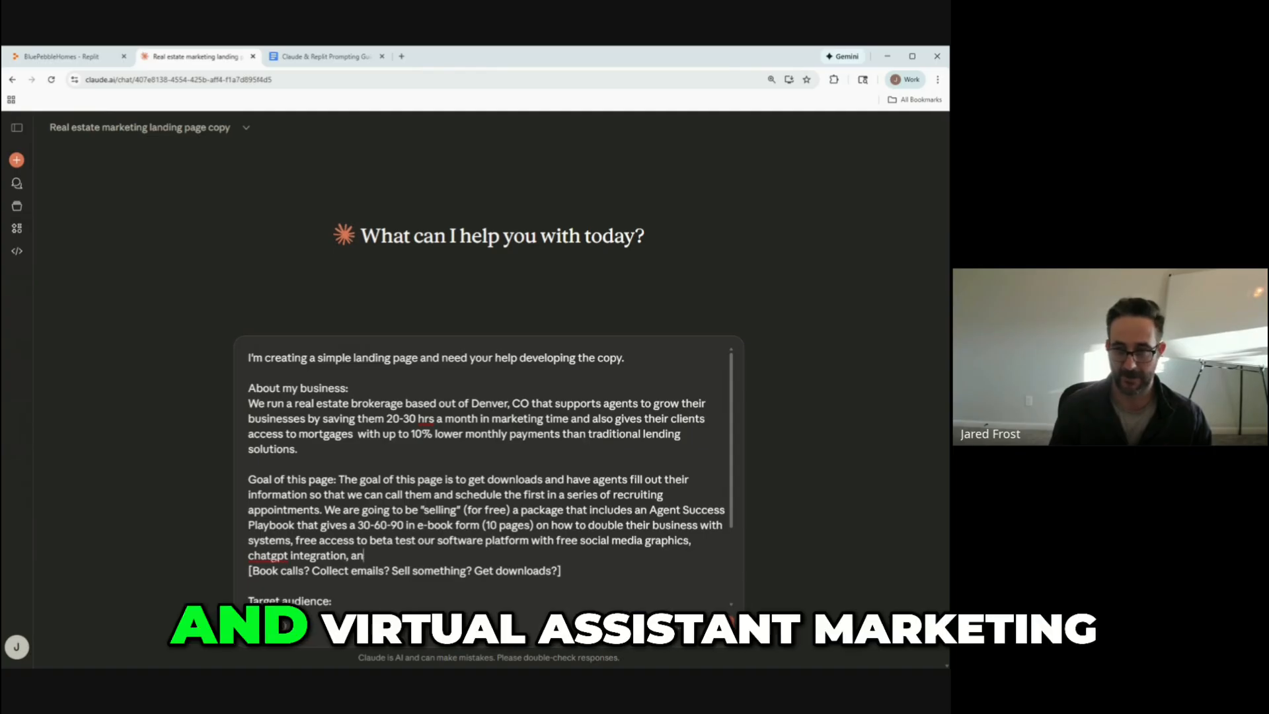
Extend the page-goal paragraph's package list with virtual assistant marketing and a coupon for a free CE class that we offer.
text(irtual assitan)
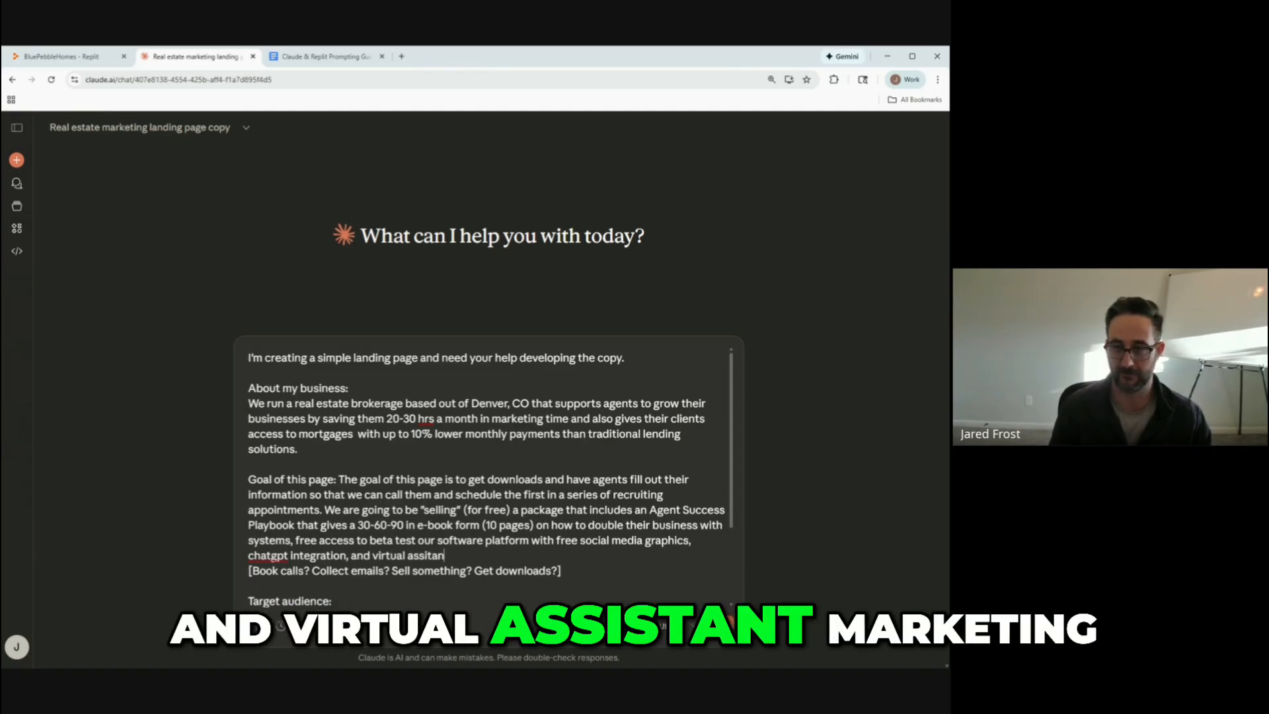
text(t marketing, a )
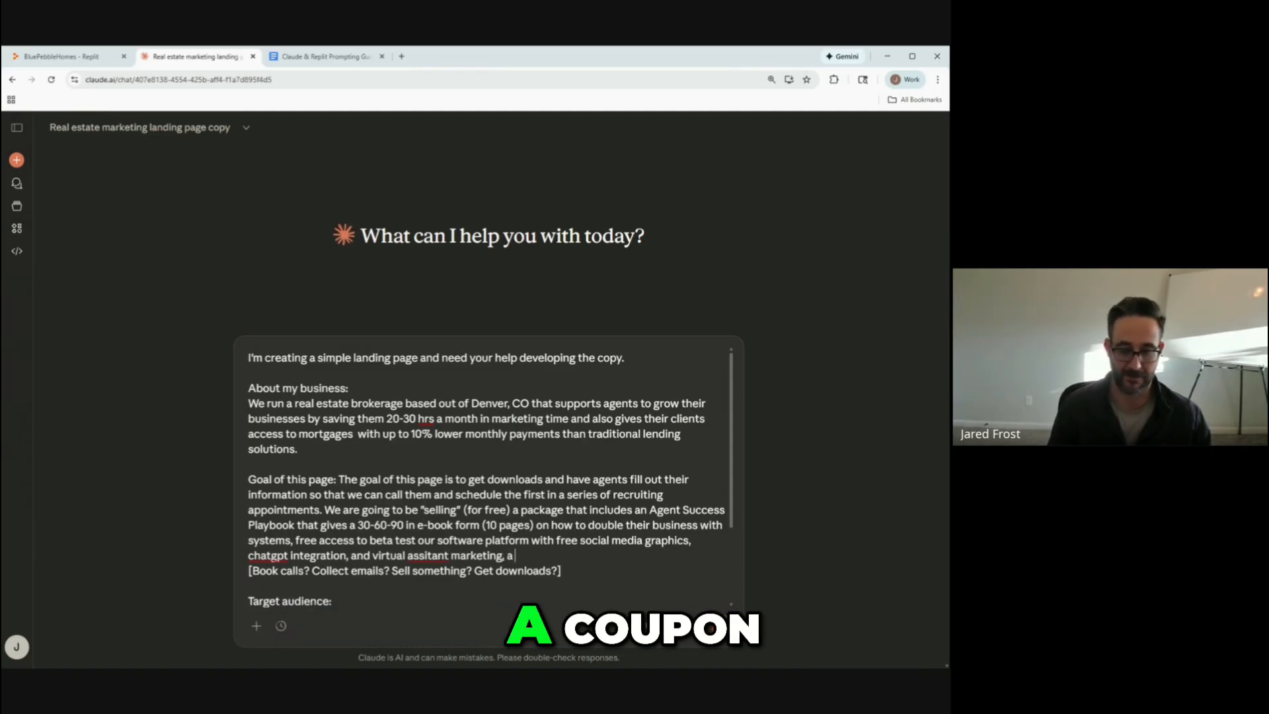
text(coupln)
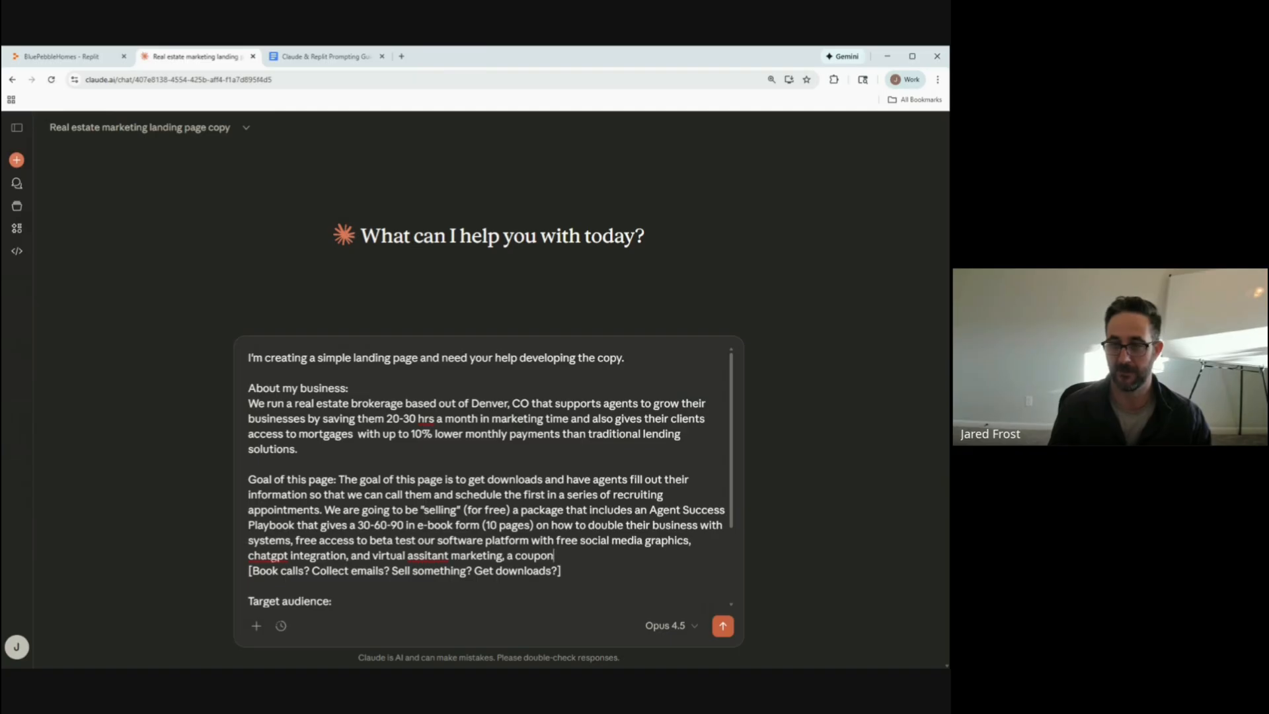
text( for a free CE cx)
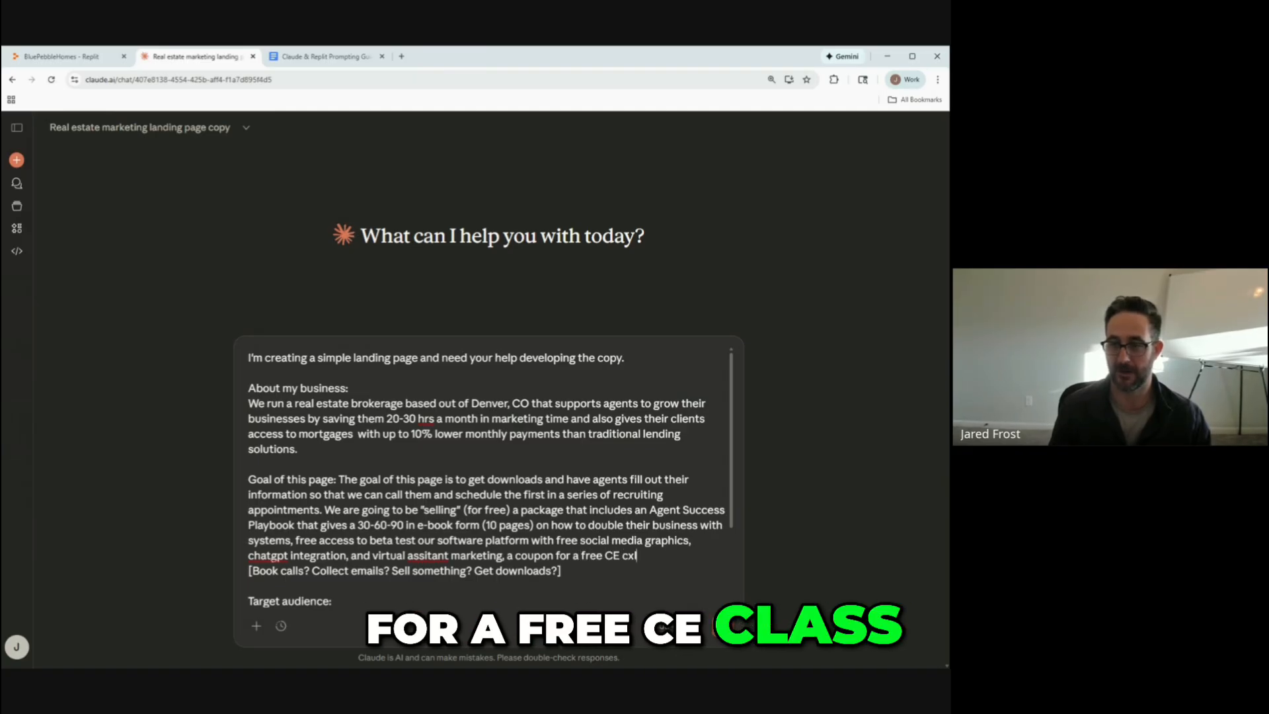
key(BackSpace)
text(lass that we)
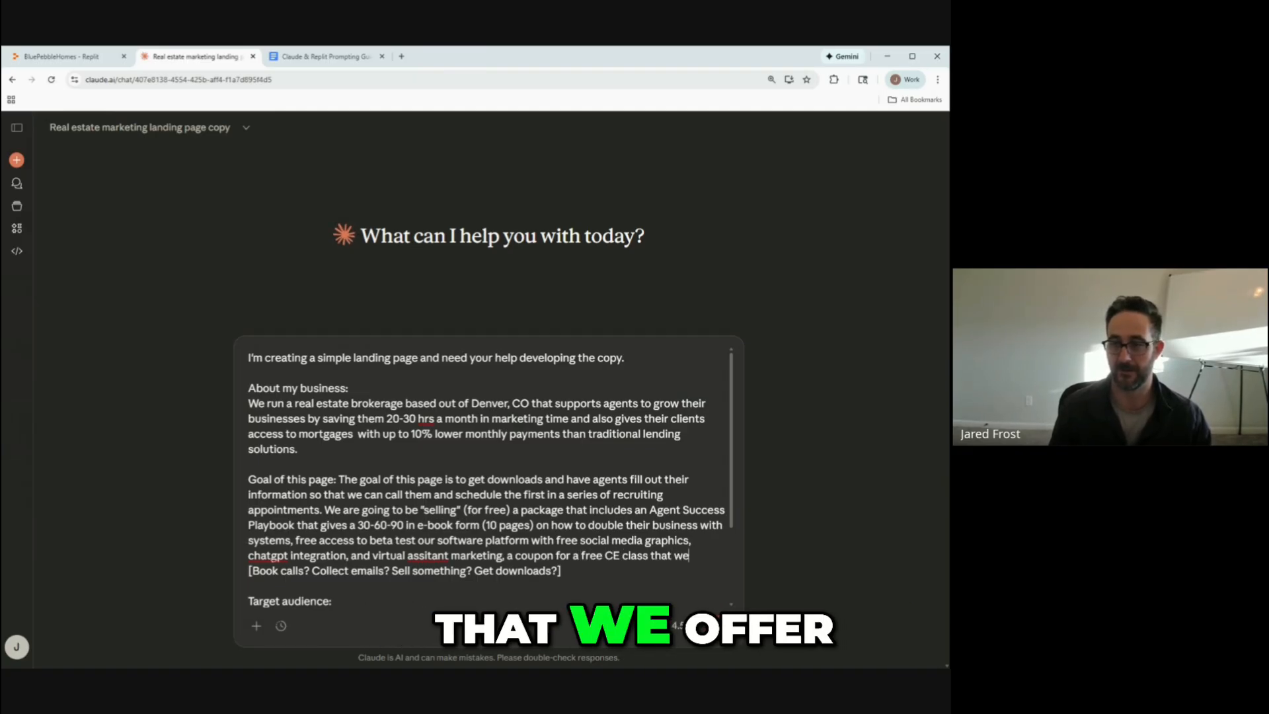
text( offer, and also)
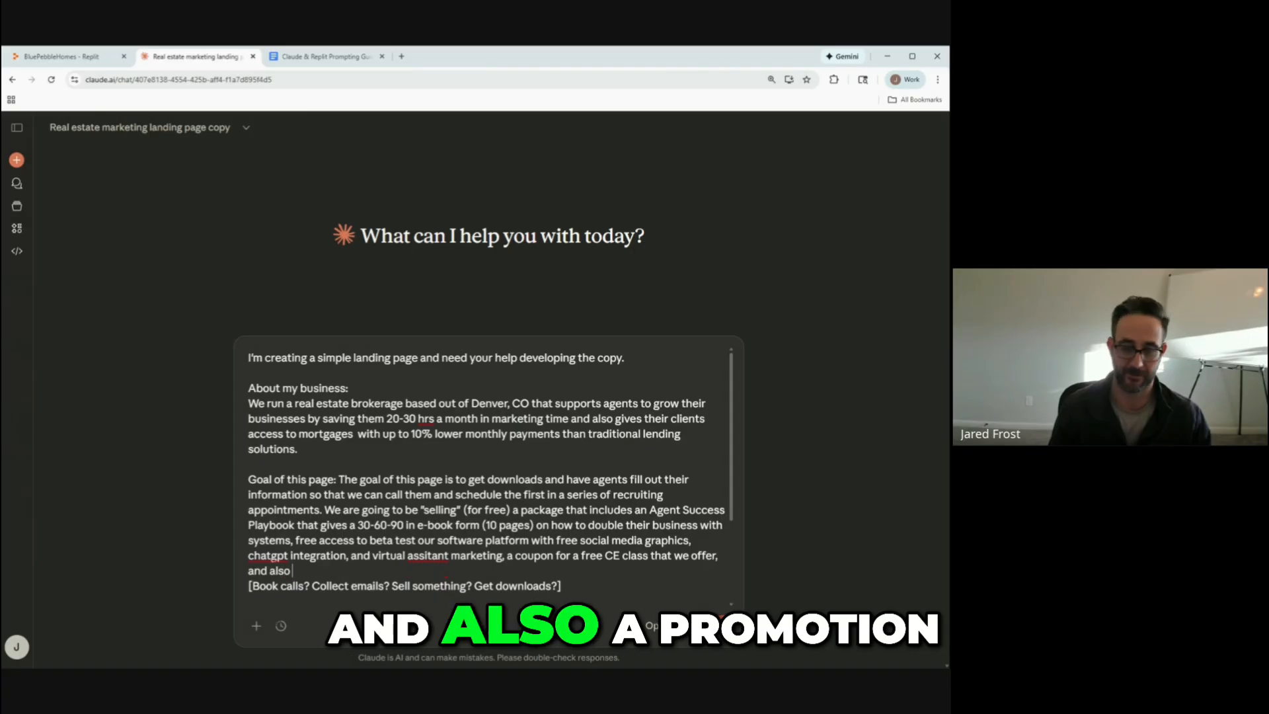
End the goal paragraph with a promotion to switch brokerages and not pay desk fees for two months, and delete the bracketed goal placeholder below it.
text( a promotion to switch brokeragesd and)
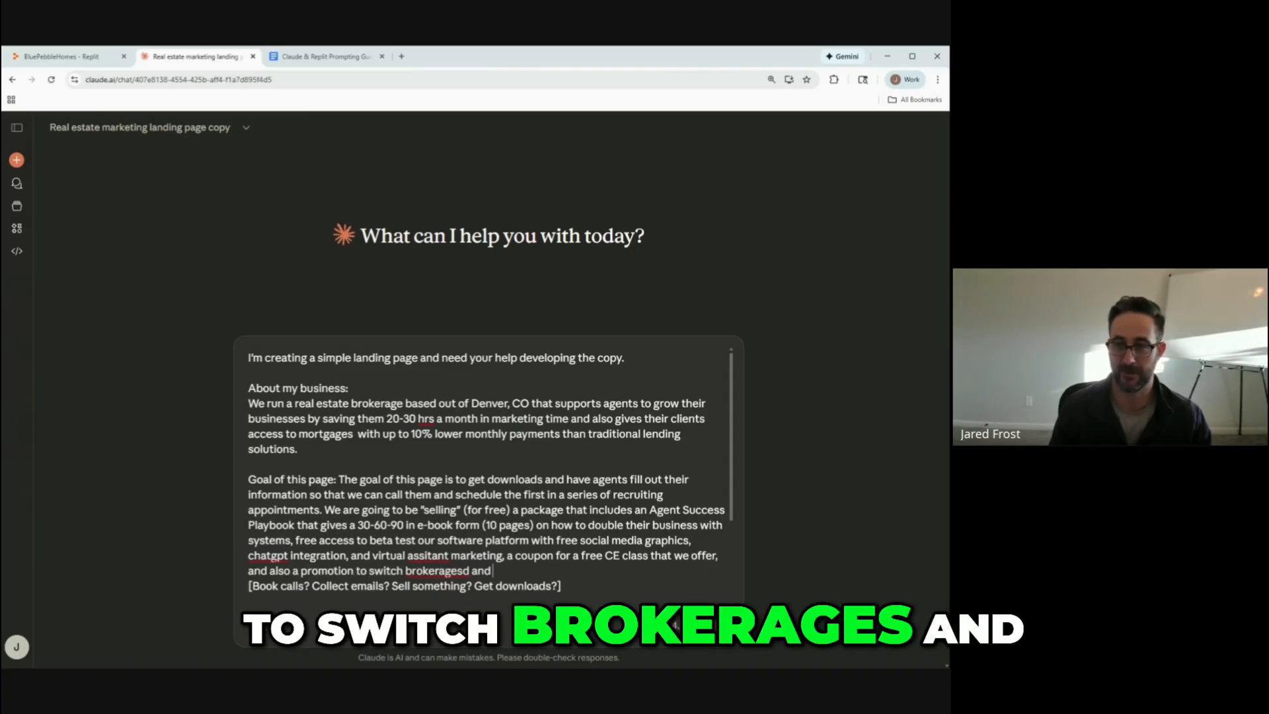
key(BackSpace)
key(BackSpace)
text(t pay desk g)
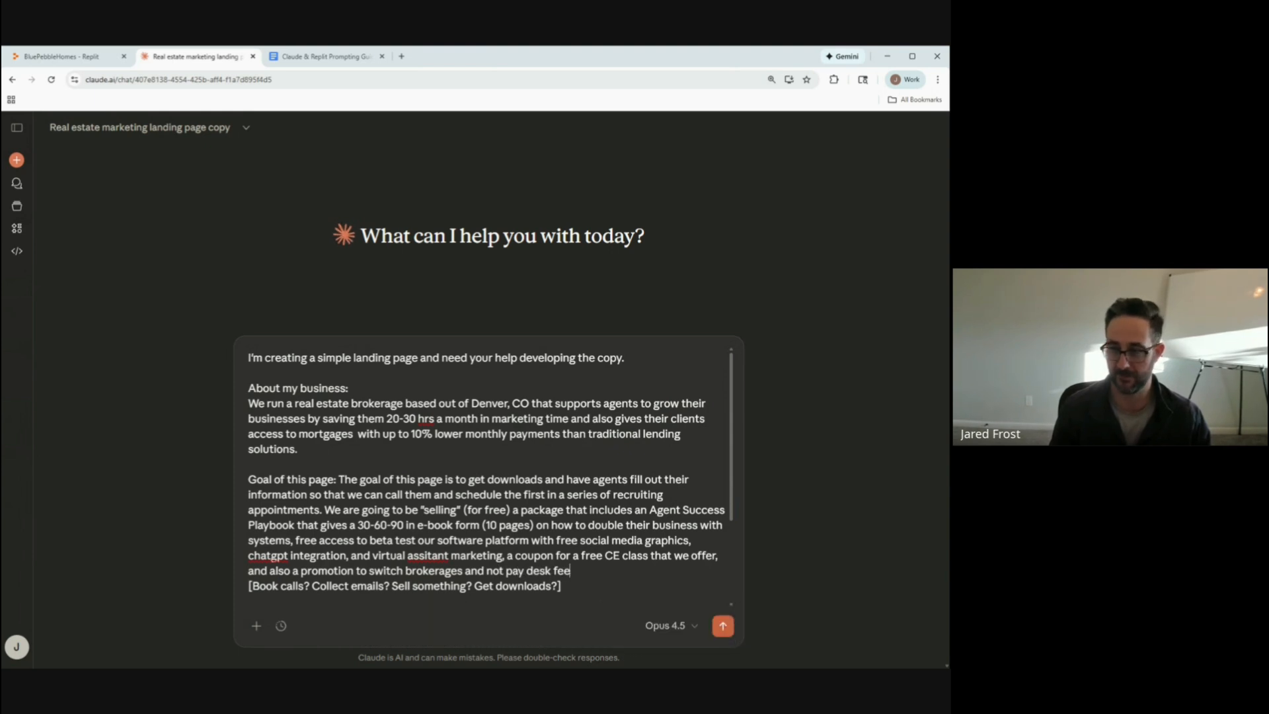
text(ees for two months.)
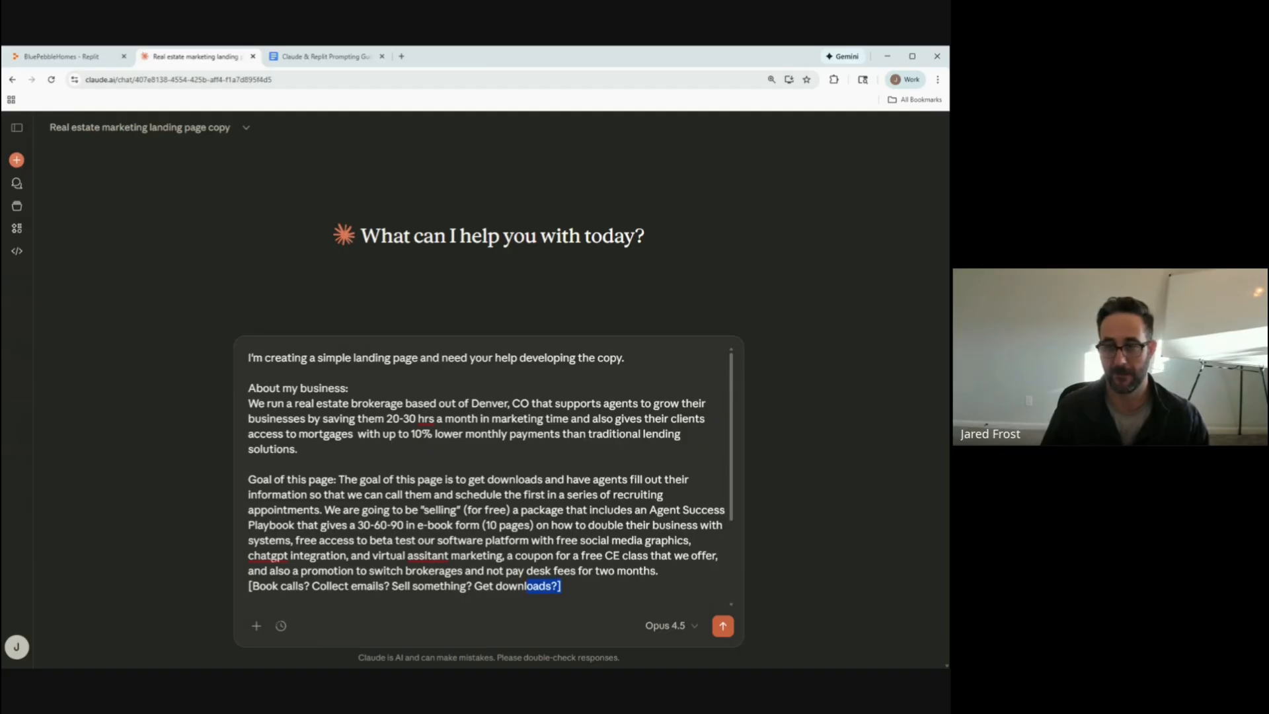
key(shift+Home)
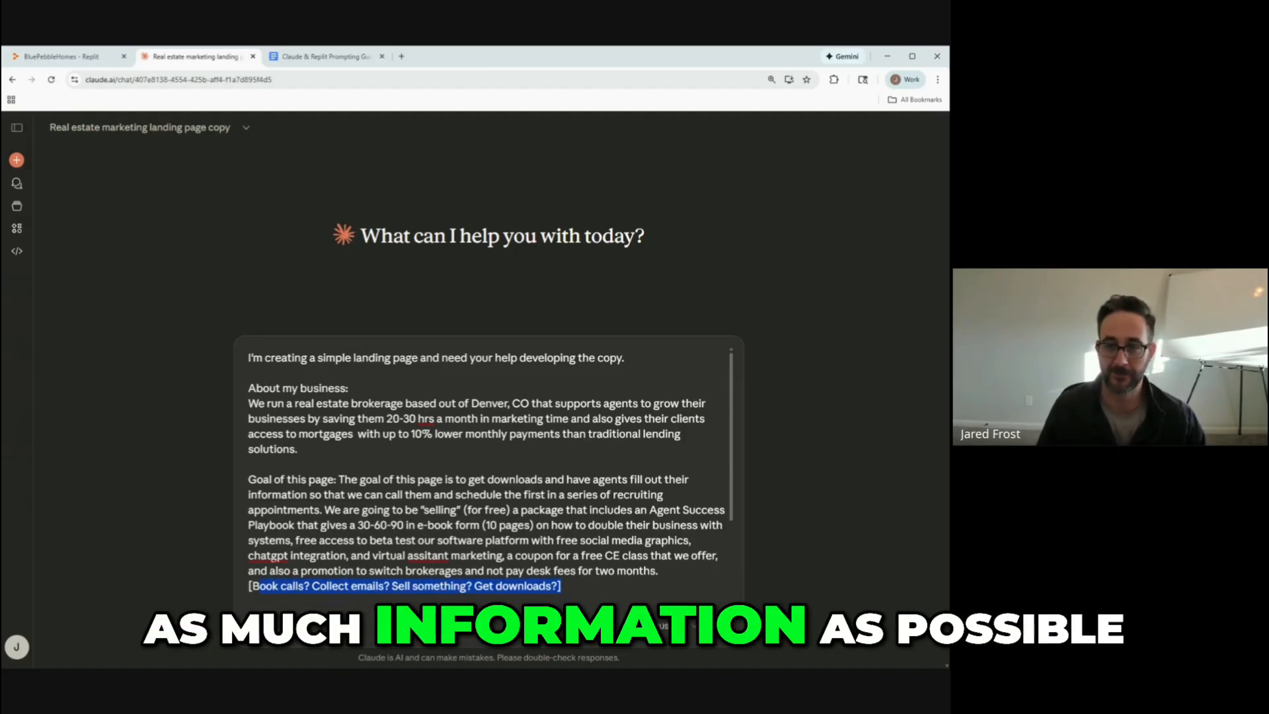
key(BackSpace)
Begin the target audience section, before its bracketed placeholder, by stating that we're targeting up to 3 archetypes.
scroll(489, 476, down, 2)
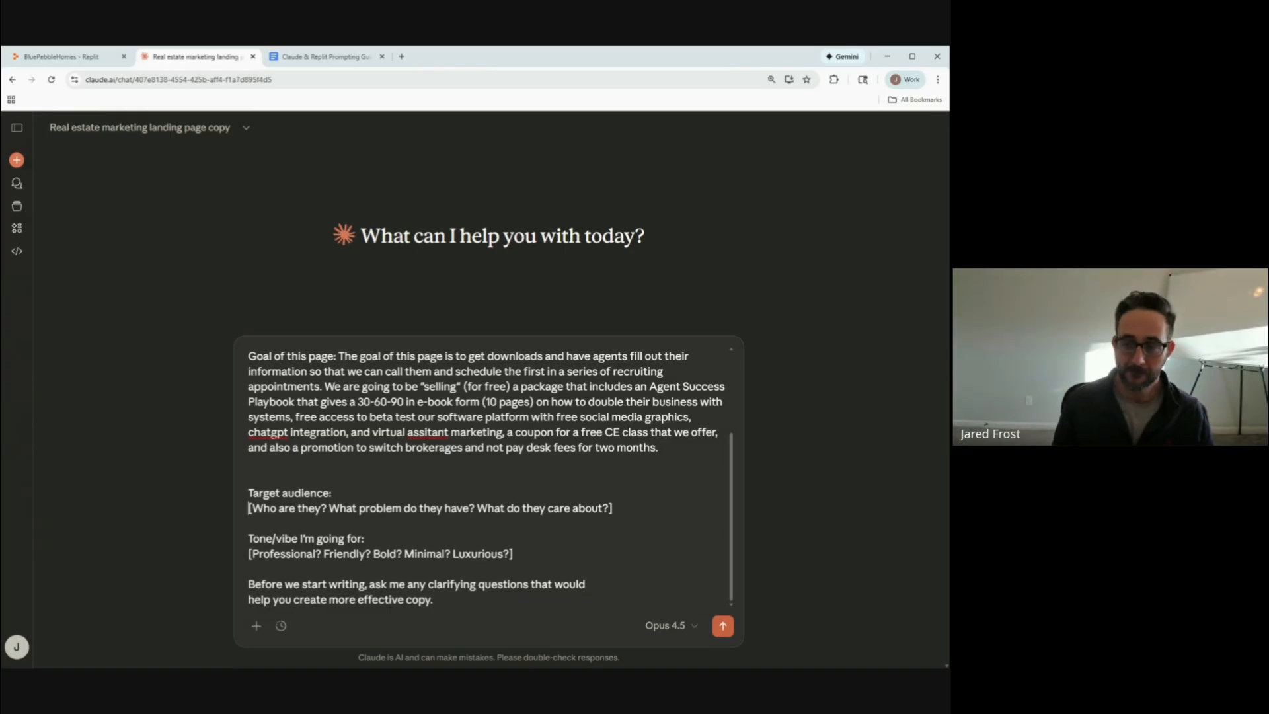
text(We're targeting u)
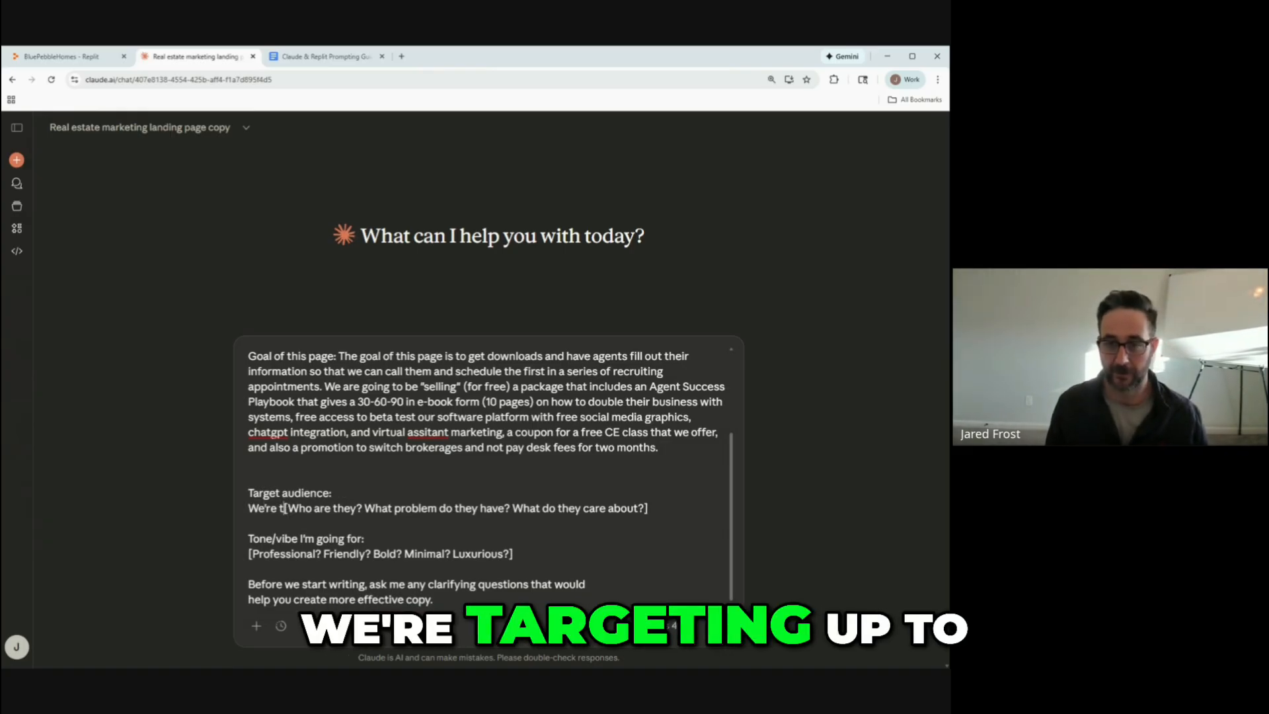
text(p to 3 ach)
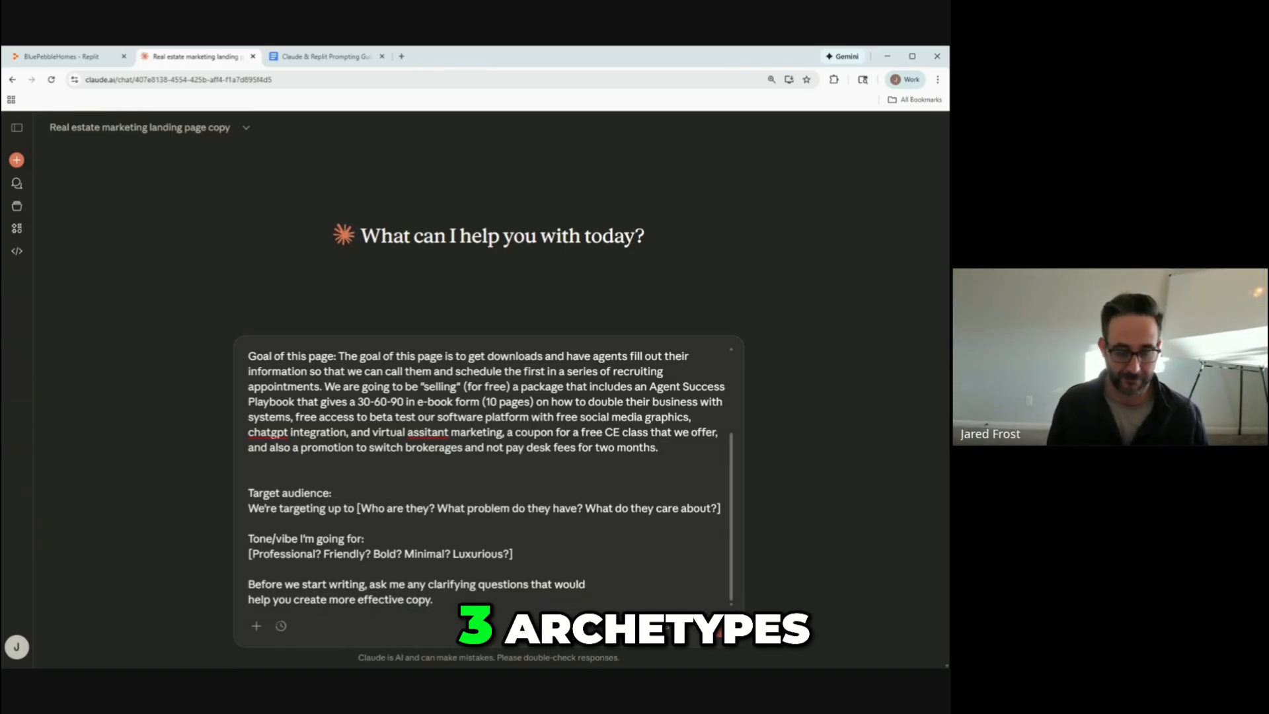
text(etr)
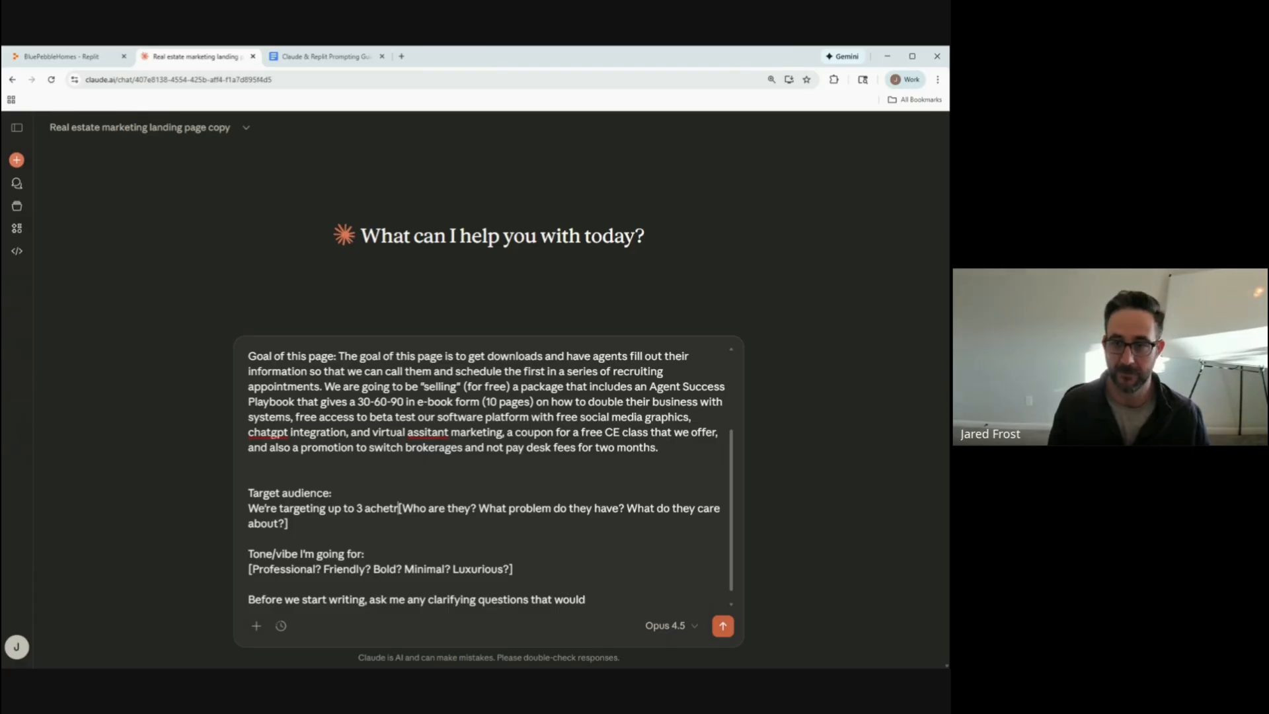
key(BackSpace)
text(ypes -- the a)
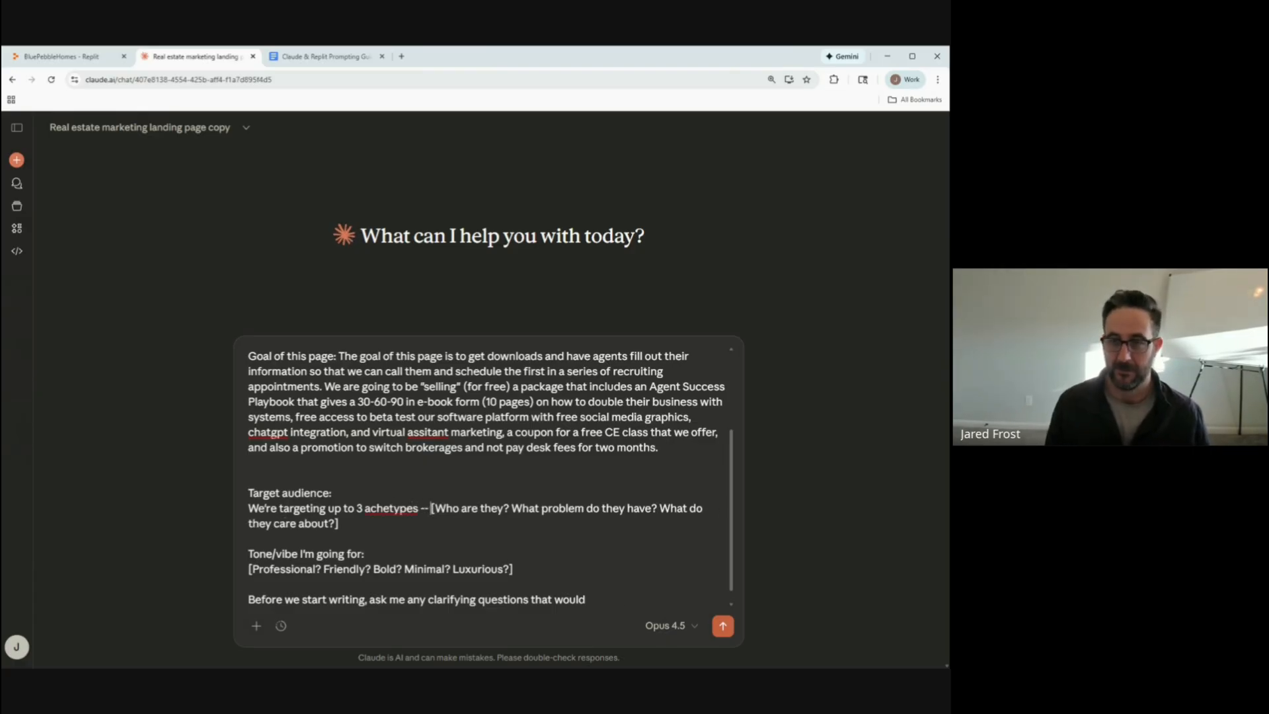
Describe the first archetype as "the efficiency agent -- someone who wants to make more with less time".
text(gent)
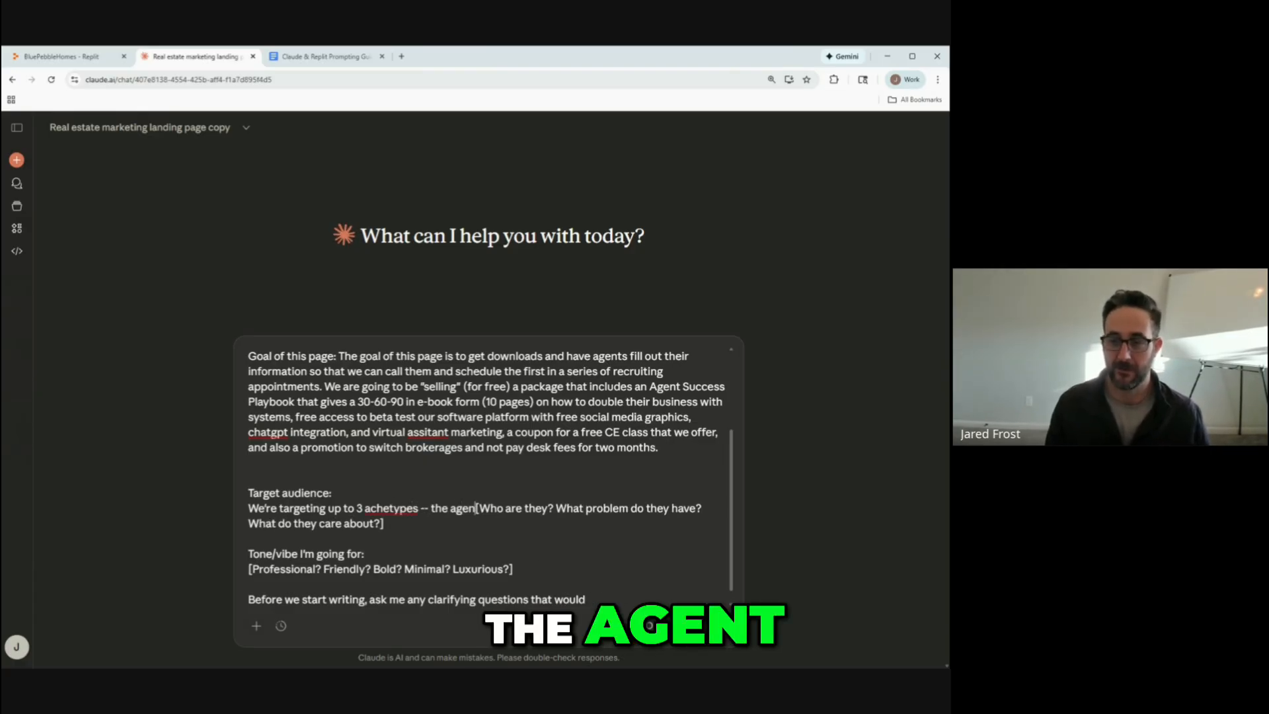
key(BackSpace)
key(BackSpace)
key(BackSpace)
key(BackSpace)
text(efficient)
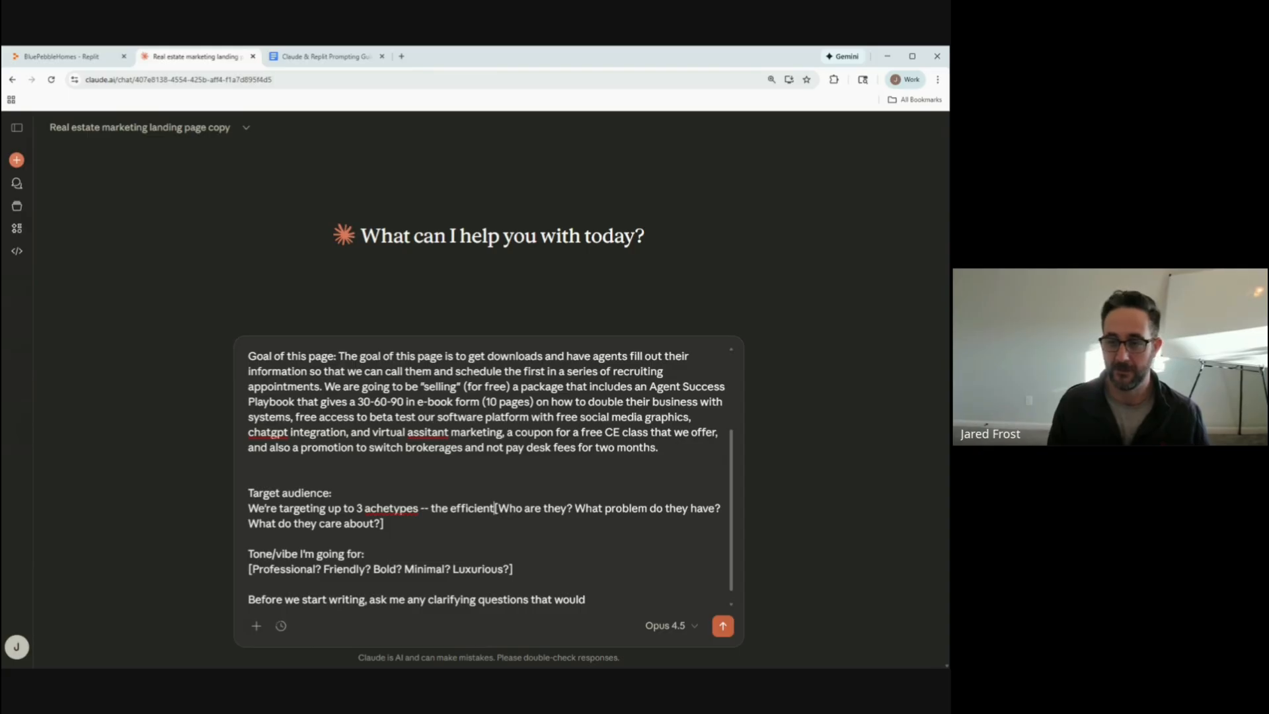
key(BackSpace)
text(cy agent -- someone who want)
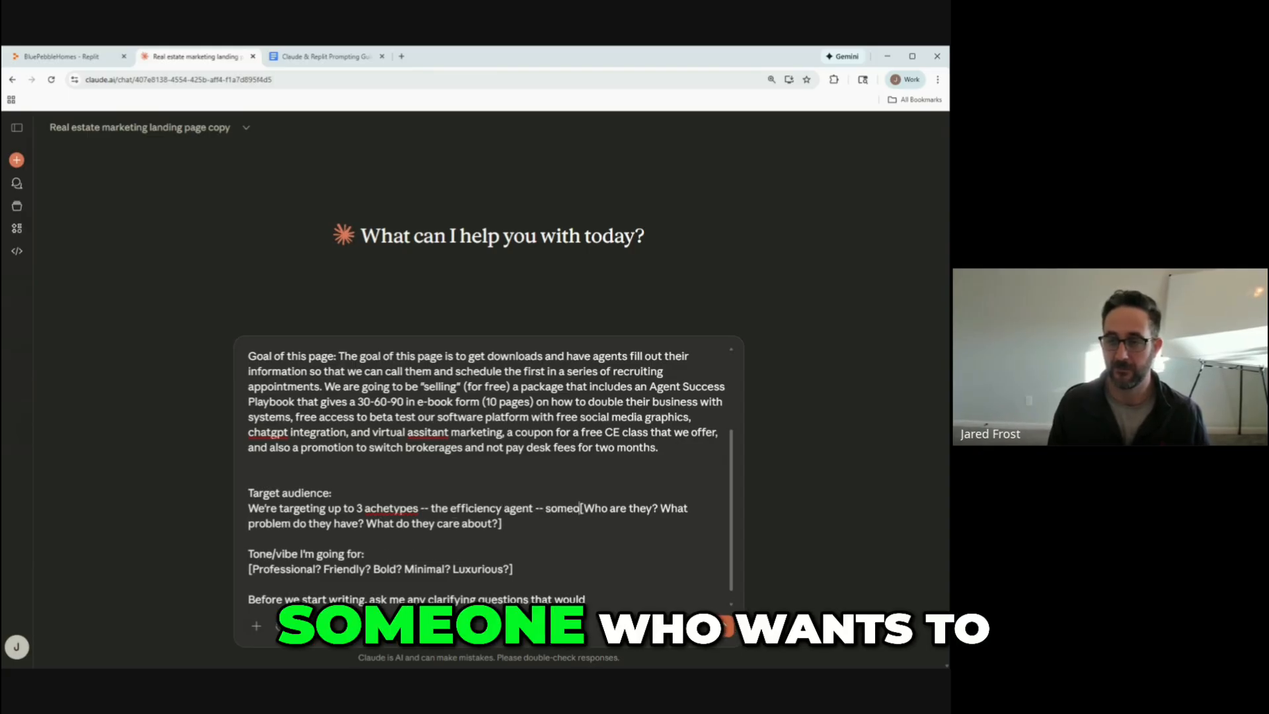
text(s to make more an)
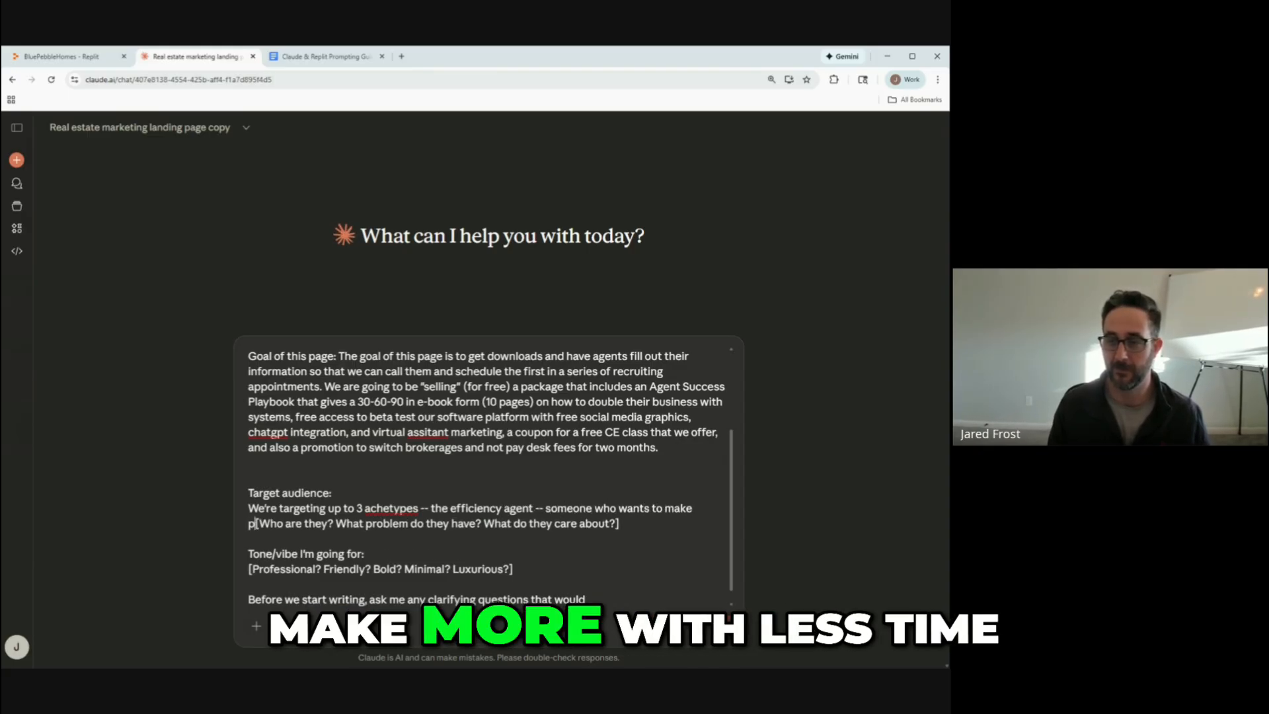
key(BackSpace)
key(BackSpace)
text(with less time, )
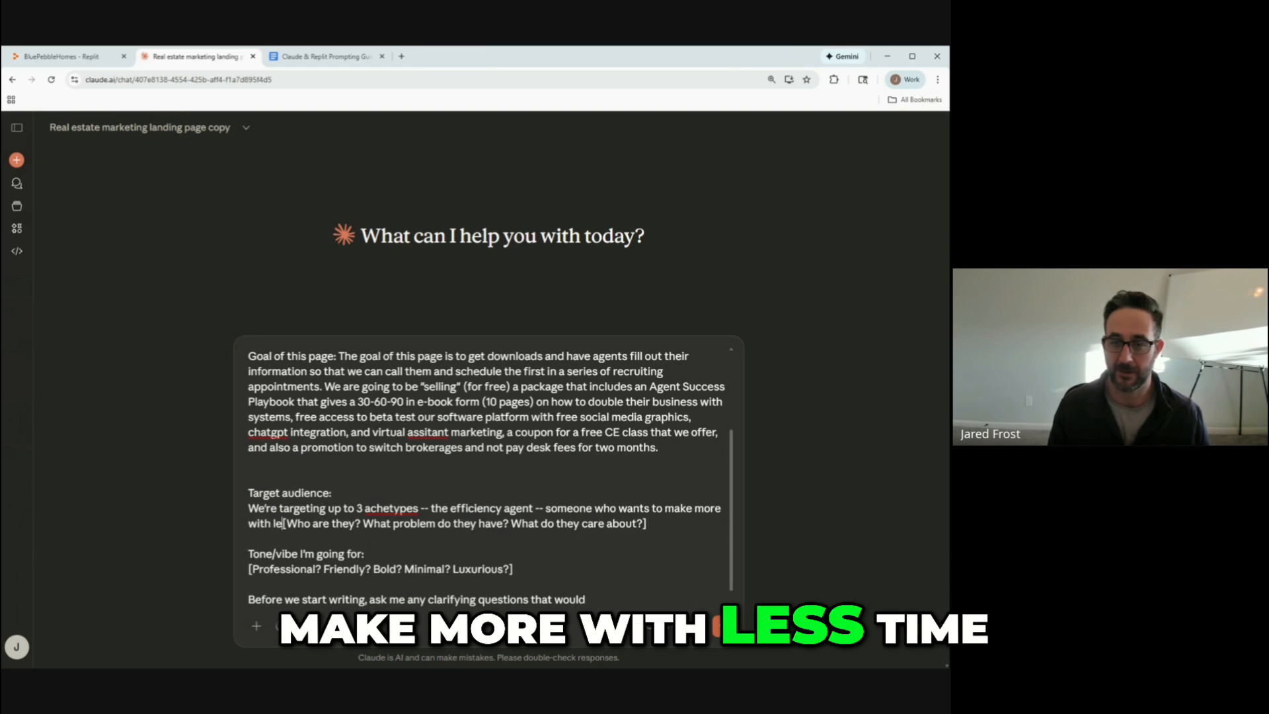
Add the culture agent as someone who wants better communication with their brokerage, more culture and collaboration with other agents.
text(the culture agent -- s)
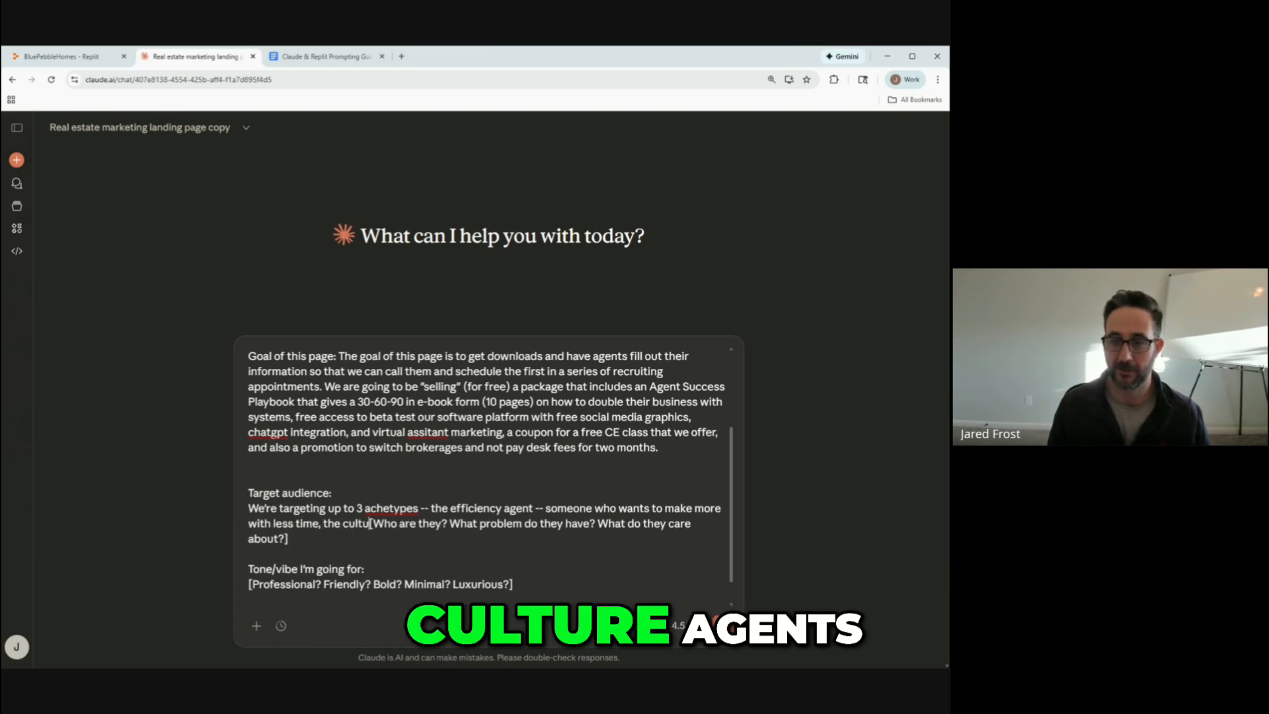
text(omeone who wants b)
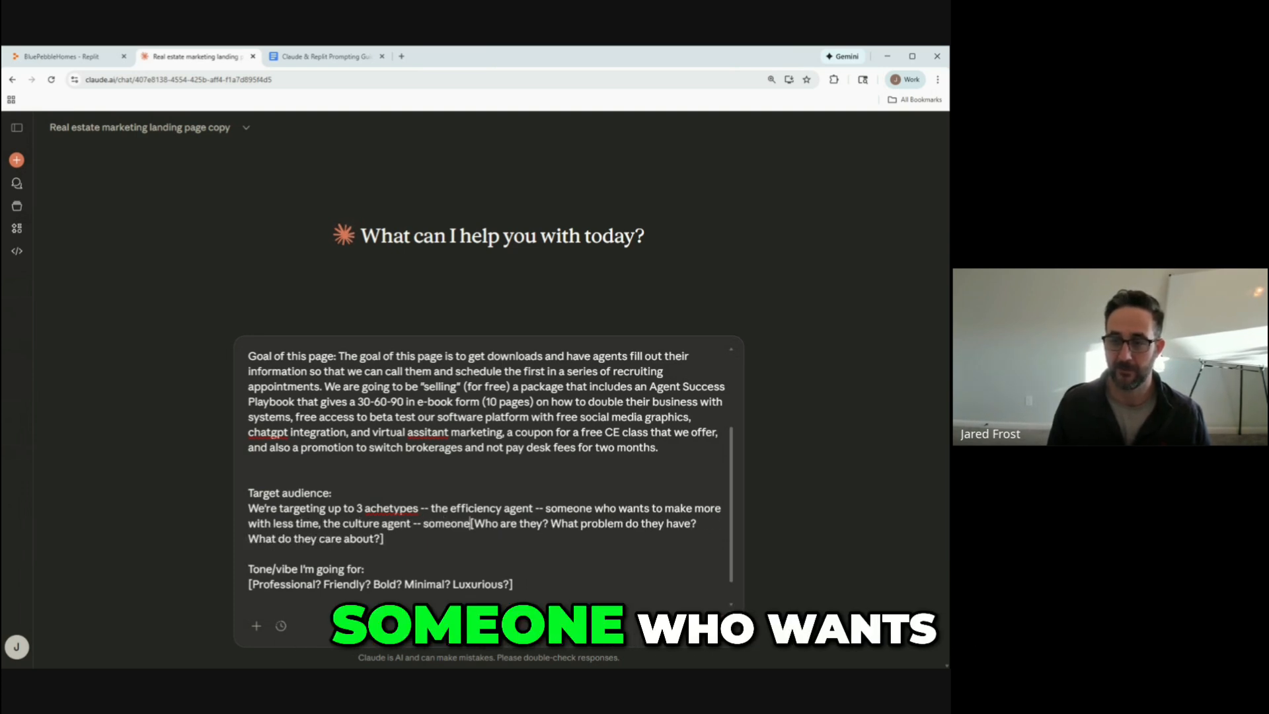
text(etter com)
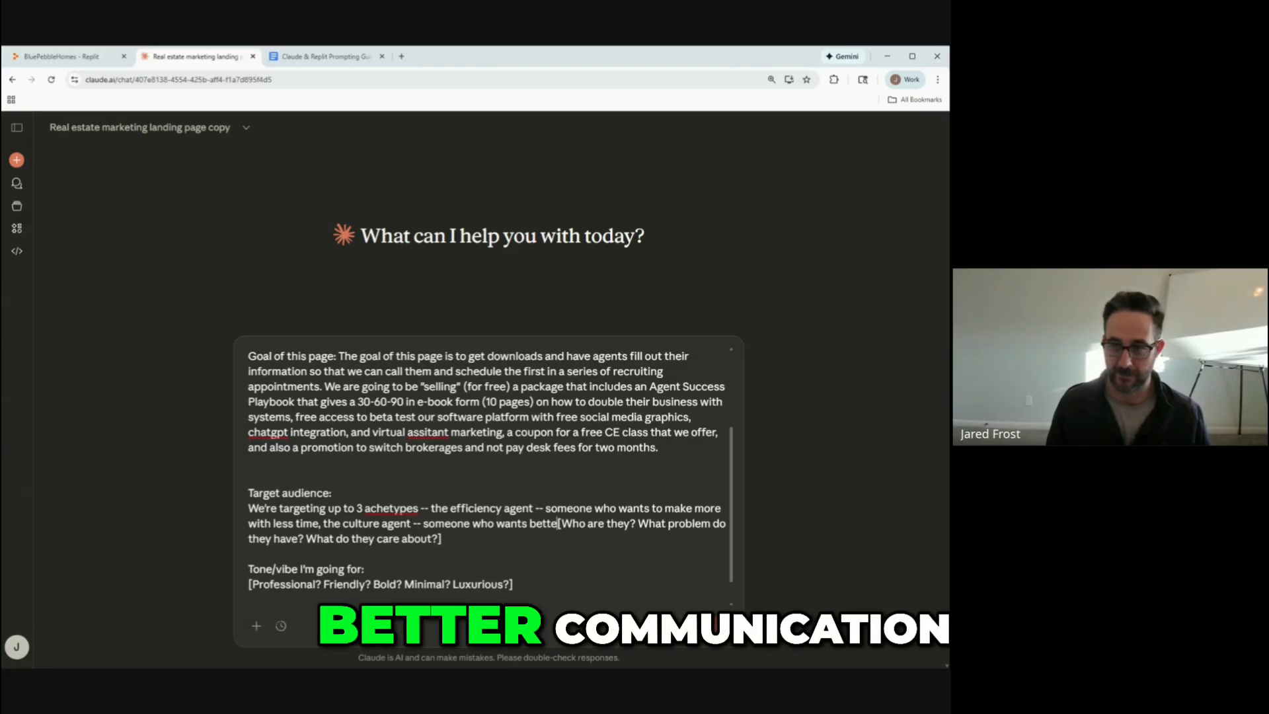
text(munication with their br)
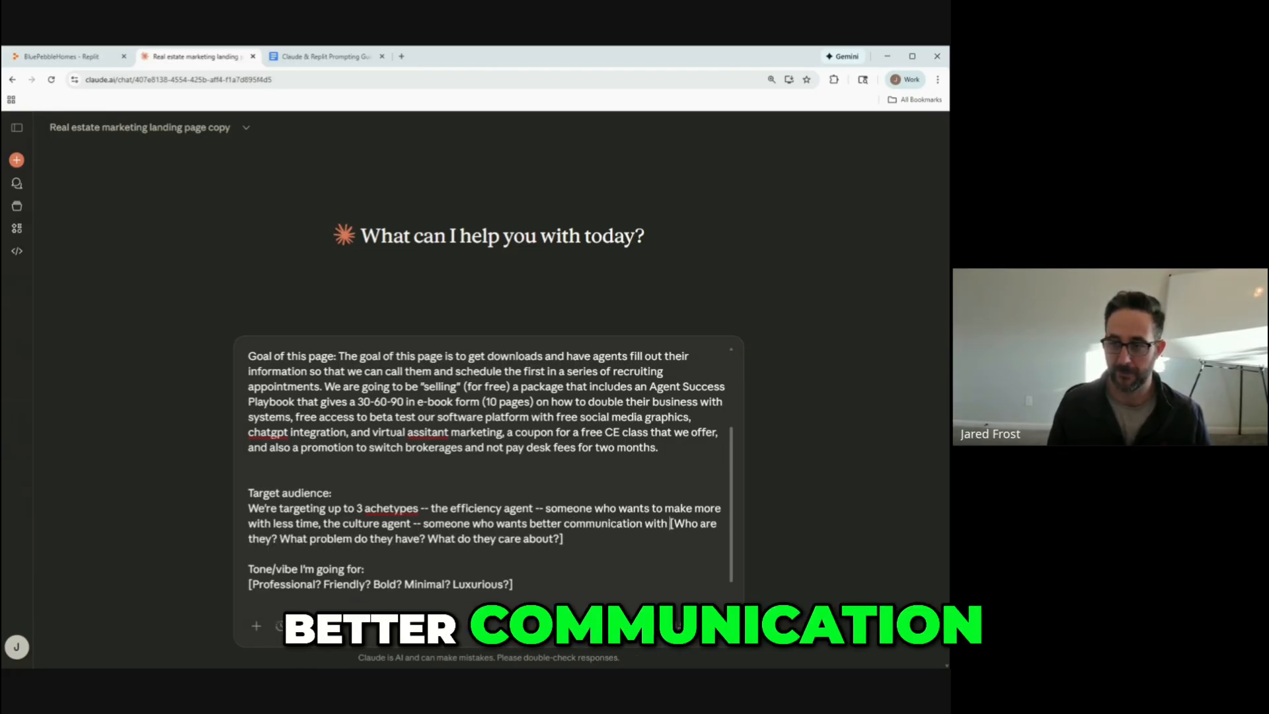
text(okerage, more )
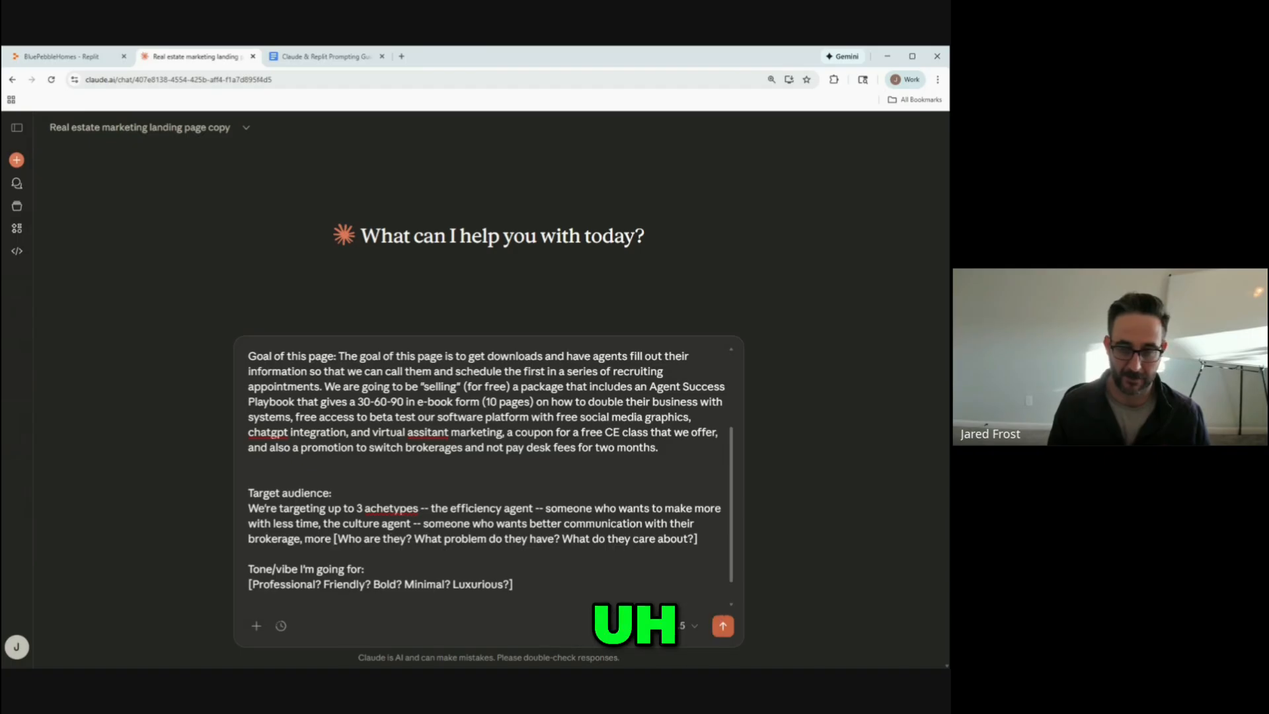
text(culture and colla)
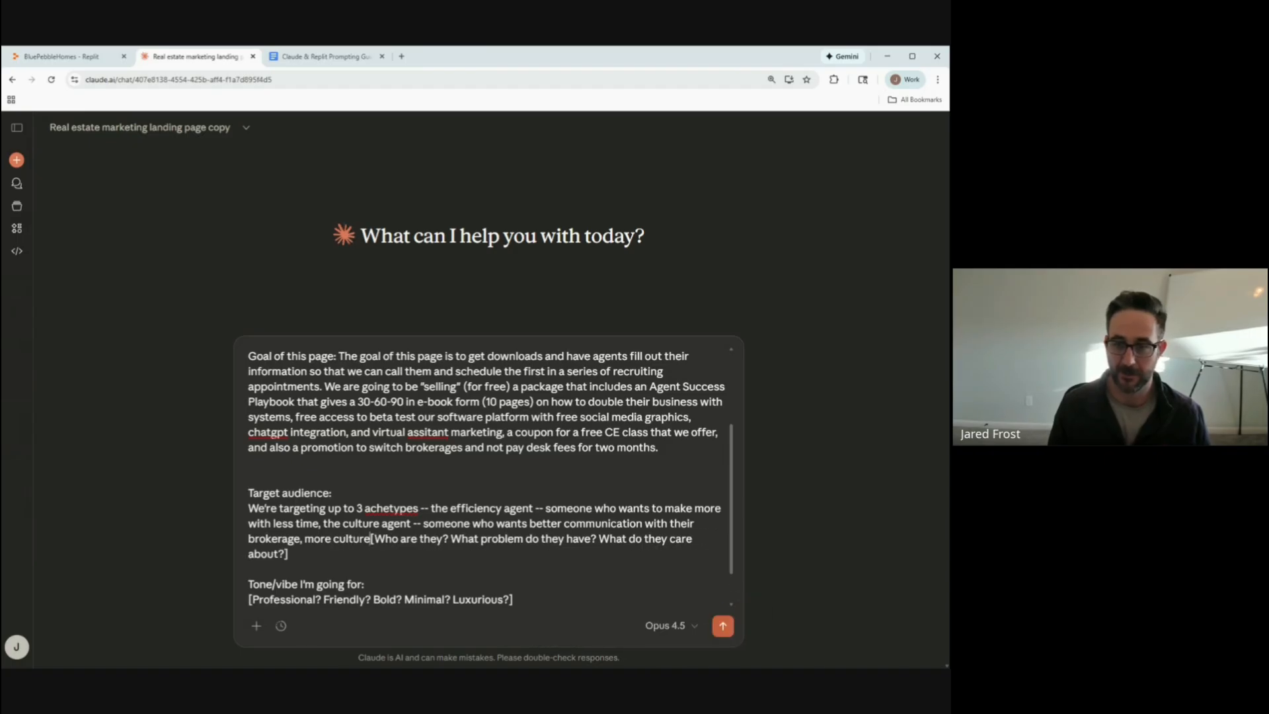
text(boration with other a)
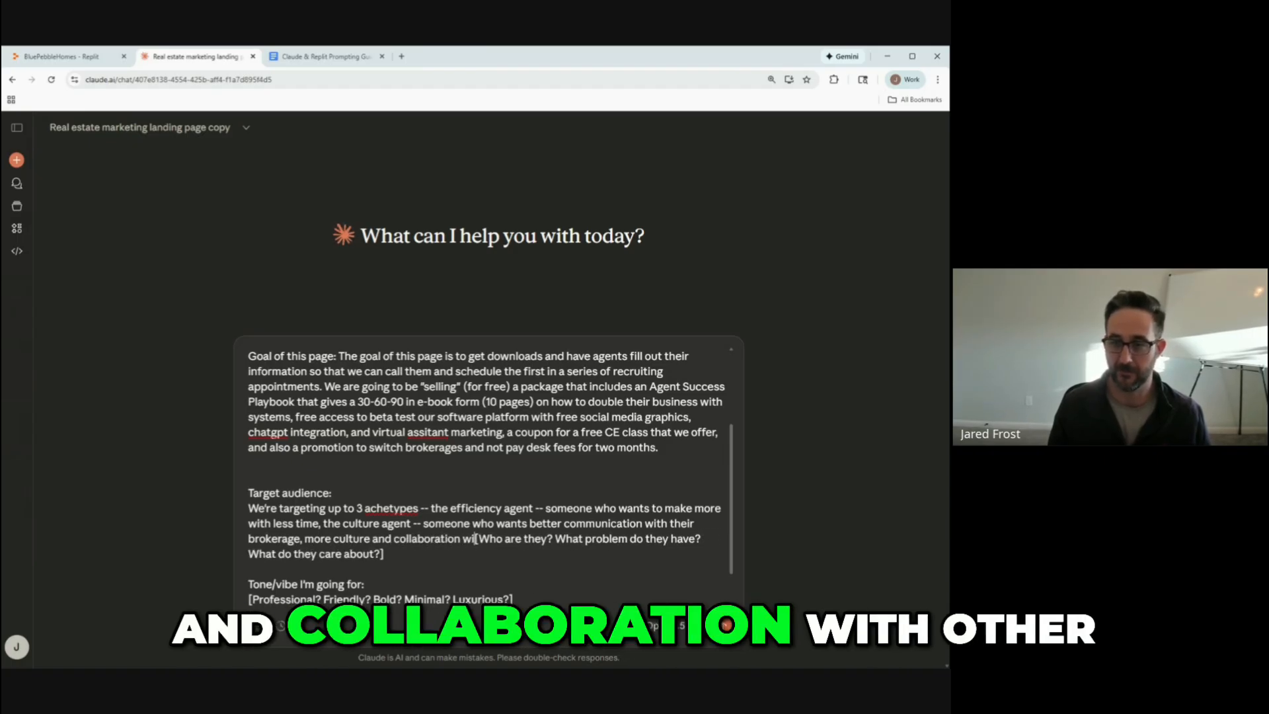
text(gents, and a)
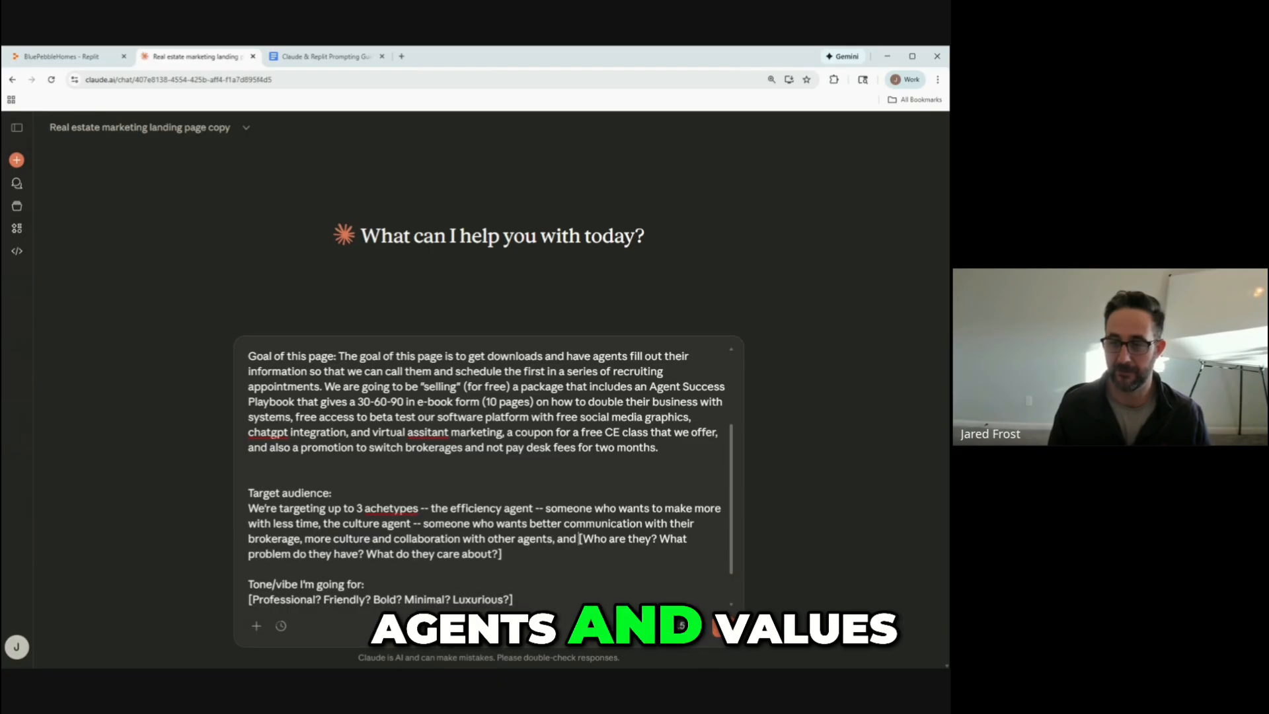
Complete the culture agent description with valuing earning equity in our partnership to "own" a piece of our business.
text(alues earning equ)
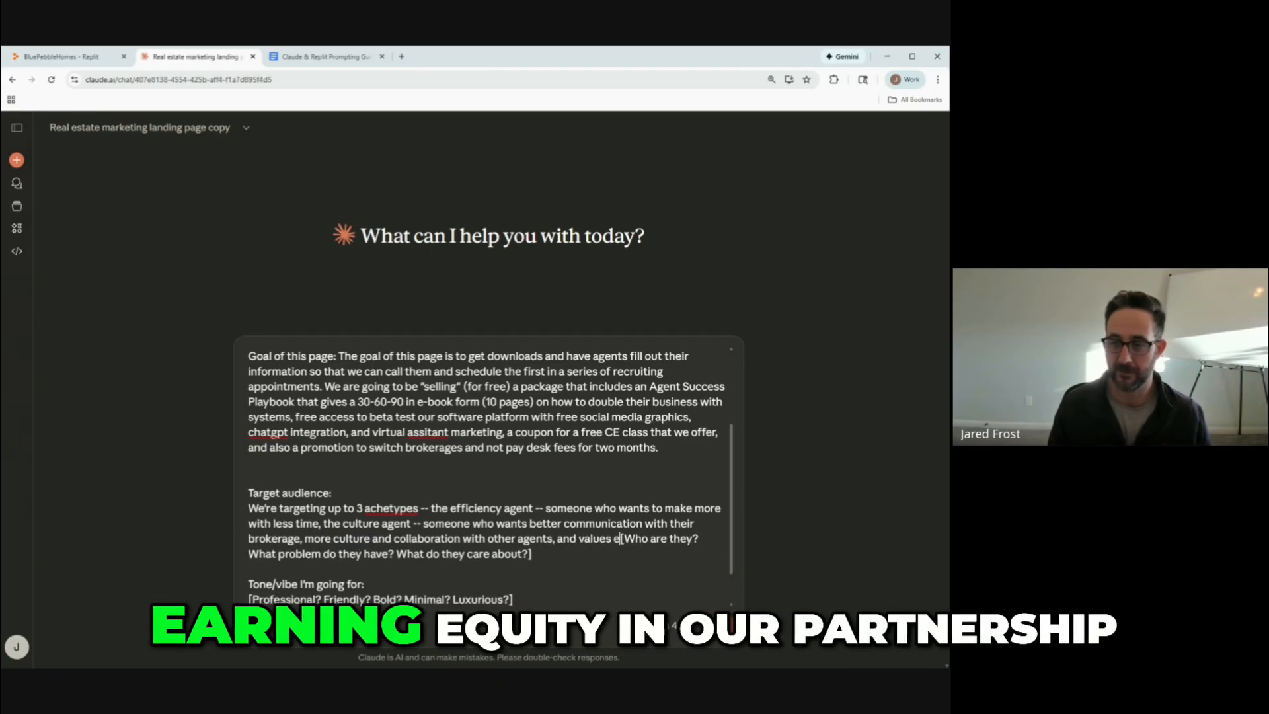
text(ity in our partnersh)
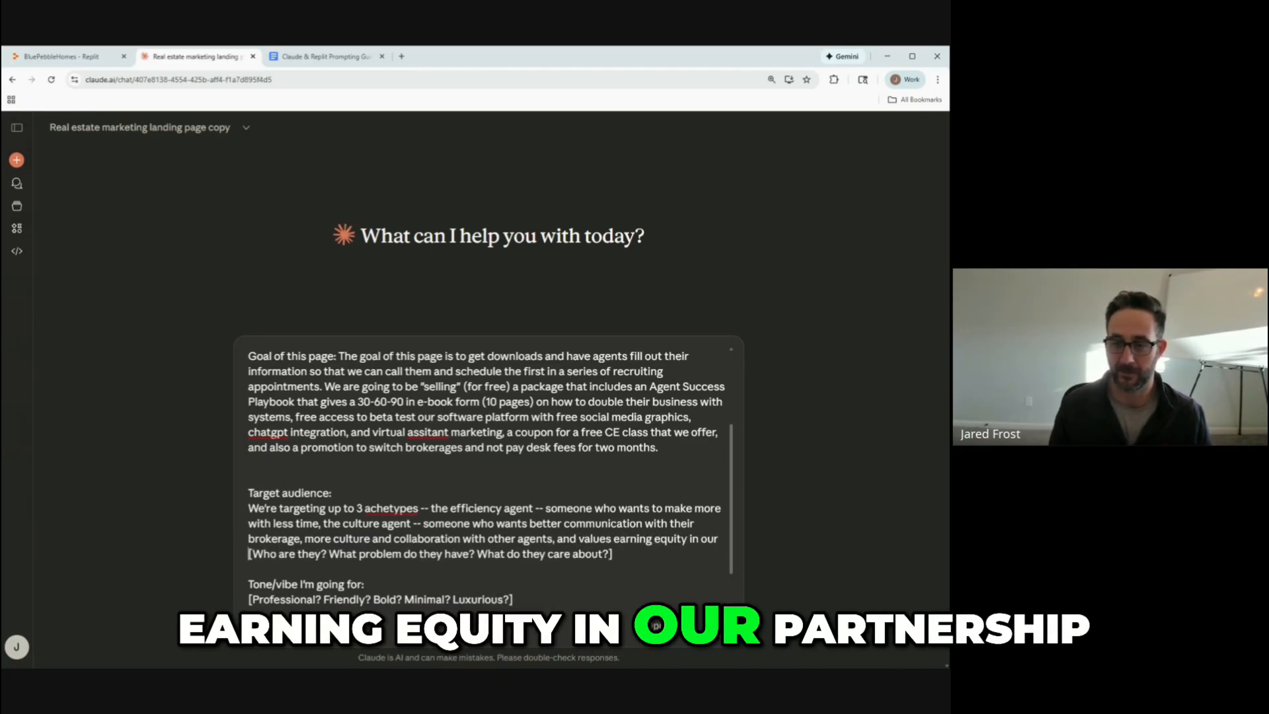
text(ip to)
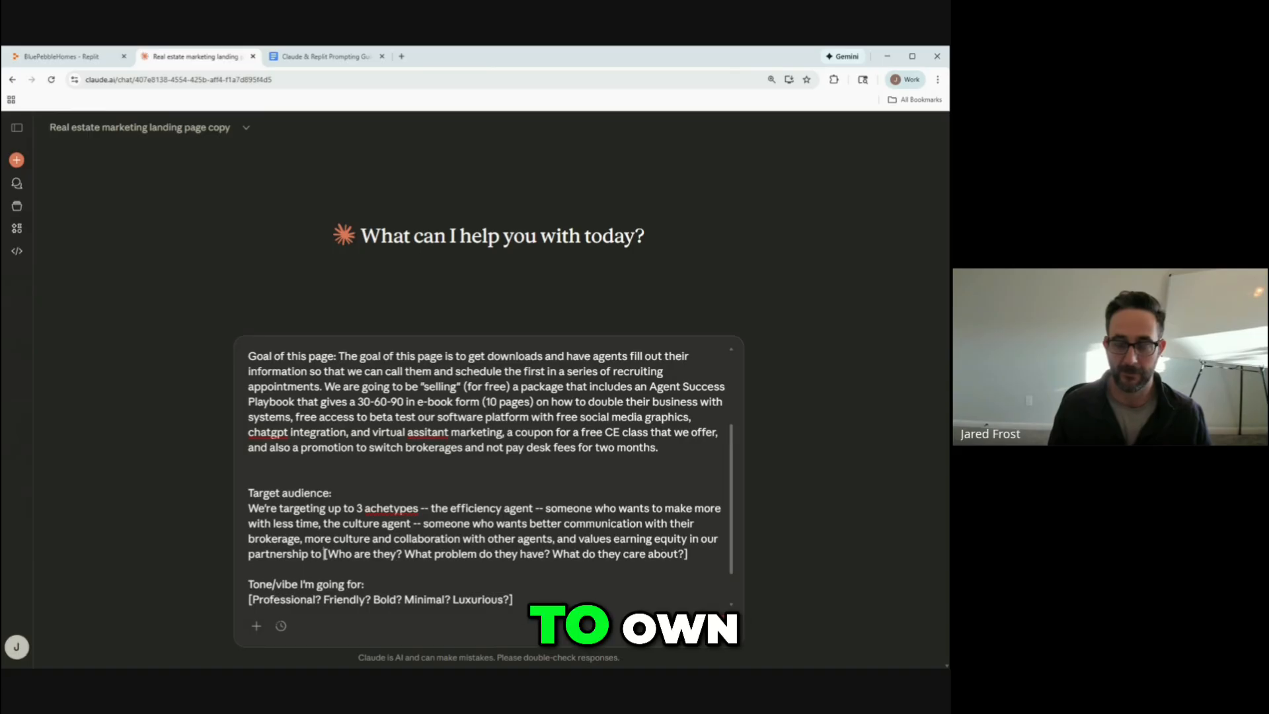
text( "owqn)
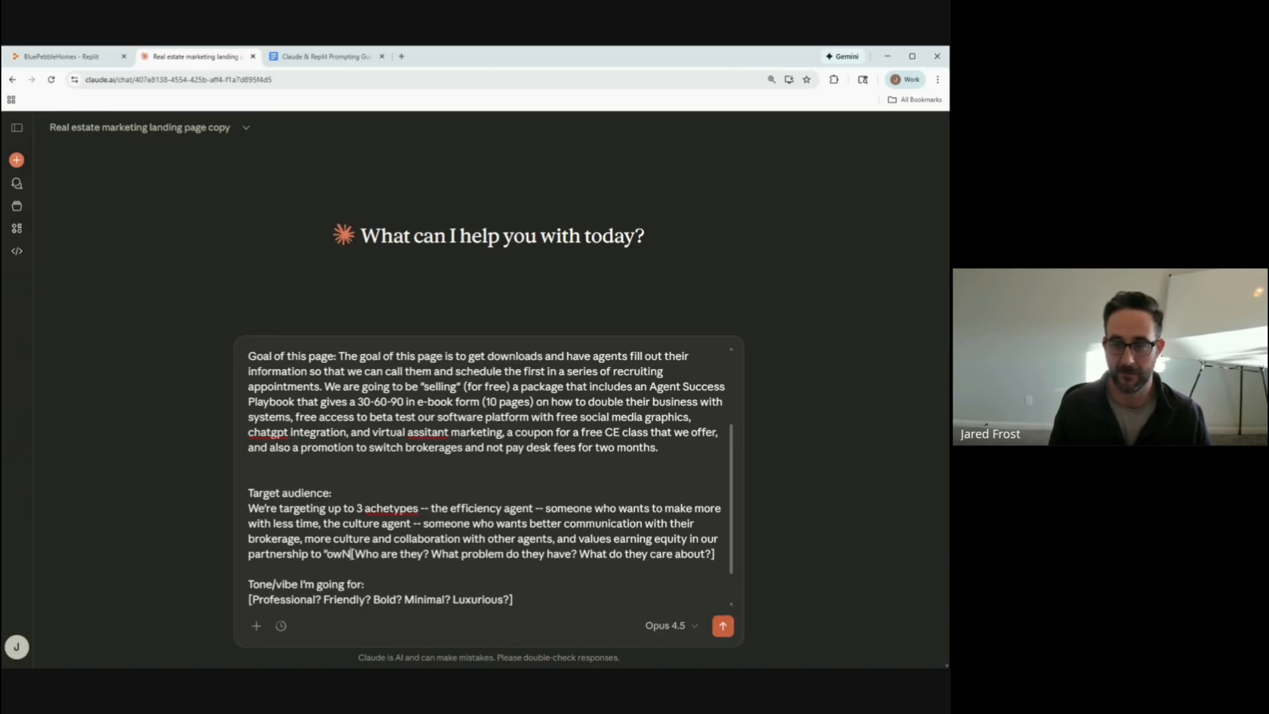
text(" )
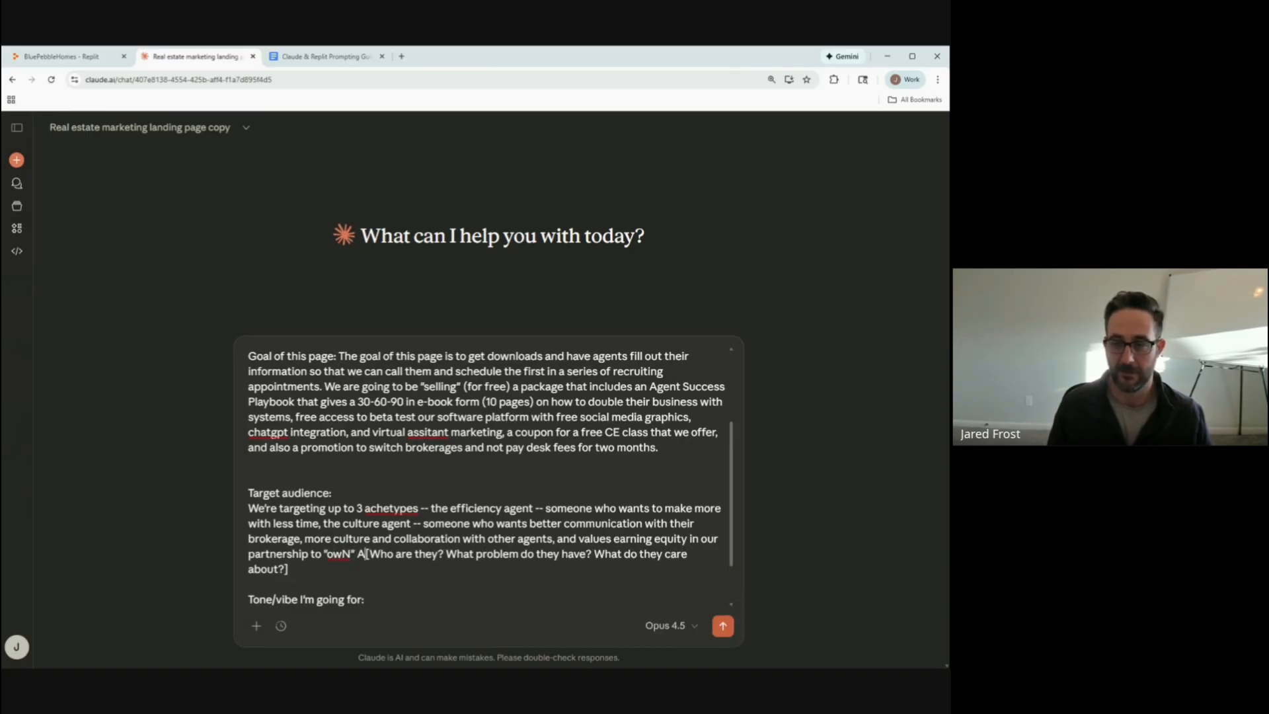
text(a piece of our busines)
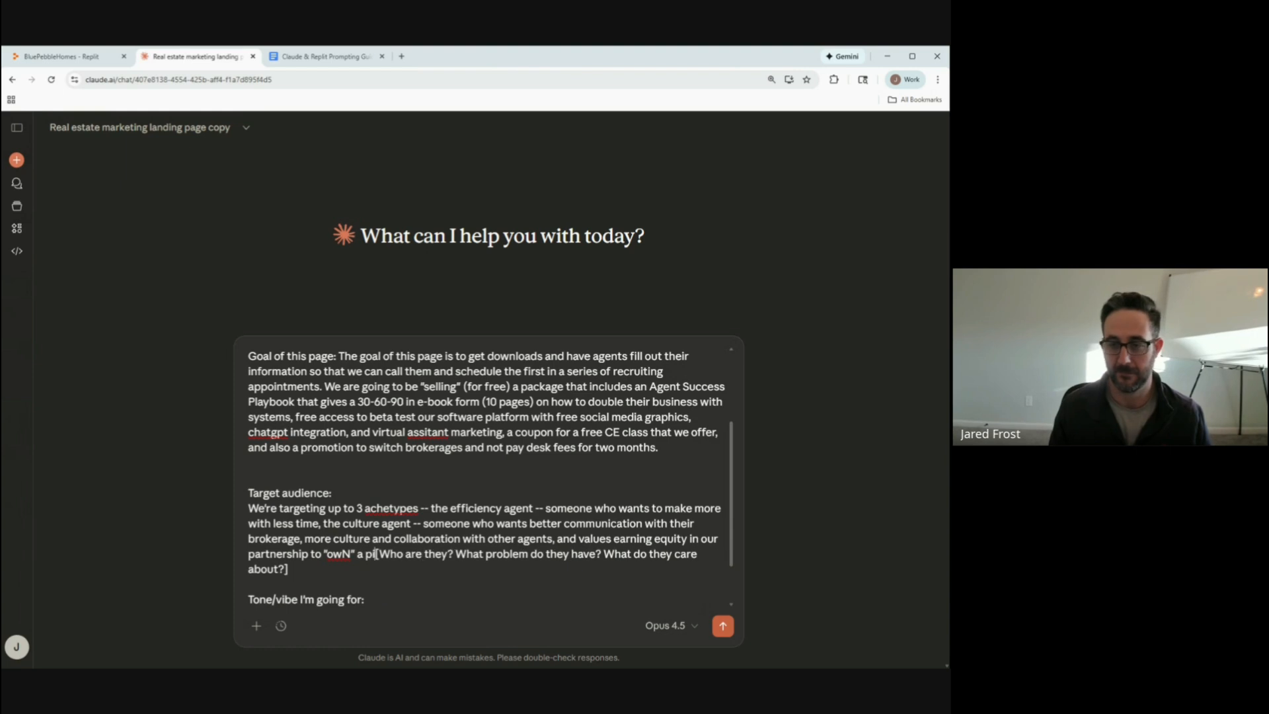
text(s. )
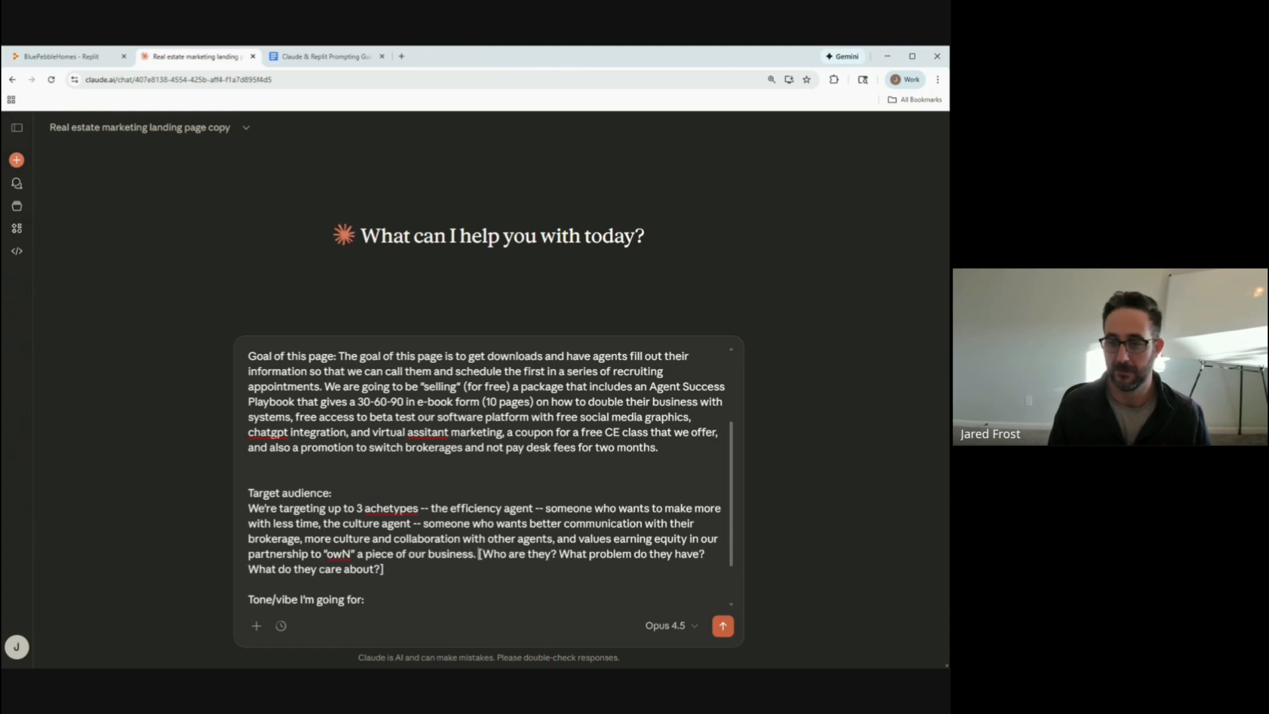
Add the bespoke agent as the last archetype, who just wants to be left alone and only wants to pay for what they use and nothing more.
text(and lastly, the )
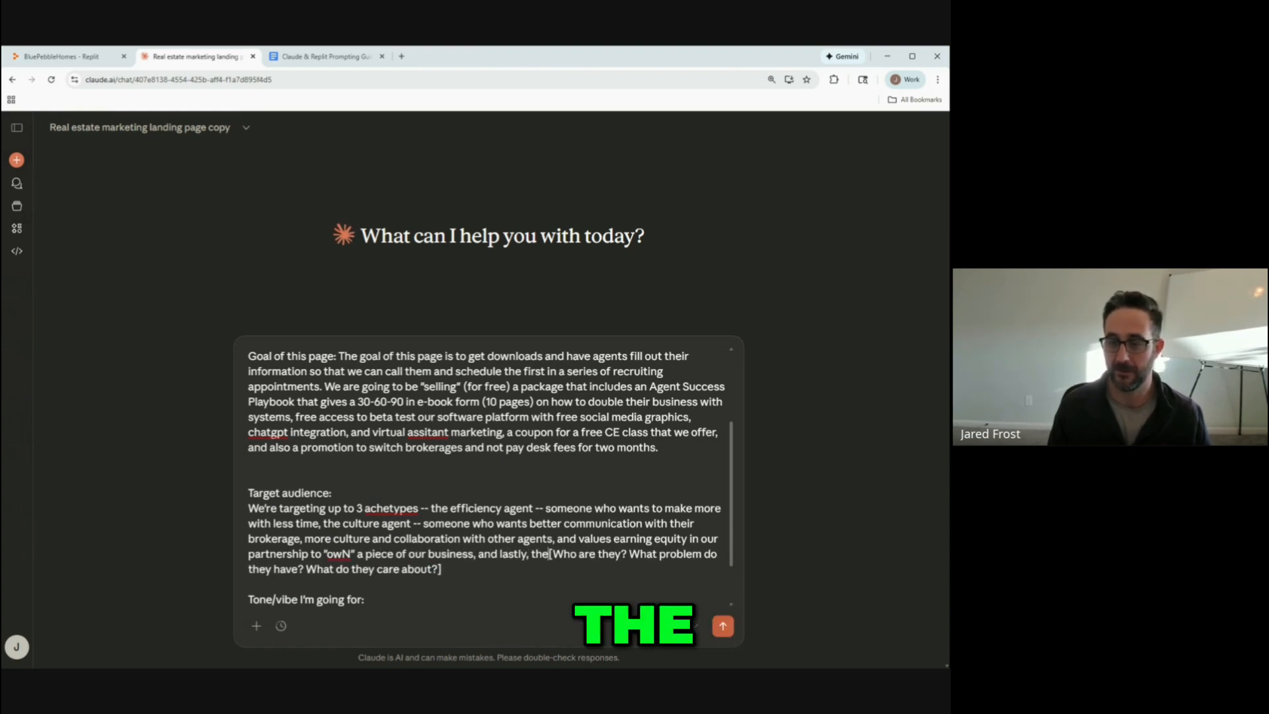
text(bespoke agent )
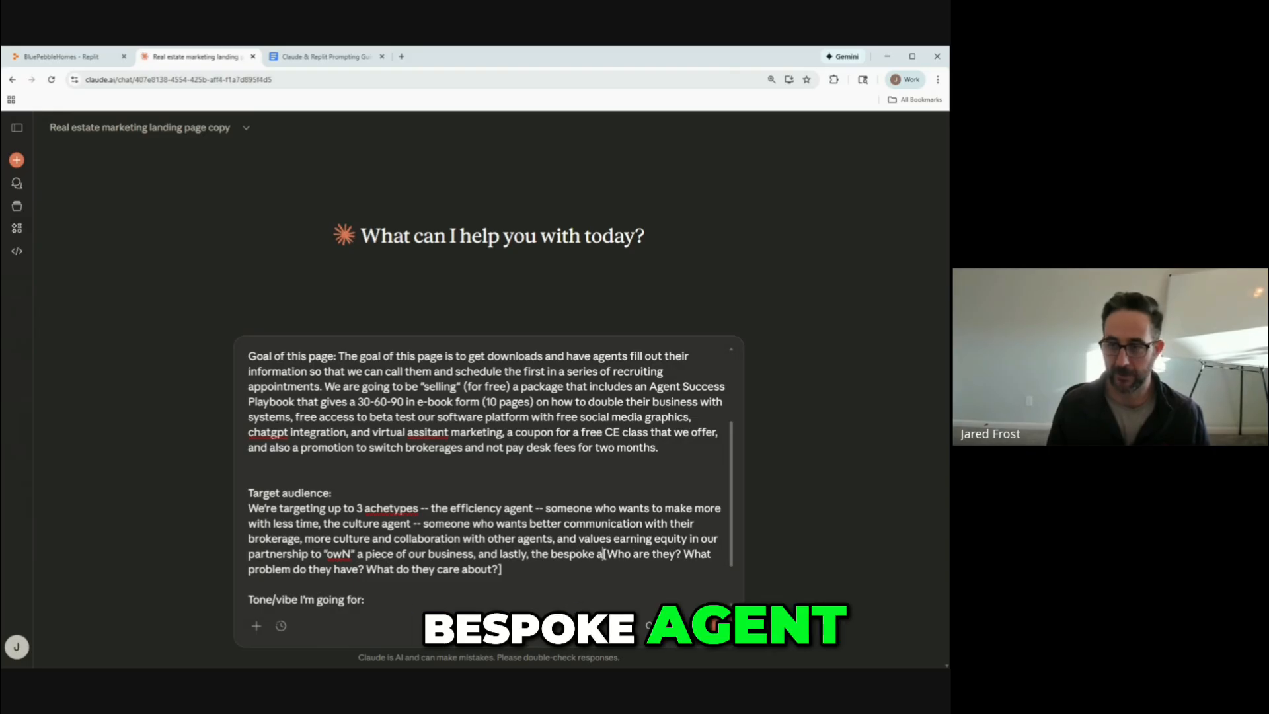
text(-- who just wants to be le)
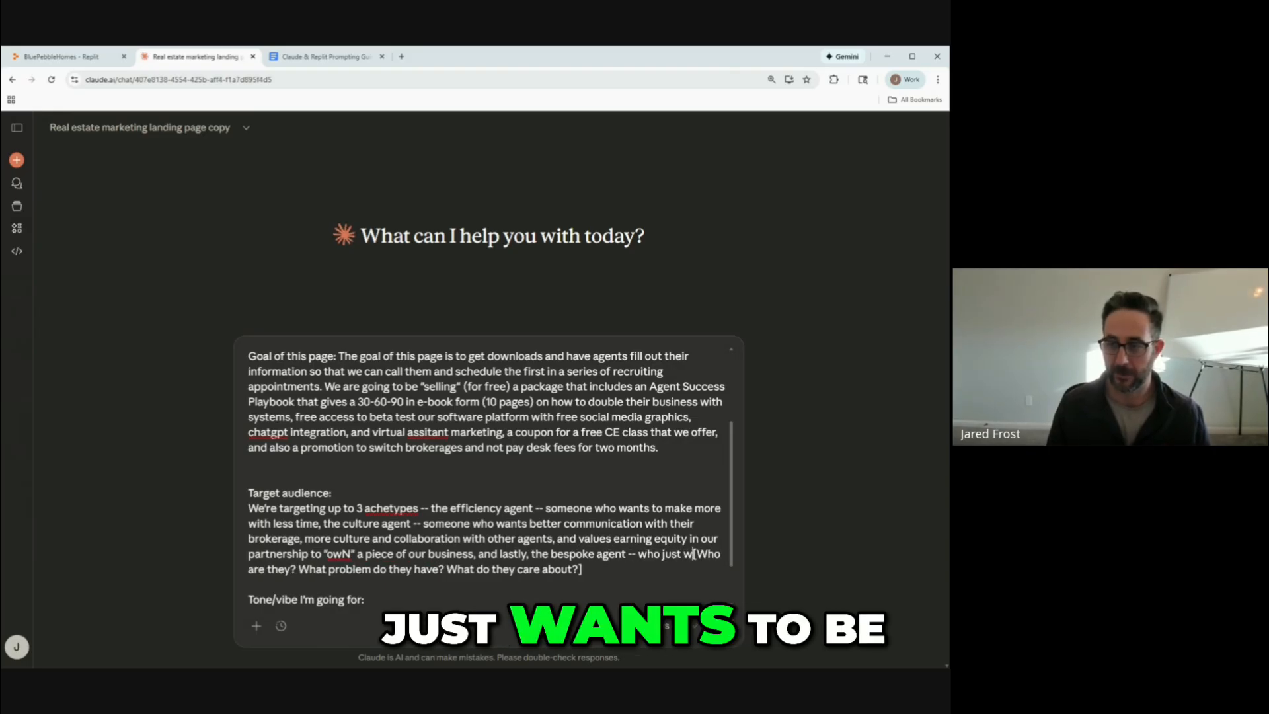
text(ft alone and only )
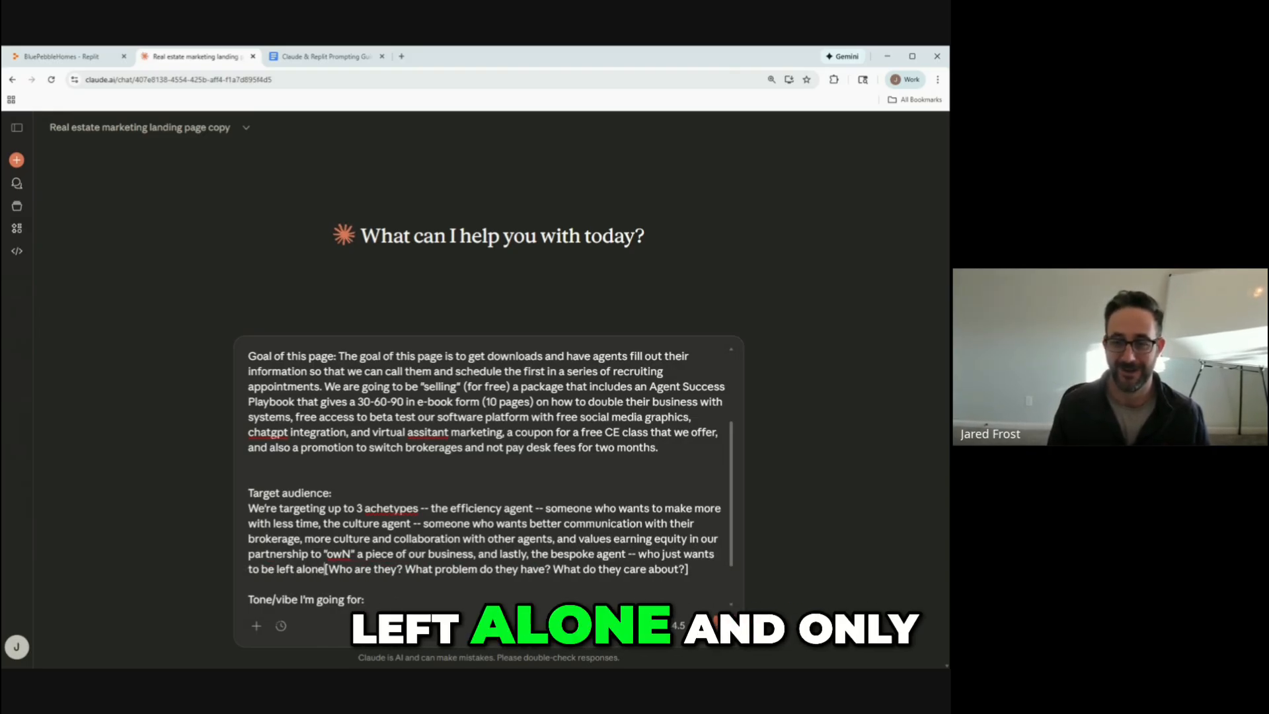
text(wants to pay for )
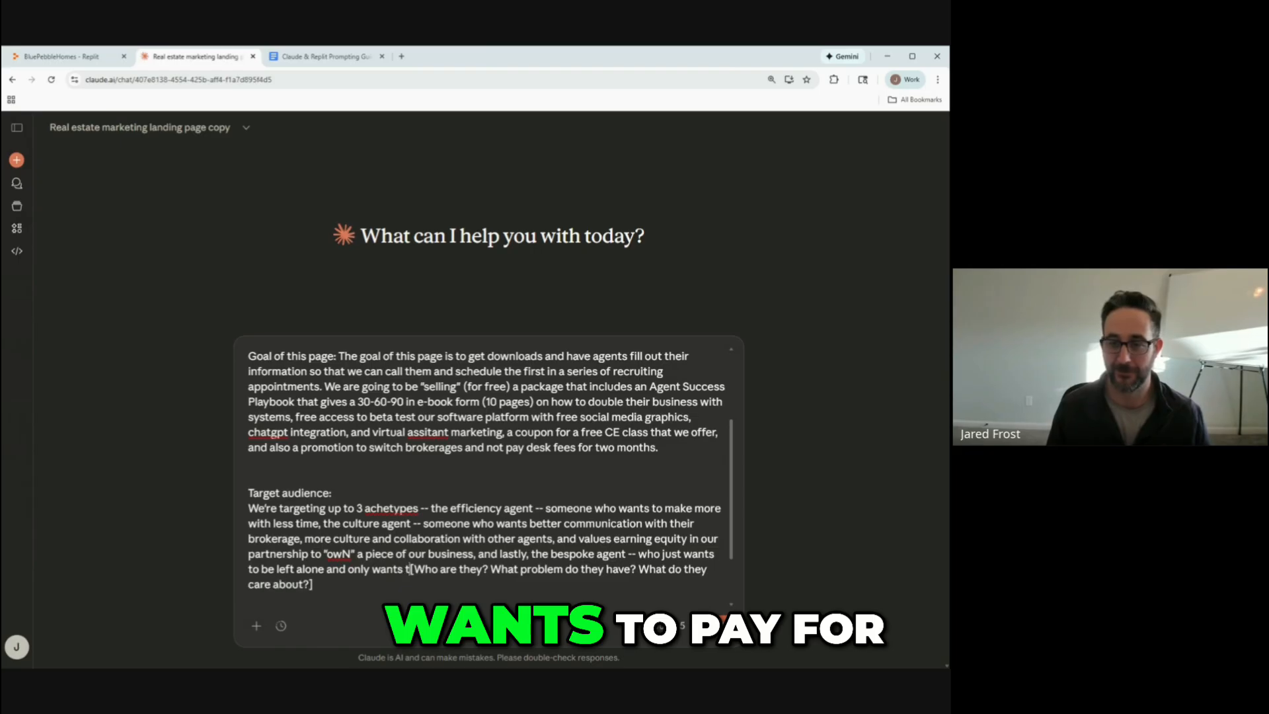
text(what they use and nothi)
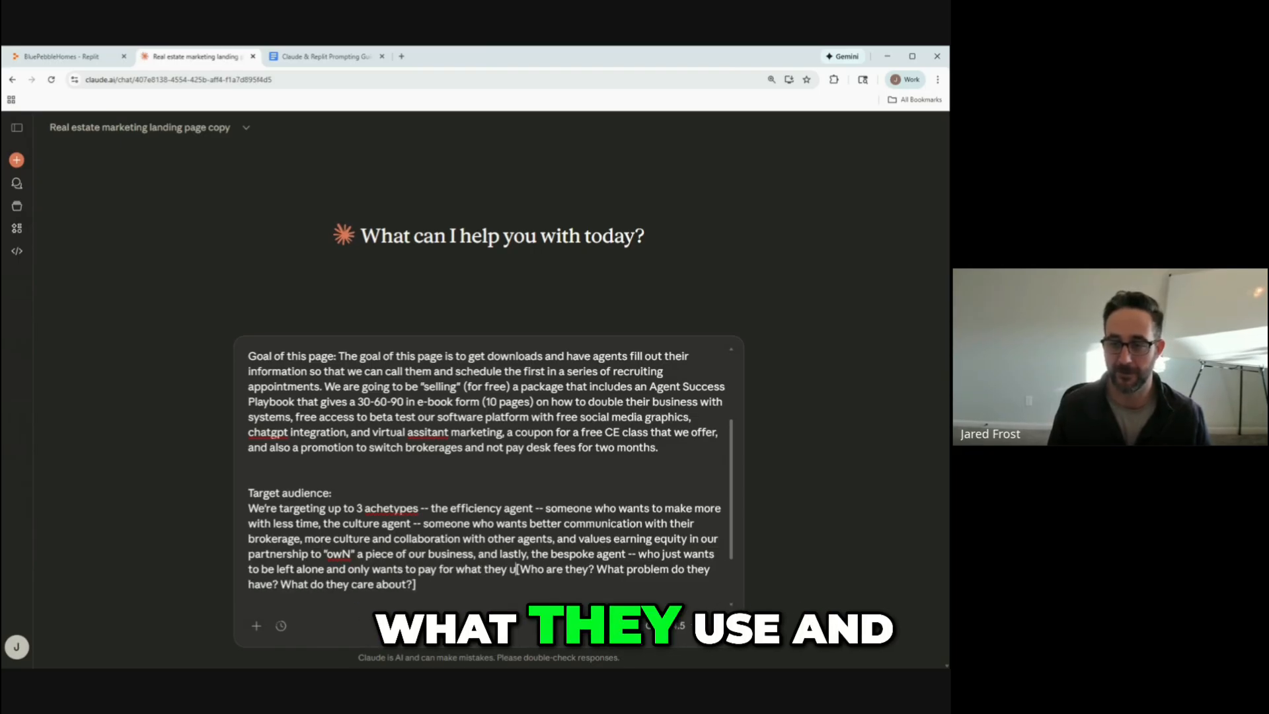
text(ng more.)
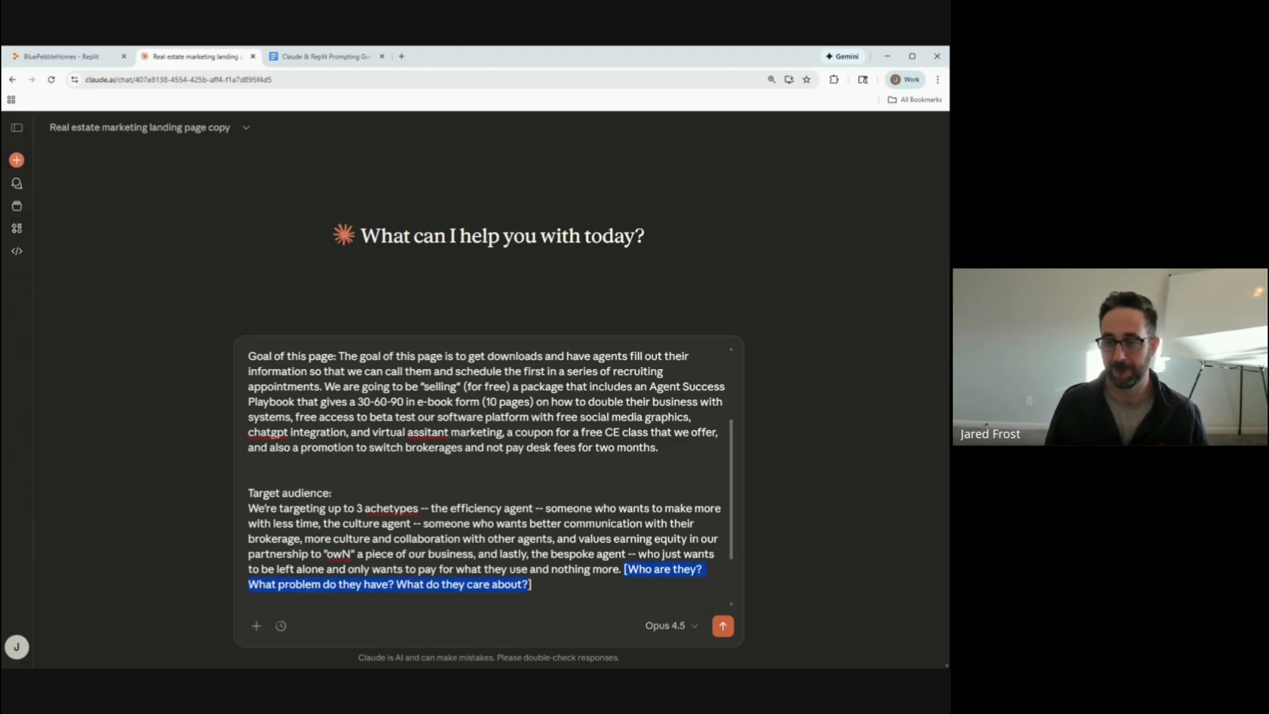
Replace the bracketed audience placeholder with a statement that these people are very likely at the beginning of their brokerage searches.
key(BackSpace)
text(These people are vbe)
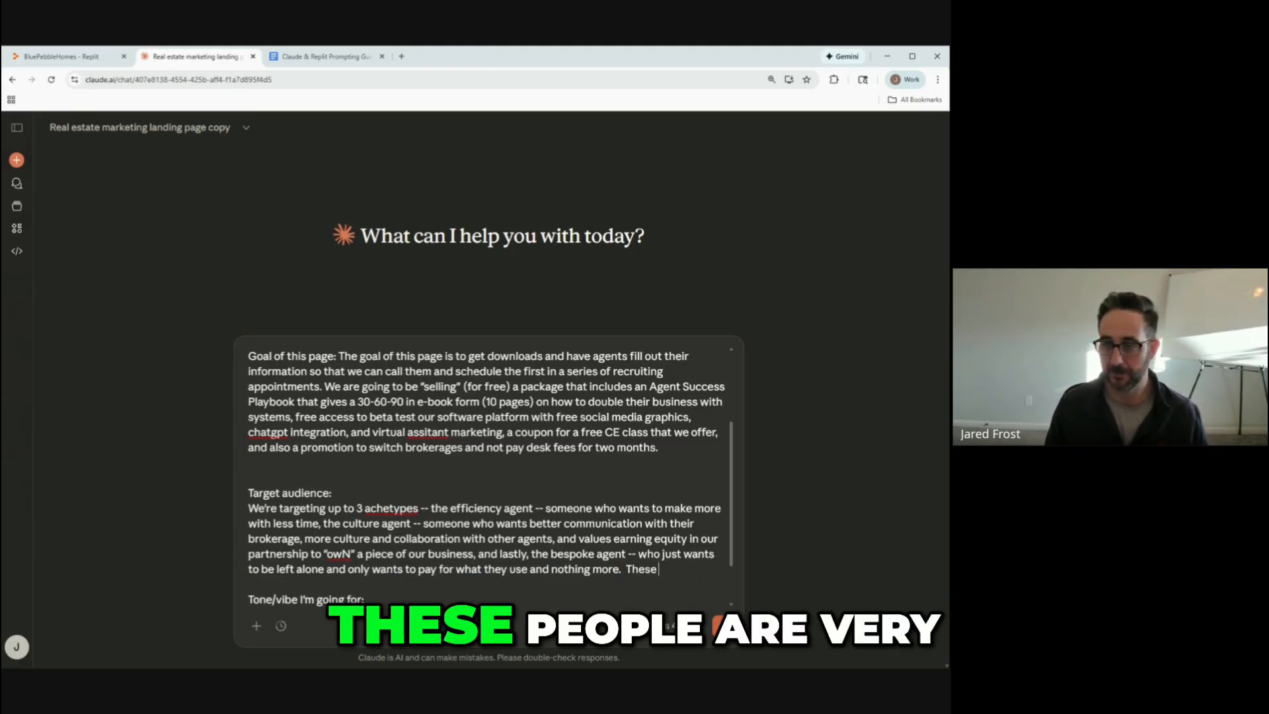
key(BackSpace)
key(BackSpace)
key(BackSpace)
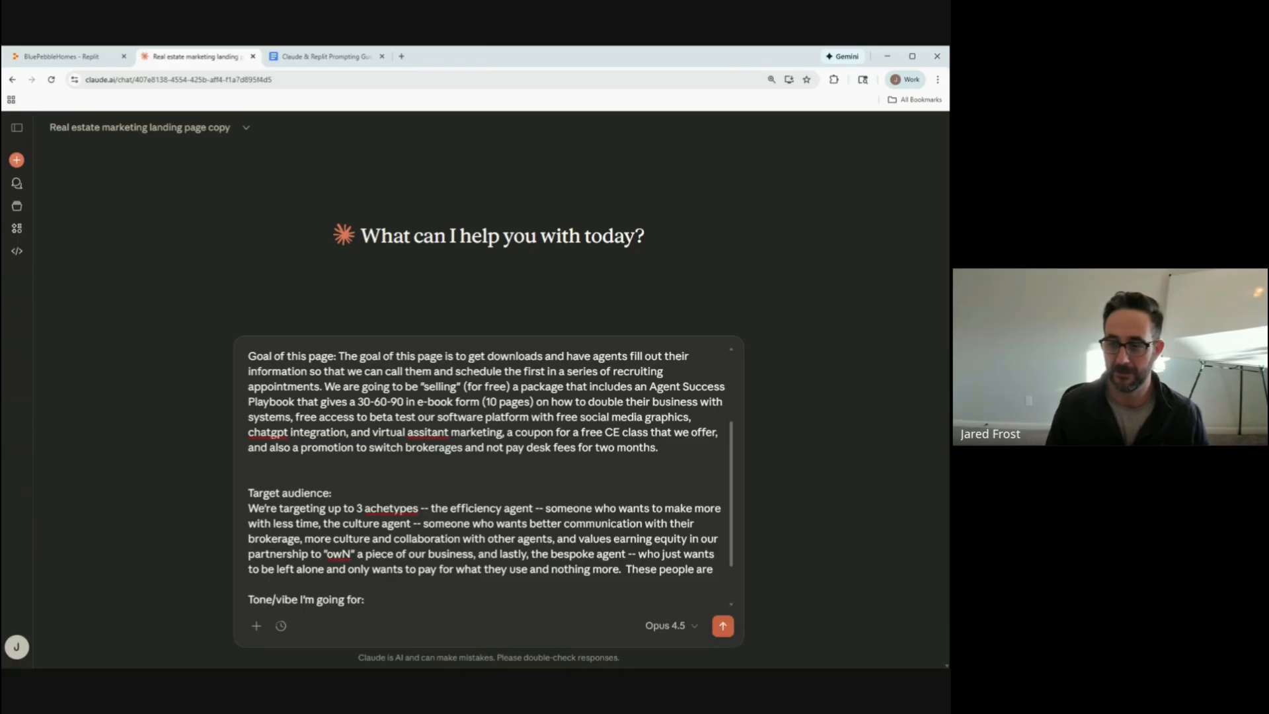
text(very likely at t)
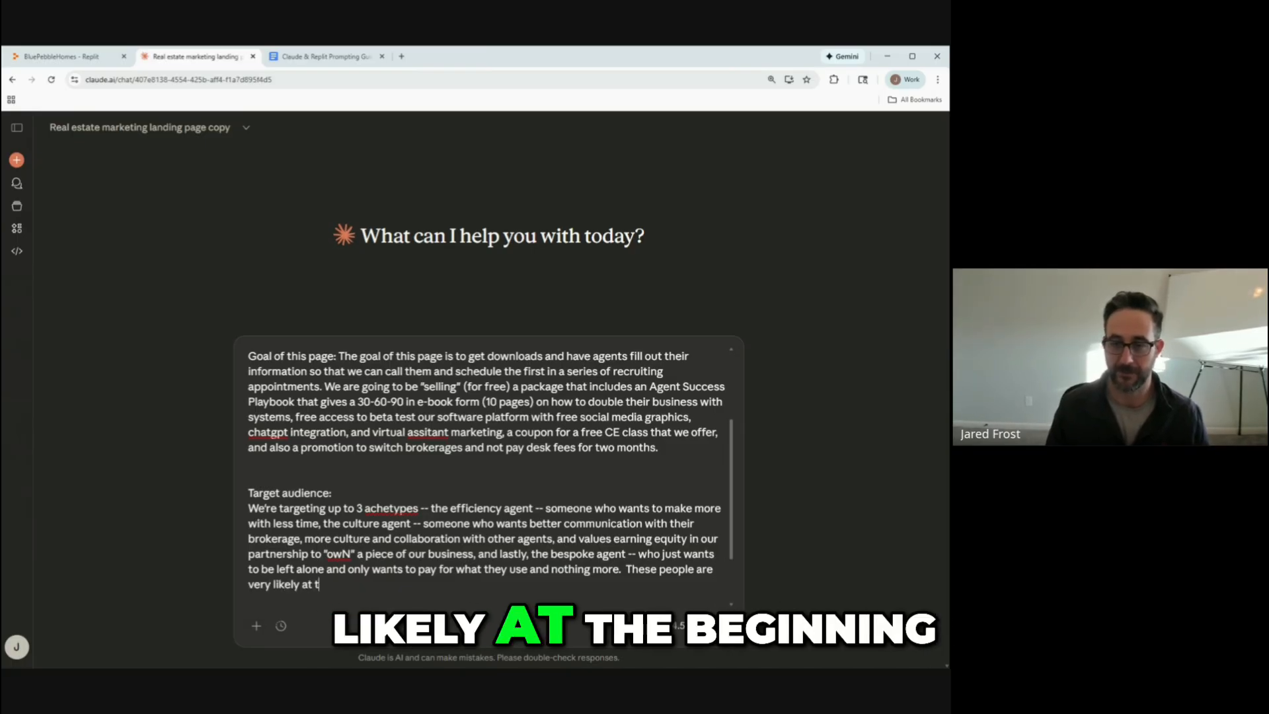
text(he beginning of thei)
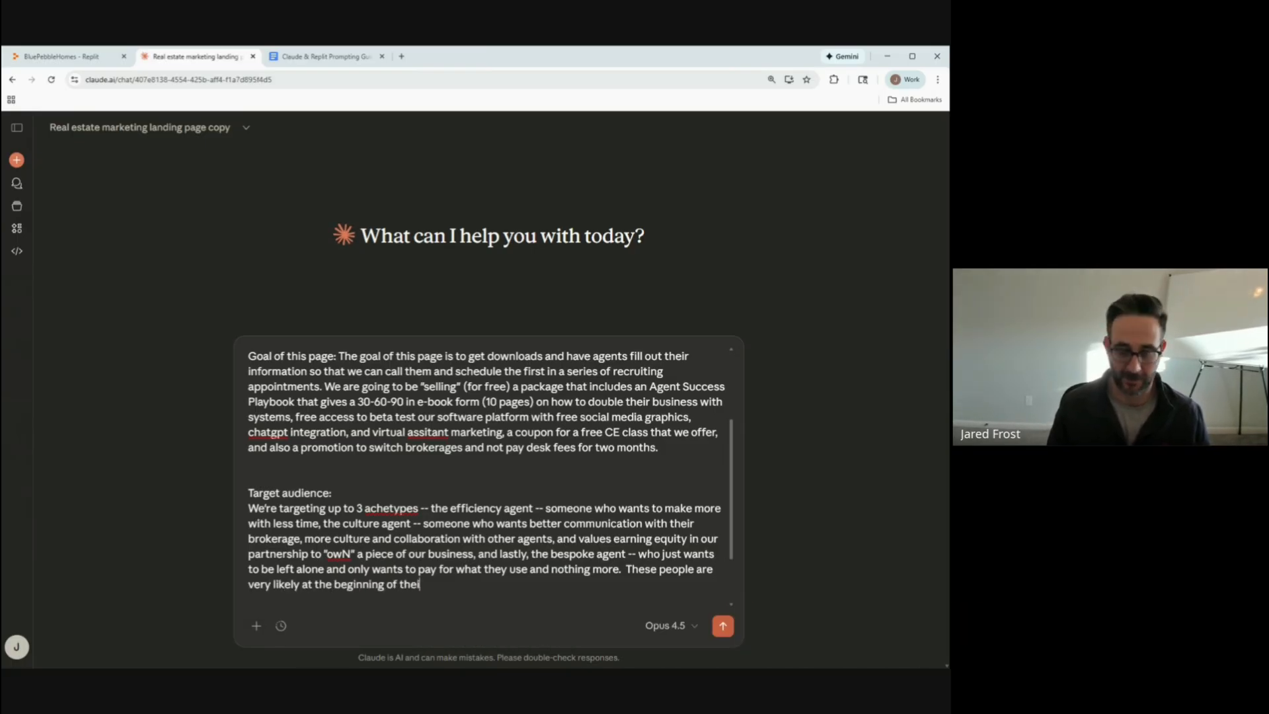
text(r brokerage)
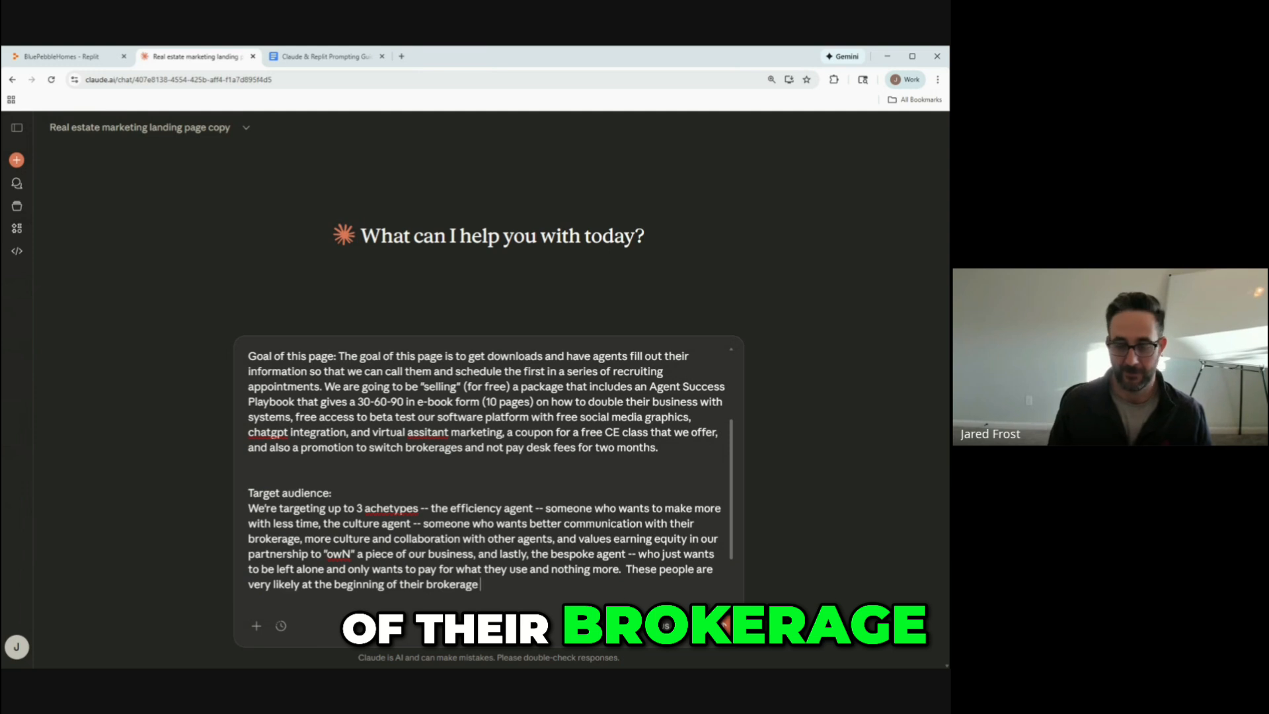
text( searches, and so we)
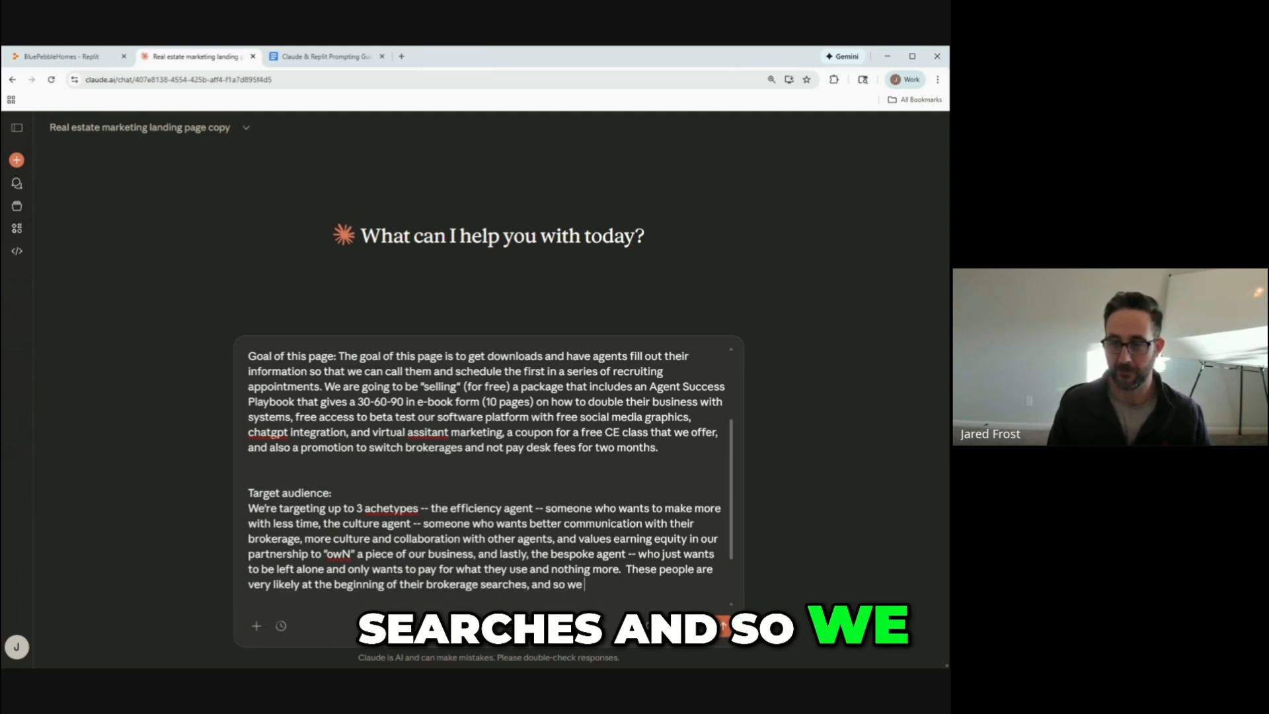
Complete the audience section by saying we want to encourage them to enter the top of our funnel by downloading this offer package.
text( want to encourage the)
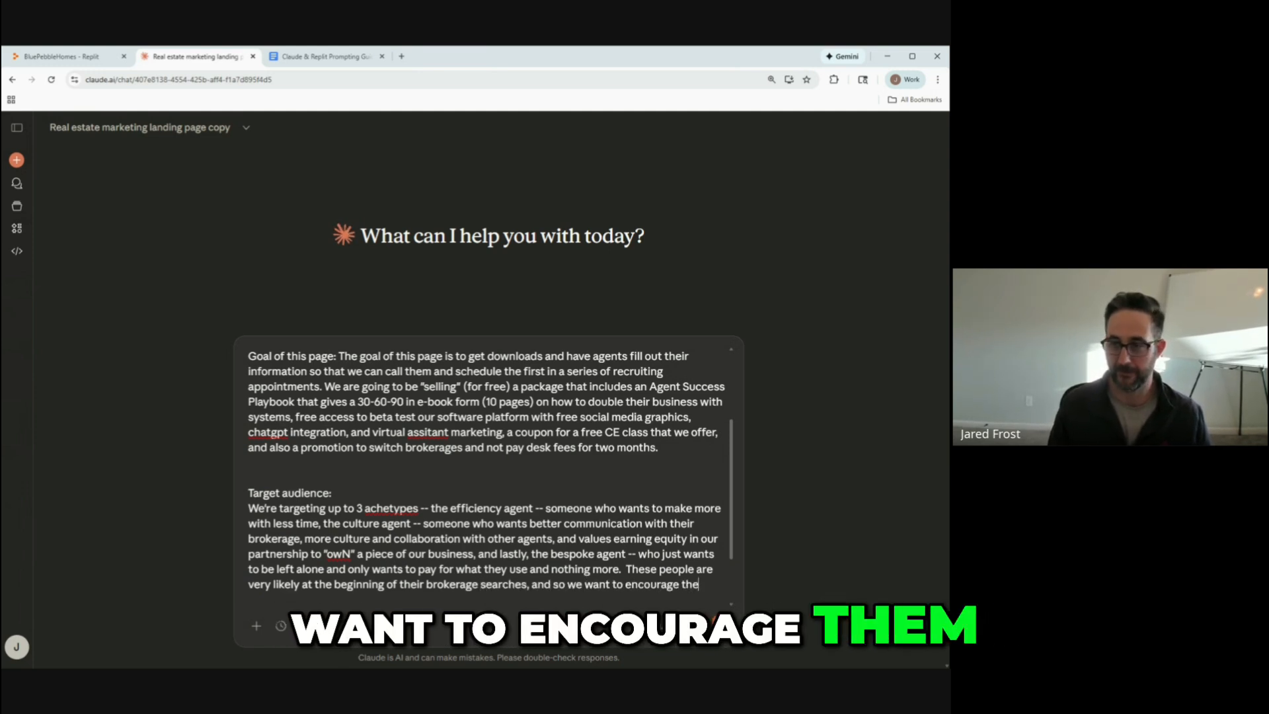
text(m to enter the top of)
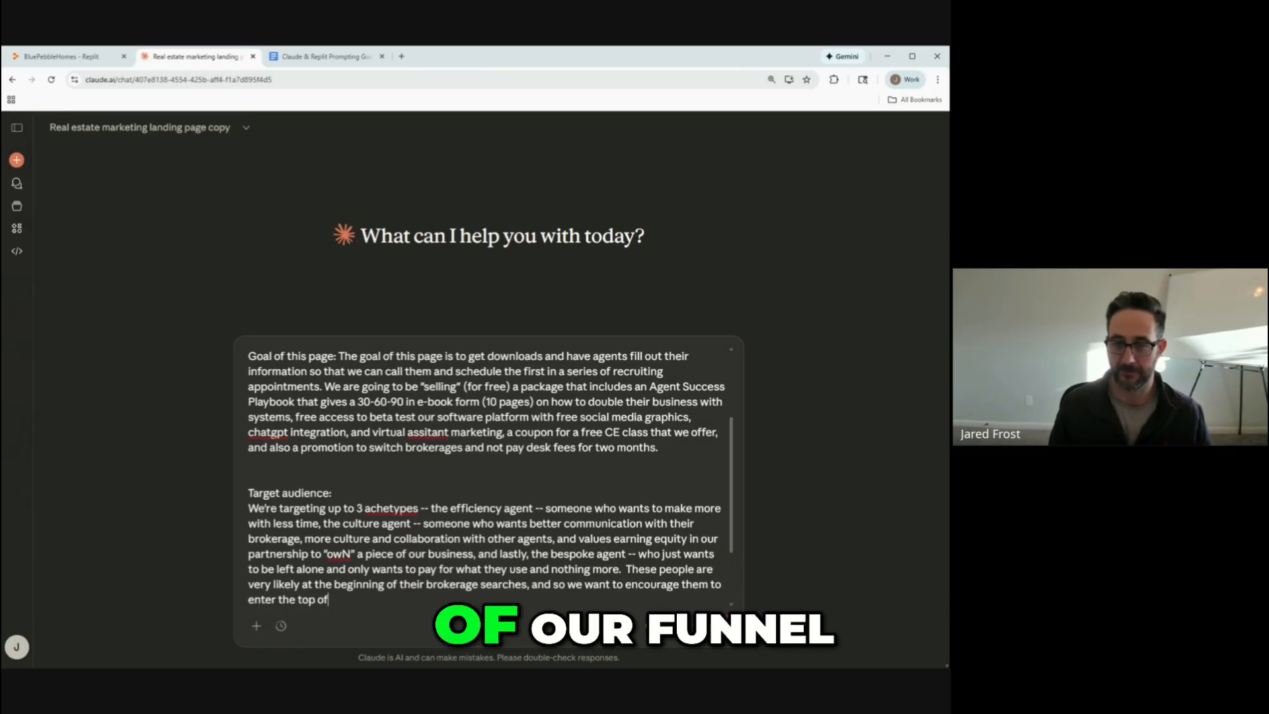
text( our funnel by)
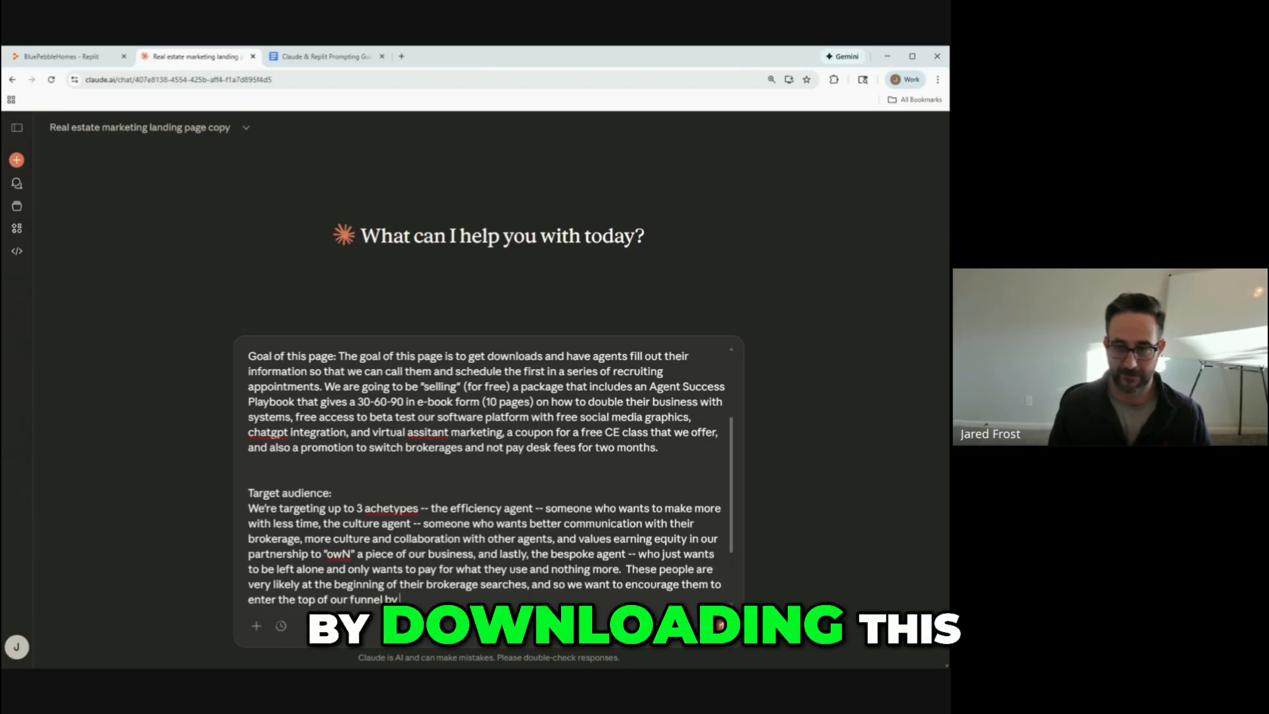
text( downloading the)
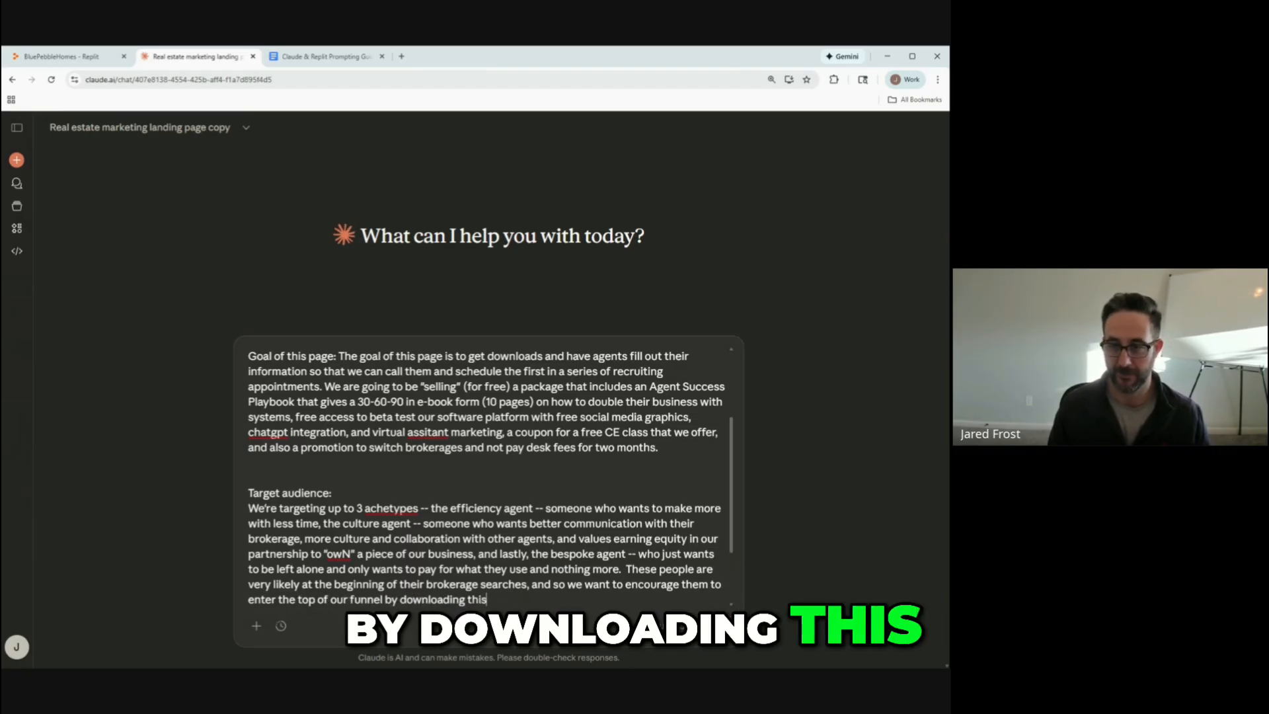
text( offer pacakg)
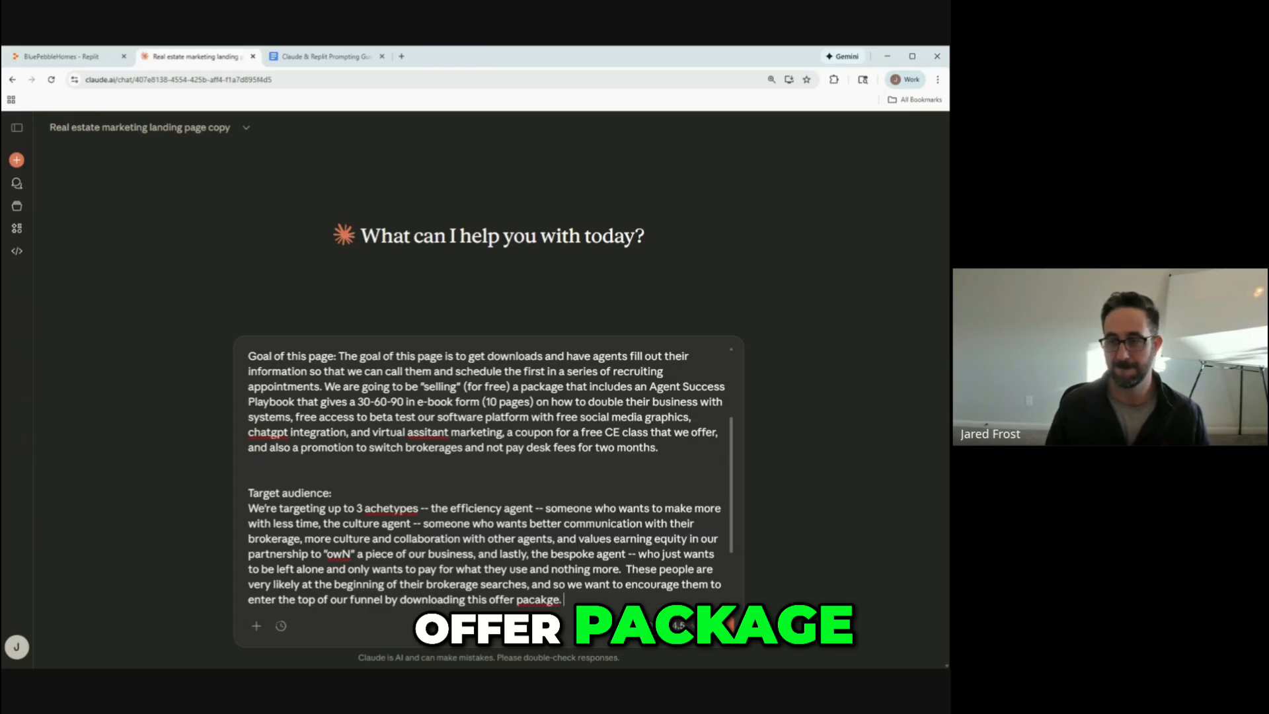
text(e.)
Delete the bracketed placeholder under "Tone/vibe I'm going for".
text(Tone/vibe I'm going for: [Professional? Friendly? Bold? Minimal? Luxurious?]  Before we start writing, ask me any clarifying questions that would)
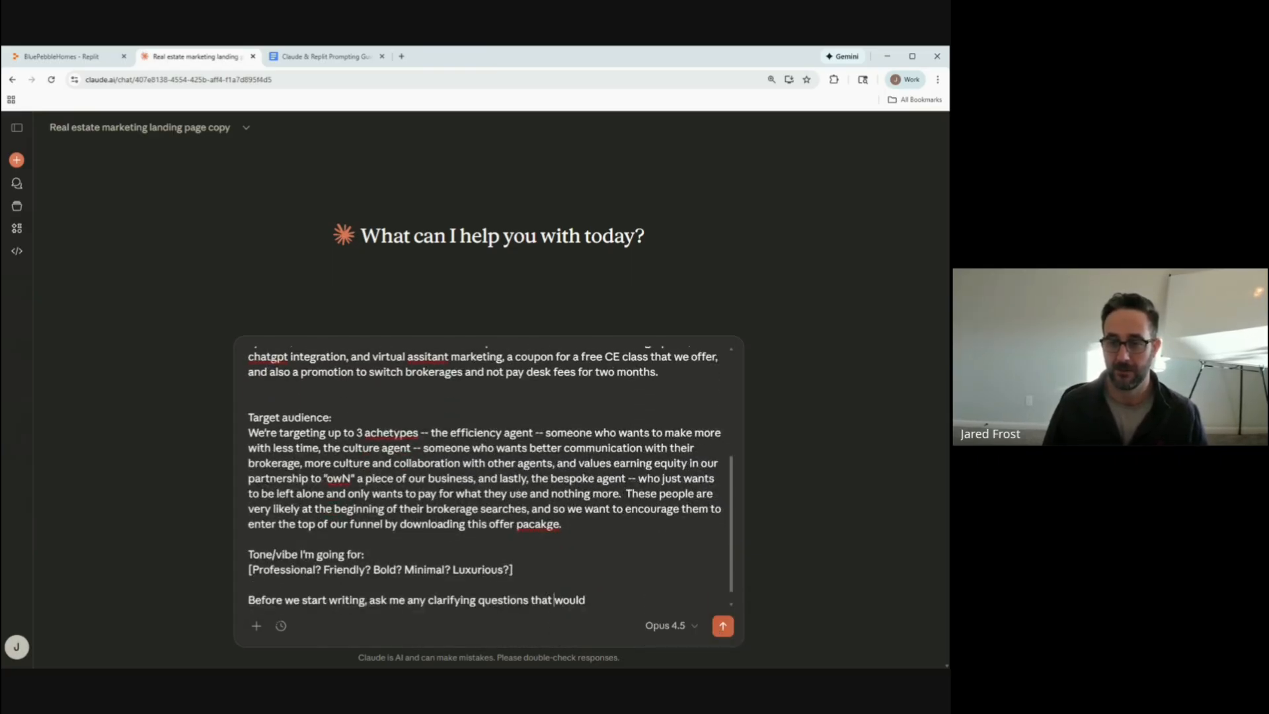
key(BackSpace)
key(BackSpace)
key(BackSpace)
key(BackSpace)
key(BackSpace)
key(BackSpace)
key(BackSpace)
key(BackSpace)
key(BackSpace)
key(BackSpace)
key(BackSpace)
key(BackSpace)
key(BackSpace)
key(BackSpace)
key(BackSpace)
key(BackSpace)
key(BackSpace)
key(BackSpace)
key(BackSpace)
key(BackSpace)
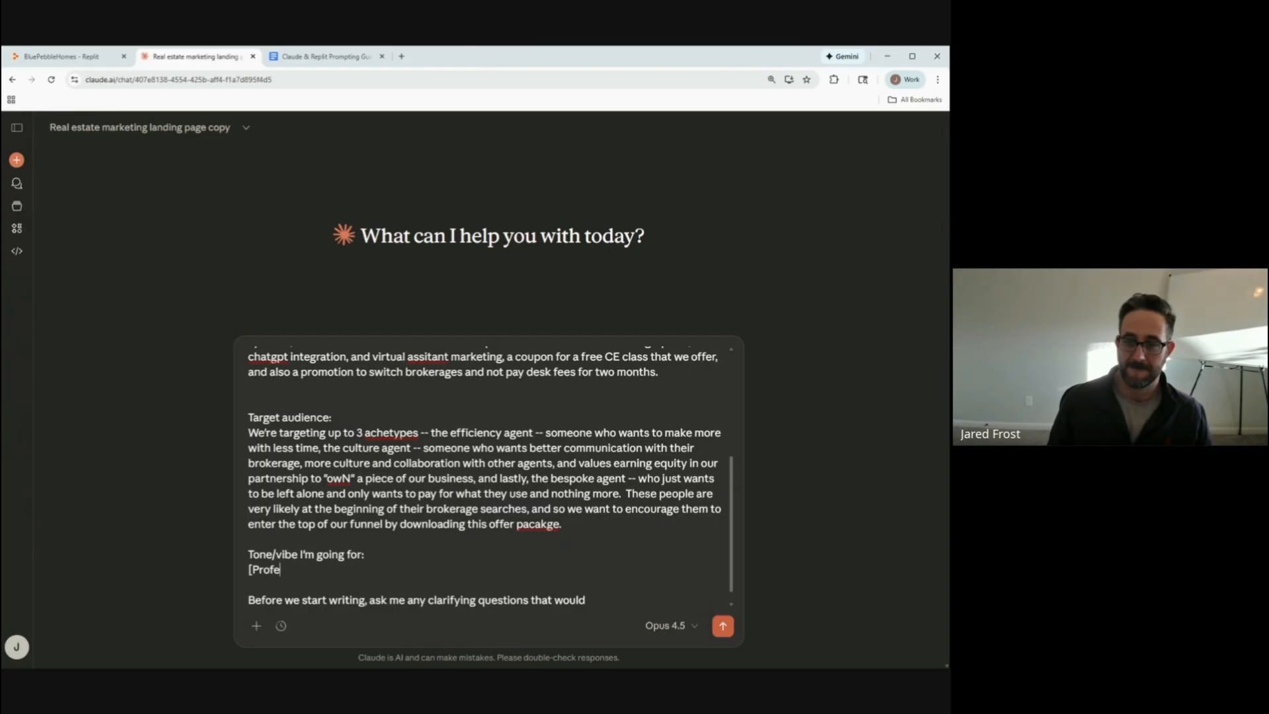
key(BackSpace)
key(BackSpace)
key(BackSpace)
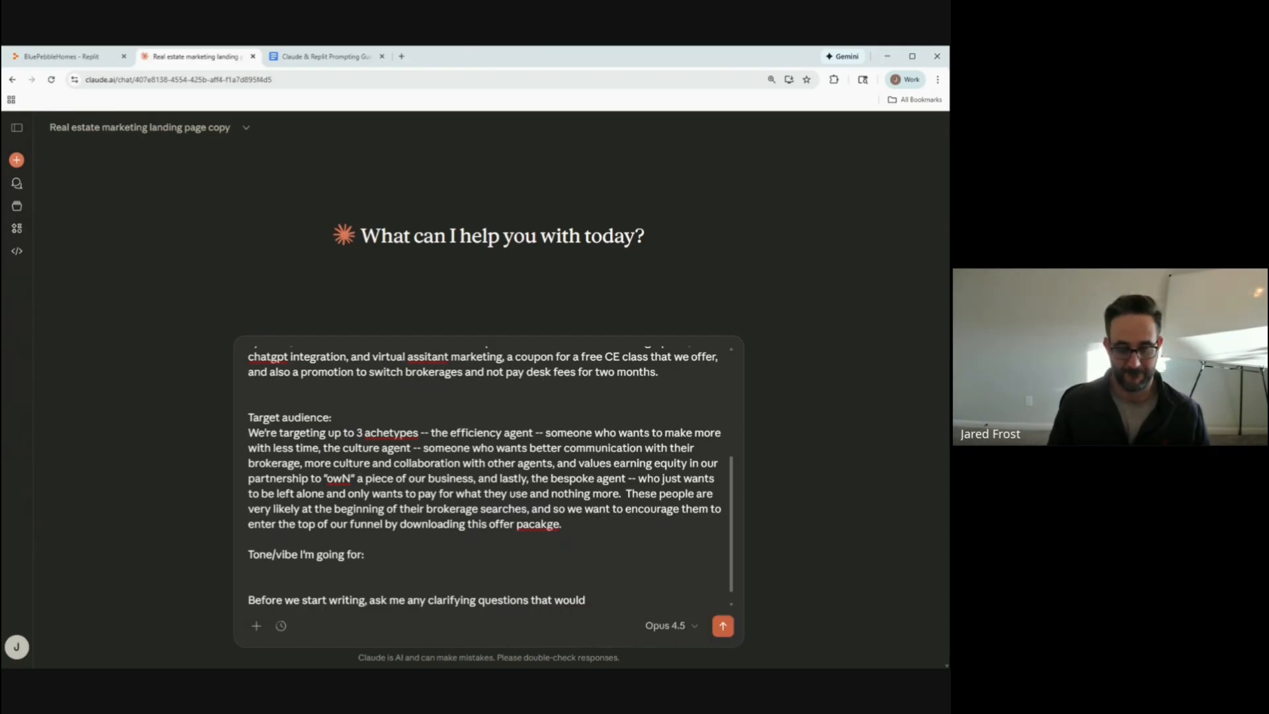
Describe the tone as "We're going for a professional tone but also something that sounds like disruption".
text(We're going for)
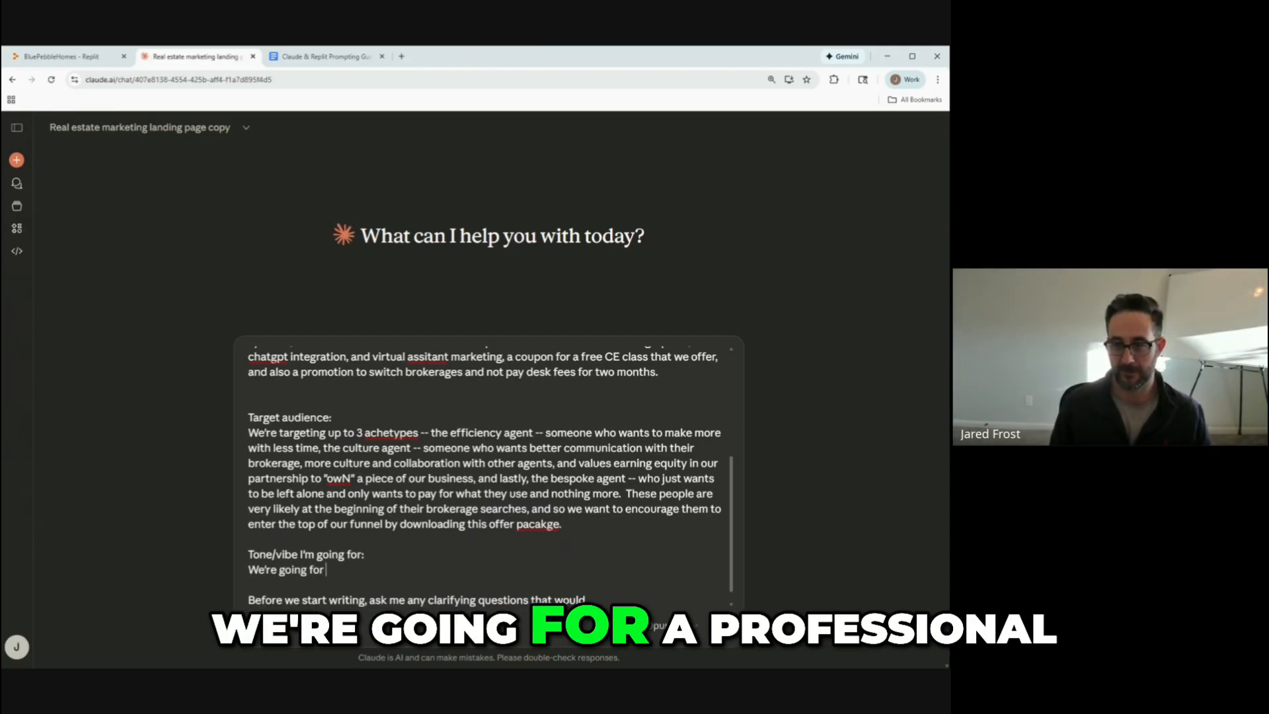
text( a professional)
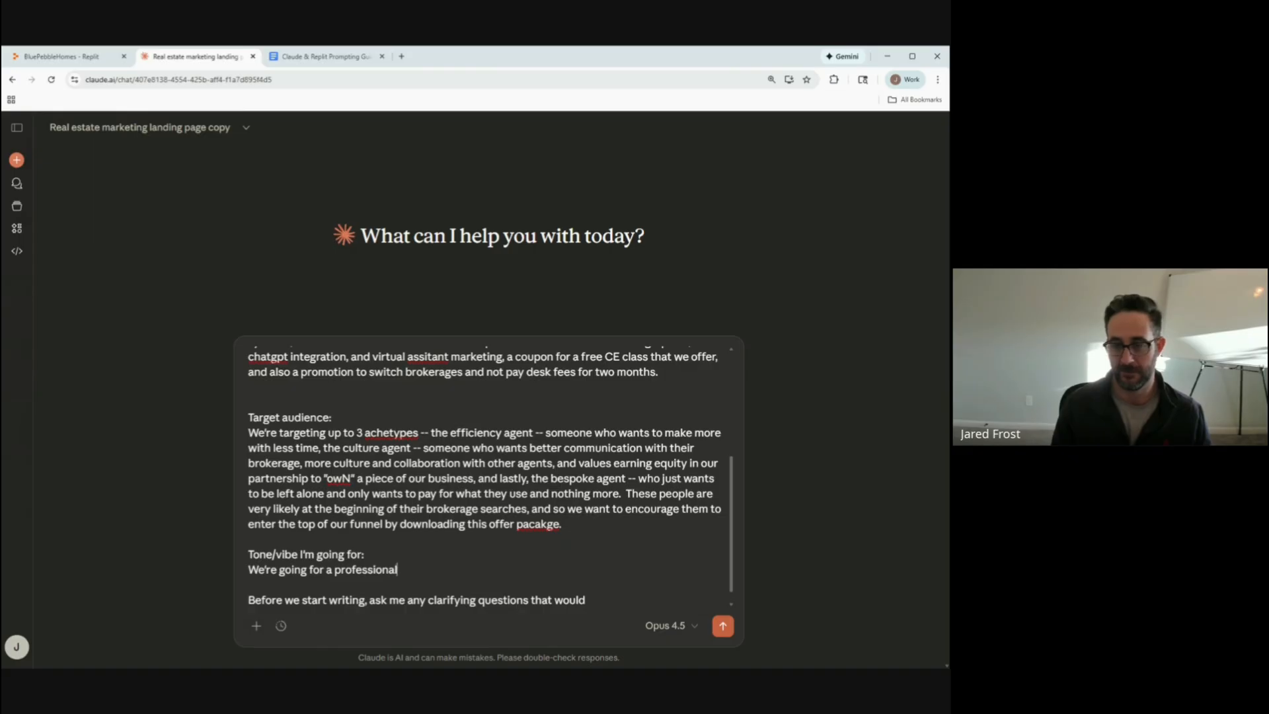
text( tone but also)
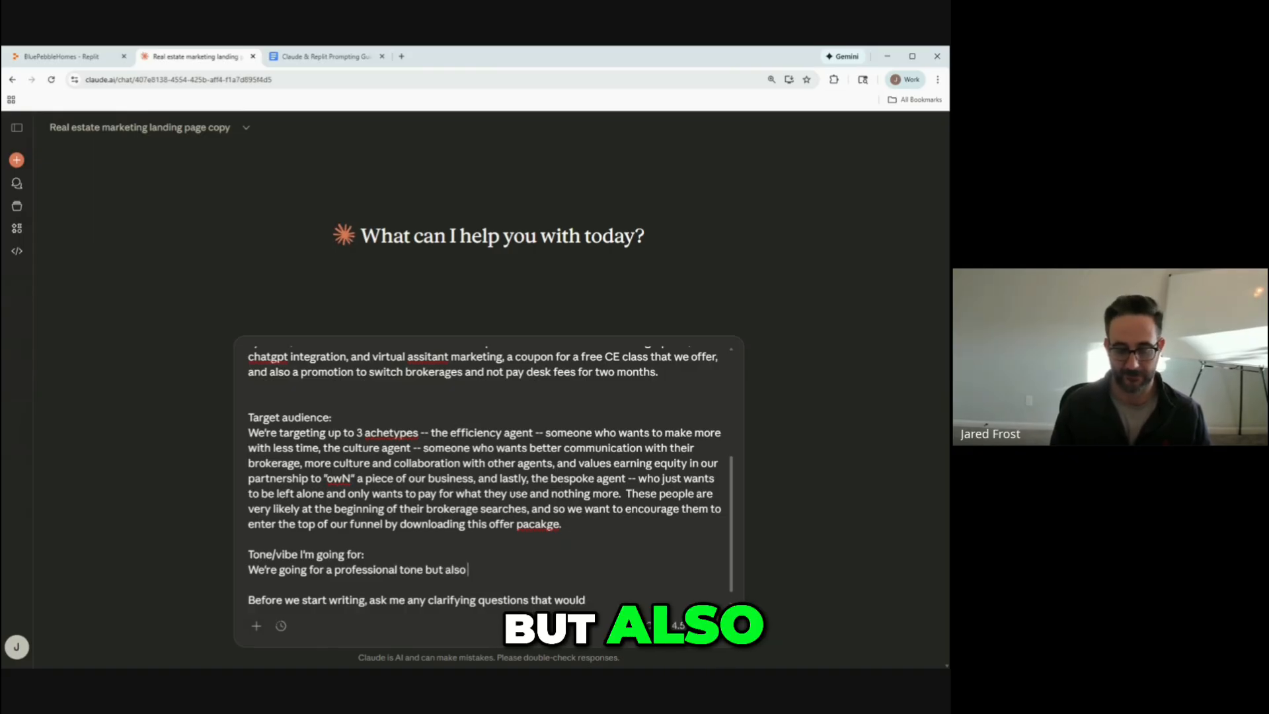
text( somethign)
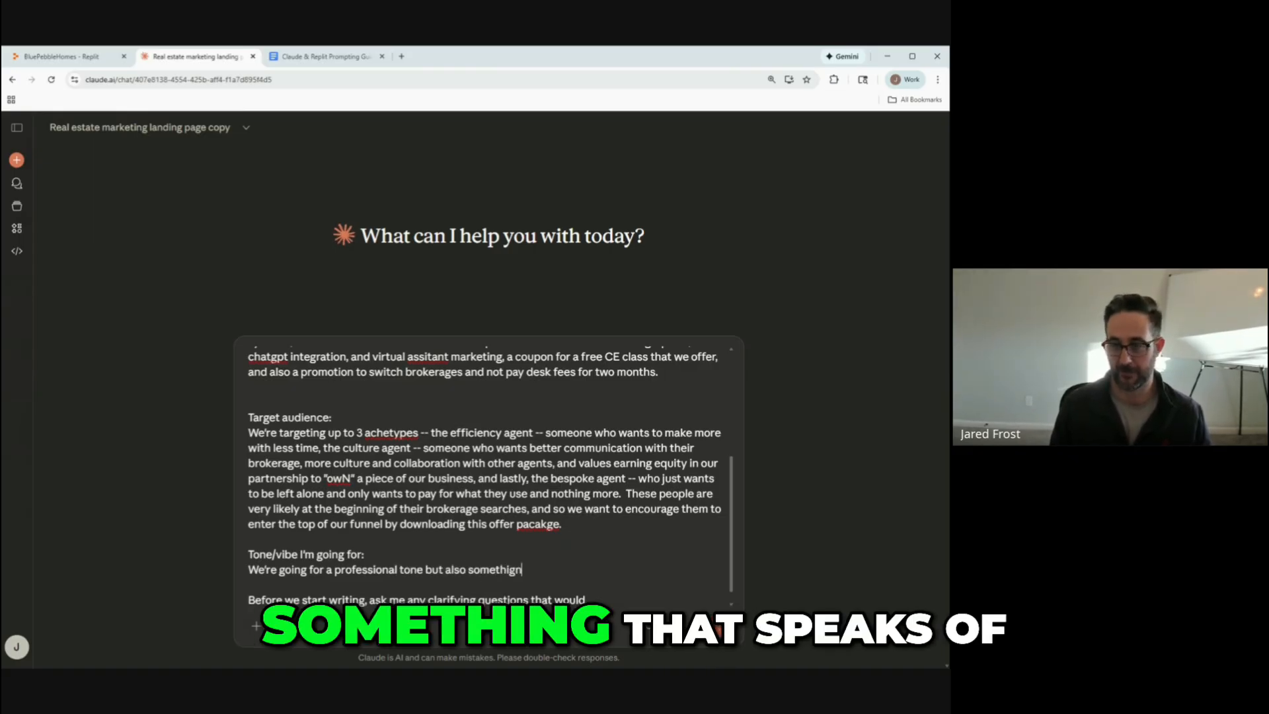
text( that spe)
key(BackSpace)
key(BackSpace)
key(BackSpace)
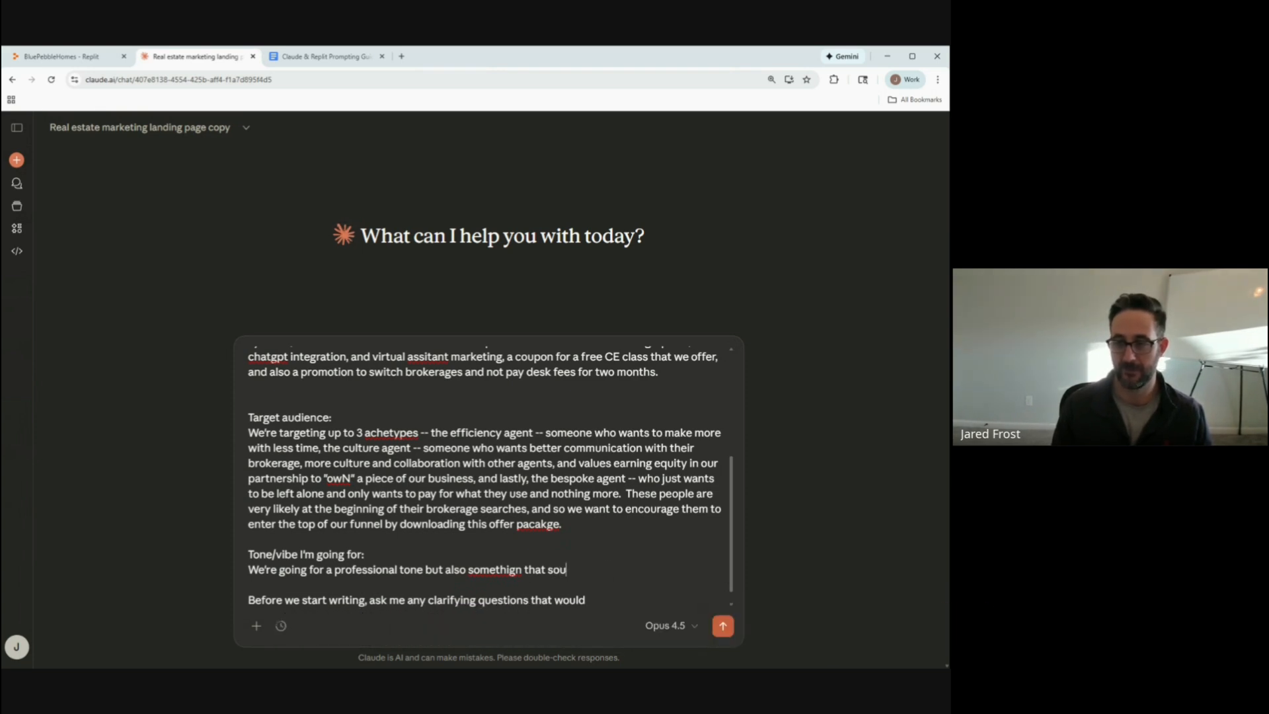
text(ounds like disrupti)
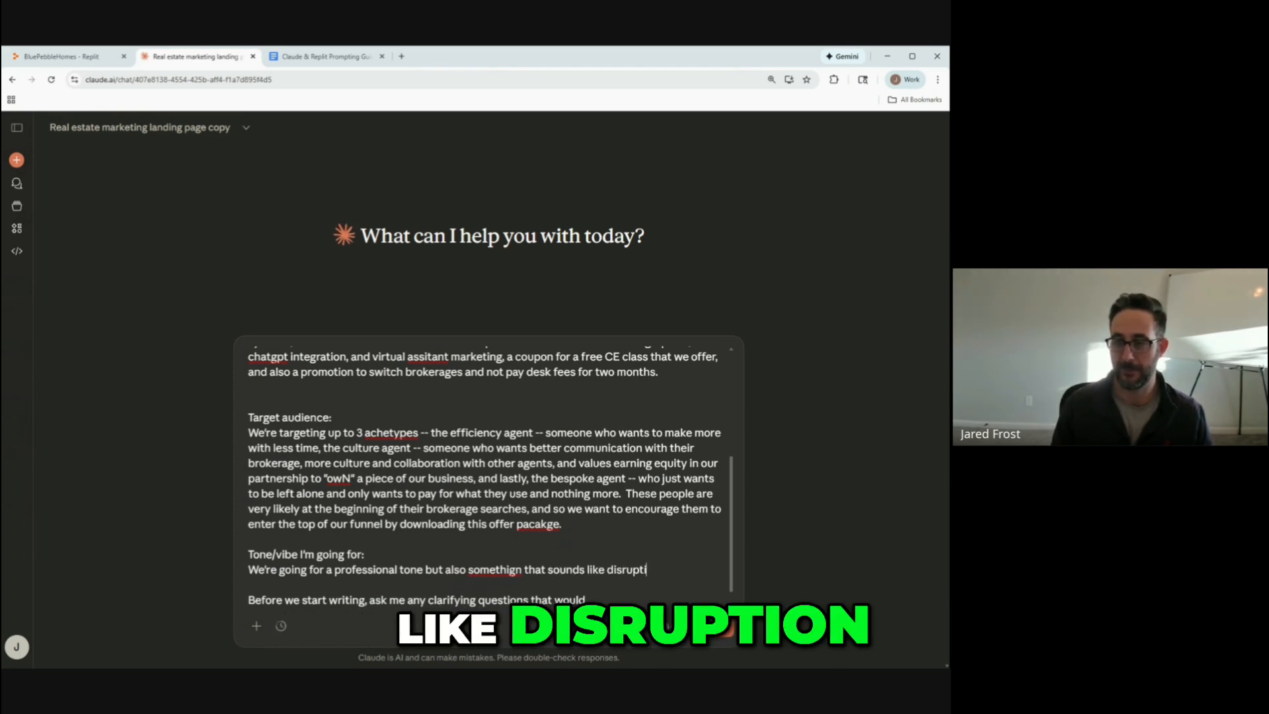
Extend the tone description with showing them that the current system isn't going to change for the better.
text(on and s)
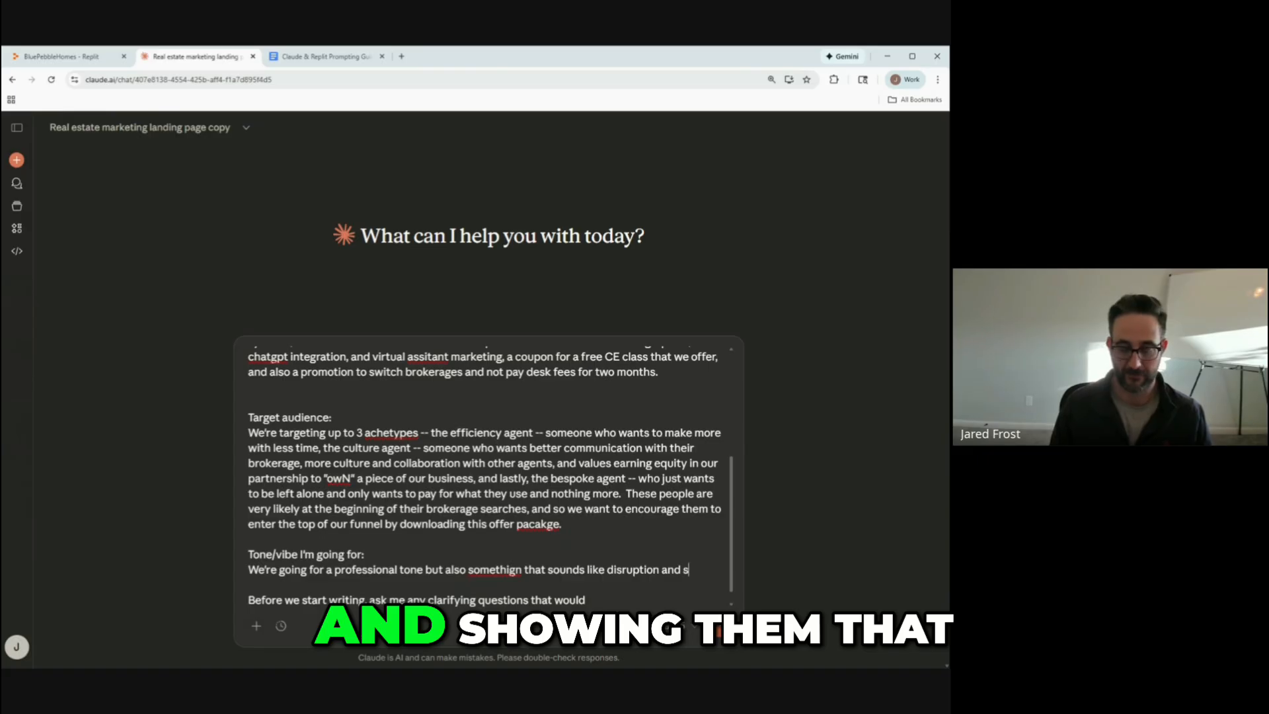
text(howing them that the cur)
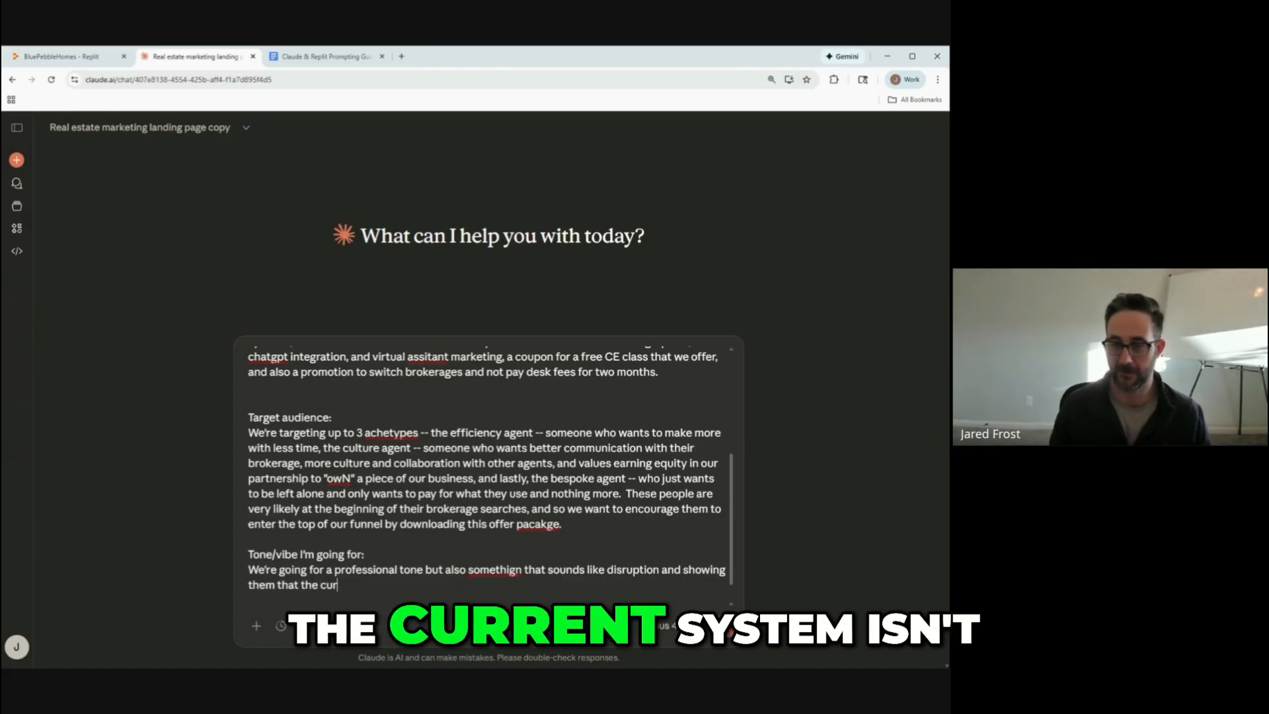
text(rent system isn't g)
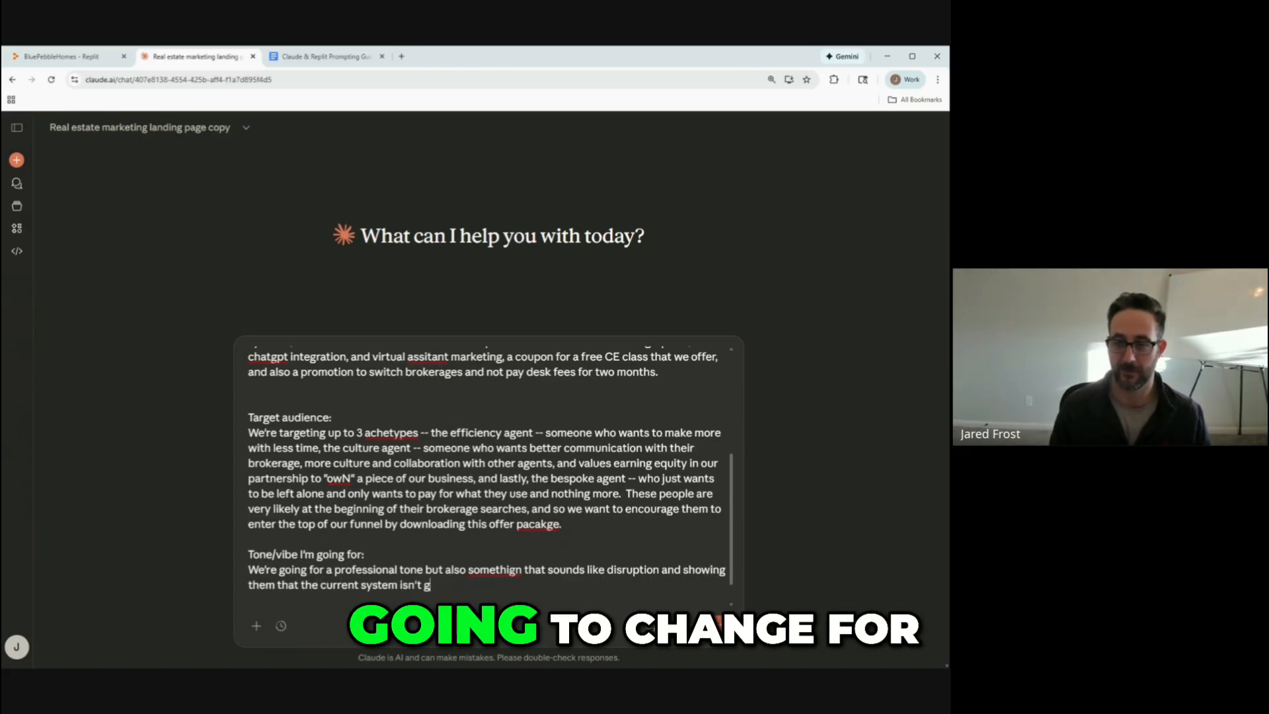
text(oing to chage for the be)
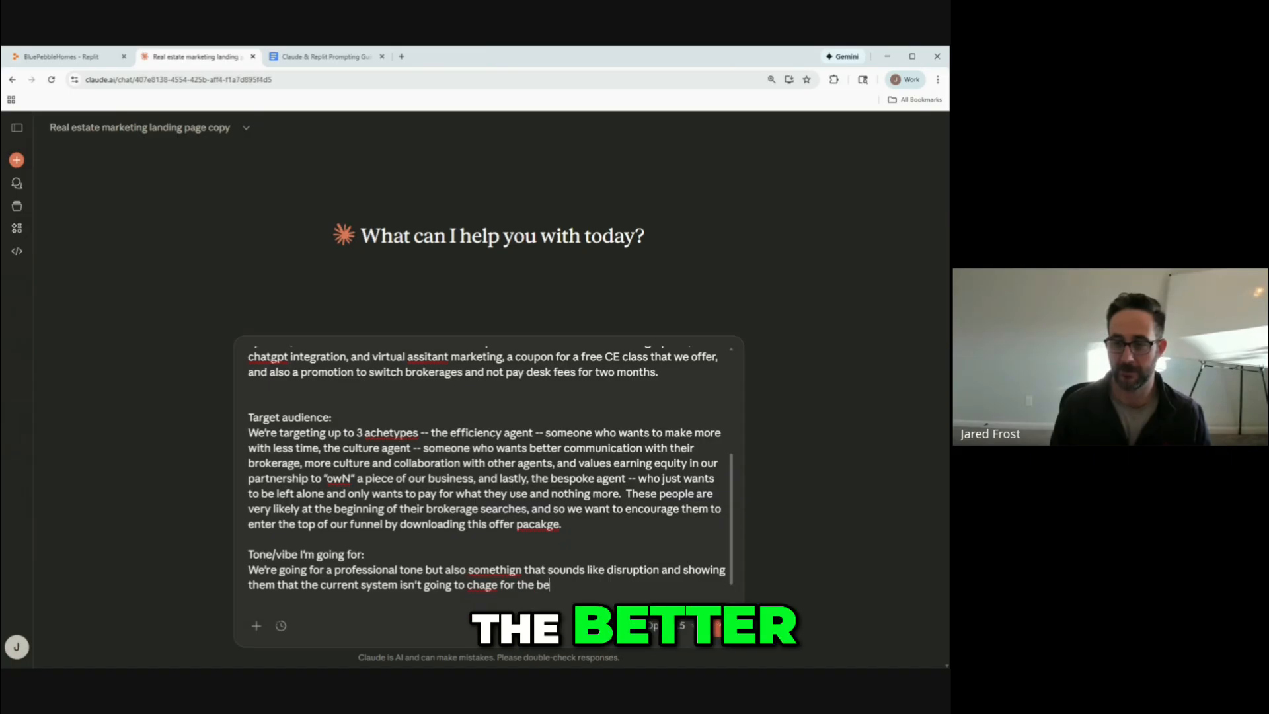
text(tter. we want t)
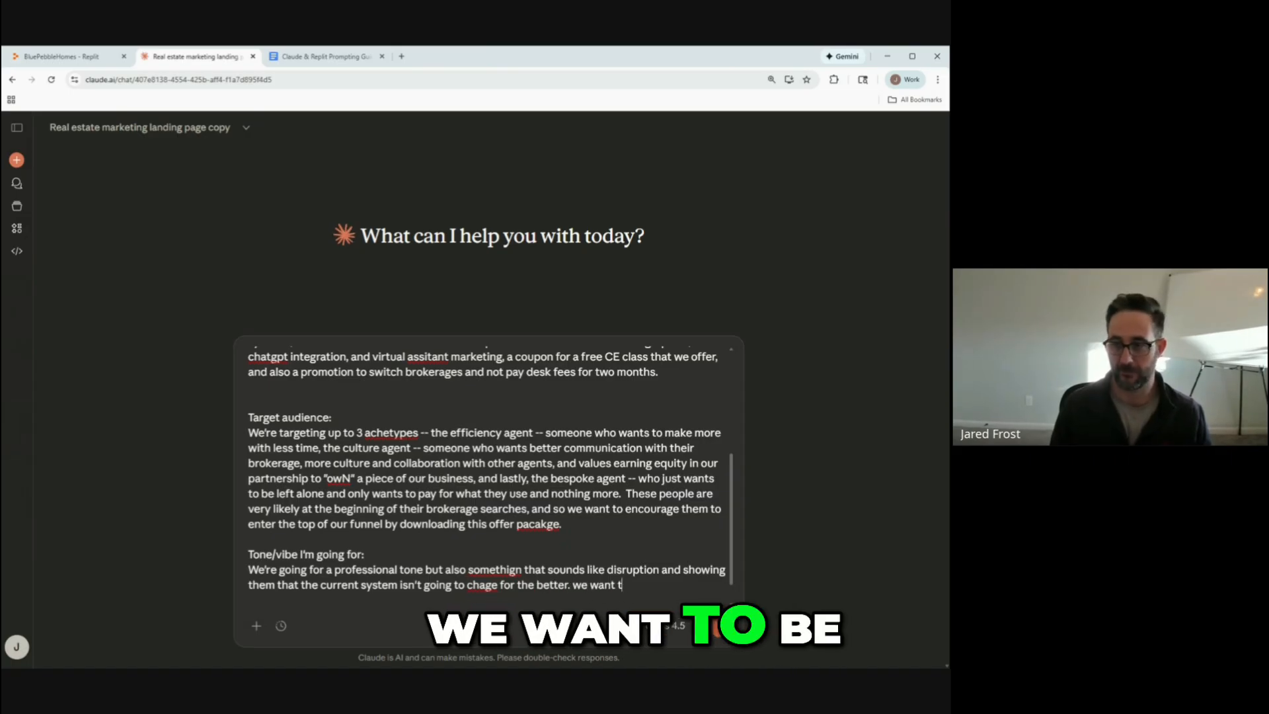
Continue the tone description with "we want to be a little irreverent but not disrespectful", correcting the spelling of irreverent.
text(o be a little irrev)
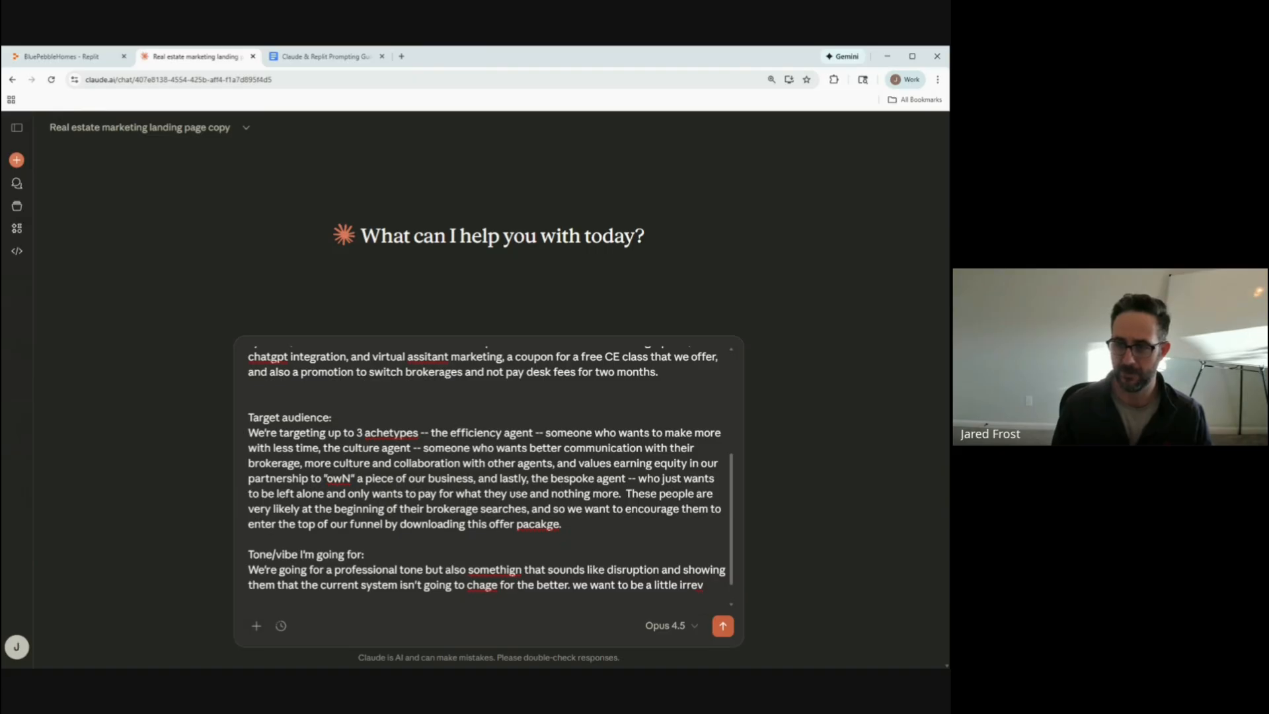
text(eratn)
key(BackSpace)
key(BackSpace)
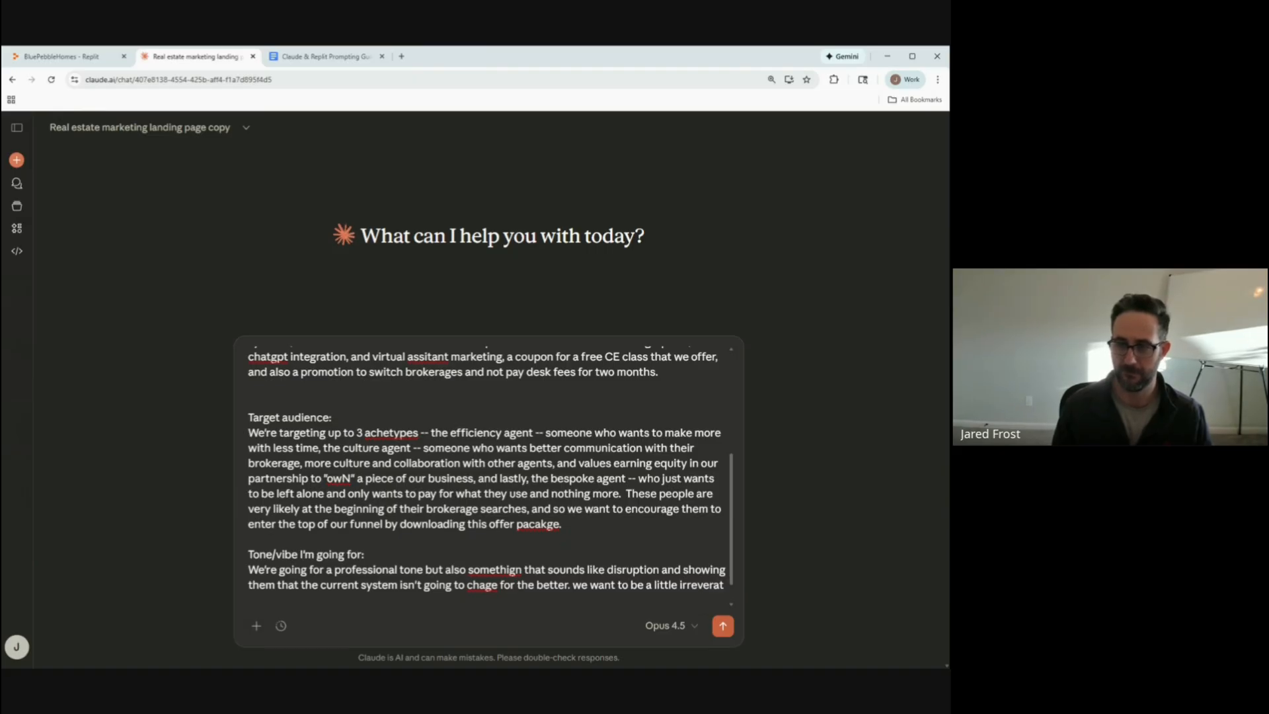
text(nt)
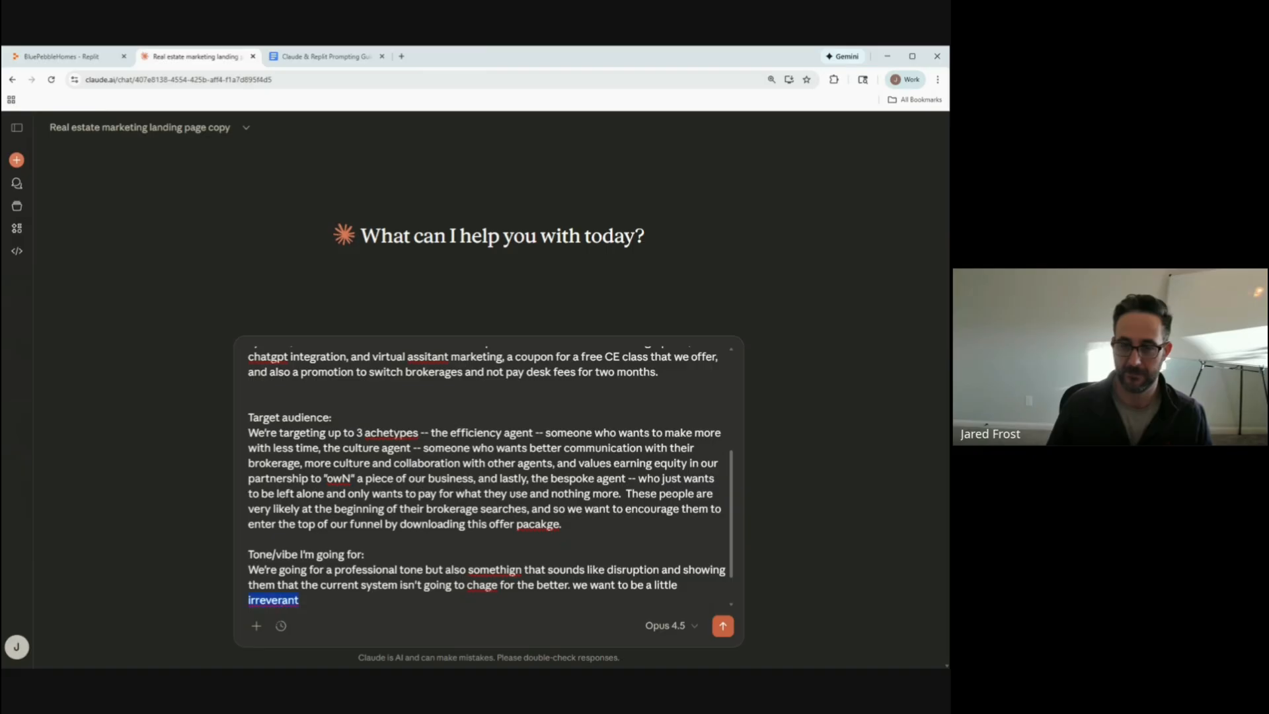
click(299, 600)
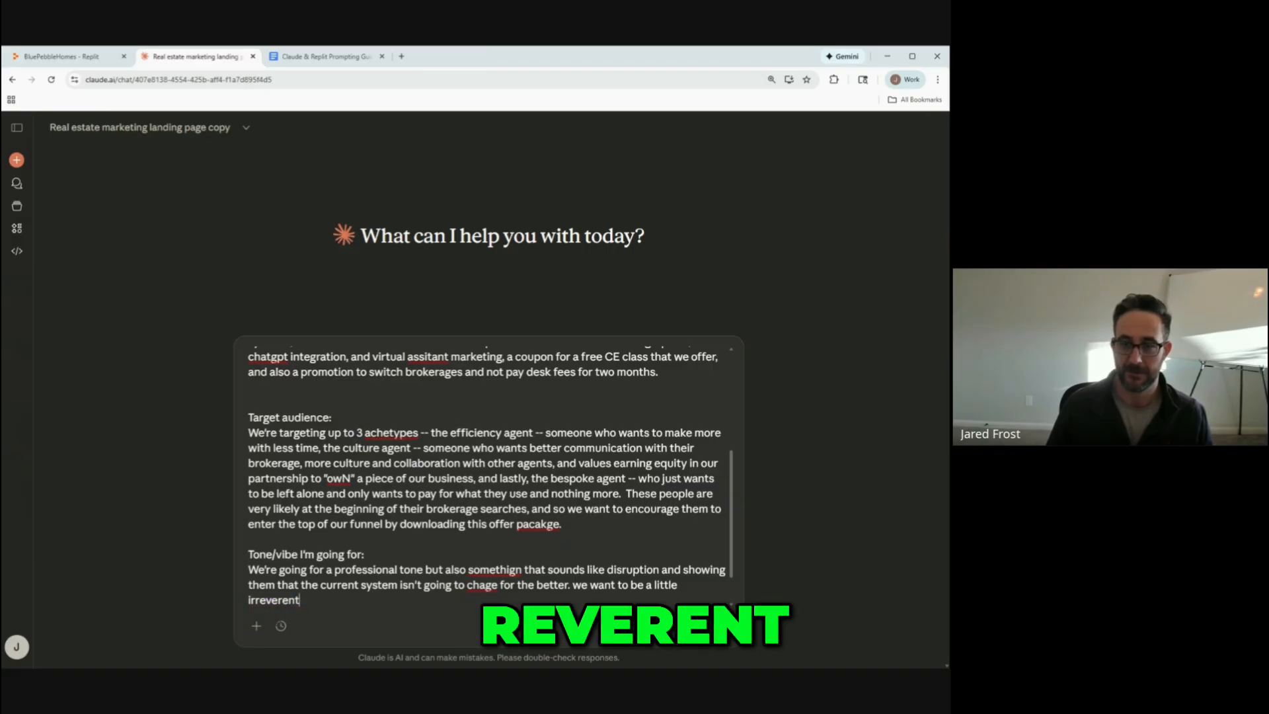
text(but not disrecp)
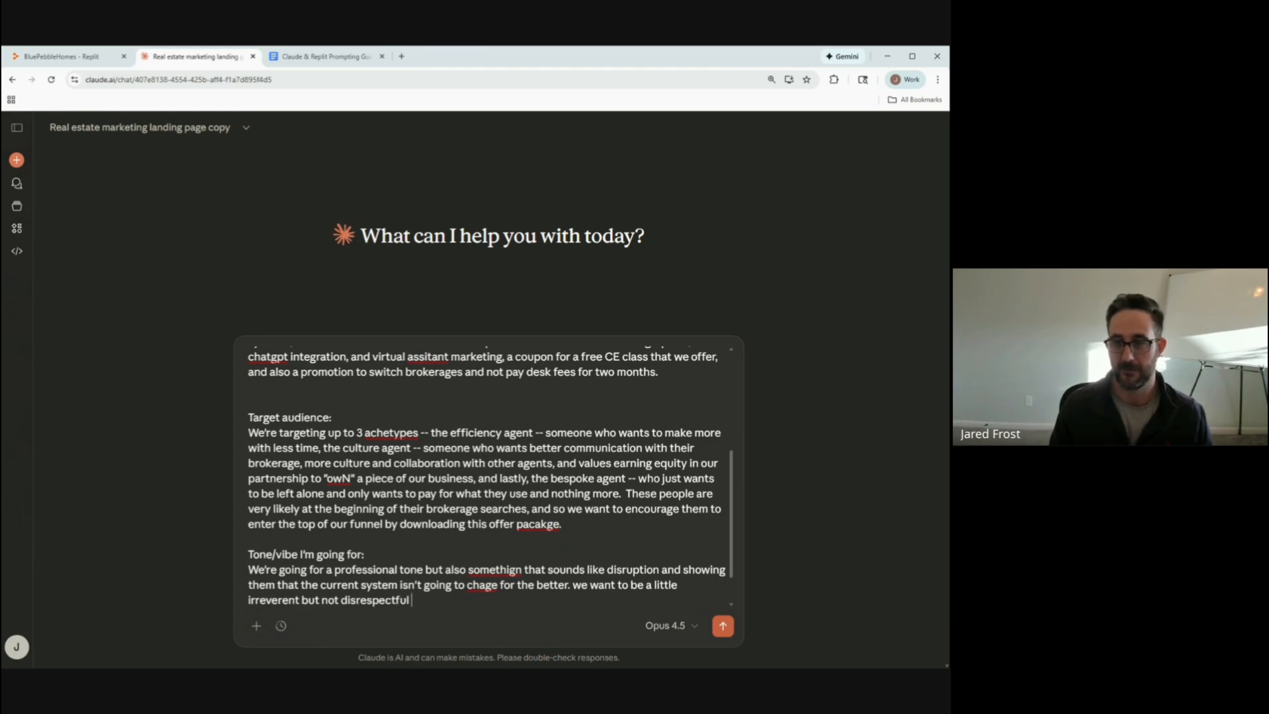
Send the completed prompt with its closing request for clarifying questions before writing, and expand the sent message in full.
text(Before we start writing, ask me any clarifying questions that would help you create more effective copy.)
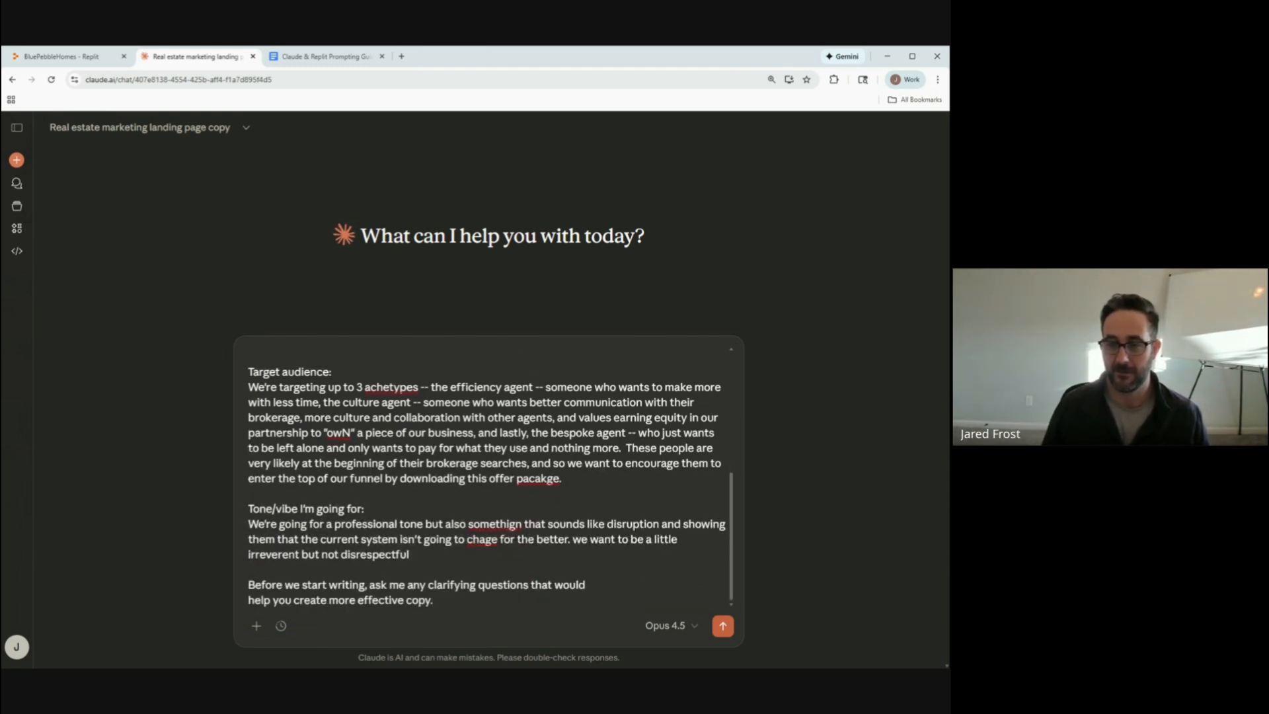
key(Return)
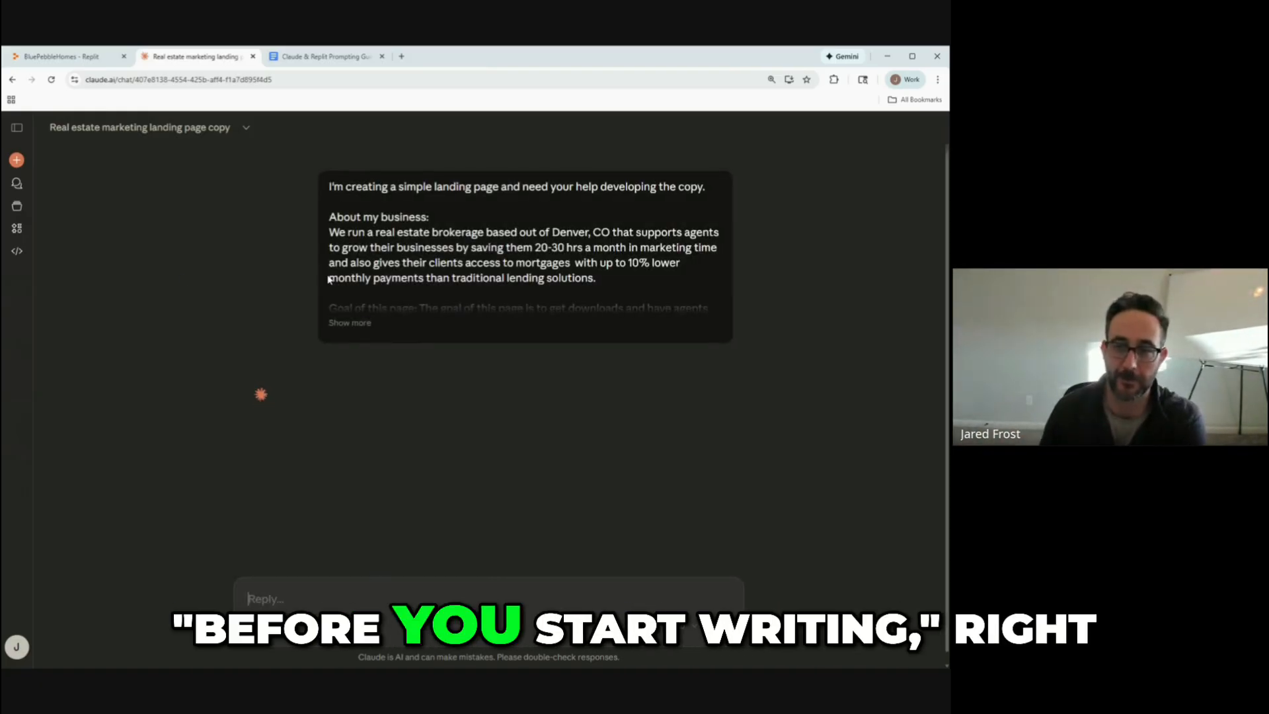
click(350, 322)
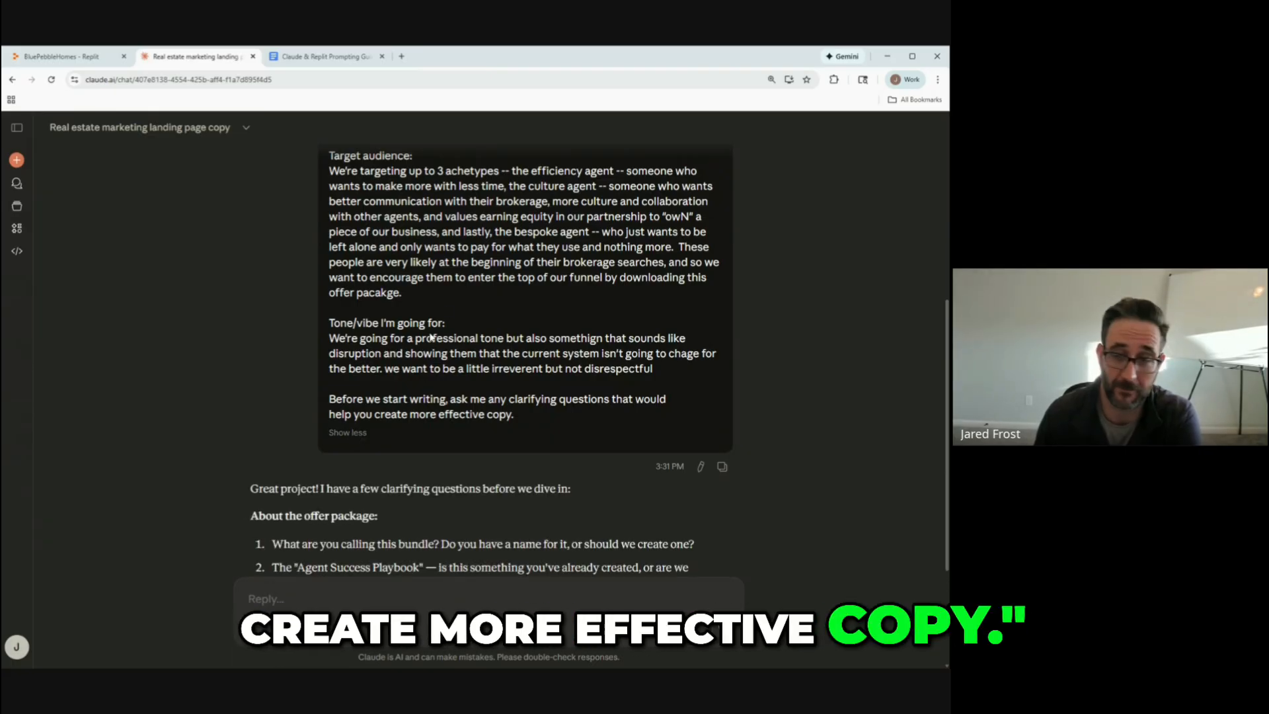
scroll(430, 338, down, 2)
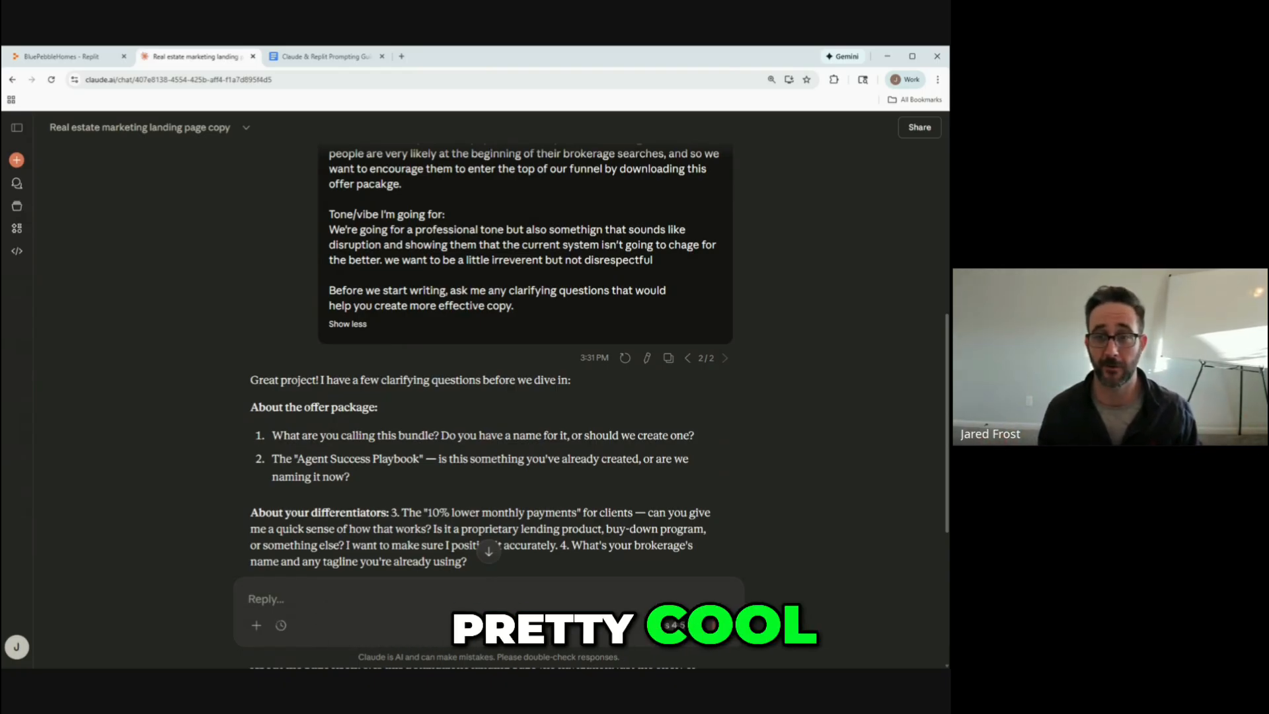
Start the reply to the clarifying questions with "1) we dont have name! would love a few suggestions based on the context that you have".
scroll(392, 477, down, 2)
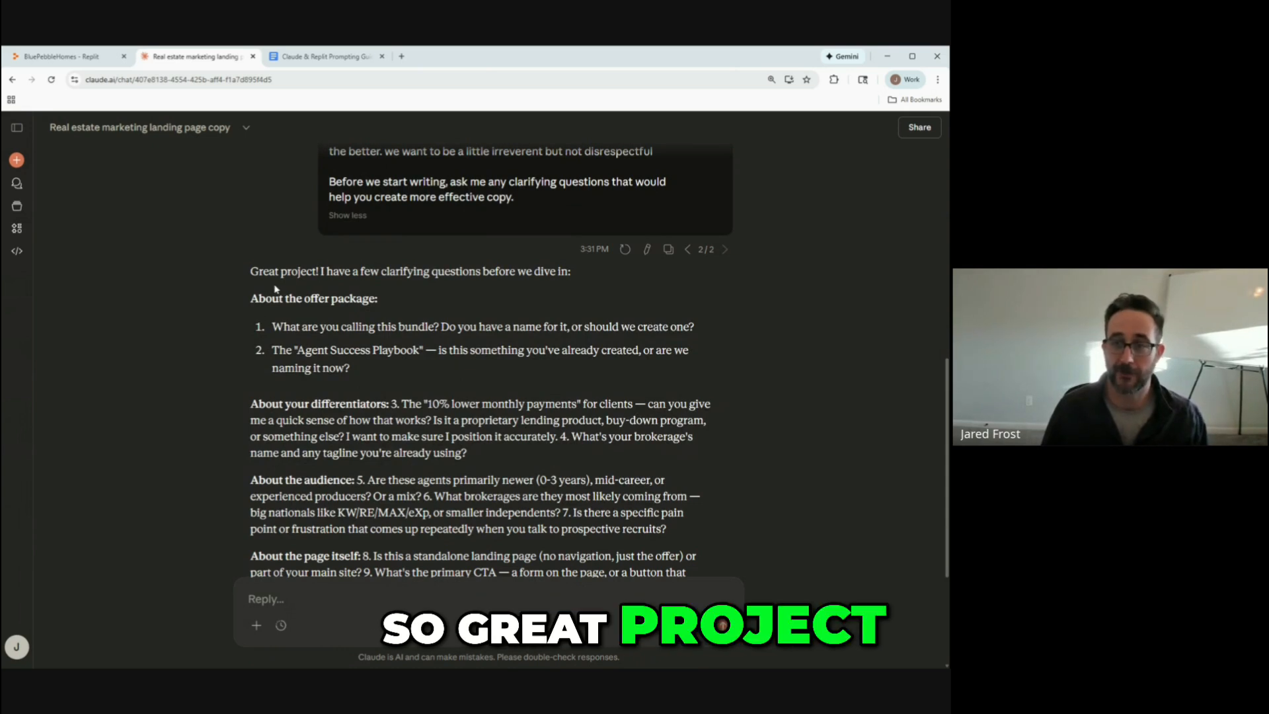
scroll(218, 365, down, 1)
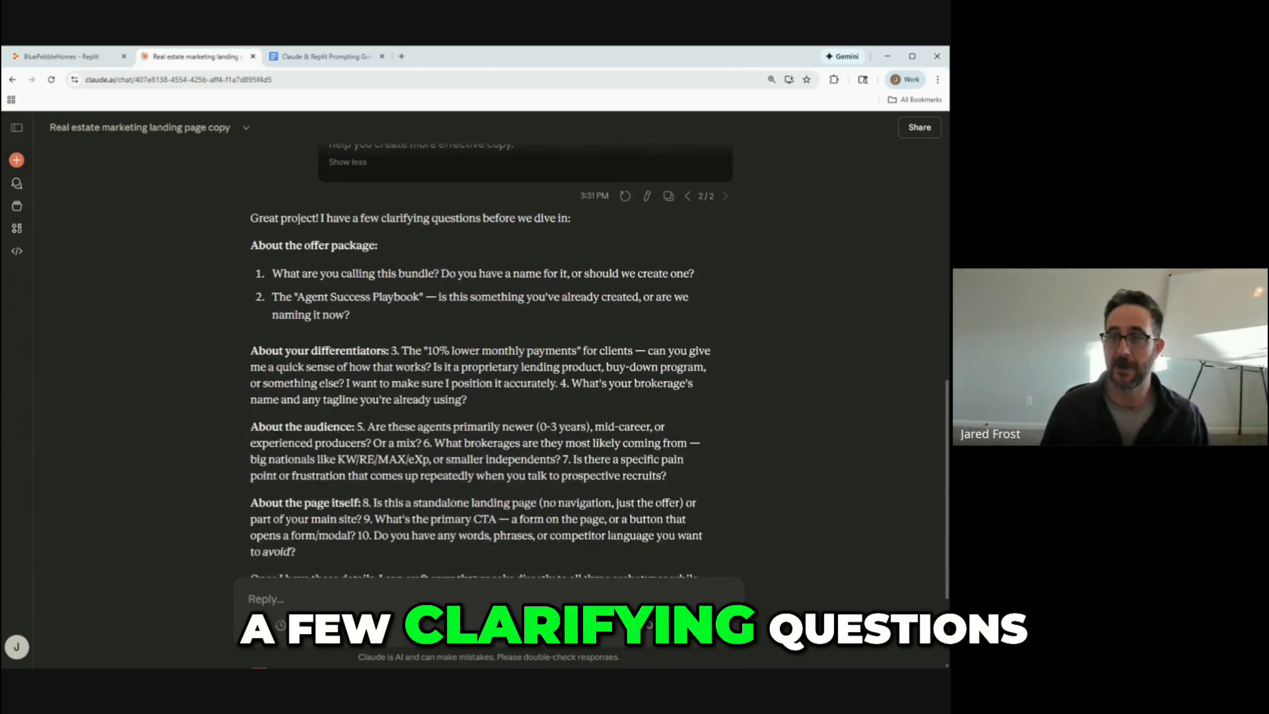
scroll(362, 271, down, 1)
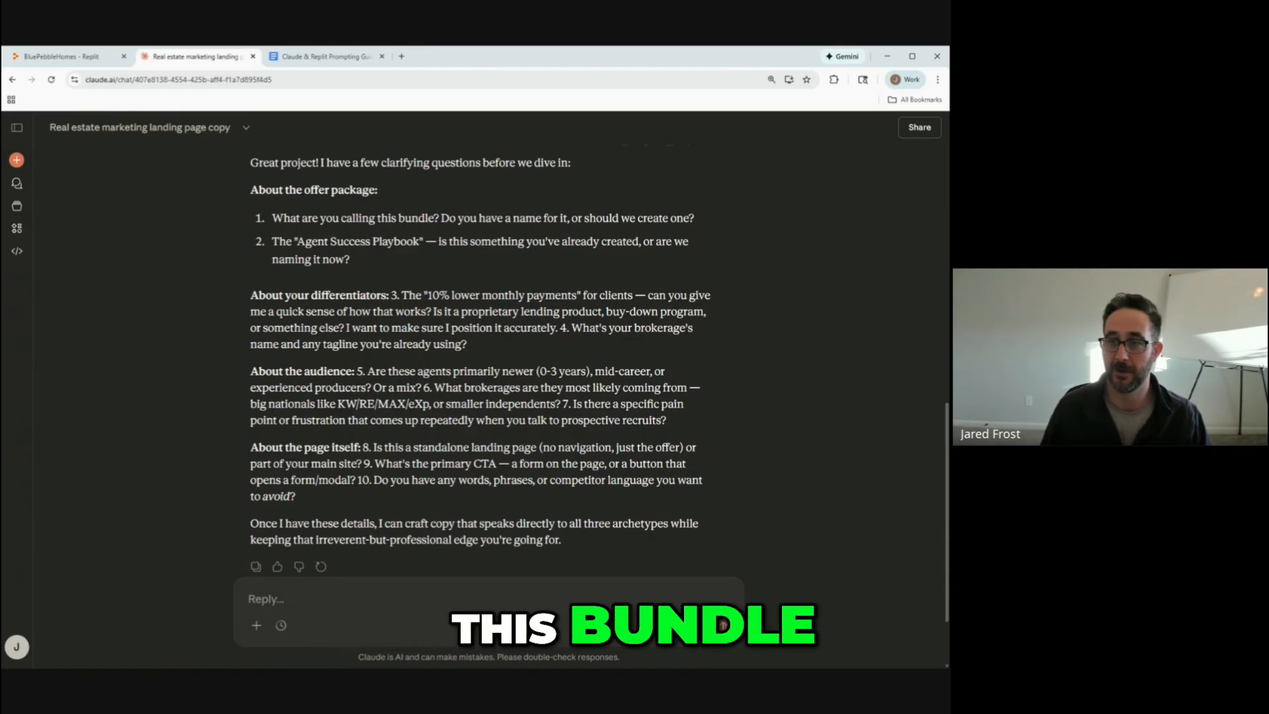
text(1))
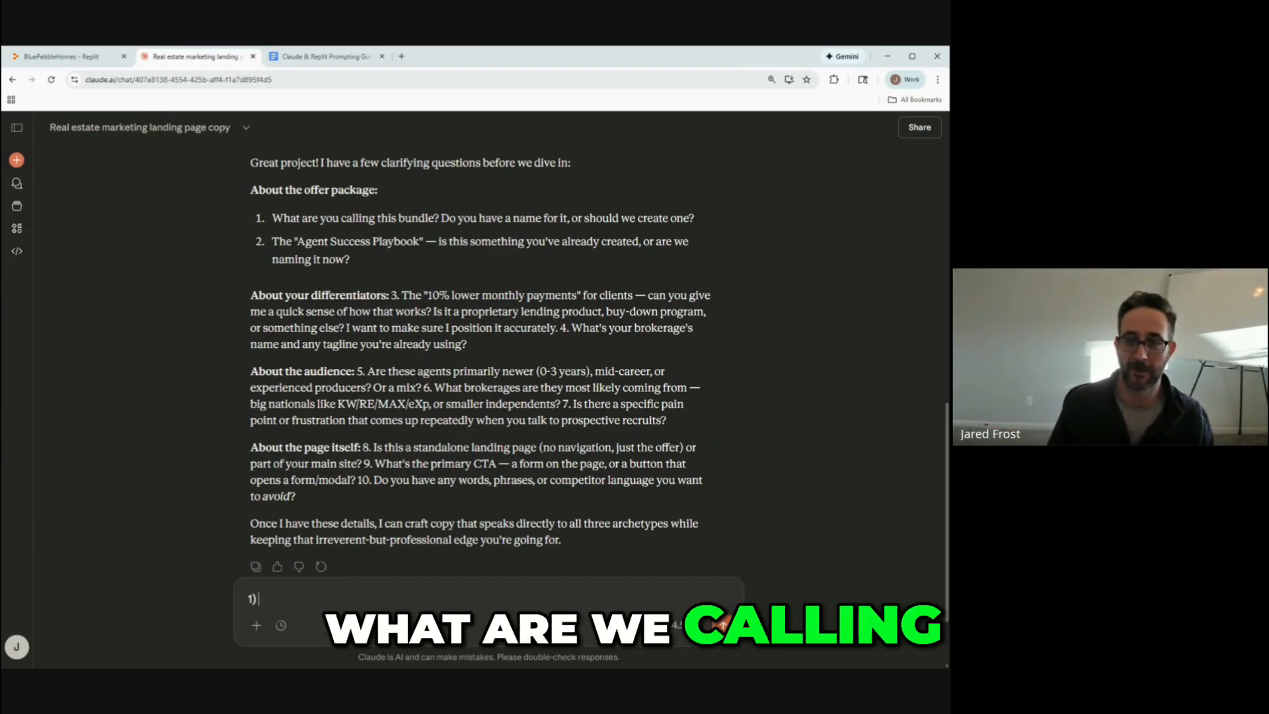
text(we dont have n)
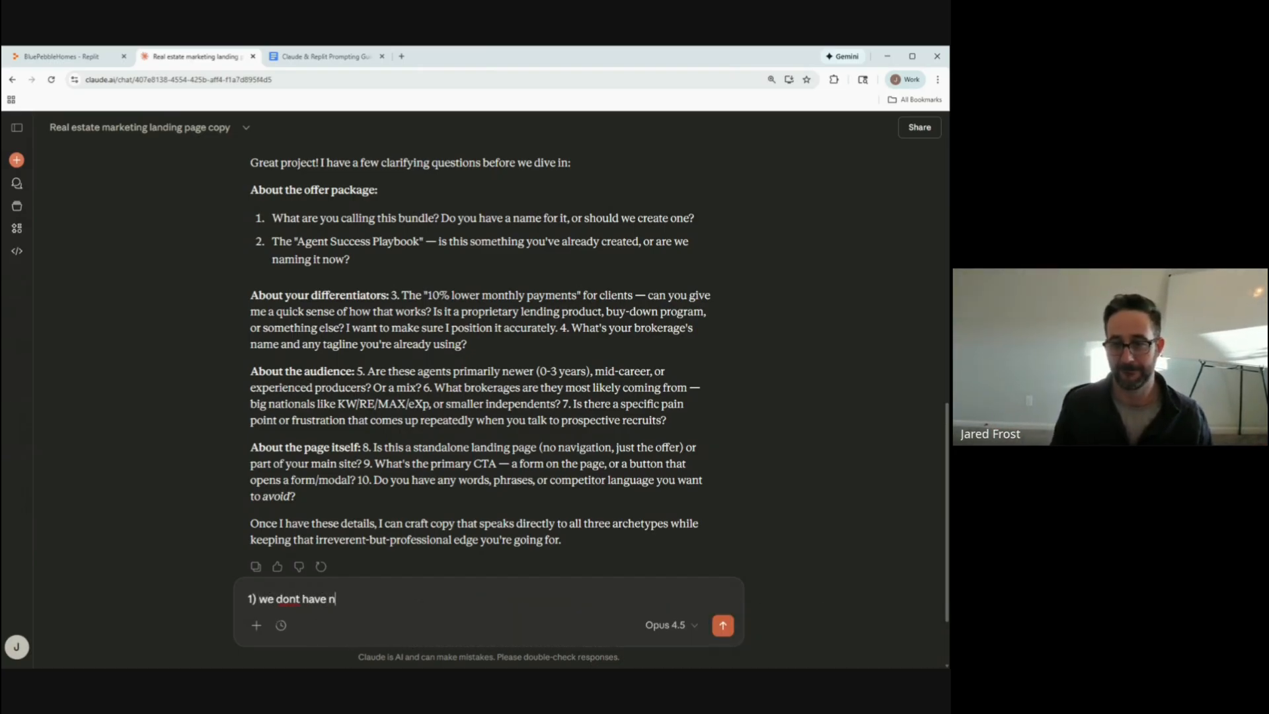
text(ame! would love a f)
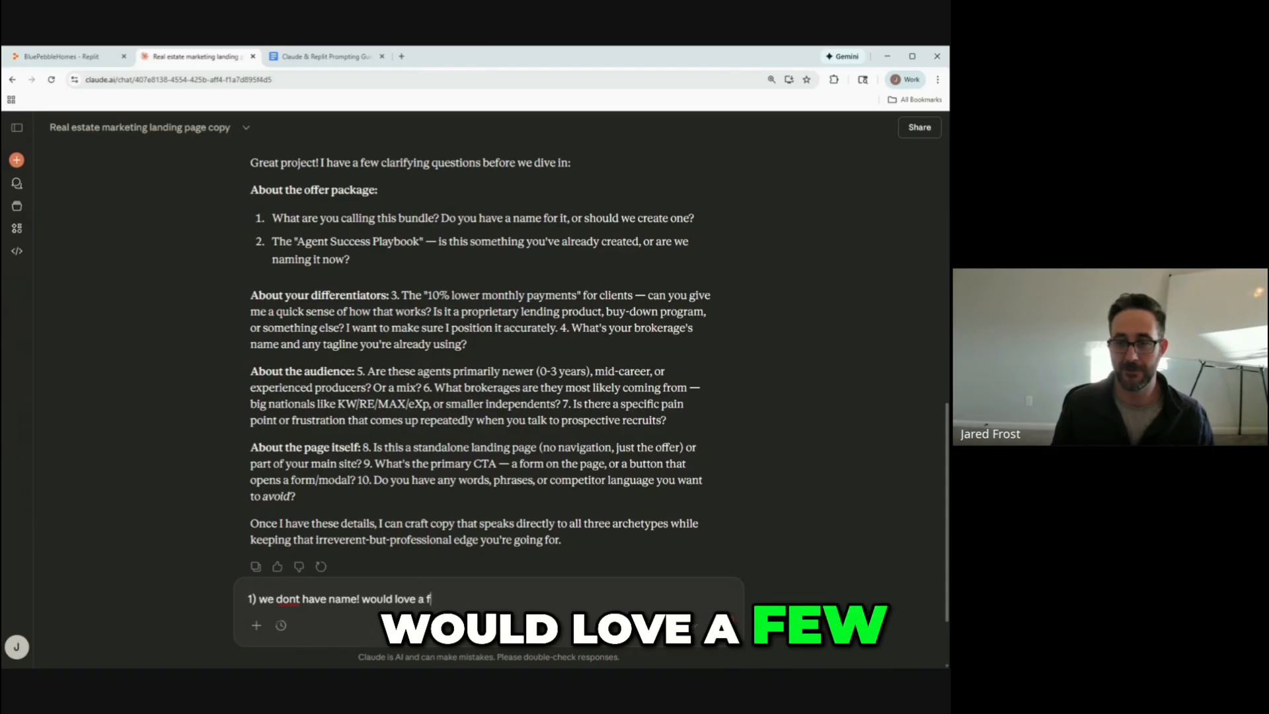
text(ew suggestions bas)
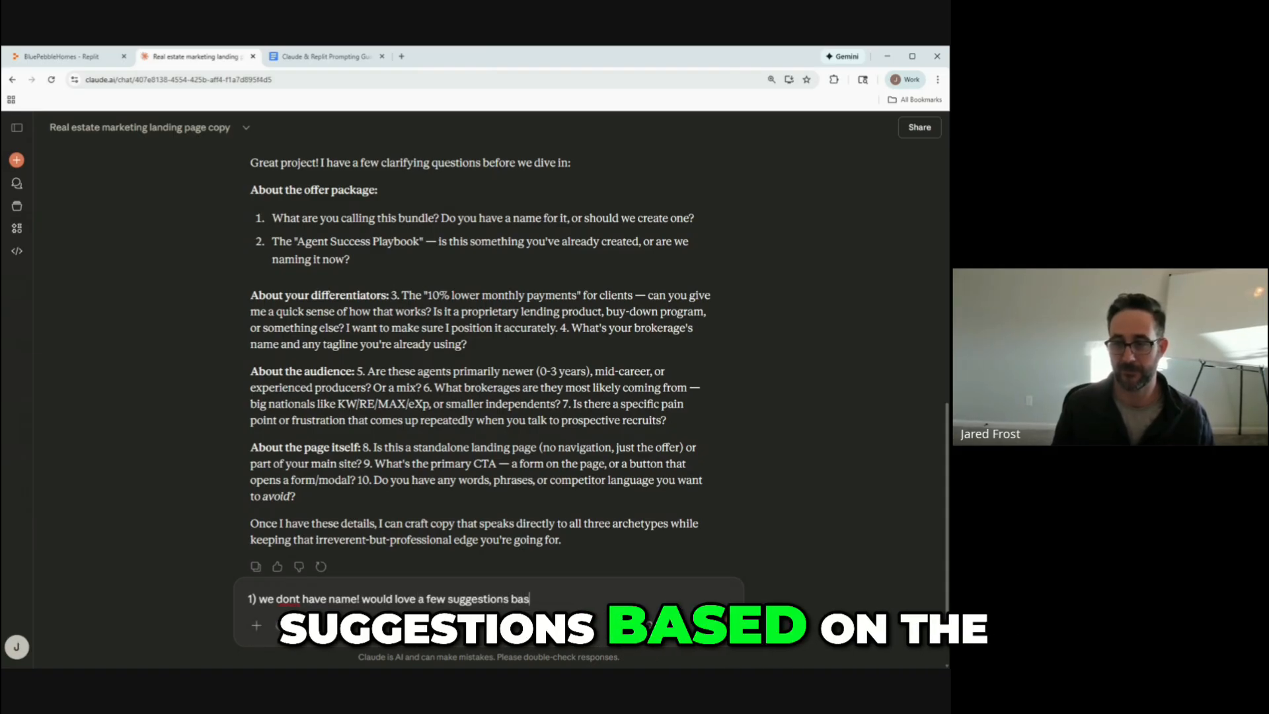
text(ed on the context that y)
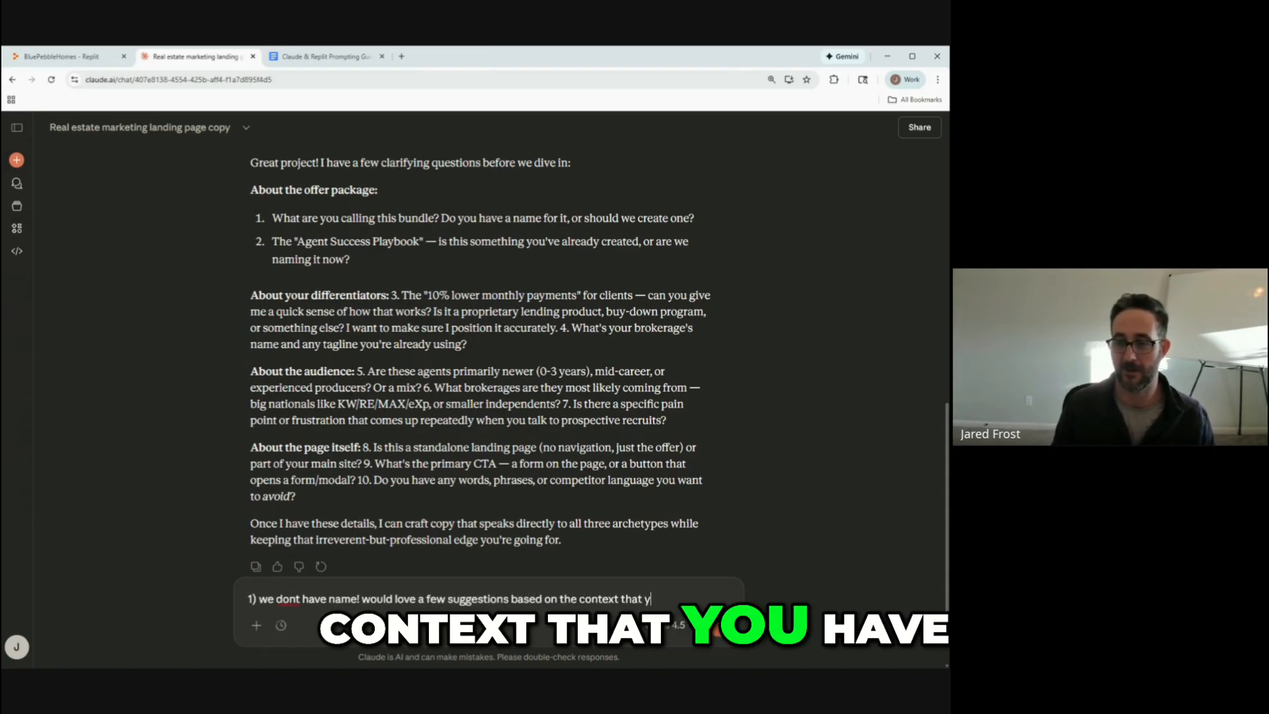
Finish answer 1 with "and we'd be willing to a/b test a couple of them." and begin answer 2.
text(ou have and we'd be)
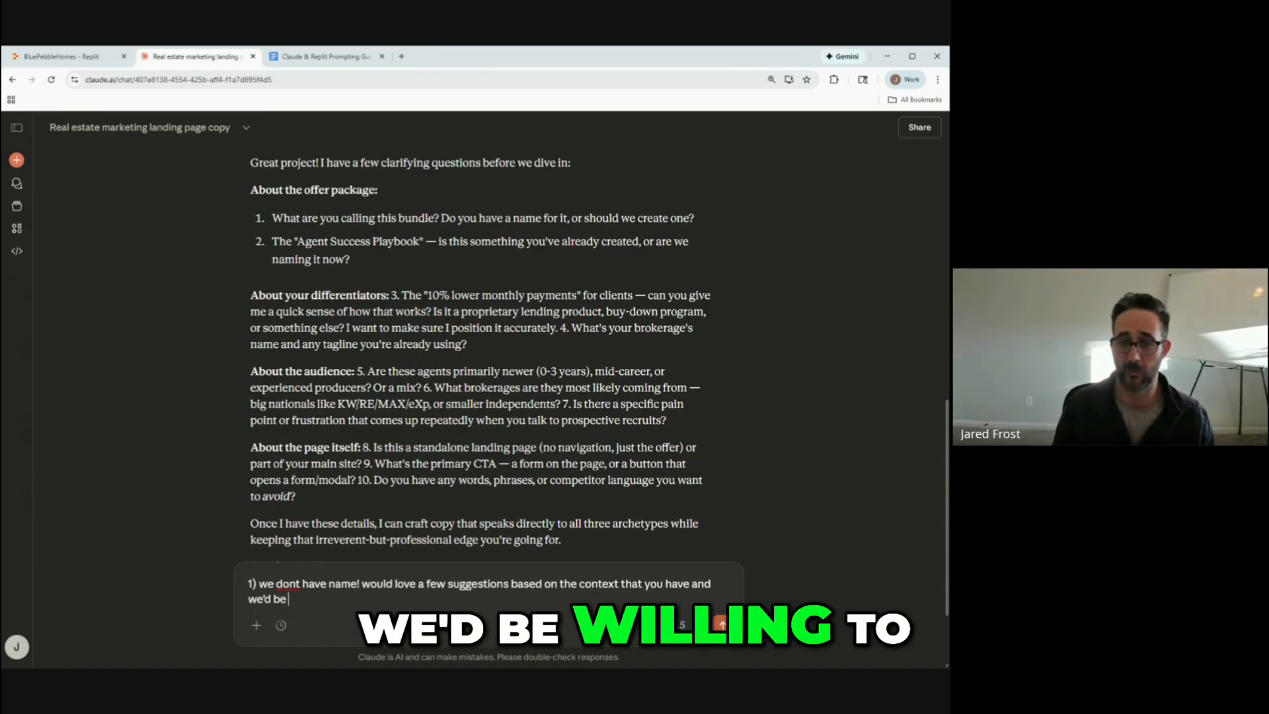
text( willing to a/b test)
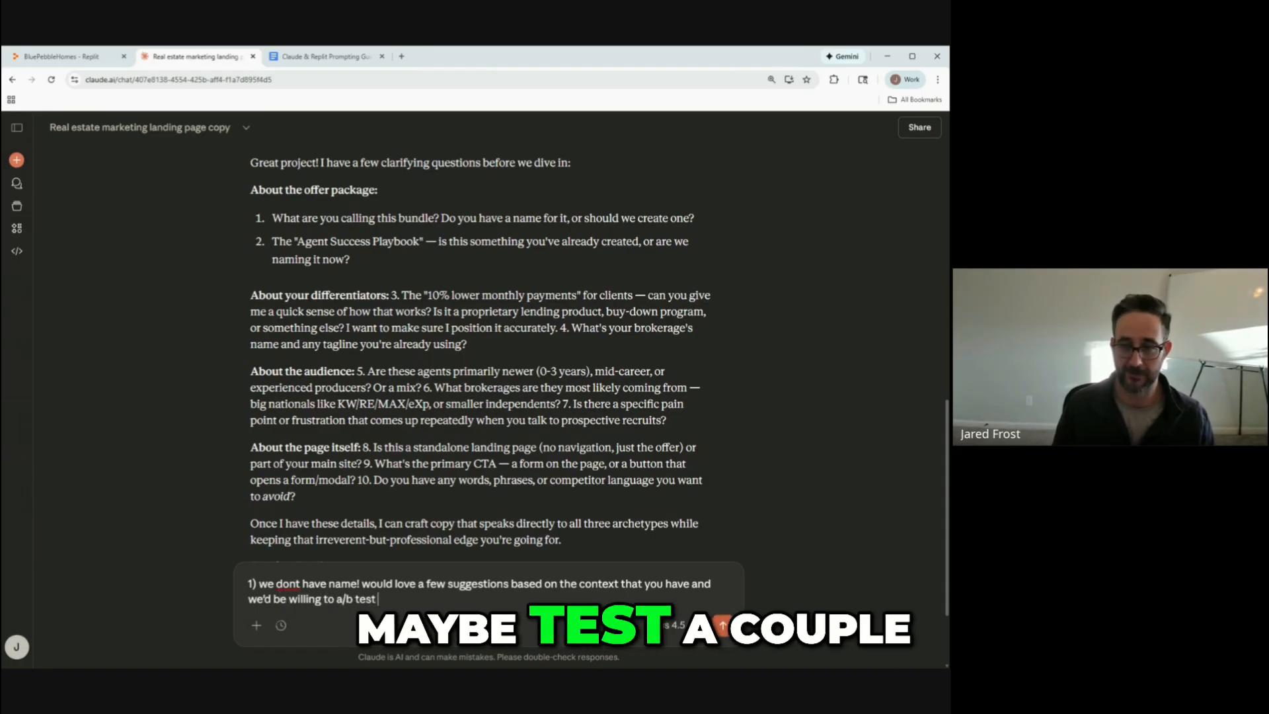
text( a coup)
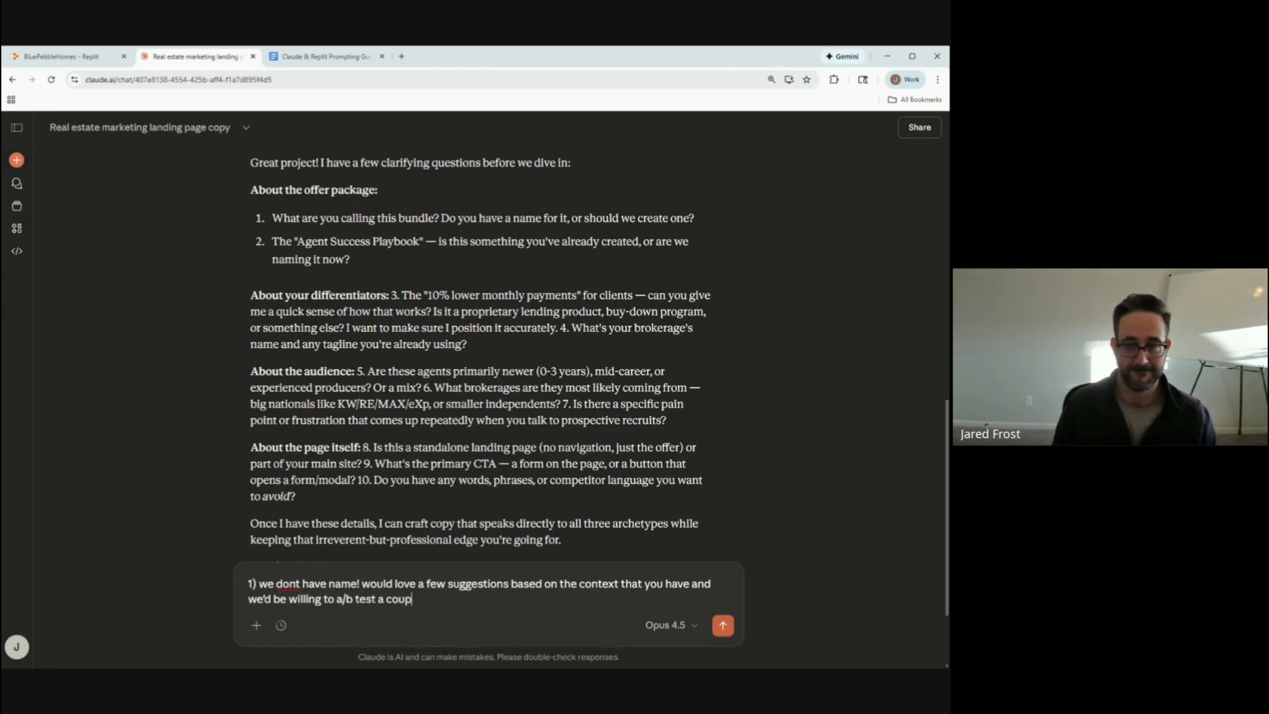
text(le of them. 2) )
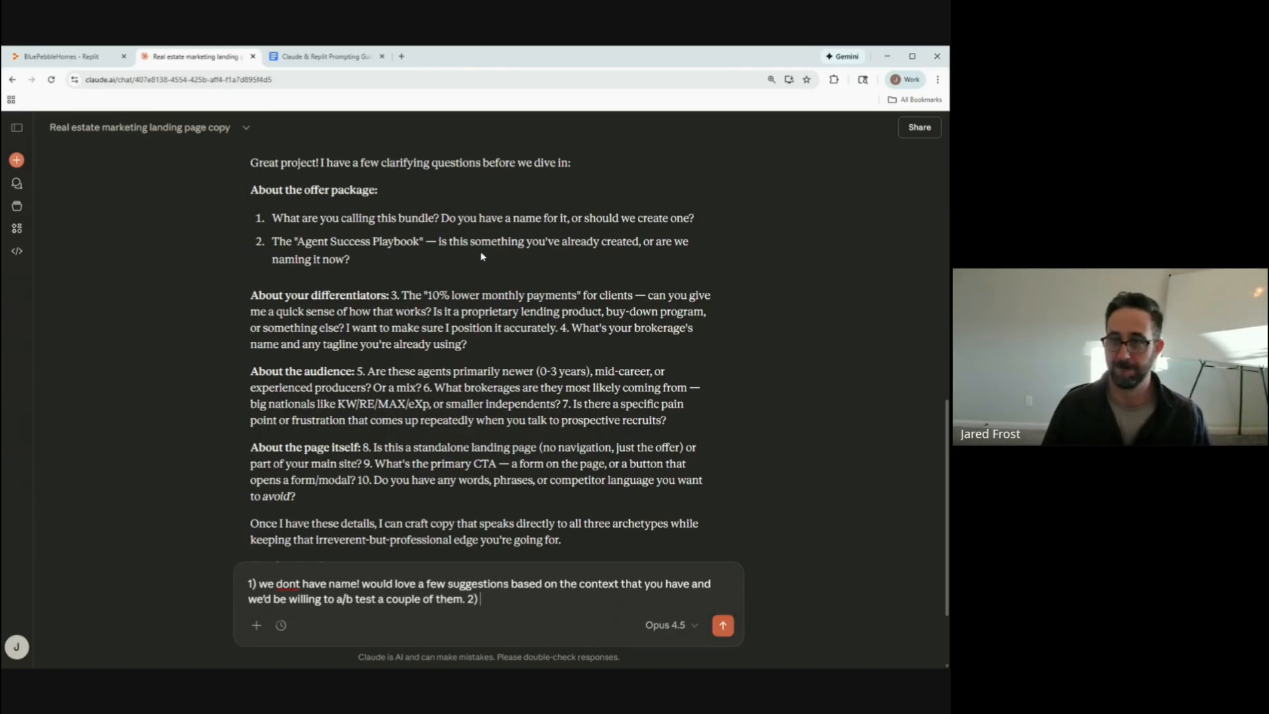
Answer question 2 with "we've already created the agent success playbook and here is a copy.".
text(we've)
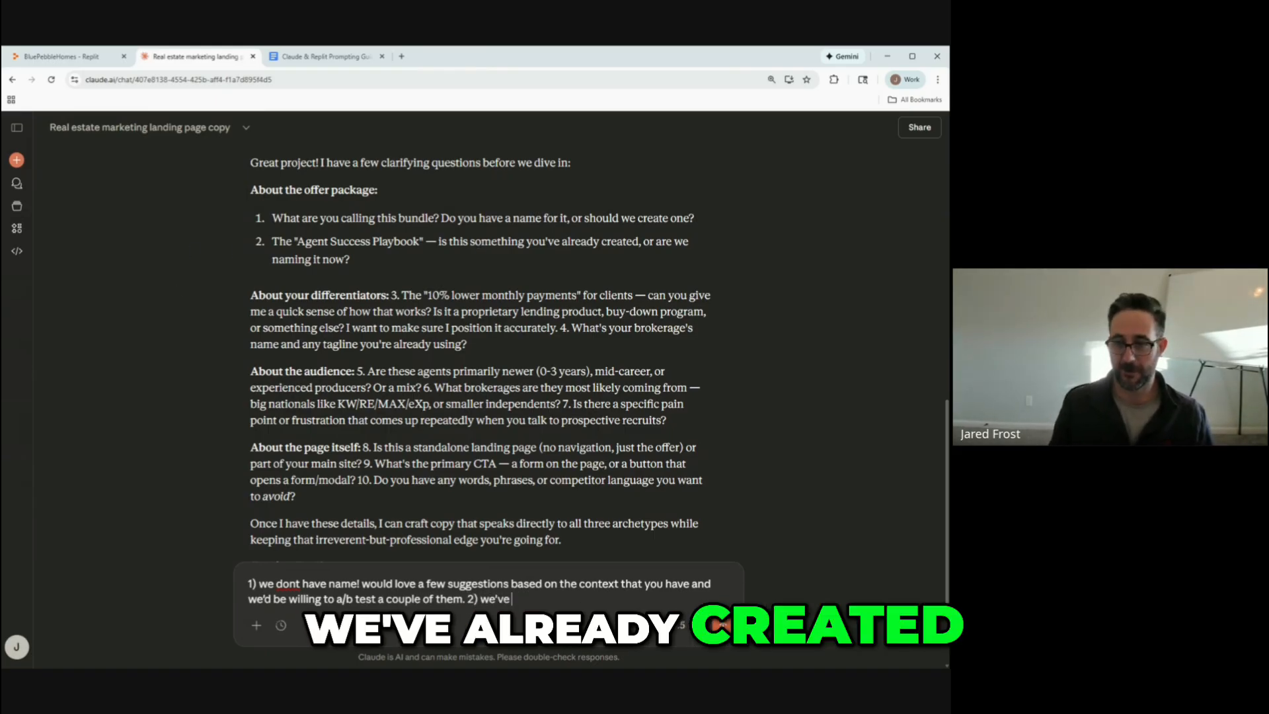
text( already teh)
key(BackSpace)
key(BackSpace)
key(BackSpace)
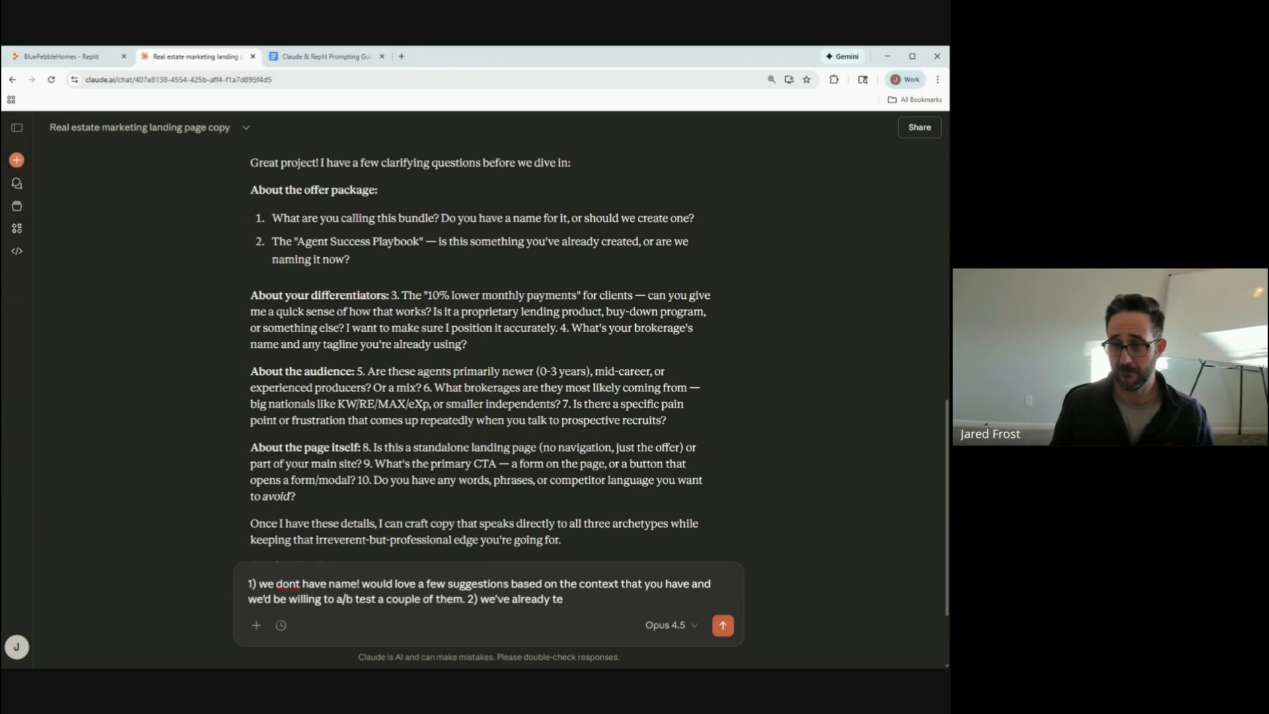
text(created the ag)
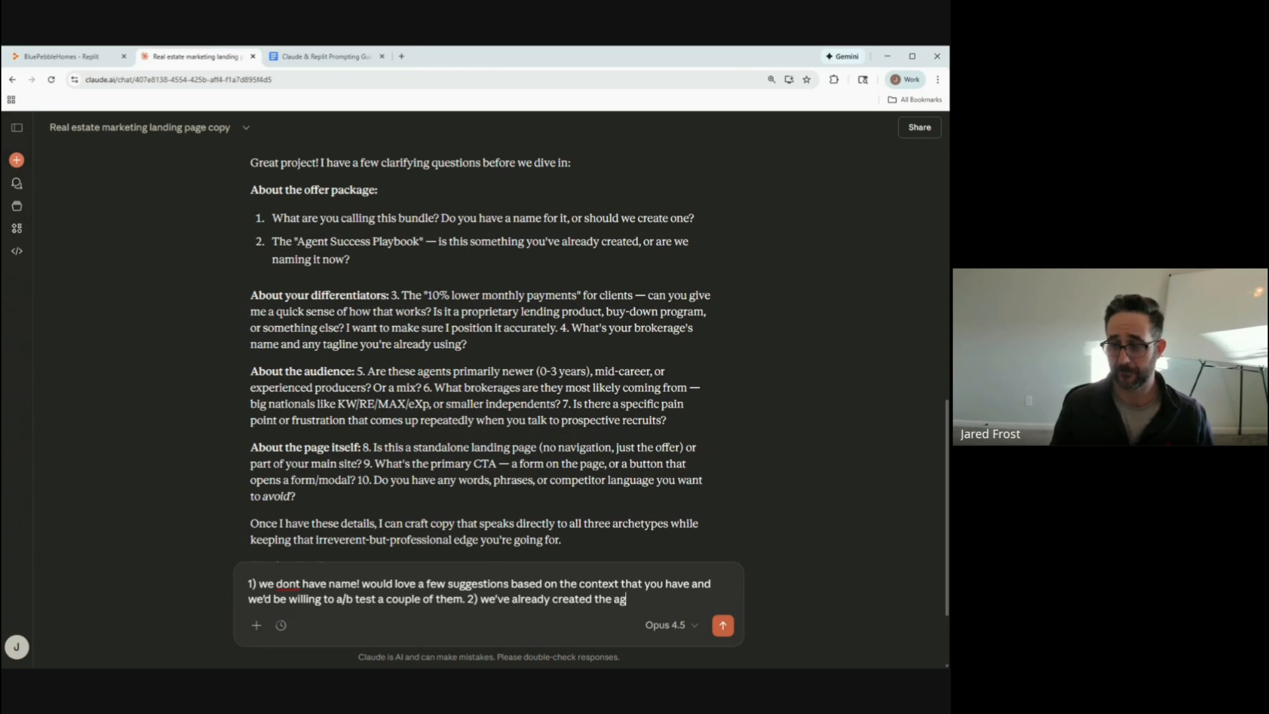
text(ent success playb)
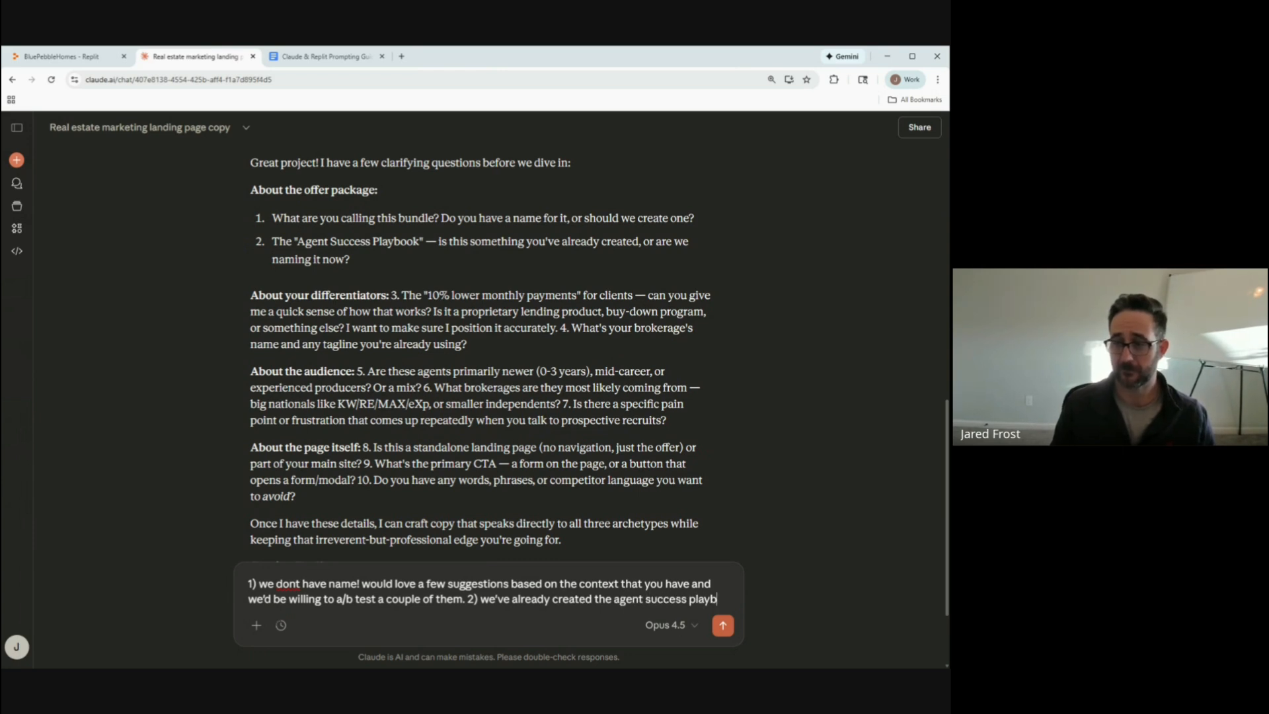
text(ook and here)
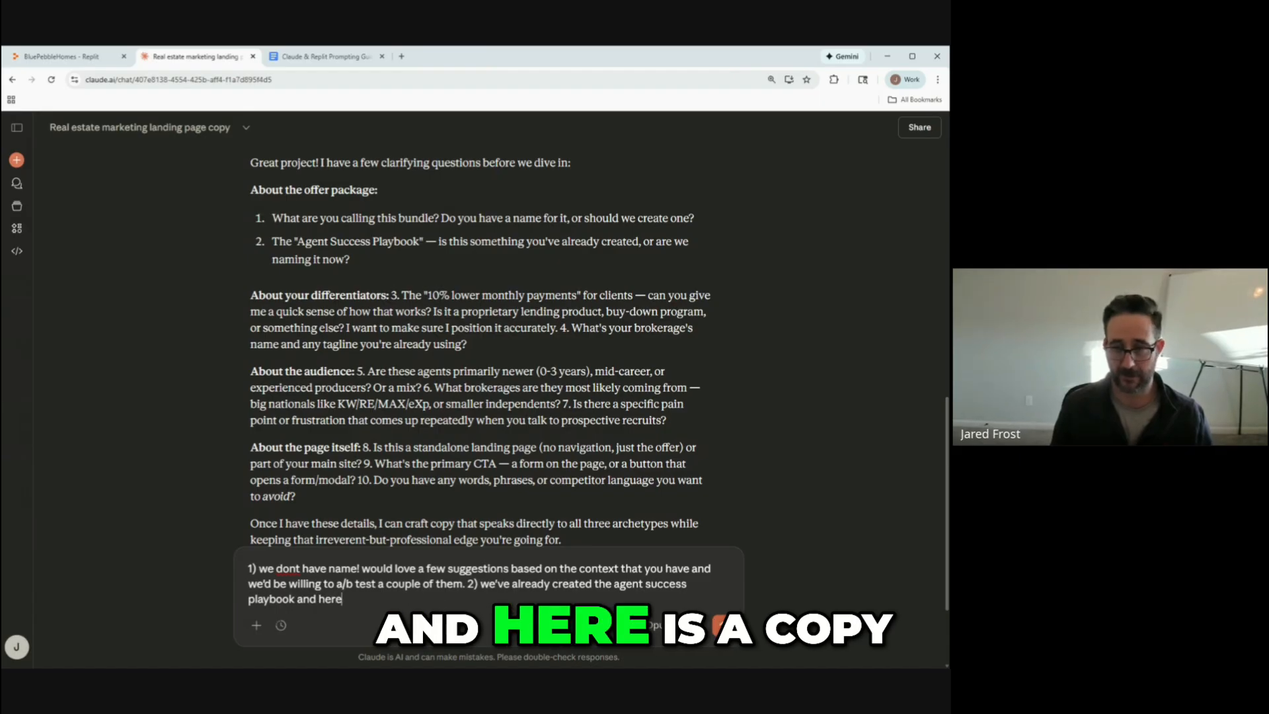
text( is a copy.)
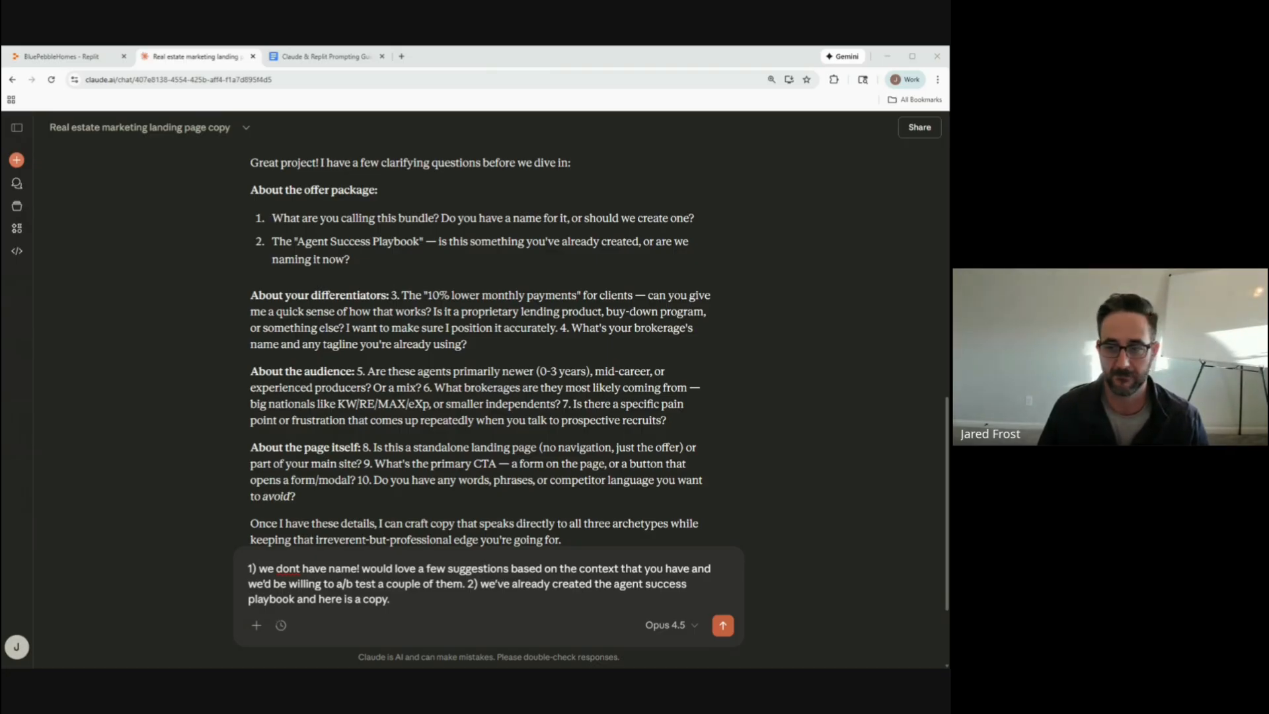
Reword the end of answer 2 as "here is the copy attached." and paste the copied Agent Success Playbook text into the reply.
click(392, 598)
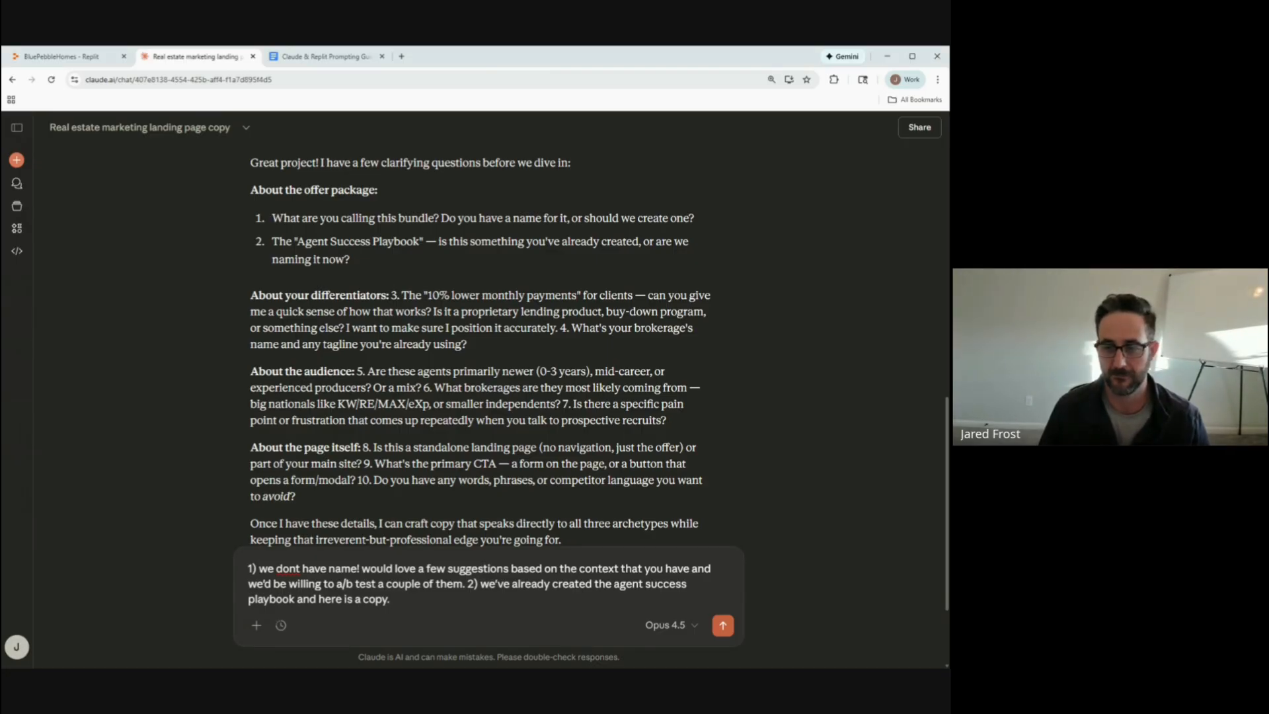
key(ctrl+shift+Left)
key(ctrl+shift+Left)
text(the copy)
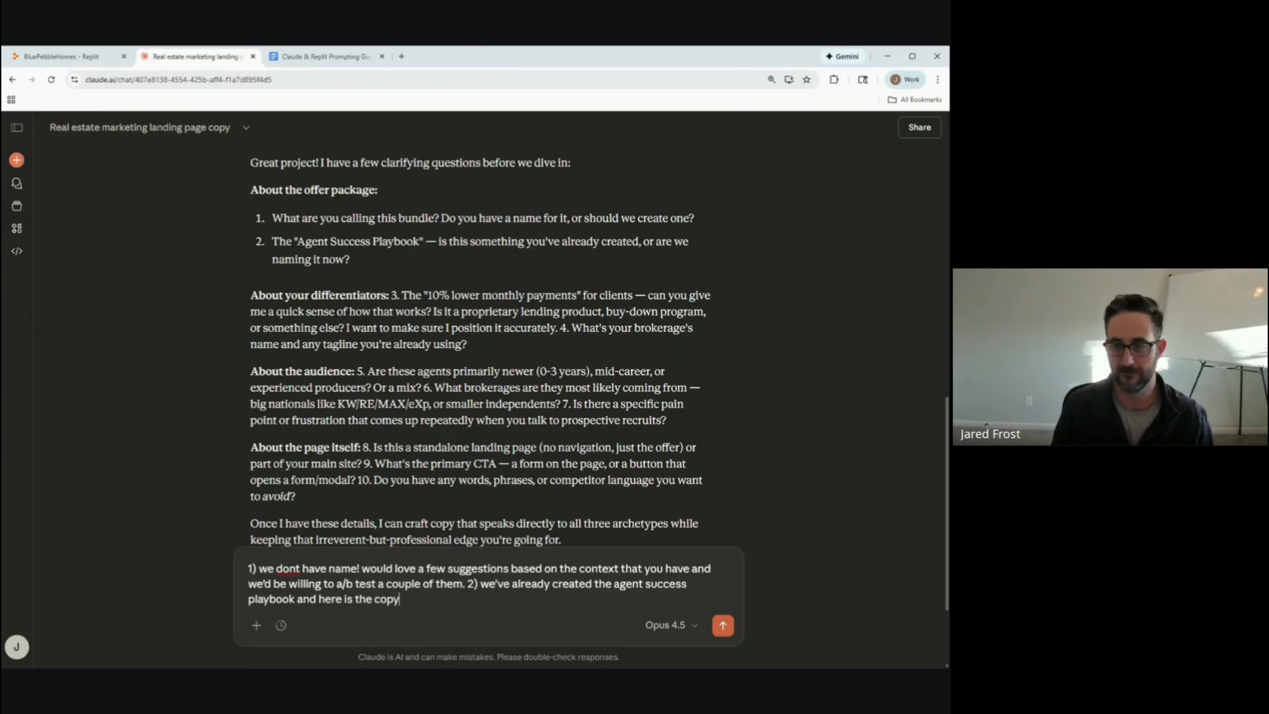
text(:)
key(ctrl+v)
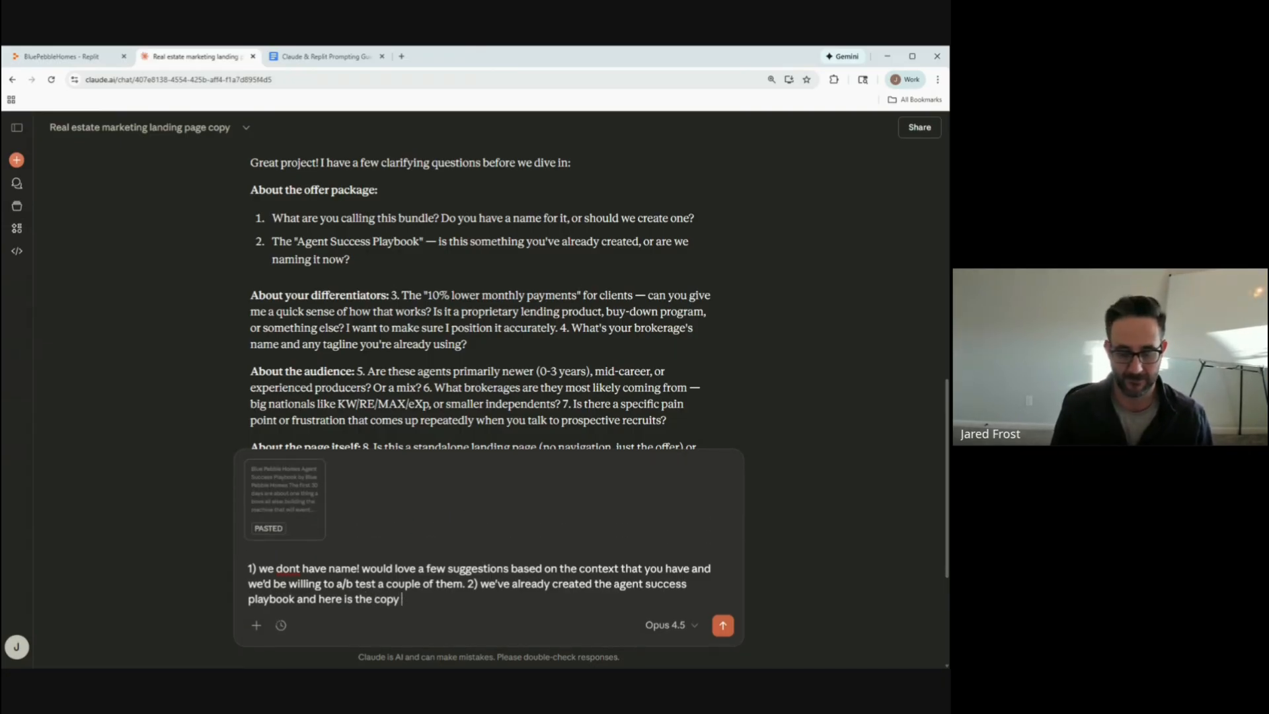
text(ached.)
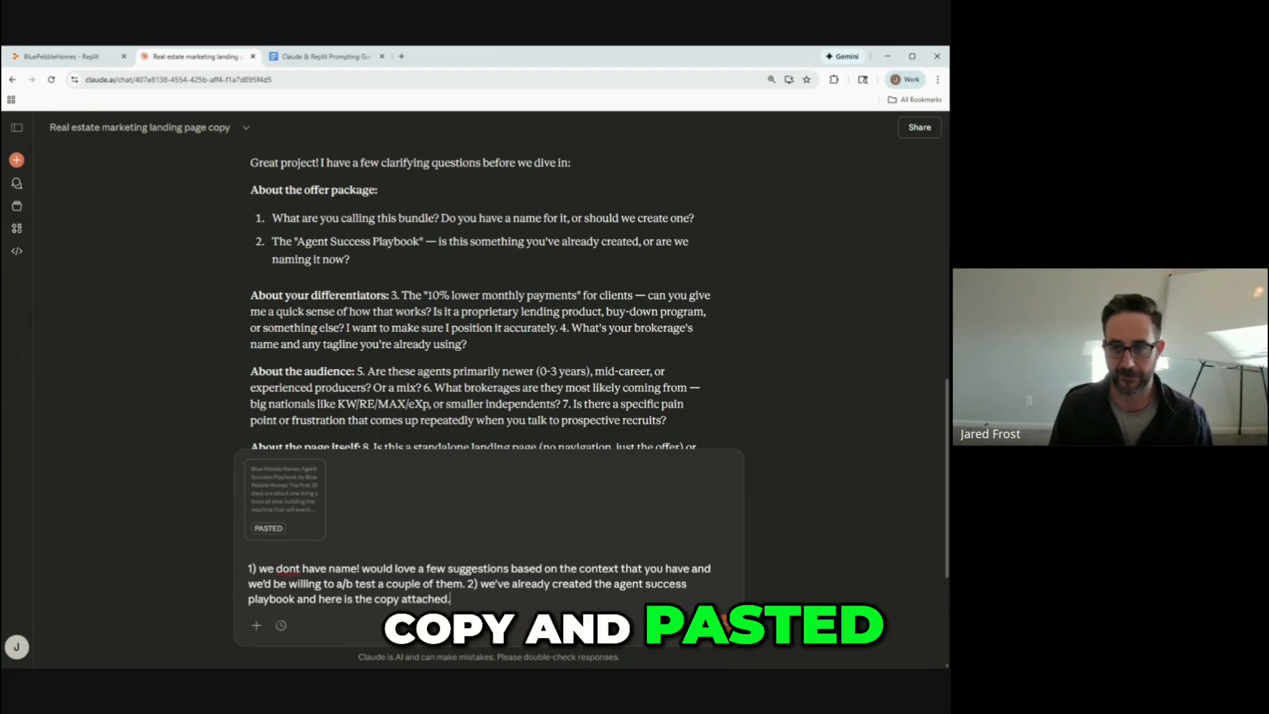
Begin answer 3 with "we have a unique horizontally integrated structure that lowers overhead for both of our companies and allows us to offer".
scroll(270, 277, down, 1)
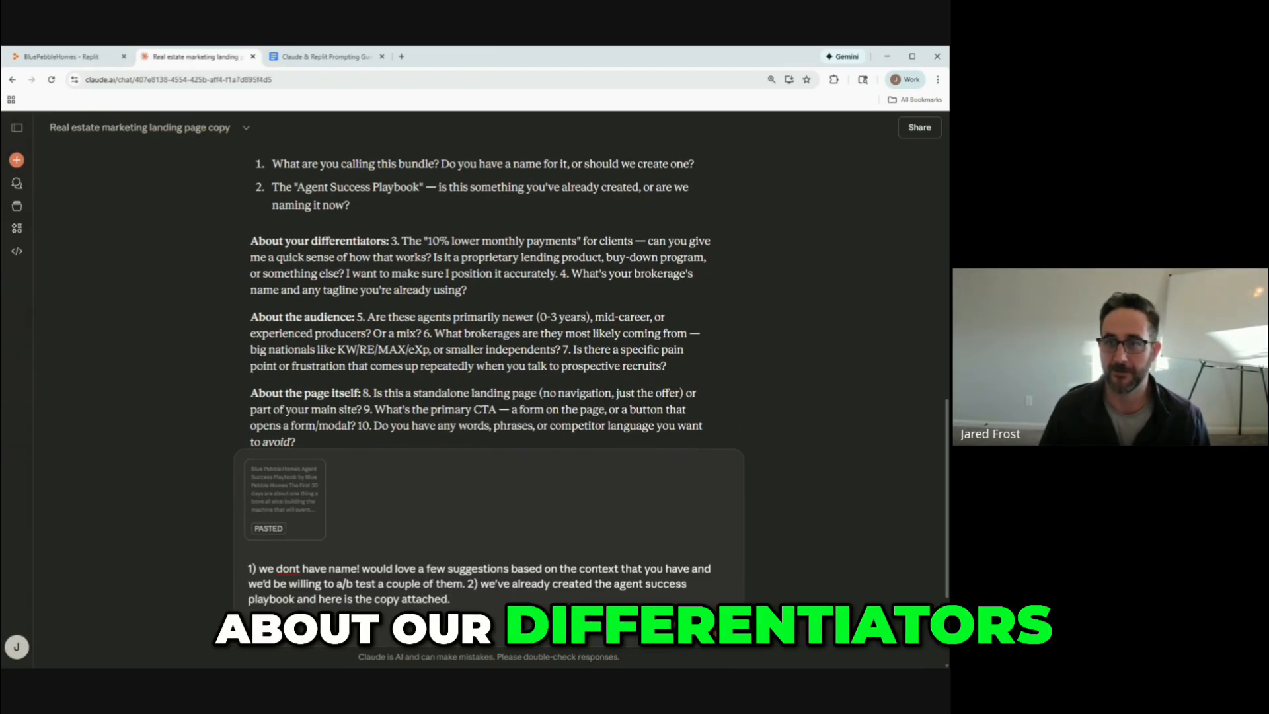
text(3)
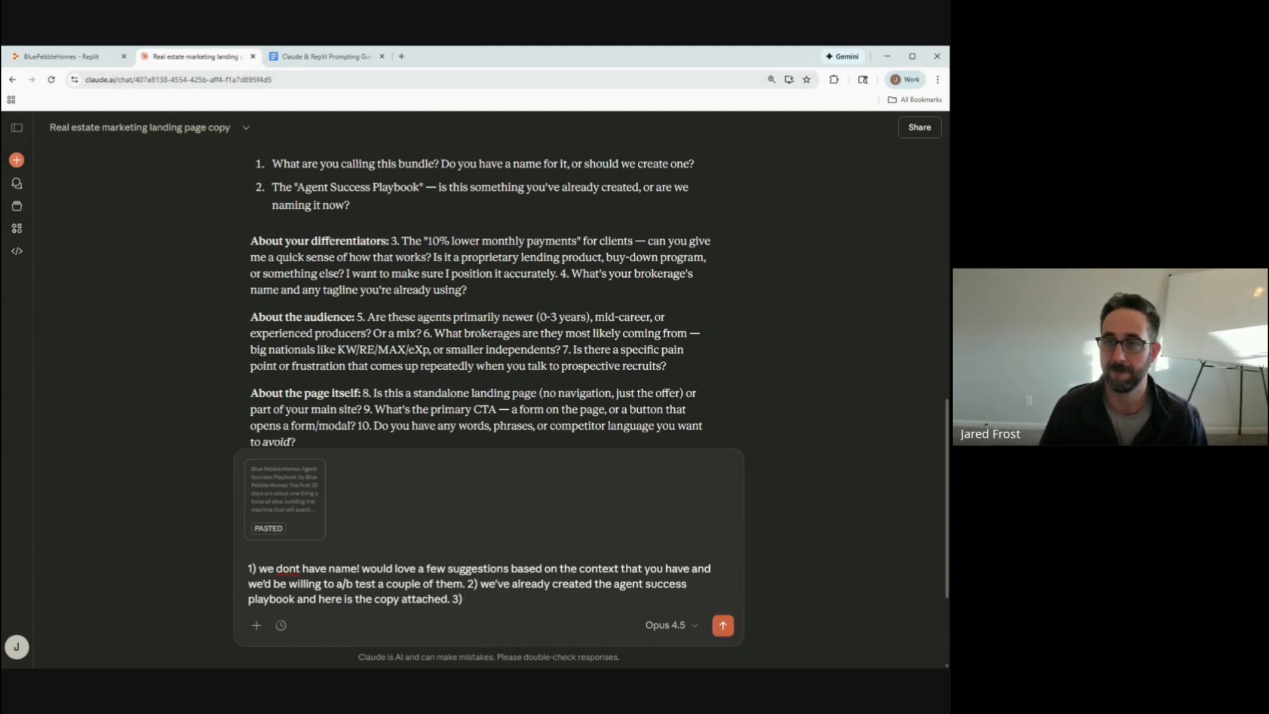
text(we ha)
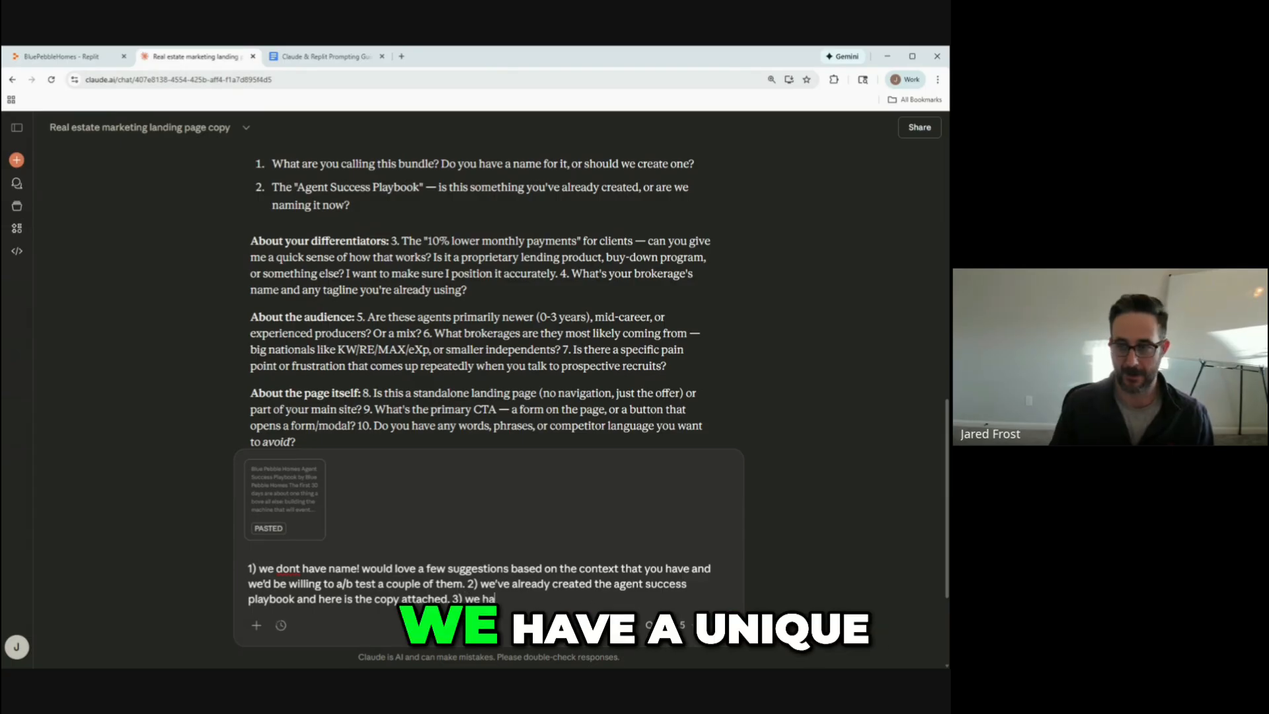
text(ve a unique )
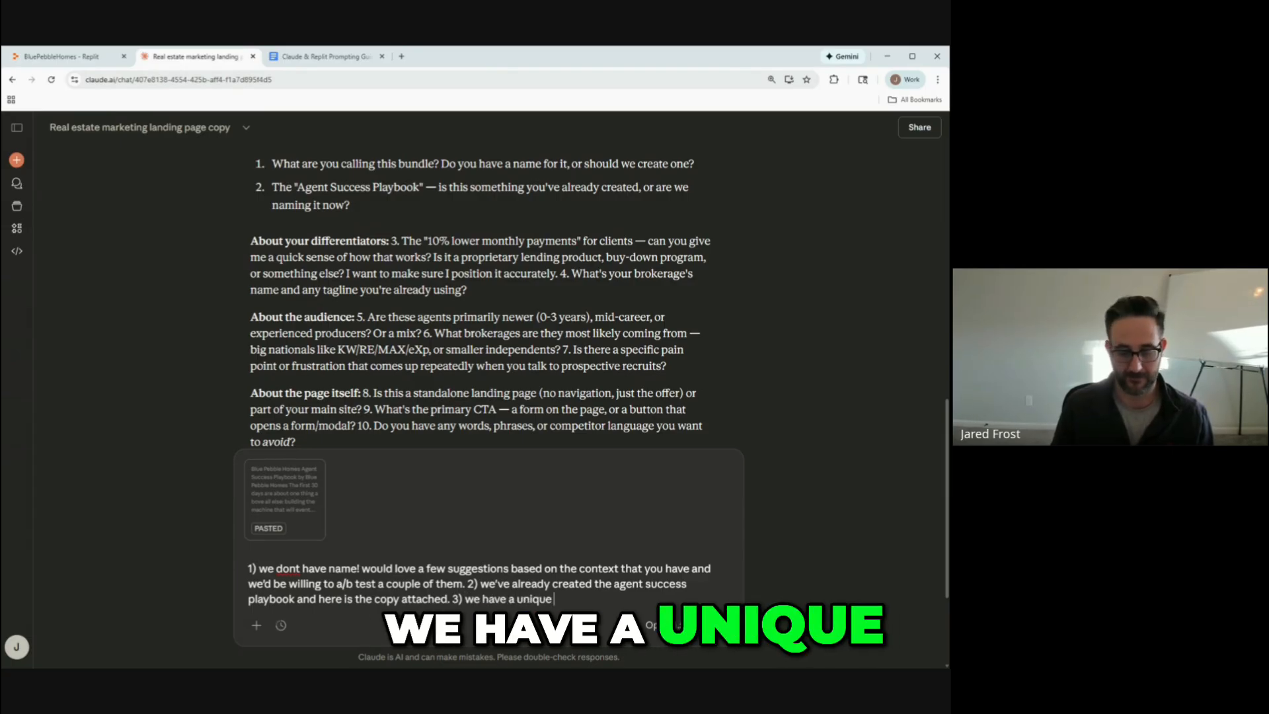
text(horizontally integr)
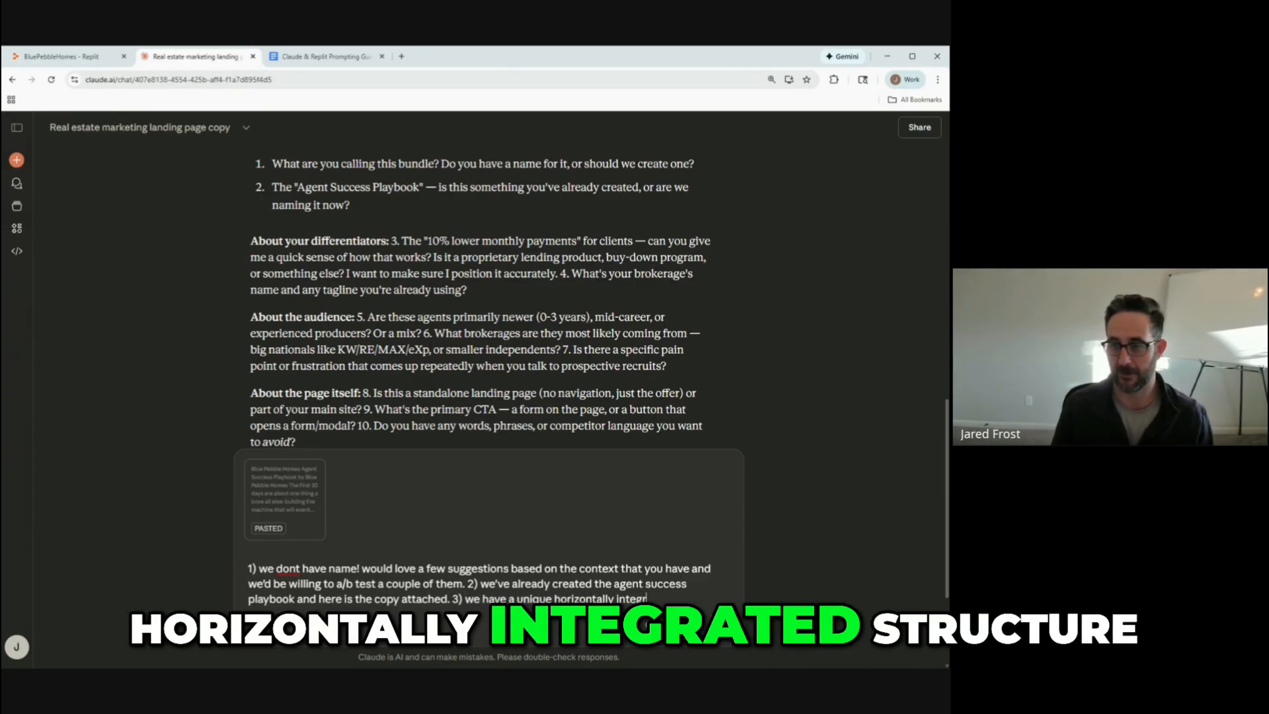
text(ated structure that)
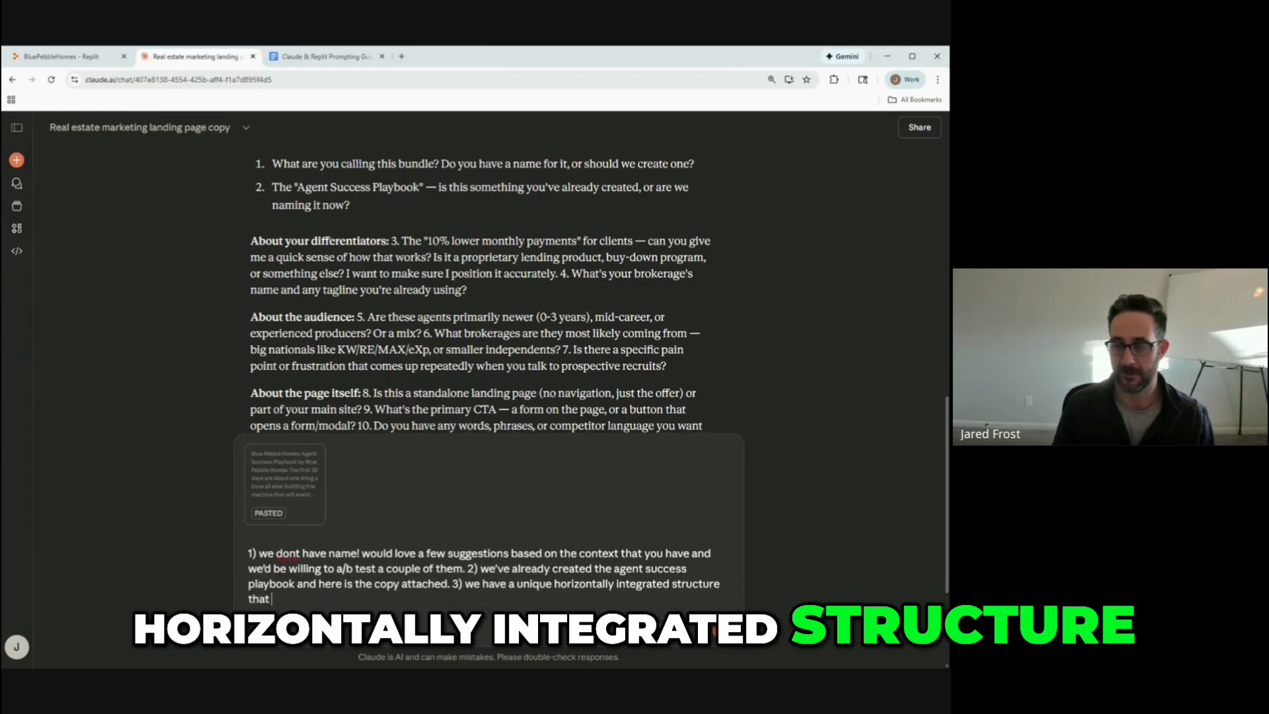
text( lowers overhead for both of our )
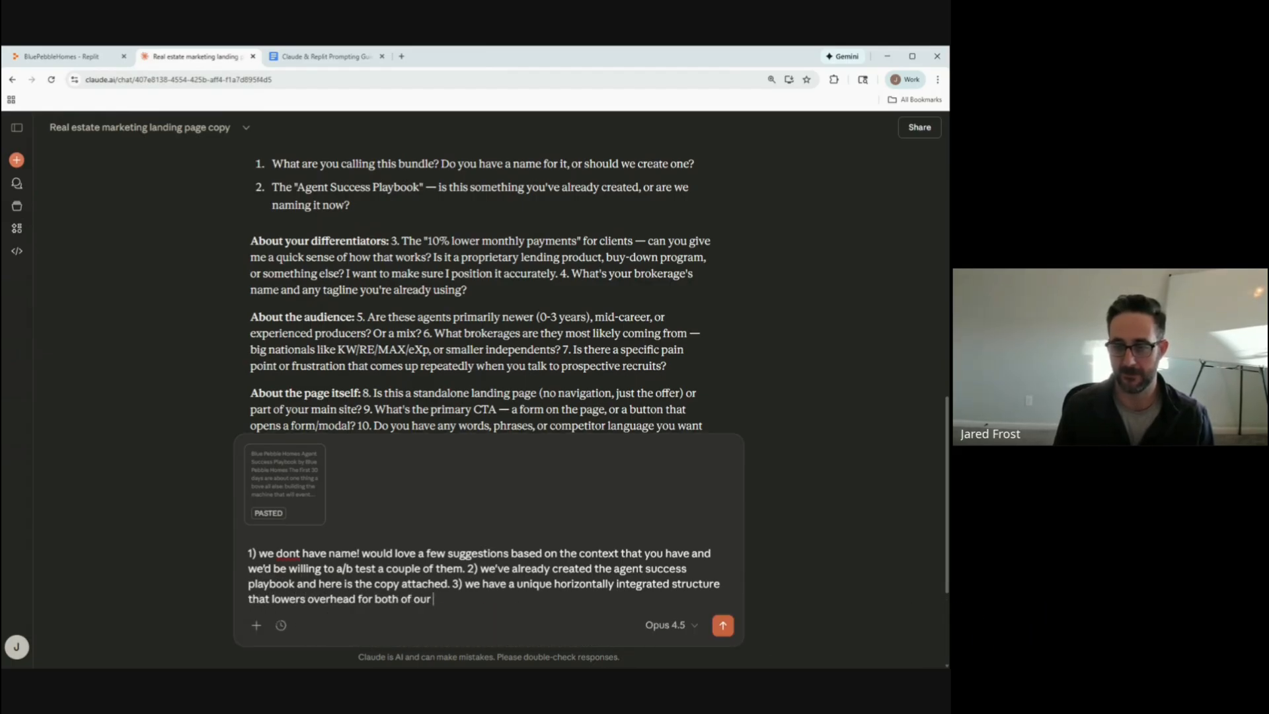
text(companies and allows us to offer)
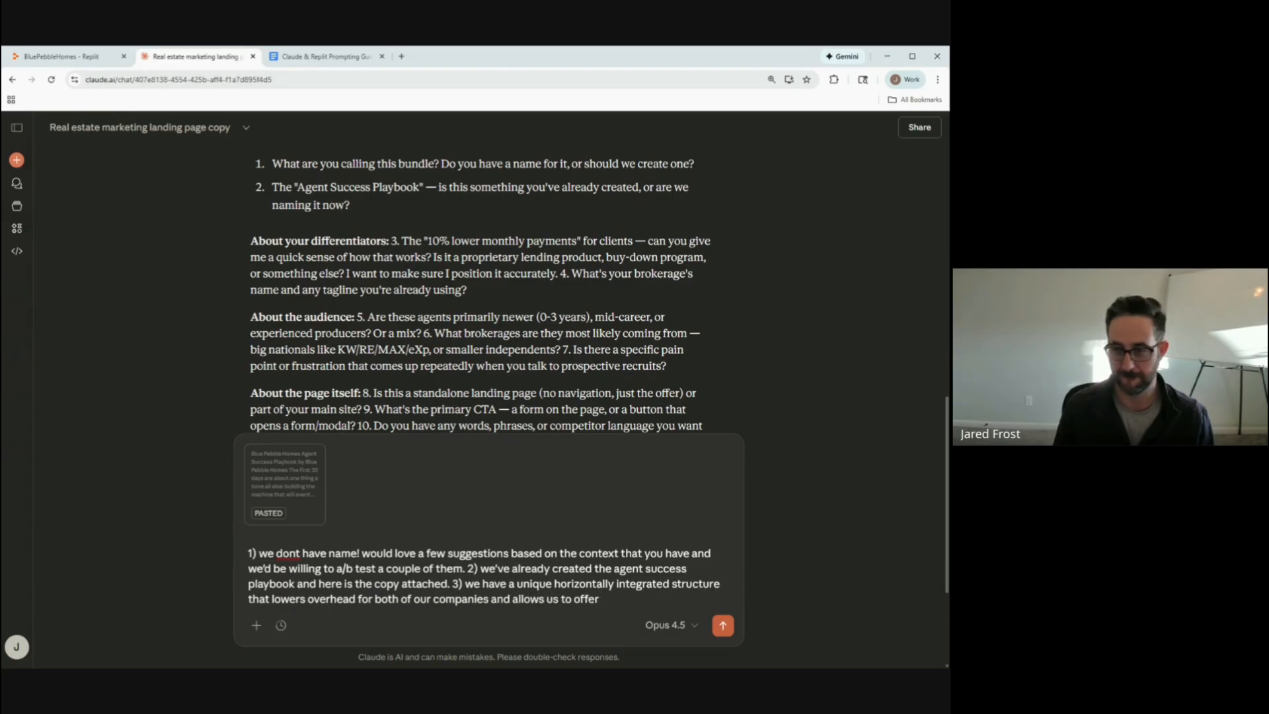
Reword the end of answer 3's first sentence as "allows us to oeprate profitably while charging less.".
key(BackSpace)
key(BackSpace)
key(BackSpace)
key(BackSpace)
key(BackSpace)
key(BackSpace)
key(BackSpace)
key(BackSpace)
key(BackSpace)
key(BackSpace)
key(BackSpace)
key(BackSpace)
key(BackSpace)
key(BackSpace)
key(BackSpace)
key(BackSpace)
key(BackSpace)
key(BackSpace)
key(BackSpace)
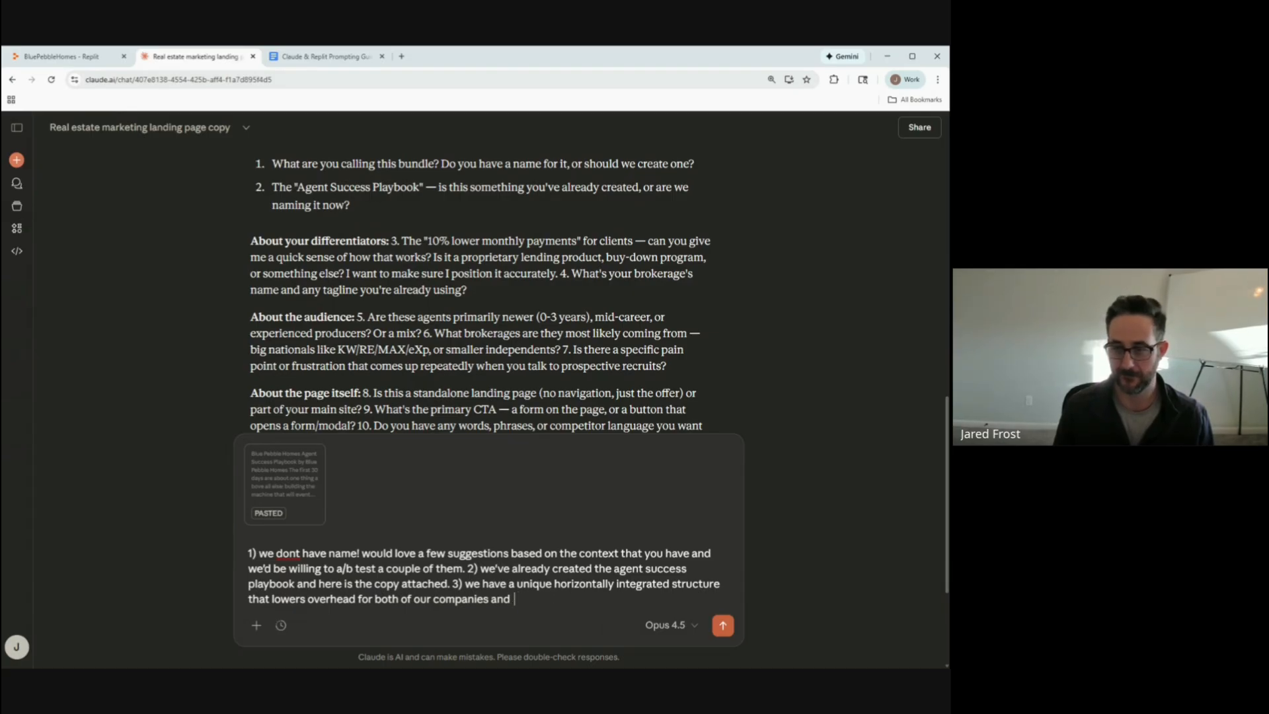
text(allows us to)
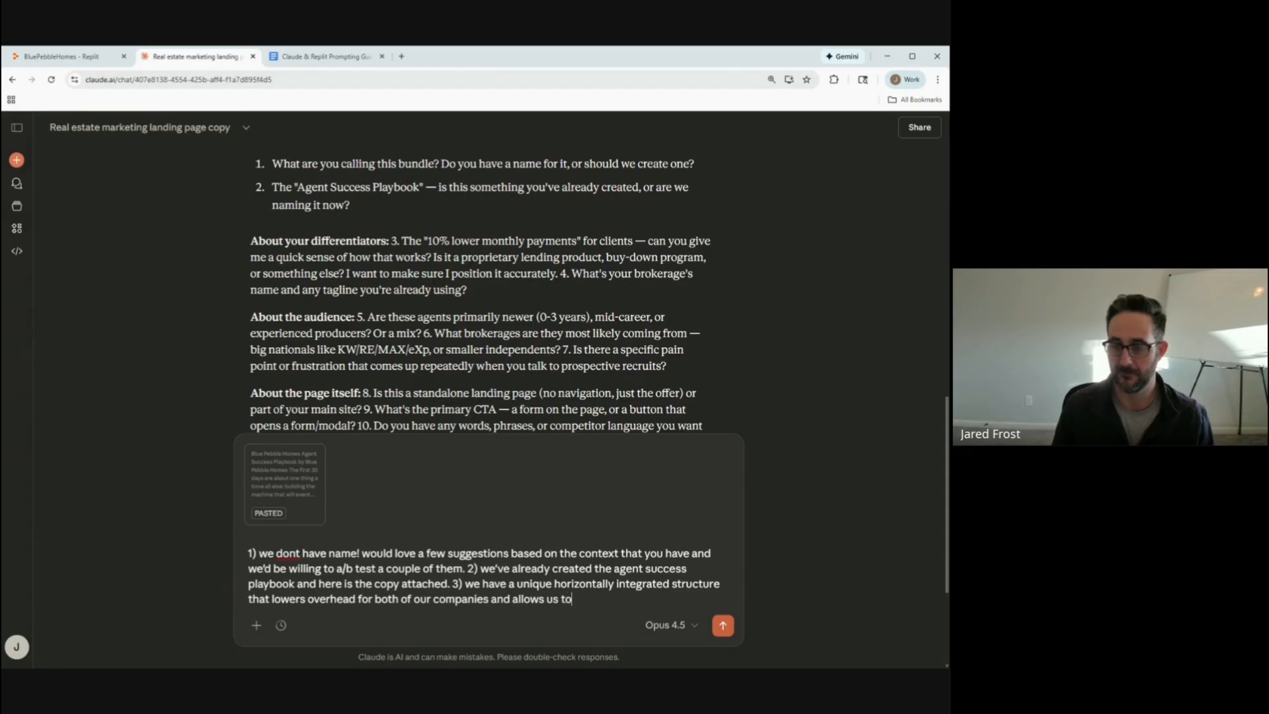
text( oeprate pro)
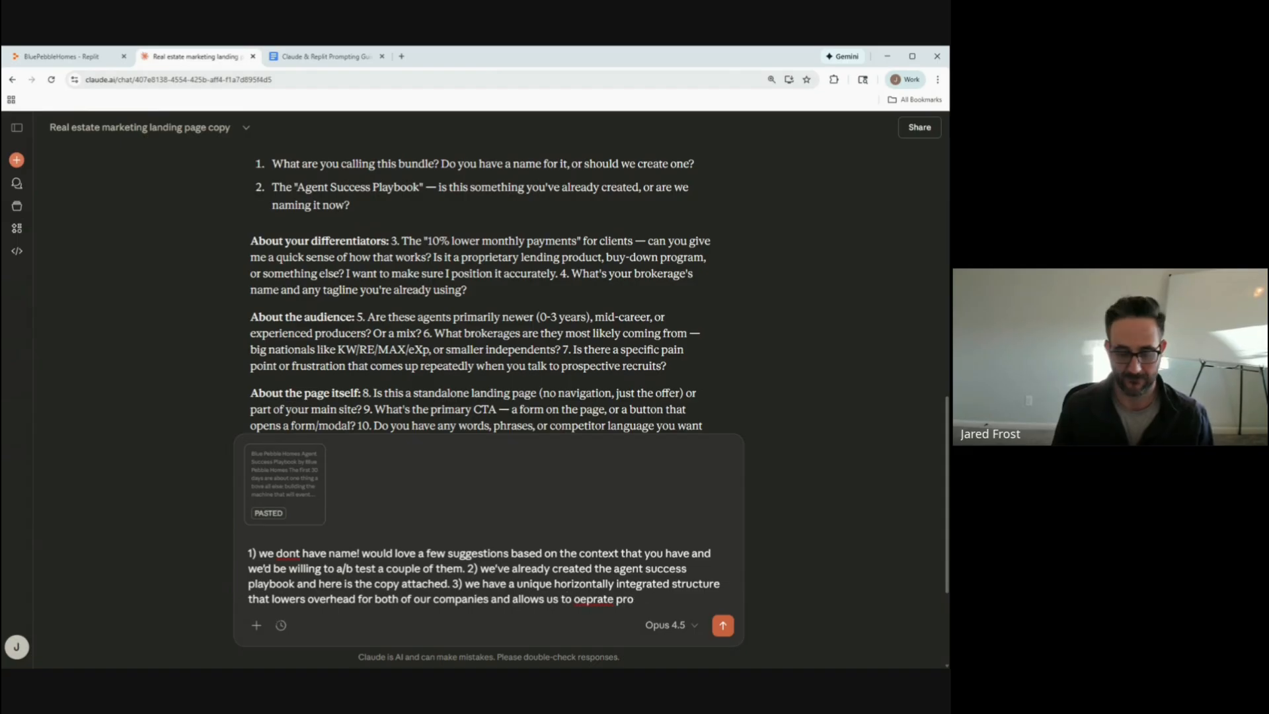
text(gfably with)
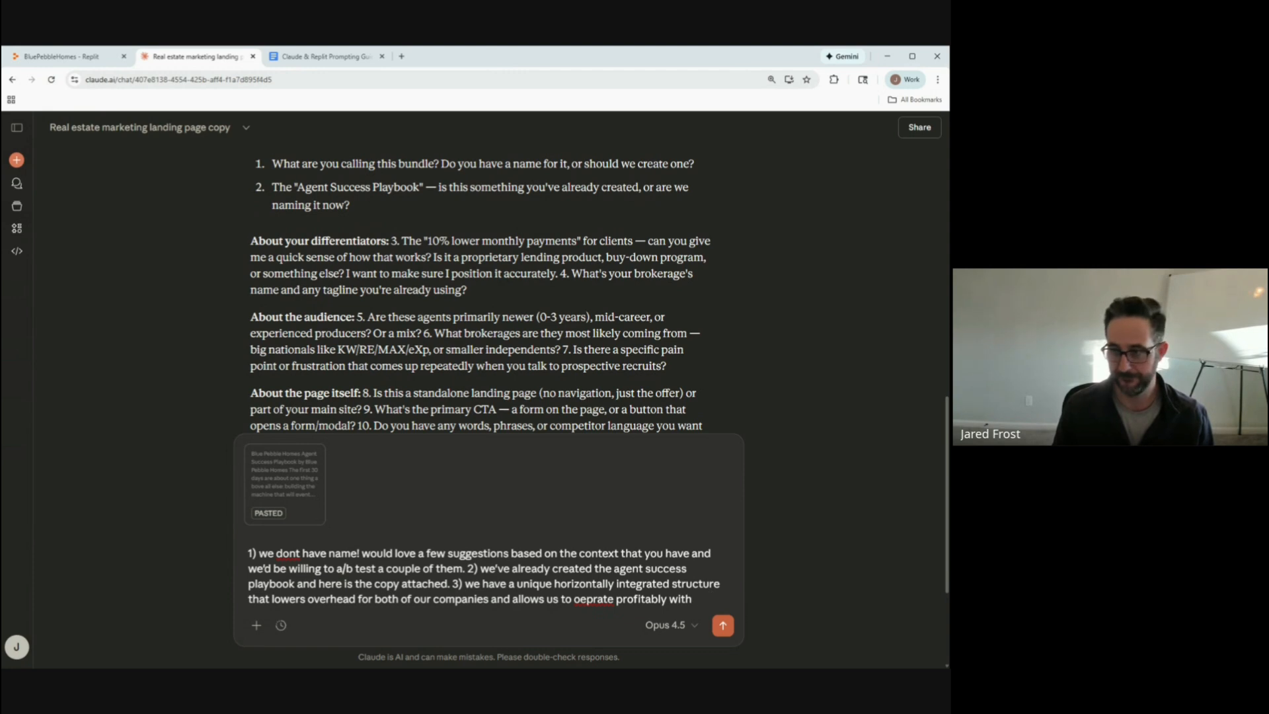
text(out ile charg)
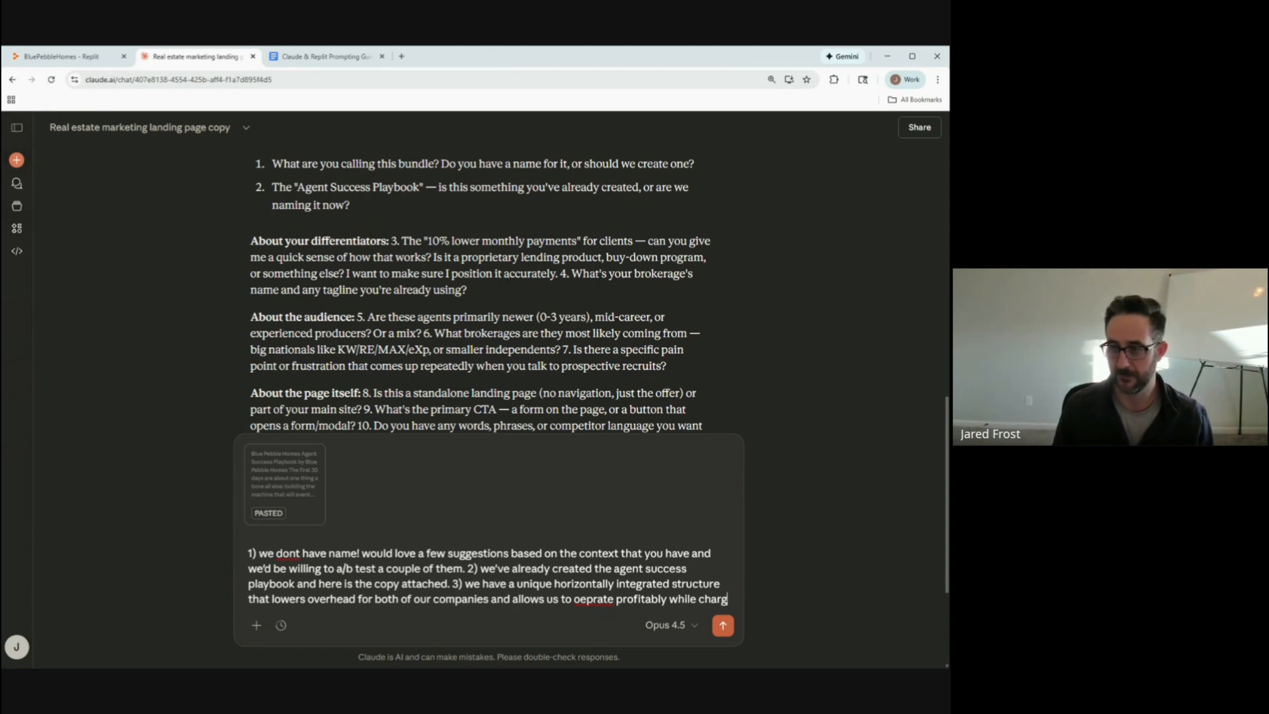
text(ing less. additio)
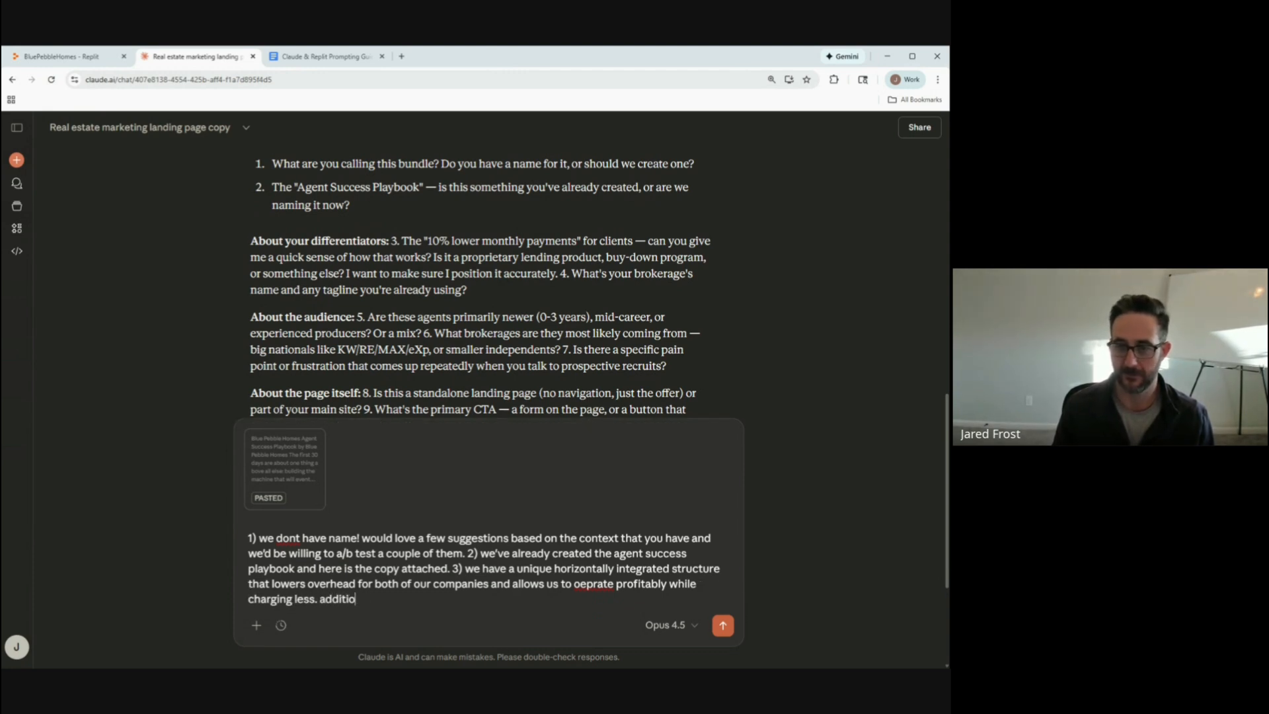
Add to answer 3 "additionally, we have a partnership structure with a captive audience of RE and mortgage pros who refer business to each other".
text(nally, we have a parte)
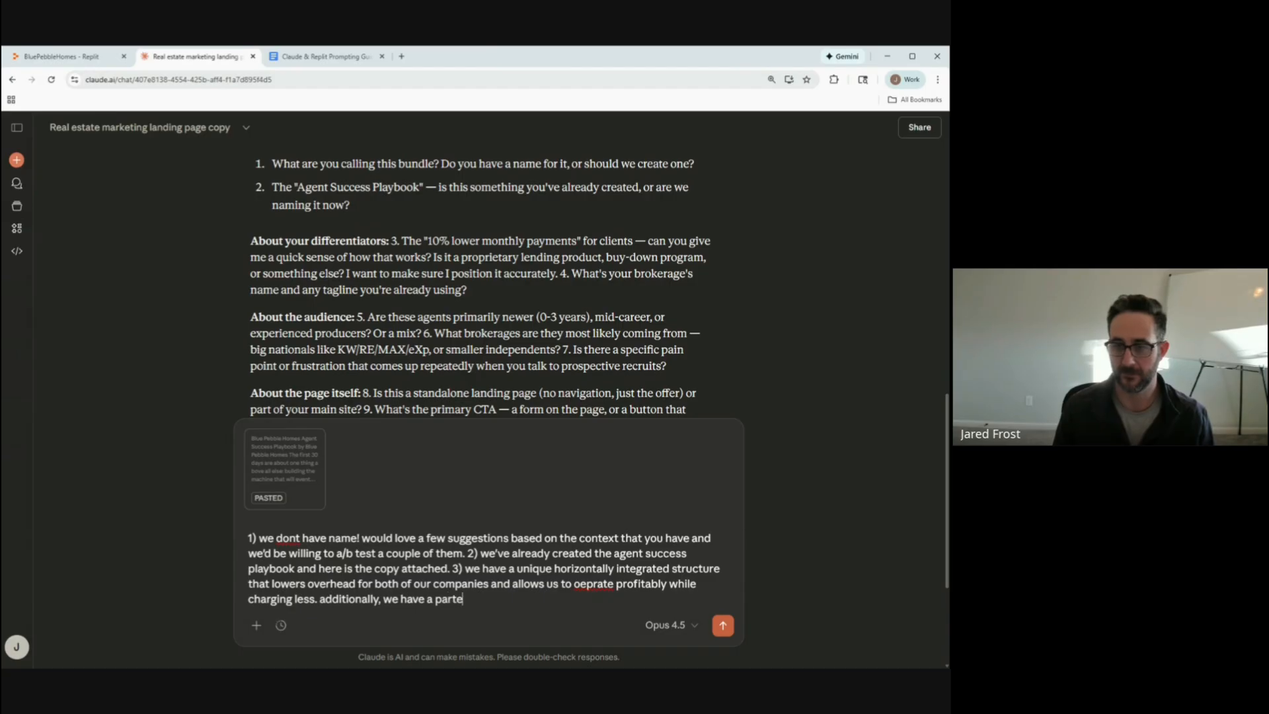
key(BackSpace)
text(nership stru)
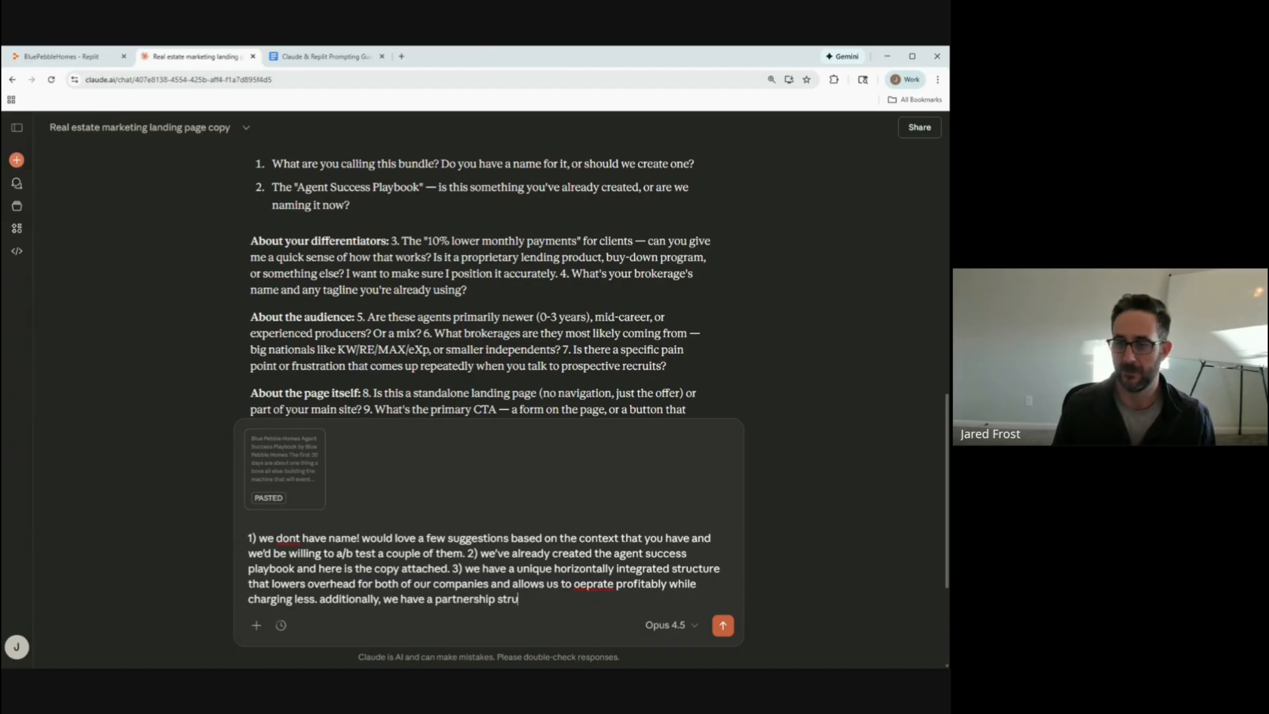
text(cture with a captive a)
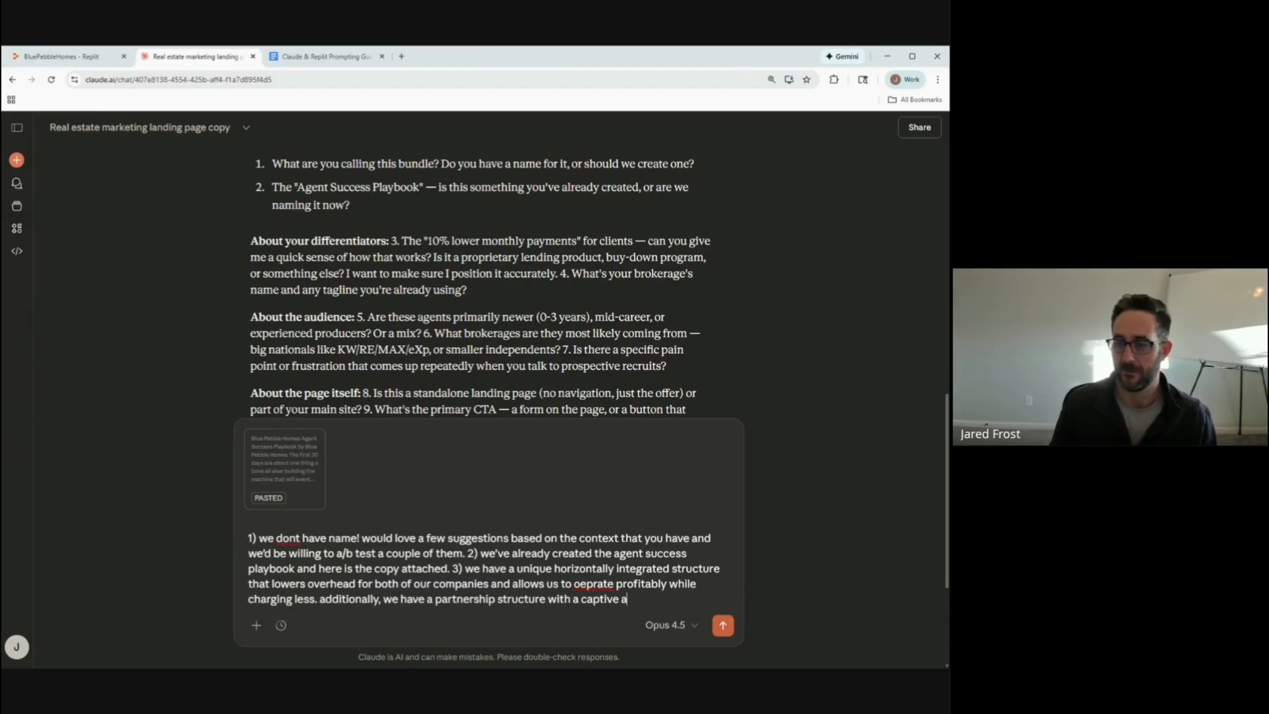
text(udience of RE an)
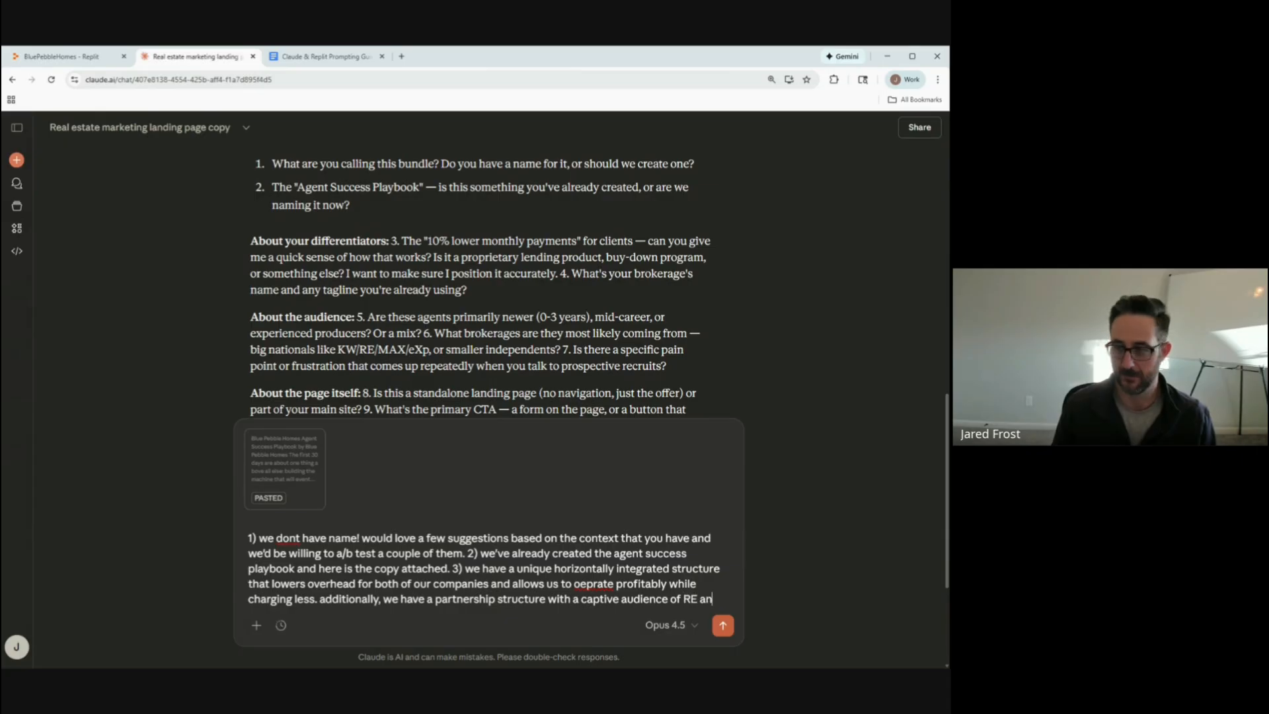
text(d mortag)
key(BackSpace)
key(BackSpace)
text(gage )
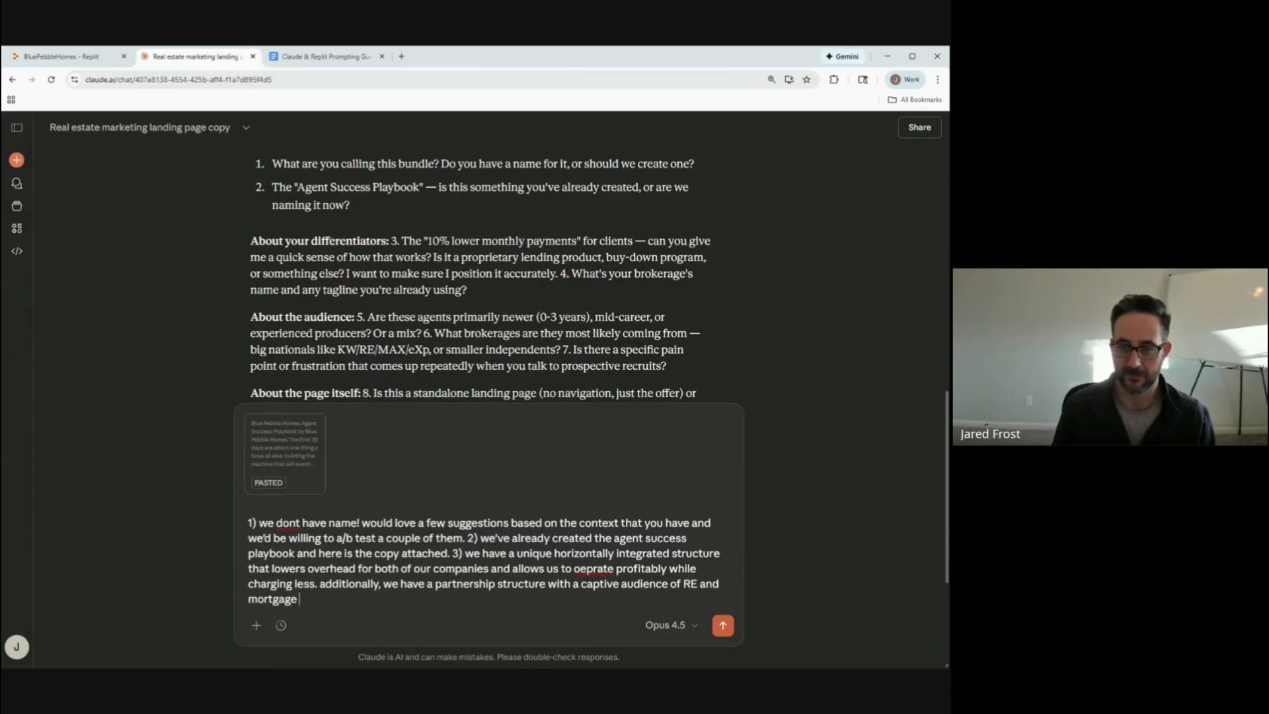
text(pros who refer)
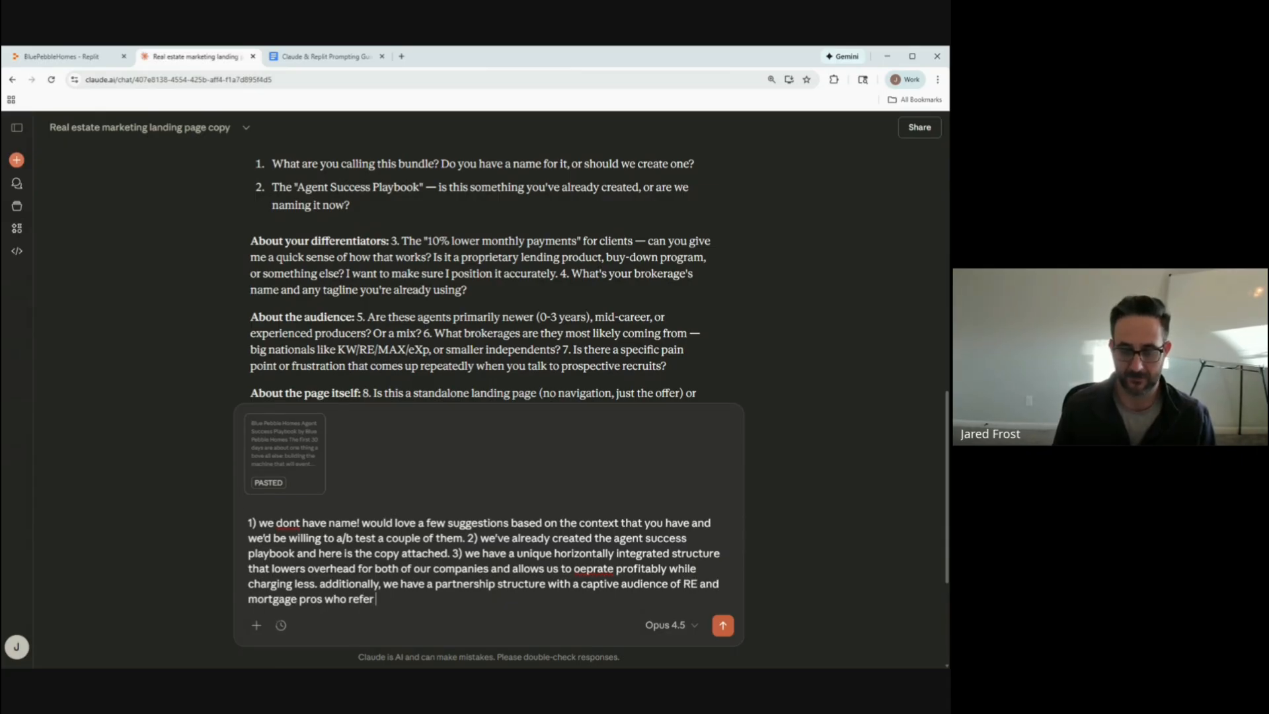
text( business to each other)
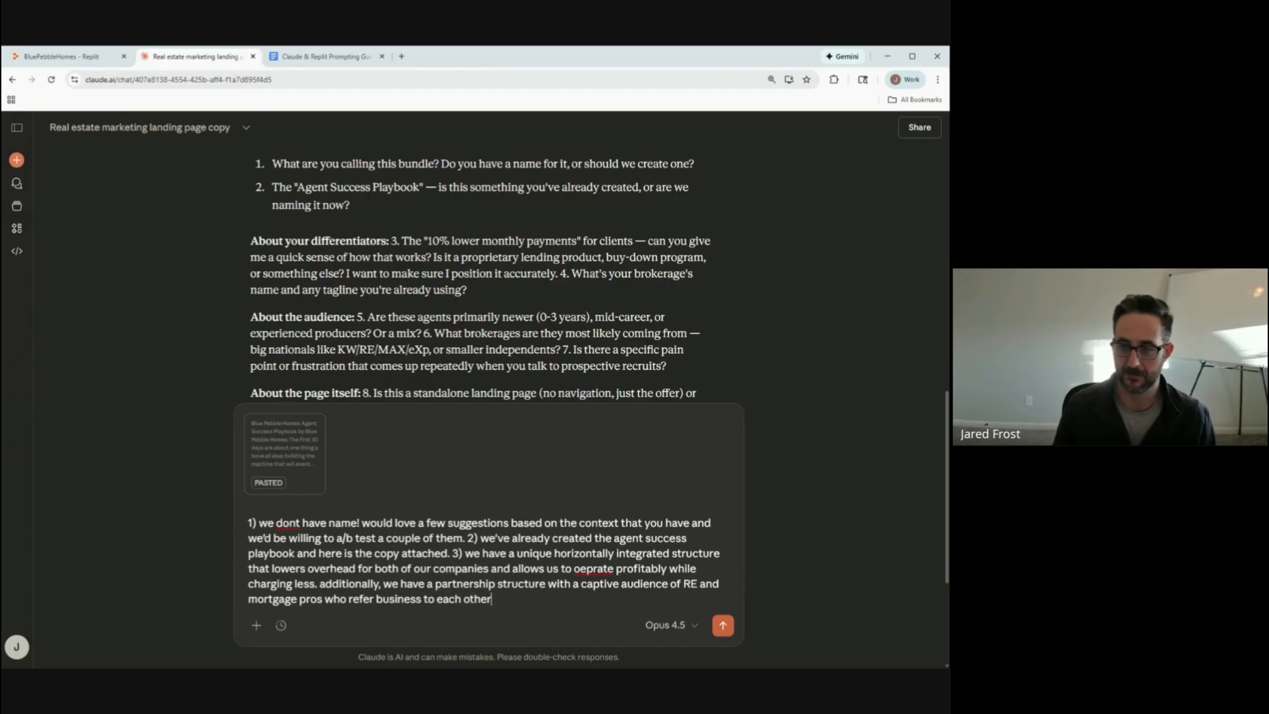
Finish answer 3 with ", and as a result, charge less for orgination compensation which gets pass to our clients to drive volume higher.".
text(, and as a result,)
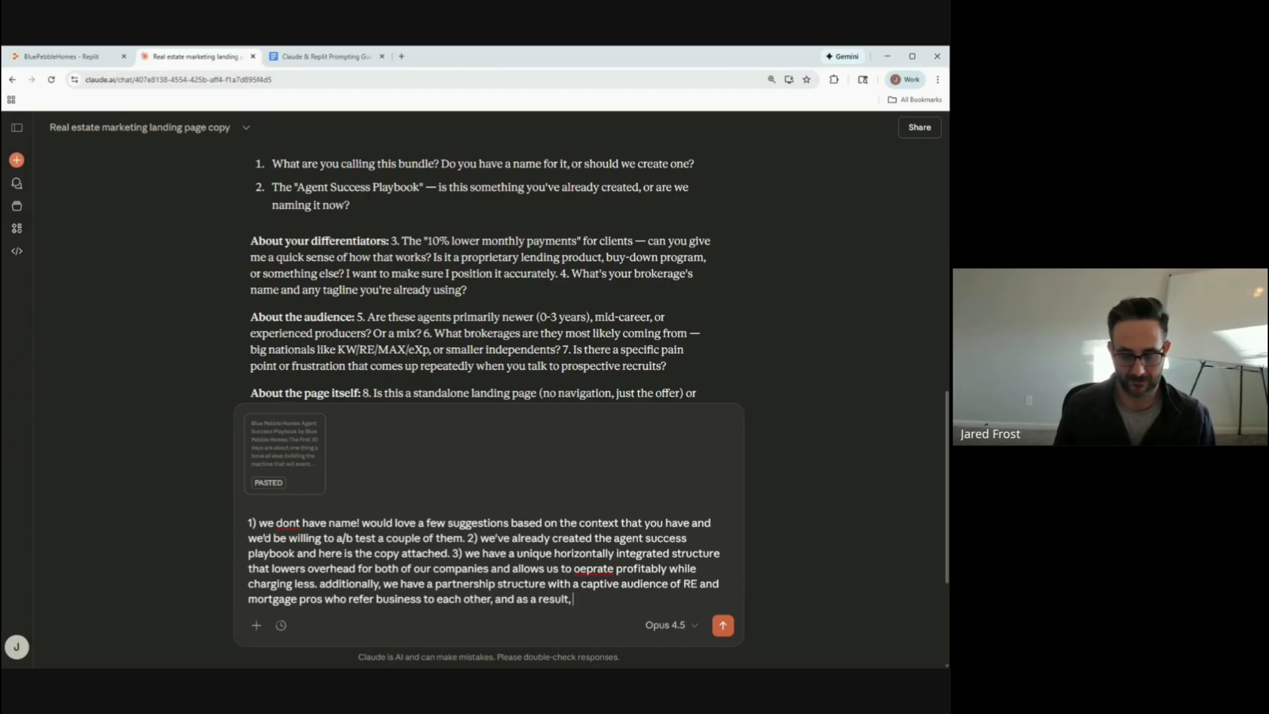
text( charge less for or)
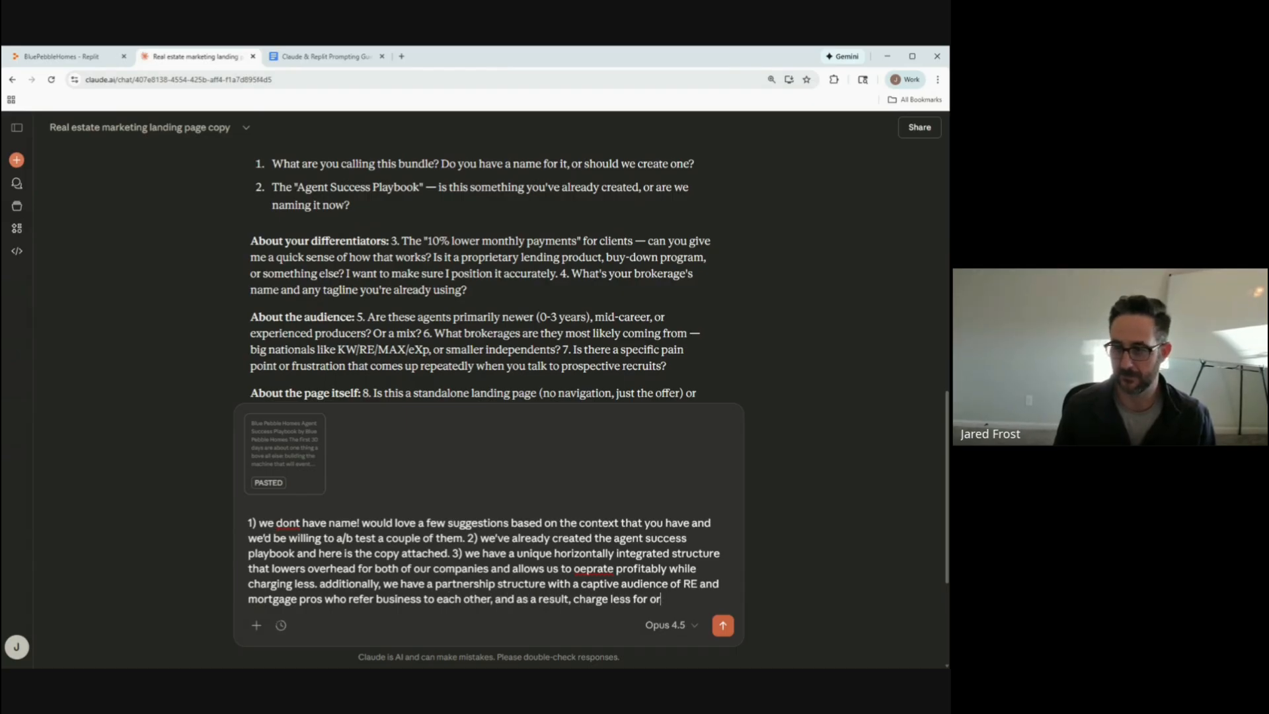
text(gination compensation)
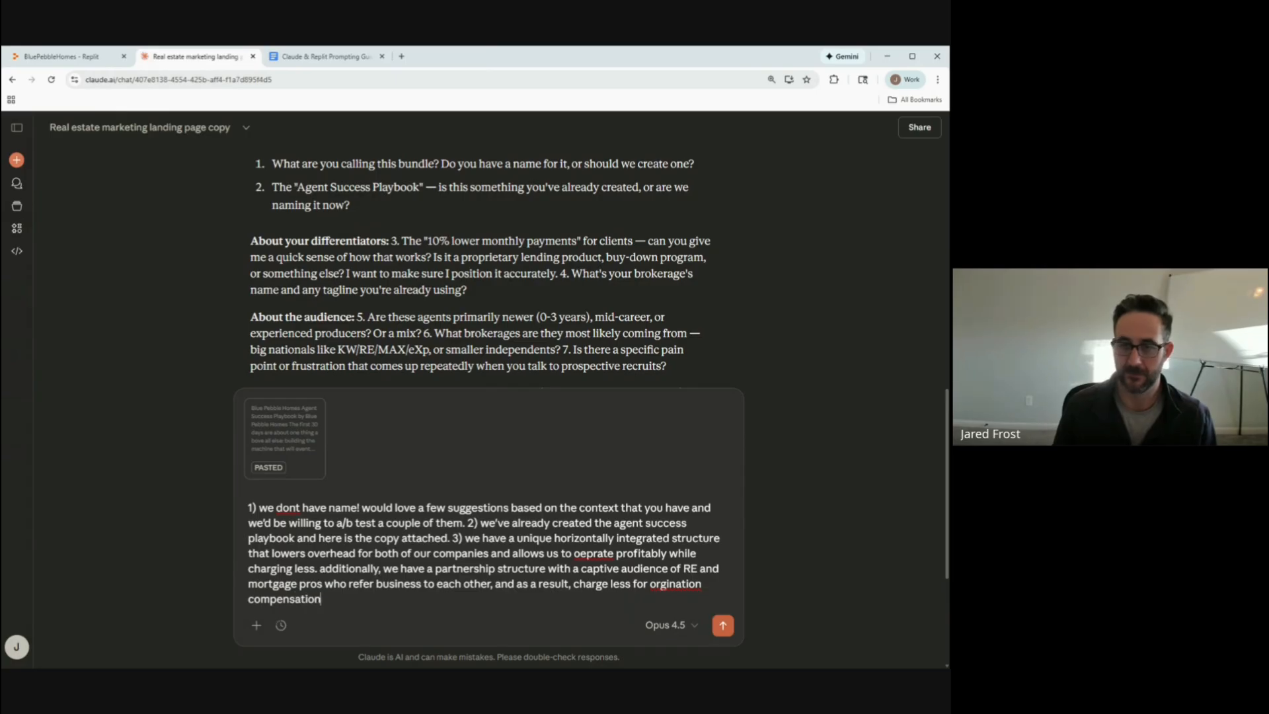
text( with b)
key(BackSpace)
key(BackSpace)
key(BackSpace)
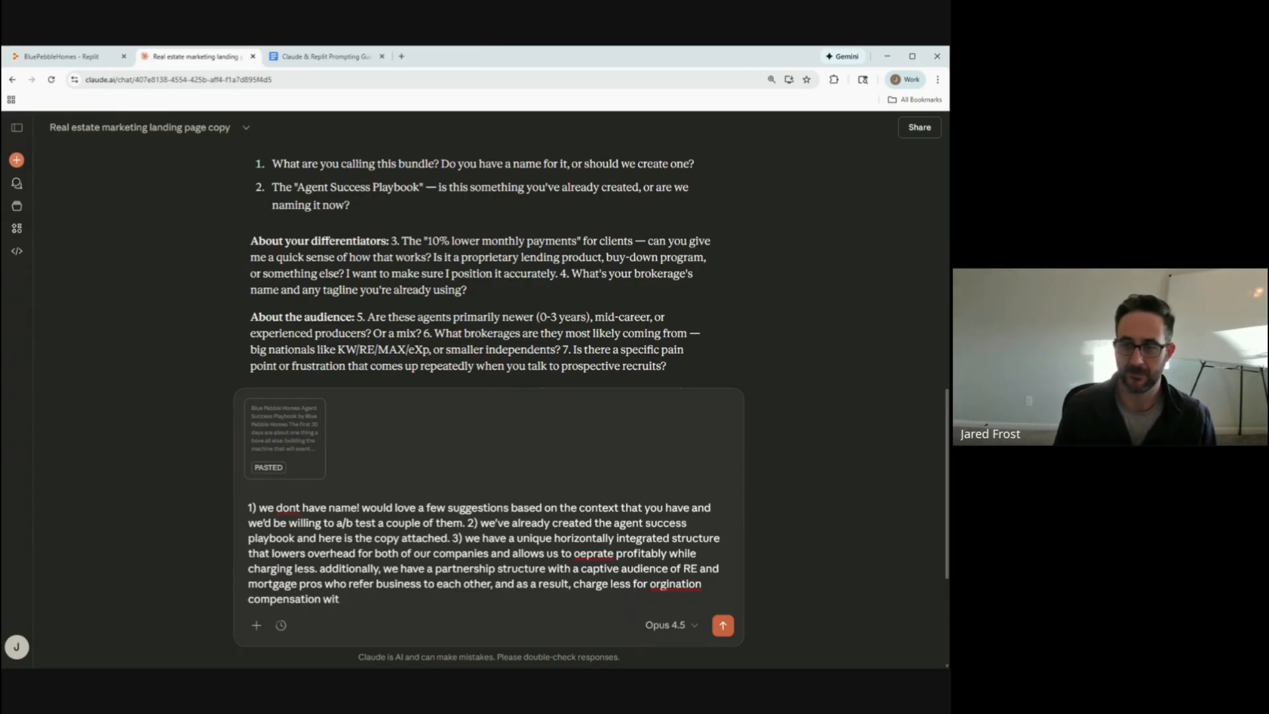
text(ich gets pa)
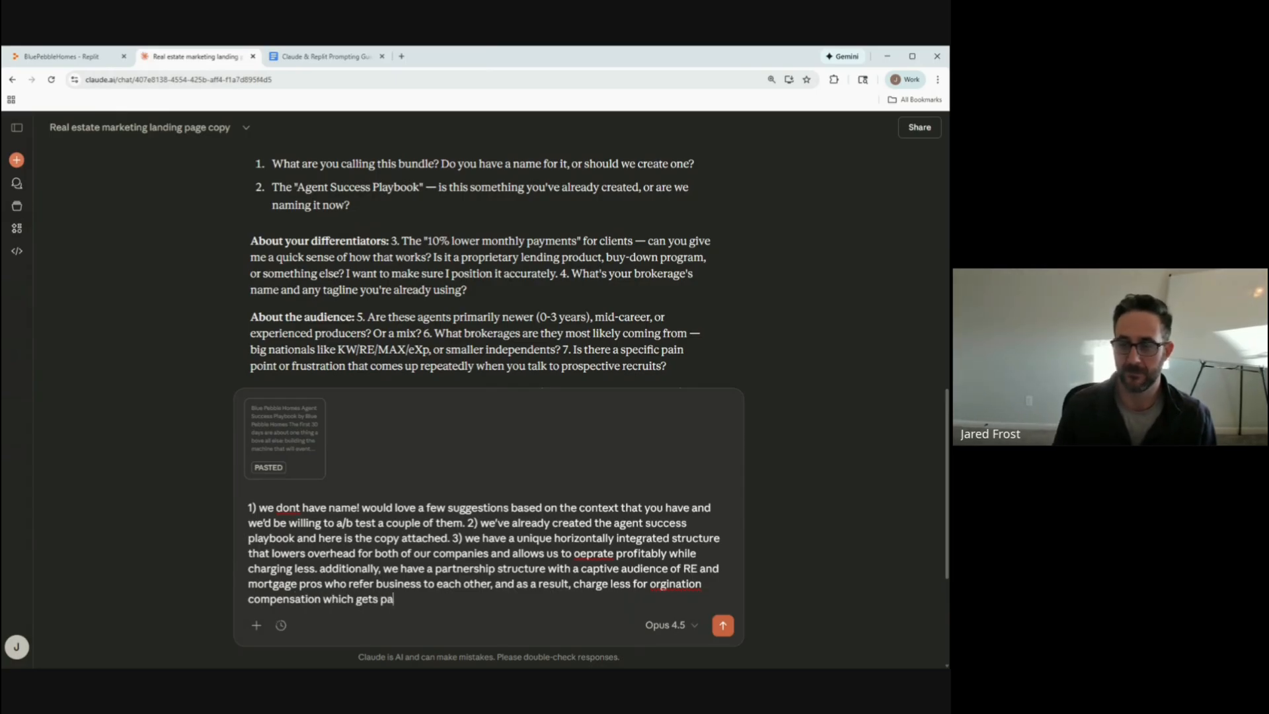
text(ss to our clients to d)
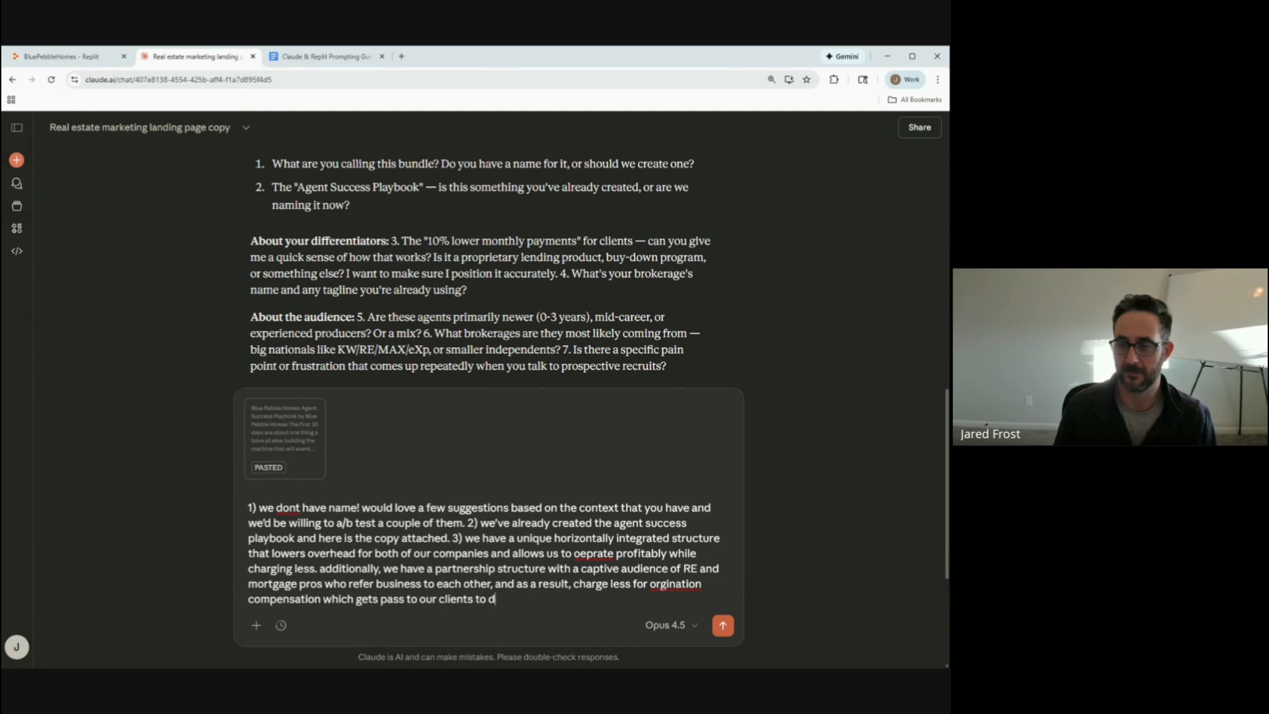
text(rive colum)
key(BackSpace)
key(BackSpace)
key(BackSpace)
key(BackSpace)
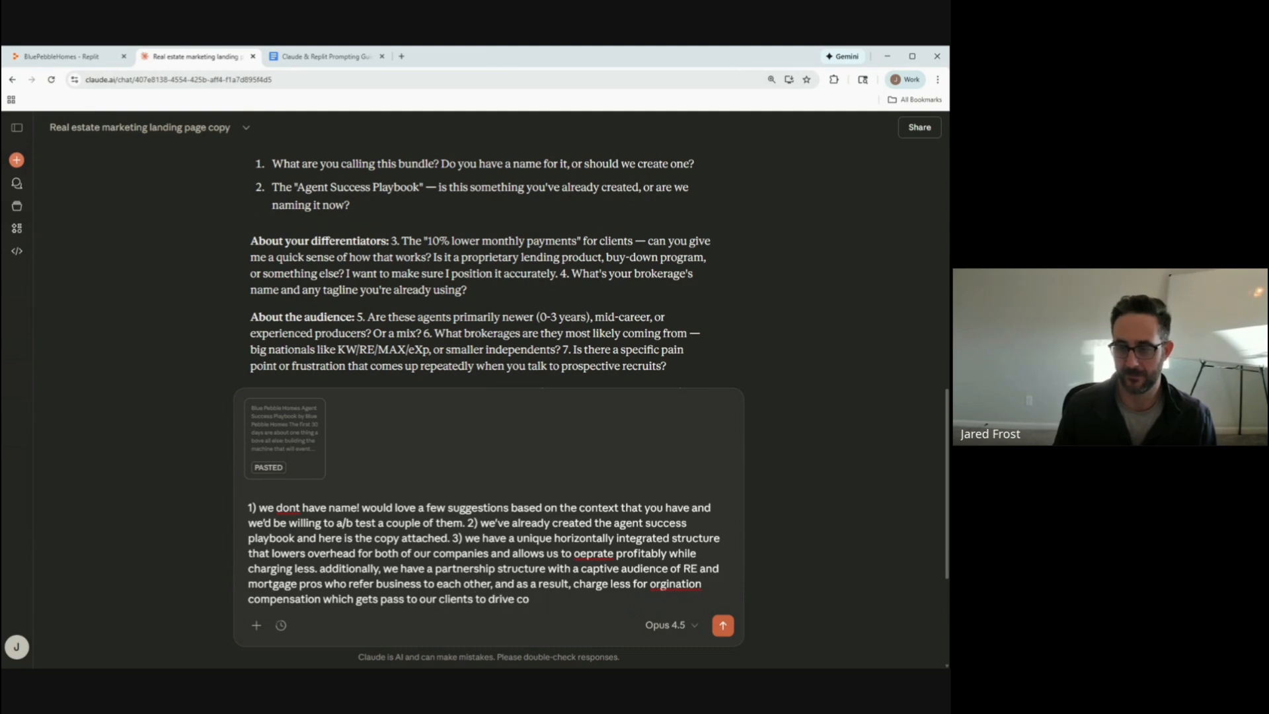
text(me higher. 4))
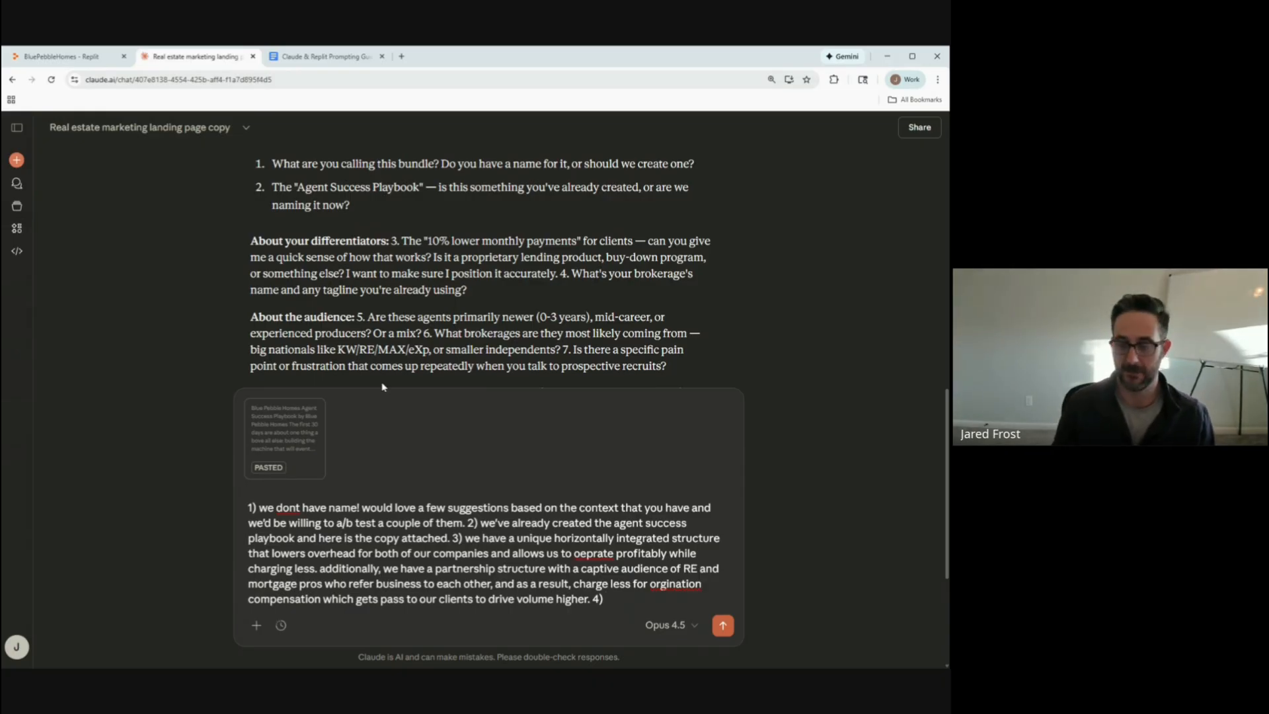
Answer question 4 with "our name is Blue Pebble Homes." and add the number for answer 5.
text( our name is Blue)
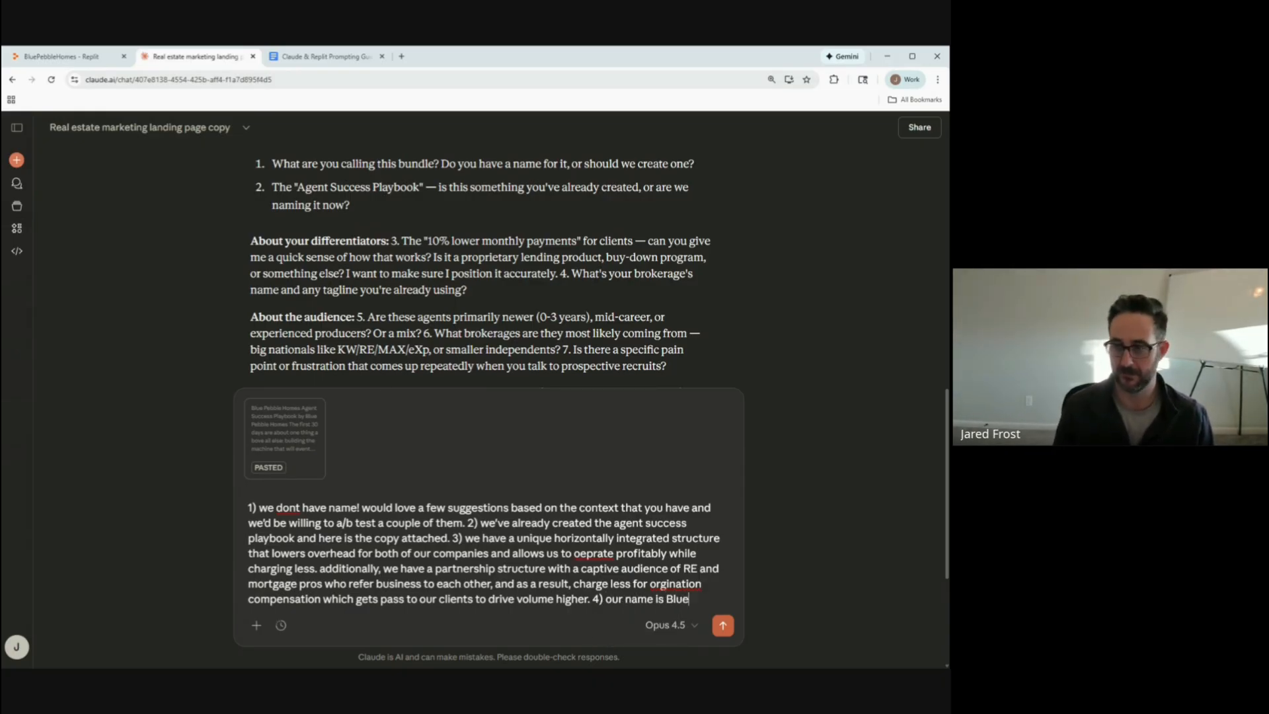
text( Pebble Homes.)
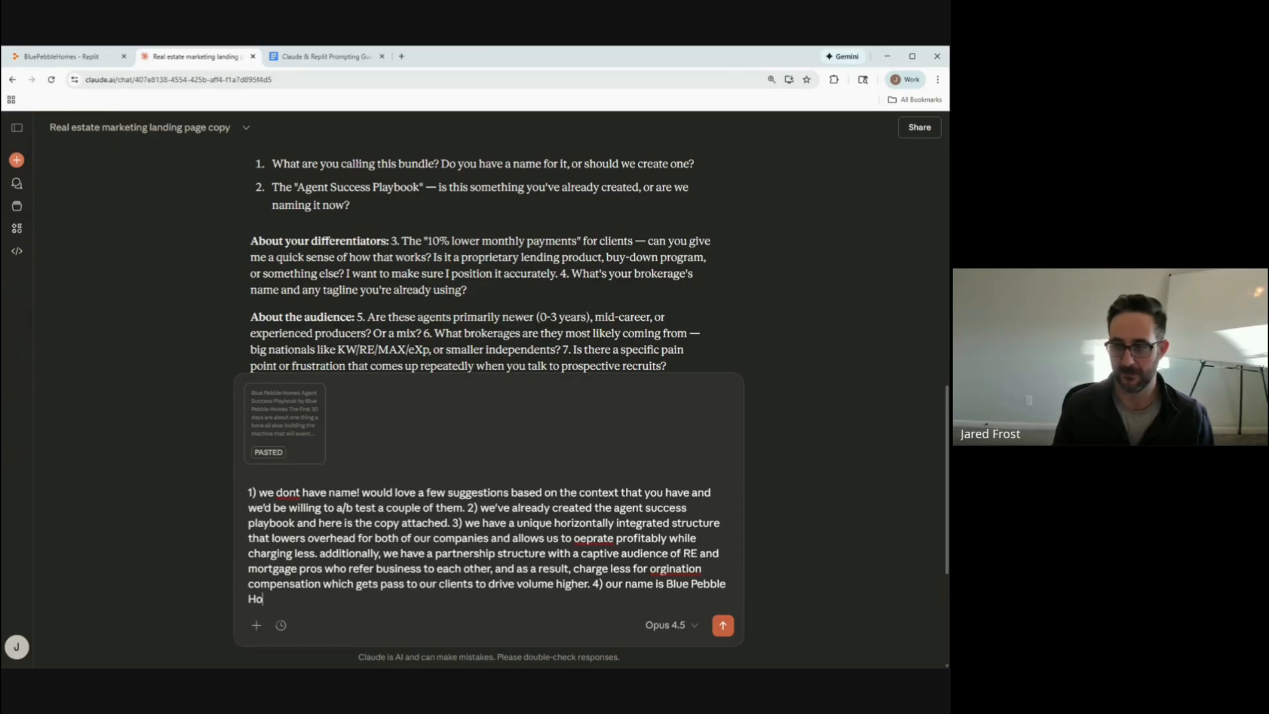
text( 5))
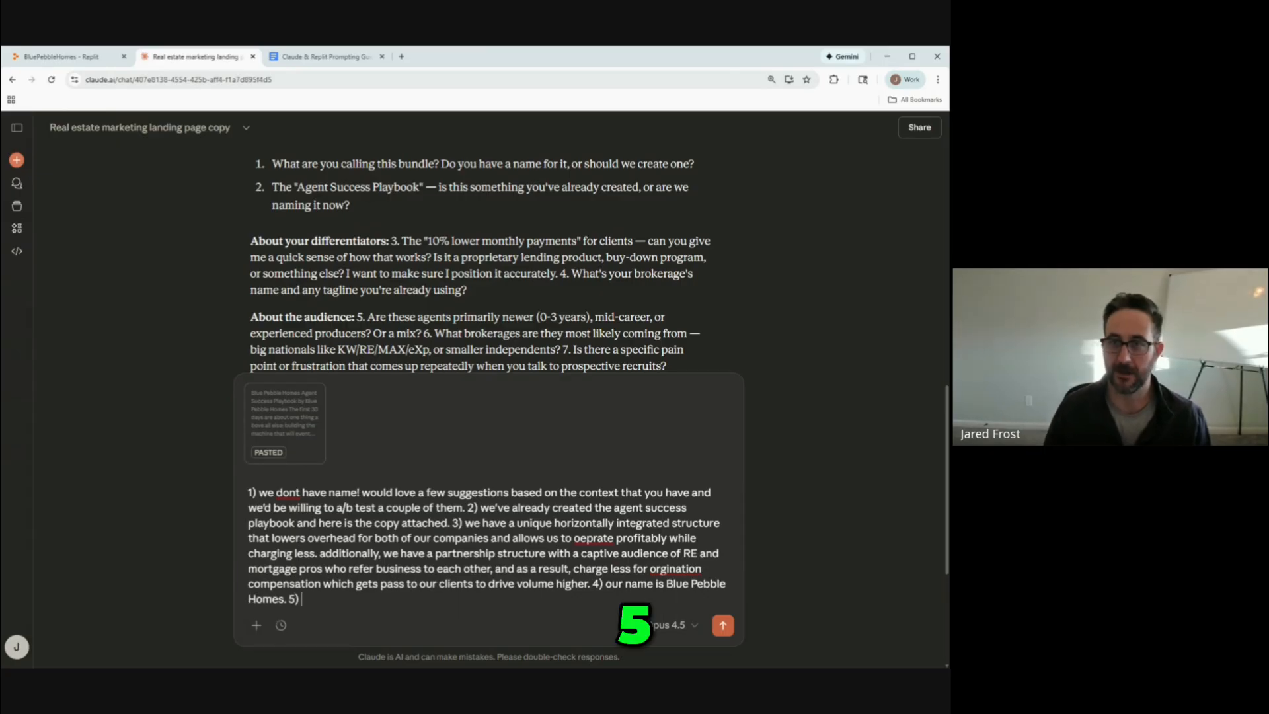
Begin answer 5 with "We're likely to get a mix and our ICP is someone is who mid-career. experienced".
scroll(481, 264, down, 1)
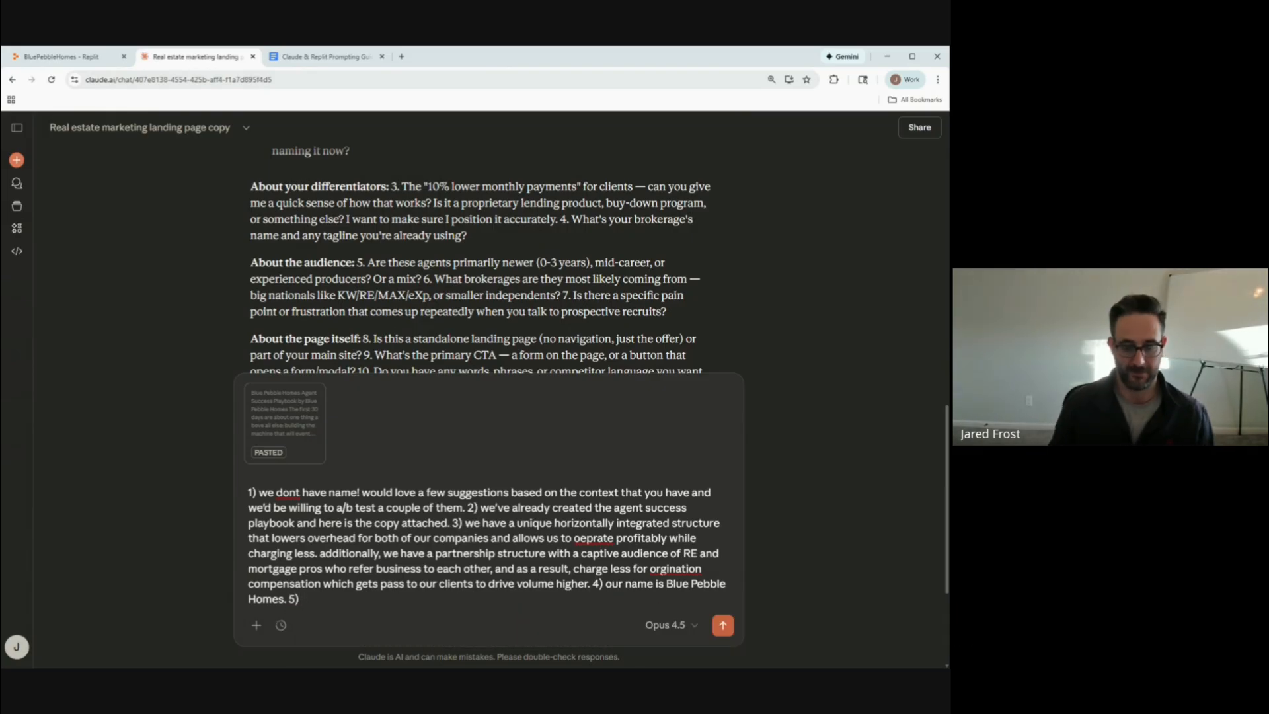
text(We're likely to ge)
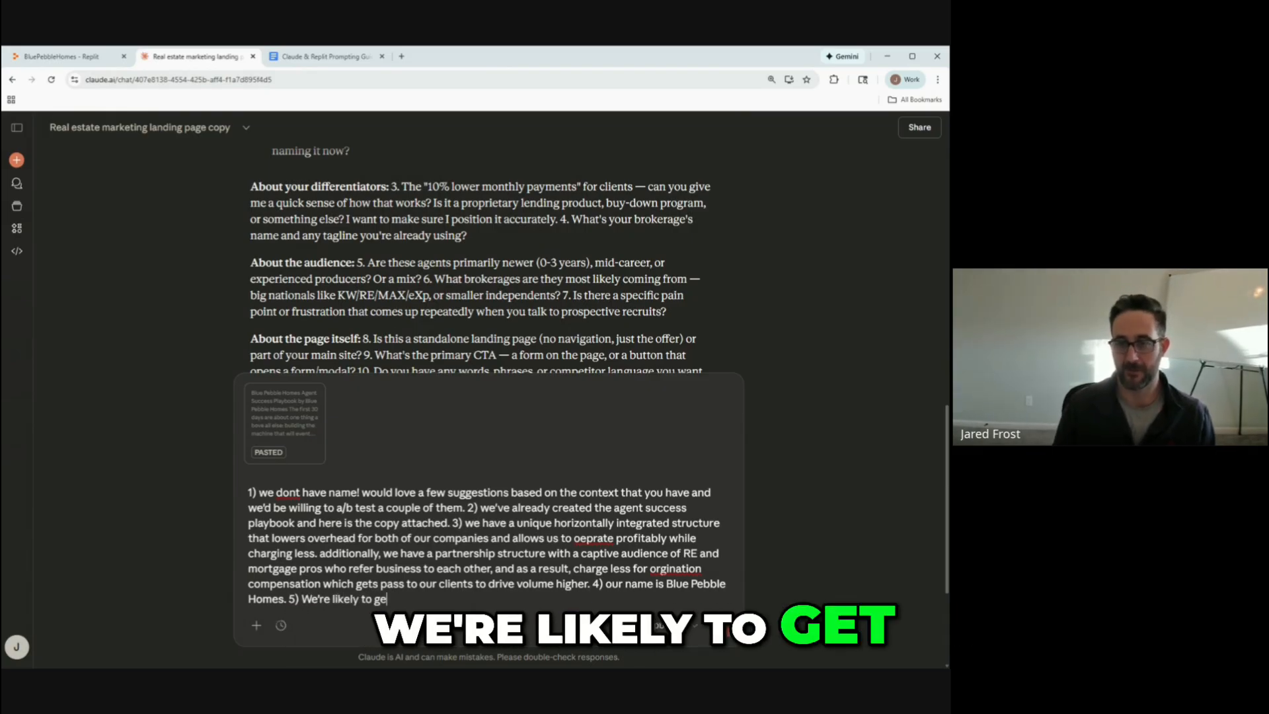
text(t a mix and our)
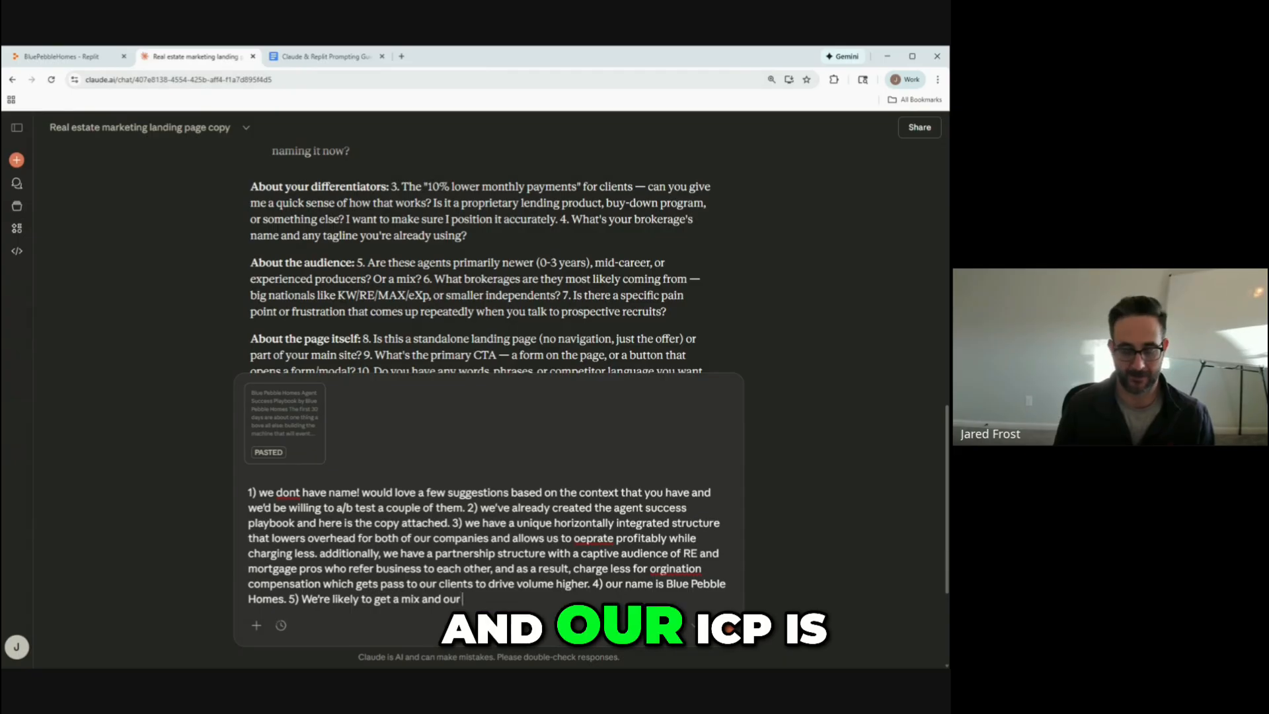
text( ICP is someone)
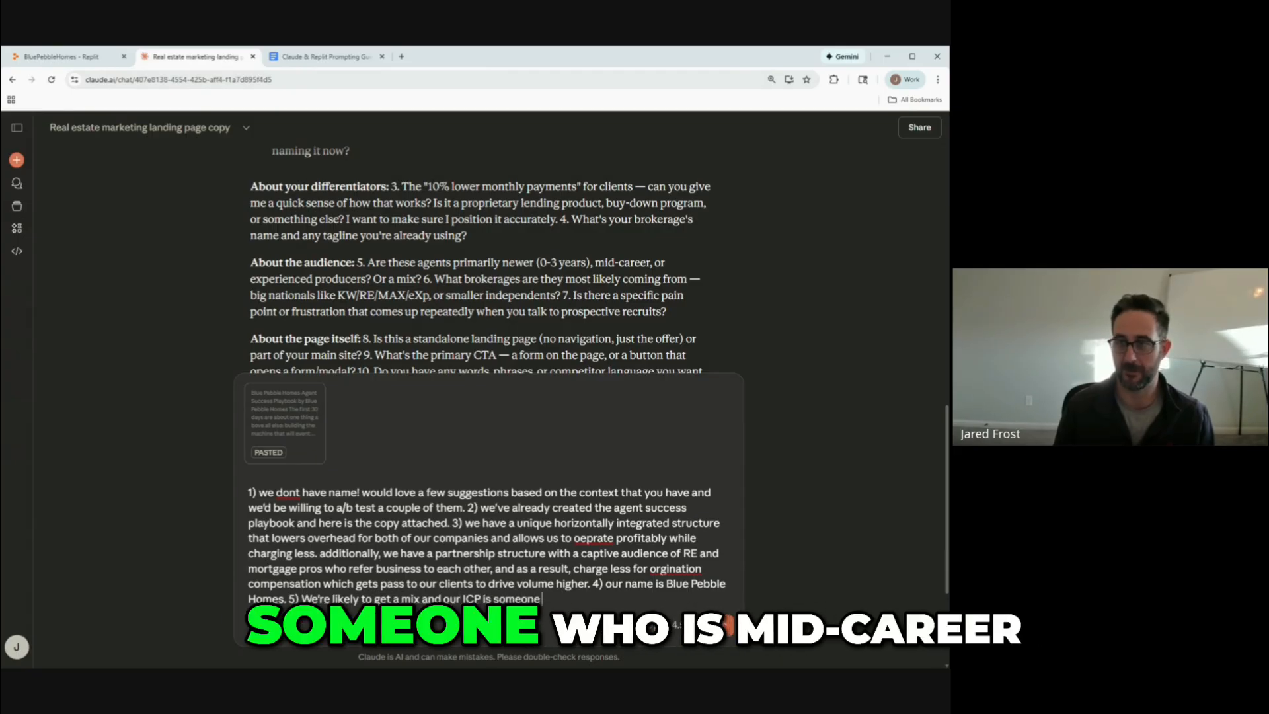
text( is who mid-car)
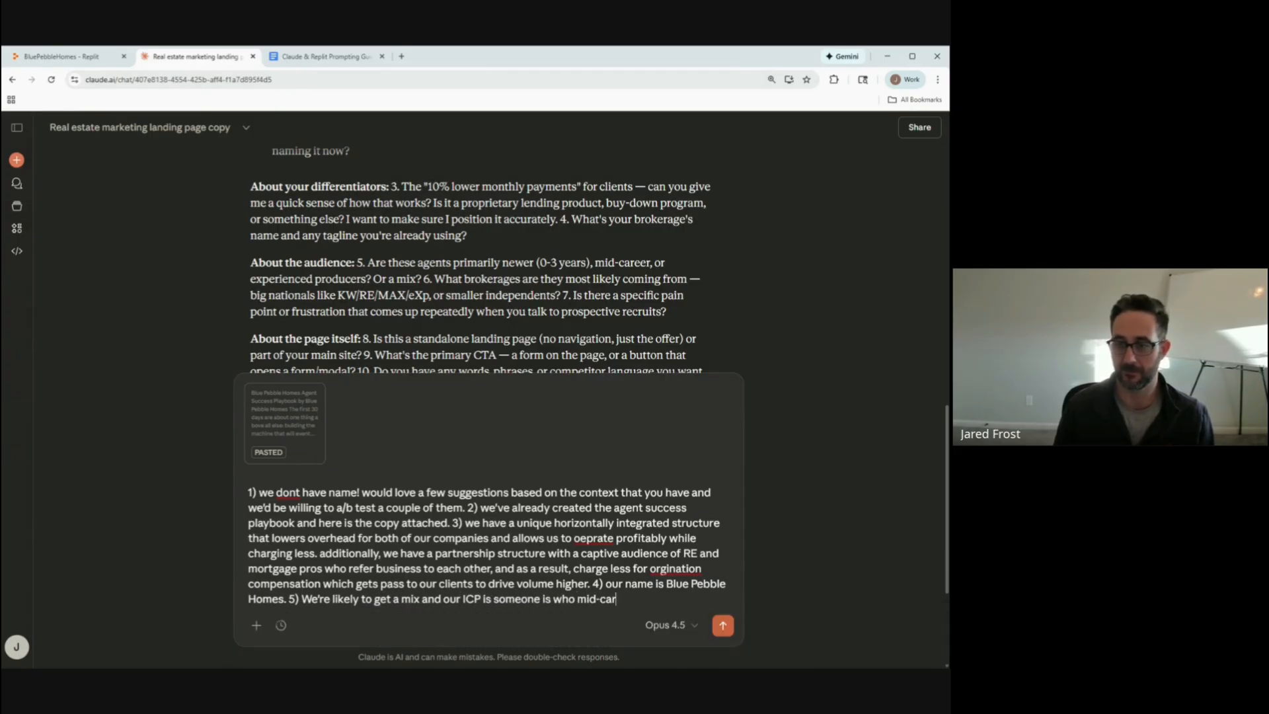
text(eer. experienced )
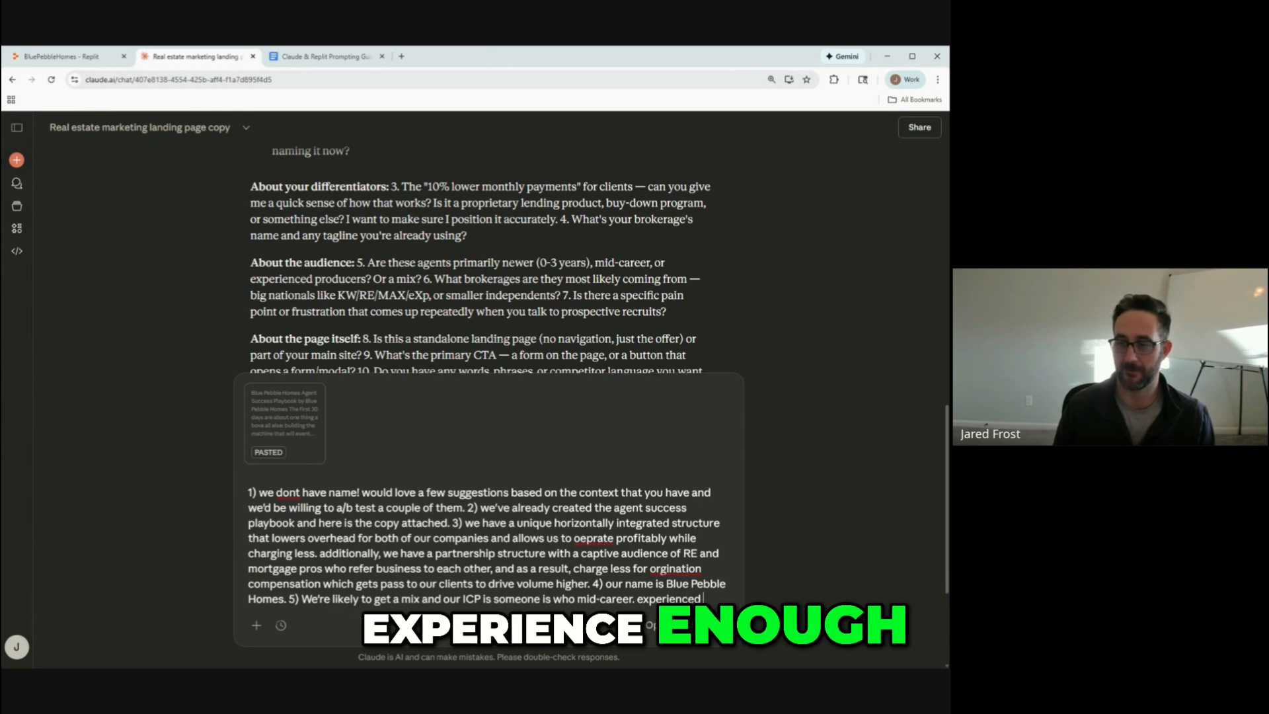
Continue answer 5 with "enough to know what their doing, that there might be something better".
text(enough to know what their doing,)
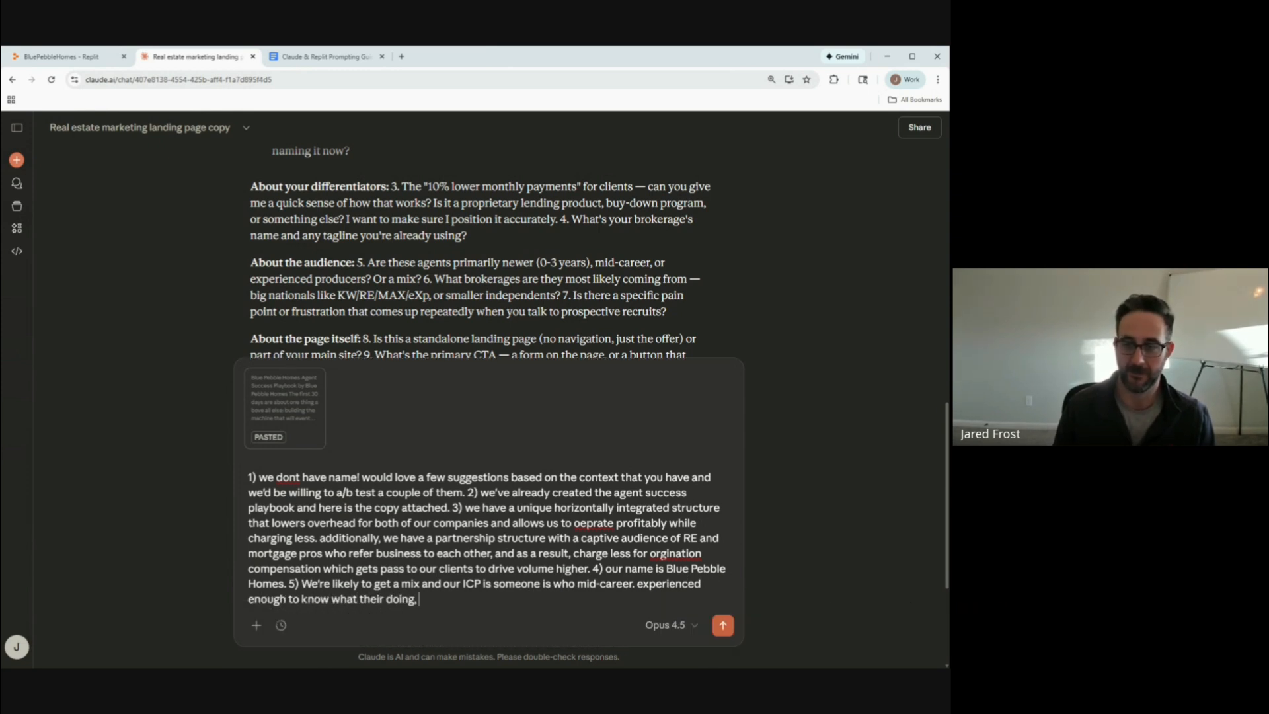
text( ex)
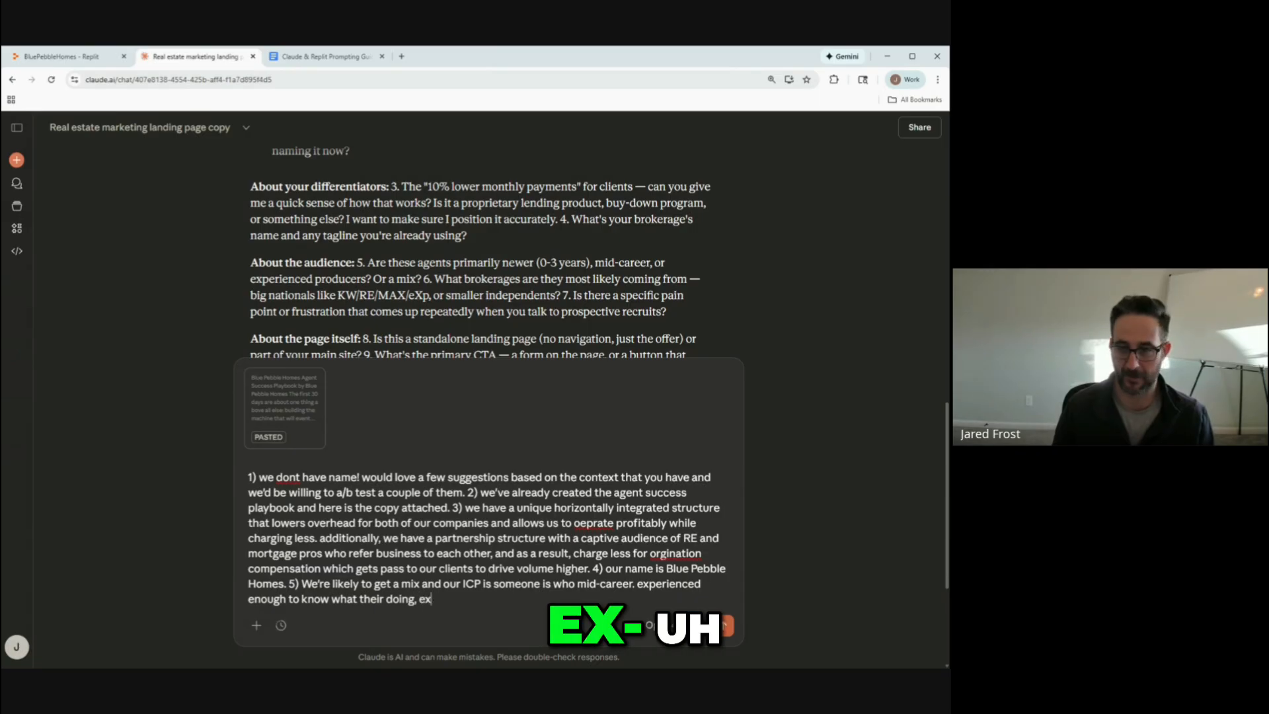
key(BackSpace)
key(BackSpace)
text(that they)
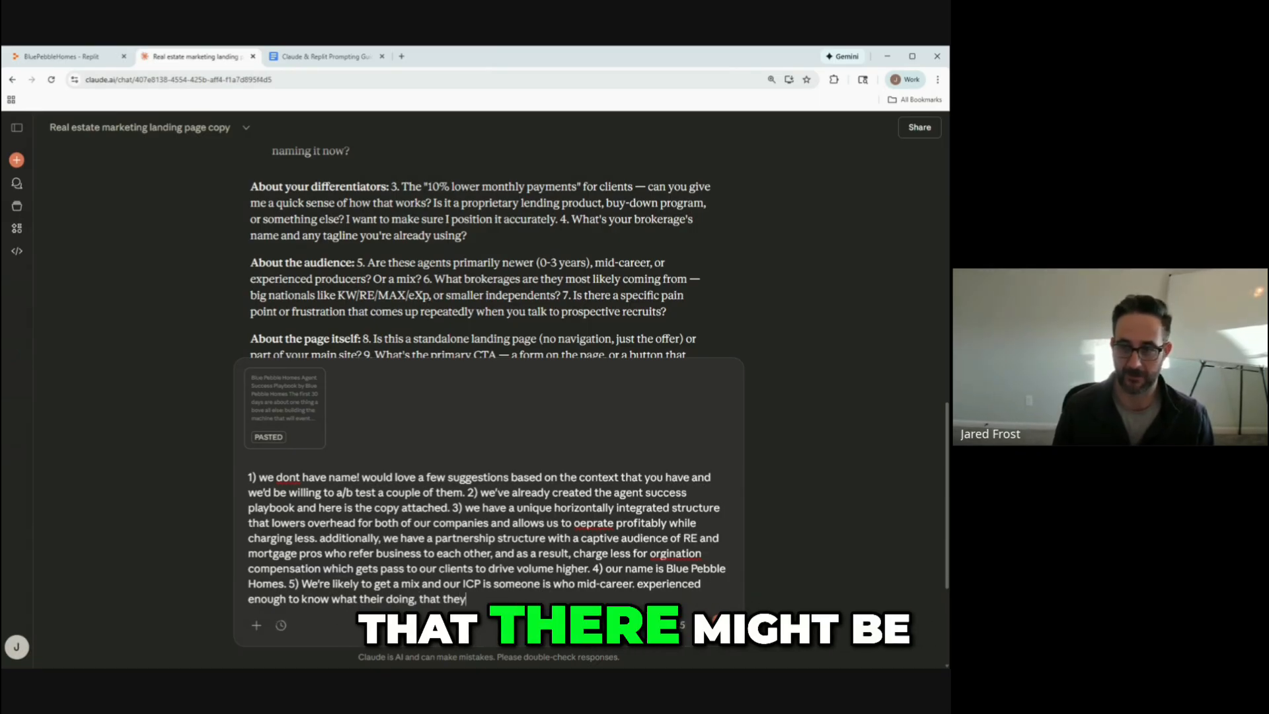
key(BackSpace)
text(re might be something b)
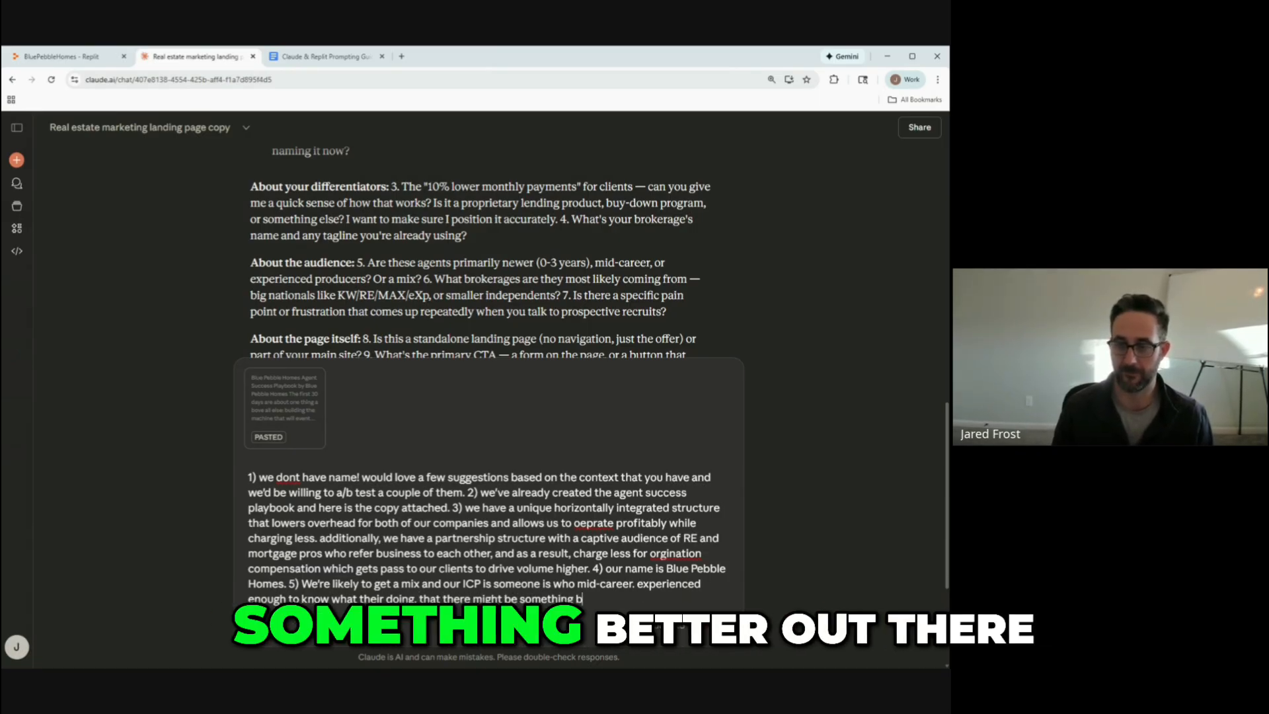
text(etter)
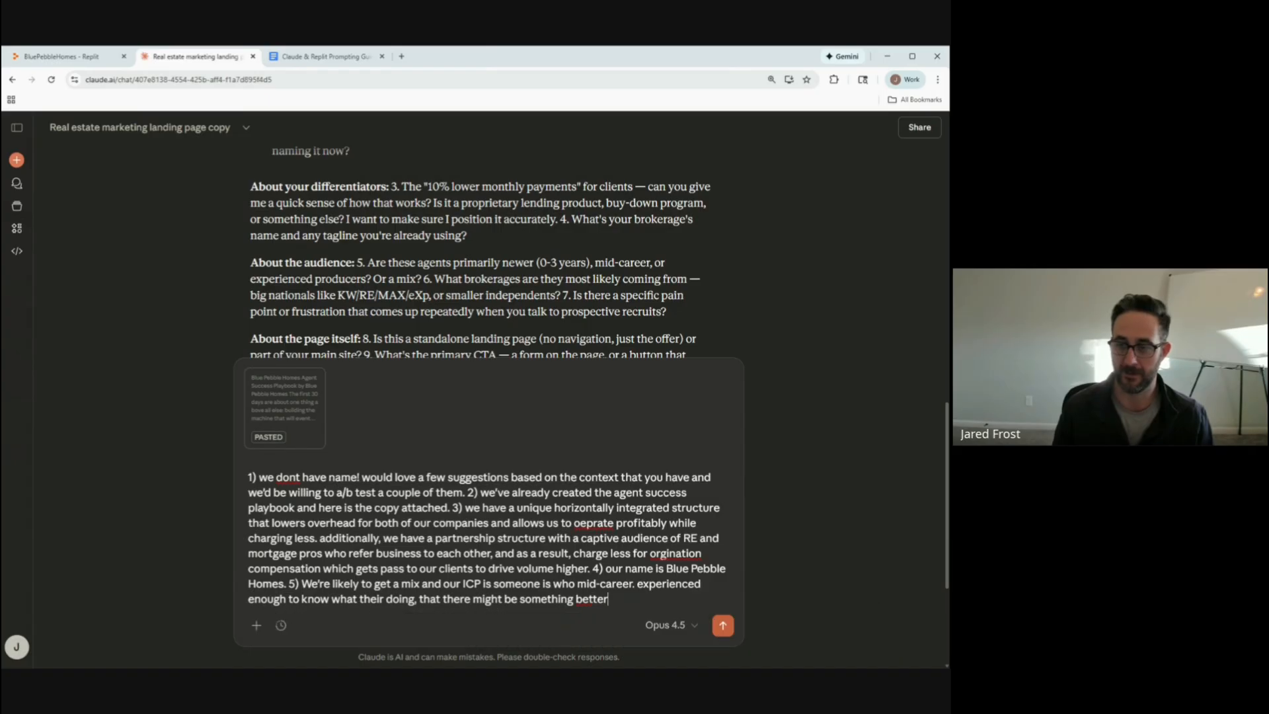
Finish answer 5 with "out there, and poeple who are less patient with taking more time to solve problems they know their existing brokerage can't fix.".
text( out there, and poeple who a)
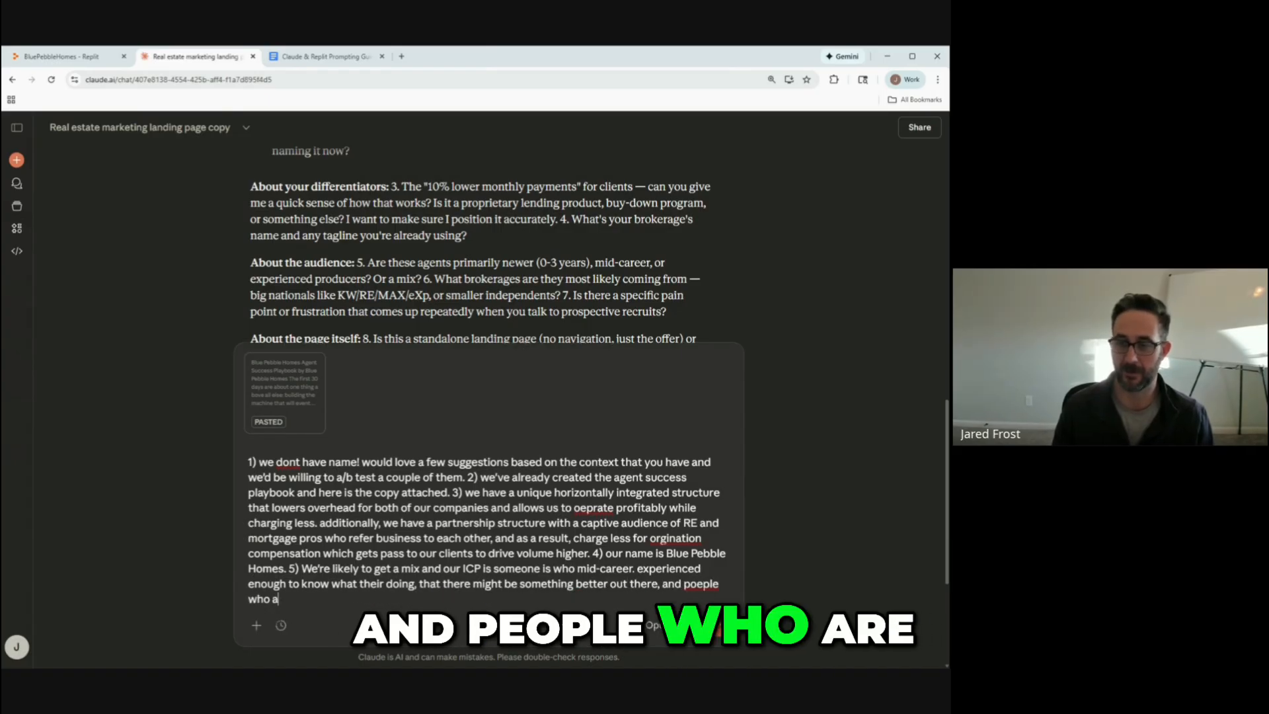
text(re less pation)
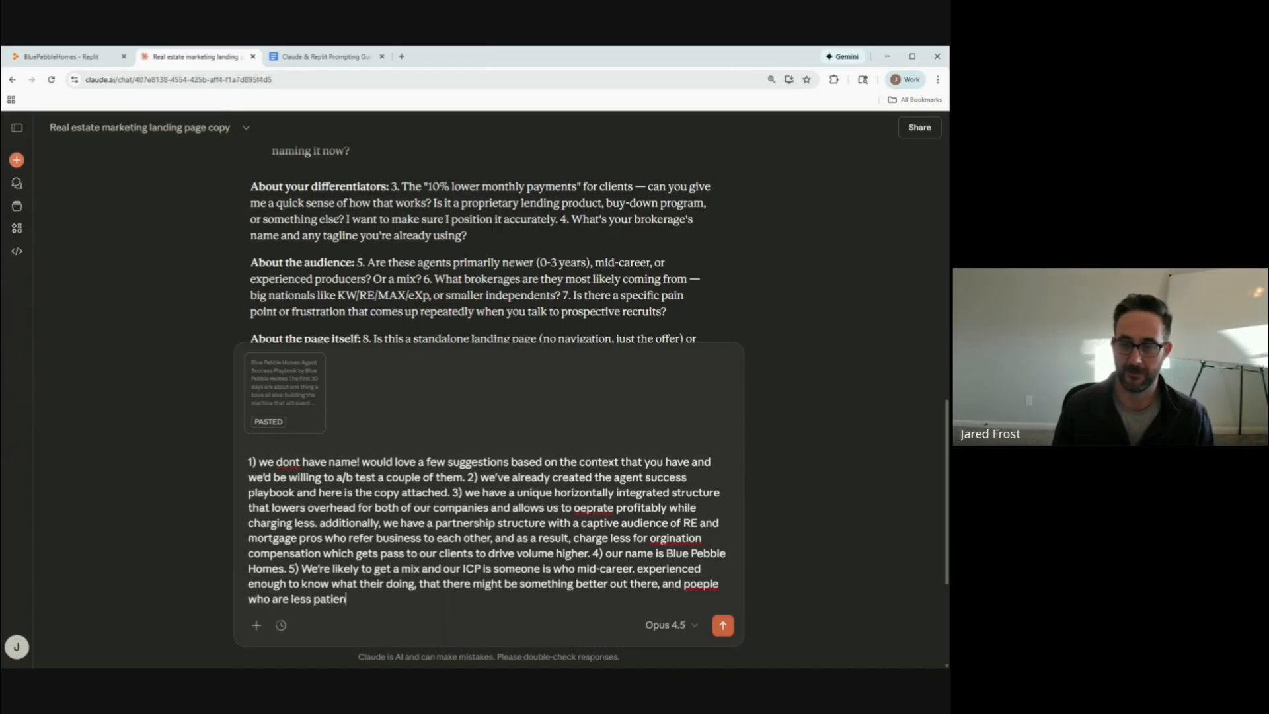
text( with take)
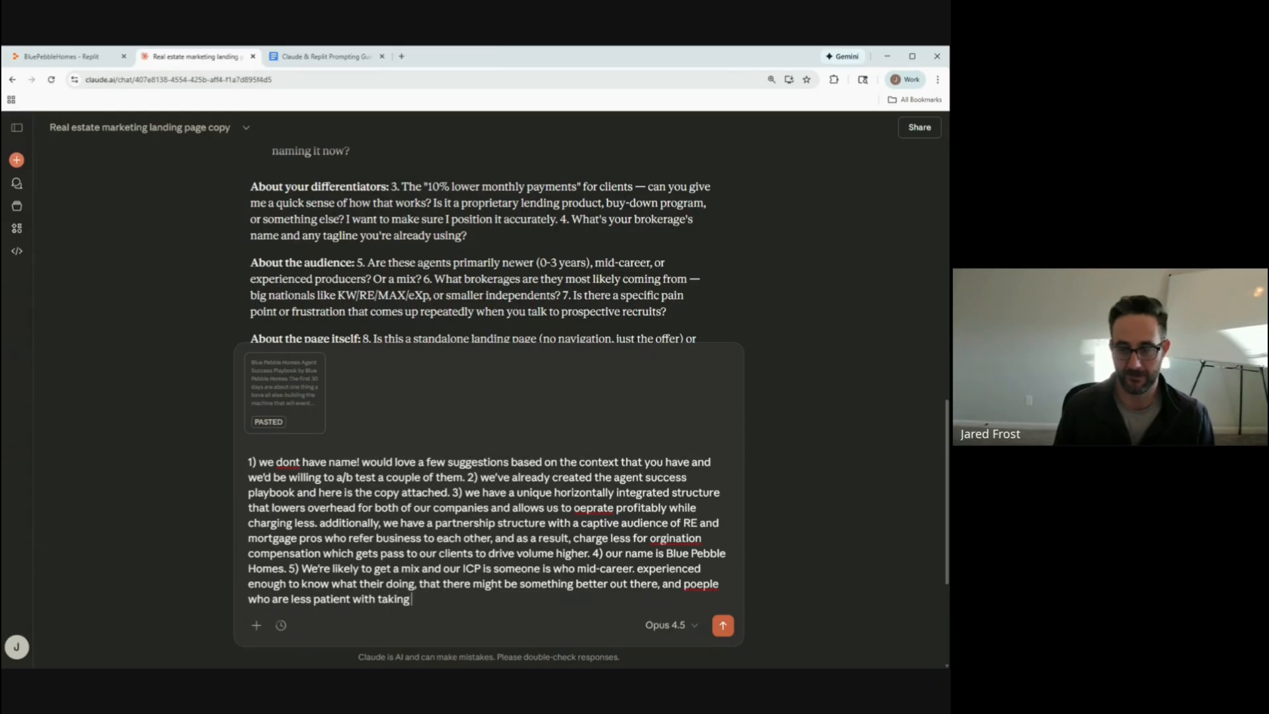
text( more time to)
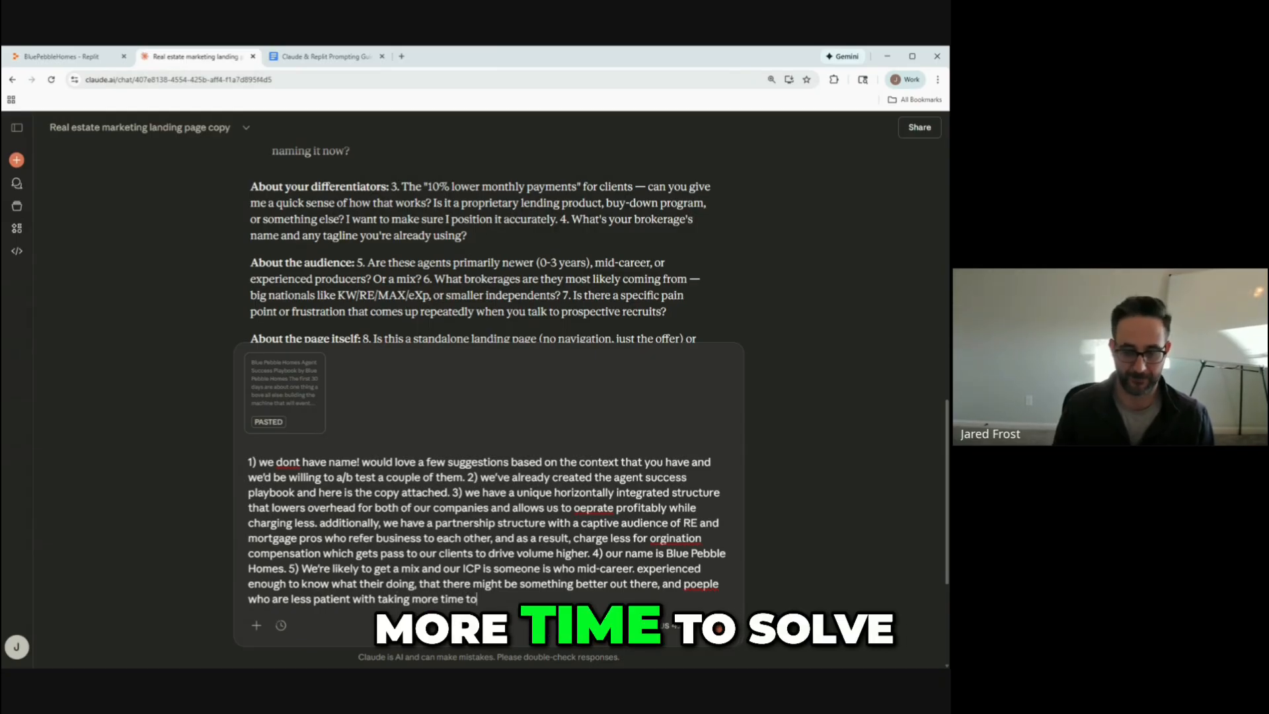
text( solve problems th)
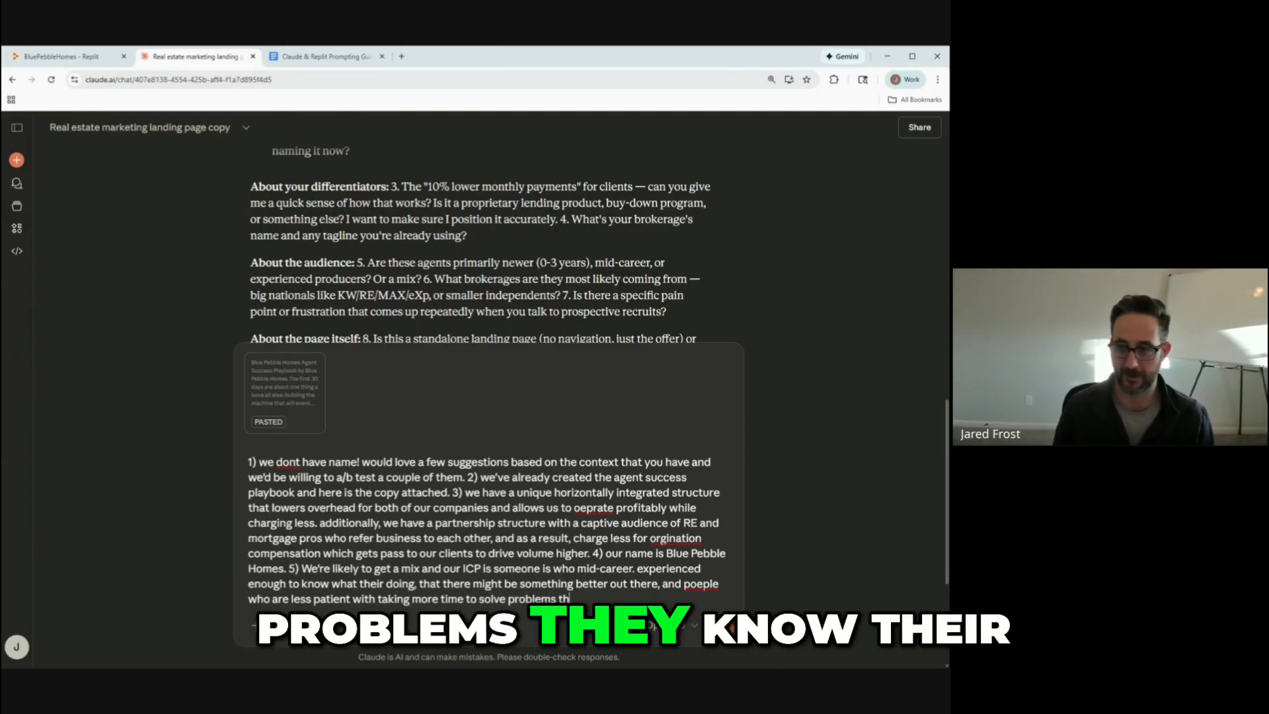
text(ey know they)
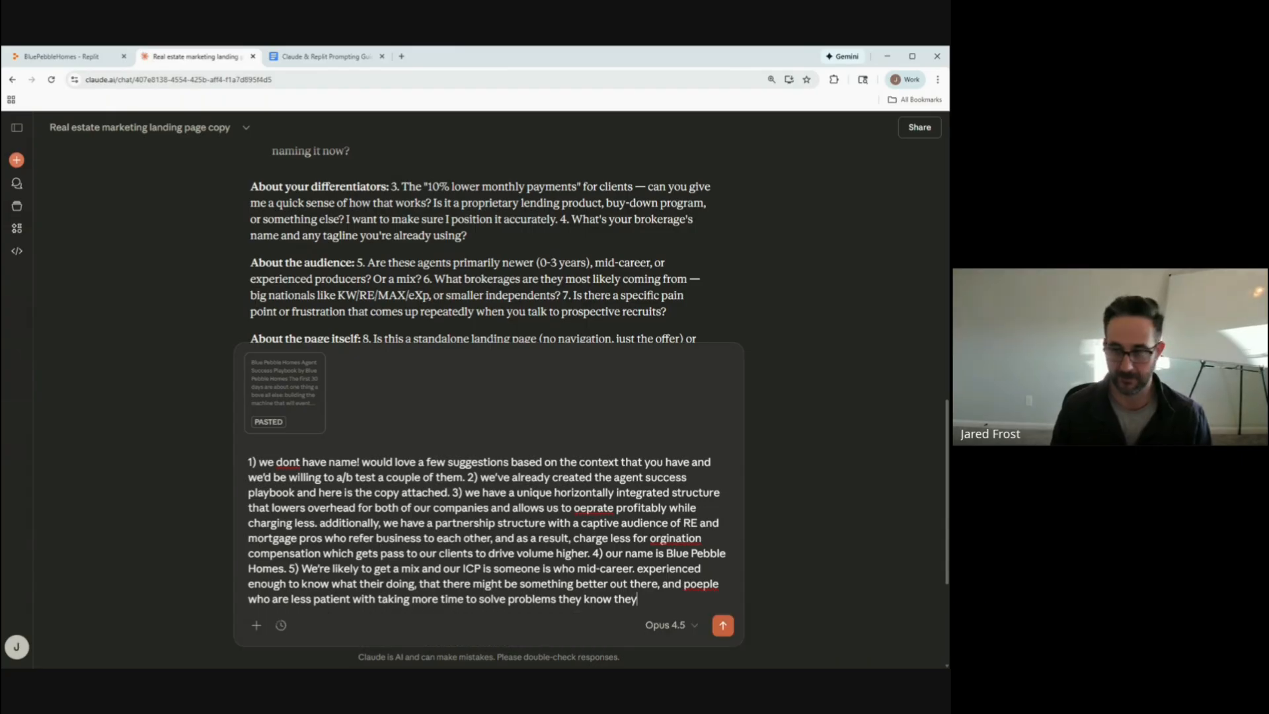
text( existing brfoke)
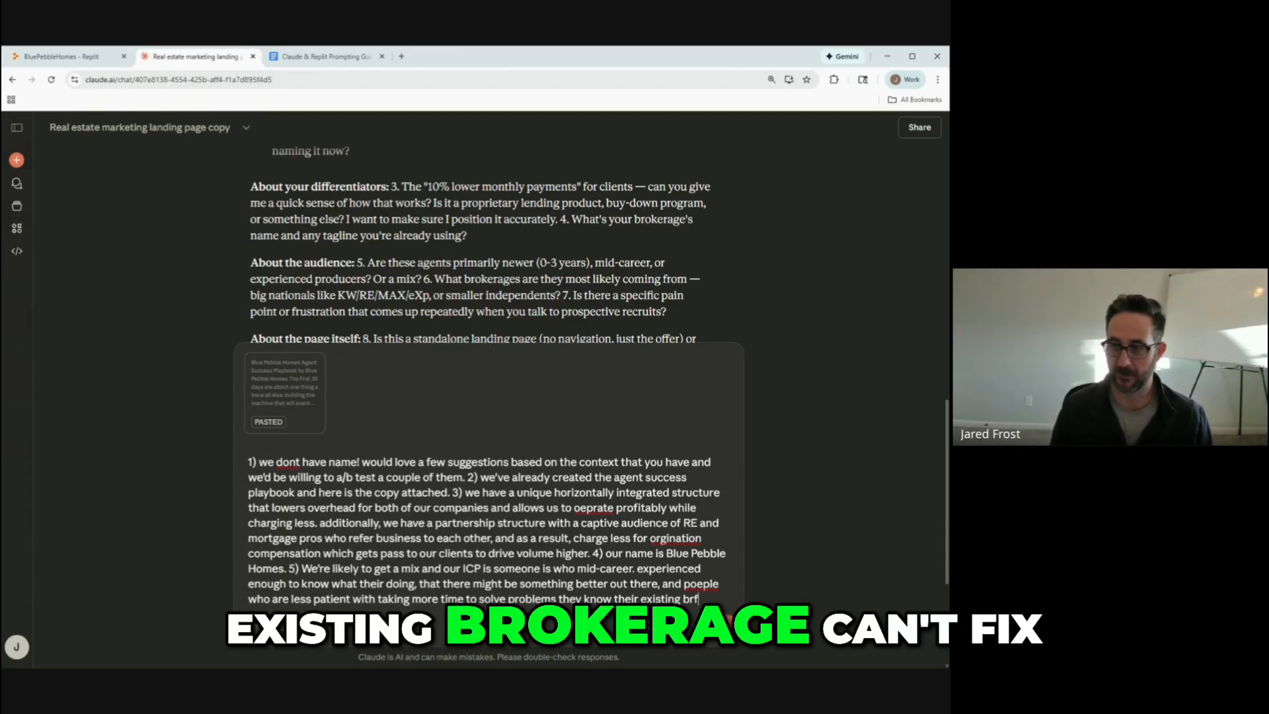
key(BackSpace)
key(BackSpace)
key(BackSpace)
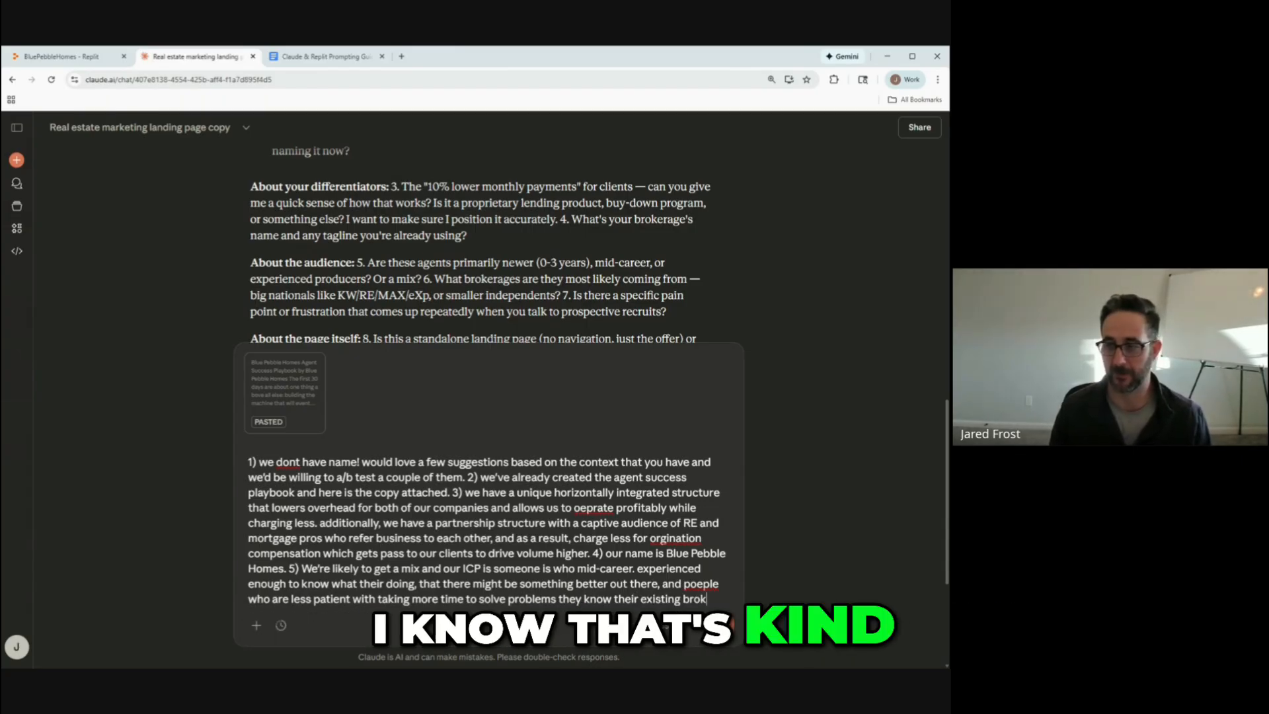
text(okerage c)
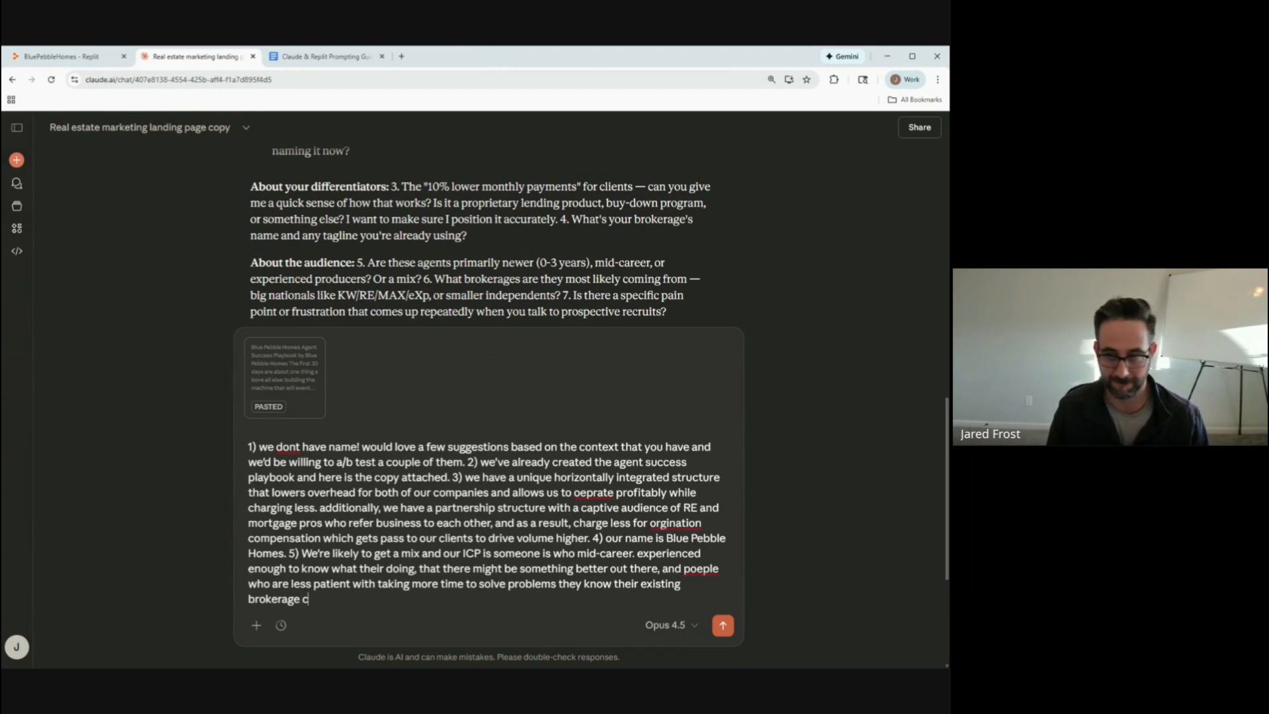
text(an't fix.)
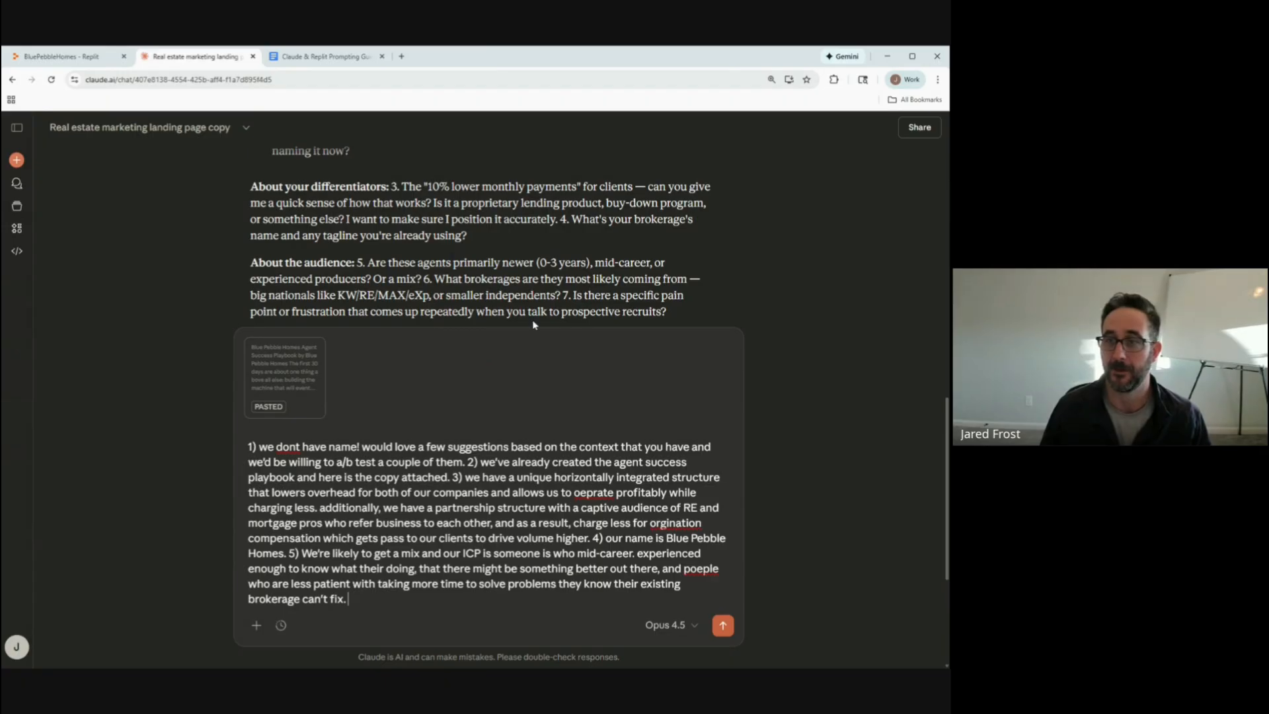
Answer question 6 with "most likely, EXP, KW, Compass, small independents who don't provide any support." and add the number for answer 7.
text() most likely,)
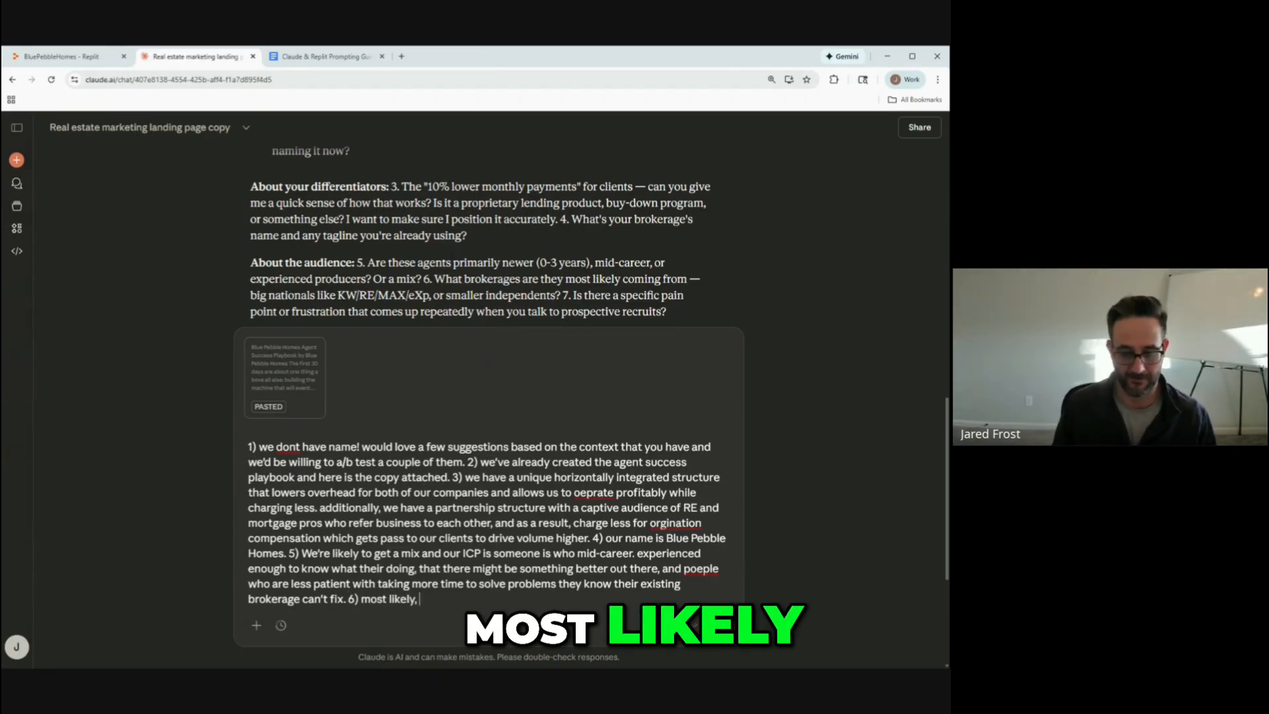
text( EXP, KW)
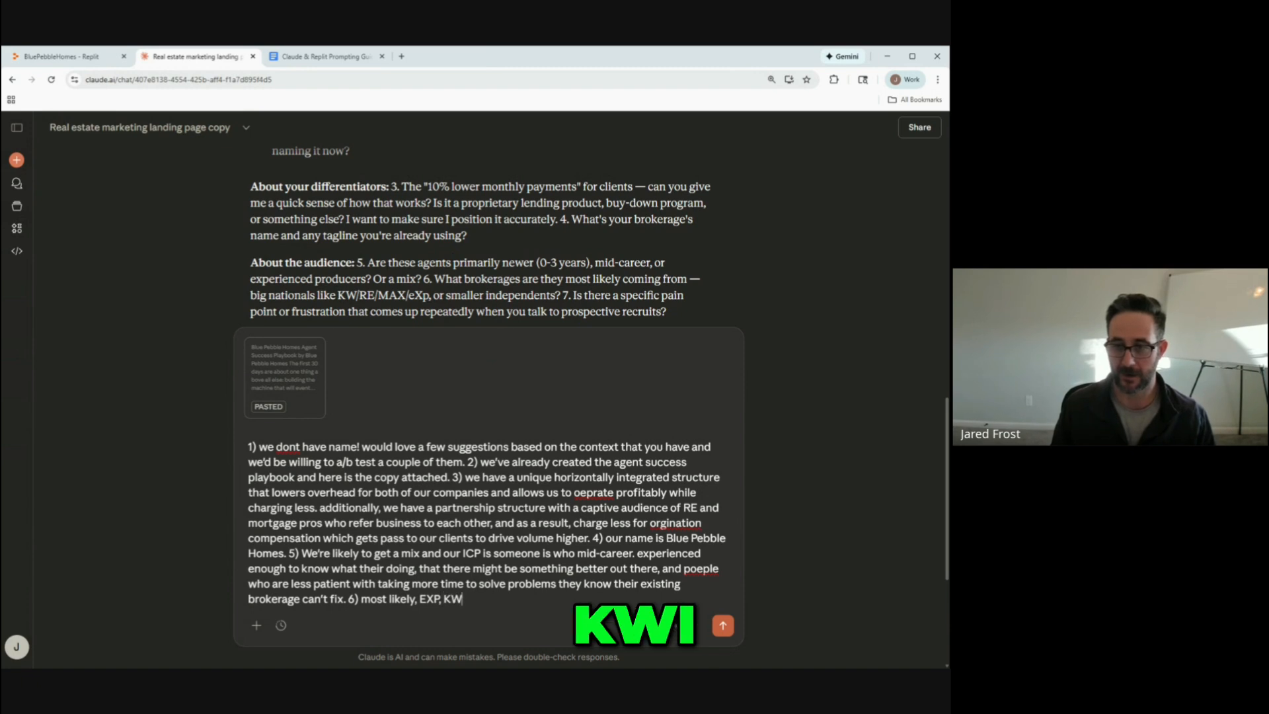
text(, Compass,)
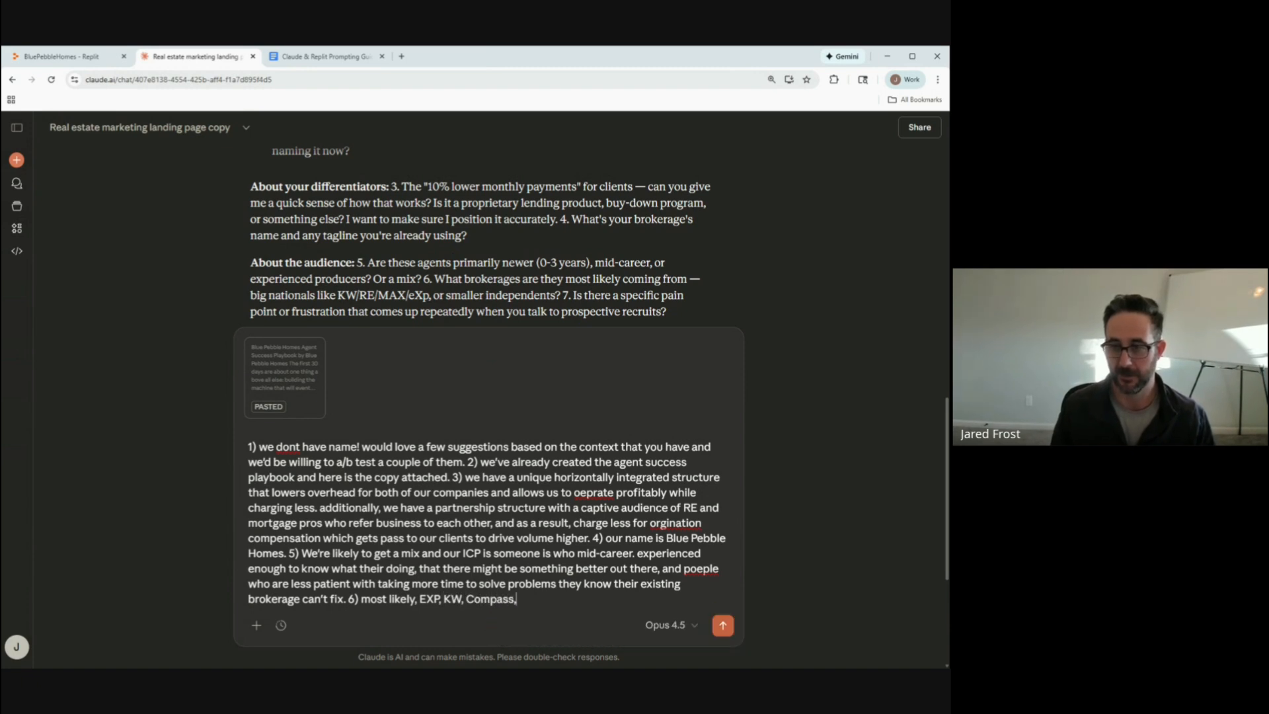
text( small inde)
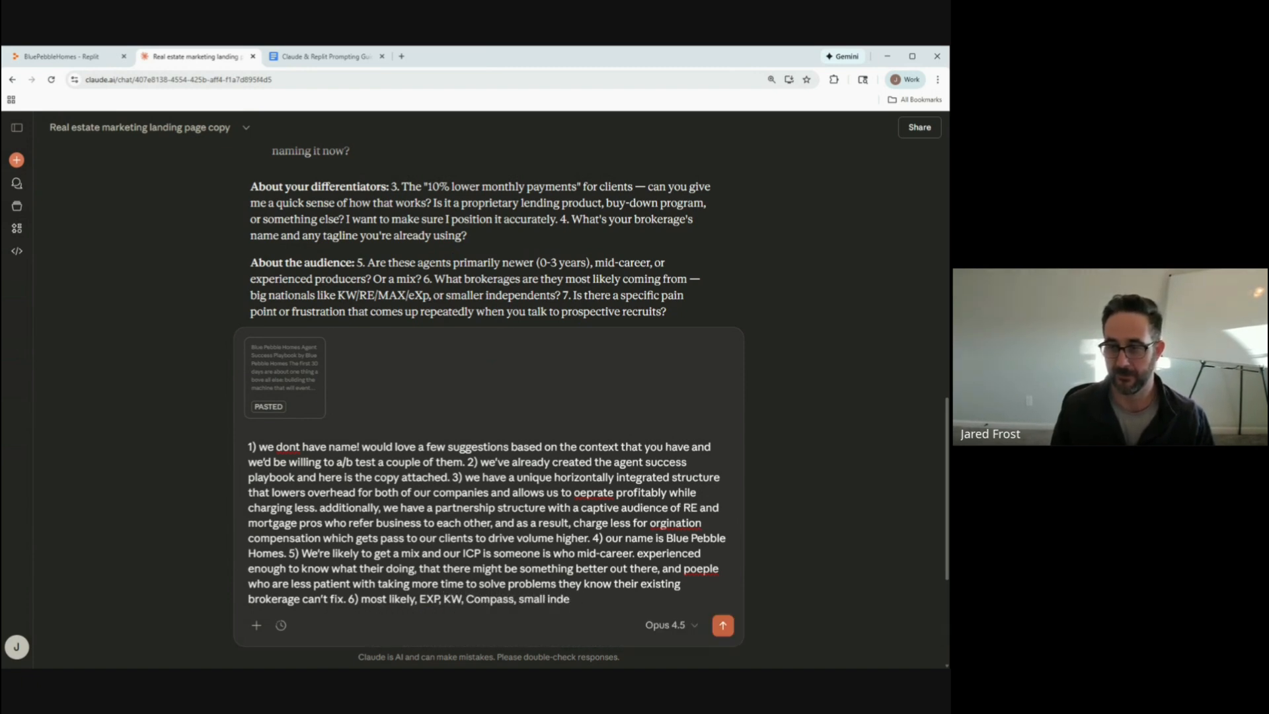
text(pendents who don't p)
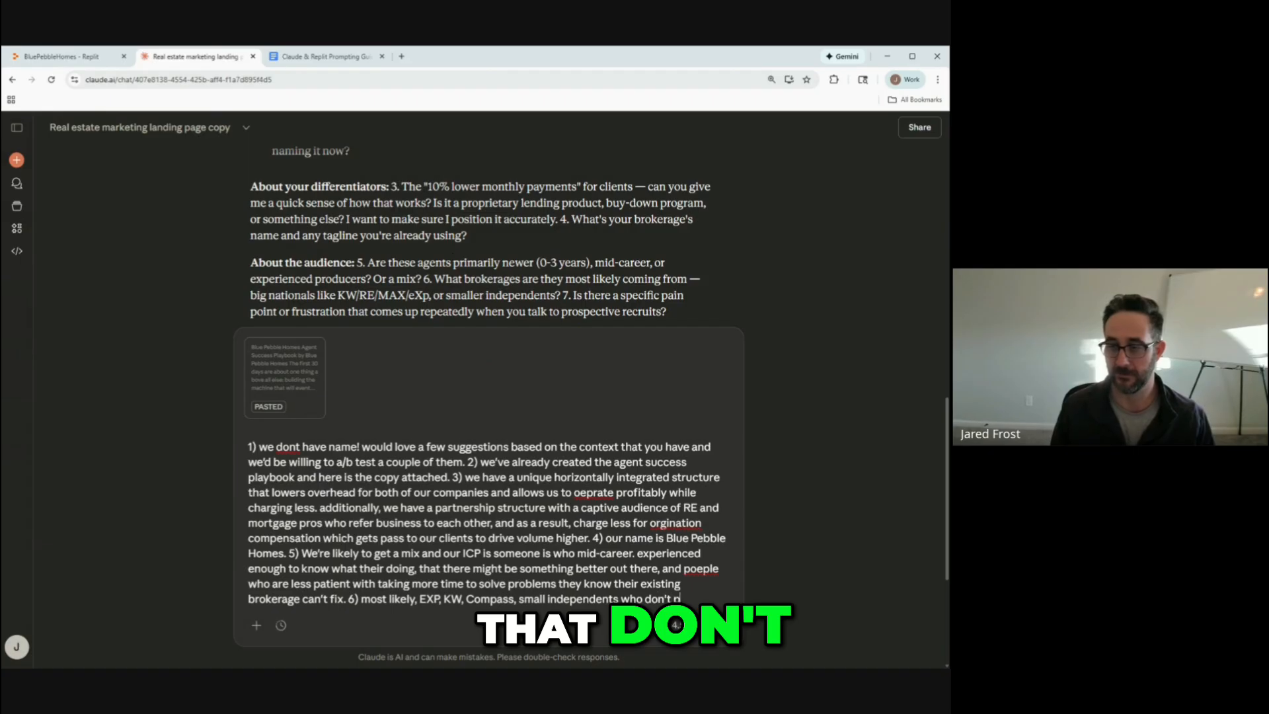
text(rovide any sugg)
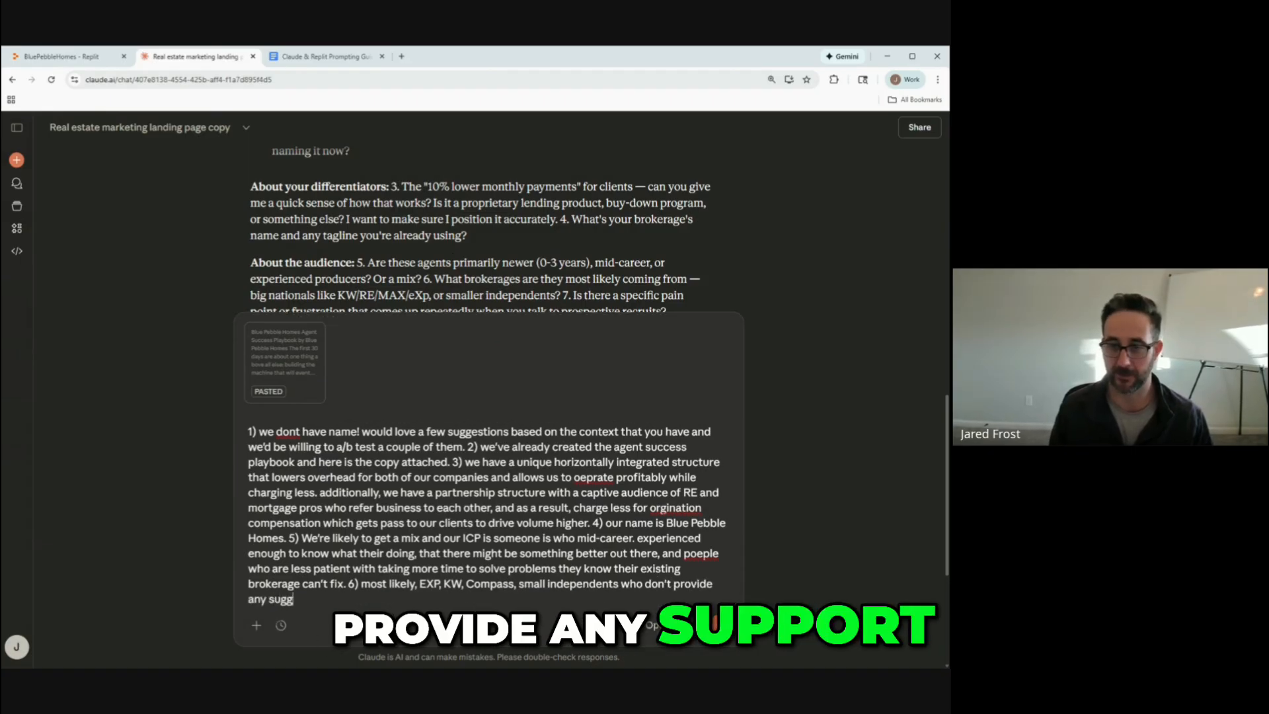
key(BackSpace)
key(BackSpace)
text(pport. 7))
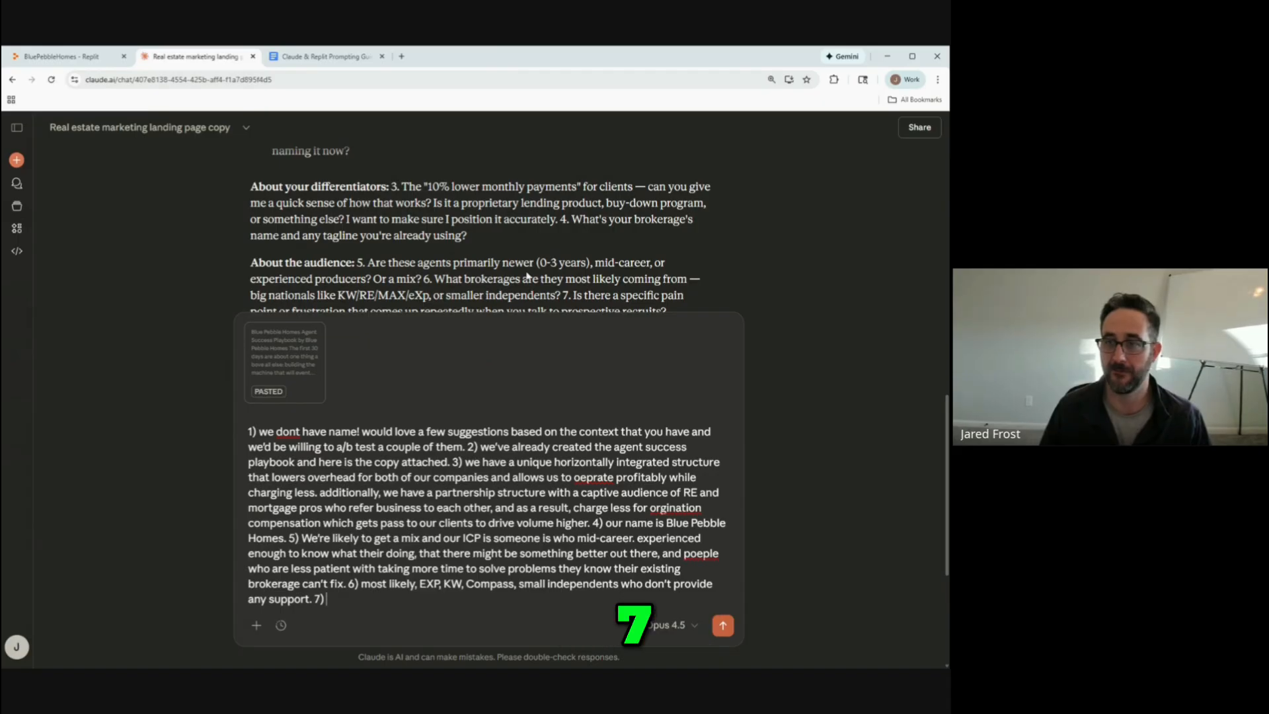
Answer question 7 with "Yes, the pain point is that people want to grow and they dont have tools or resources to help them get there.".
scroll(549, 270, down, 1)
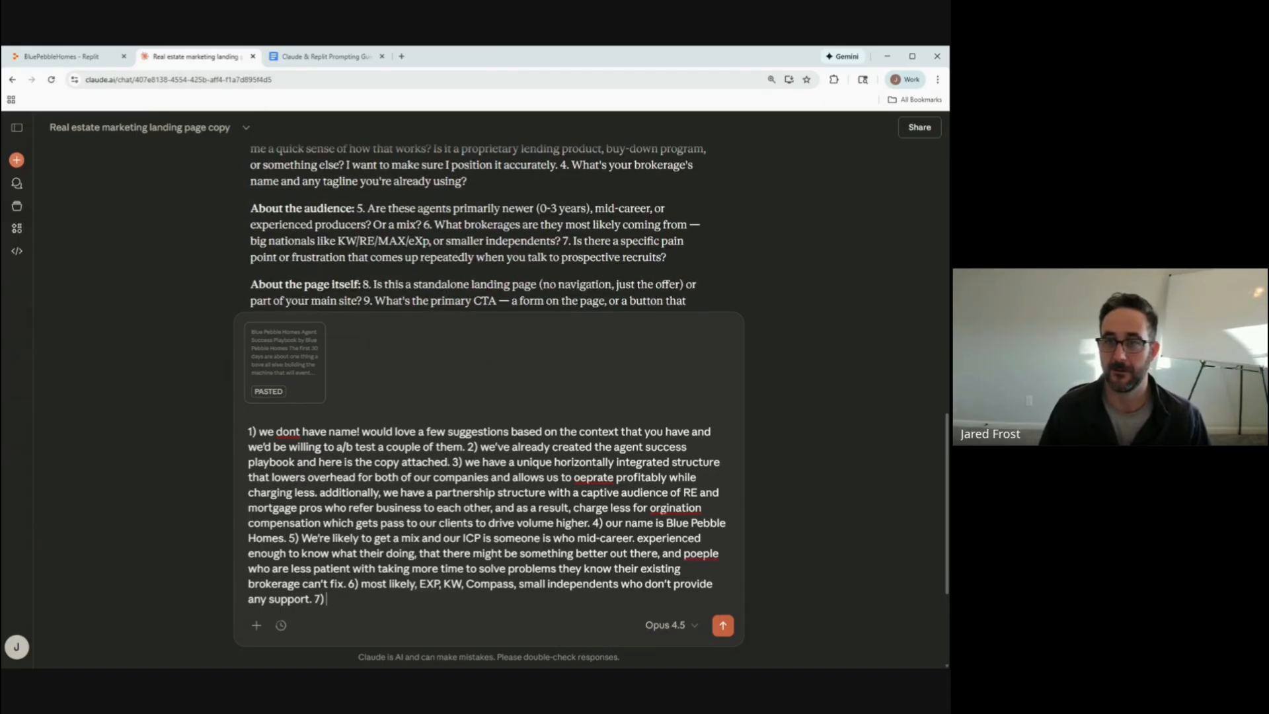
text(7) Yes, t)
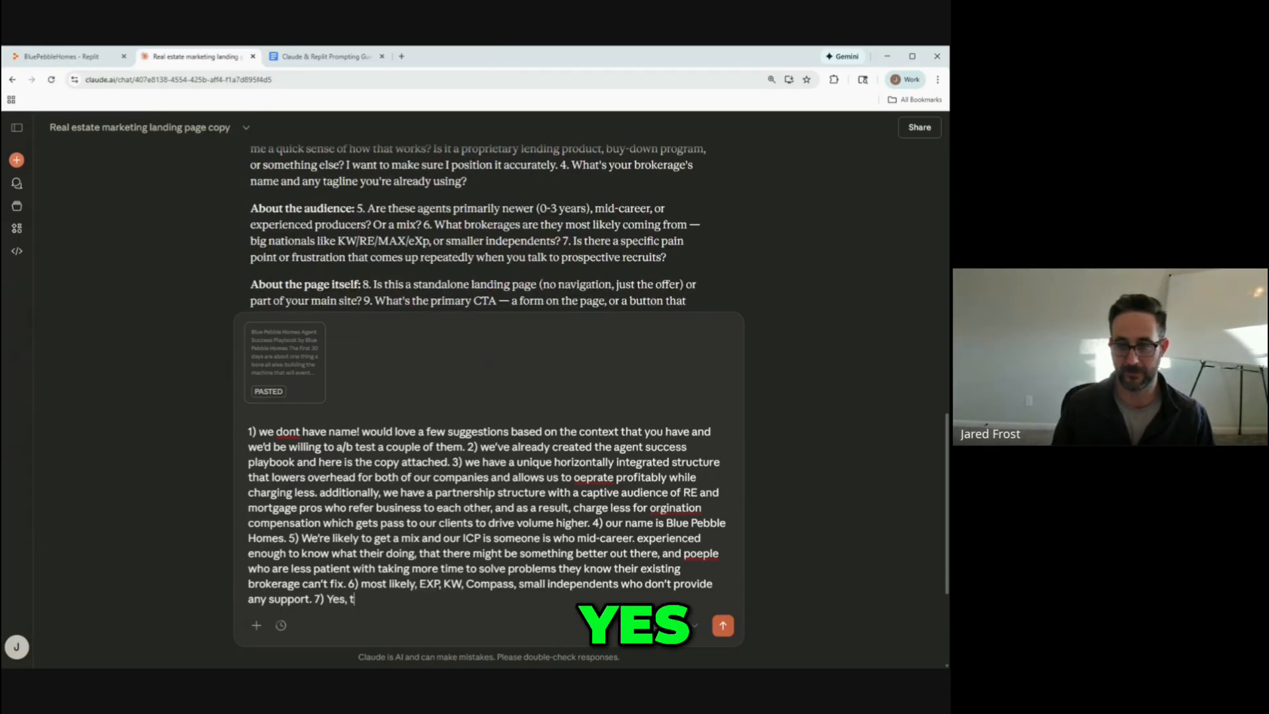
text(he pain point is that)
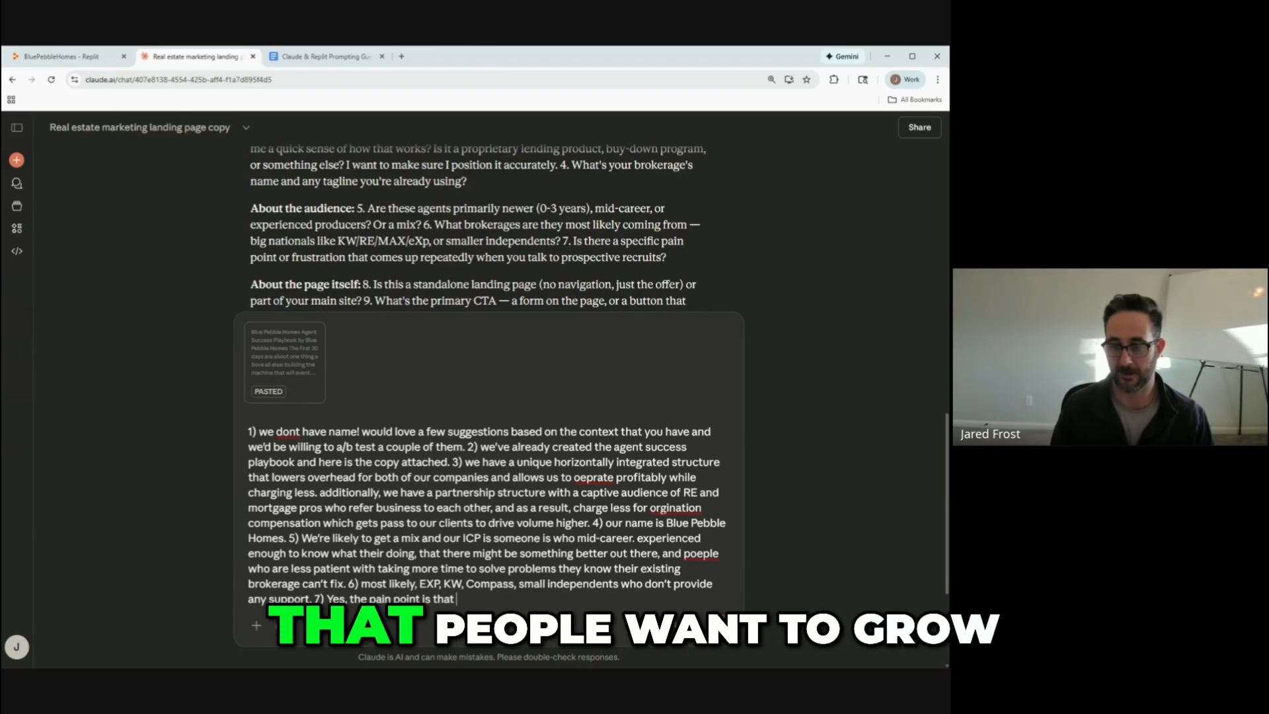
text( people want to gr)
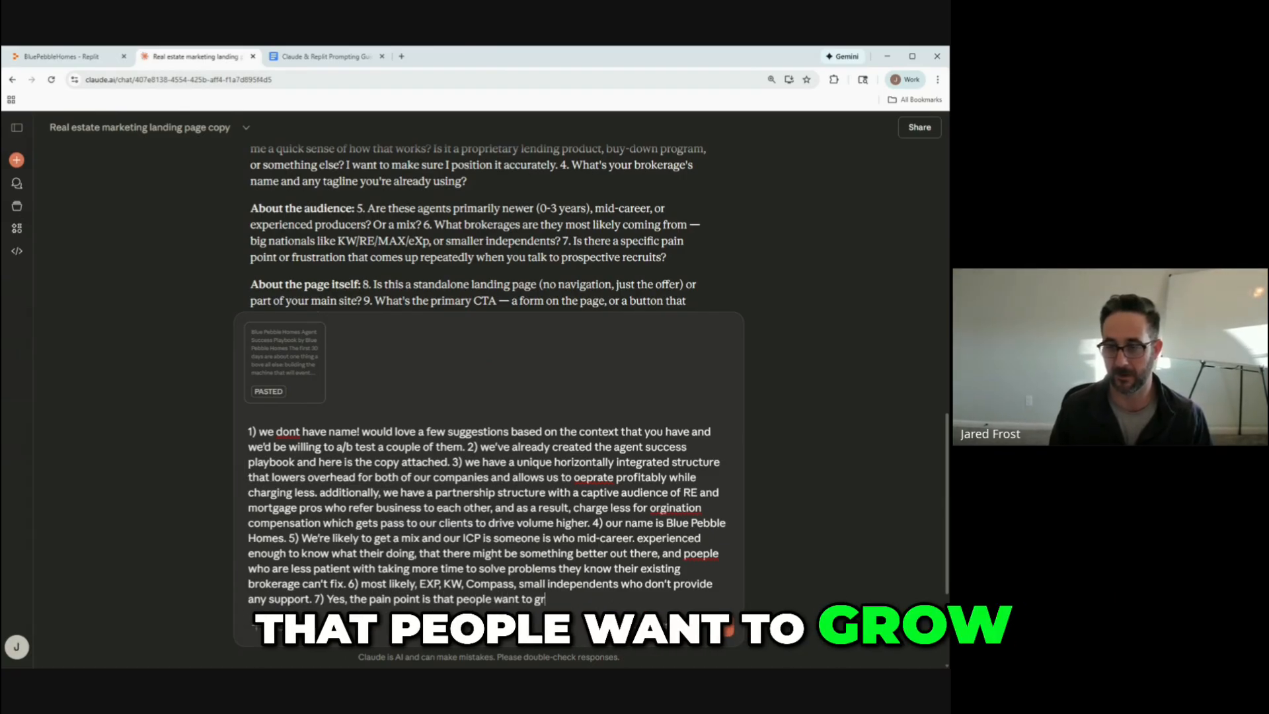
text(ow and they dont)
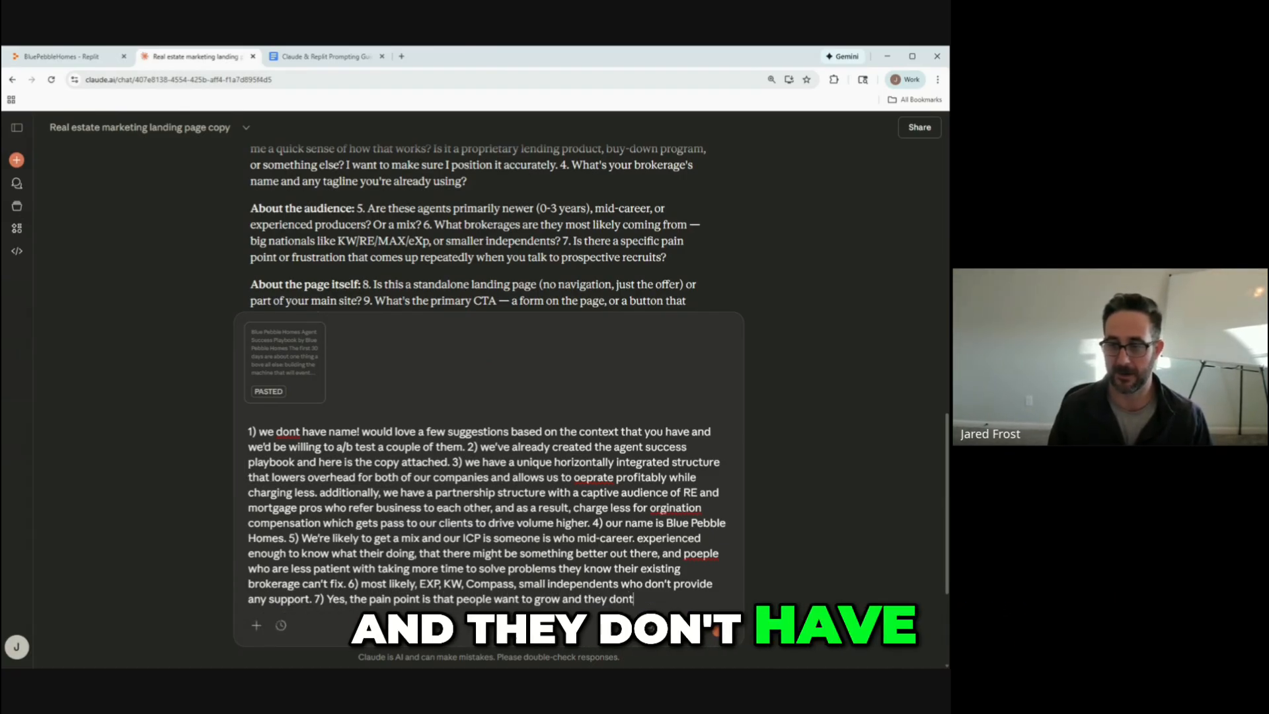
text( have tools or reso)
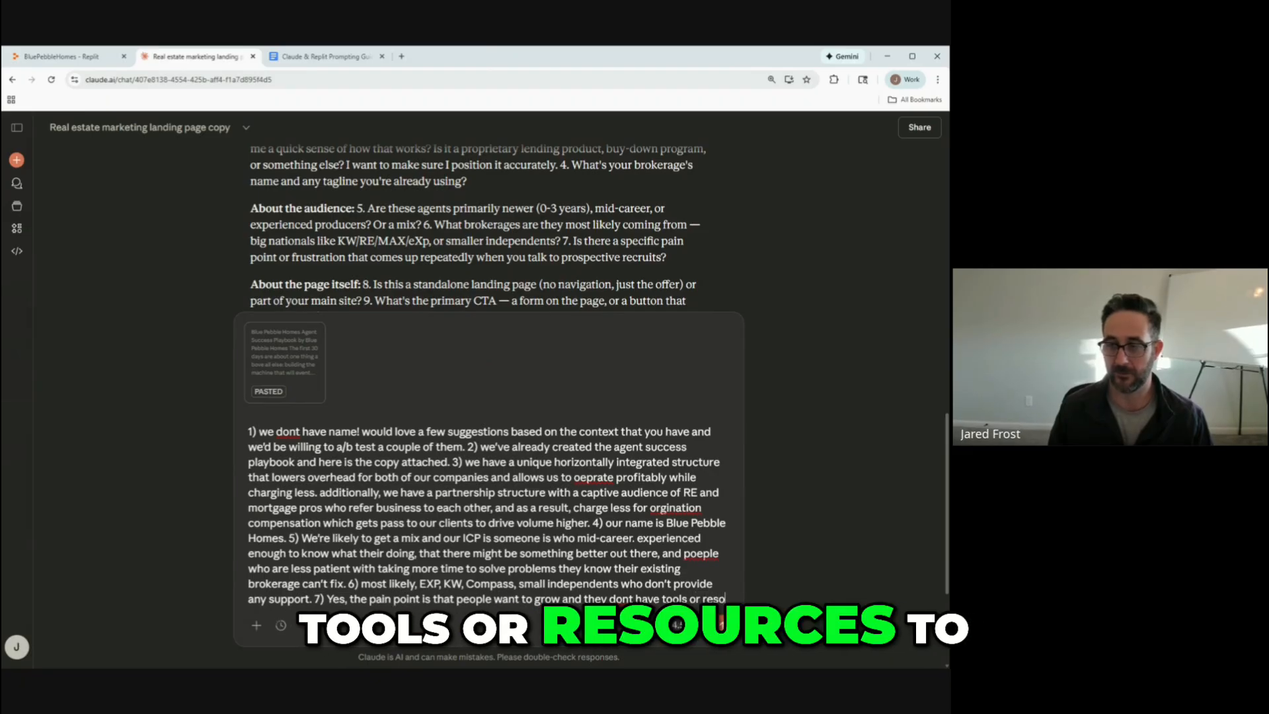
text(urces to help them get their)
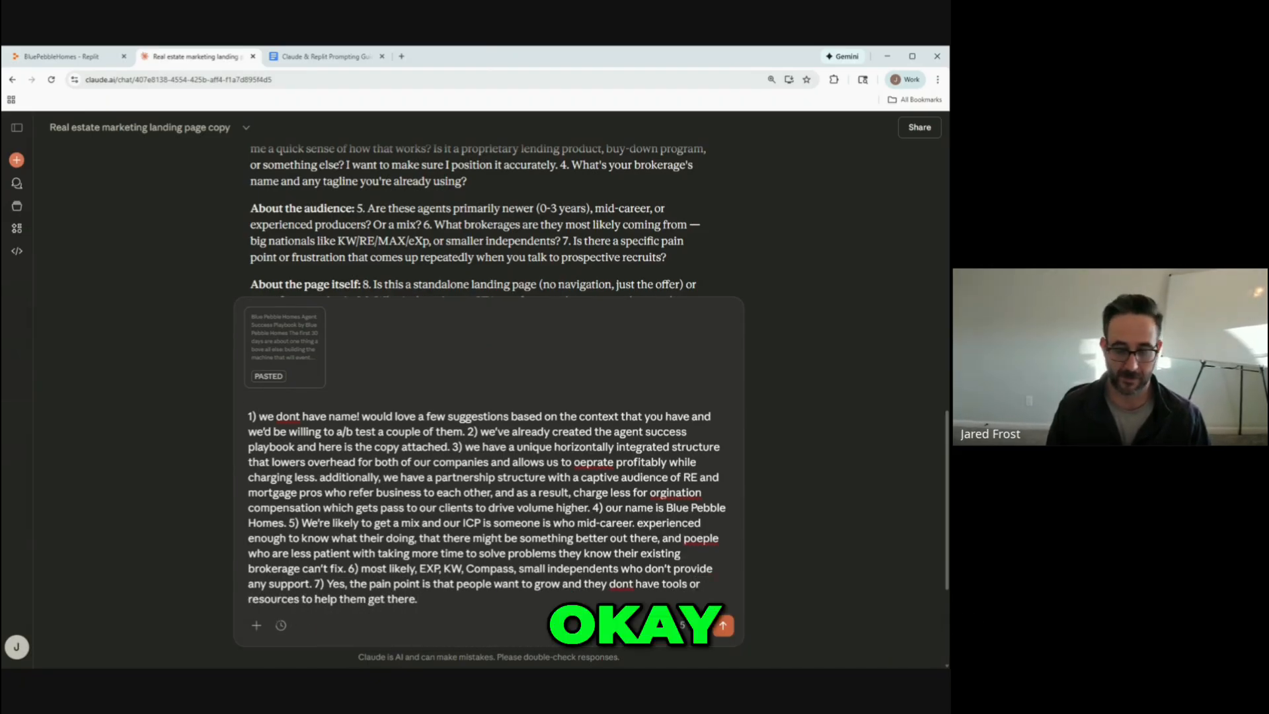
Begin answer 8 with "this will be a standalone landing page that is built on our replit app but does".
scroll(504, 216, down, 2)
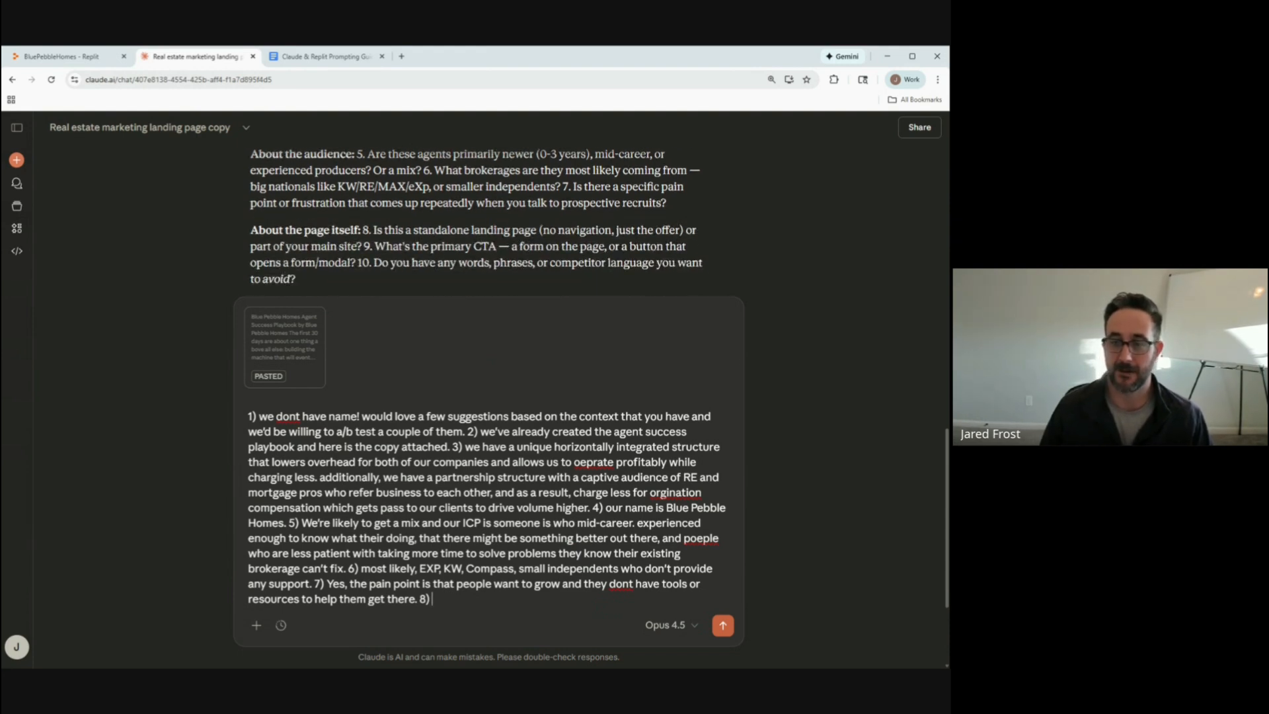
text(this will be a st)
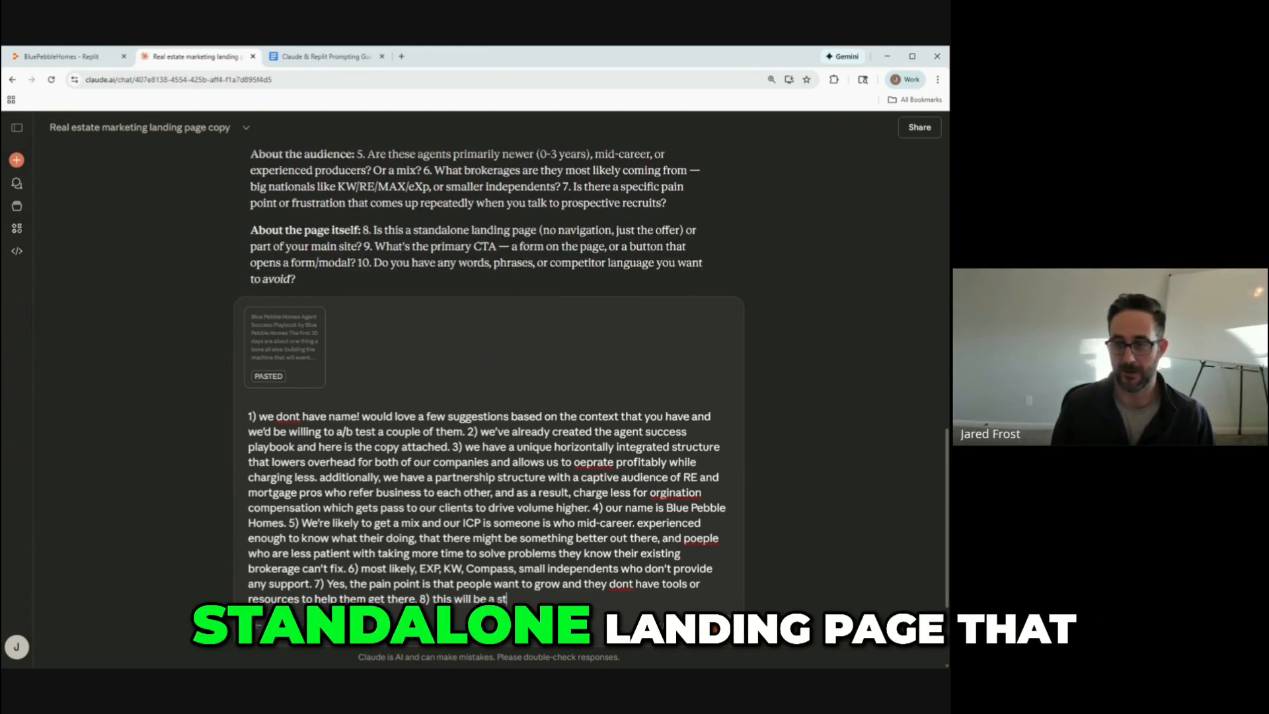
text(andalone landing )
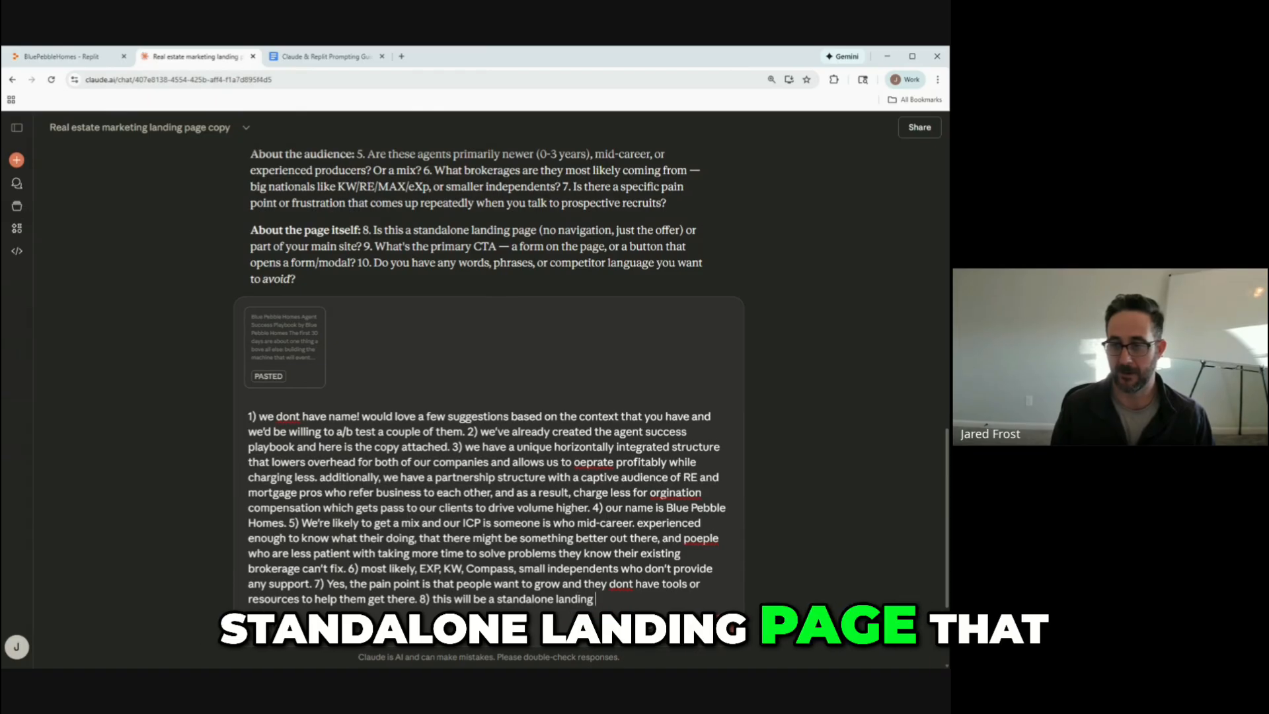
text(page that is built)
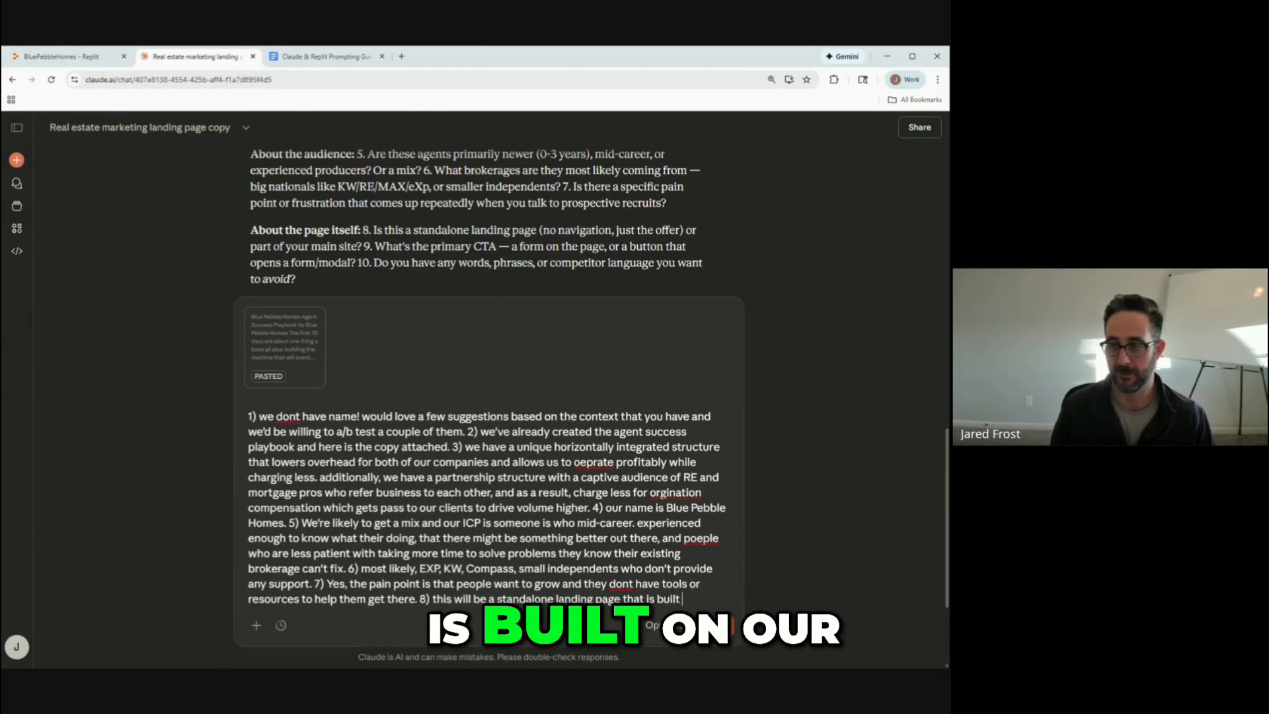
text( on our rep)
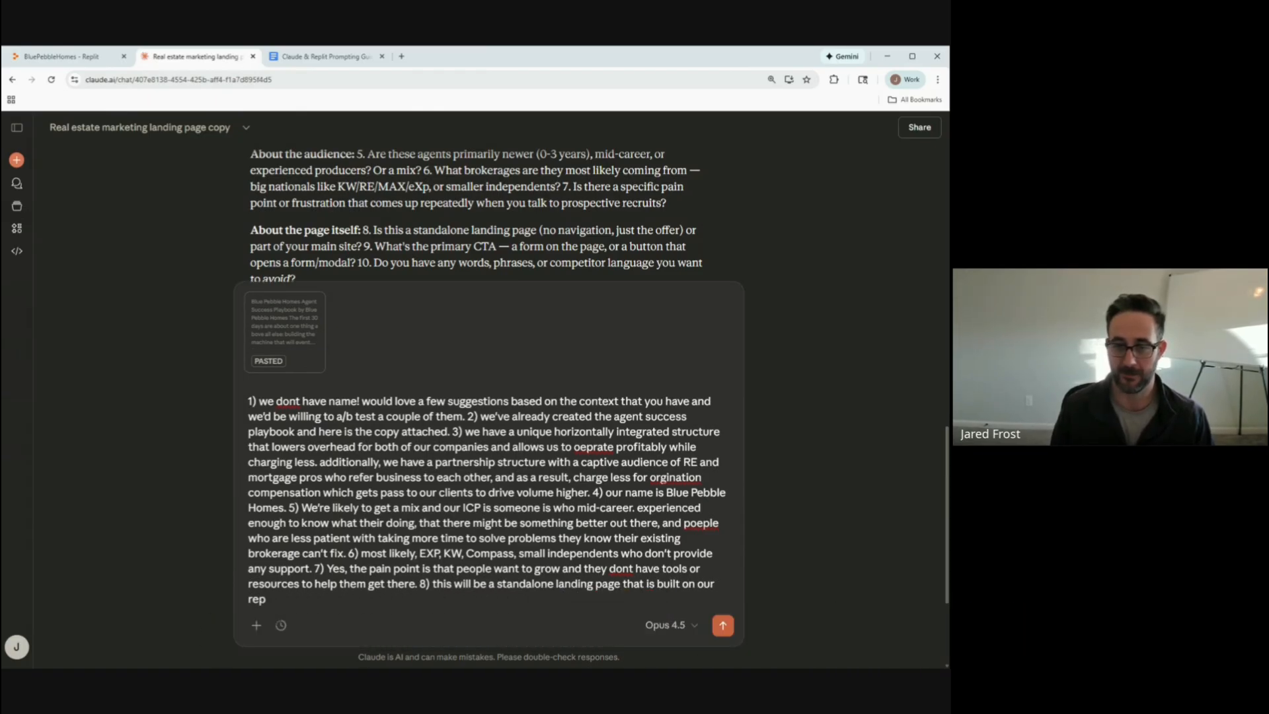
text(lit app)
text(es)
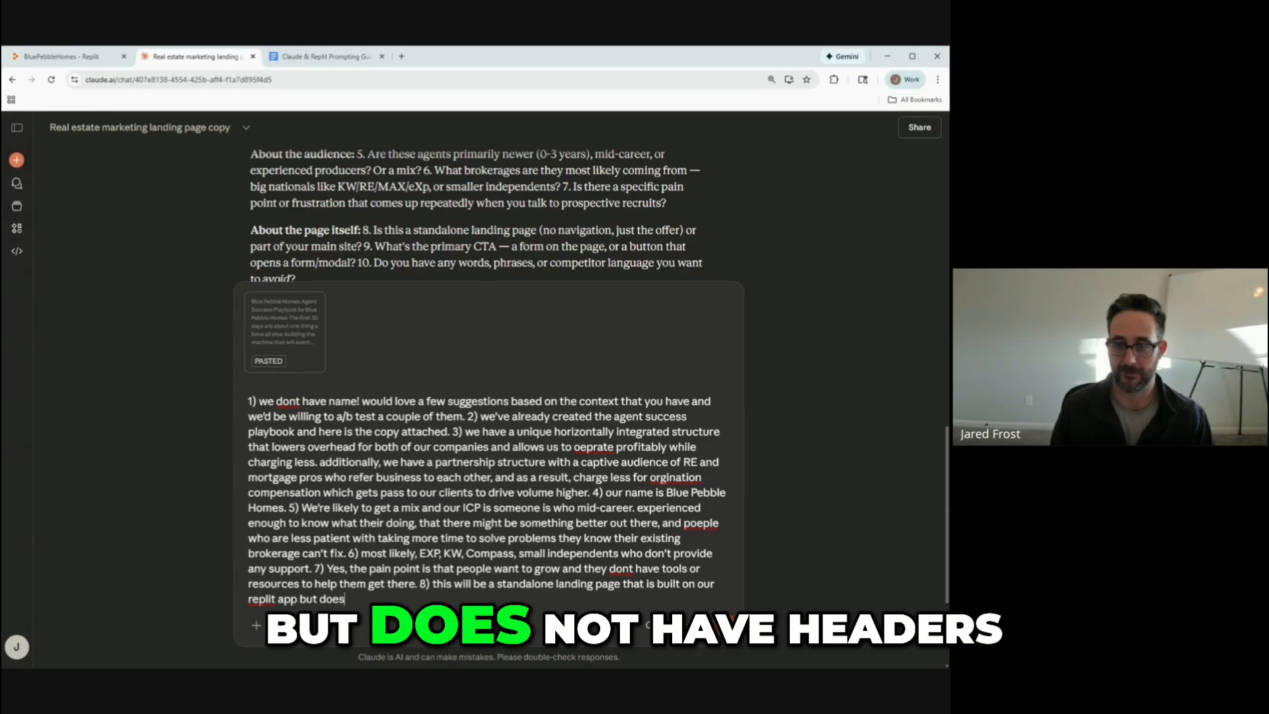
Finish answer 8 with "not have headers or footer to link back to the main site.".
text( not have hea)
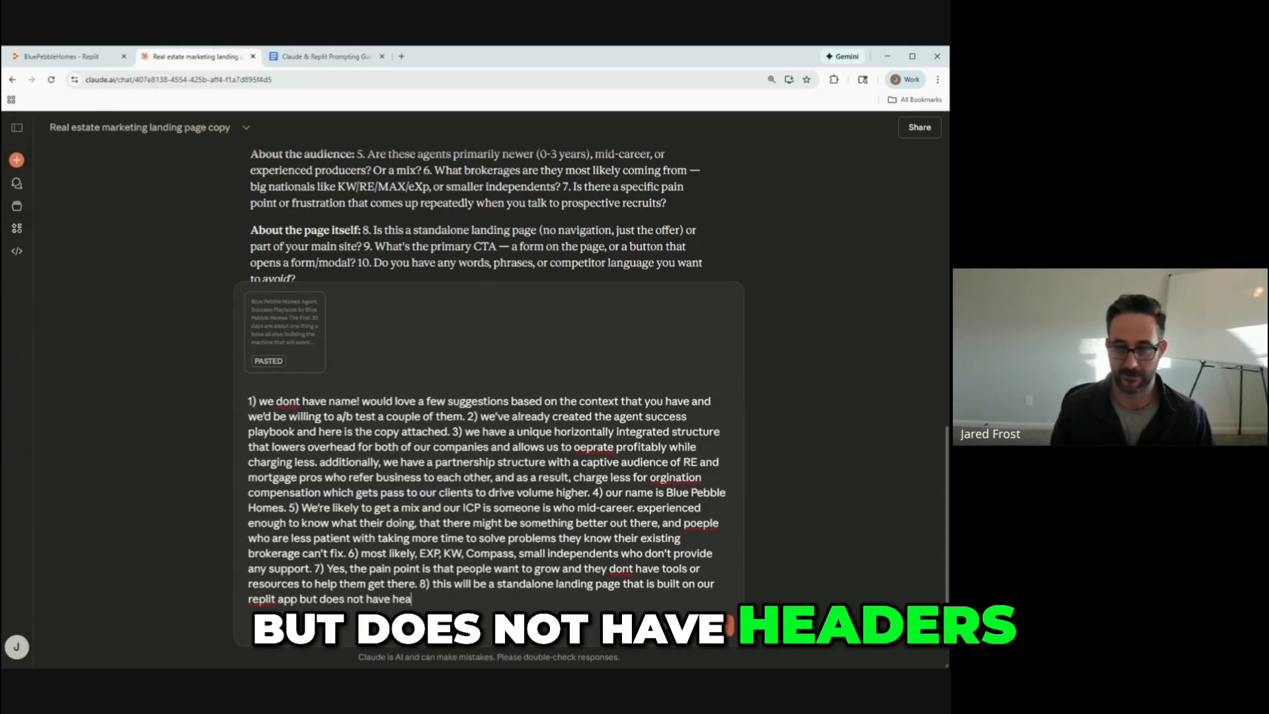
text(ders or footes to)
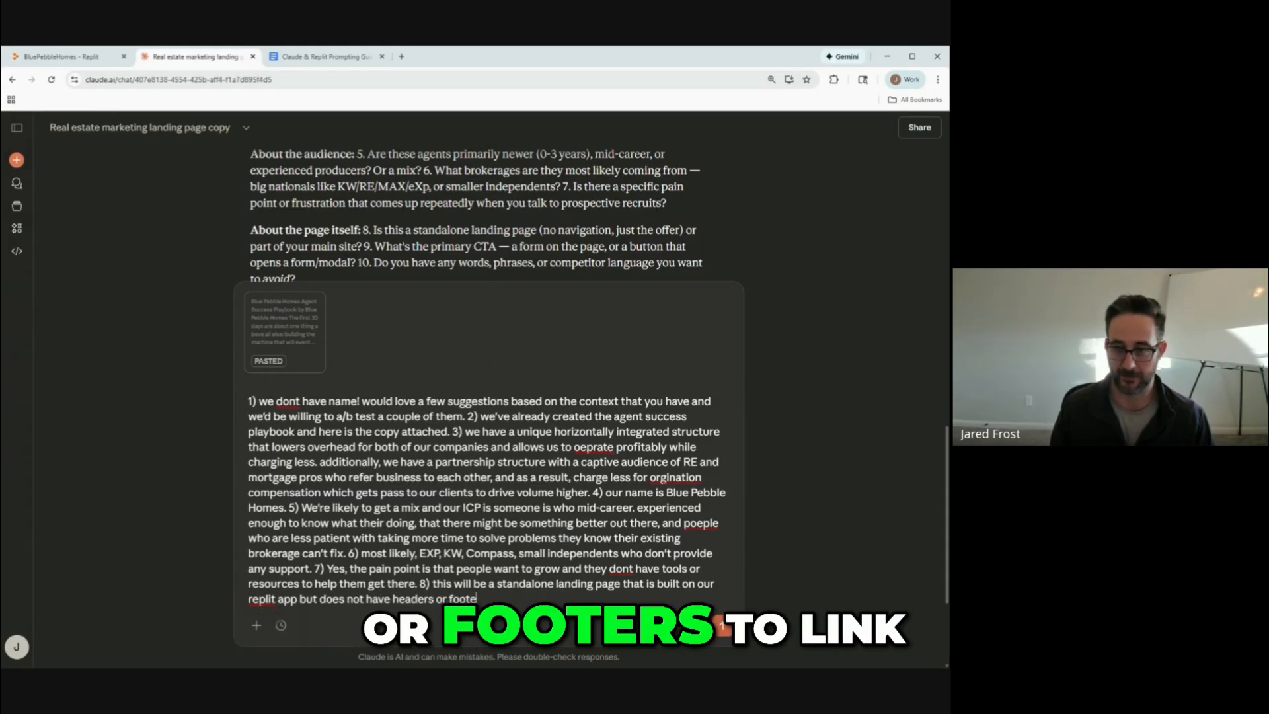
key(BackSpace)
key(BackSpace)
key(BackSpace)
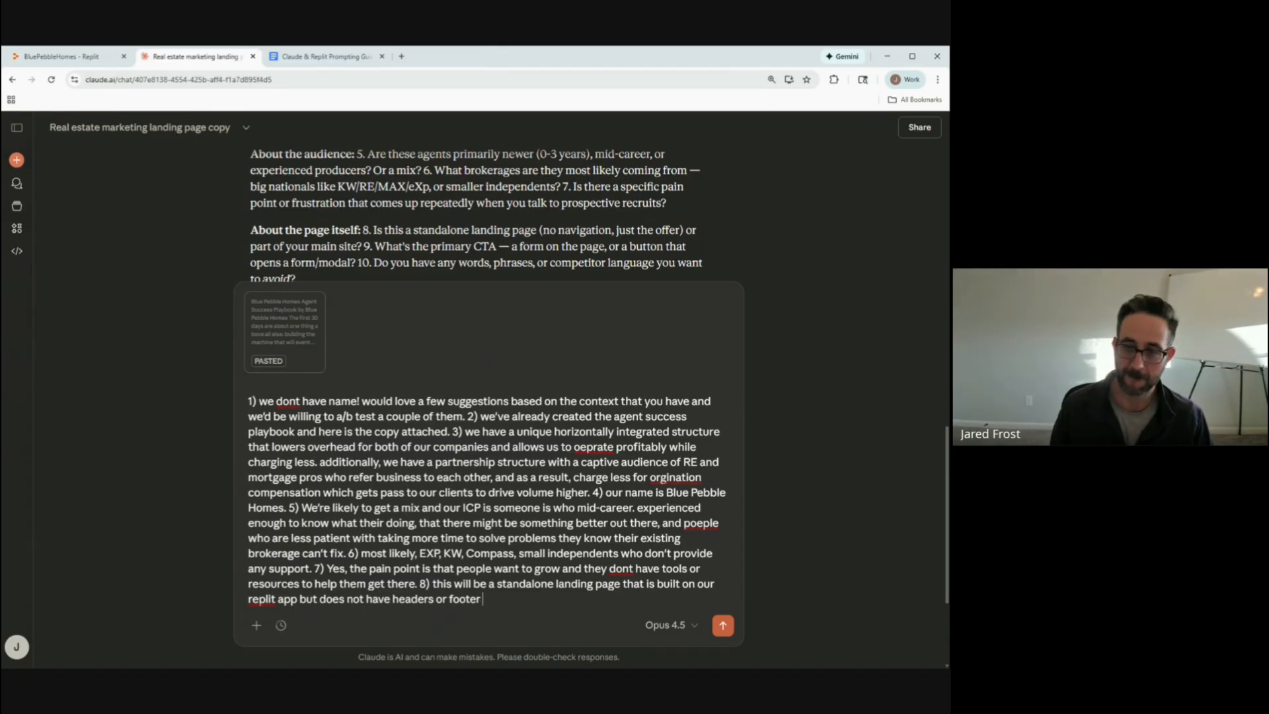
text(to link back to he)
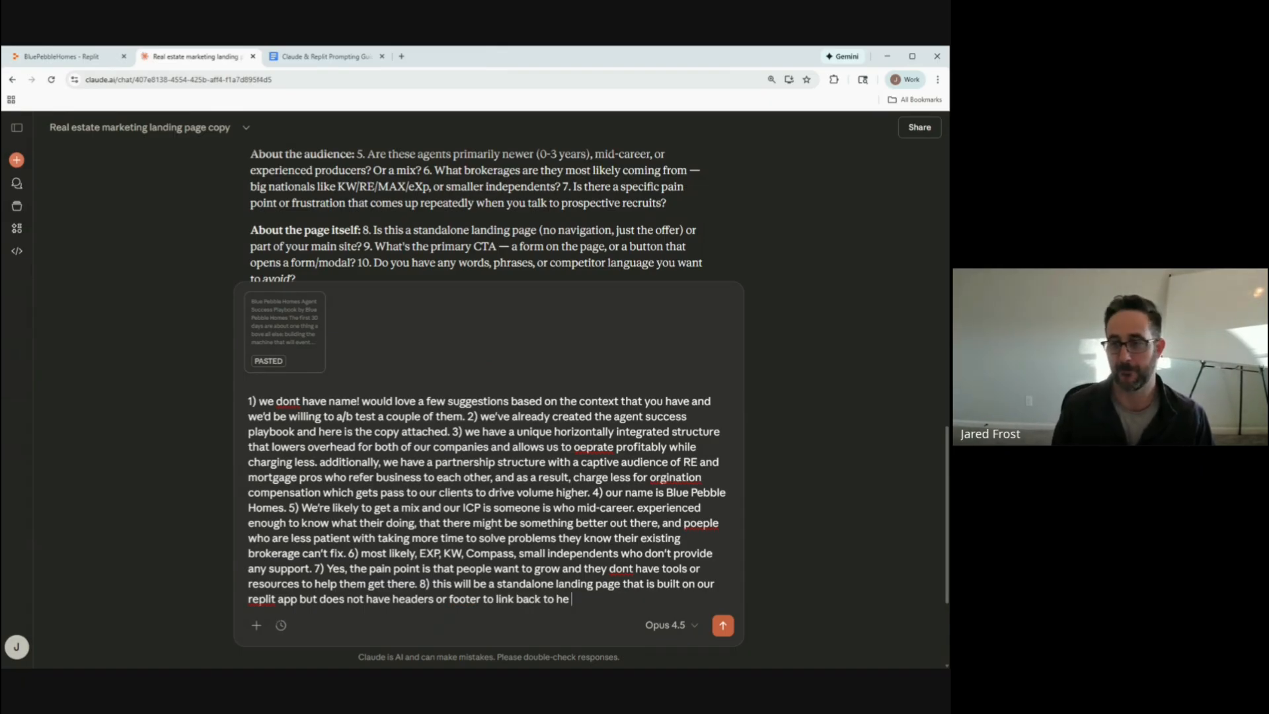
key(BackSpace)
key(BackSpace)
text(the main site.)
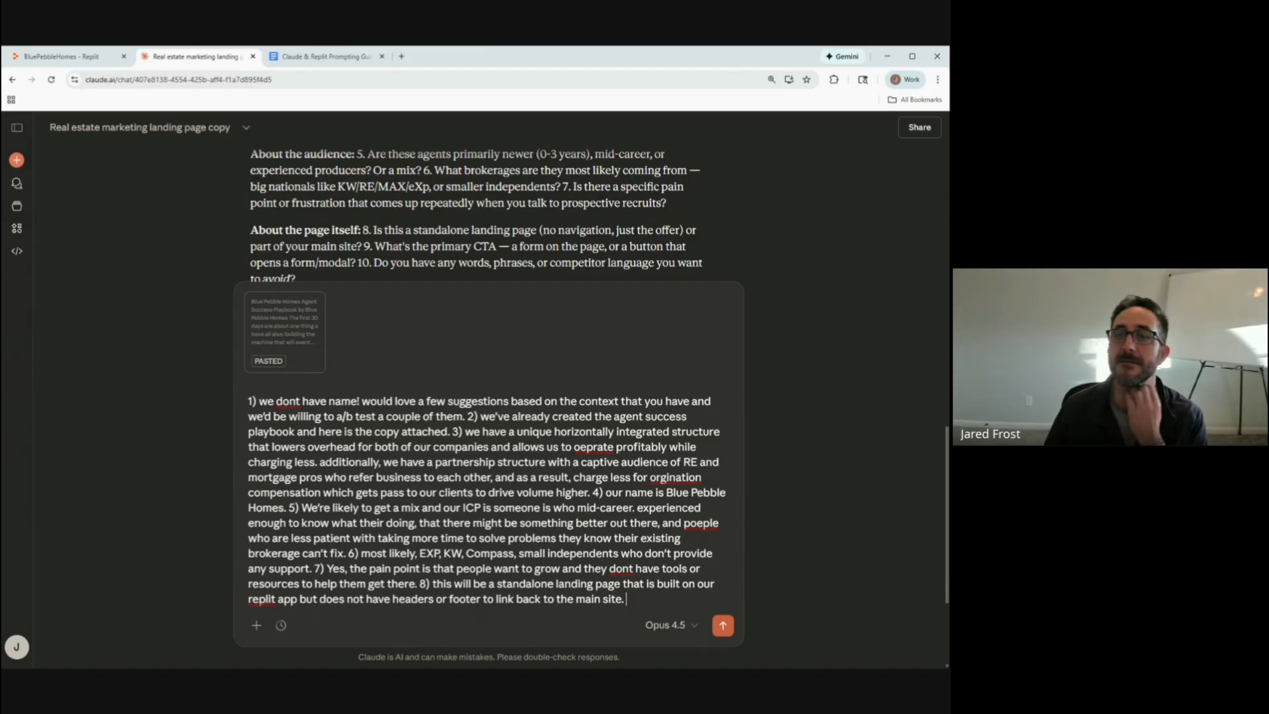
Begin answer 9 with "primary cta will be a form fill to input their info and then get access to the package".
mouse_move(266, 302)
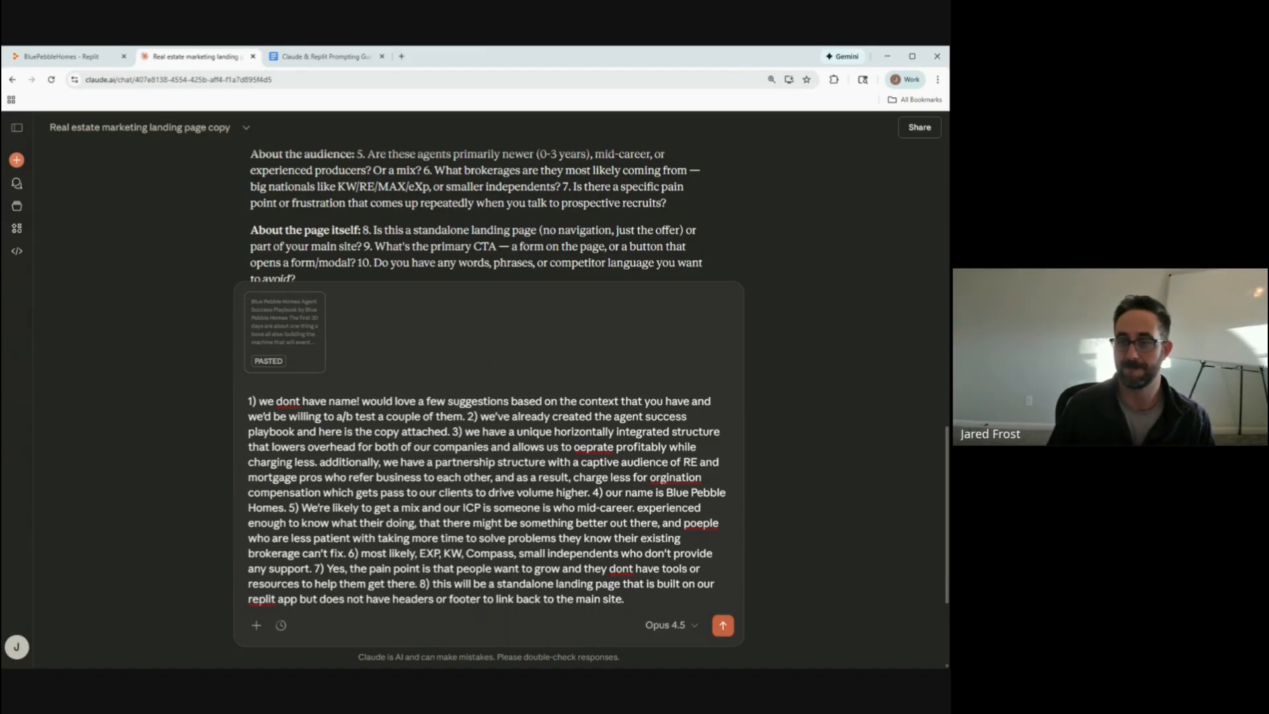
text(primary ctra)
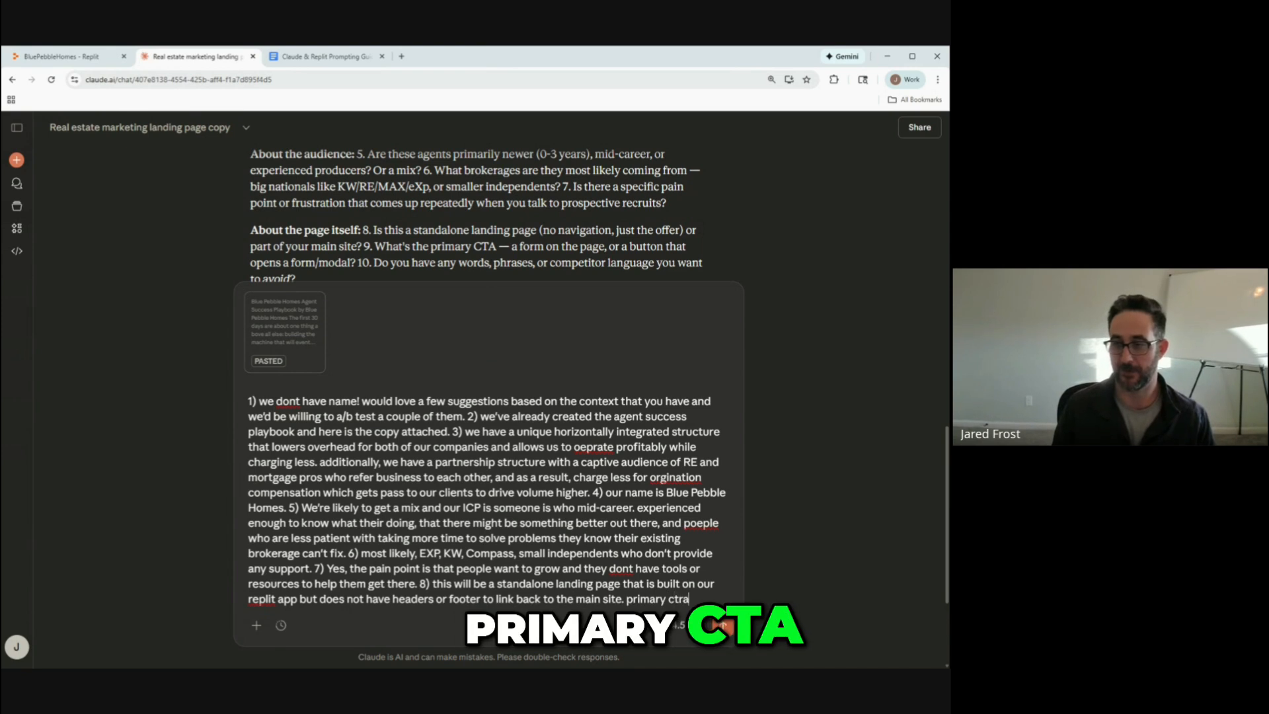
key(BackSpace)
key(BackSpace)
key(BackSpace)
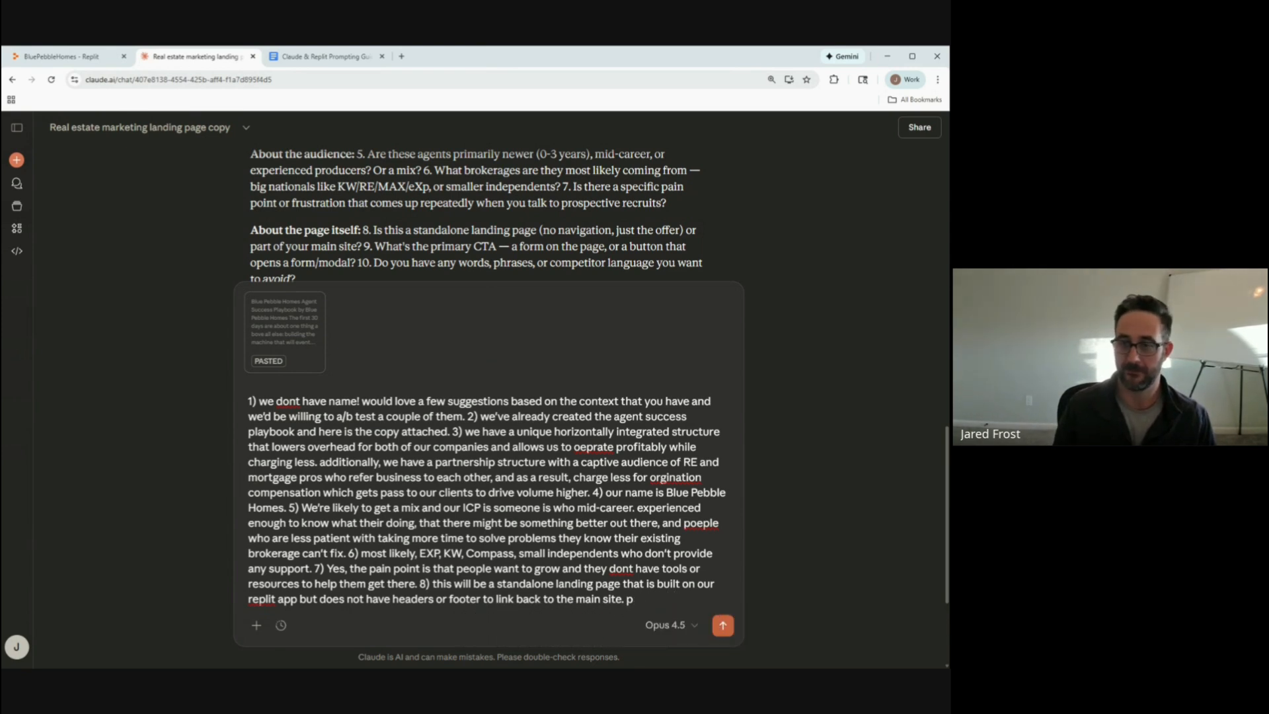
key(BackSpace)
text(9) pri)
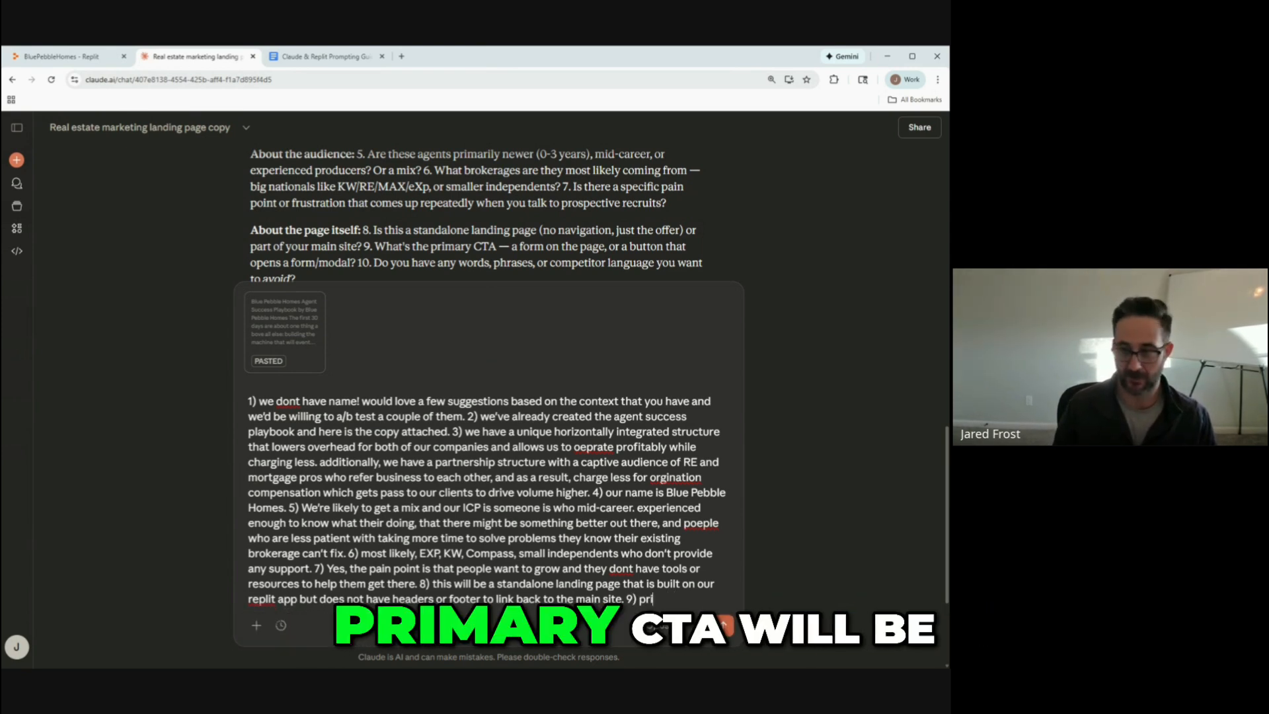
text(mary cta will be a form fill)
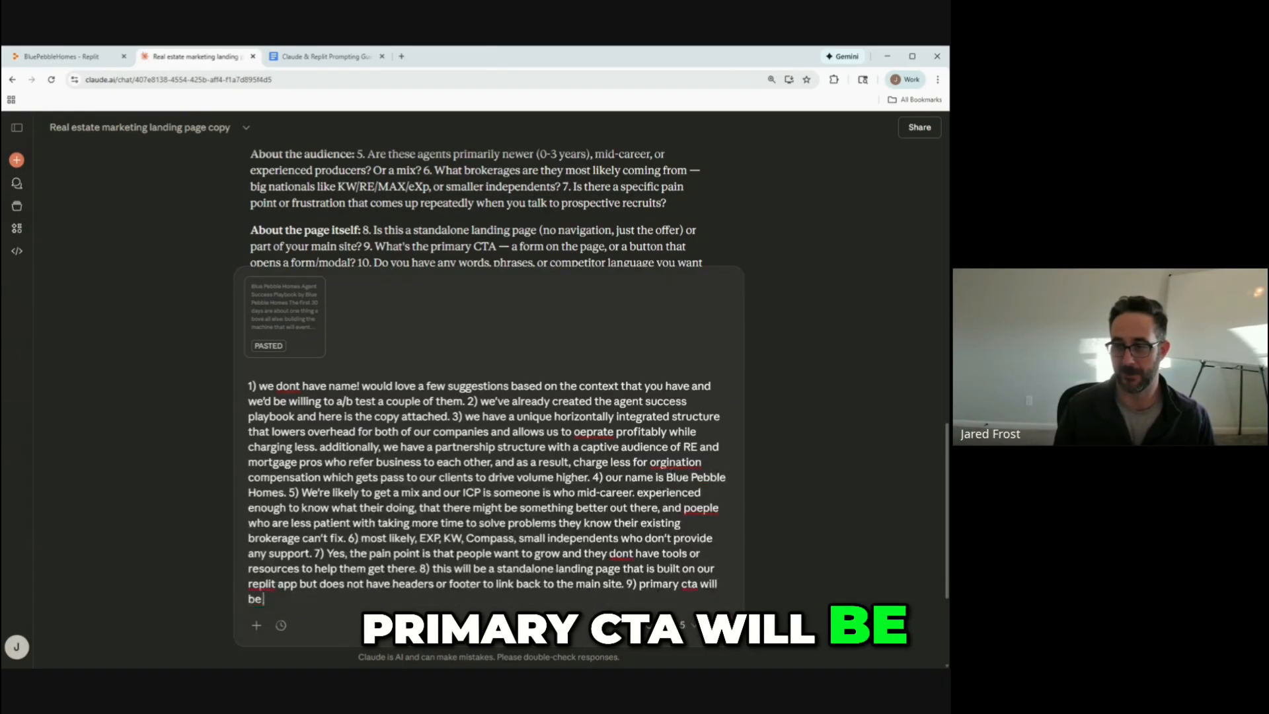
text( to input their infor)
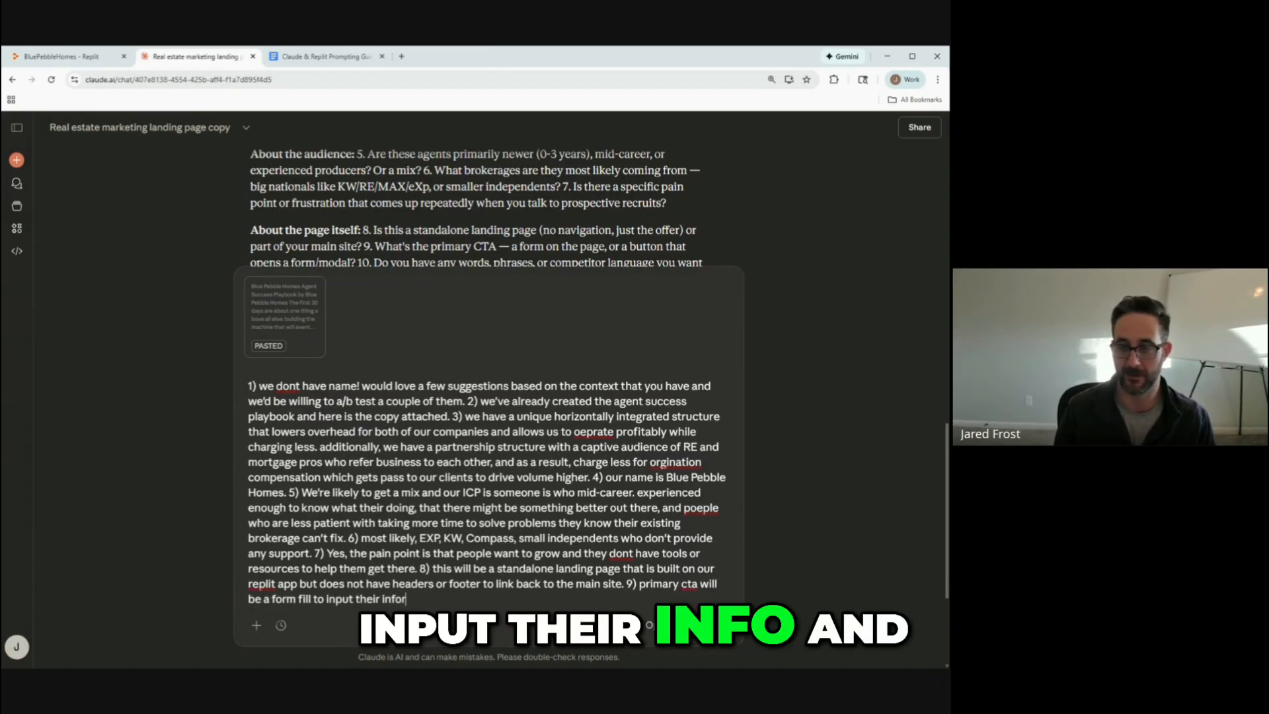
key(BackSpace)
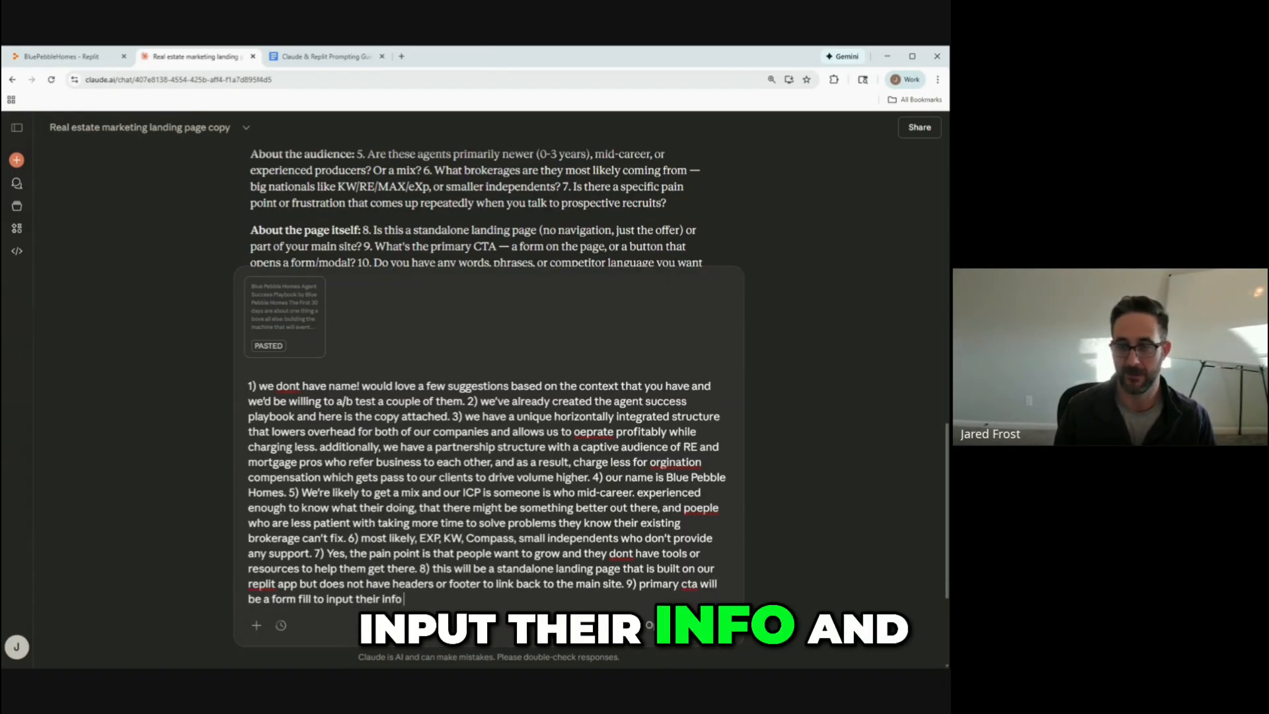
text(and then get acc)
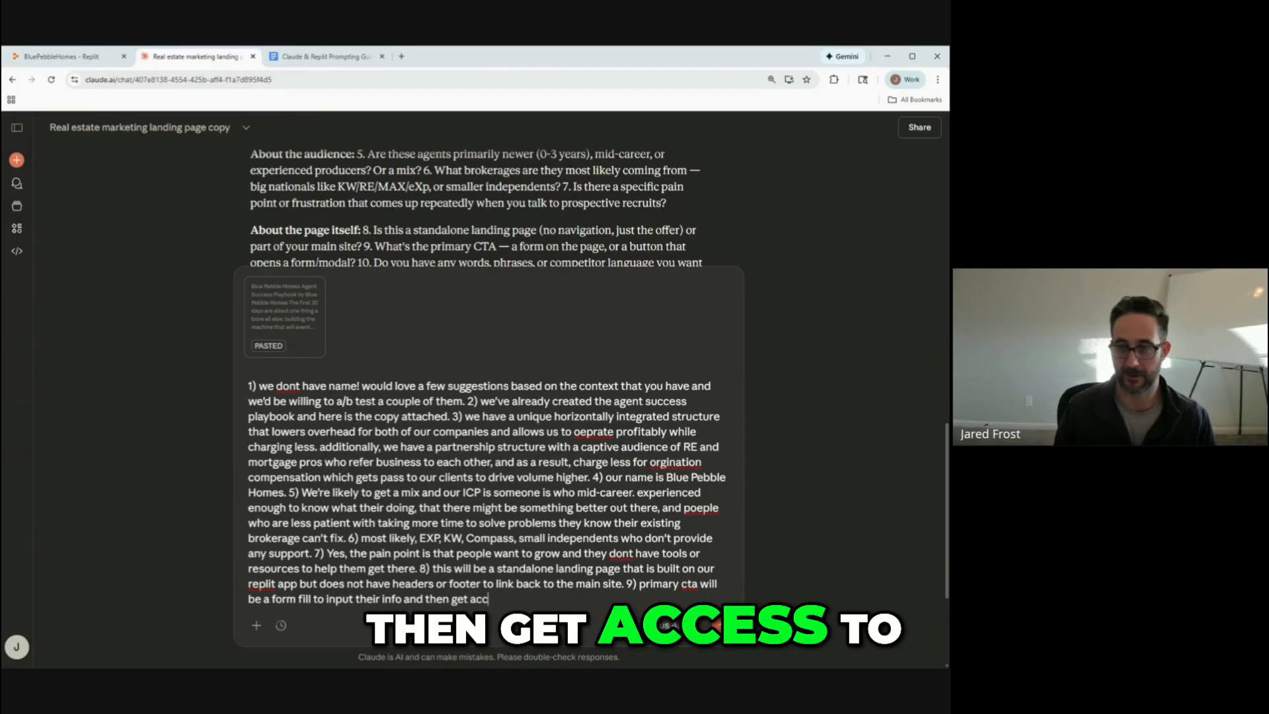
text(ess to the package)
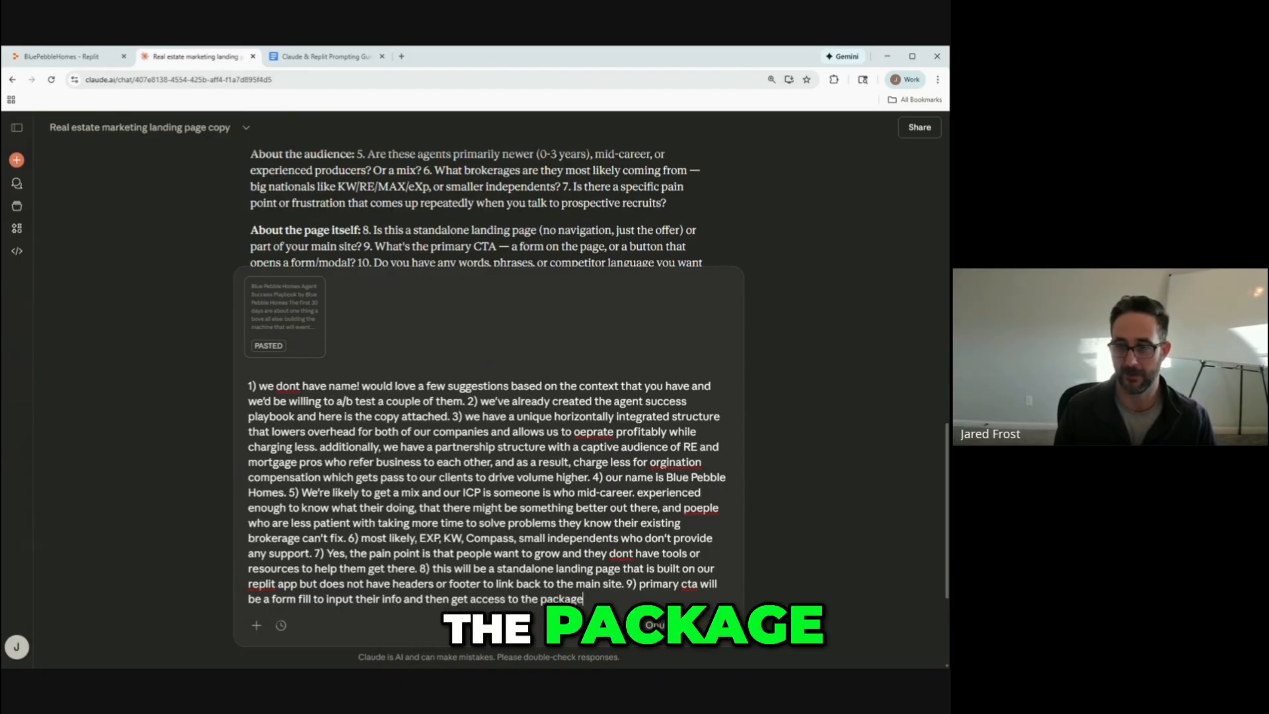
Finish answer 9 with "both on a secondary page and in their emails." and add the number for answer 10.
text( both on a sdecond)
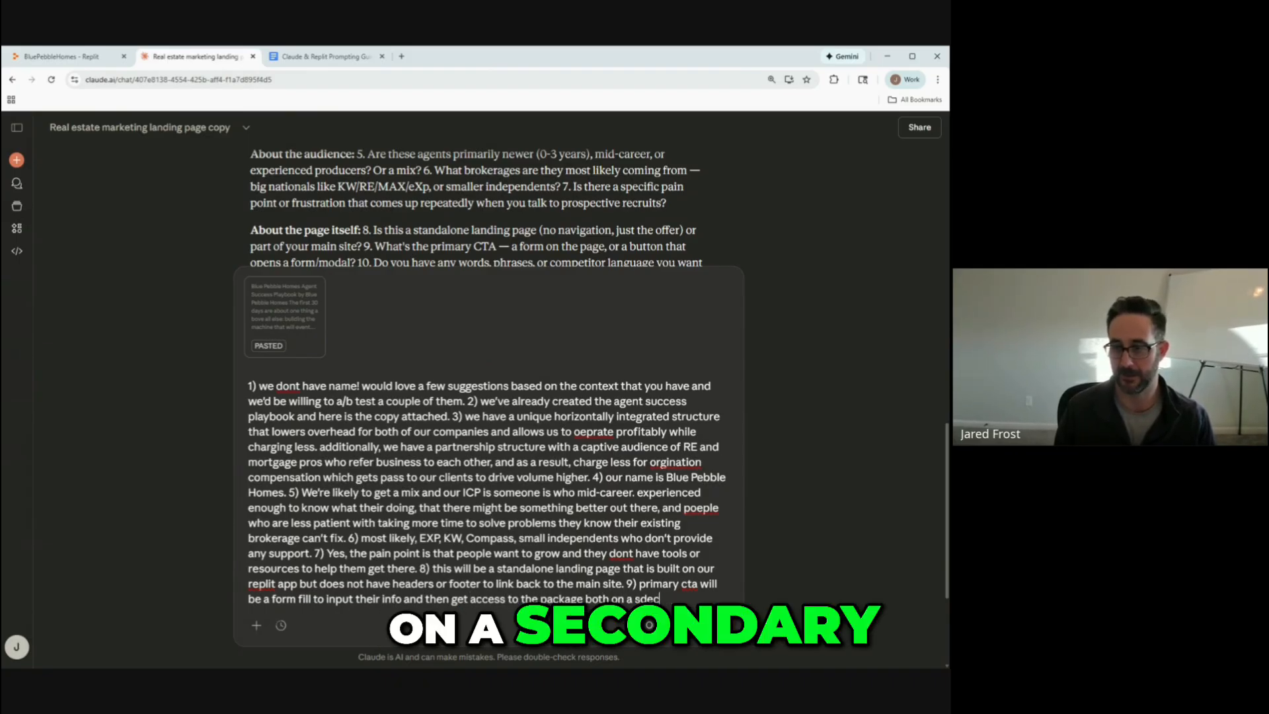
key(BackSpace)
key(BackSpace)
key(BackSpace)
key(BackSpace)
text(secondayr)
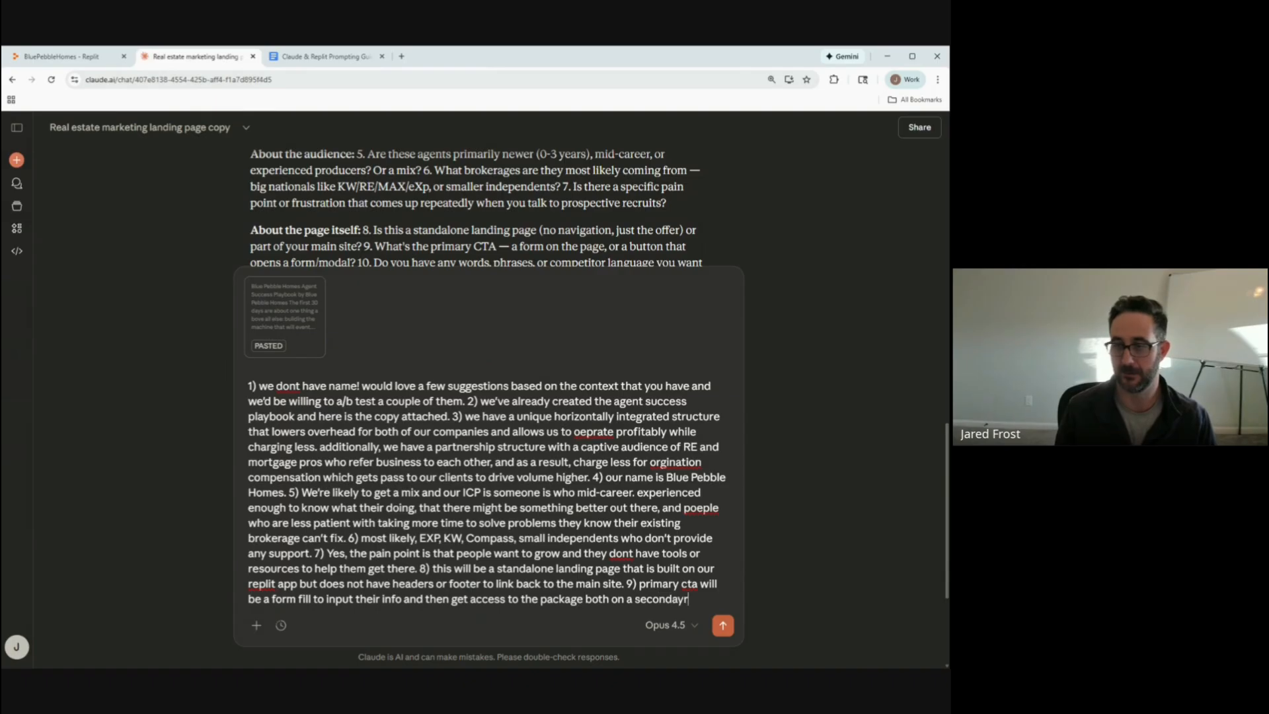
key(BackSpace)
key(BackSpace)
text(ry page and in t)
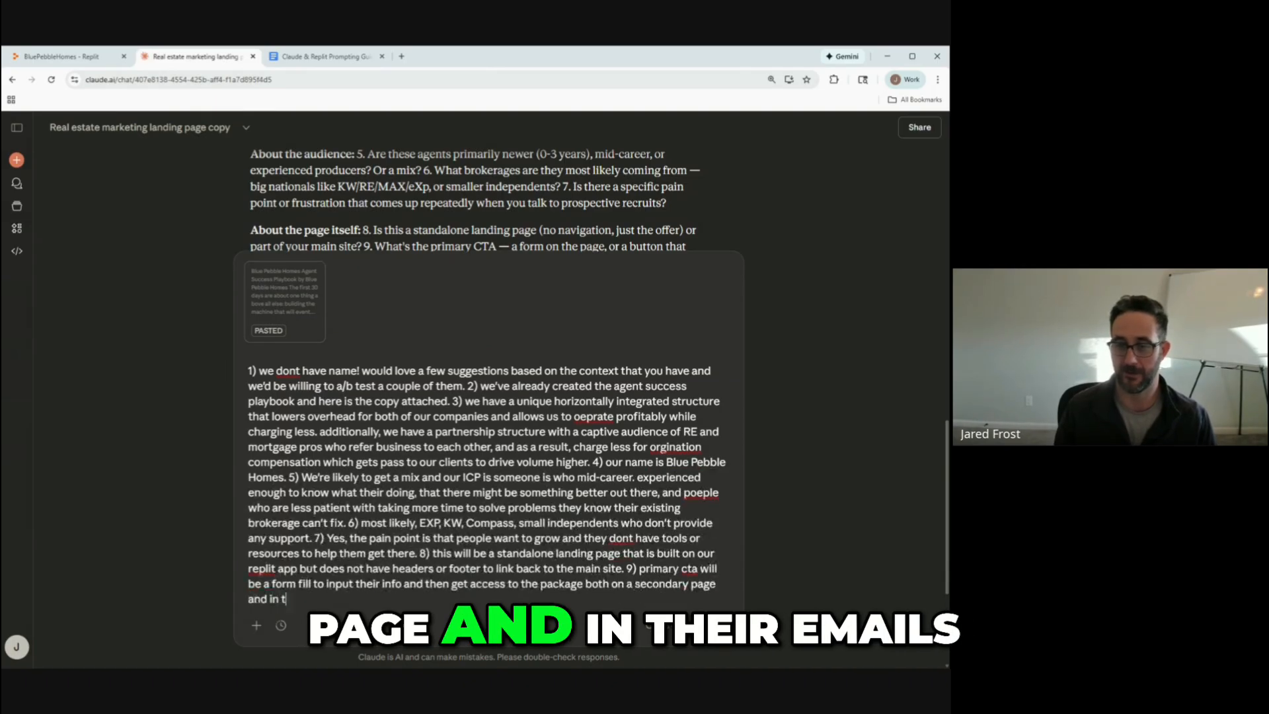
text(heir emails. 10))
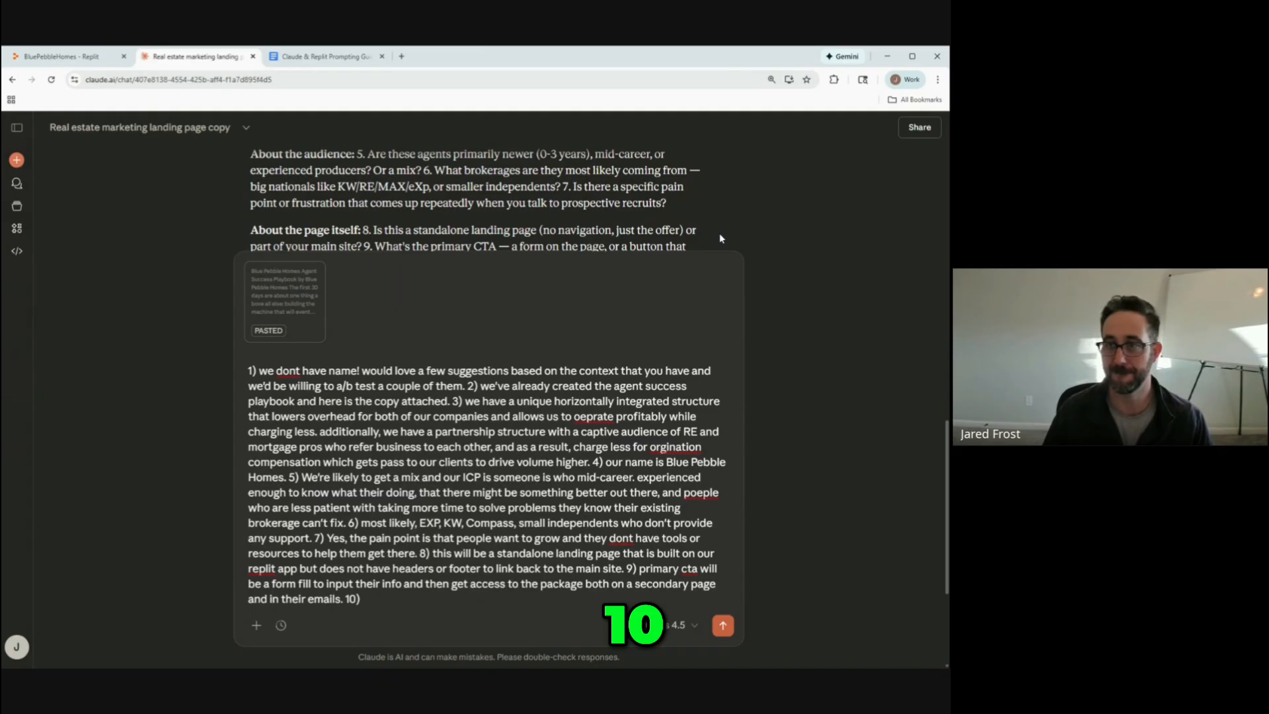
Answer question 10 with "nope... lets see what ya got!" and send the complete reply.
scroll(621, 226, down, 2)
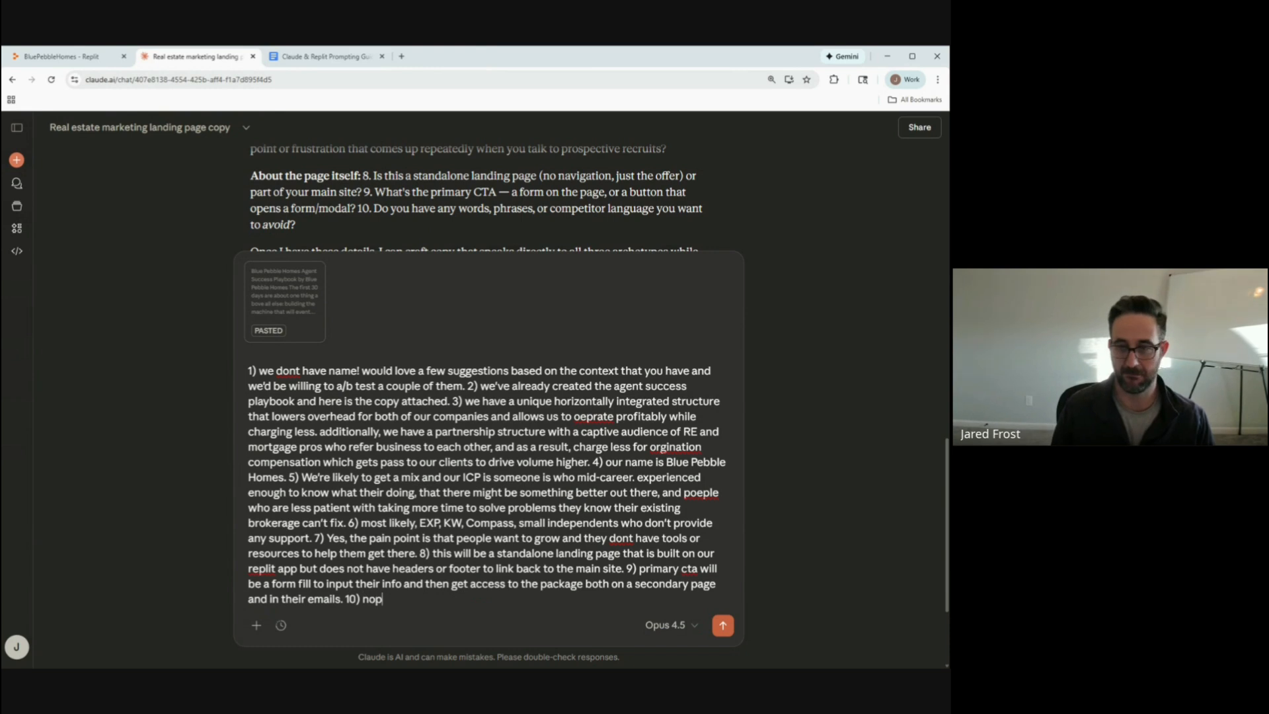
text(lets see wha tyou)
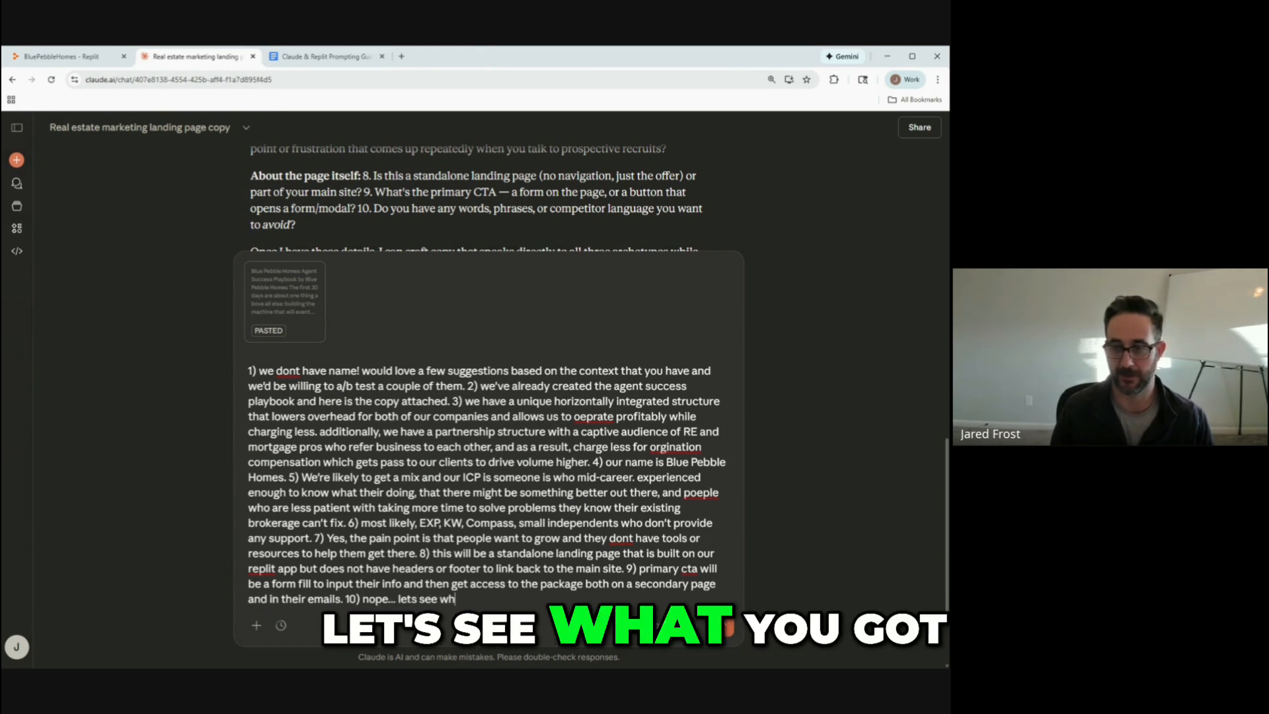
key(BackSpace)
key(BackSpace)
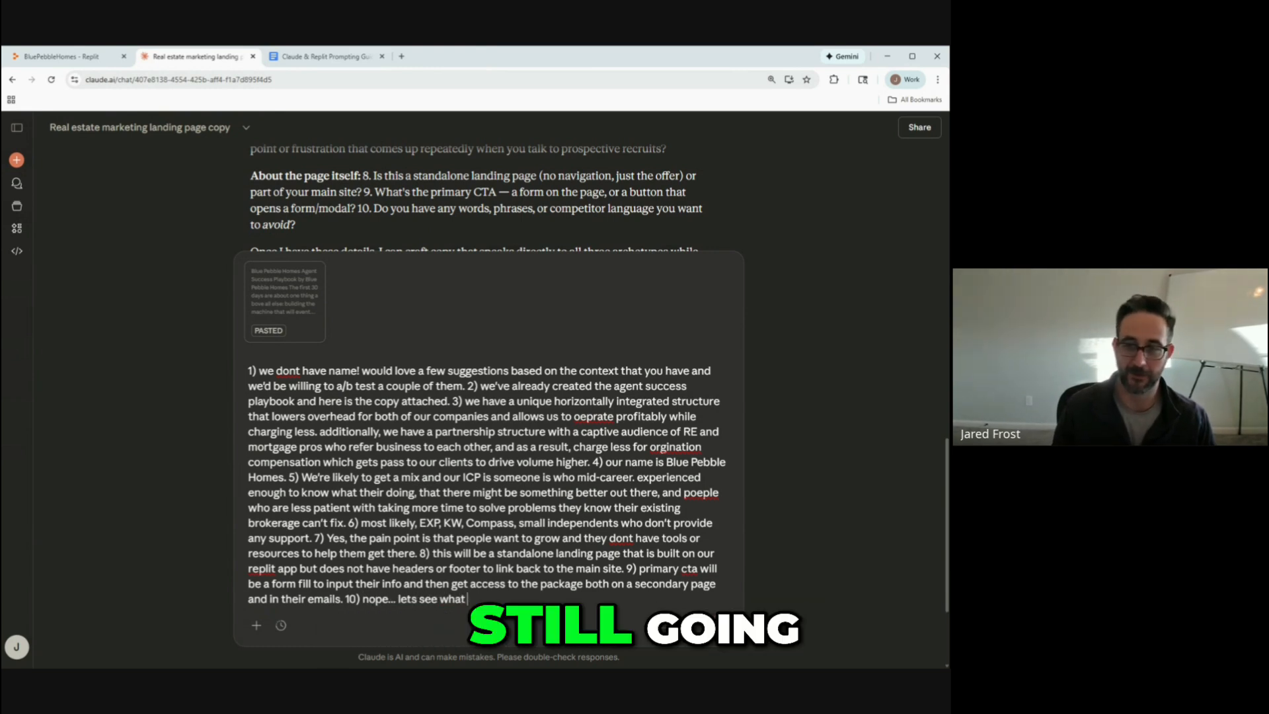
text(t ya got! 11))
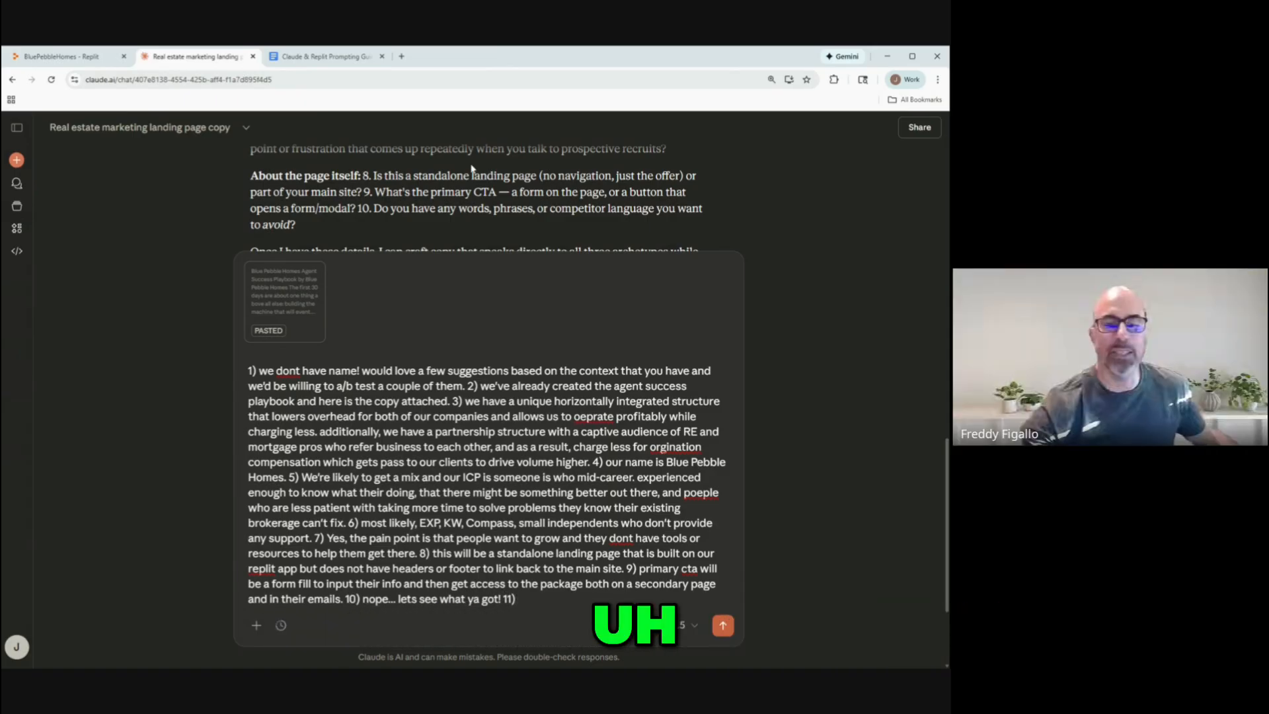
scroll(470, 248, down, 1)
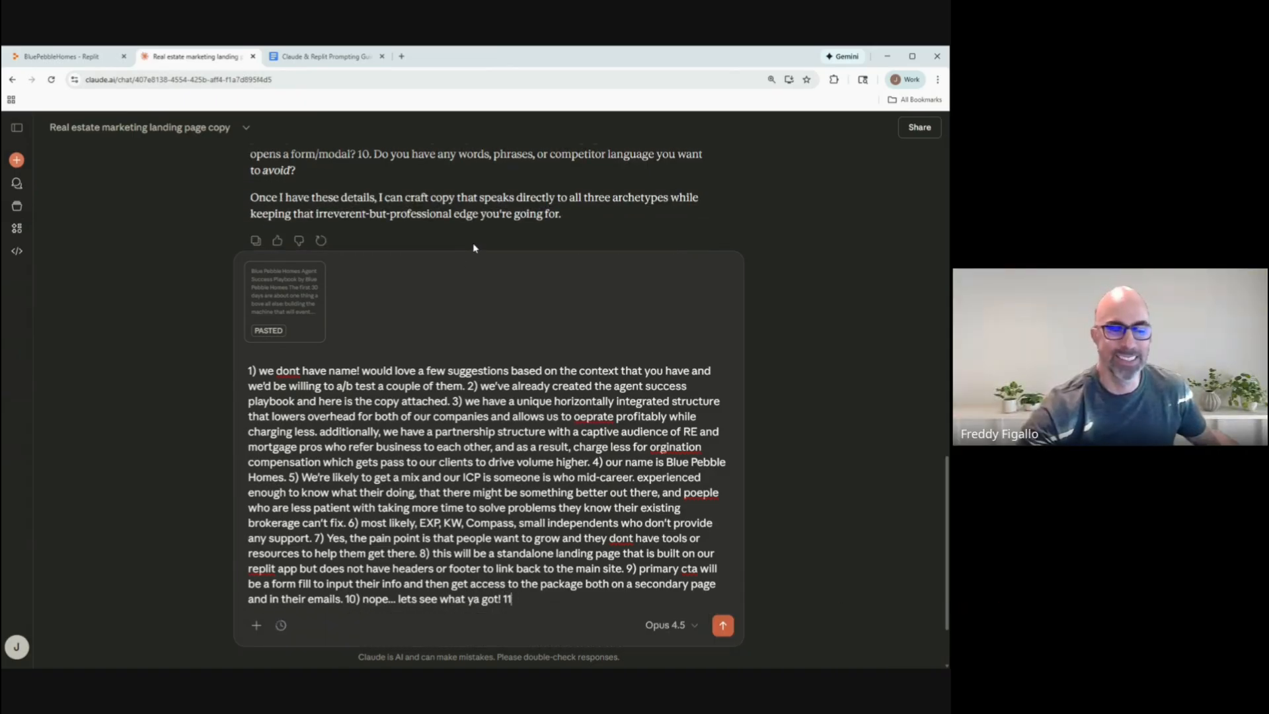
key(Return)
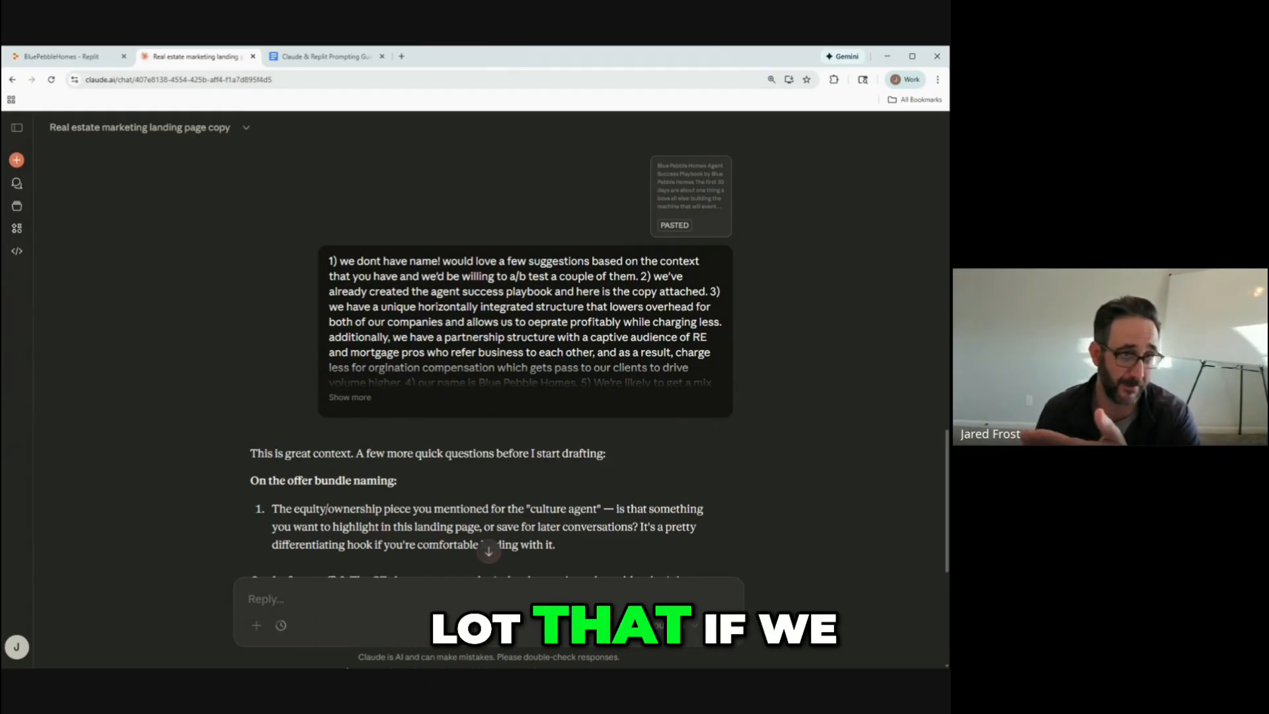
Review the original landing page prompt, the first set of clarifying questions and the new follow-up questions in the conversation.
scroll(612, 546, up, 6)
scroll(613, 541, up, 10)
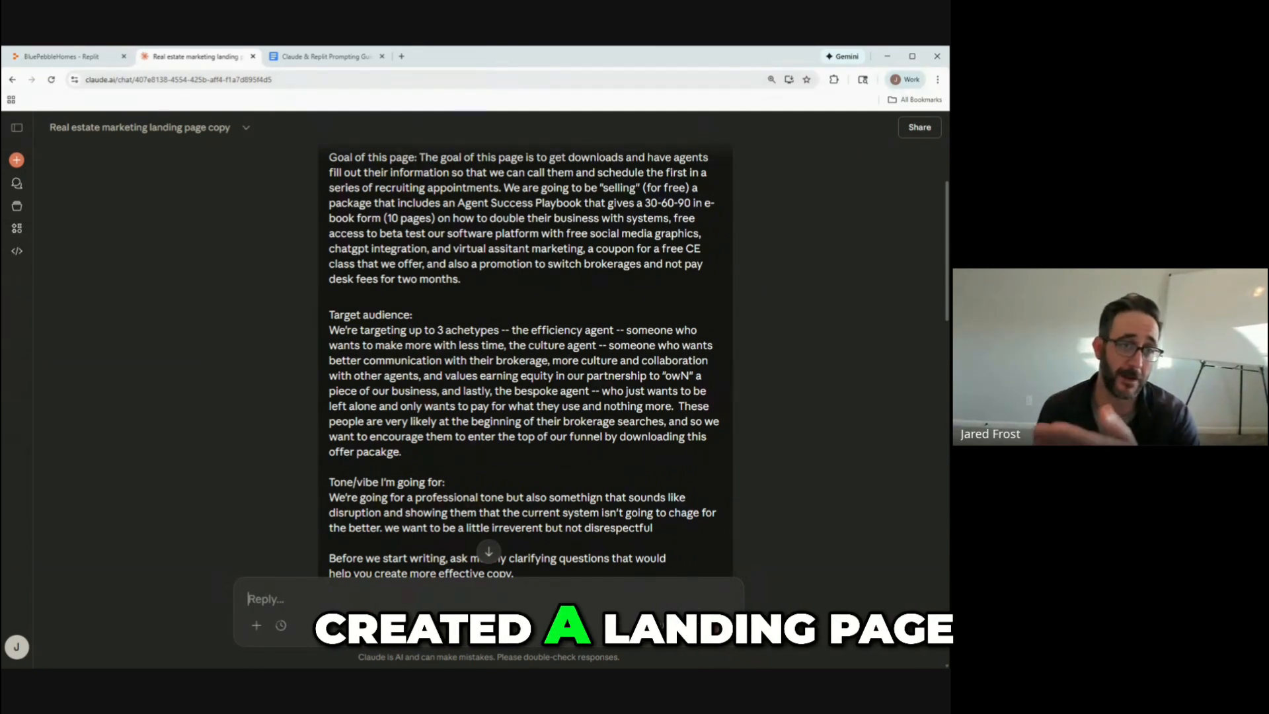
scroll(526, 344, down, 1)
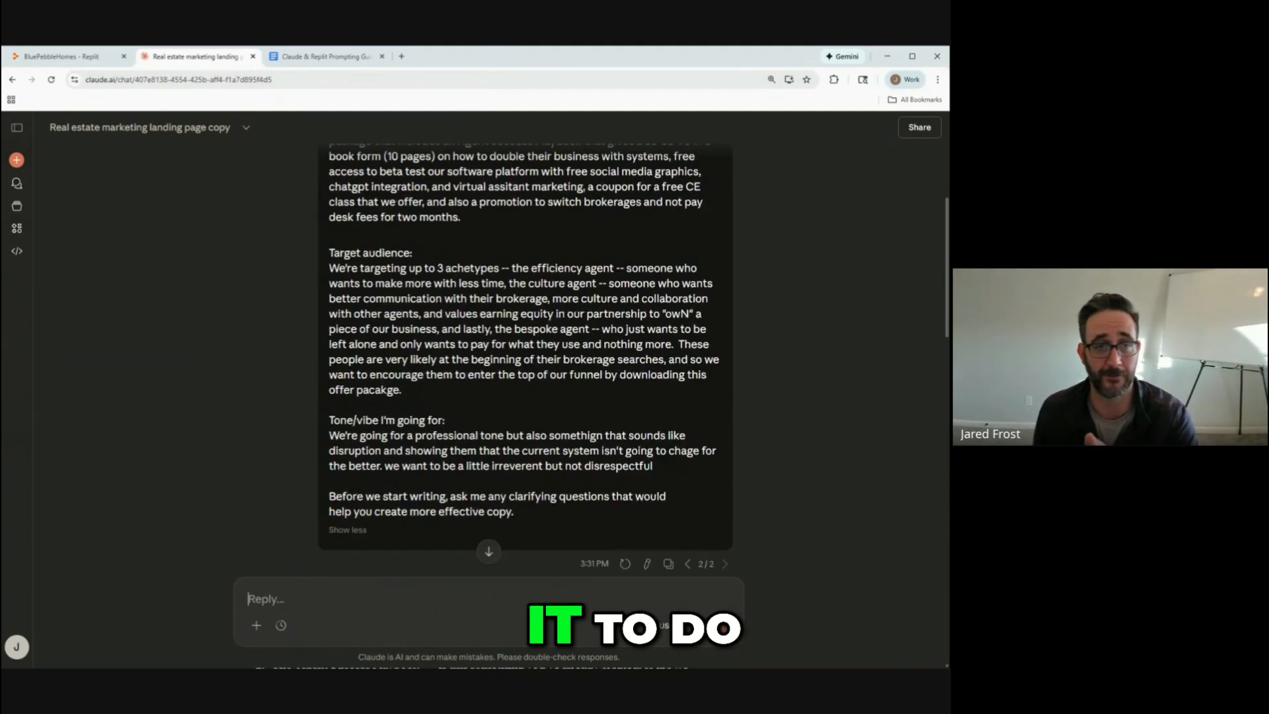
scroll(489, 357, down, 4)
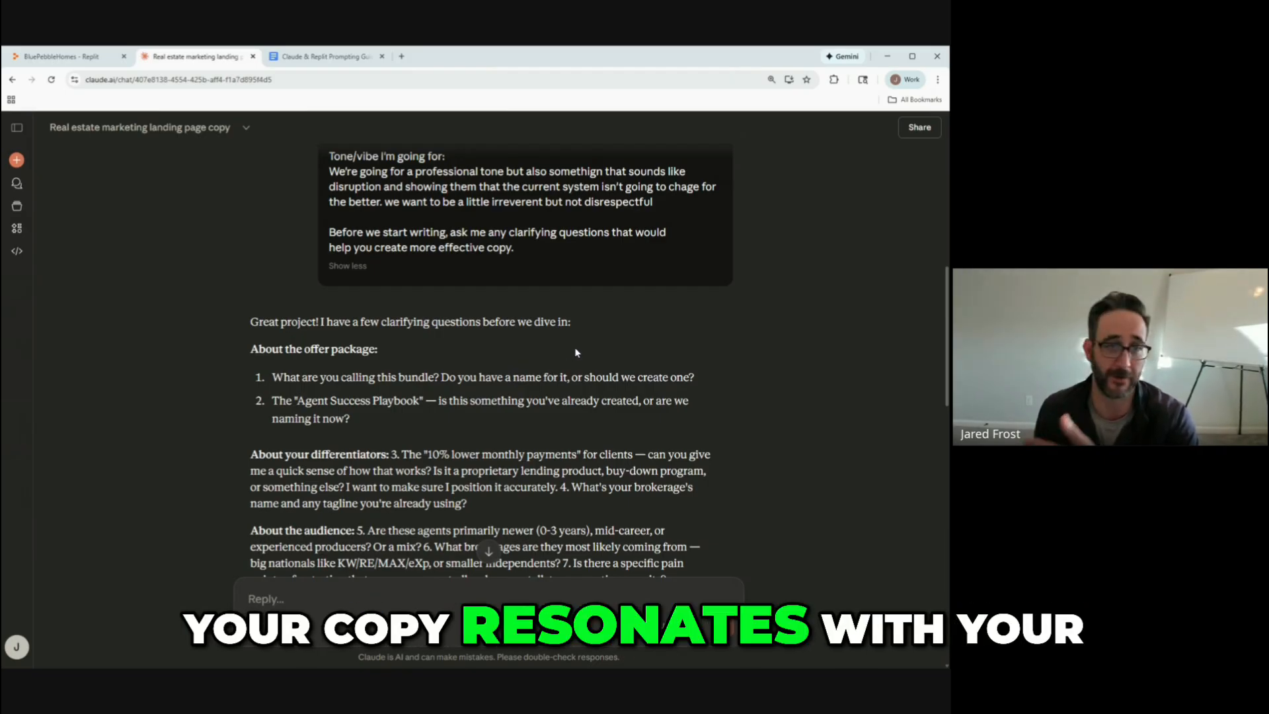
scroll(493, 397, down, 3)
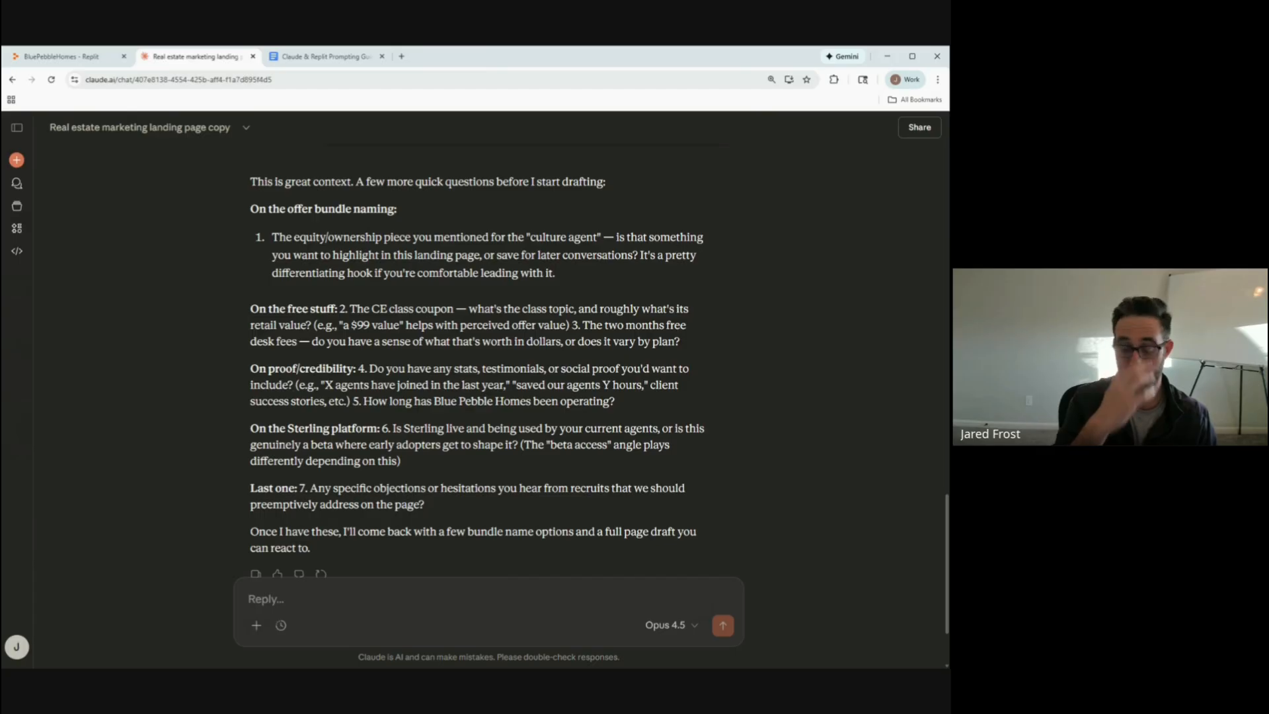
Answer question 1 with "LET'S NOt highlight it too much and also mention somewhere that equity program are available for all agents," and add the number for answer 2.
text(1) LET'S NOt)
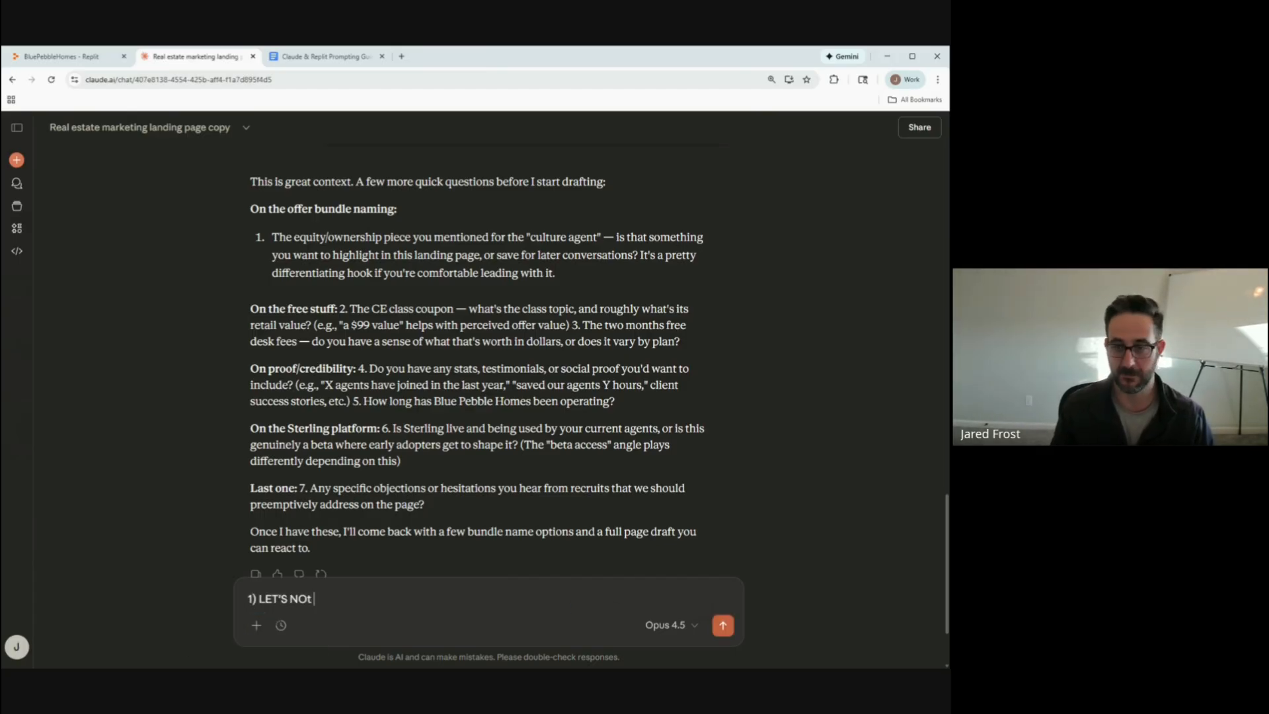
text( highlight it too)
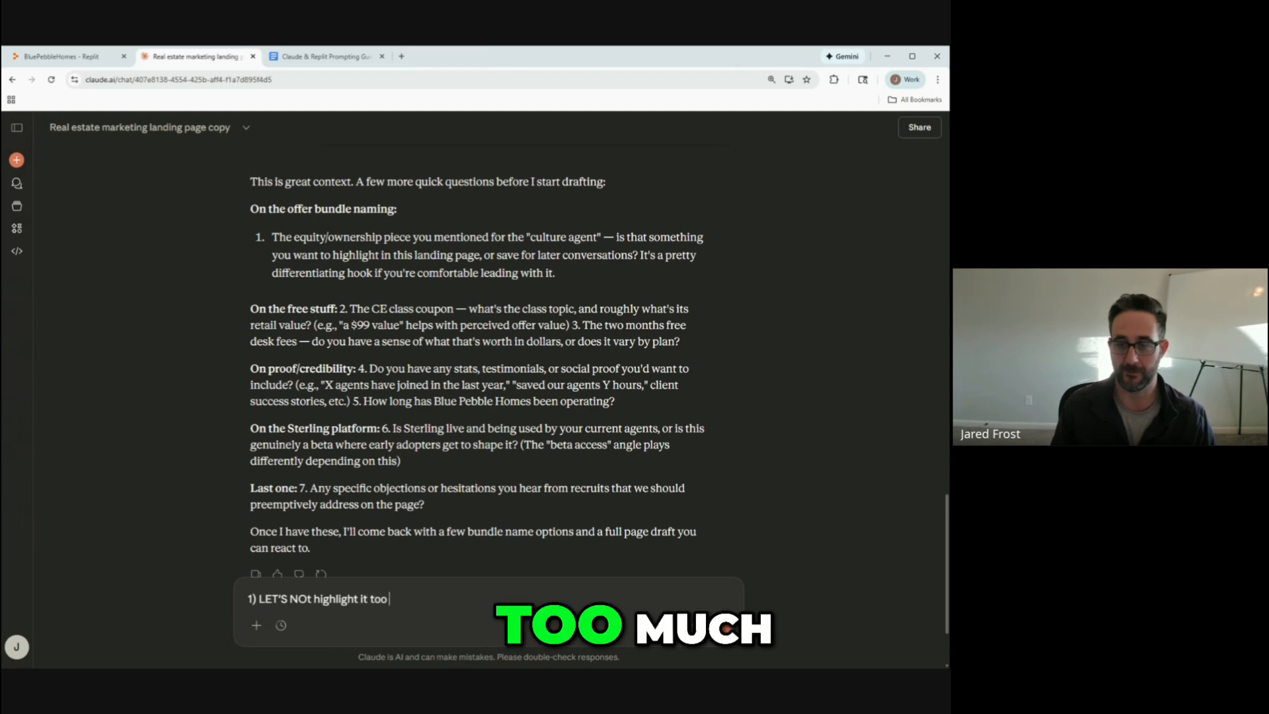
text( much and also mentione)
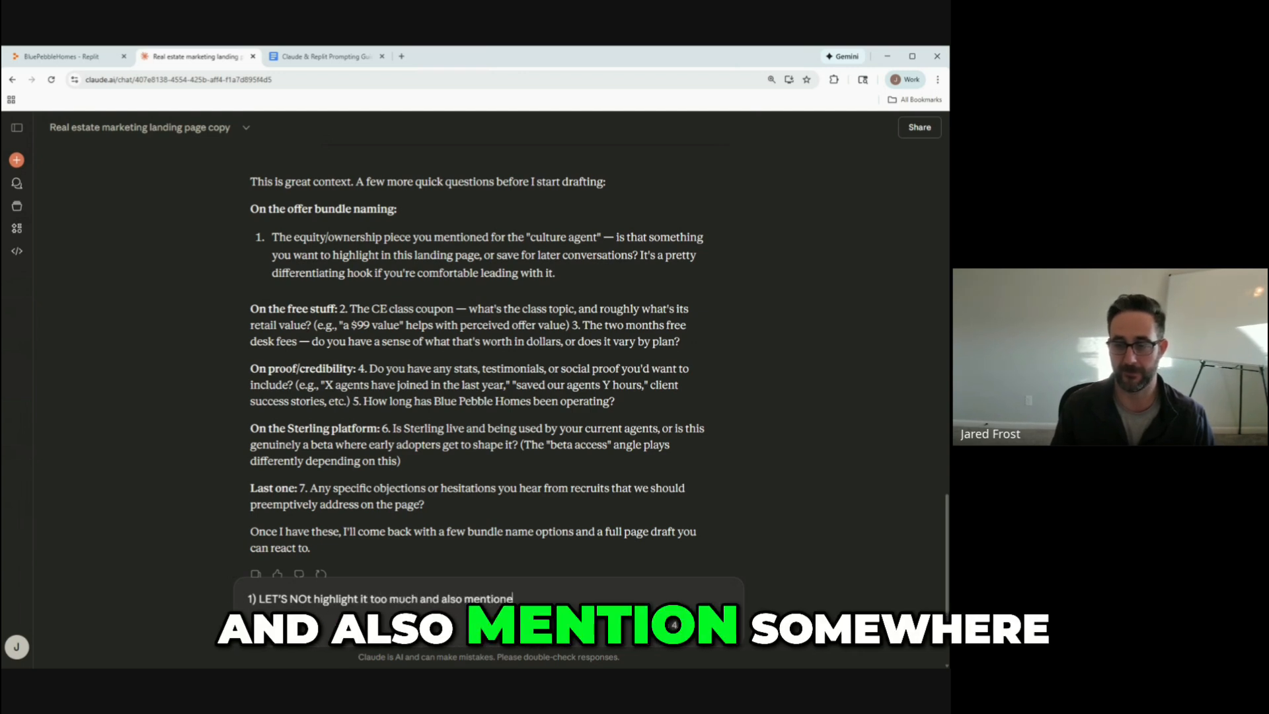
key(BackSpace)
text( somewh)
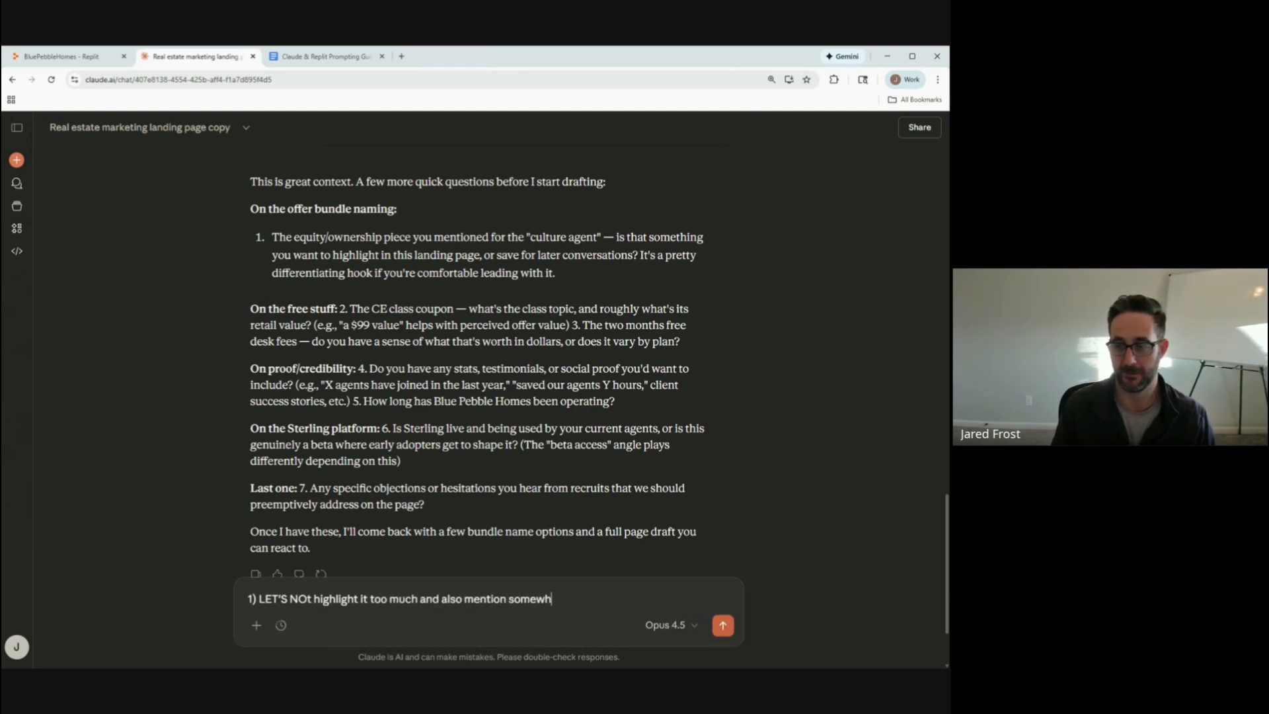
text(ere that equity )
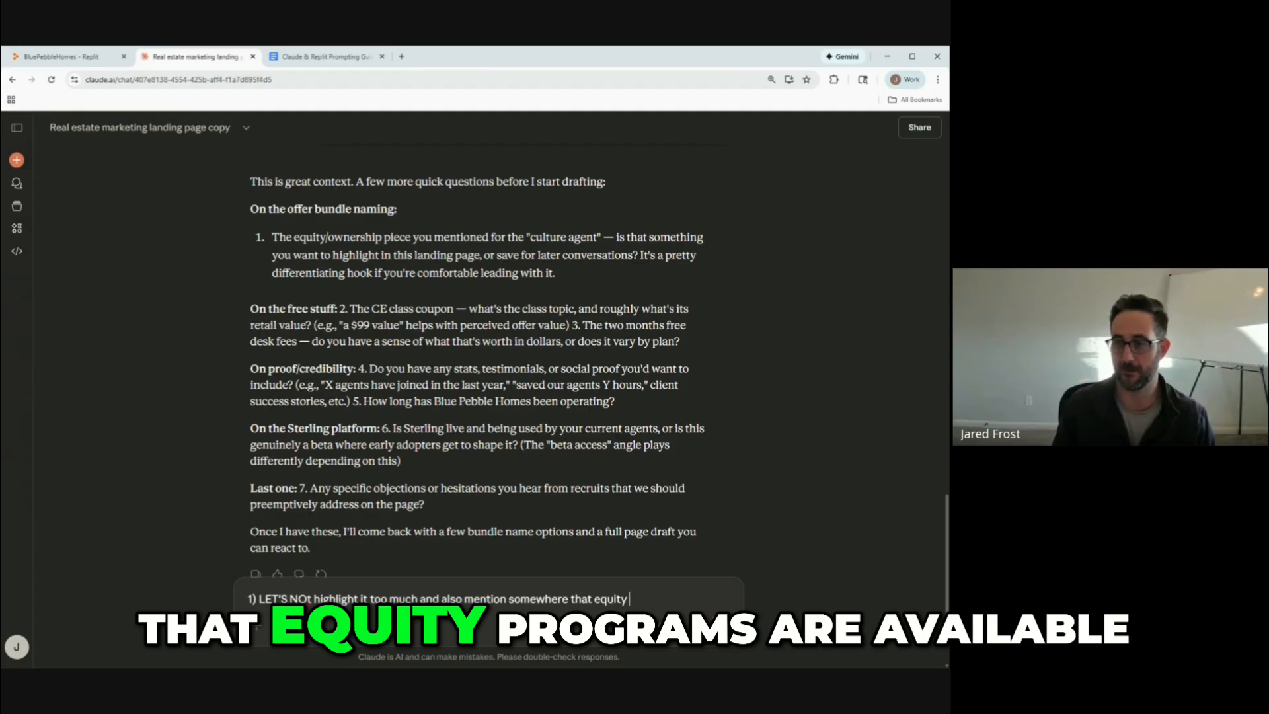
text(program are av)
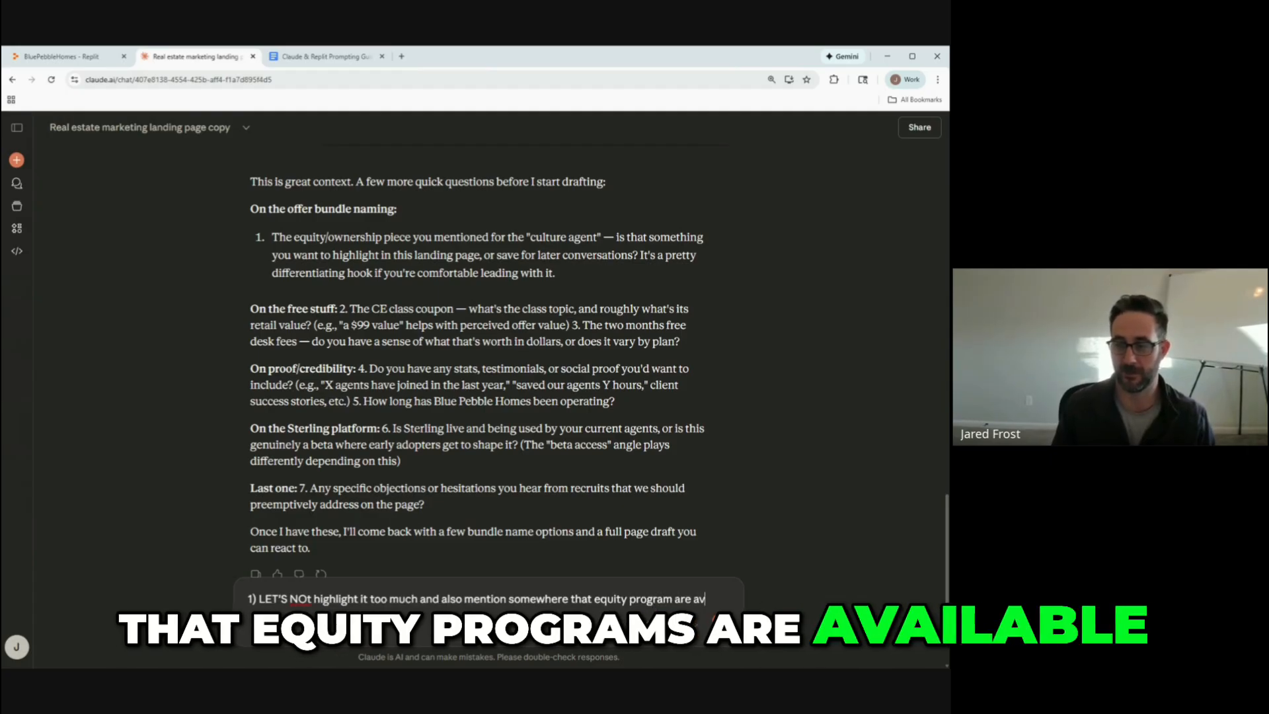
text(ailable for all agents, 2) )
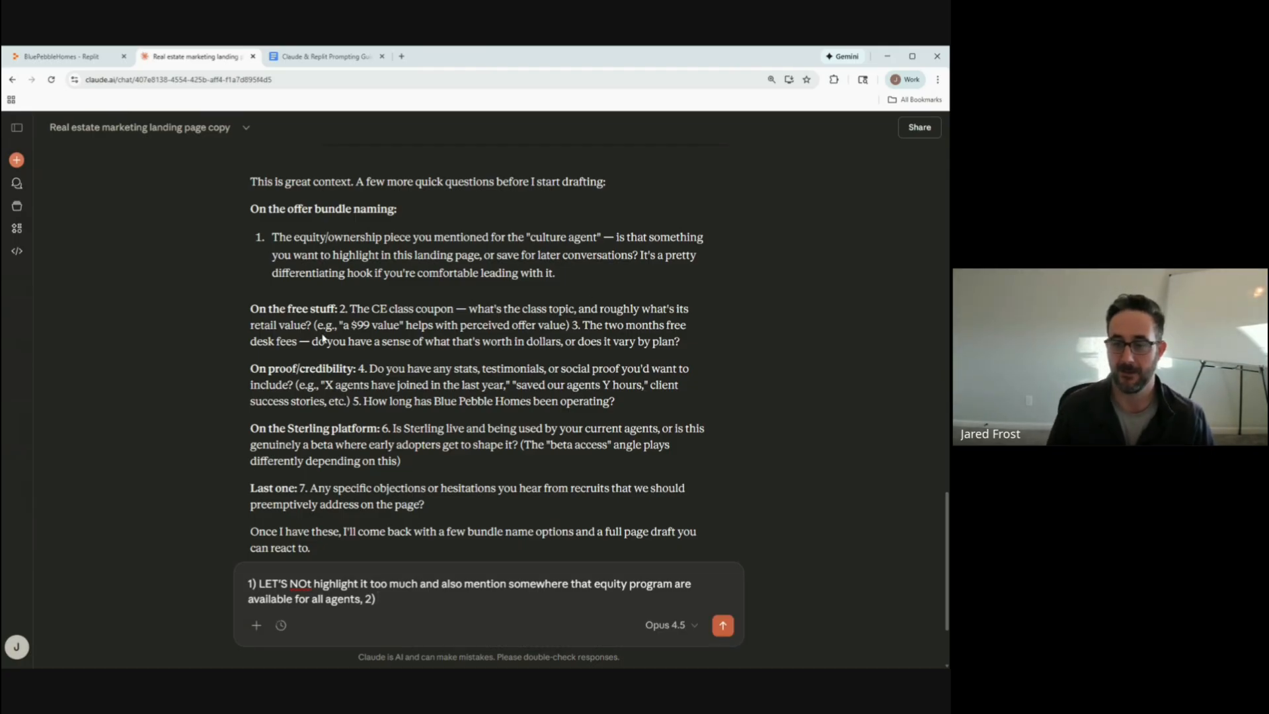
Begin answer 2 with "it's ce clas of their choosing! any of our topic classes".
text(it's ce clas)
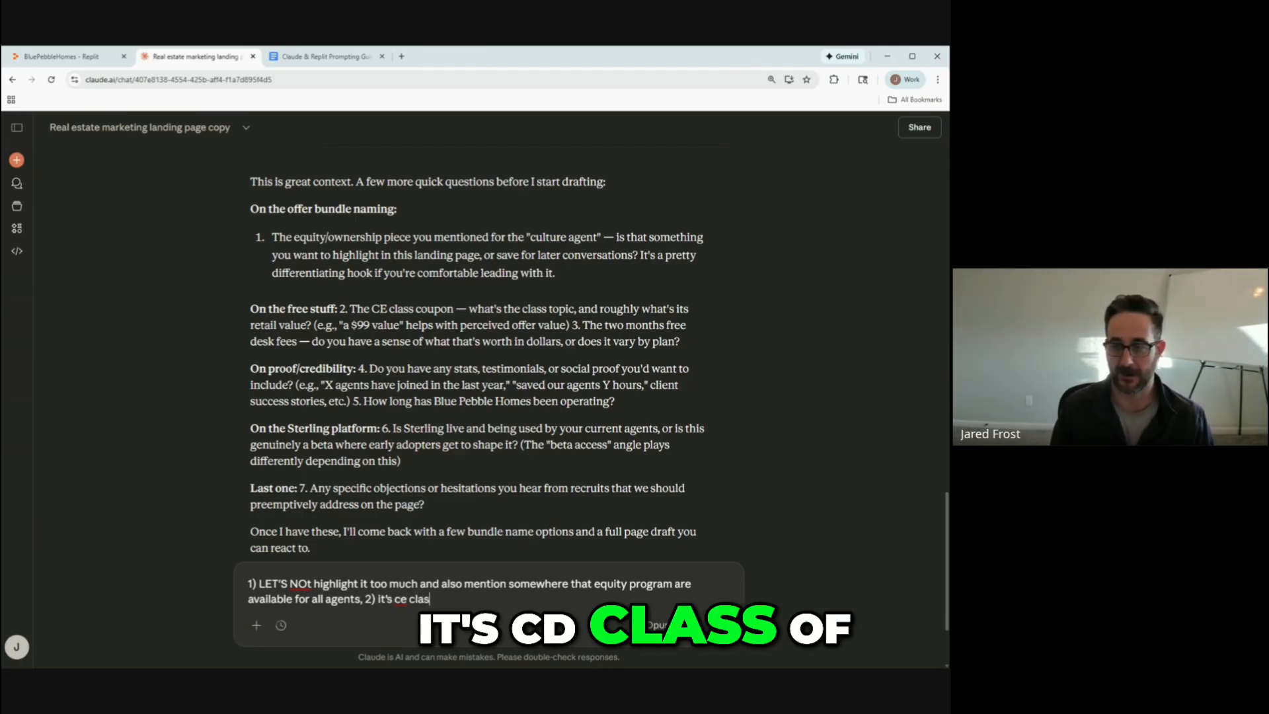
text( of their ch)
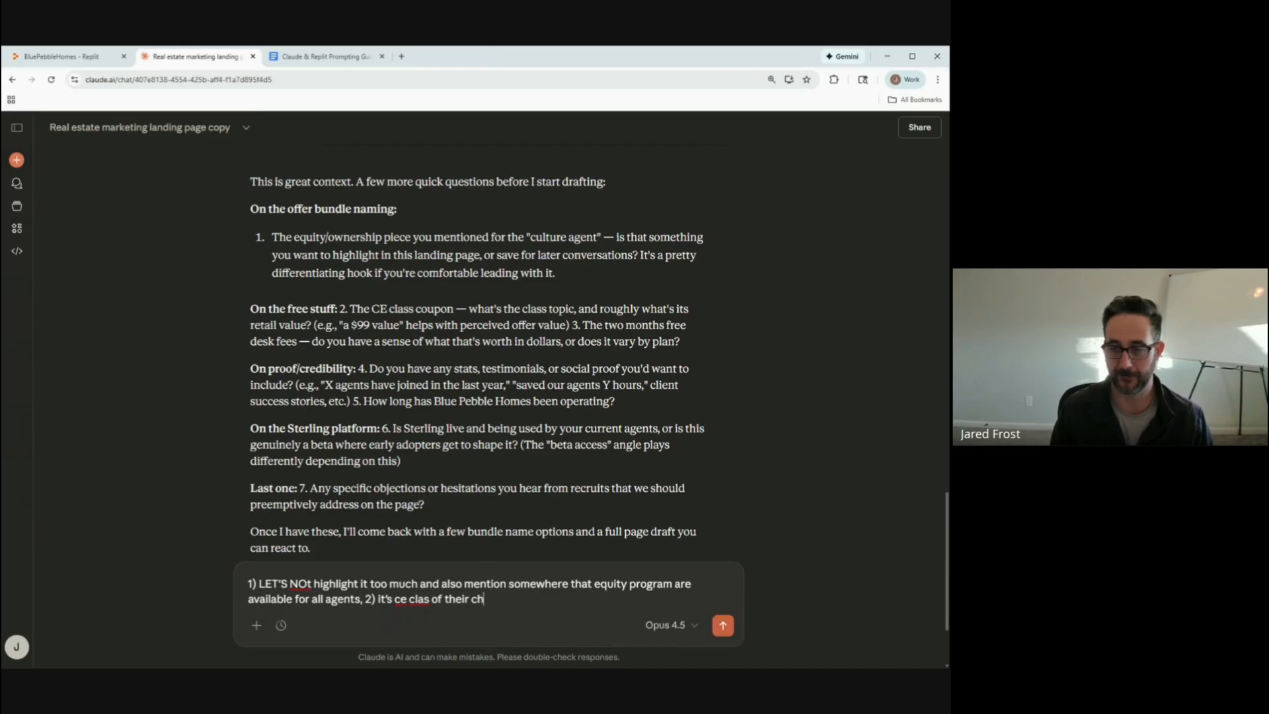
text(oosing!@)
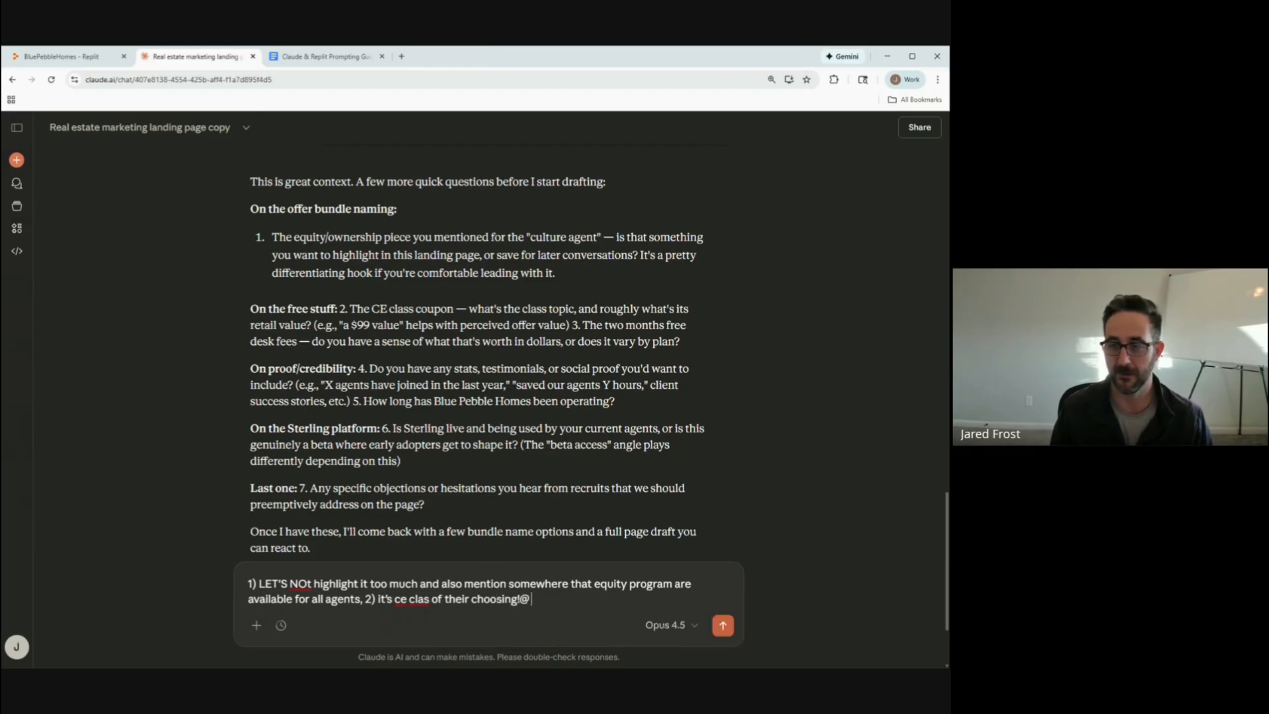
key(BackSpace)
text(any of our topi)
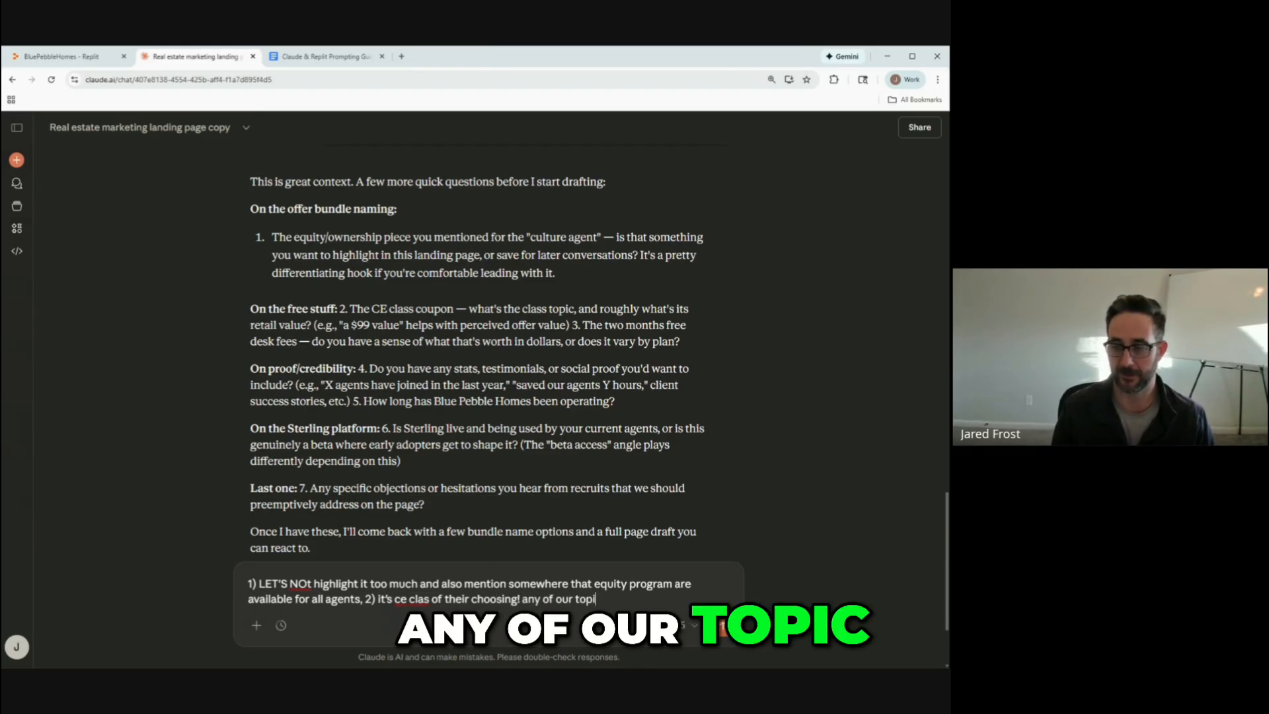
text(c classes o)
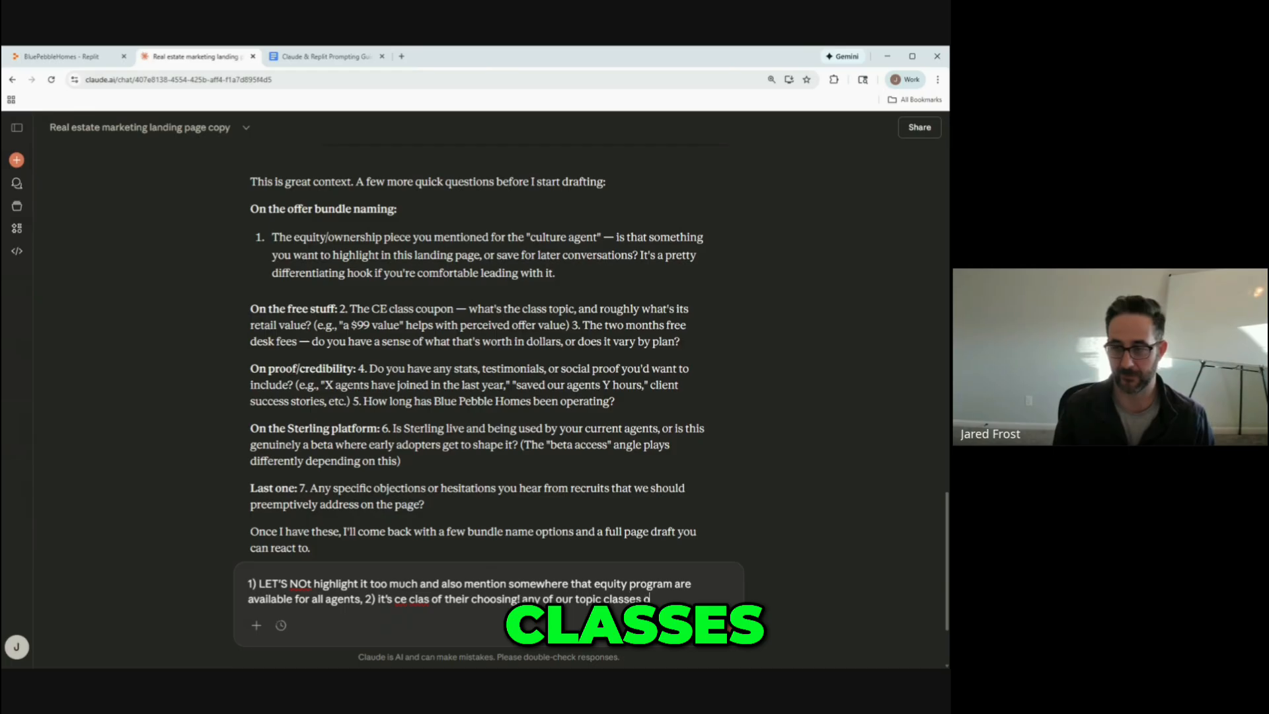
Continue answer 2 with "or the Annual Commission Update (we're only advertising in colorado)".
text(r the Anna)
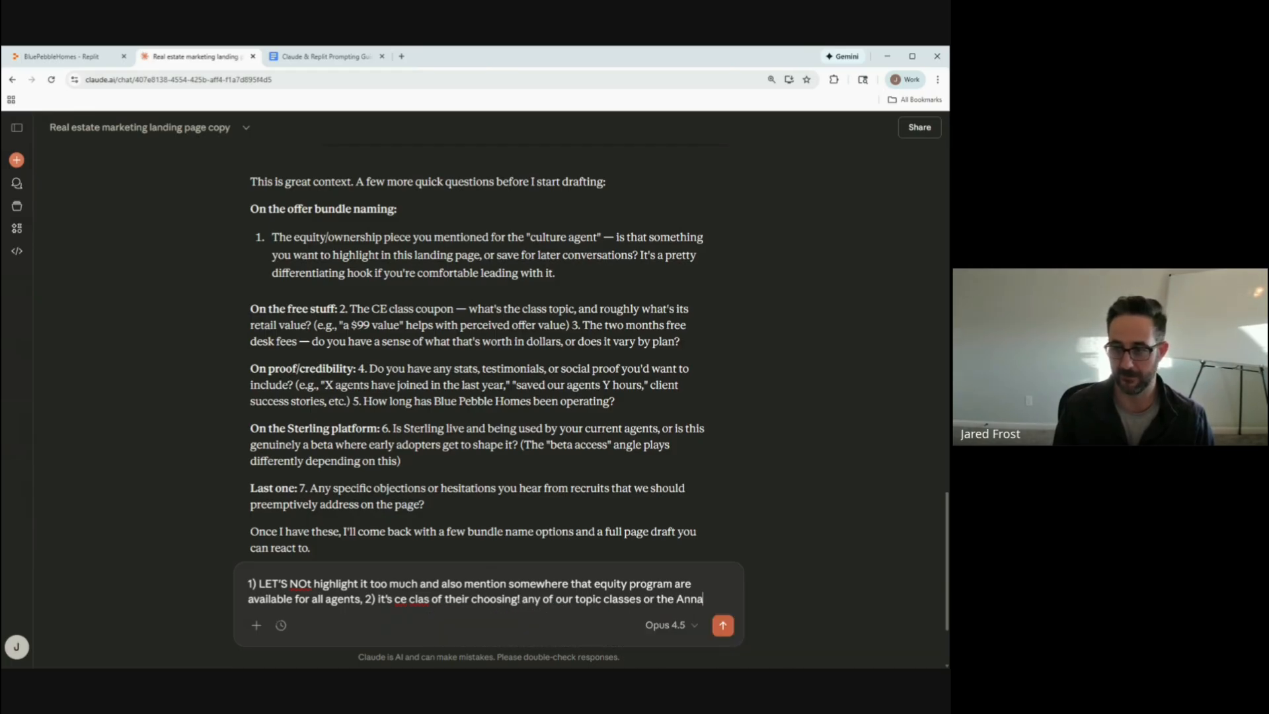
key(BackSpace)
key(BackSpace)
text(ul)
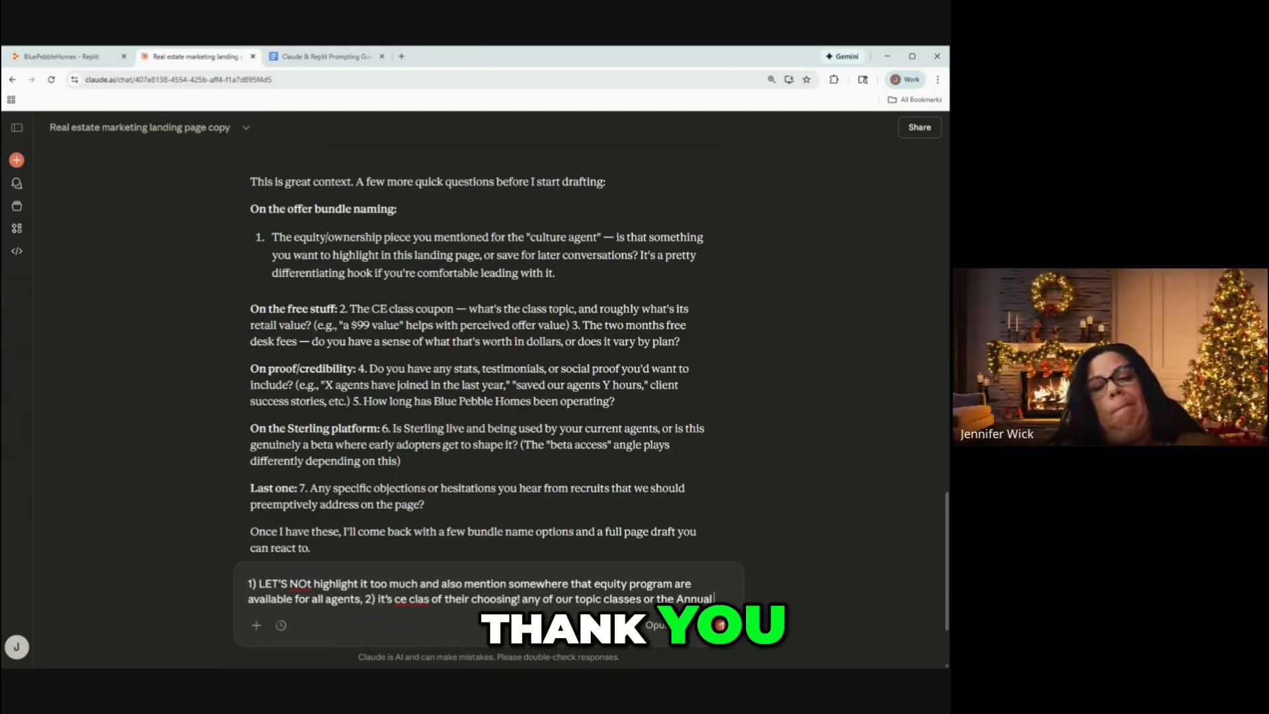
text(Commission Up)
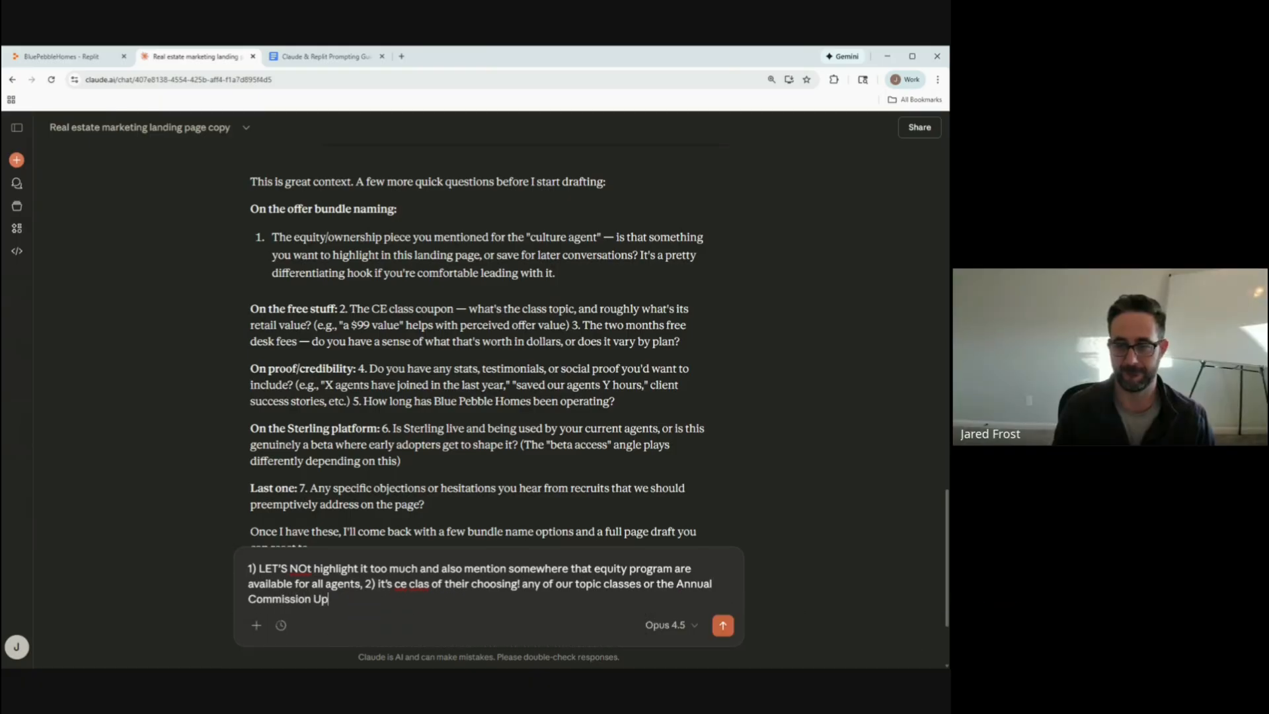
text(da)
key(BackSpace)
text(date (we're o)
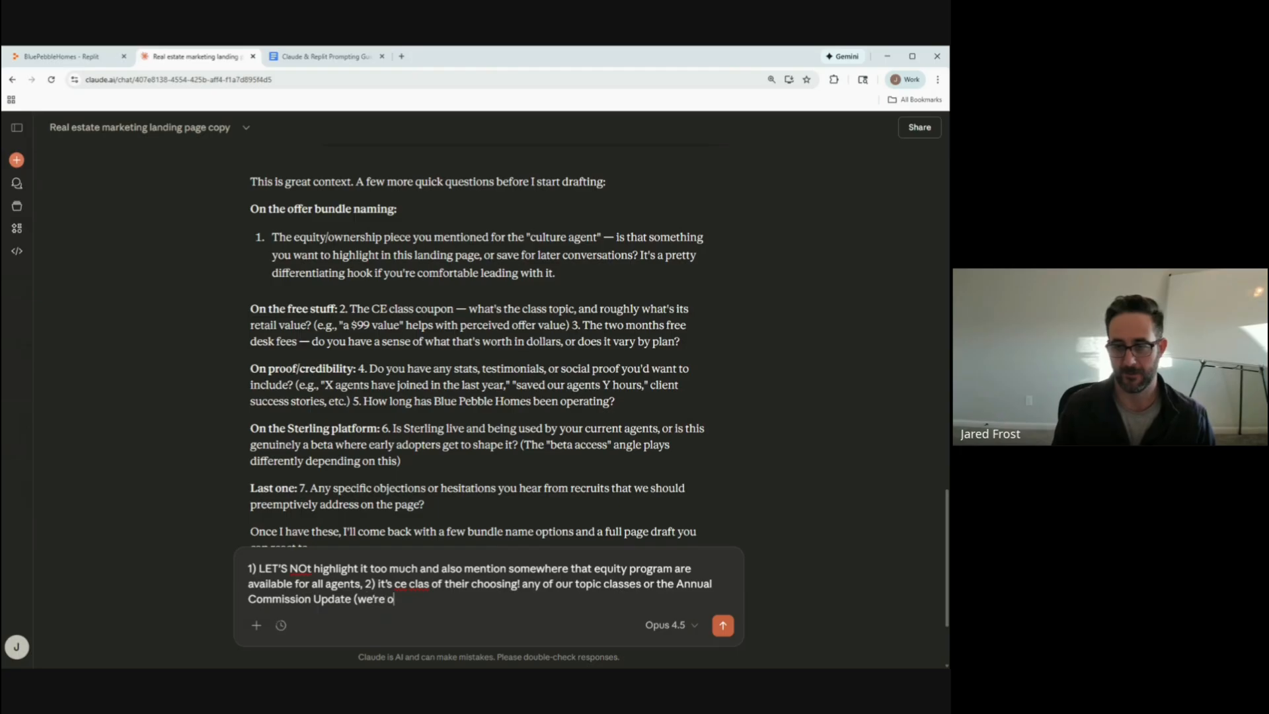
text(nly advertisin)
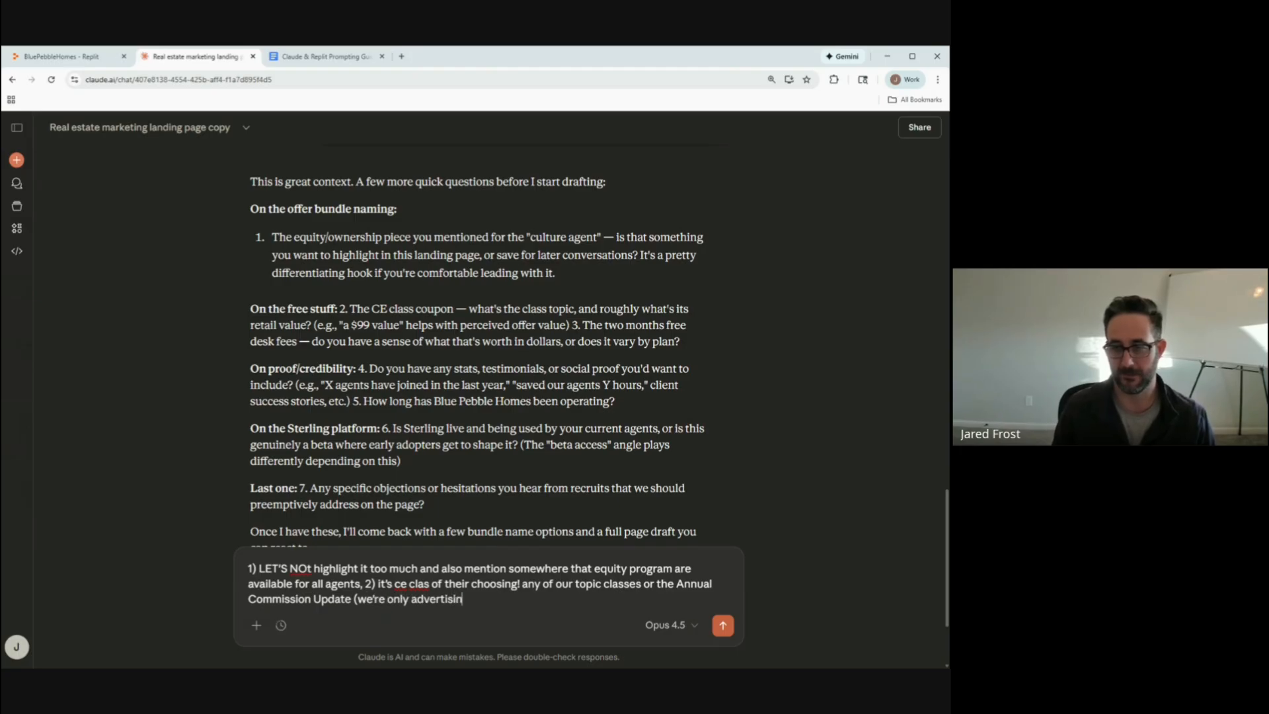
text(g in colorado)
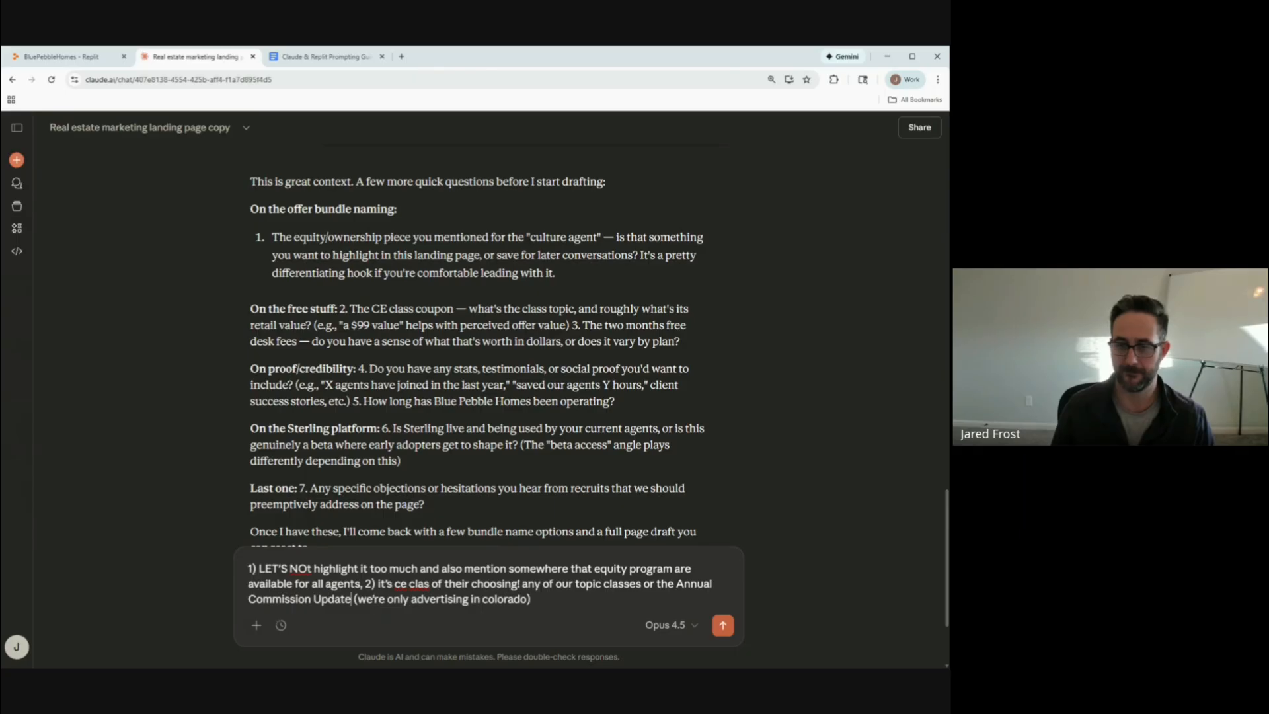
Insert "in 2026 -- whatever they want!" before the Colorado note and append "-- two months free is worth $300." after it.
text( in 2026 --)
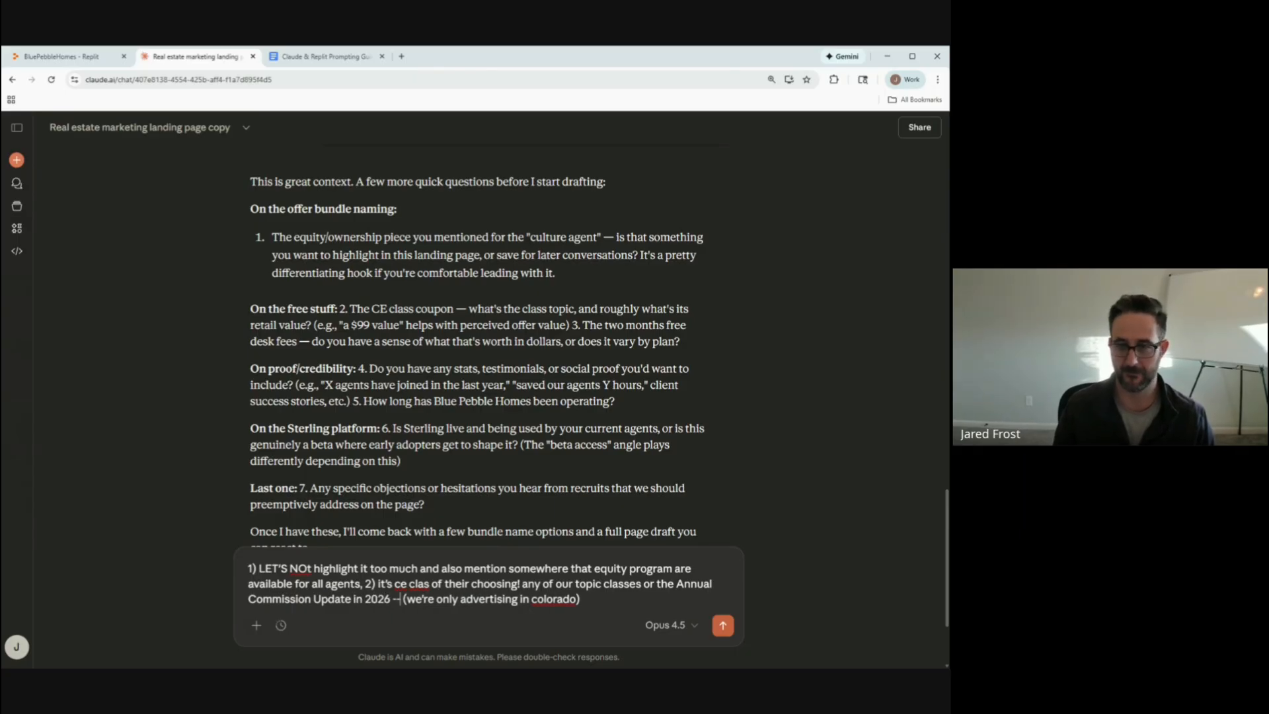
text( whatever they want)
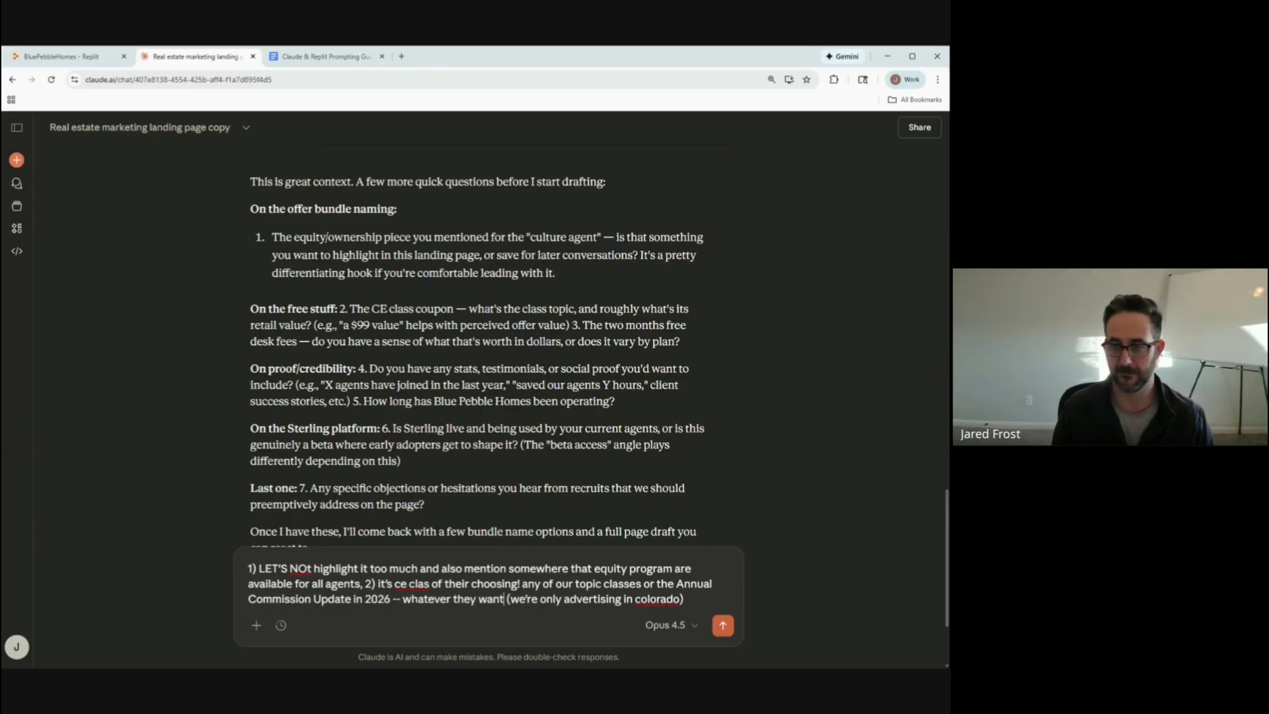
text(!)
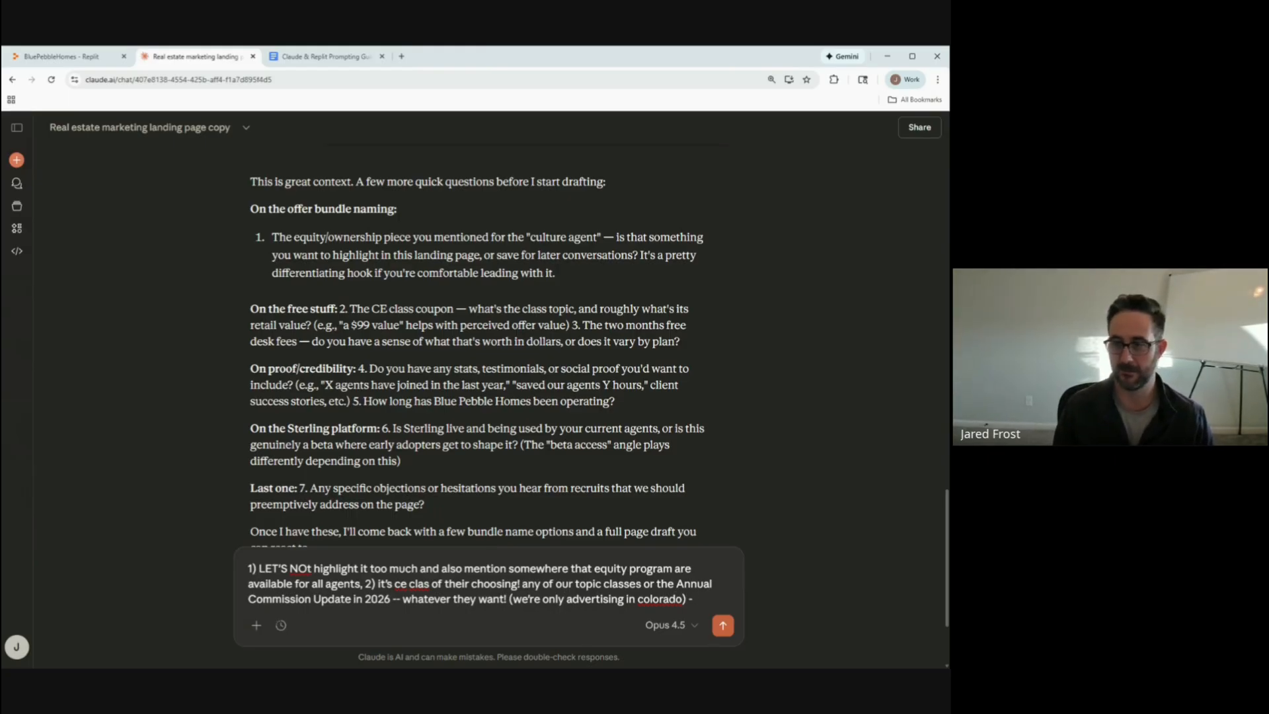
text( -- two months free is worth $300.)
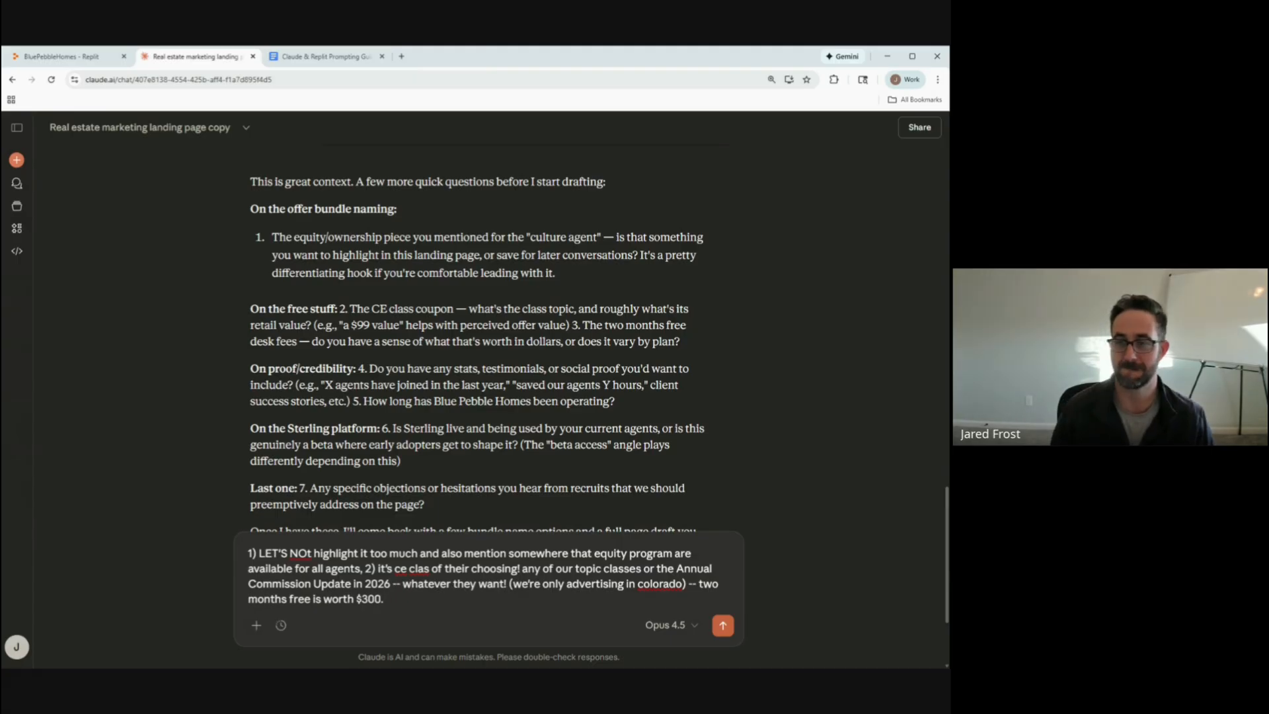
Begin answer 4 with "yes, we can say we save them 20-30 hours a month on marketing time,".
text(two months free is worth $300. 4)
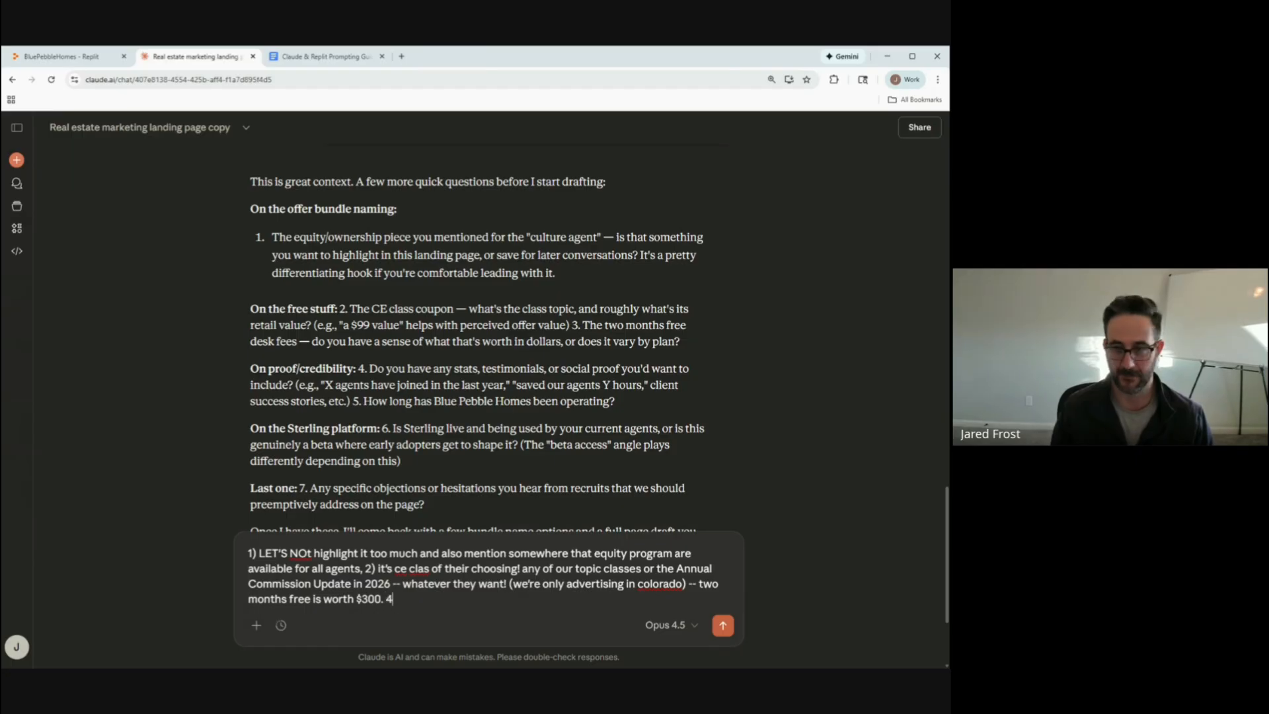
text() yes, we can sa)
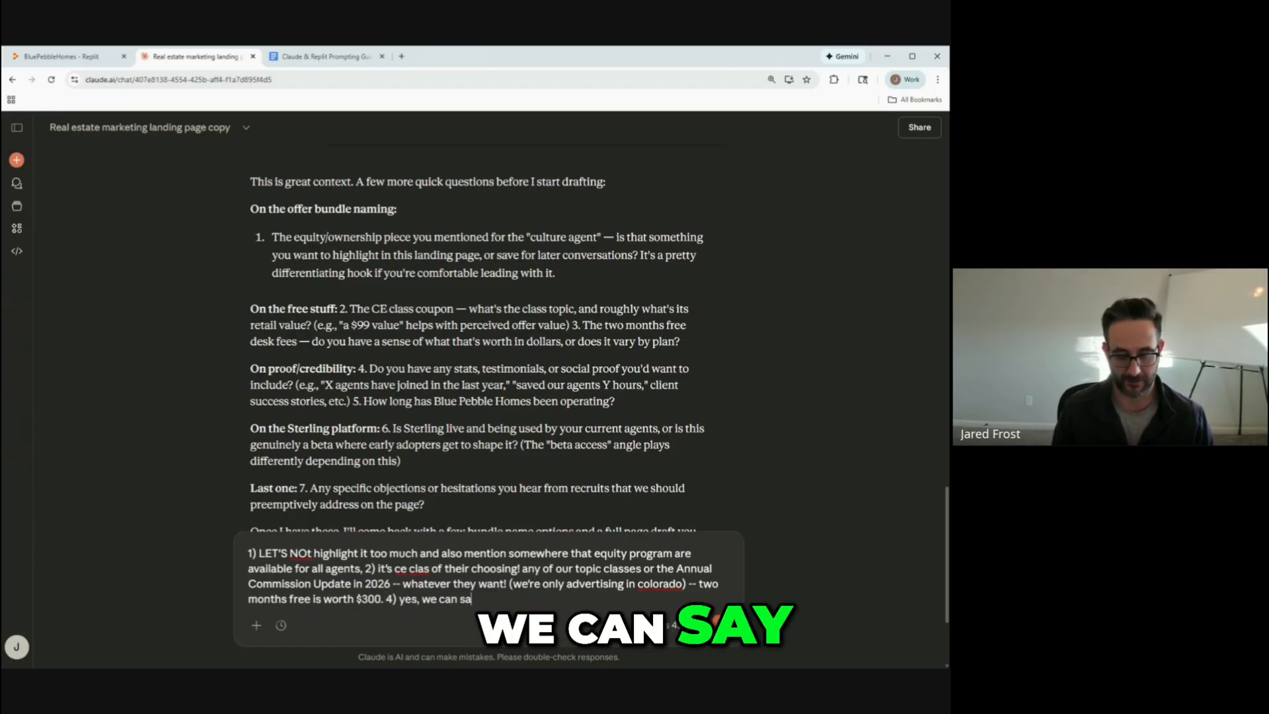
text(y we save)
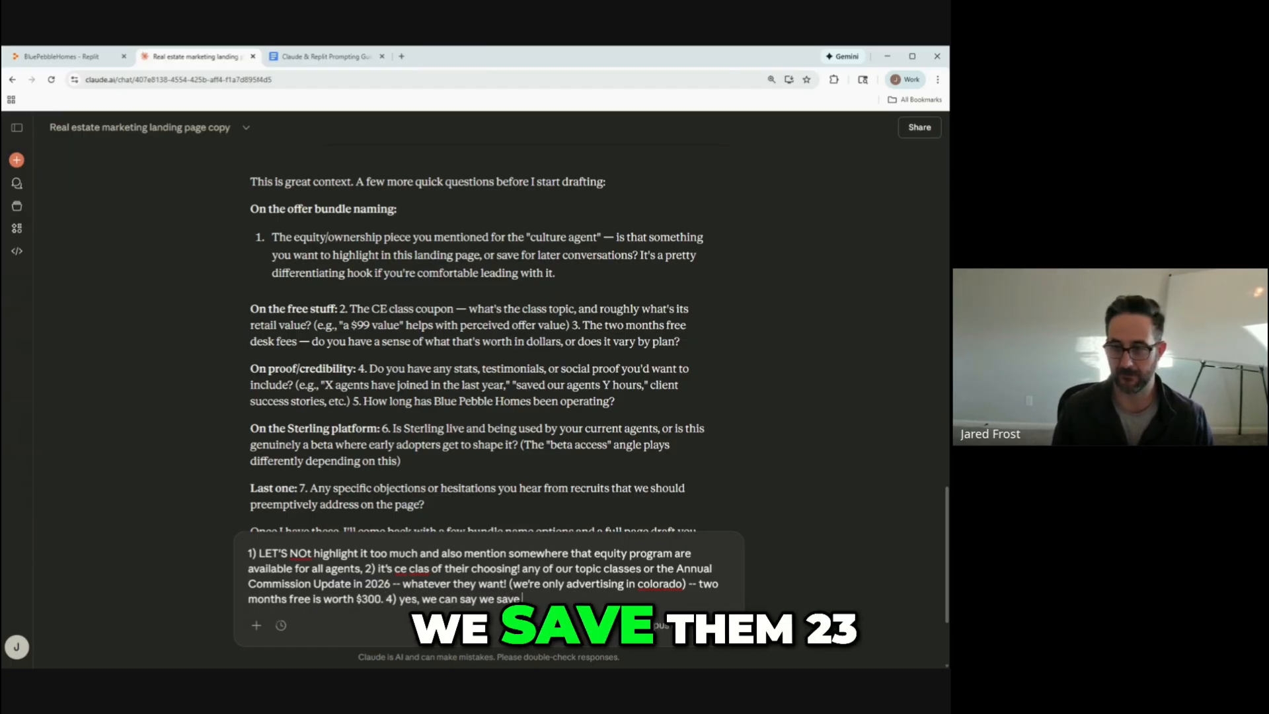
text( them 20-30 horus)
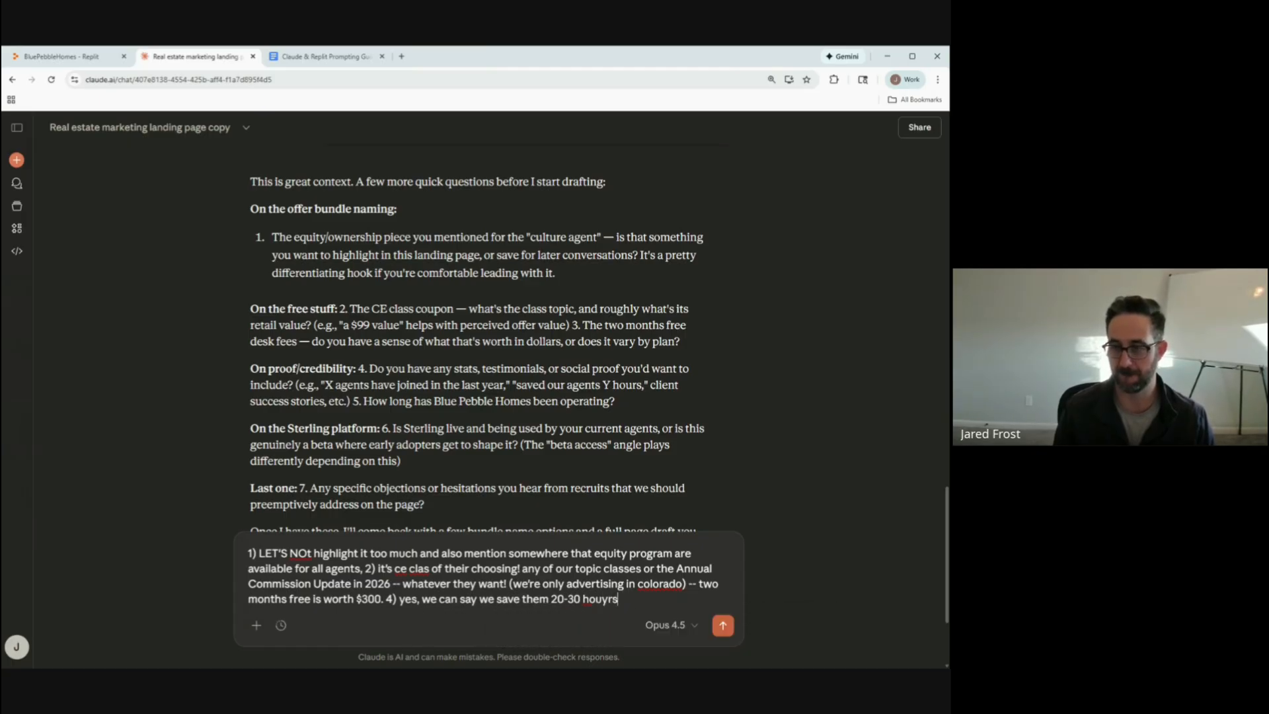
text(a month on marektig)
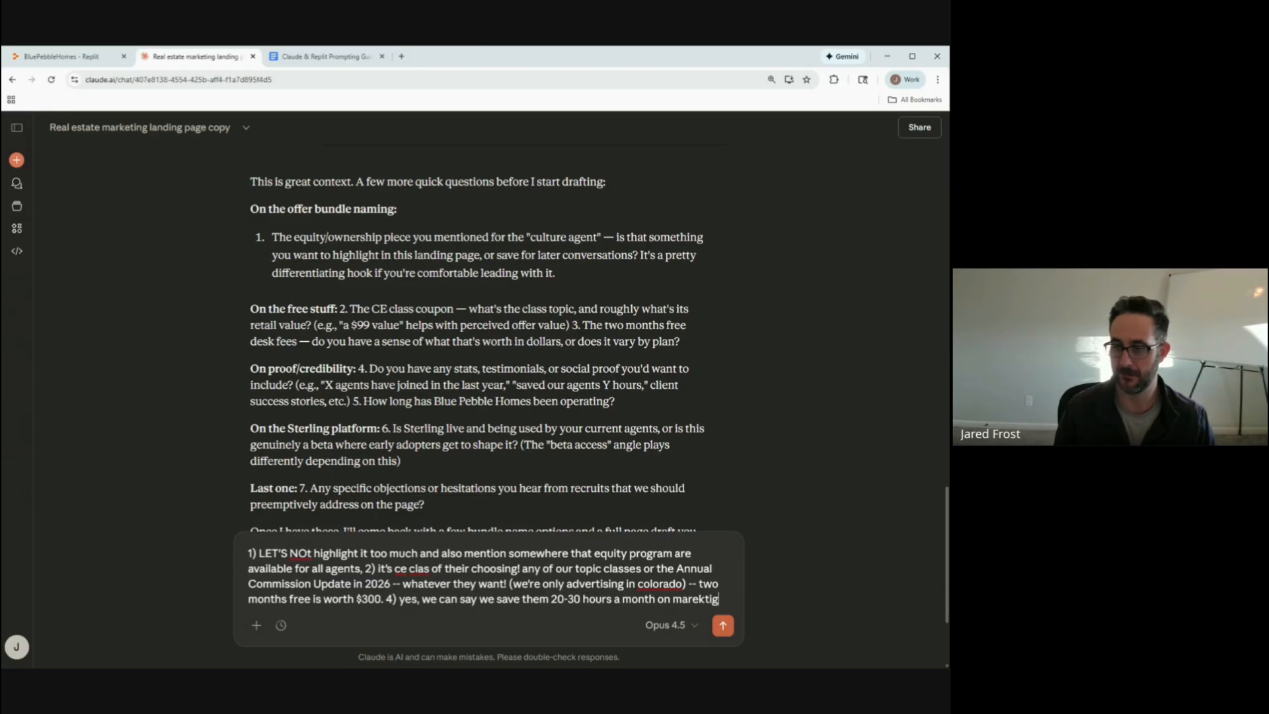
key(BackSpace)
key(BackSpace)
key(BackSpace)
key(BackSpace)
key(BackSpace)
text(keting time, w)
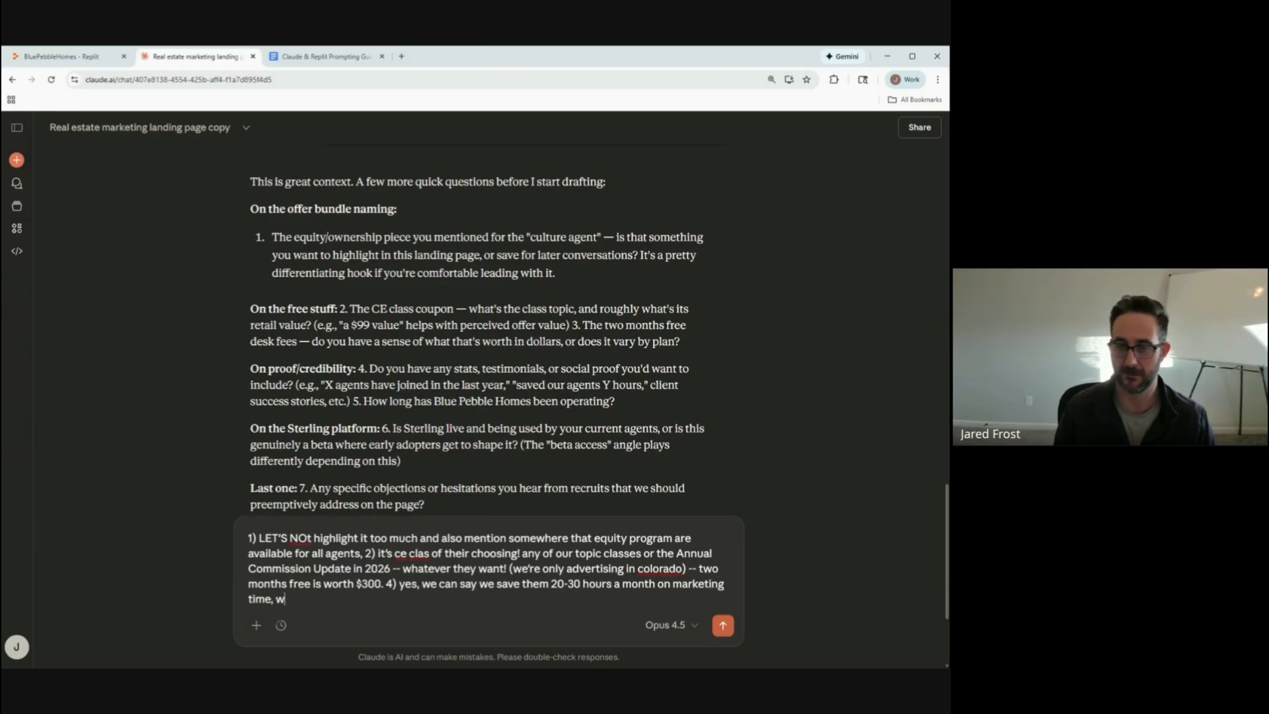
Finish answer 4 with "we have surveys from our brokers that attest to that.".
text(e have surveys from our)
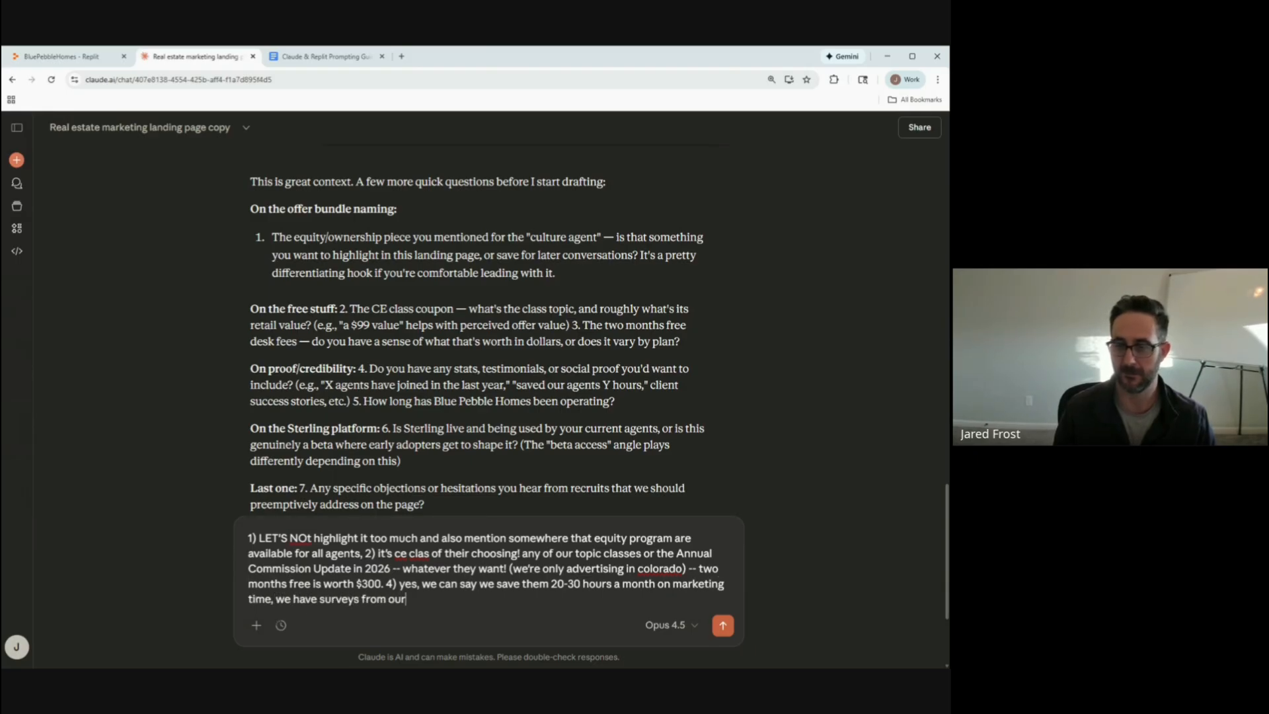
text( brokers hwo)
key(BackSpace)
key(BackSpace)
key(BackSpace)
text(time, we have surveys from our brokers that attest to that. )
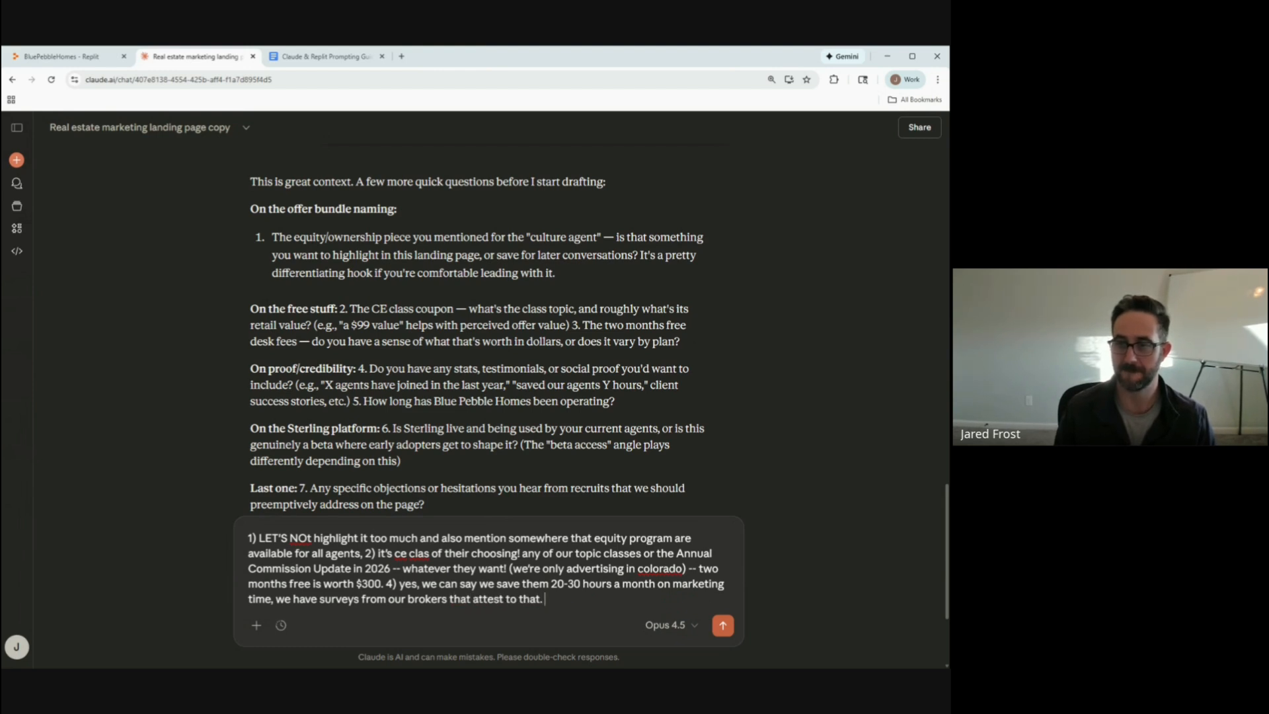
Answer question 5 with "we've been operating for two years and have grown from 5 to 30 as of now.".
text(5) we've been oper)
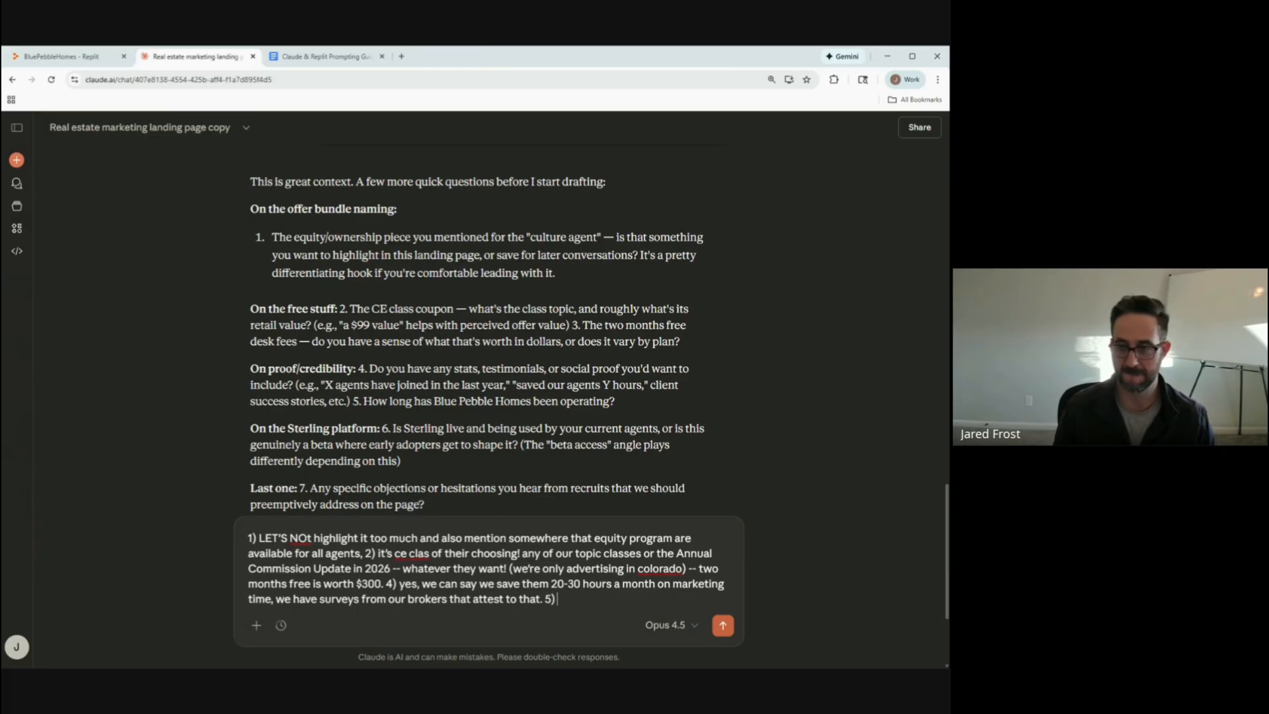
text(ating for two years.)
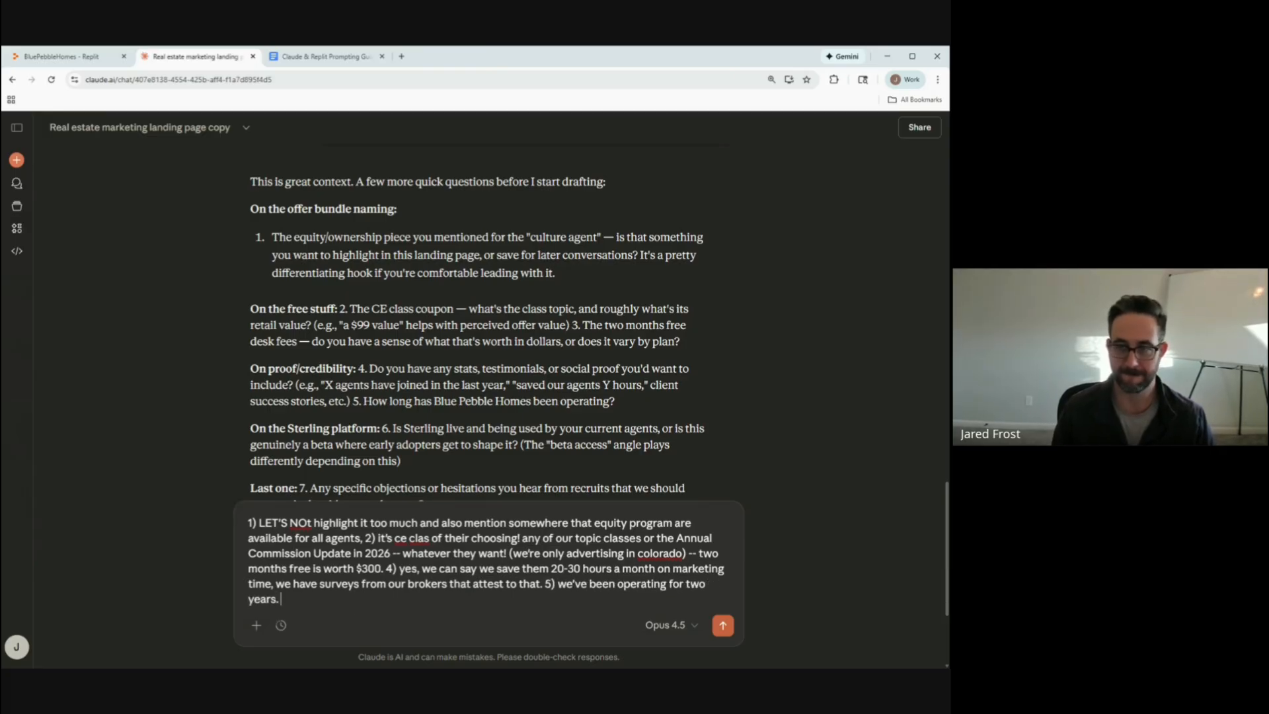
key(BackSpace)
text(and an)
key(BackSpace)
key(BackSpace)
key(BackSpace)
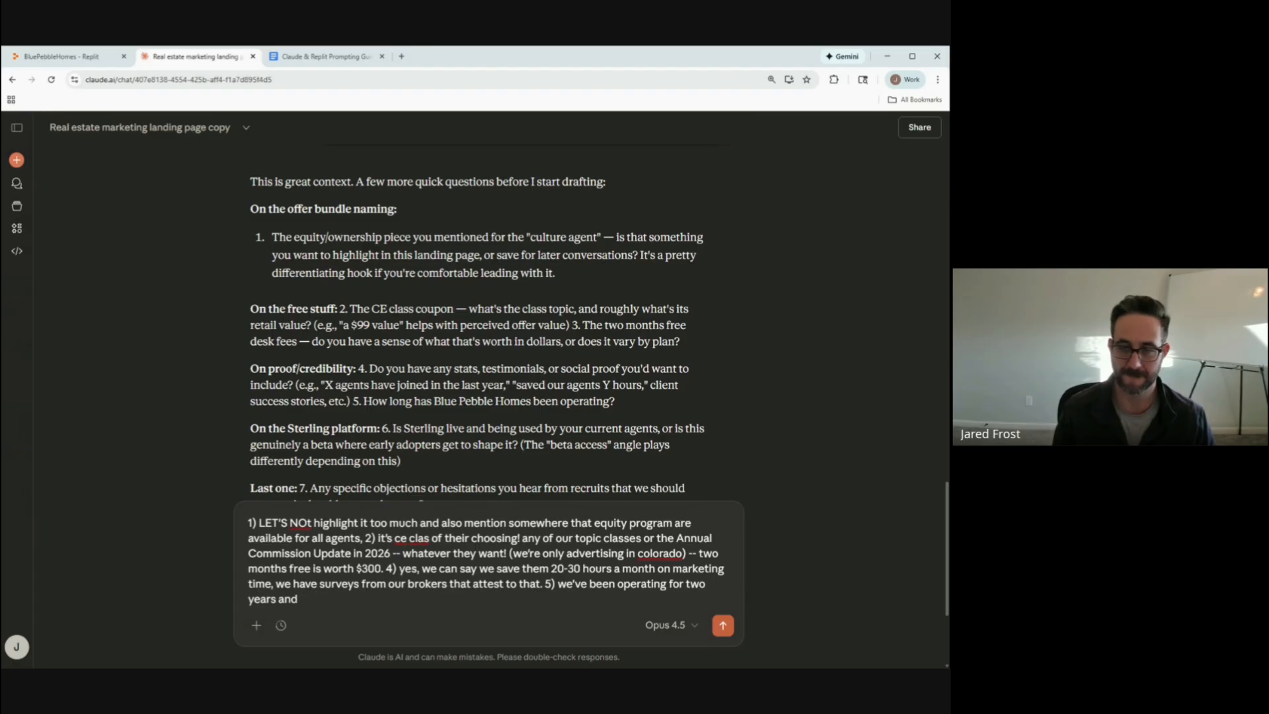
text(have grown f)
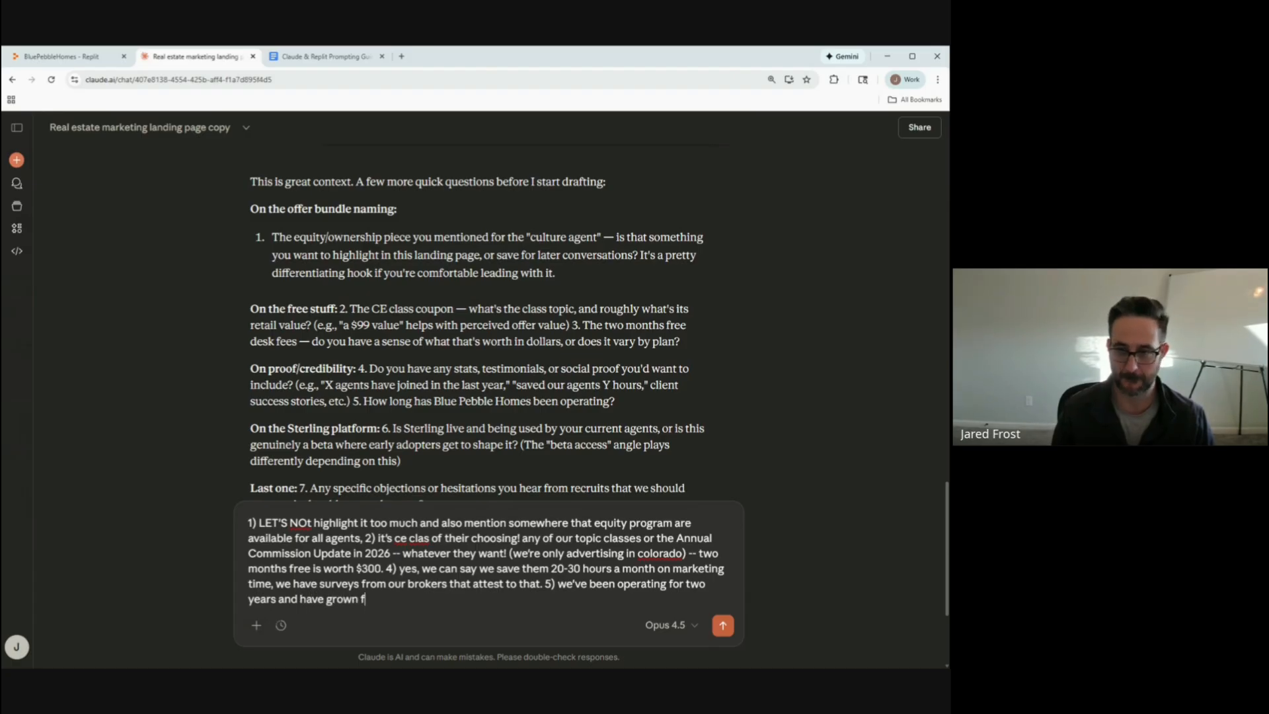
text(rom 5 to 30 as of now)
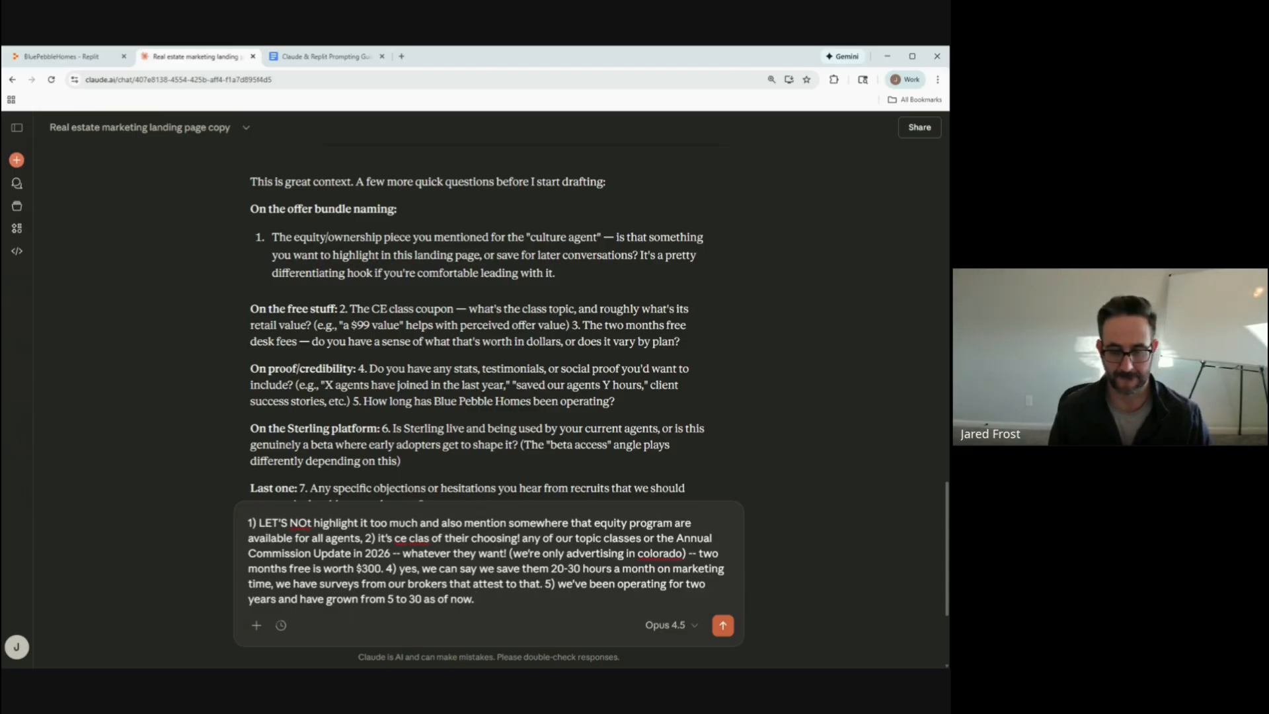
Begin answer 6 with "this isn't going to be on sterling and will be on our main bph website".
text(. 6))
scroll(406, 301, down, 2)
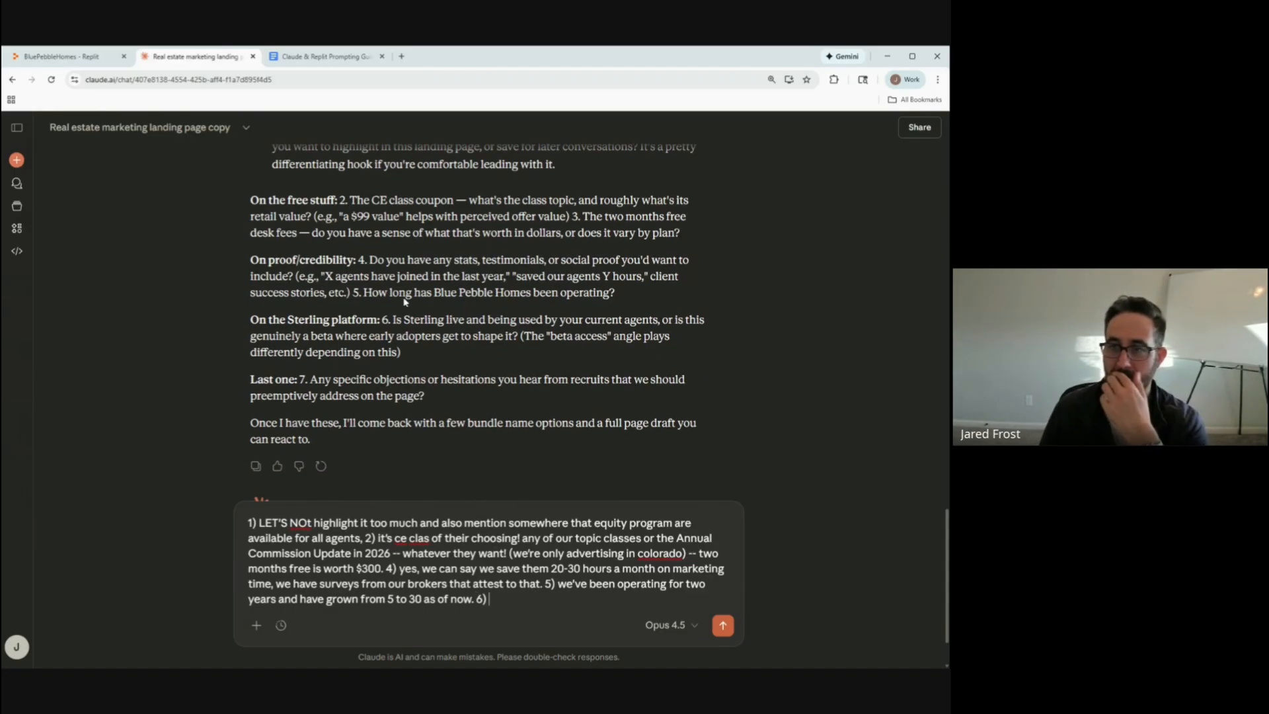
text(thi)
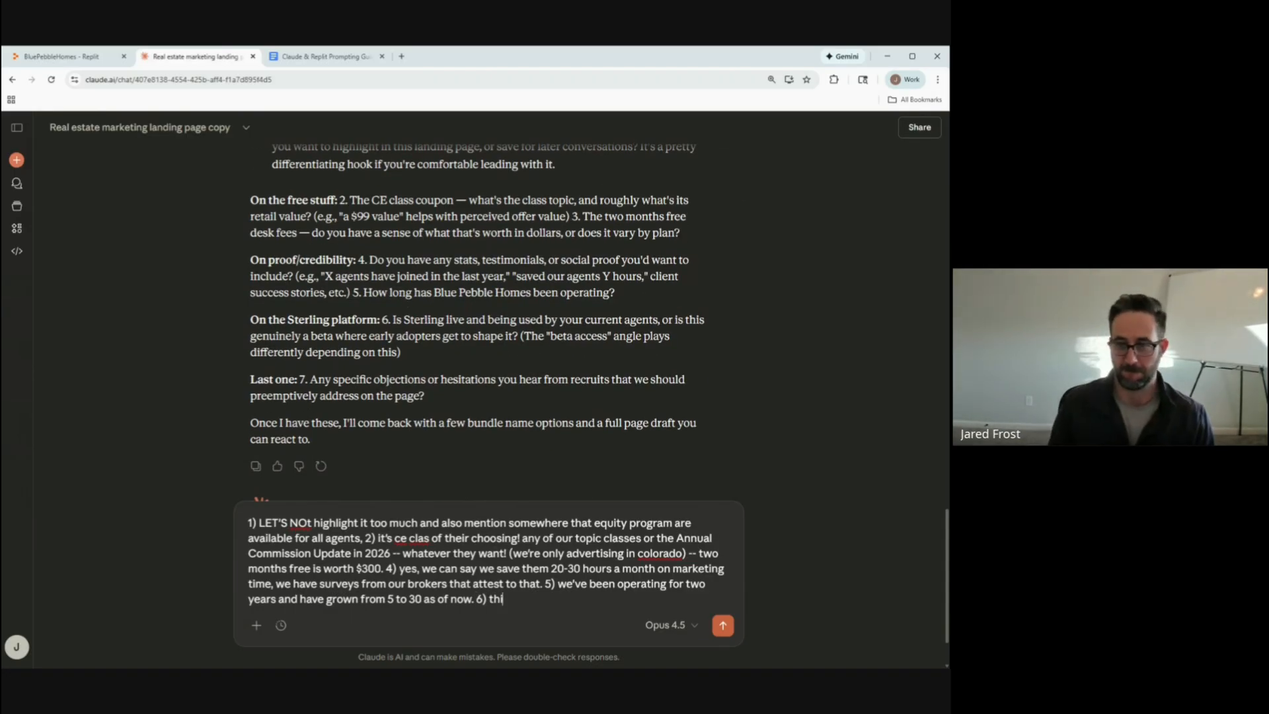
text(s isn't going to be on s)
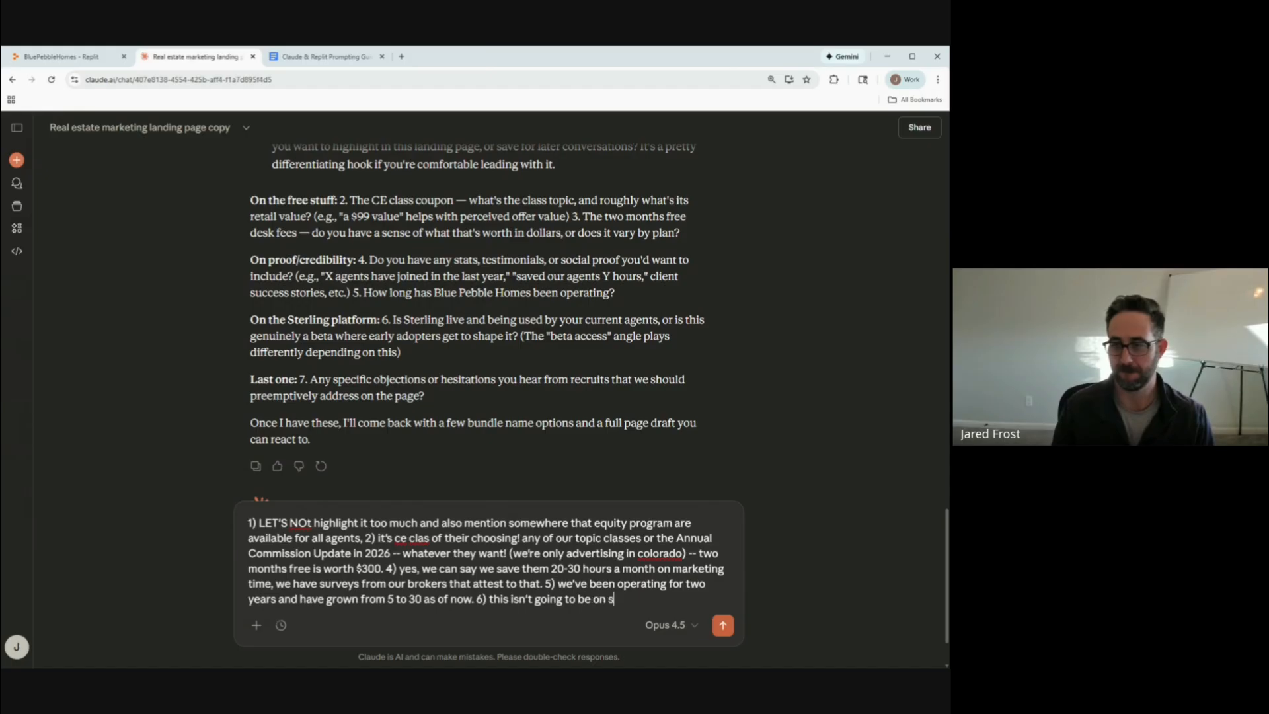
text(terling and will be on)
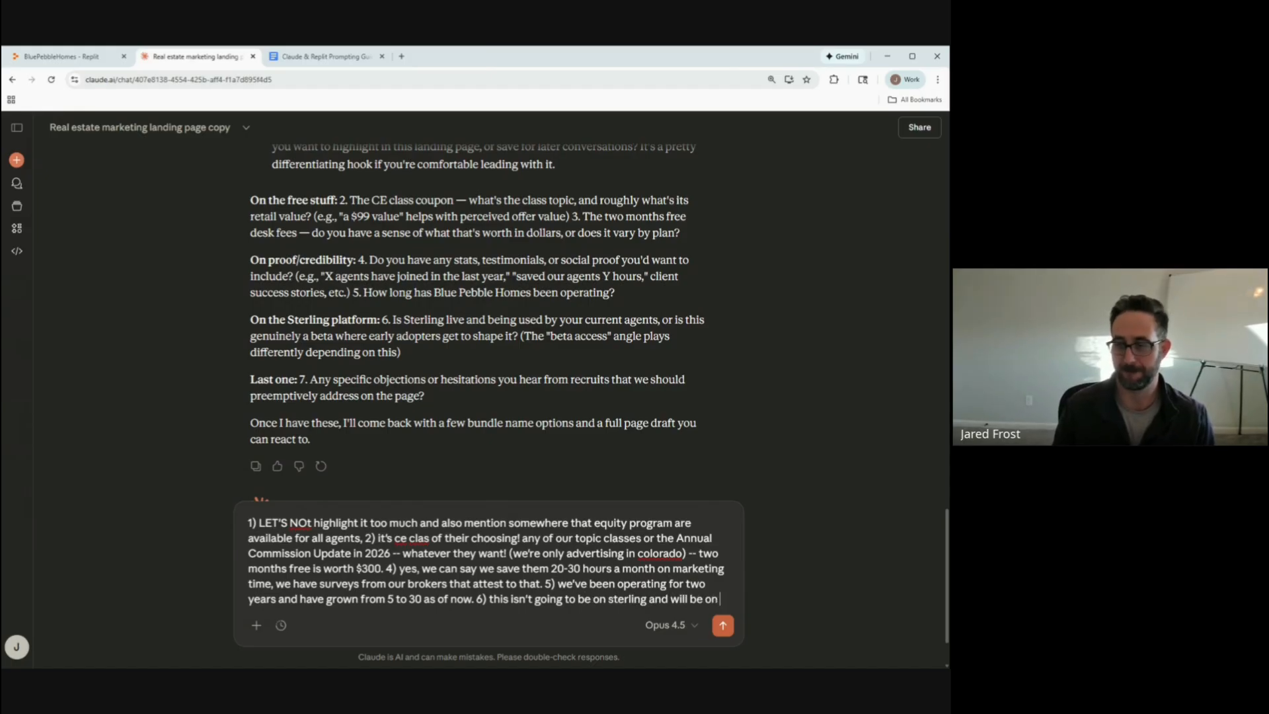
text( our main bph)
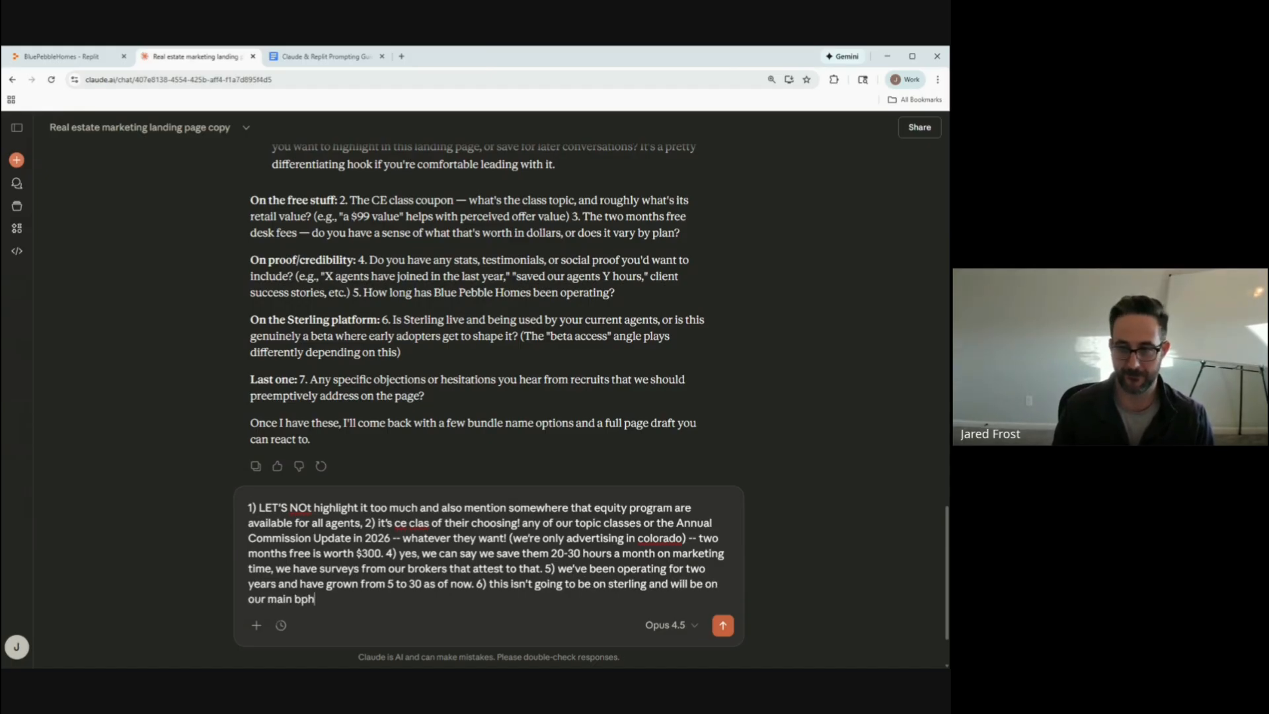
text( website with our ra)
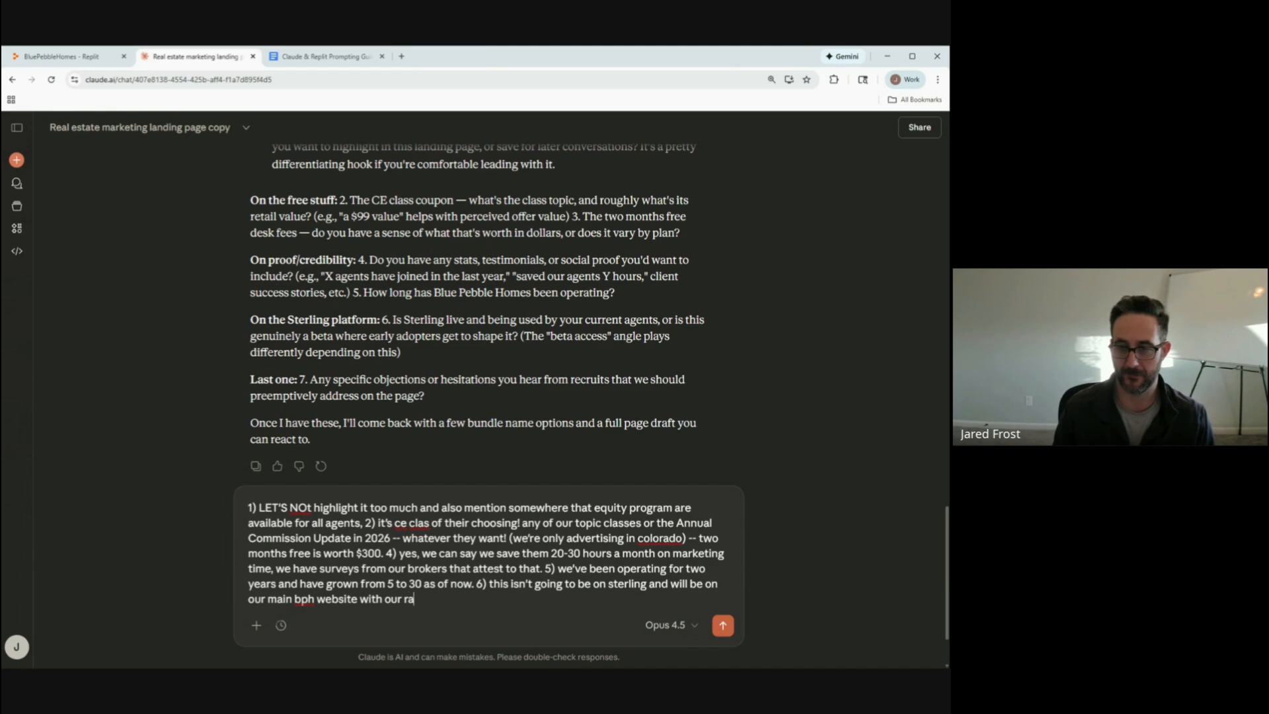
Replace the trailing "with our rate" wording in answer 6 with "similar to the rate widget landing pages." and start answer 7.
text(te)
key(BackSpace)
key(BackSpace)
key(BackSpace)
key(BackSpace)
key(BackSpace)
key(BackSpace)
key(BackSpace)
key(BackSpace)
key(BackSpace)
key(BackSpace)
key(BackSpace)
key(BackSpace)
key(BackSpace)
key(BackSpace)
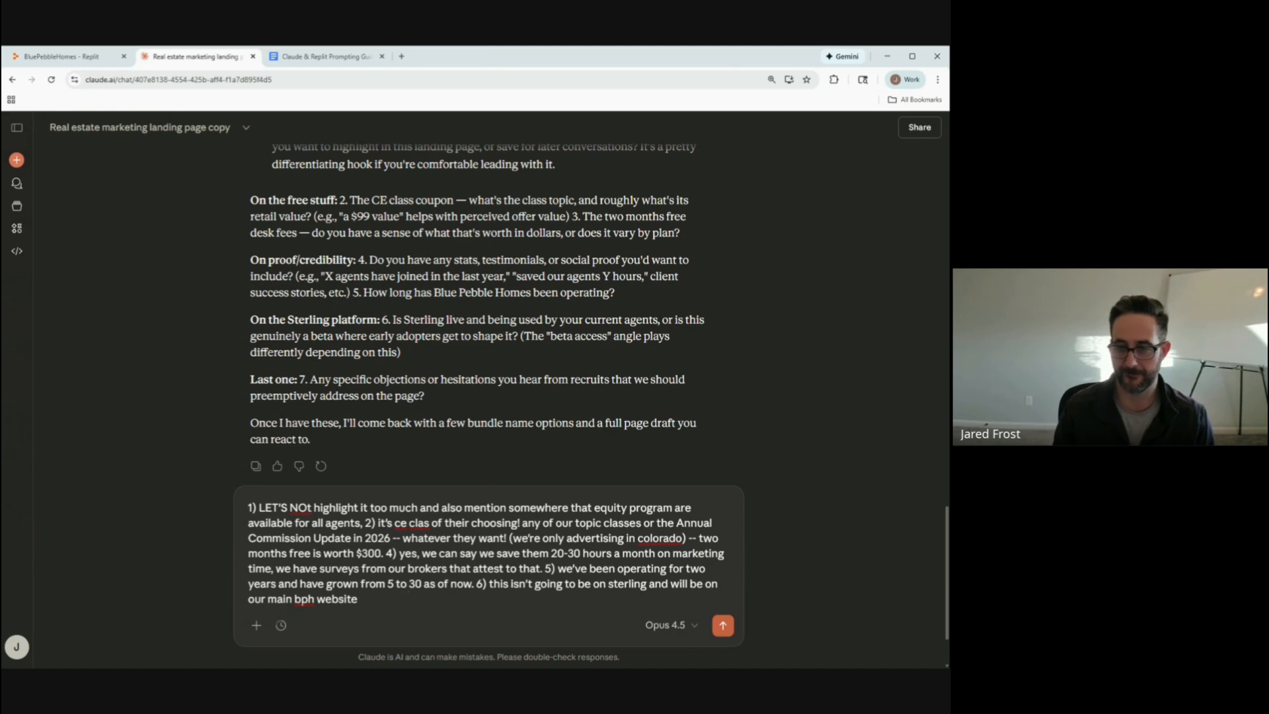
text(similar to the rate)
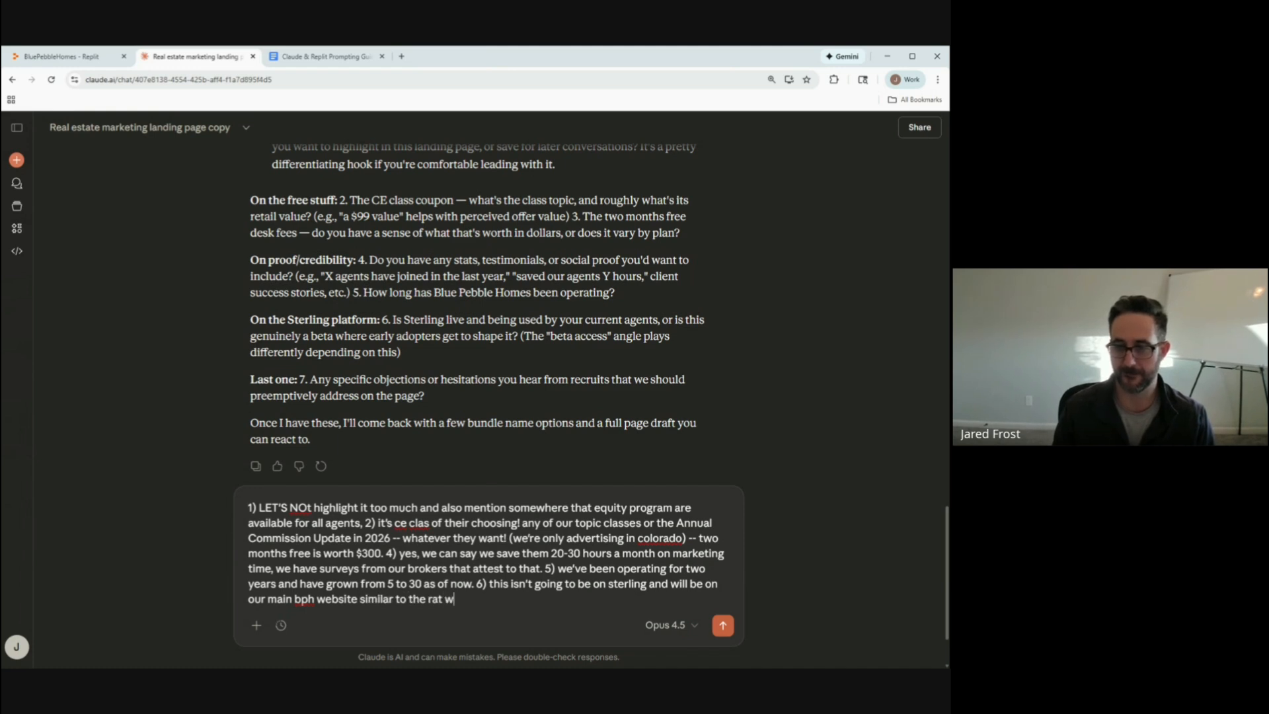
text( widget lan)
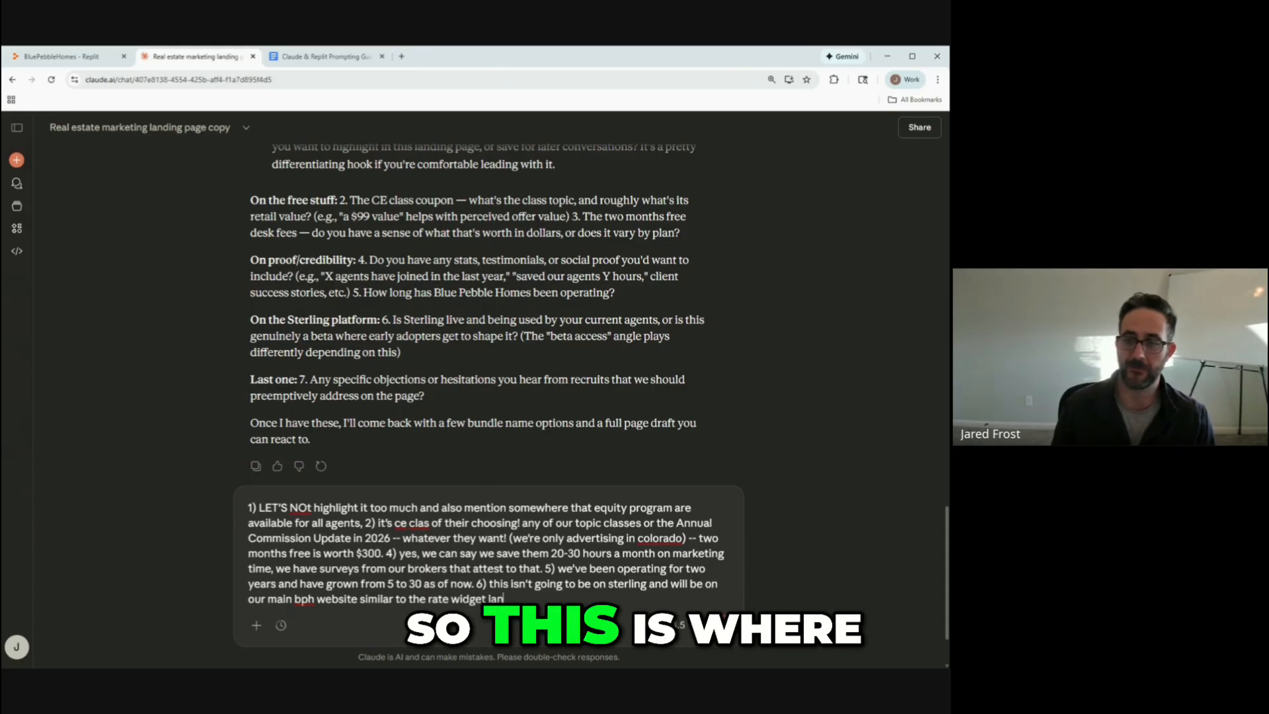
text(ding pages. 7) n)
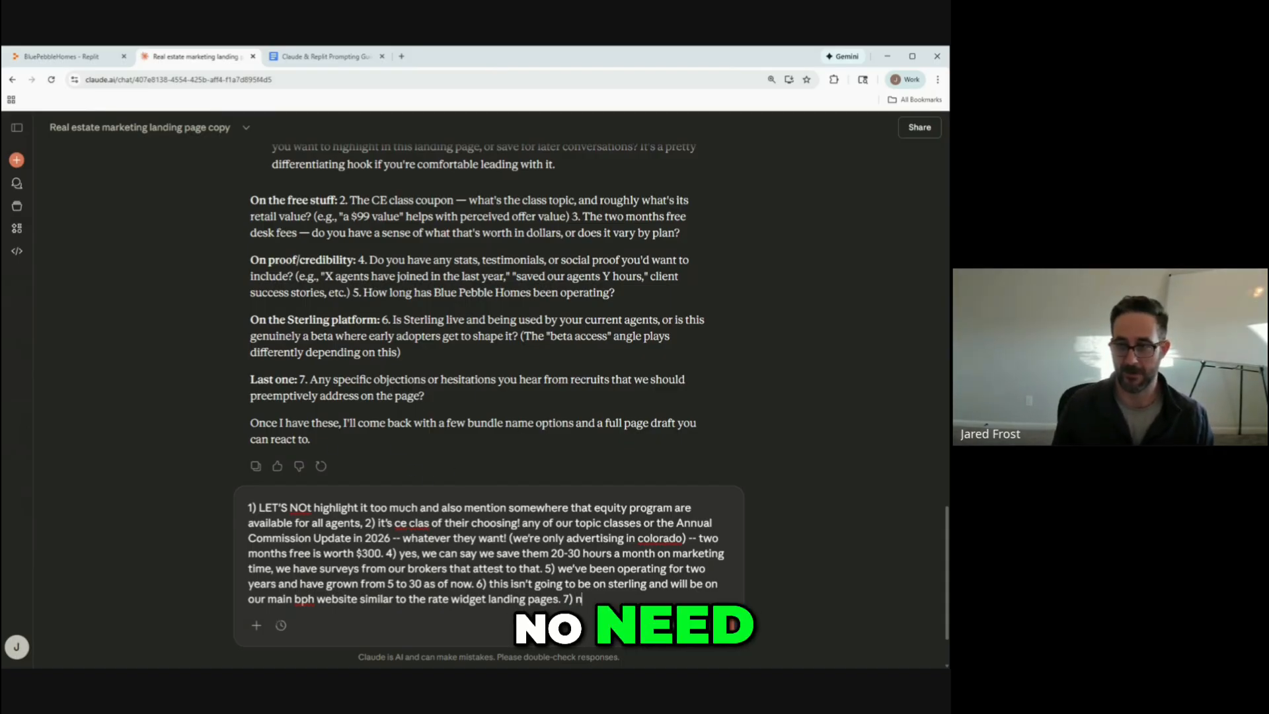
Answer question 7 with "no need to preemptively handle objections!".
text(o need to pree)
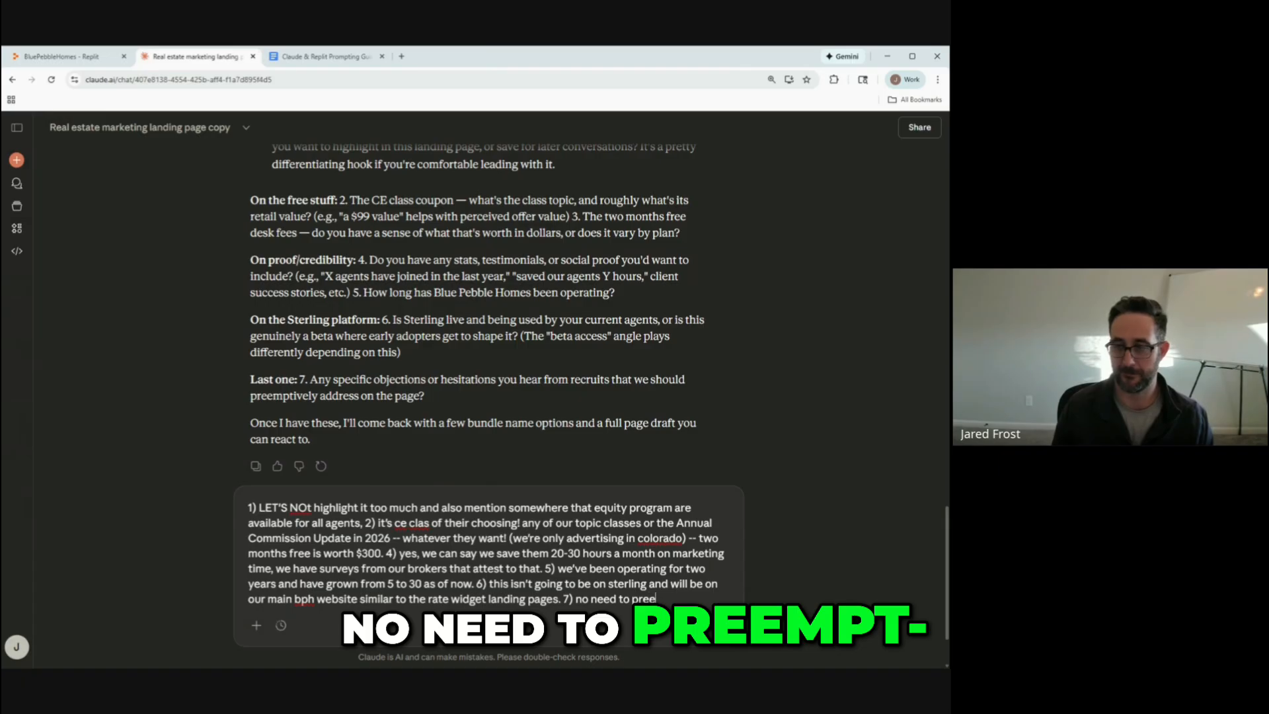
text(mptively handle )
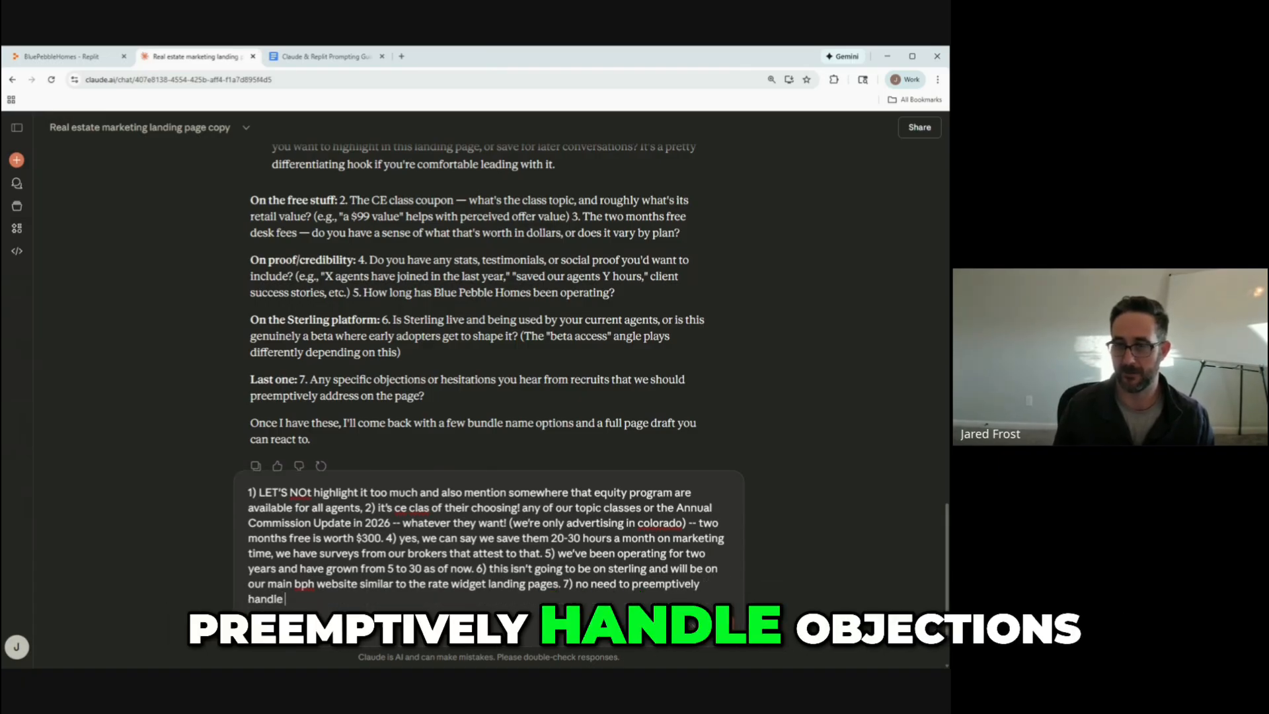
text(objections!)
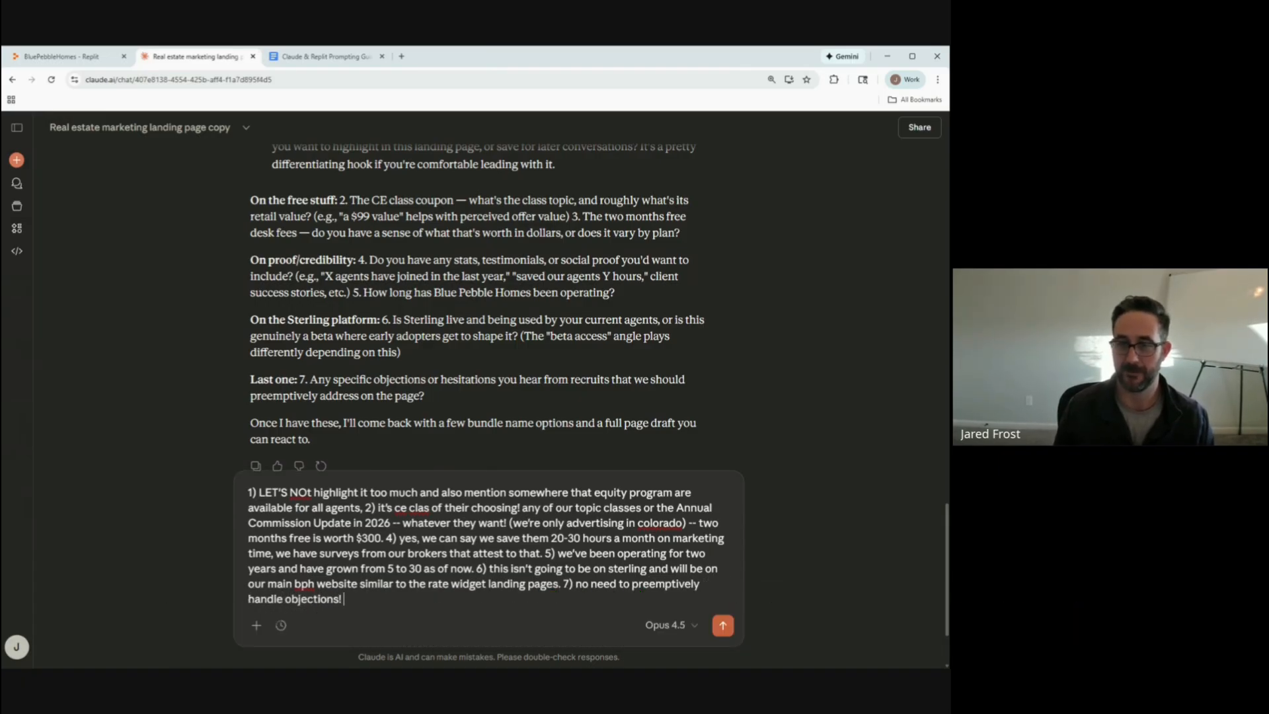
Append the request "let's see what you've got gort some initial names of the download package" after answer 7.
text( let's see what yo)
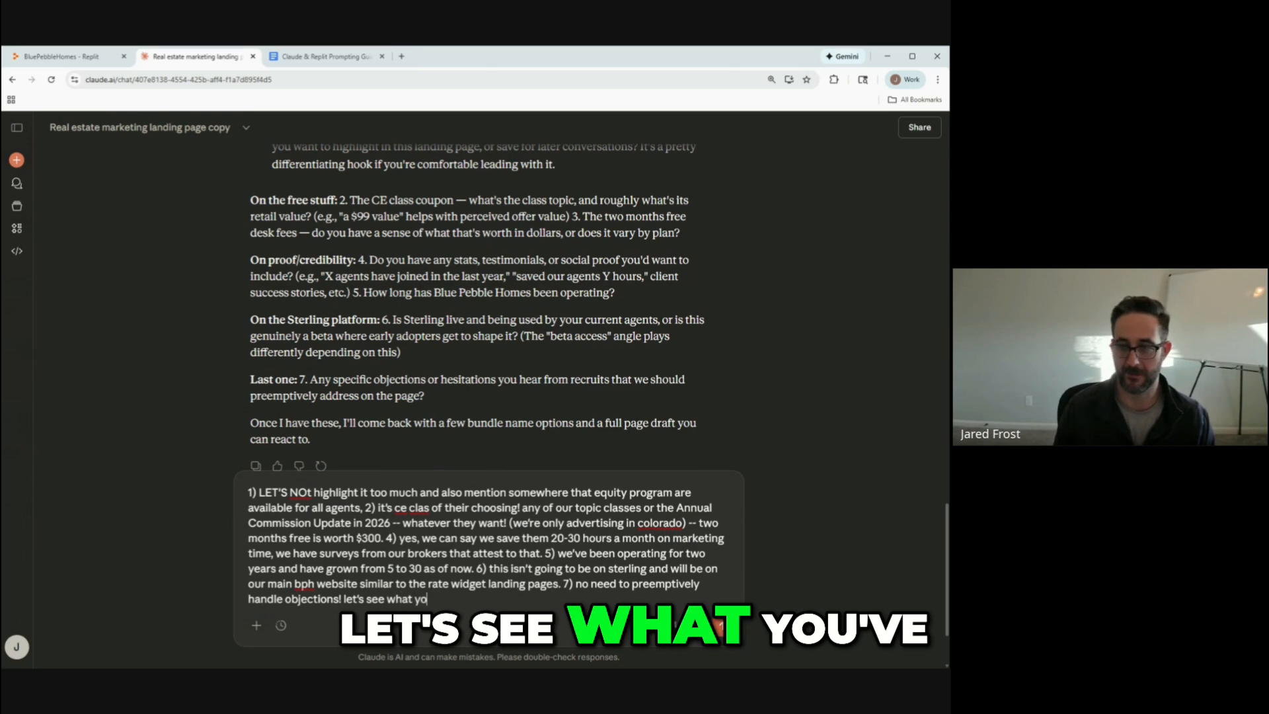
text(u've got gort some )
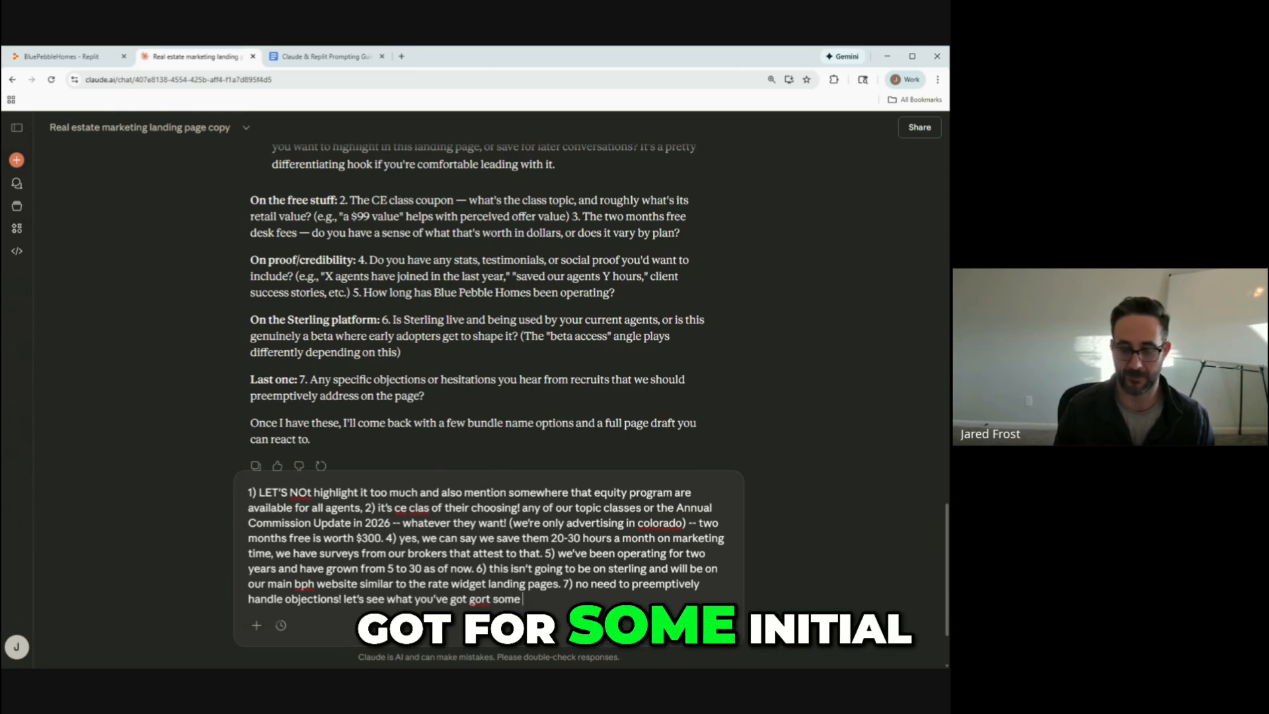
text(initial names of hthe)
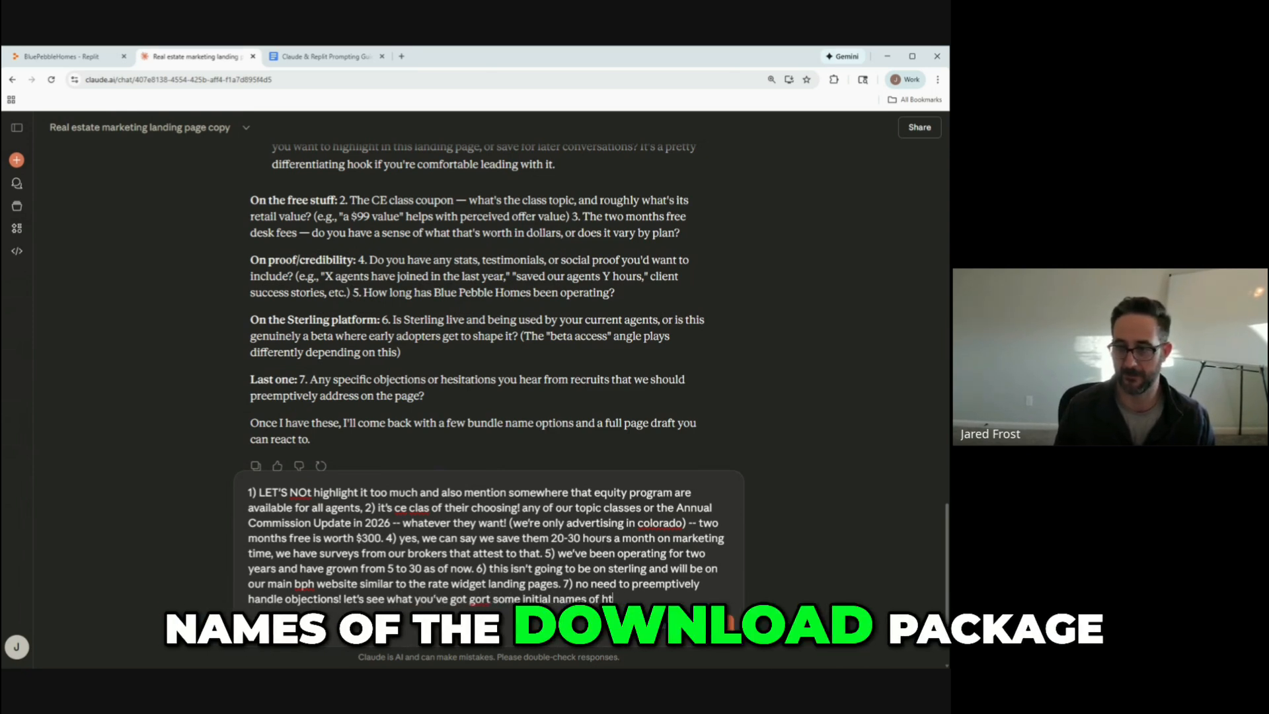
key(BackSpace)
key(BackSpace)
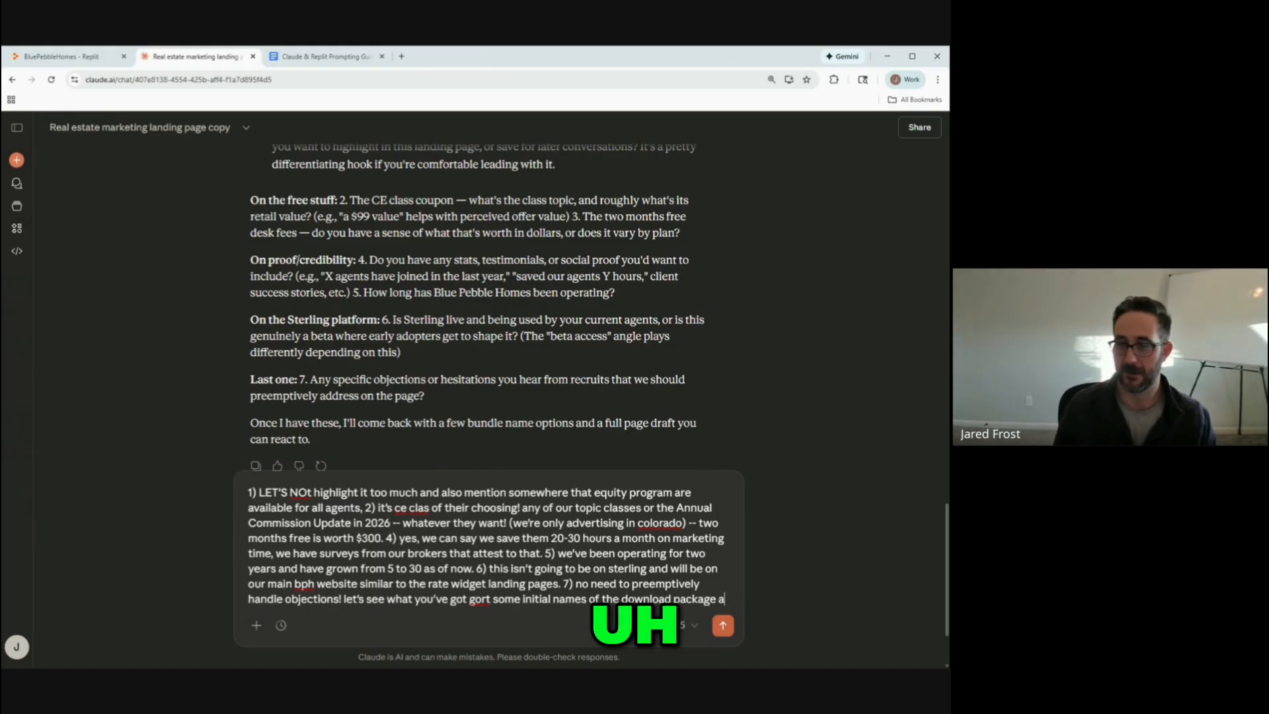
Continue the request with "and then also let's just start with the hero seciton at the top to make sure".
text(nd then also le4t)
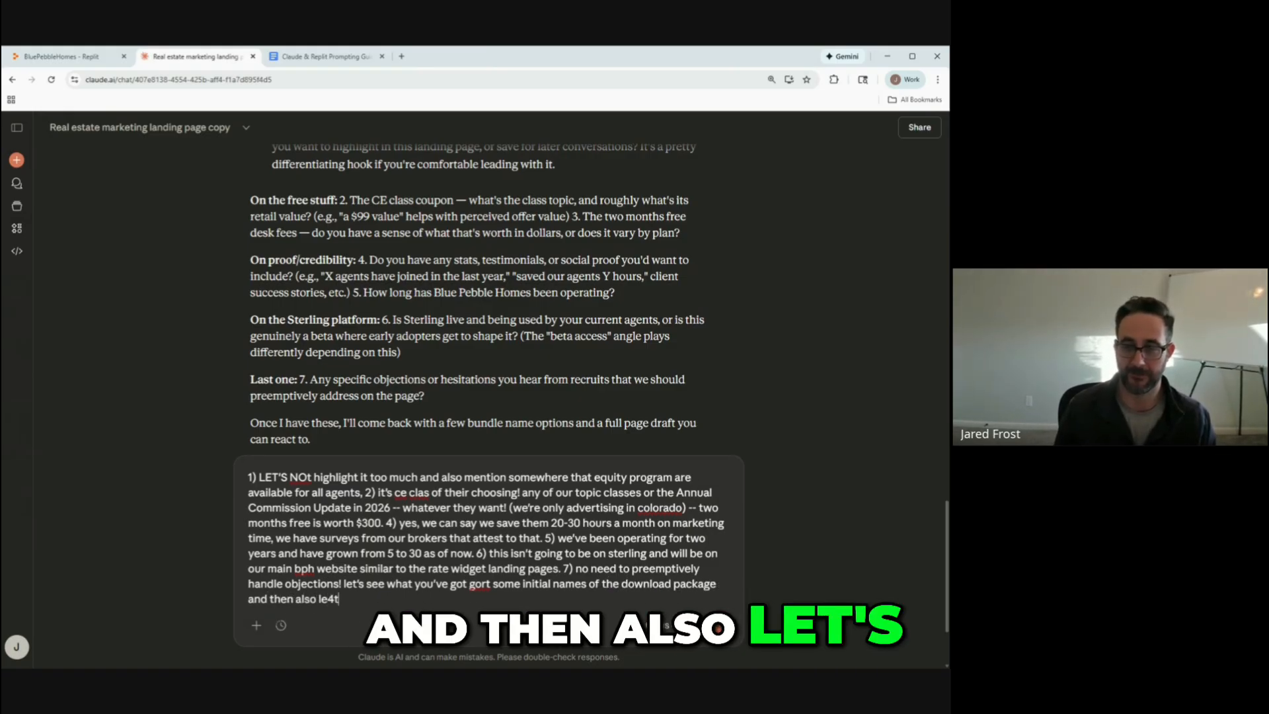
key(BackSpace)
key(BackSpace)
text(t's just start)
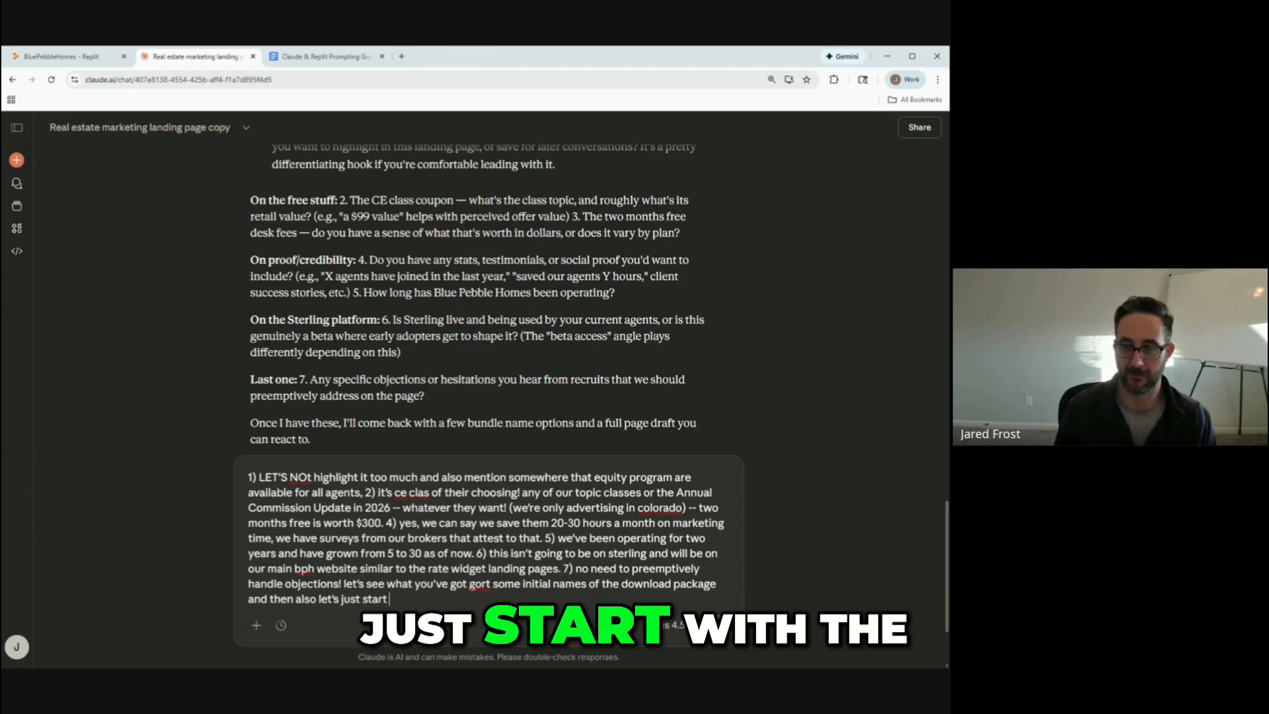
text( with the hero seciton at)
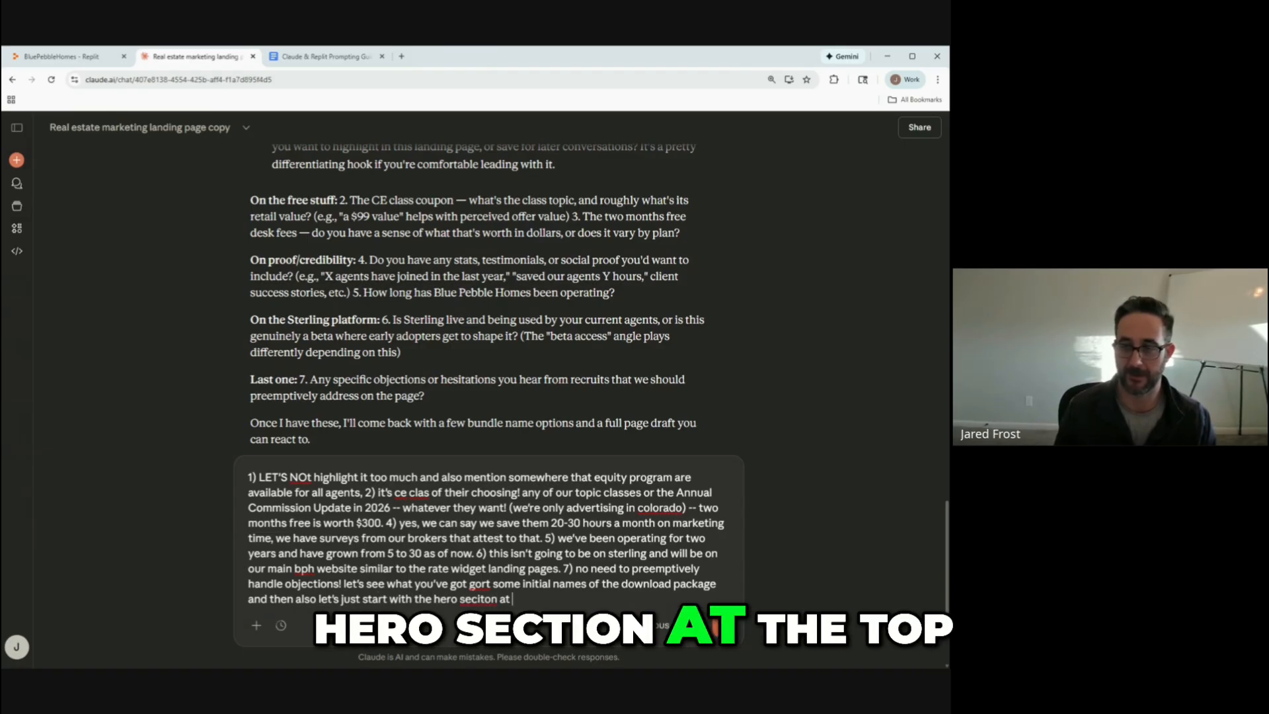
text( the top to make sure we)
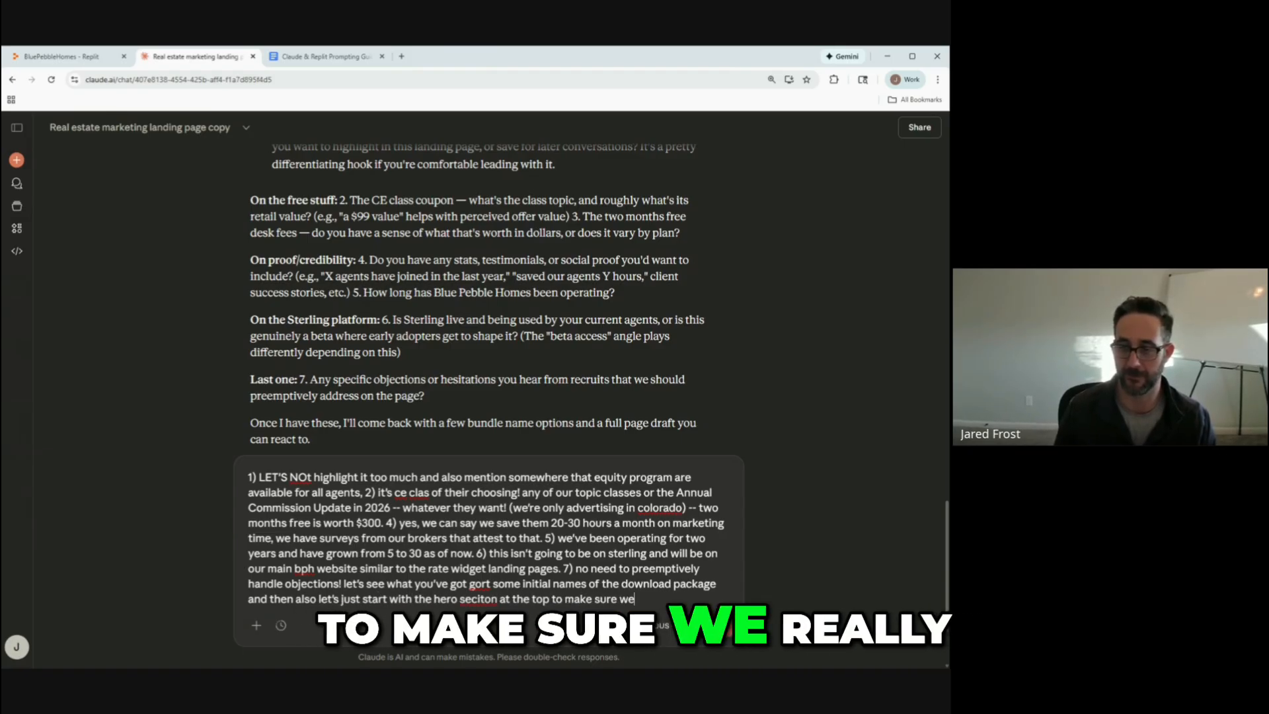
Finish the message with "really dial that in before we go on to other sections." and send it.
key(BackSpace)
key(BackSpace)
text(really dial that in)
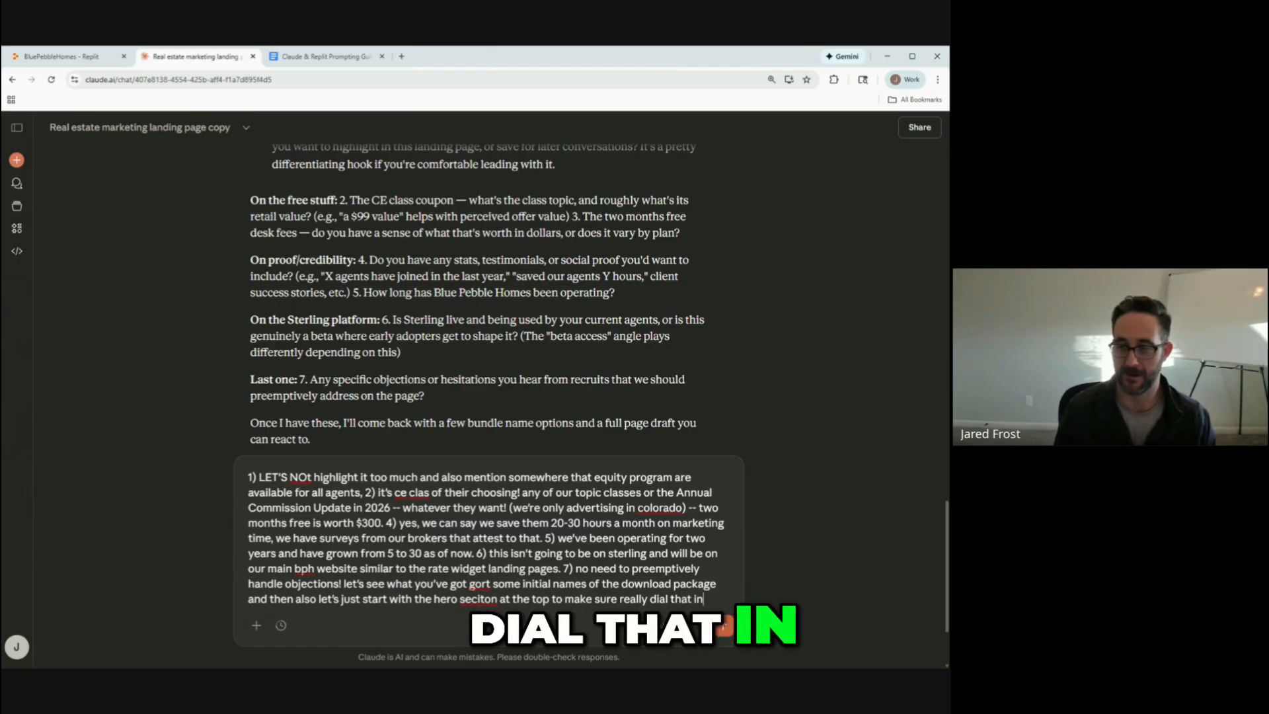
text( before we go)
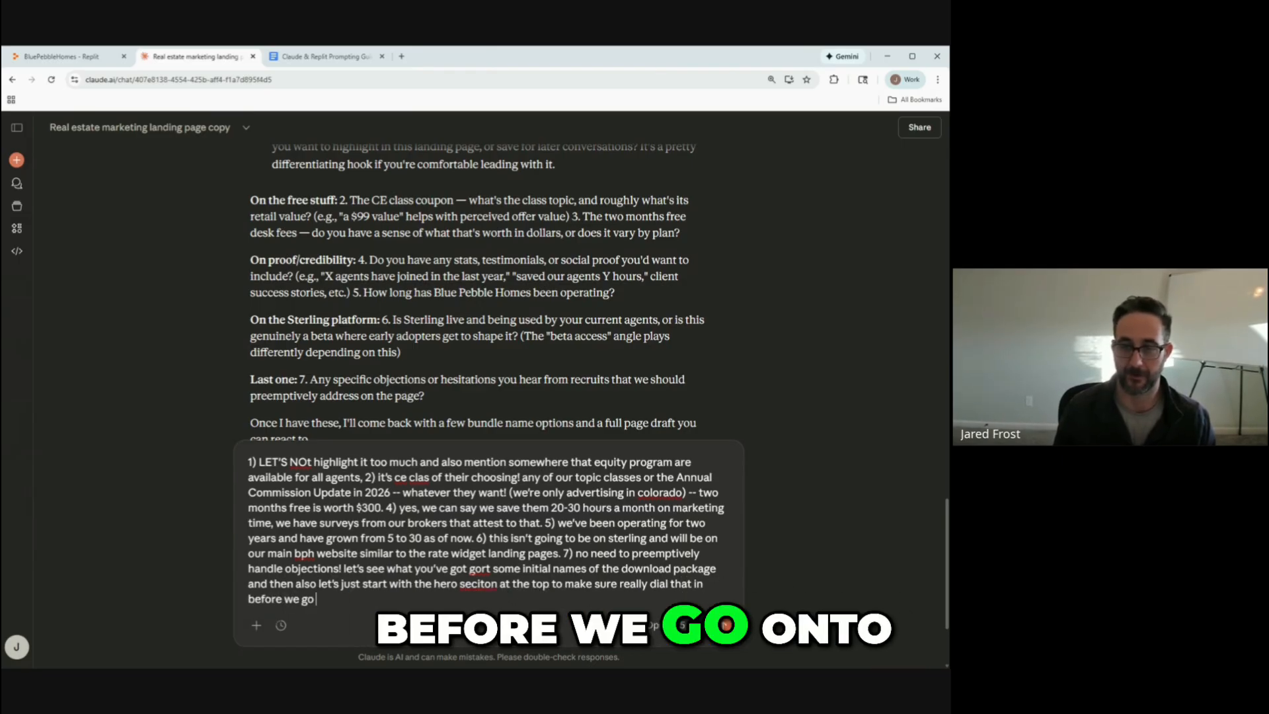
text( on to other sections.)
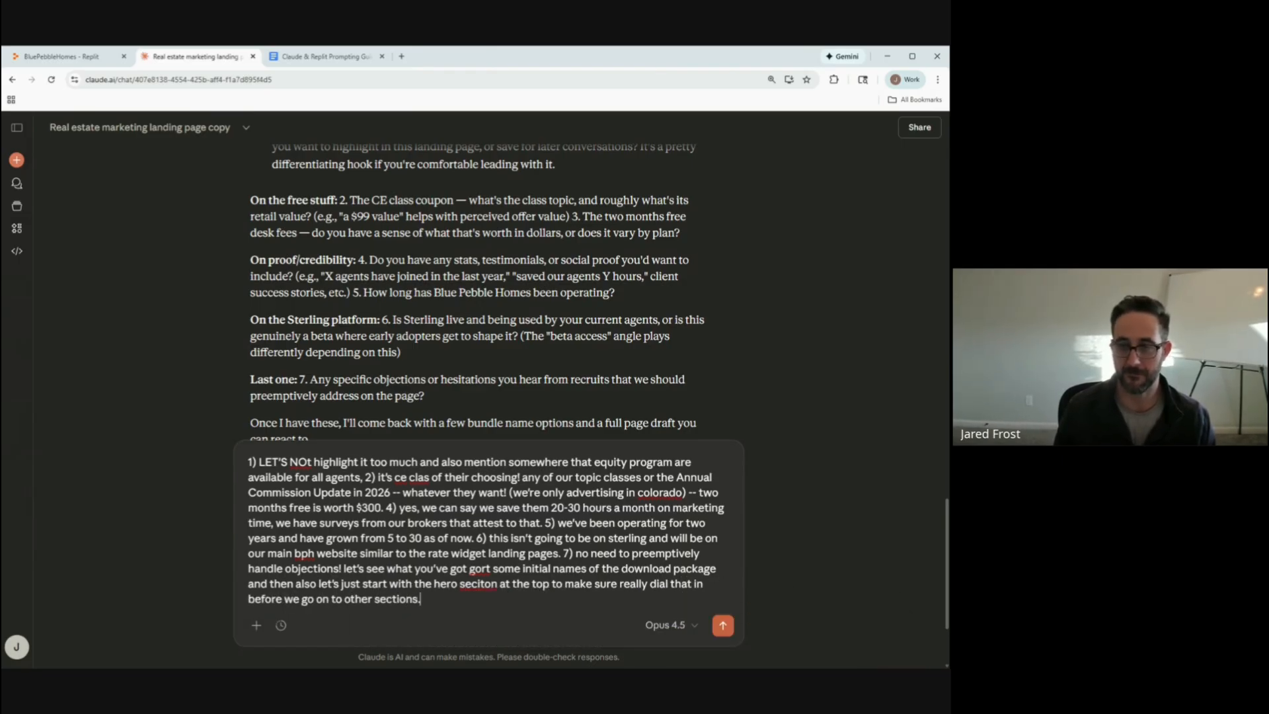
key(Return)
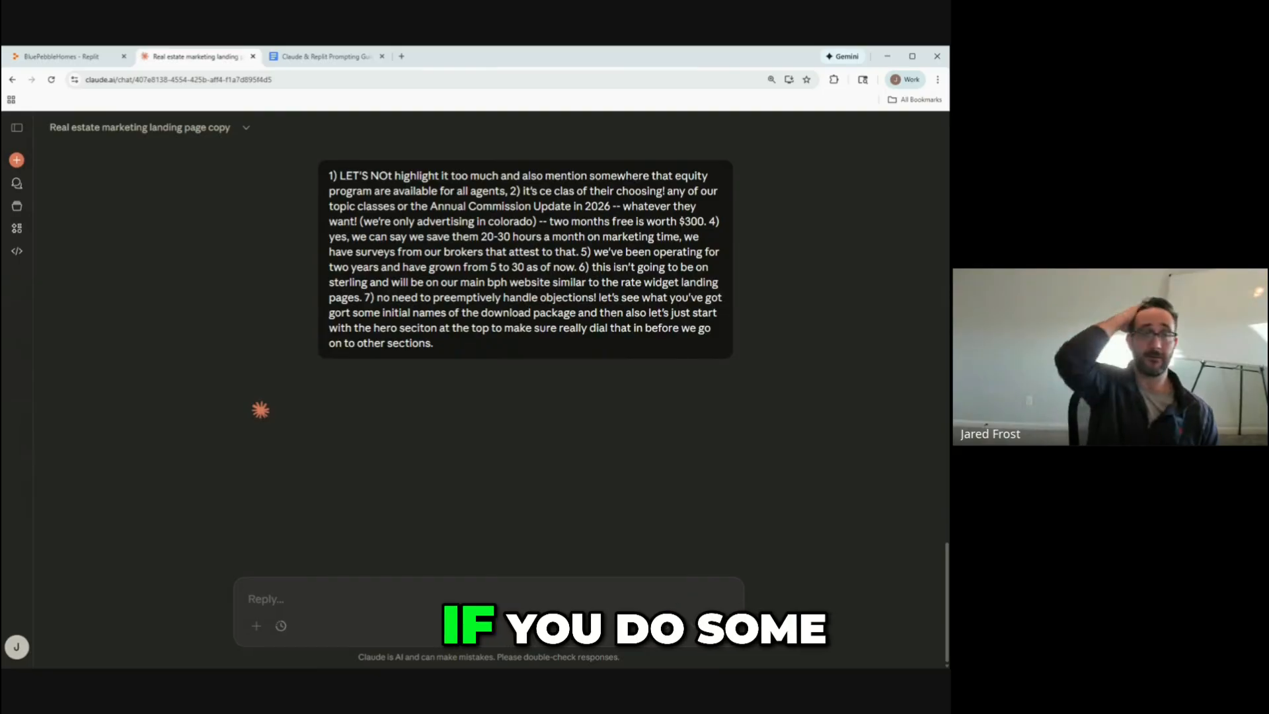
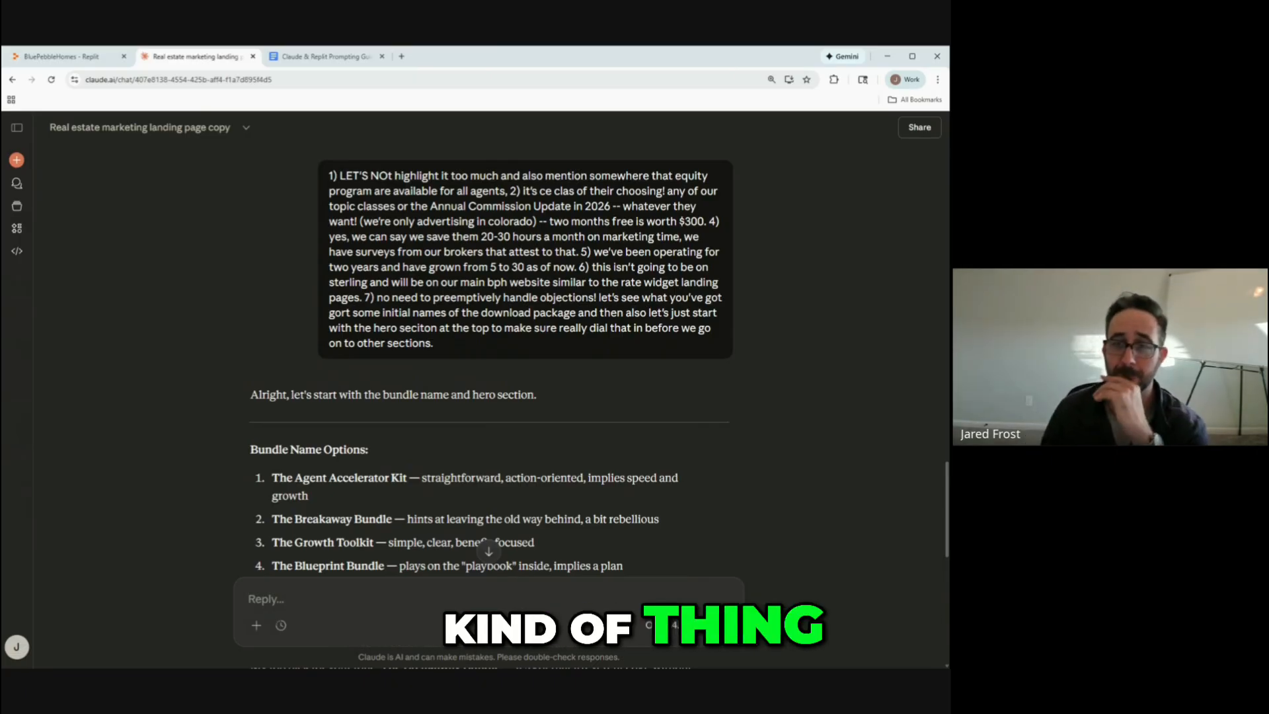
Begin the reply about the suggested bundle names with "Our top two are 1 & 5.".
scroll(505, 379, down, 2)
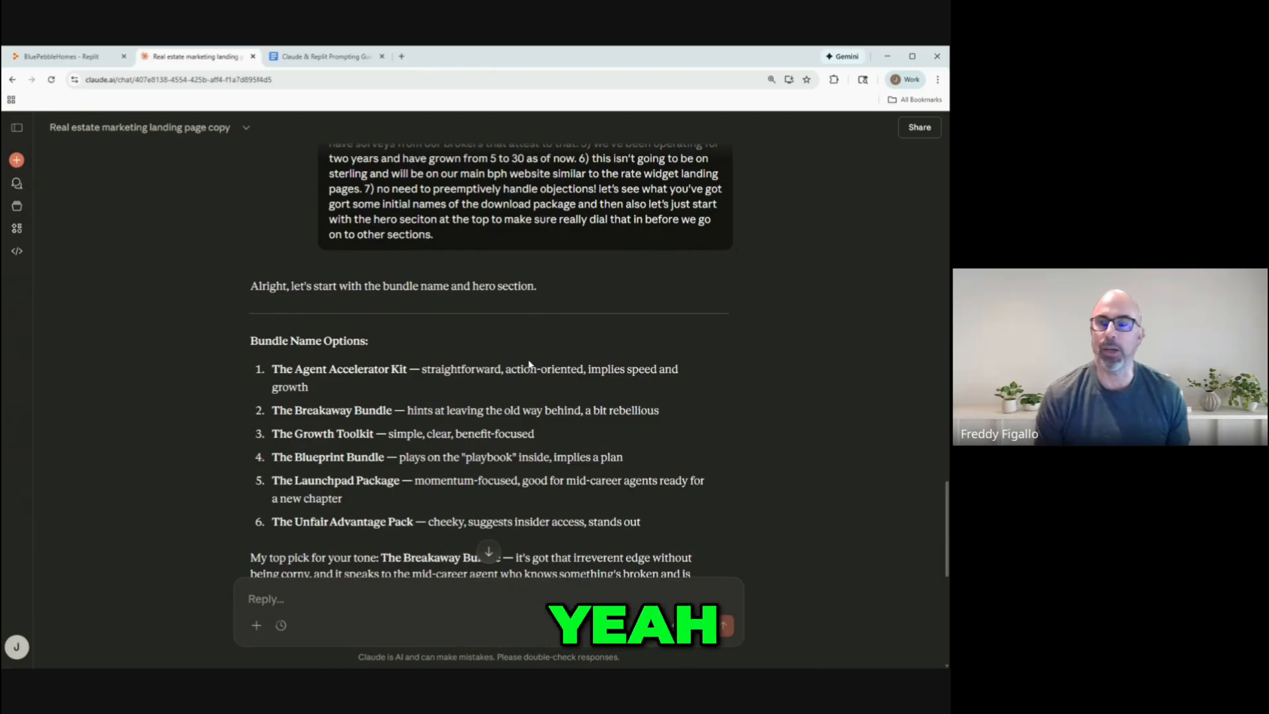
scroll(537, 339, down, 2)
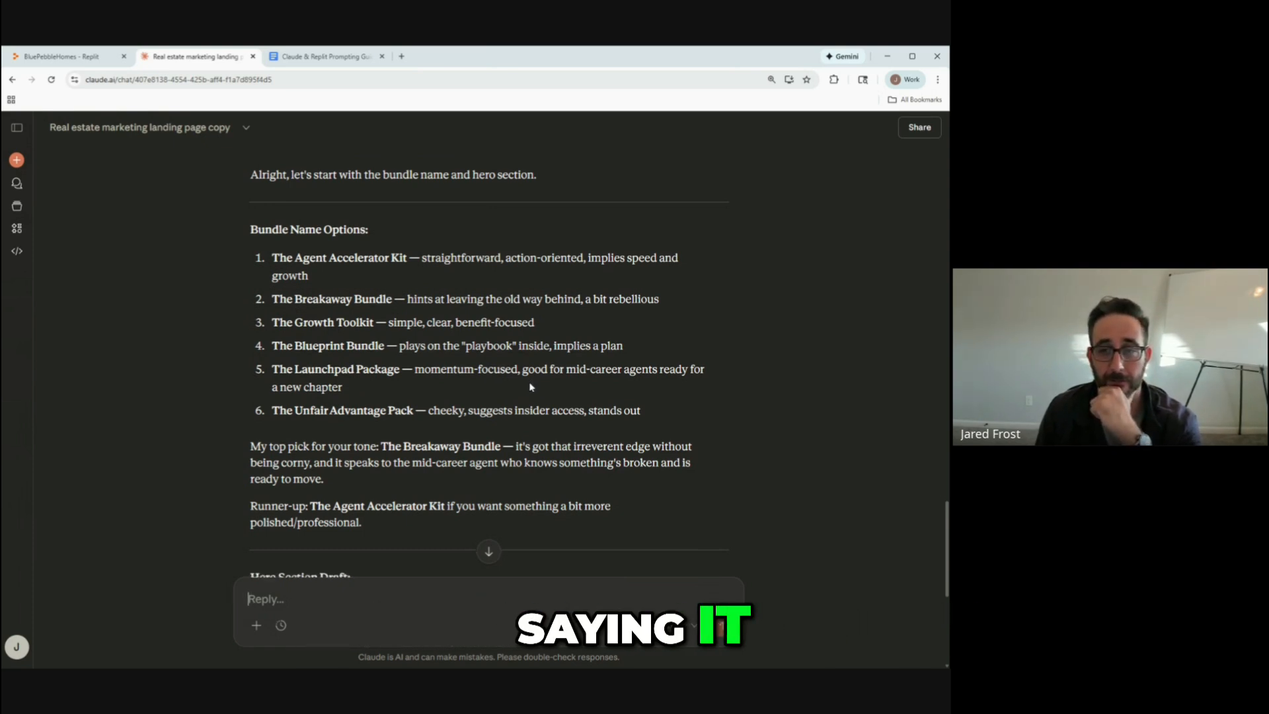
scroll(530, 387, down, 1)
scroll(485, 373, up, 1)
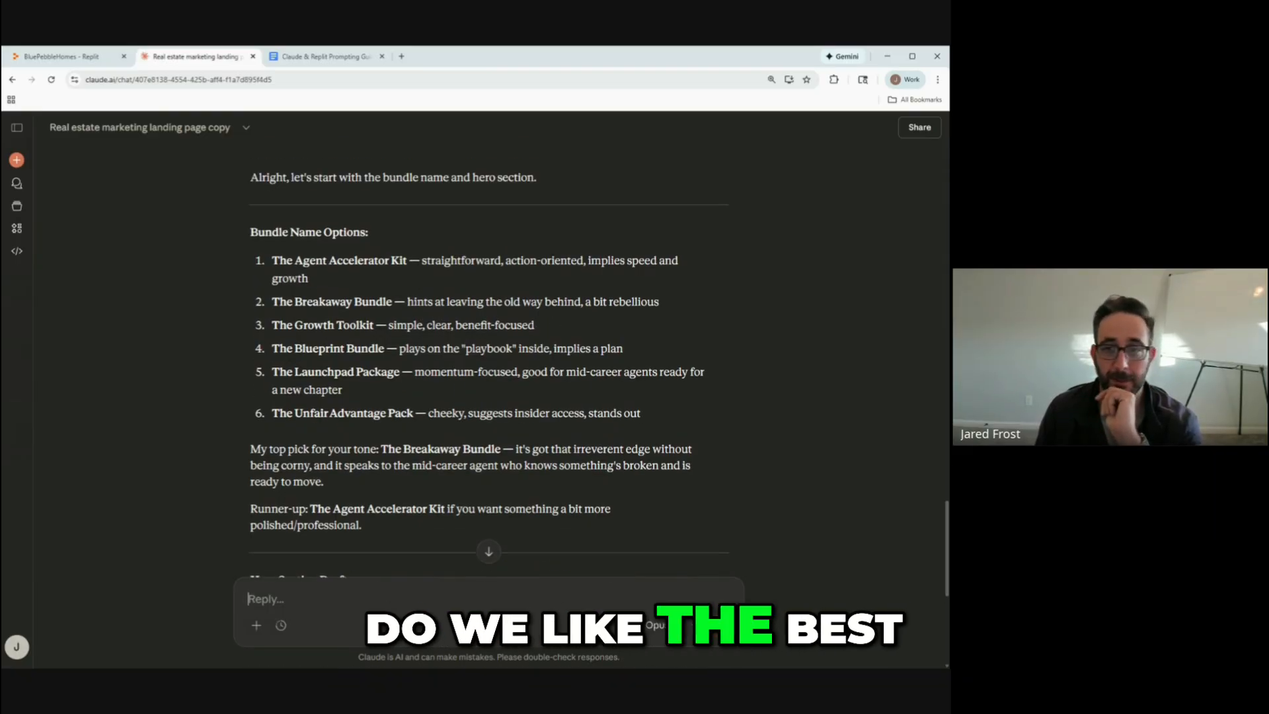
key(ctrl+plus)
key(ctrl+plus)
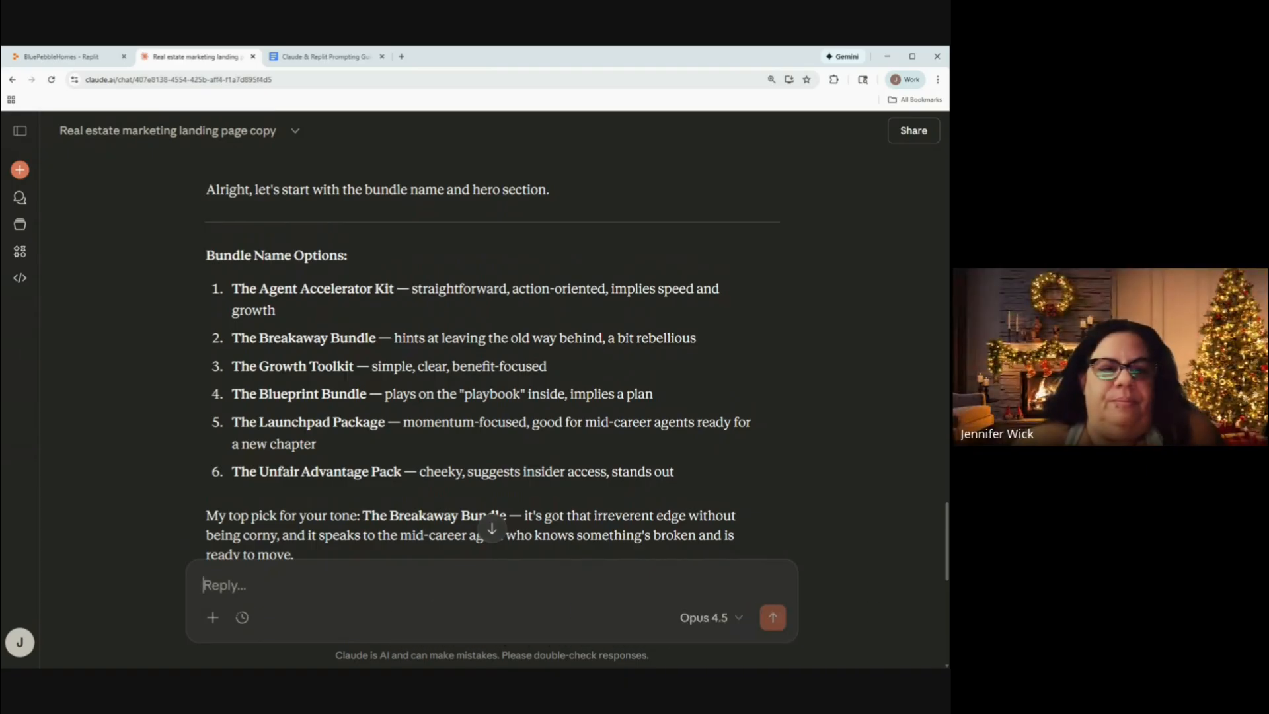
scroll(508, 495, down, 2)
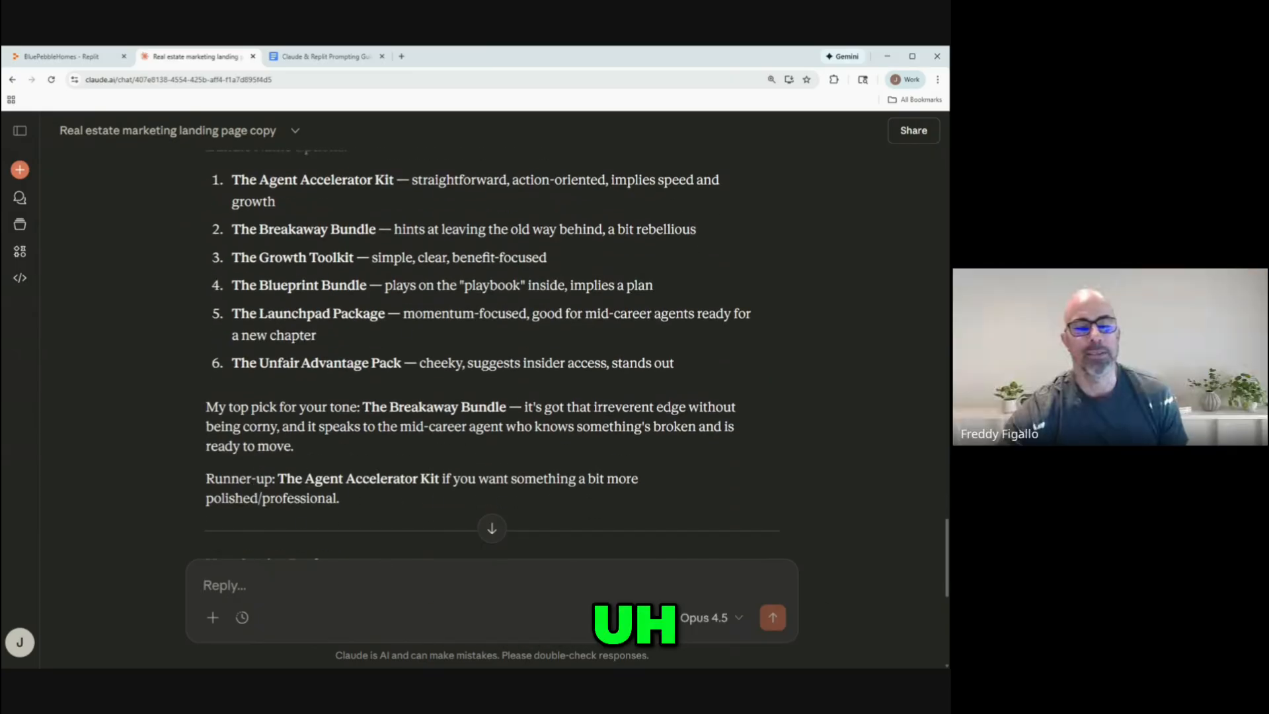
text(Our top t)
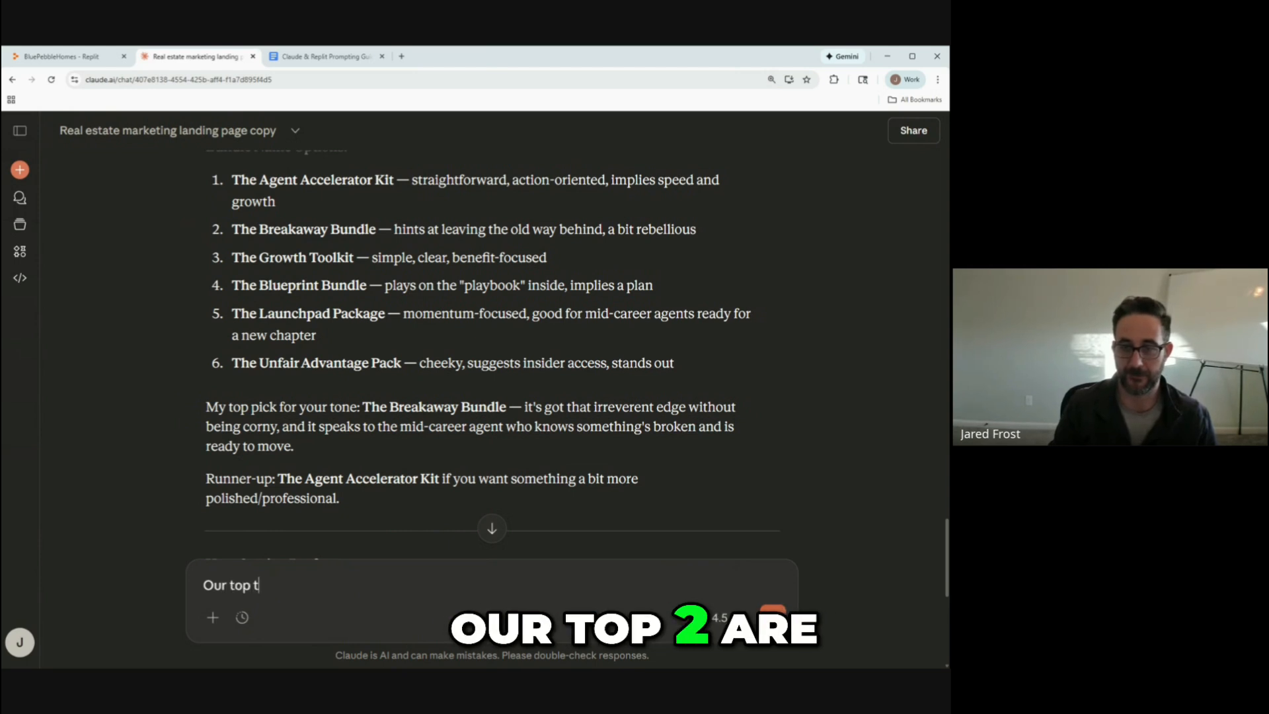
text(wo are 1 & 5.)
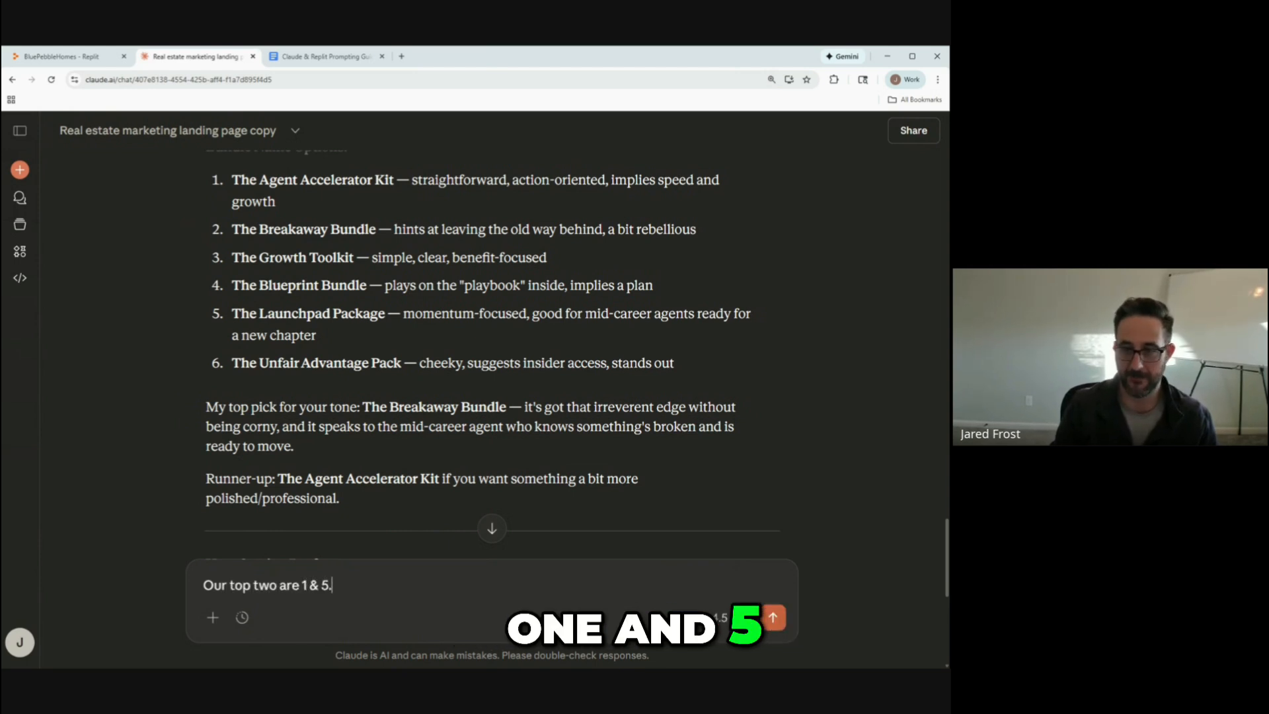
Insert "names" after "Our top" in the reply about the bundle name options.
scroll(419, 450, down, 5)
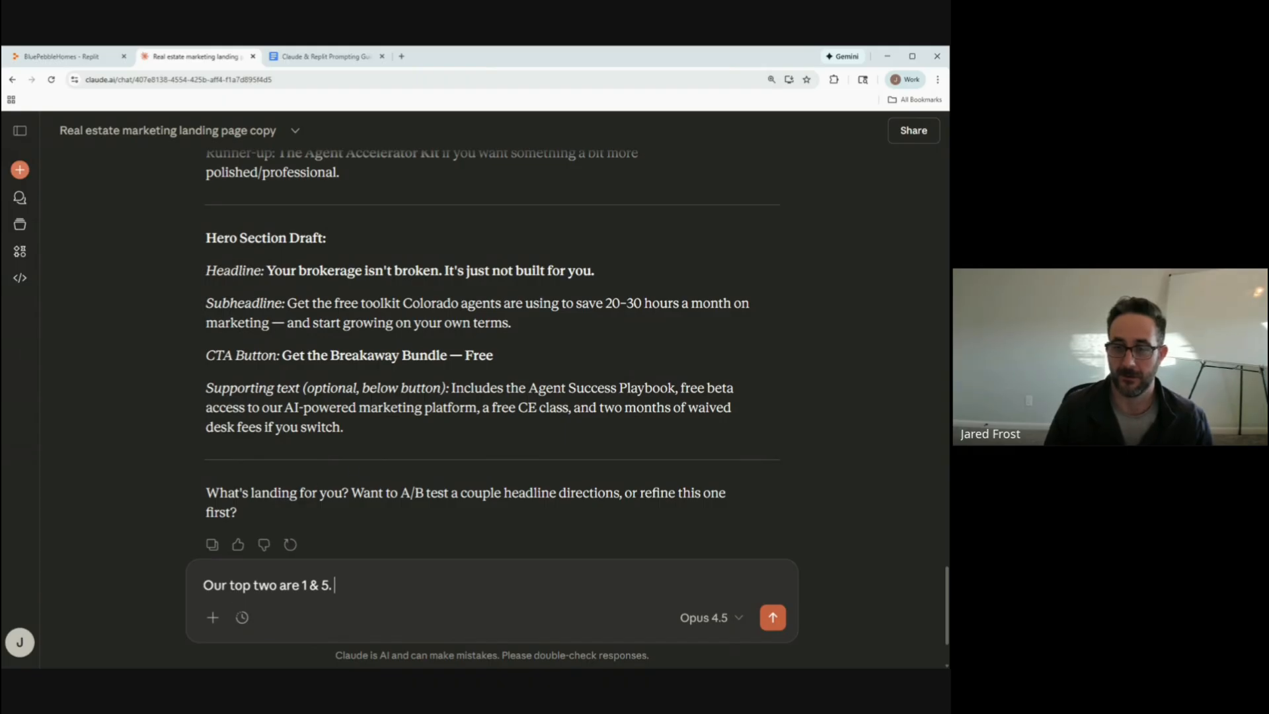
click(253, 584)
text(names)
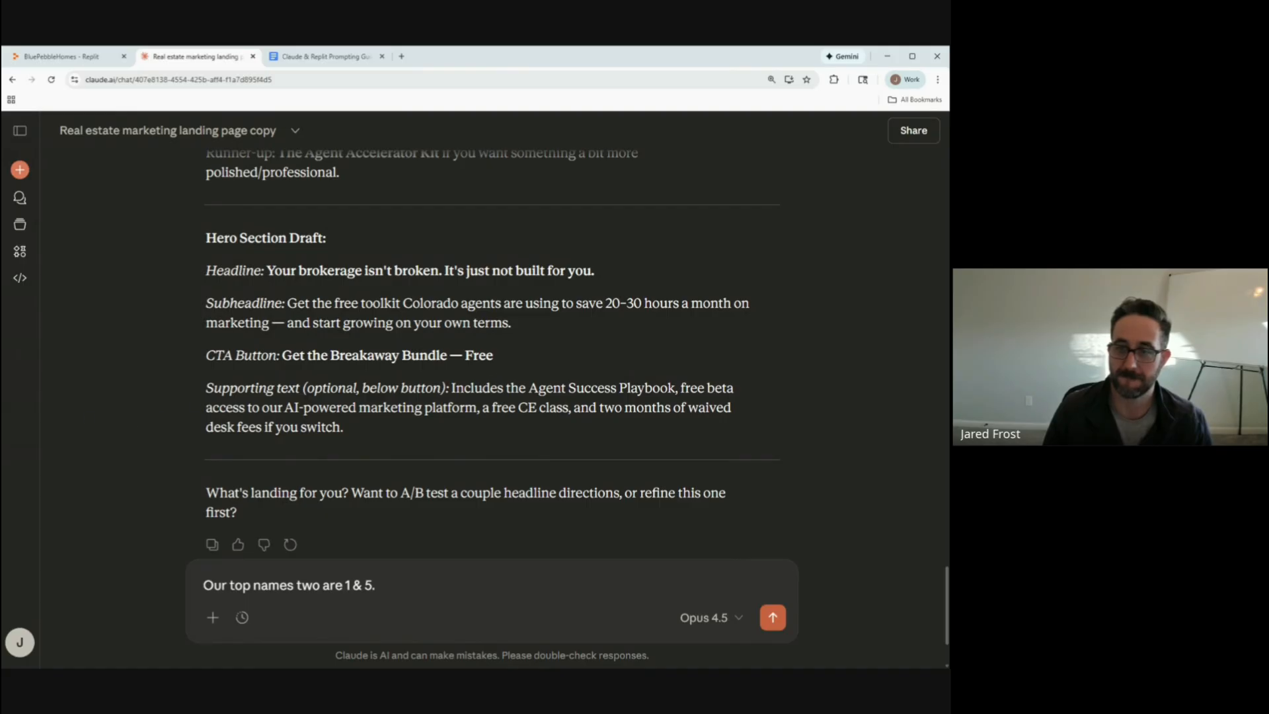
Continue the reply with "The supporting text is really great because we want to highlight the value stack.".
text(Th)
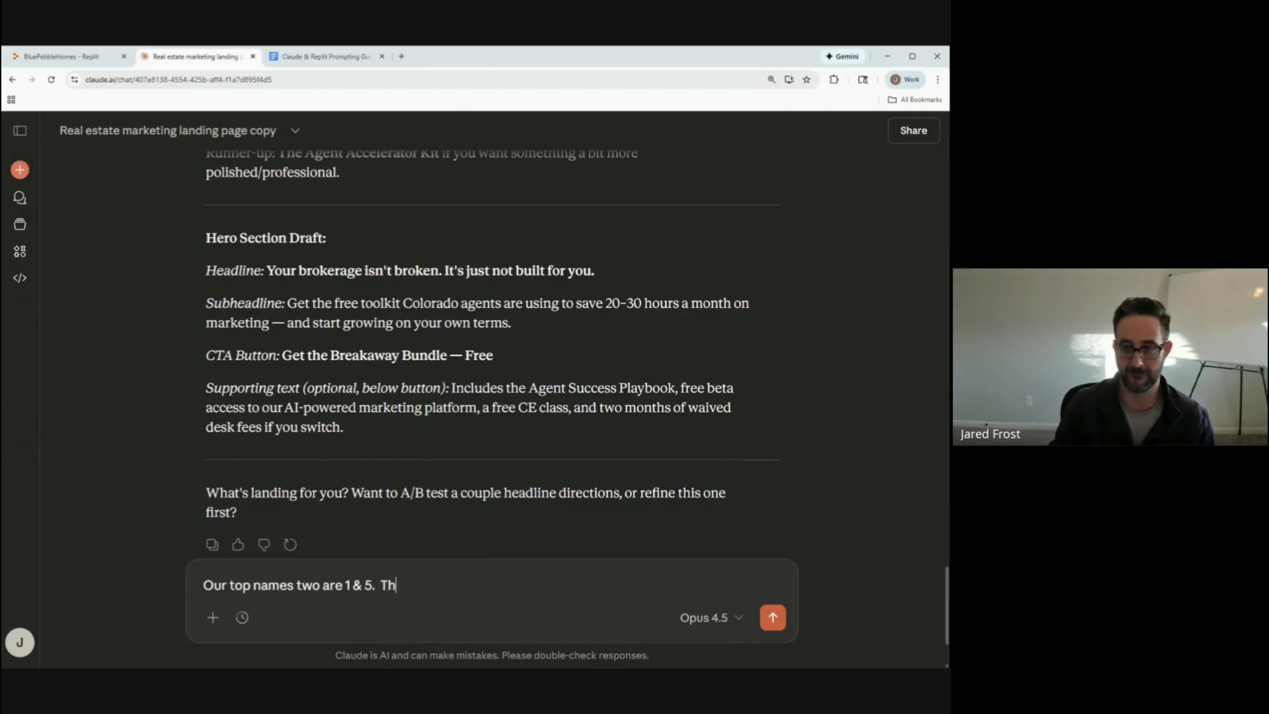
text(e supporting text is )
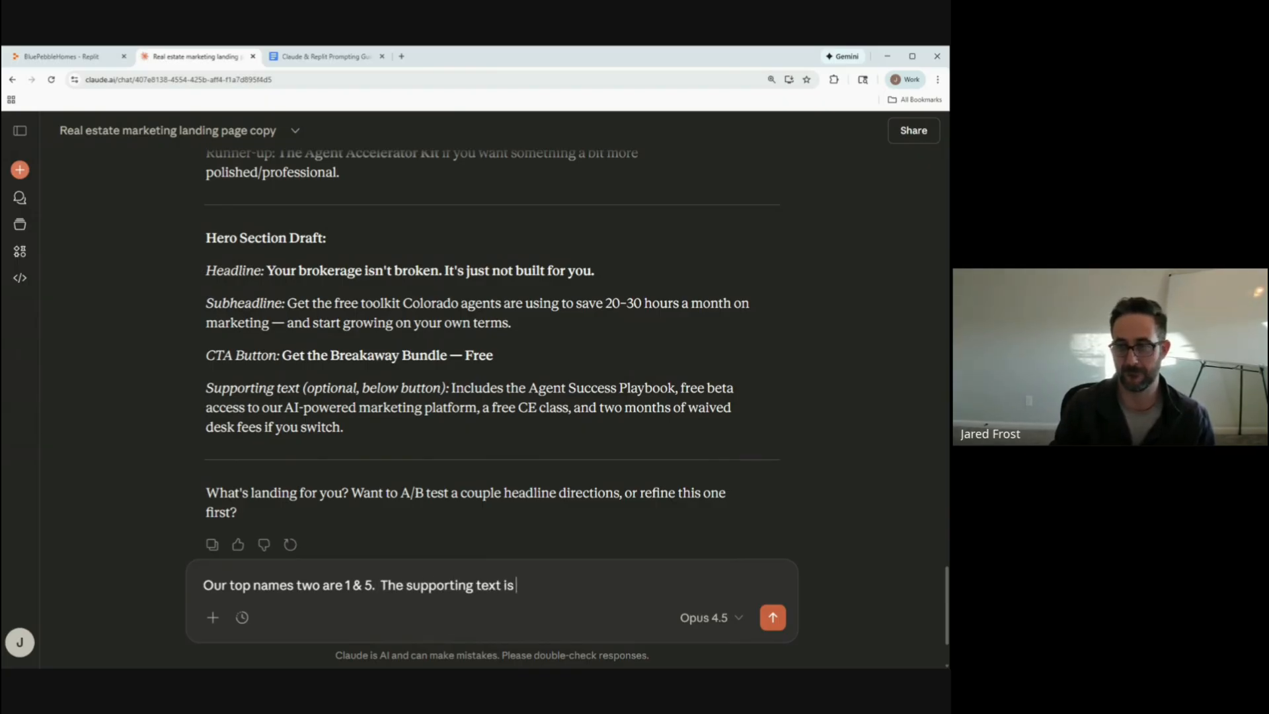
text(really great bec)
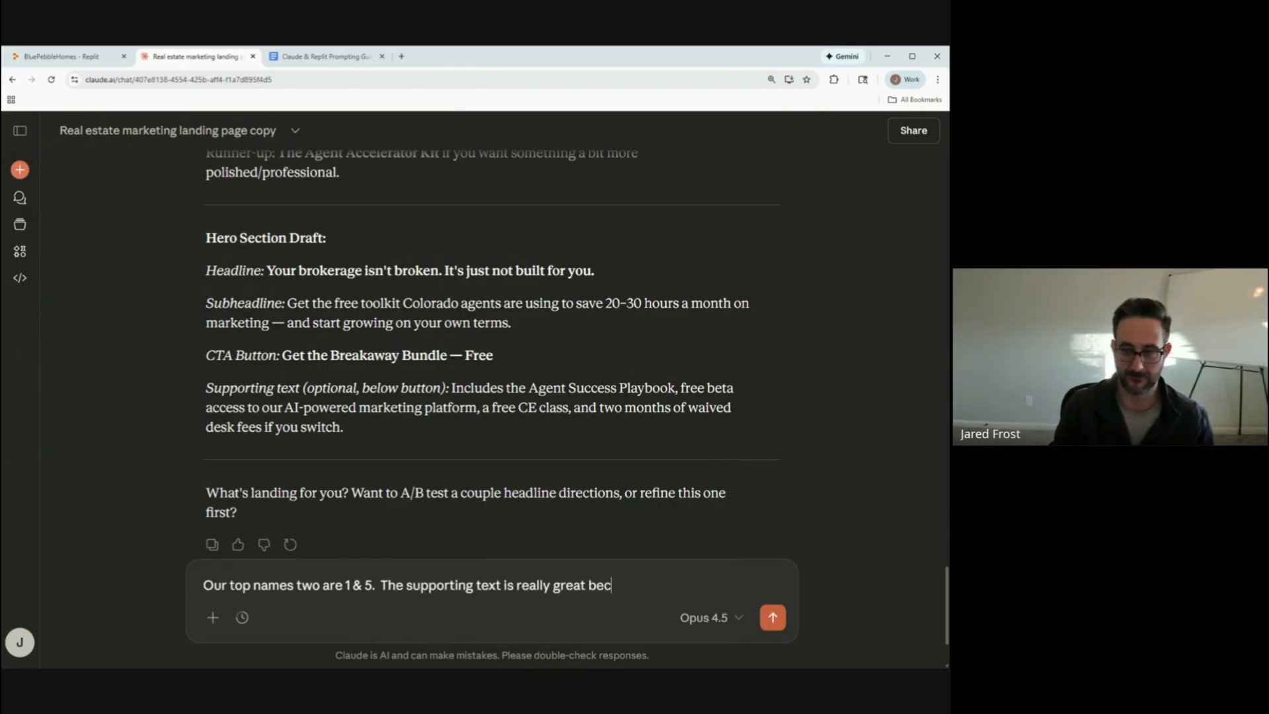
text(uase wer)
key(BackSpace)
text(wan)
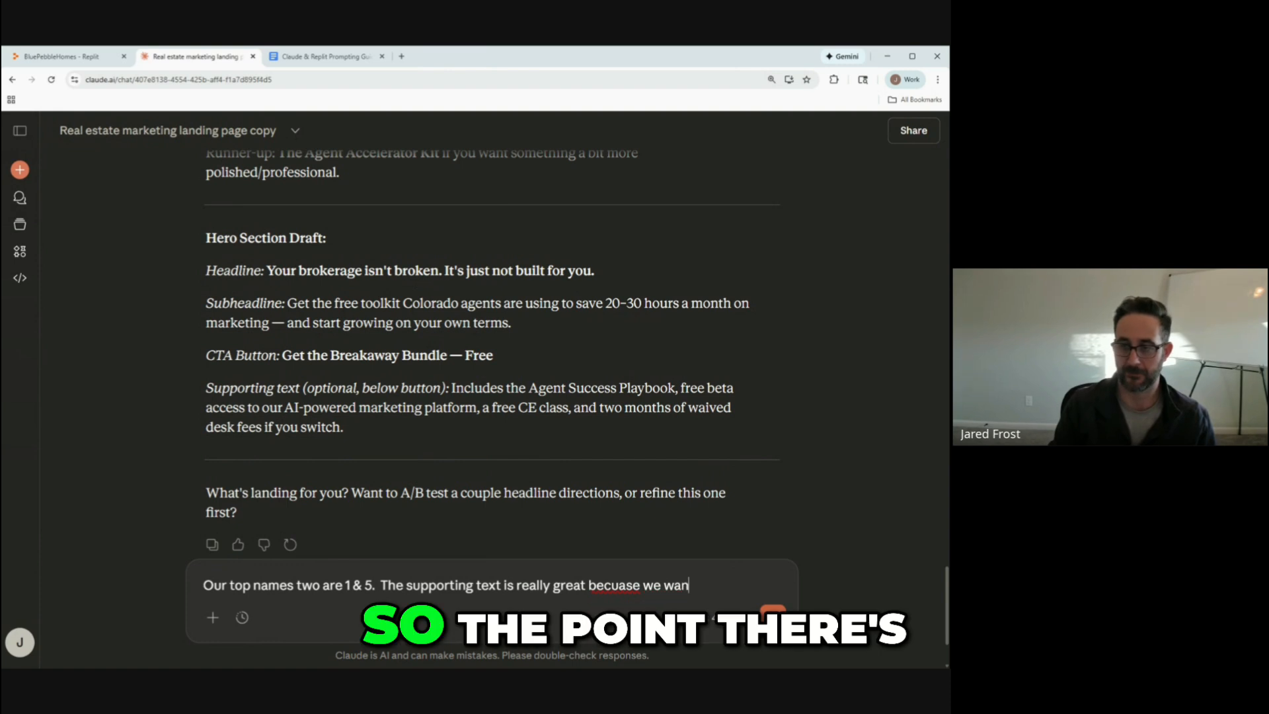
text(t to highli)
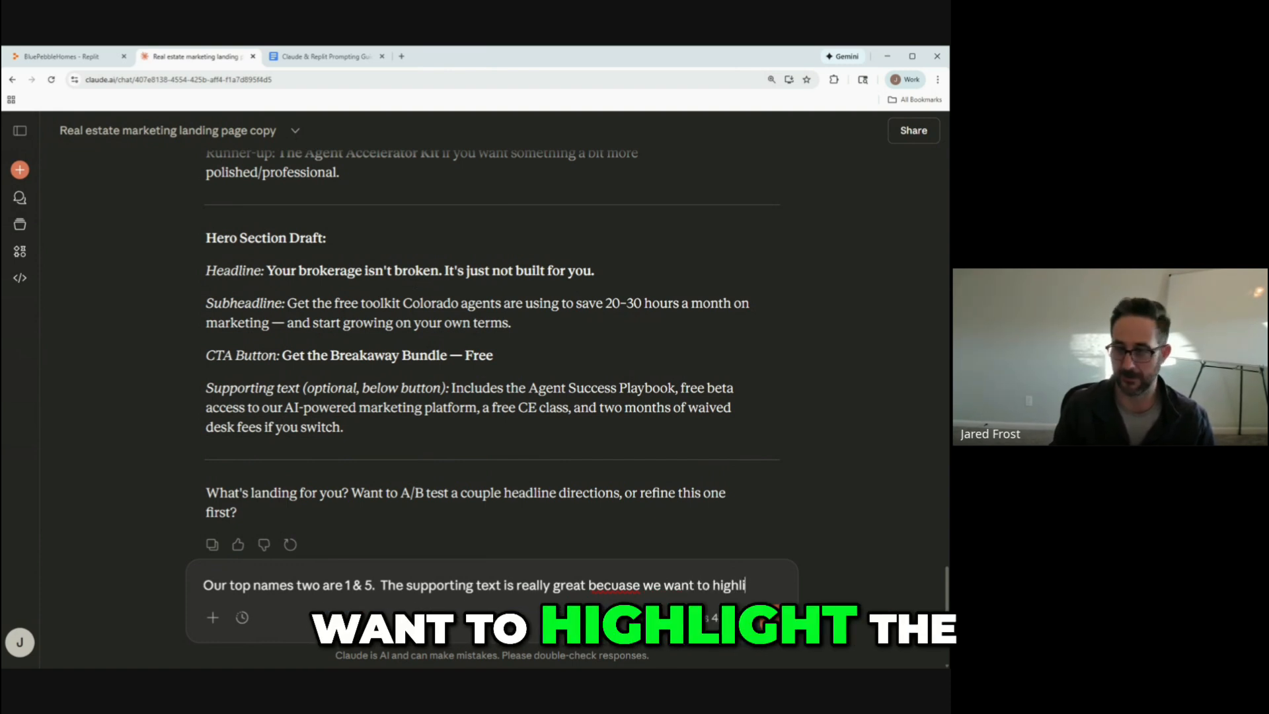
text(ght the value stack.)
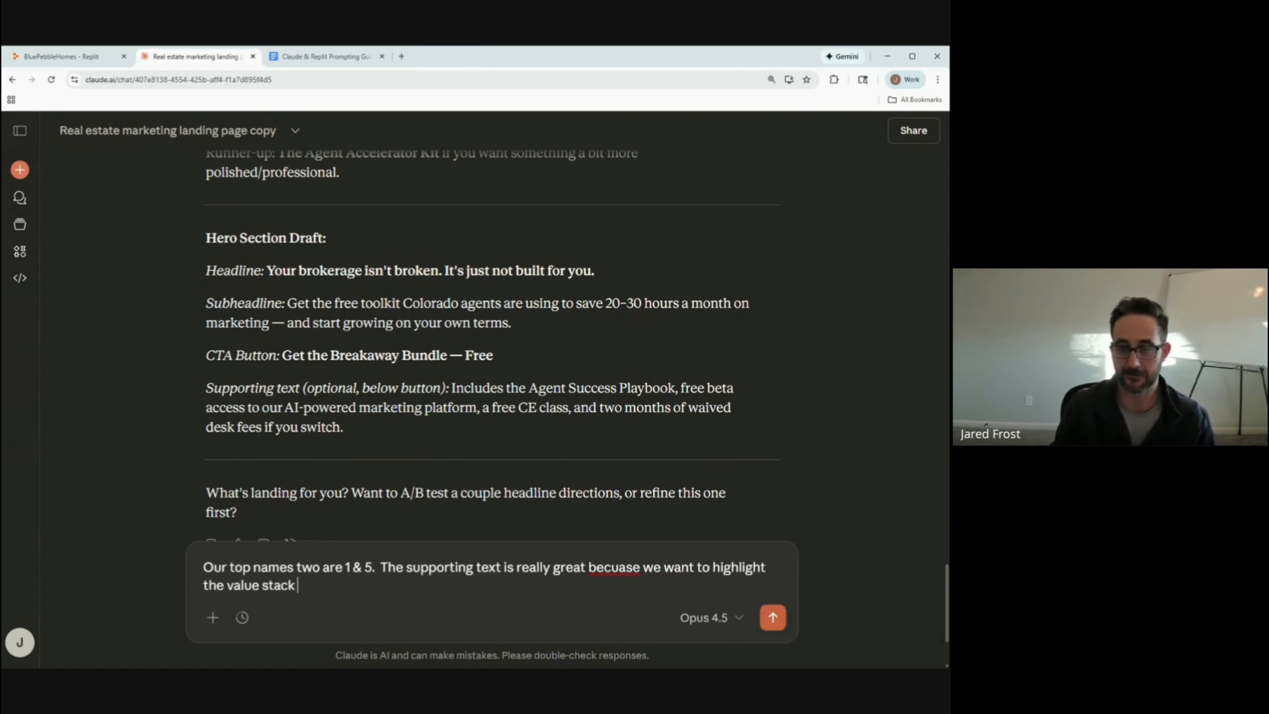
scroll(492, 344, down, 2)
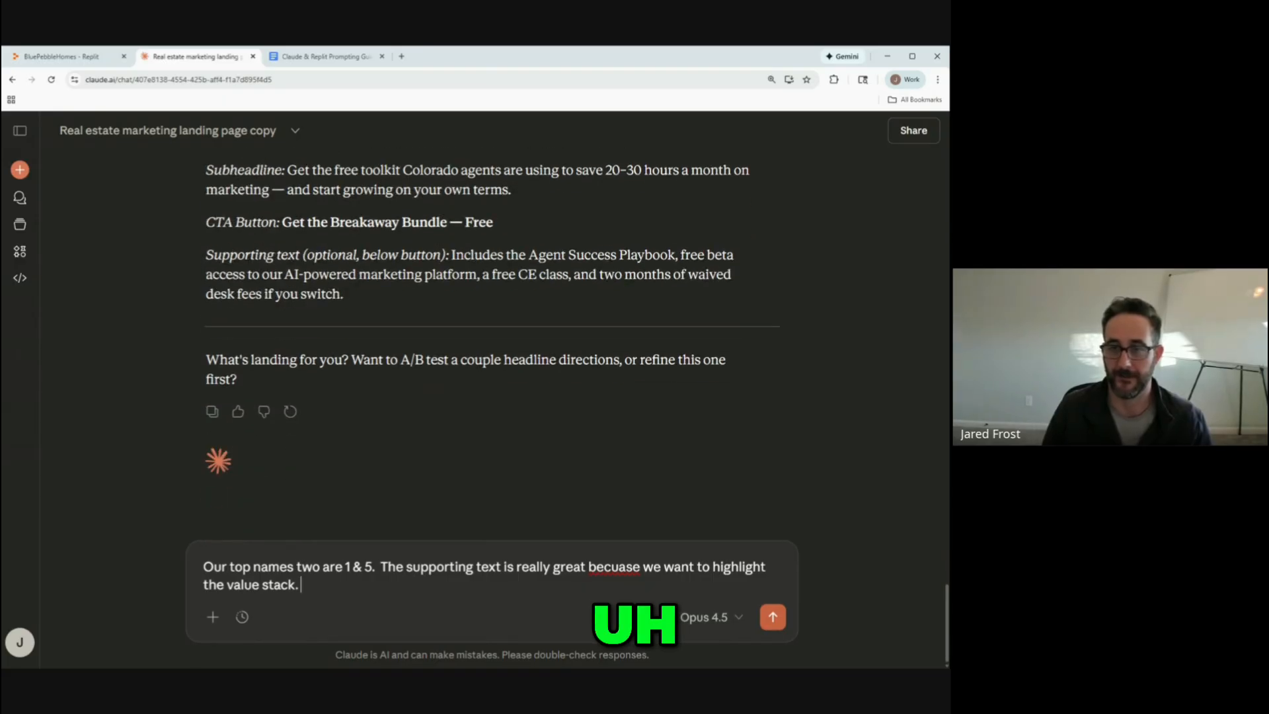
Review the Part 2 Replit Agent best practices in the Claude & Replit Prompting Guide and return to the Claude chat.
key(ctrl+Tab)
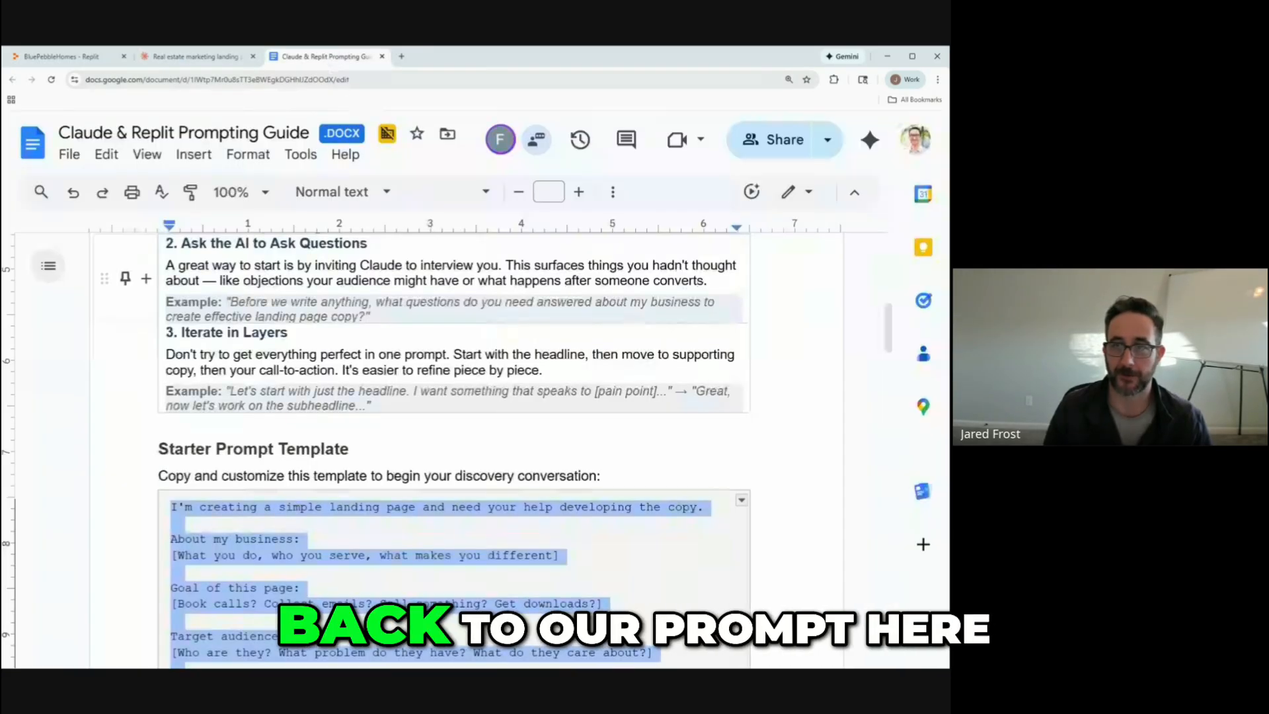
scroll(453, 397, down, 3)
click(288, 365)
scroll(453, 396, down, 5)
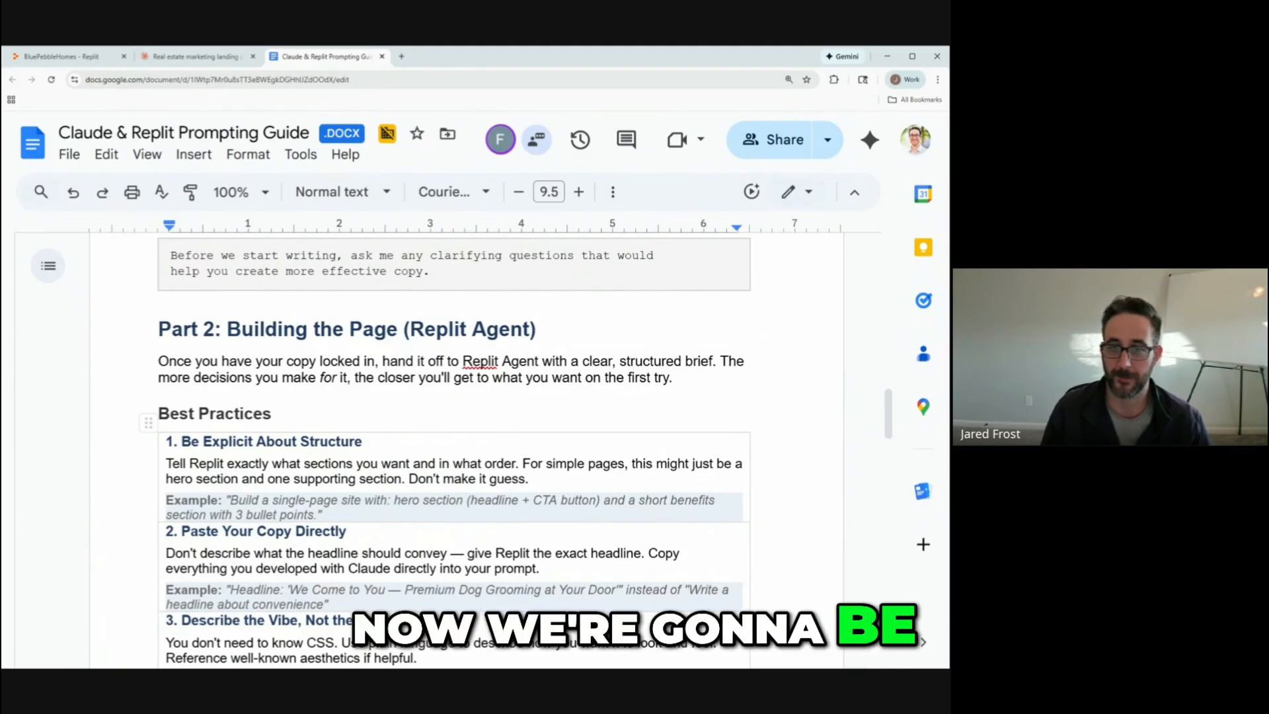
scroll(453, 396, down, 1)
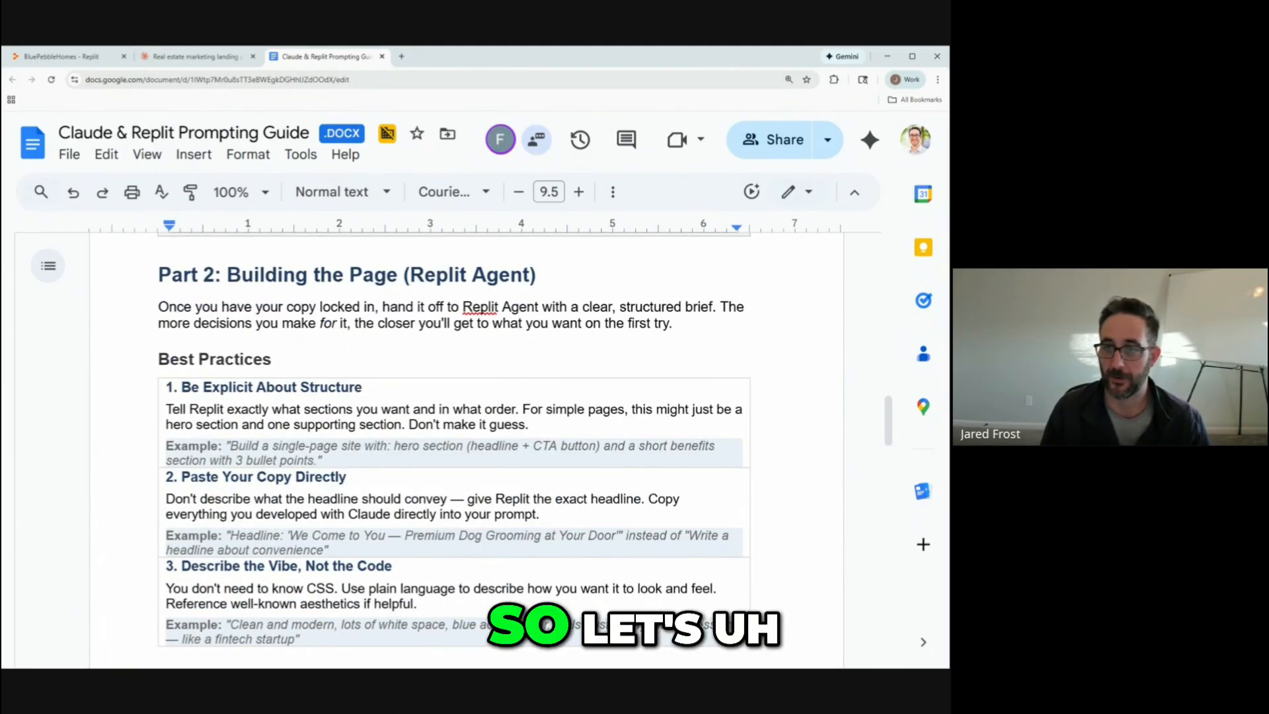
scroll(453, 396, up, 2)
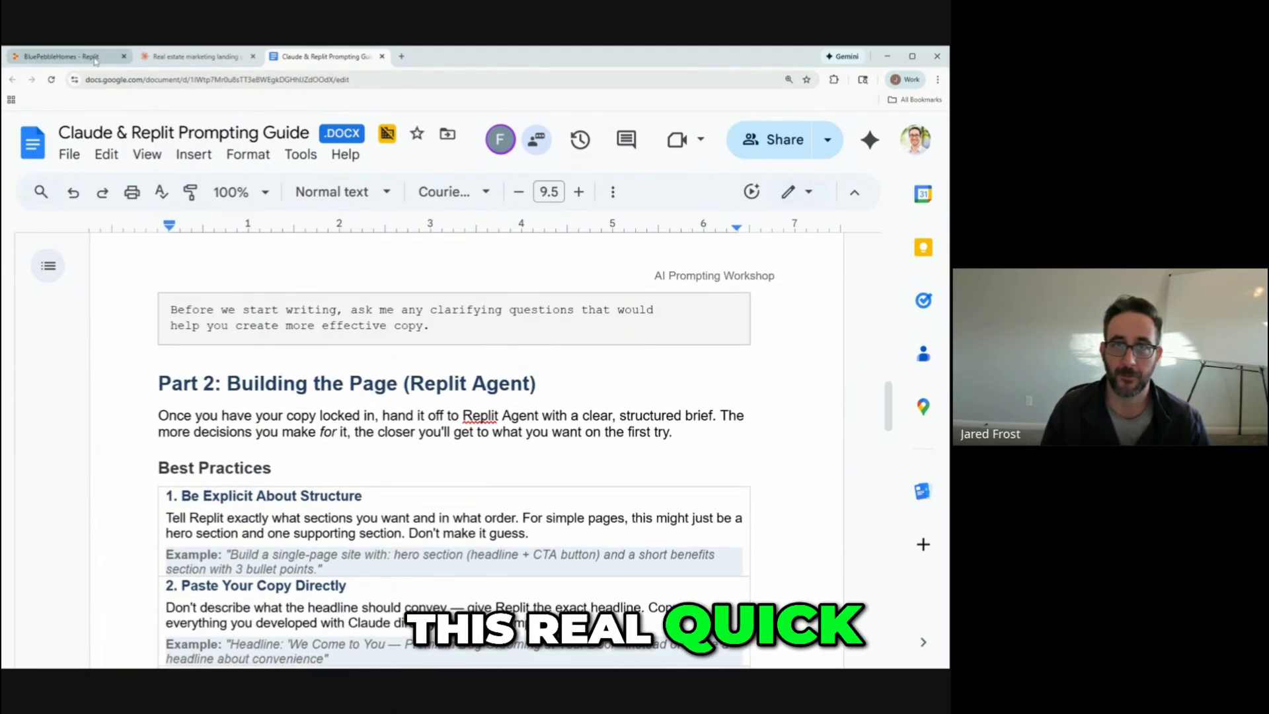
click(62, 56)
click(212, 60)
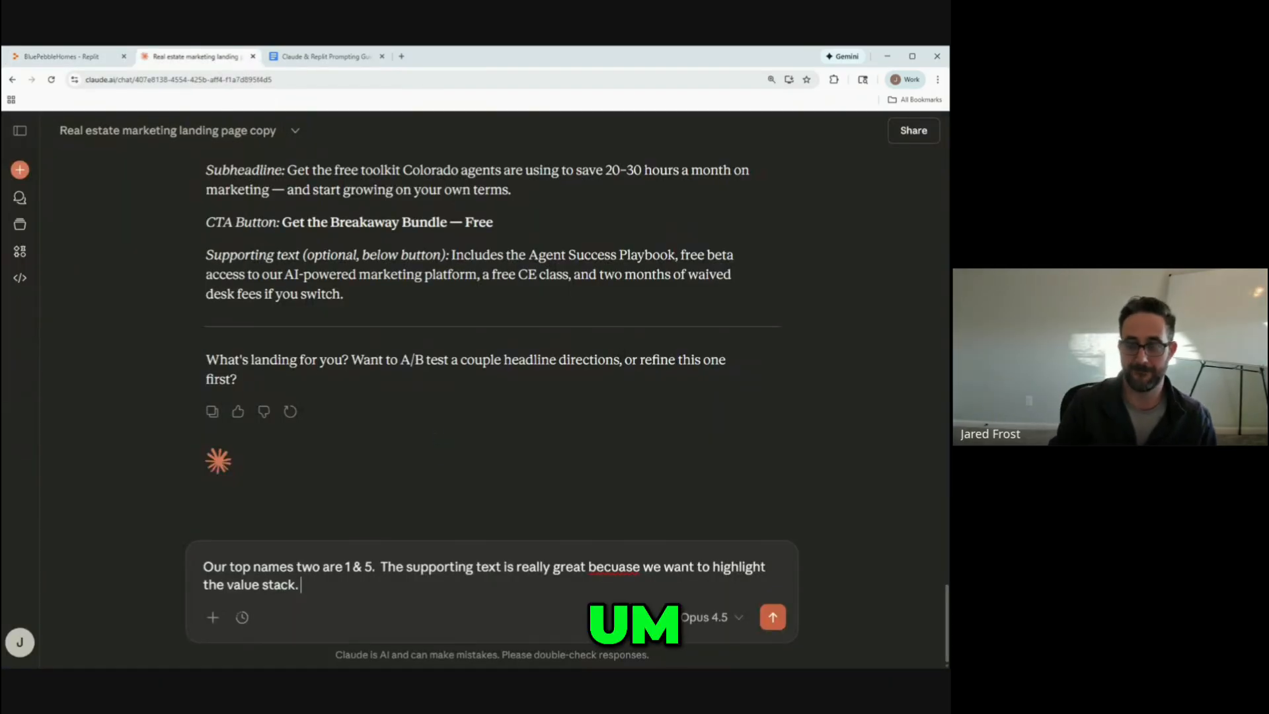
Finish the reply with "can you maybe expand on some text for that?" and send it.
text(cna you may)
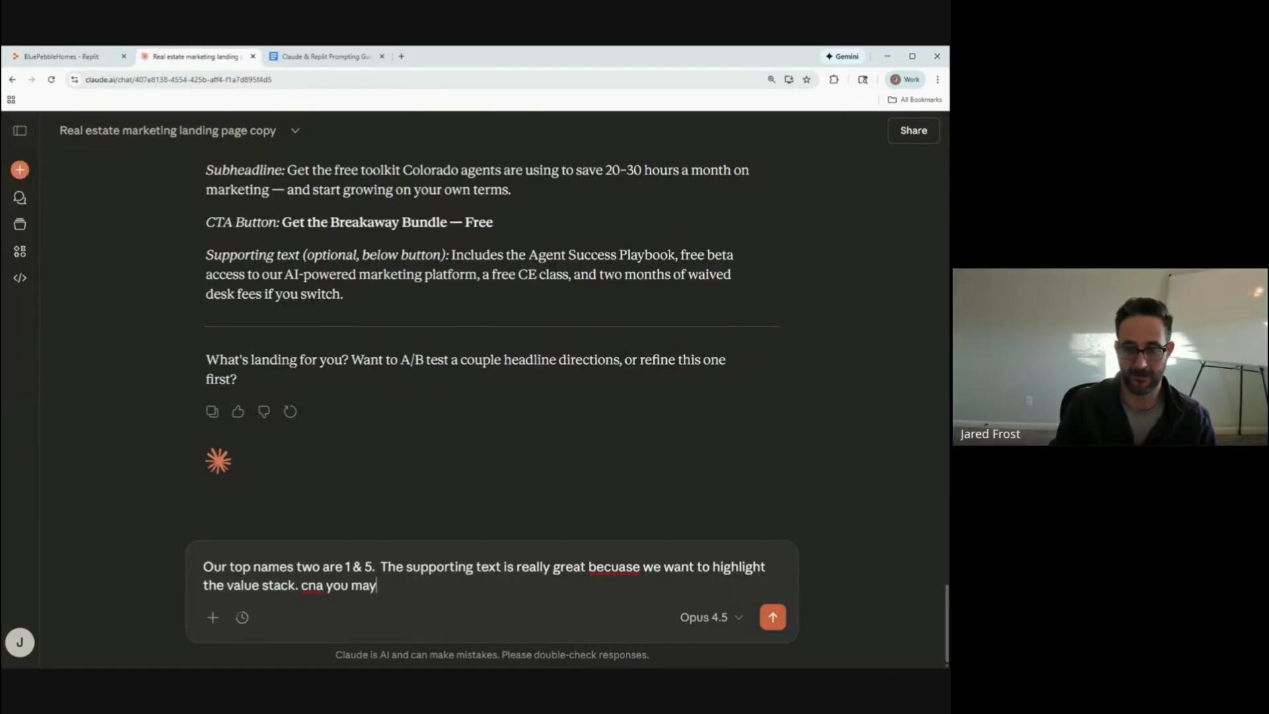
text(be expand on some te)
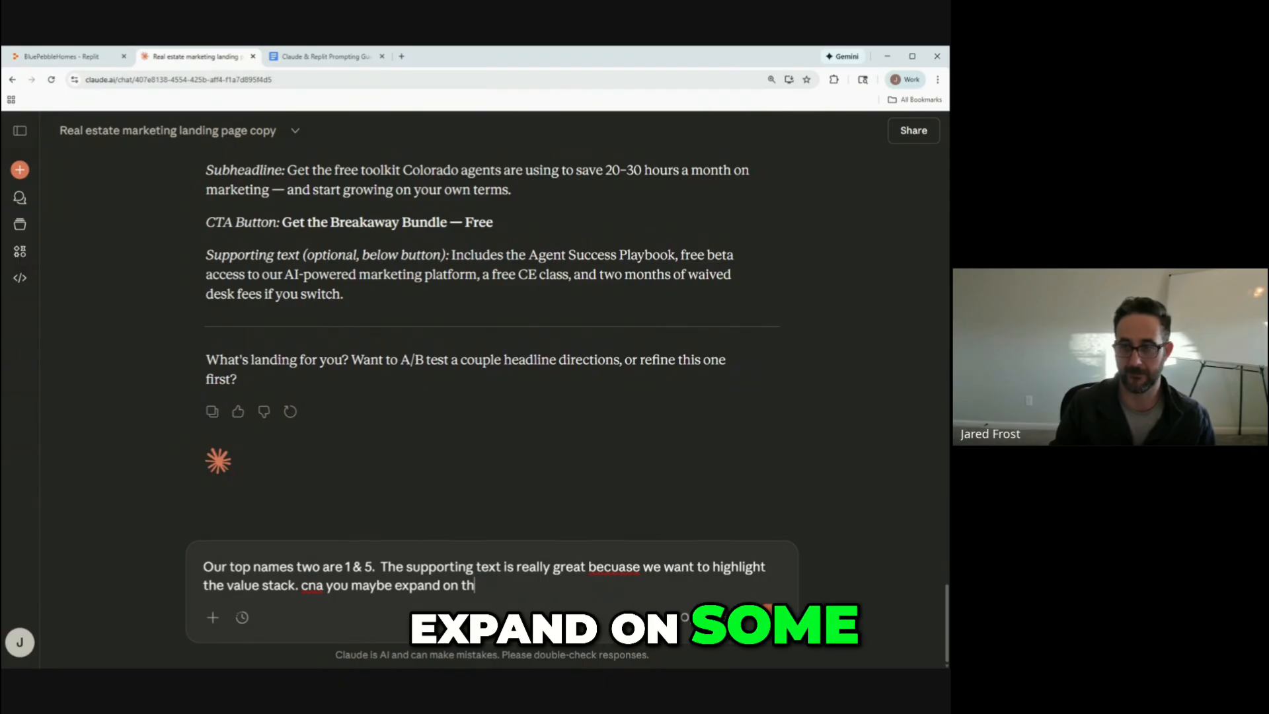
text(xt for that?)
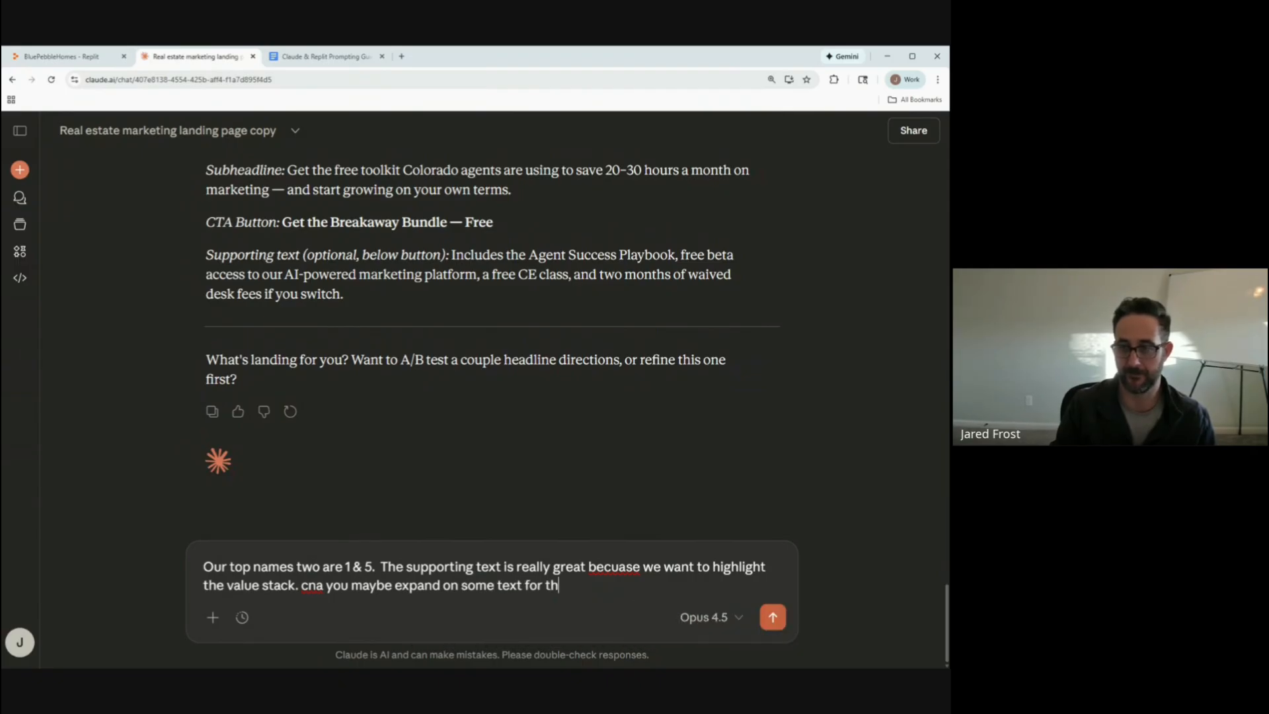
key(Return)
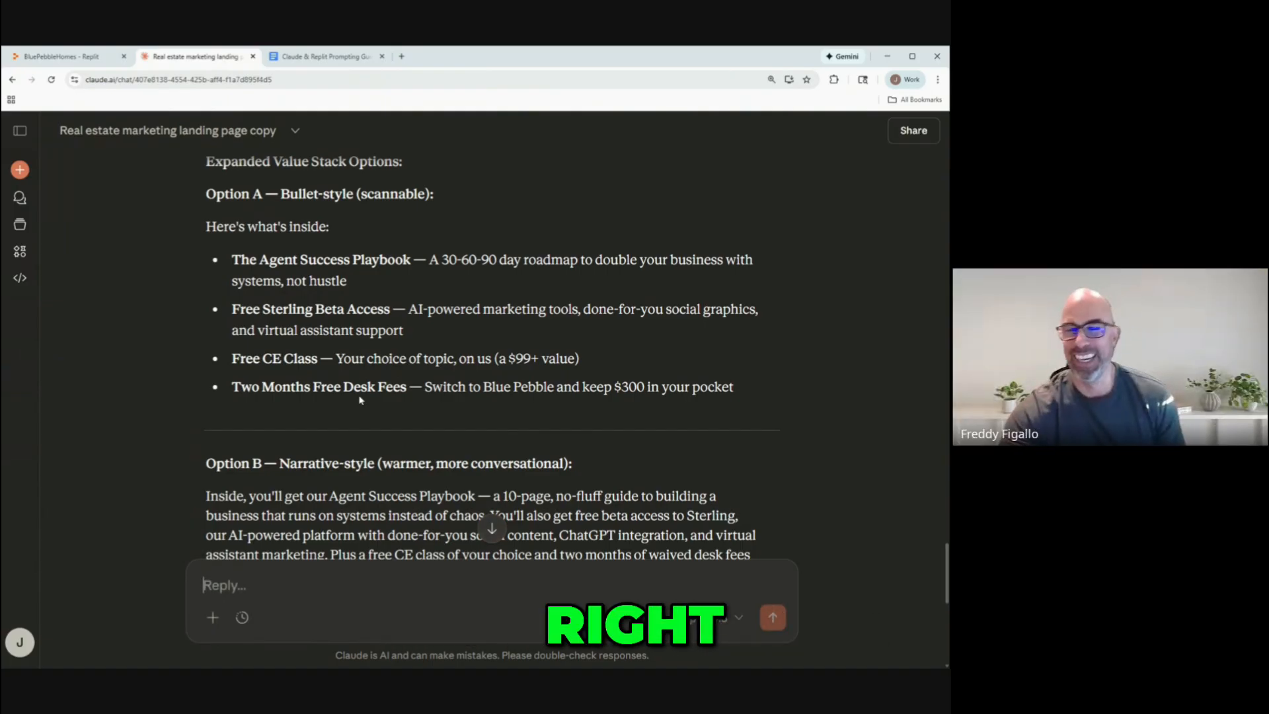
Read through Claude's expanded value stack options A, B and C and the closing question about the bundle name.
scroll(355, 403, up, 2)
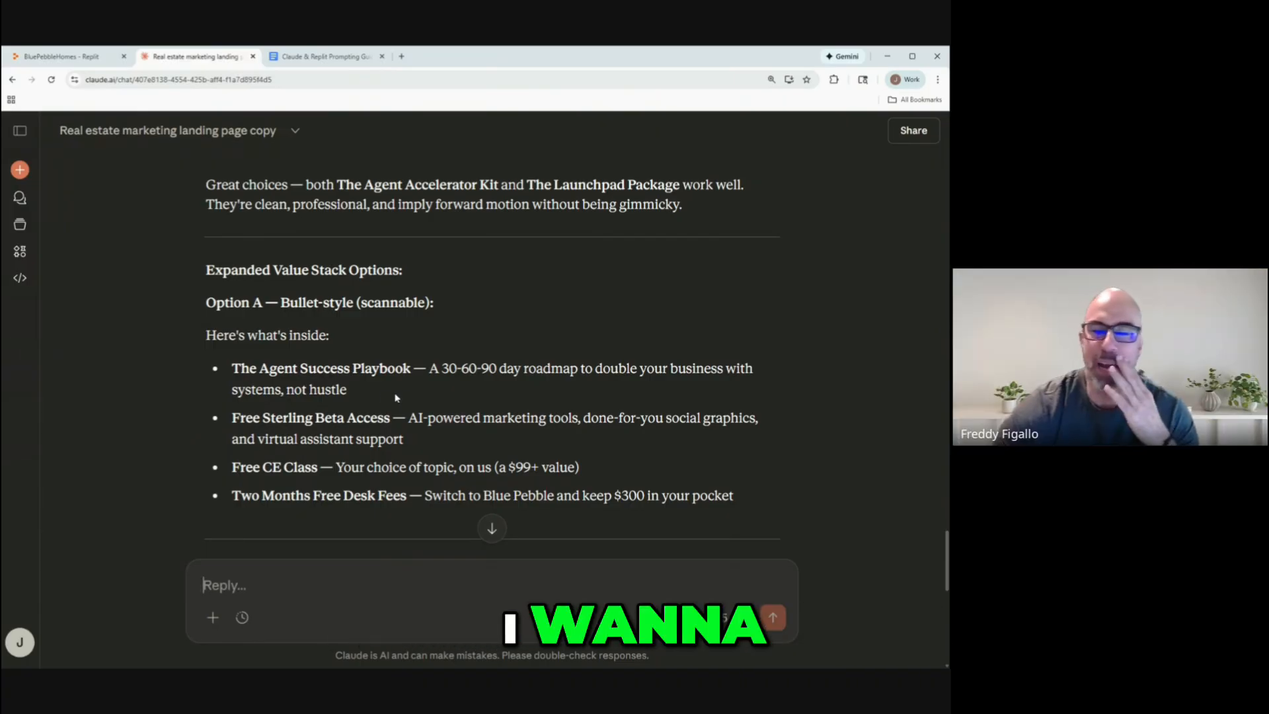
scroll(581, 415, down, 3)
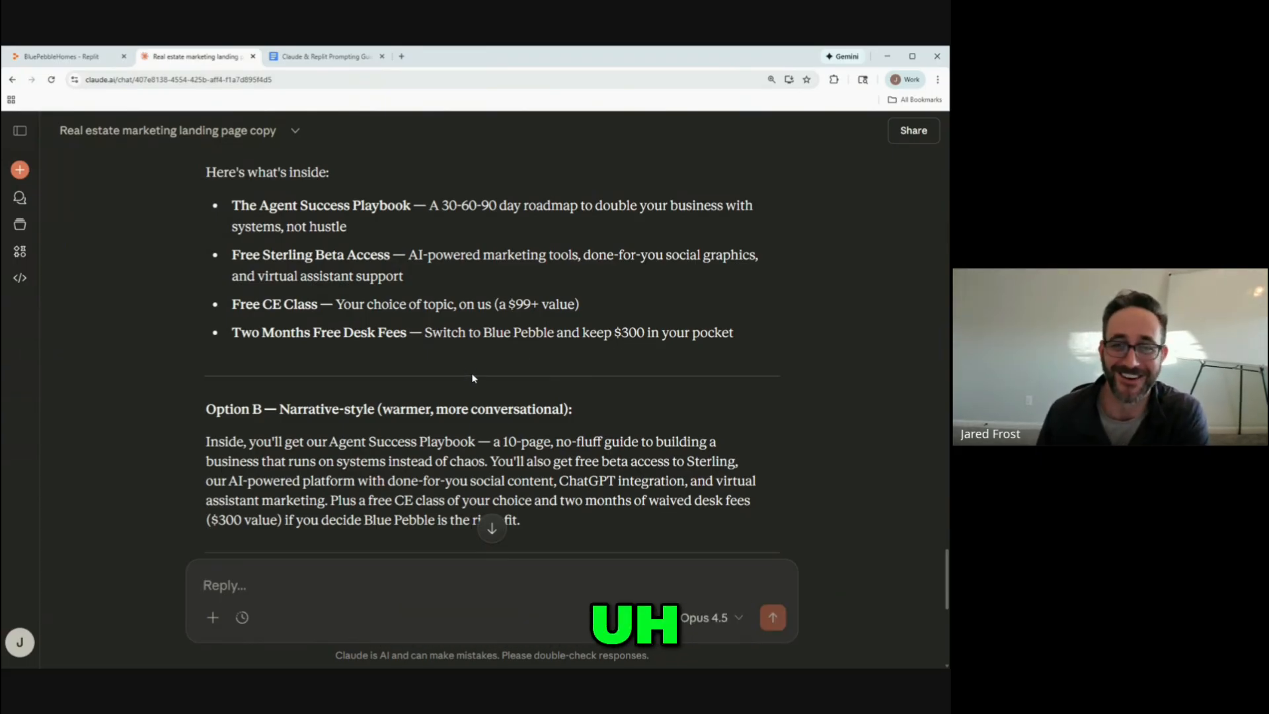
scroll(476, 364, down, 3)
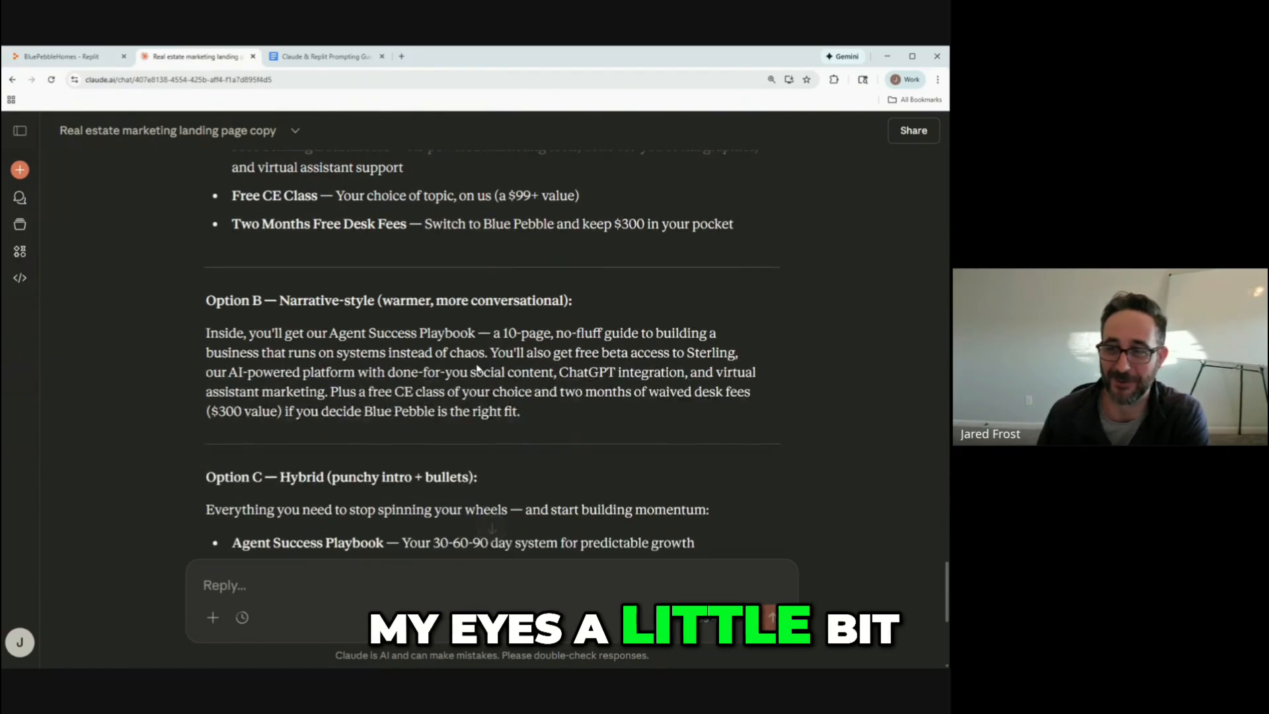
scroll(553, 360, down, 2)
scroll(552, 359, up, 5)
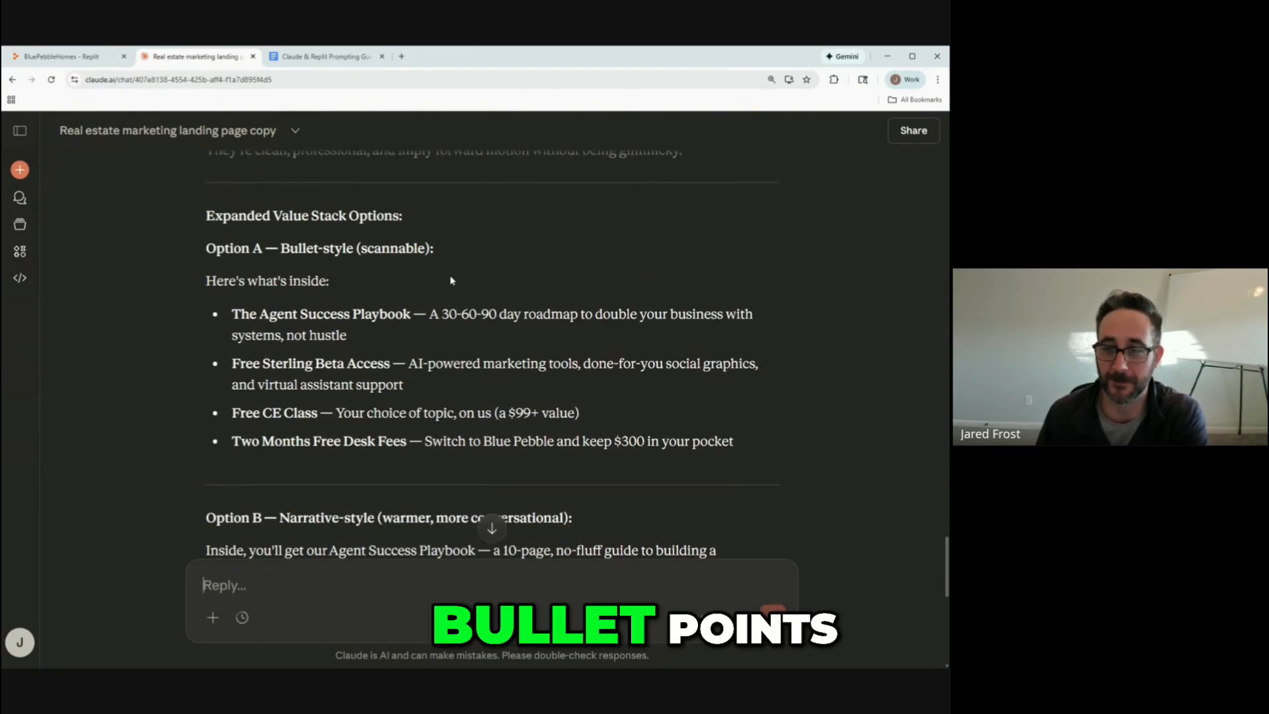
scroll(498, 368, down, 3)
scroll(498, 368, down, 4)
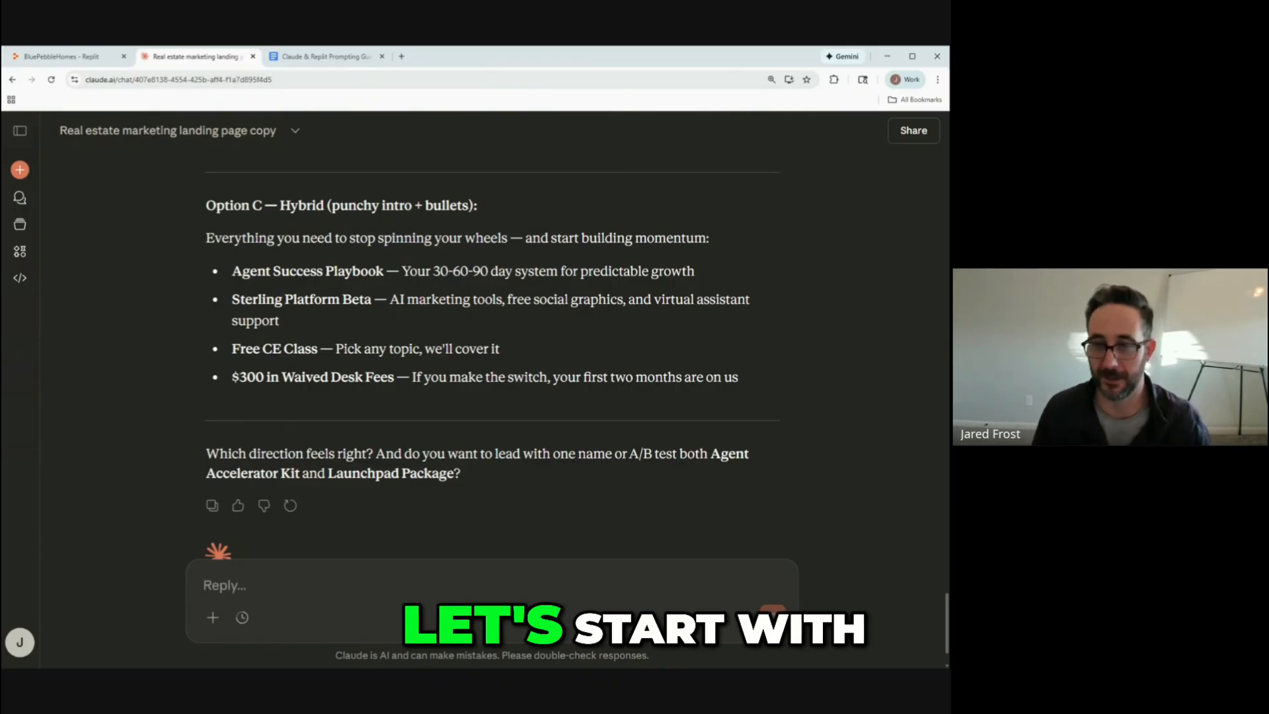
Begin the reply to the value stack options with "lets start with agent accelerator kit and do option c".
text(lets)
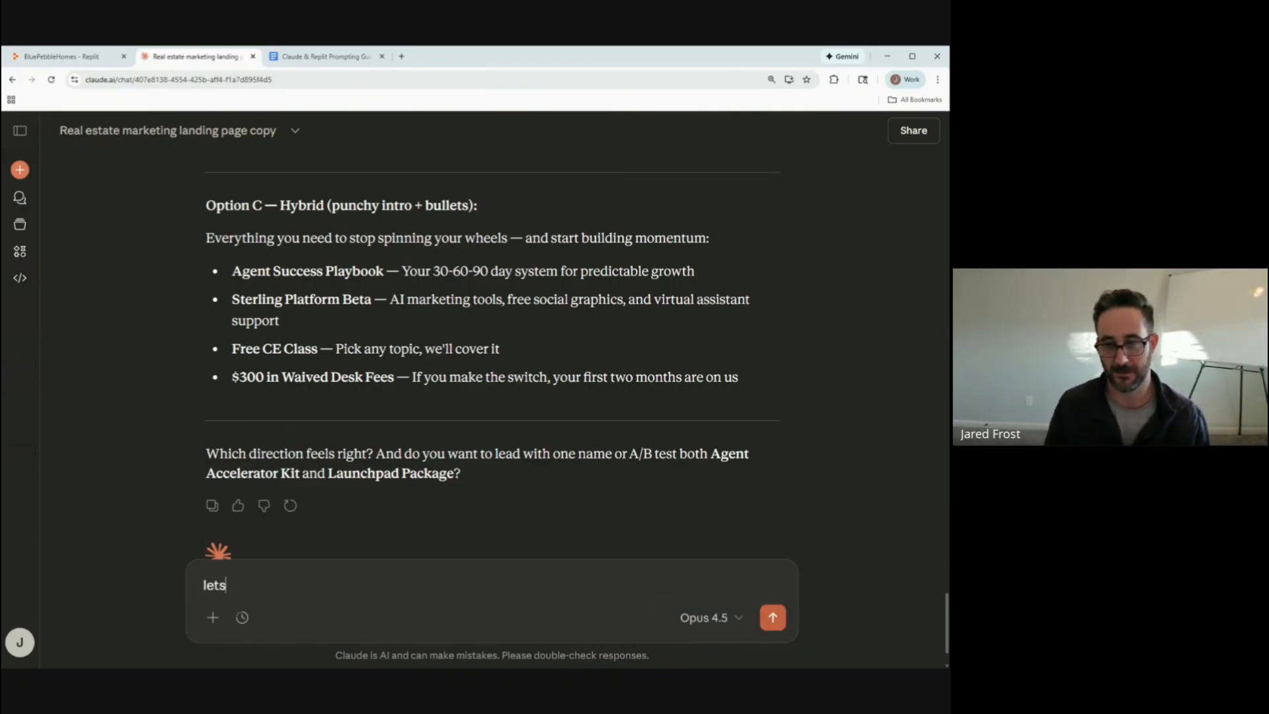
text( start with agent accele)
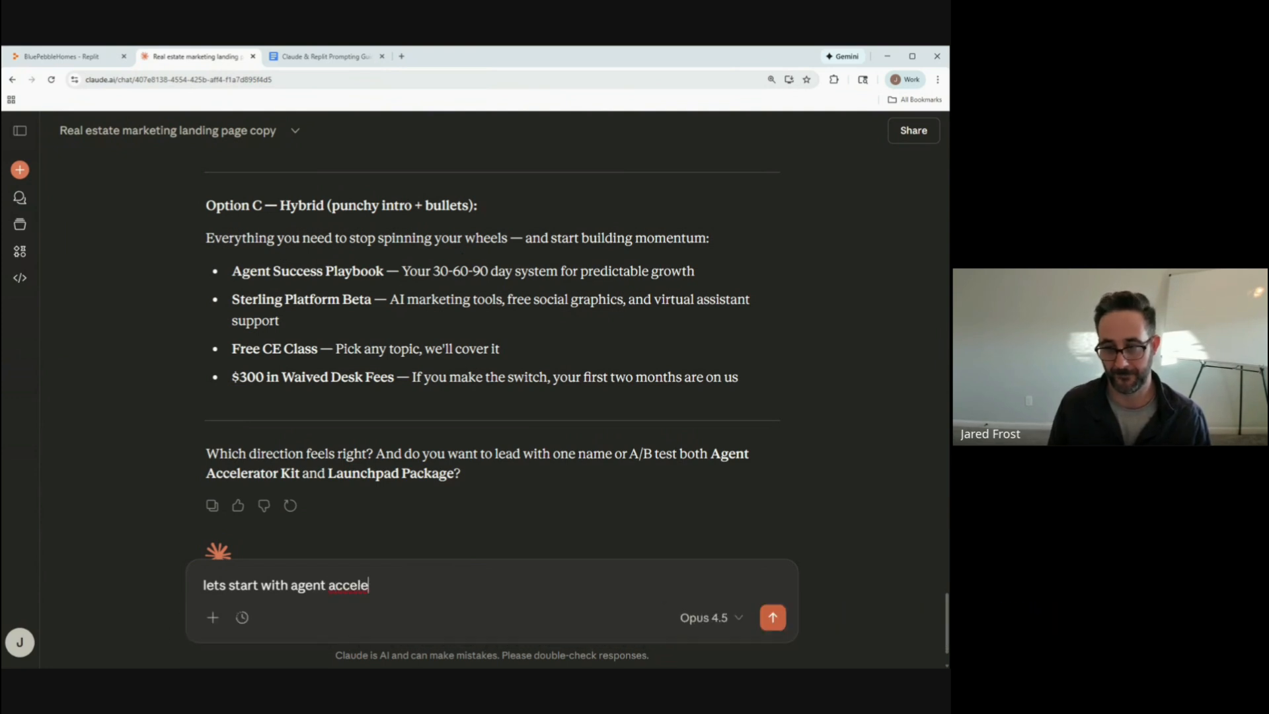
key(BackSpace)
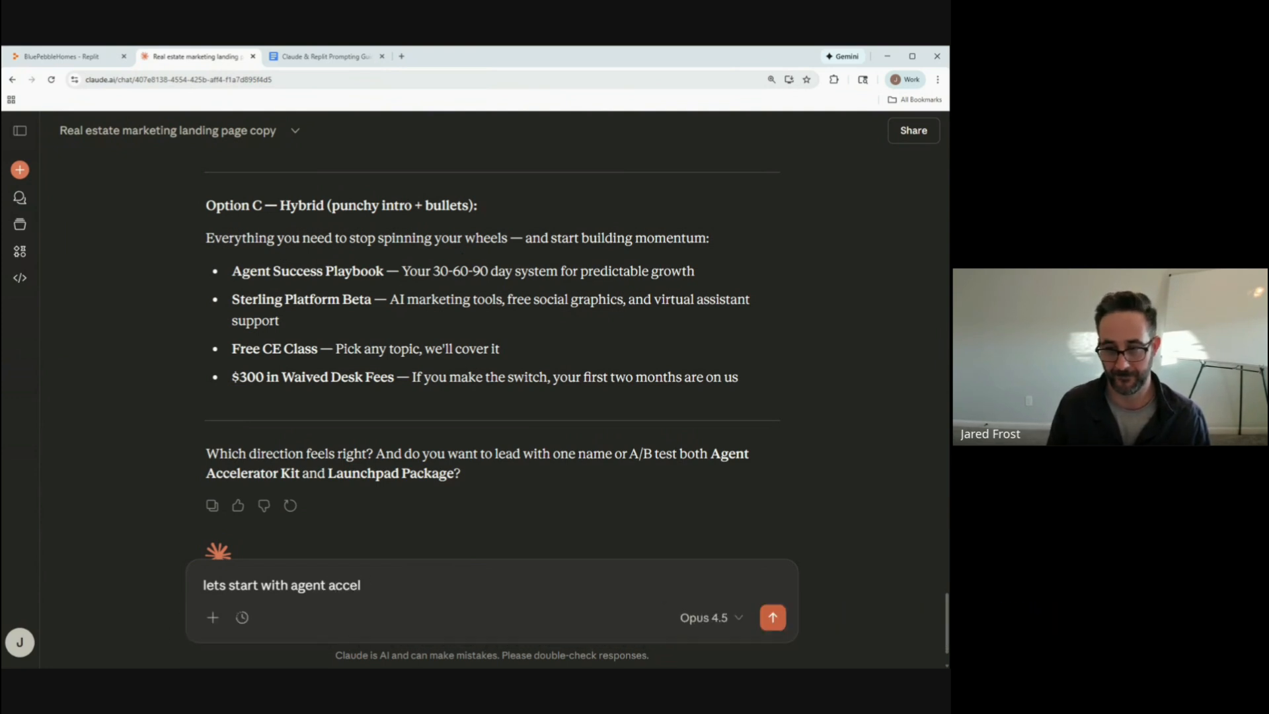
text(erator )
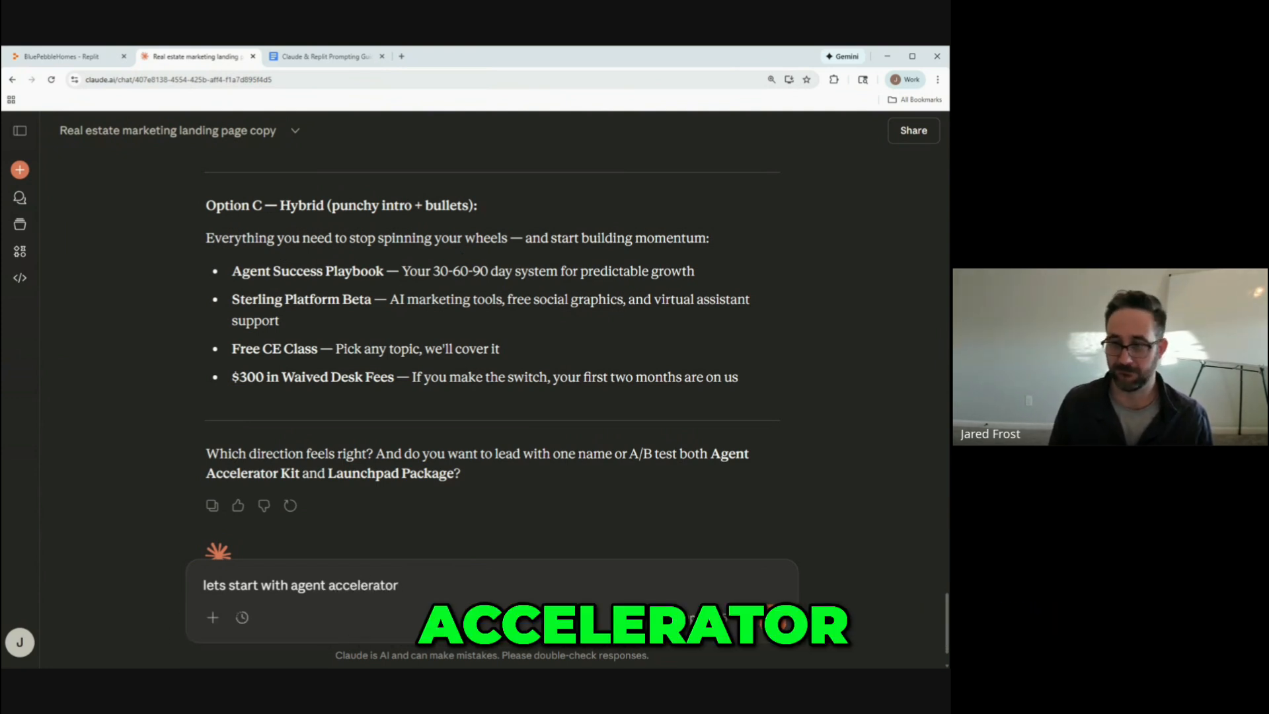
text(kit and)
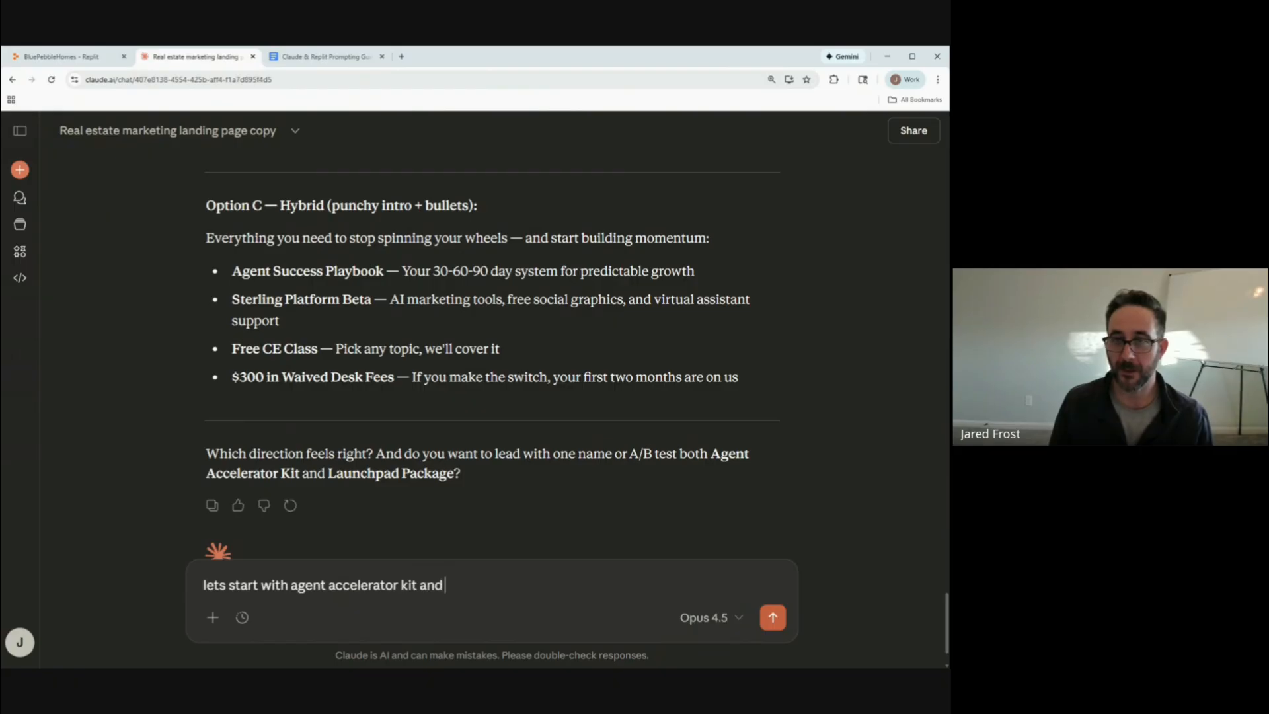
text( do option)
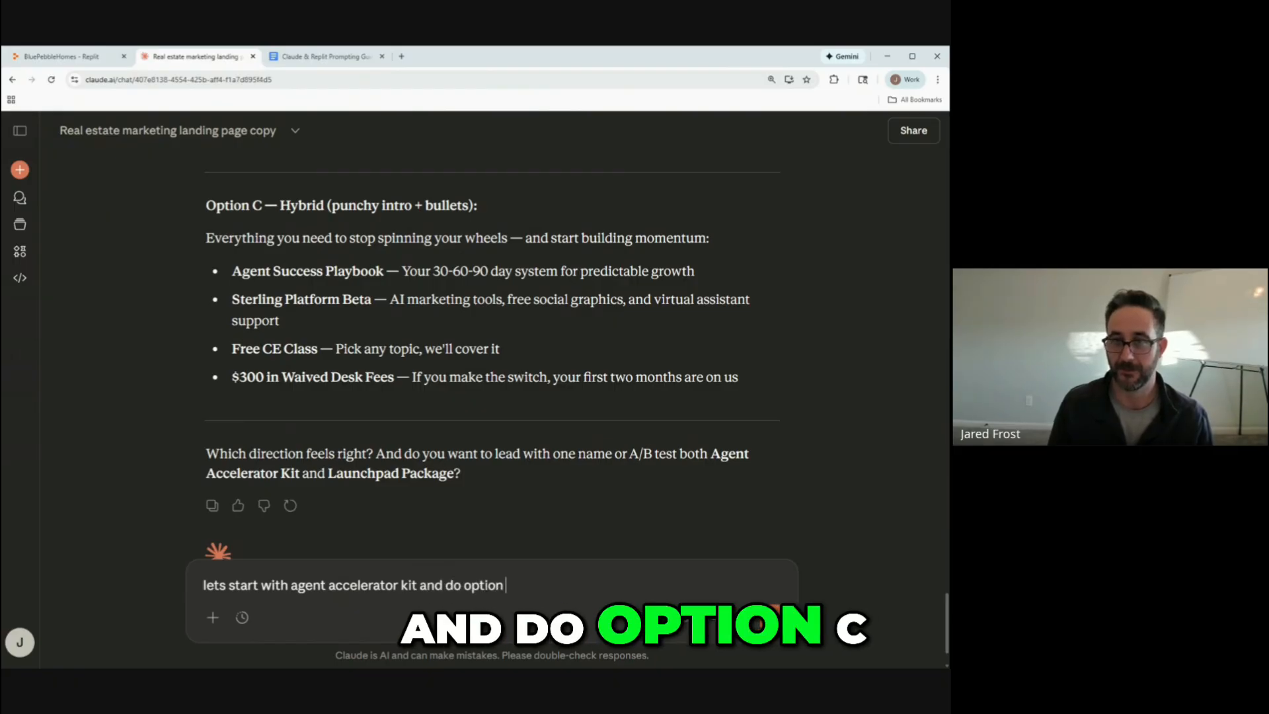
text( c hyb)
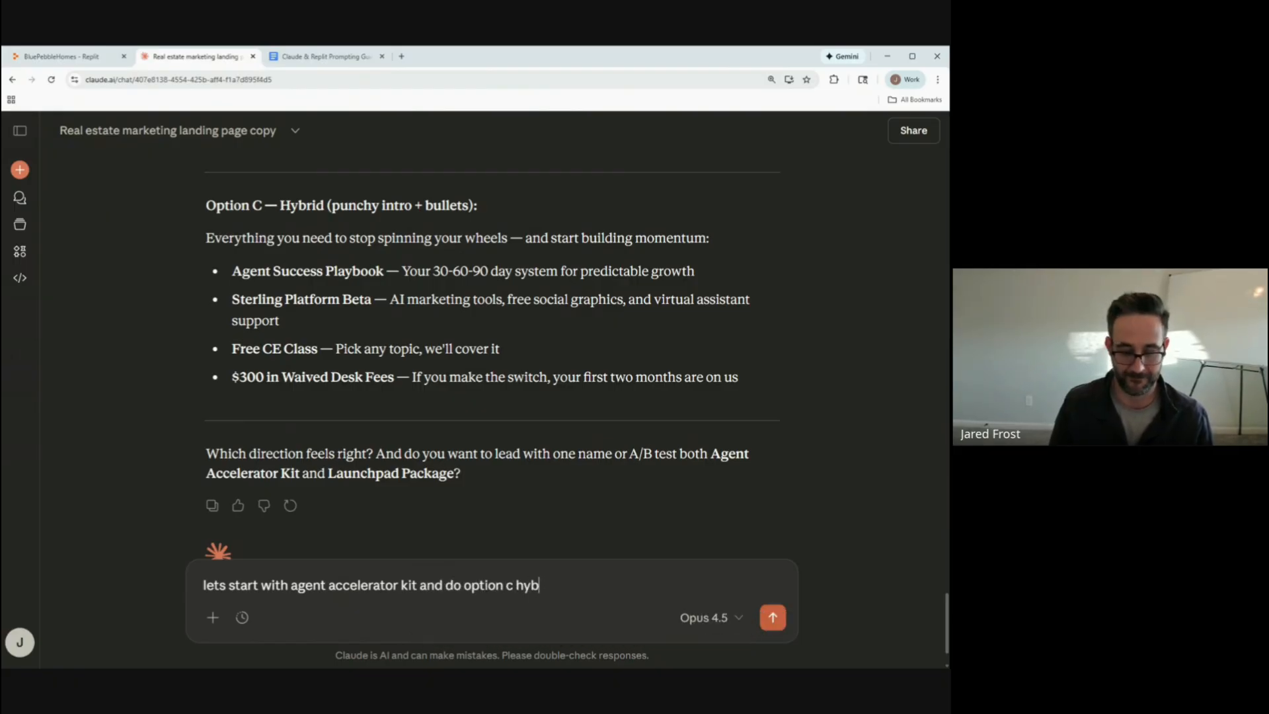
Finish the message with "hybrid. please output the full hero section of this landing page with that updated info" and send it.
text(rid. please output th)
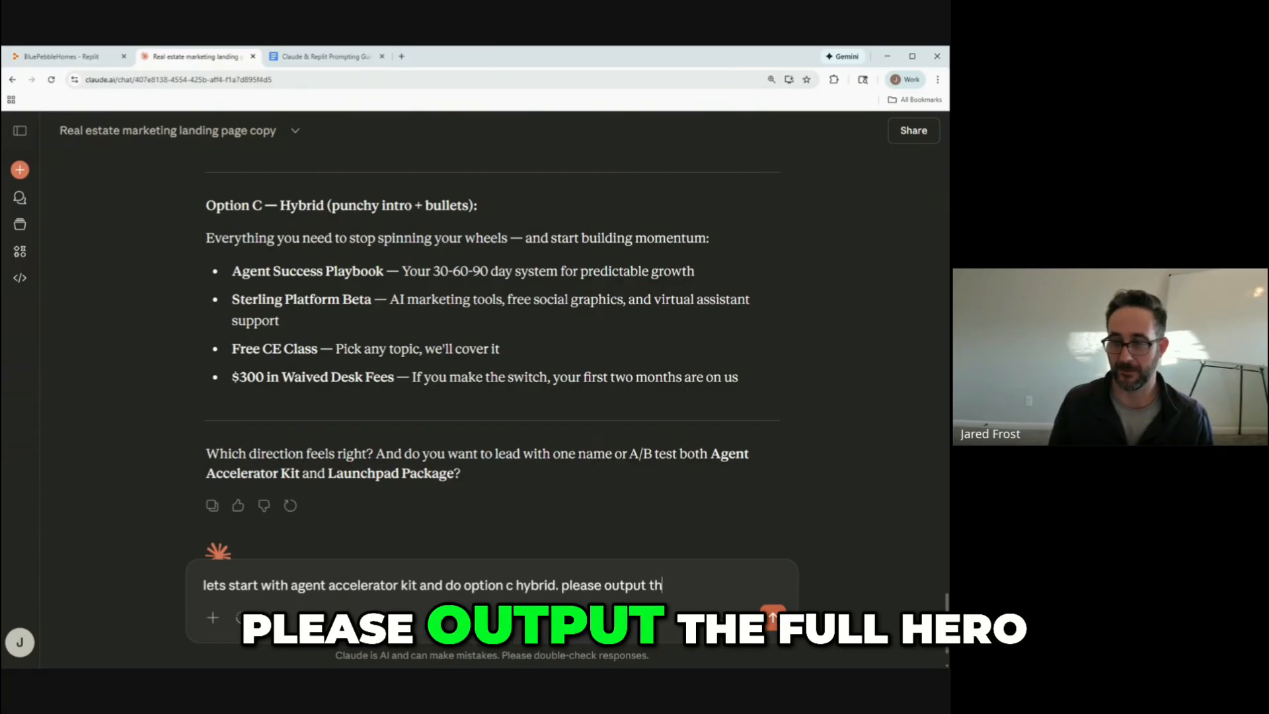
text(e full heor)
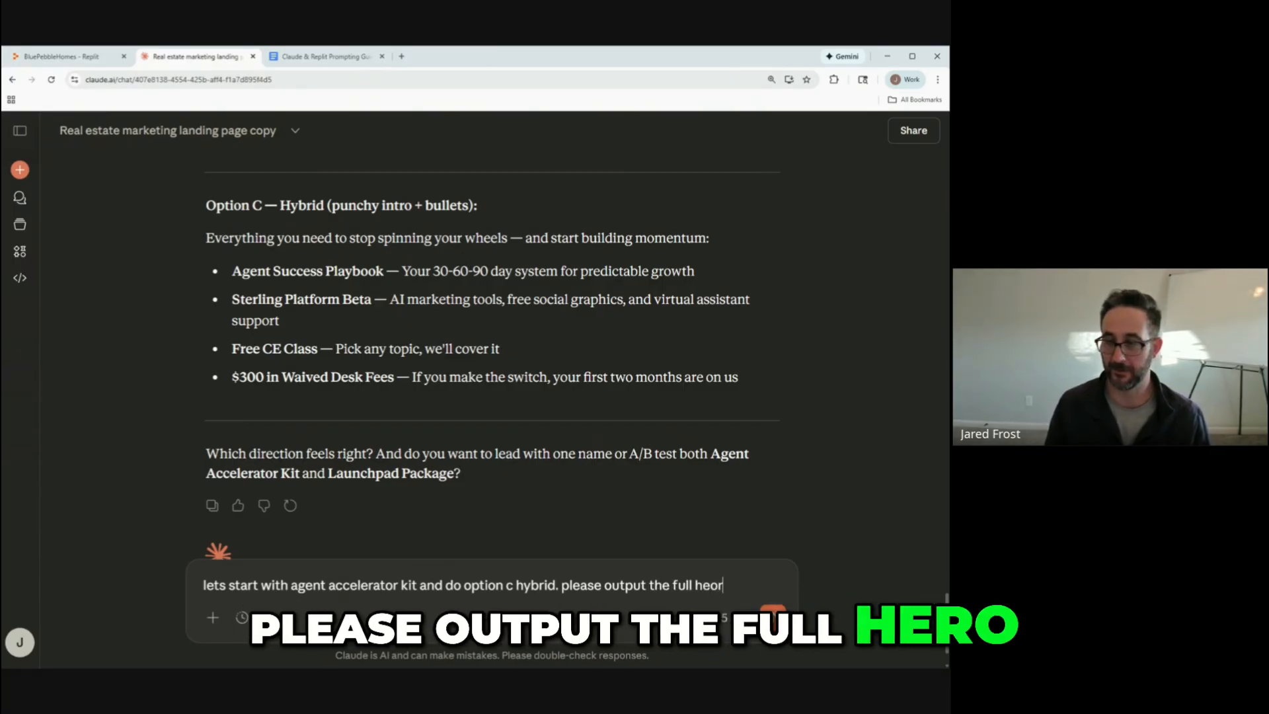
key(BackSpace)
key(BackSpace)
text(ro section of this)
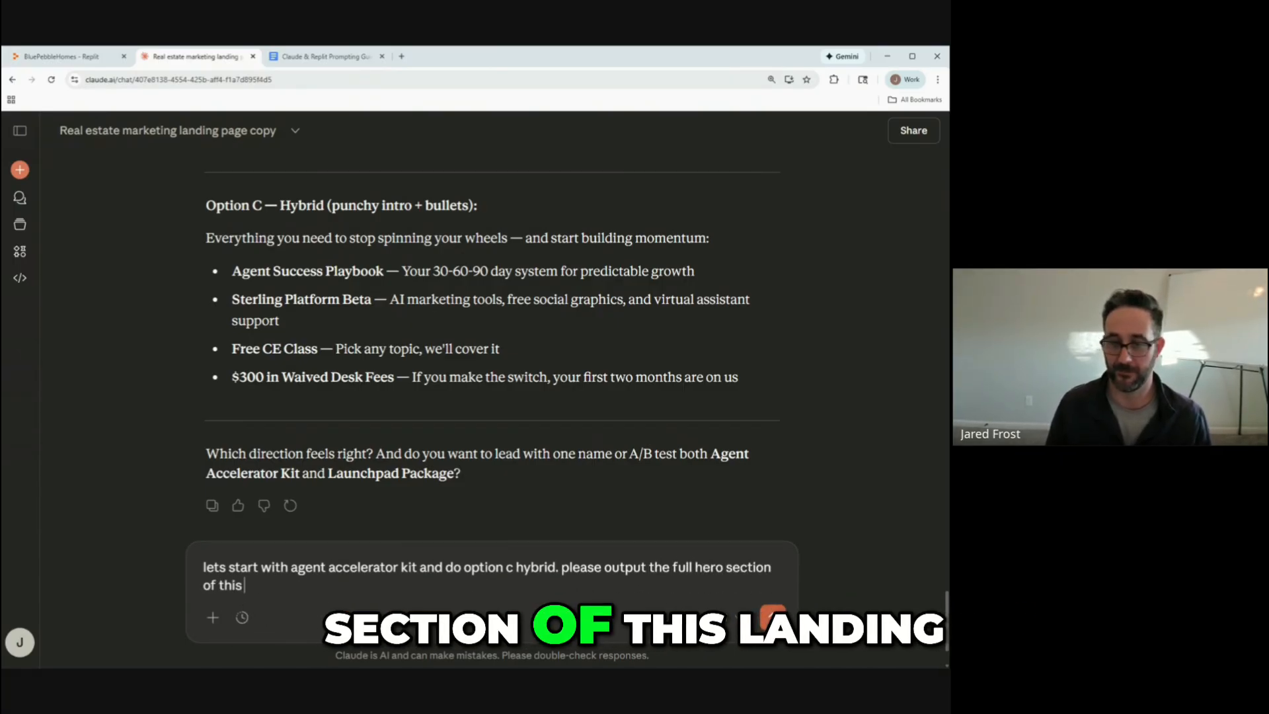
text( landing page with that )
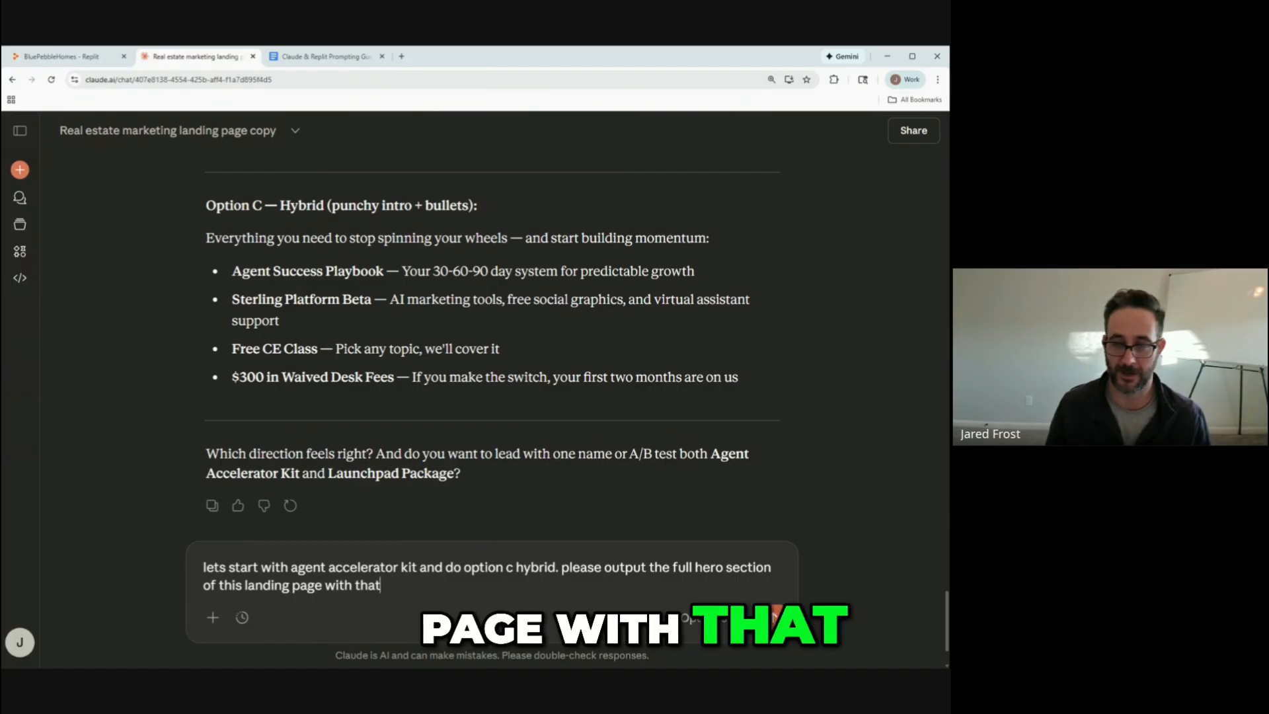
text(updated info)
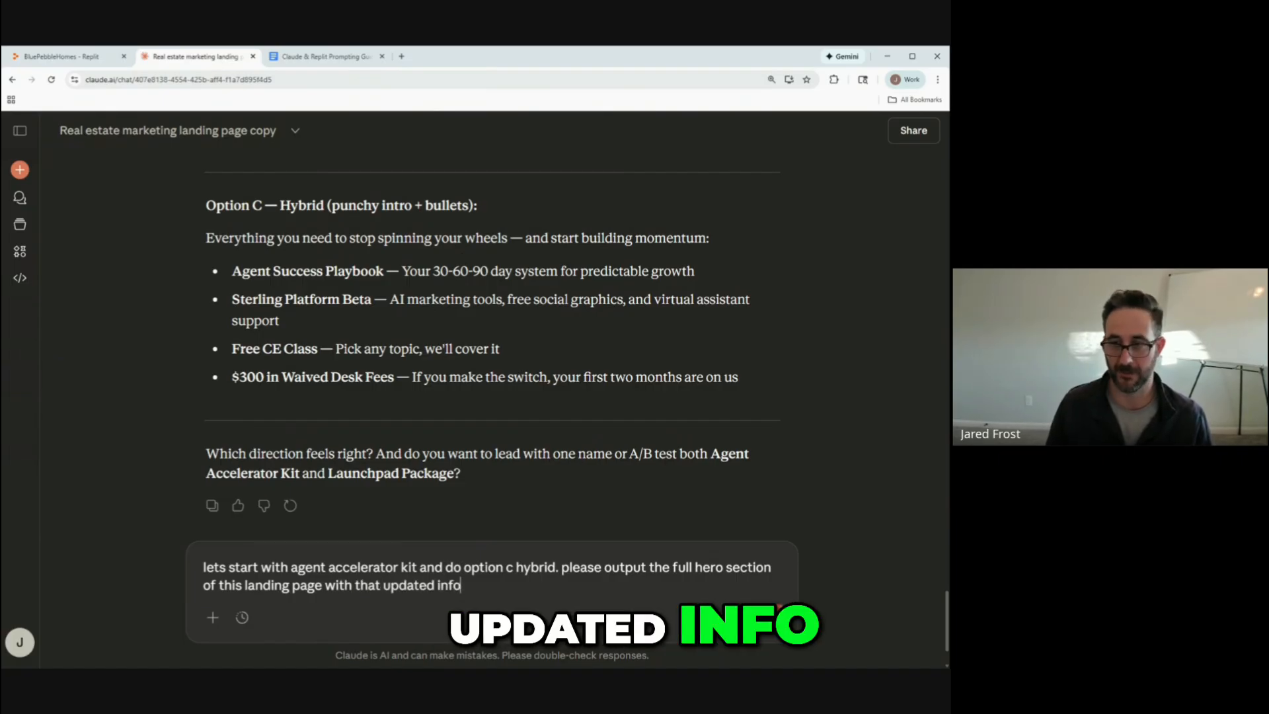
key(Return)
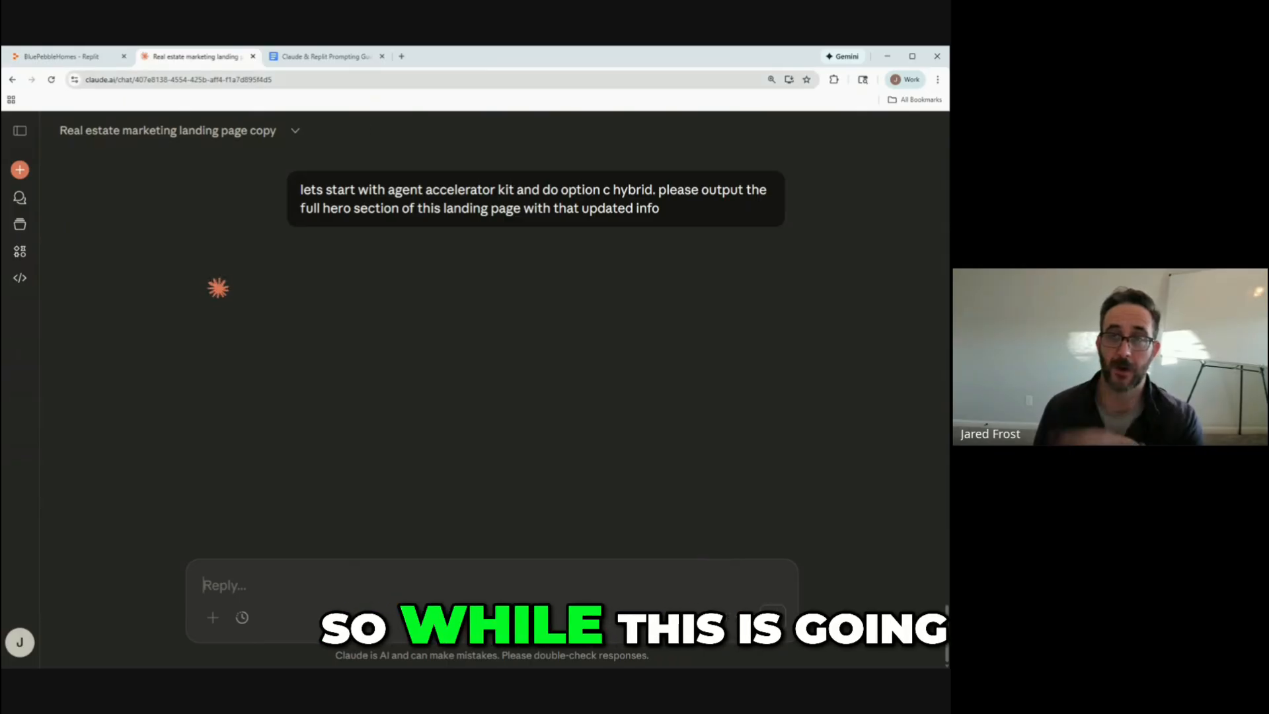
Review Part 2 of the Claude & Replit Prompting Guide, from the best practices through the Starter Prompt Template for Replit Agent.
click(350, 58)
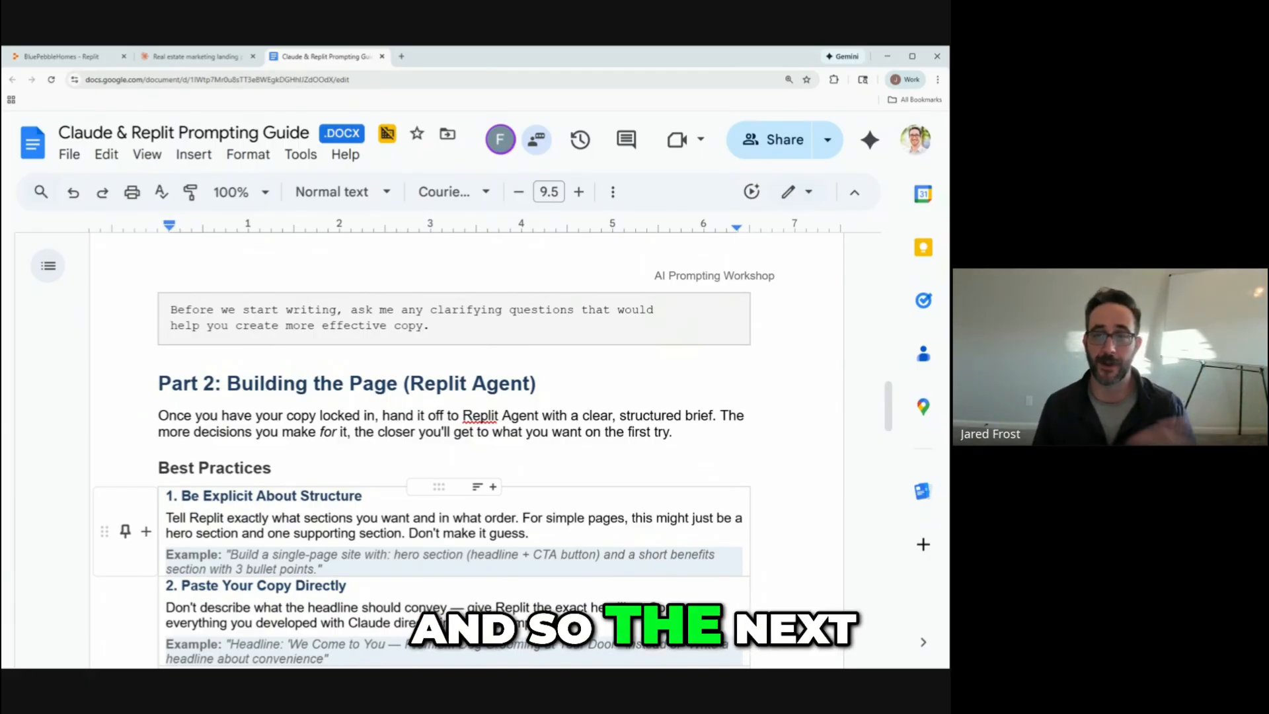
scroll(454, 449, down, 3)
scroll(454, 449, down, 6)
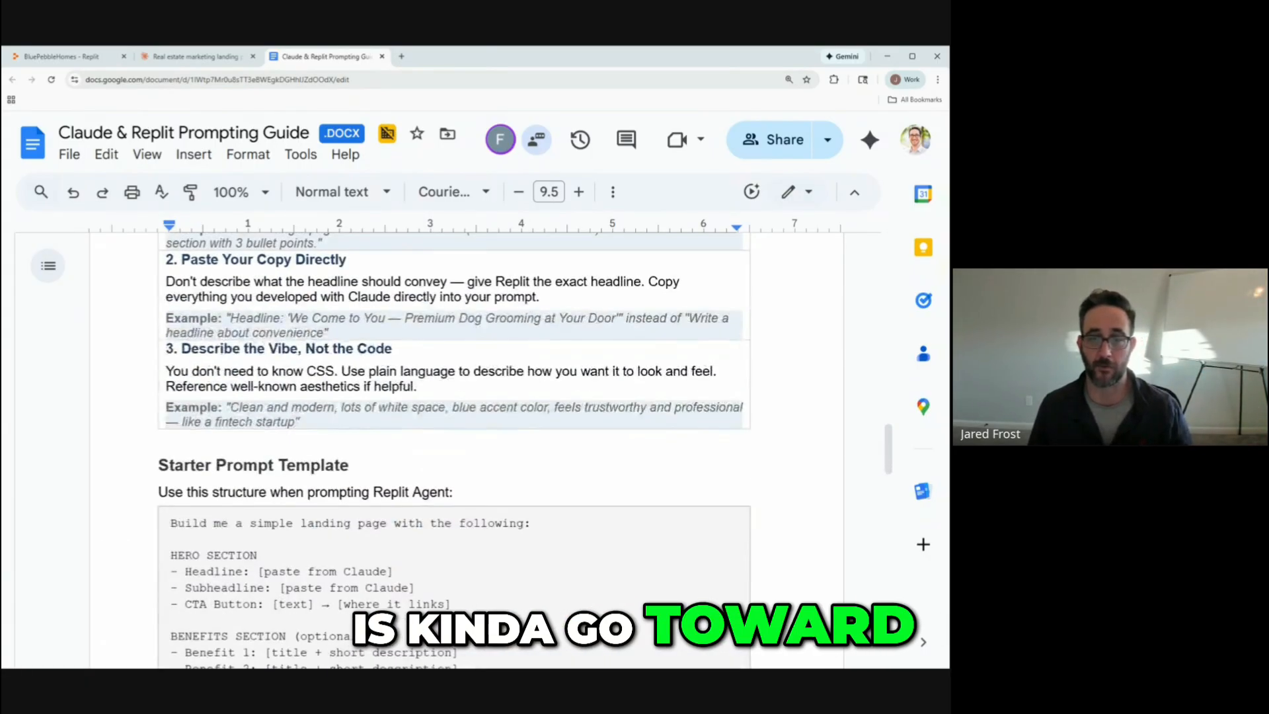
scroll(454, 450, down, 1)
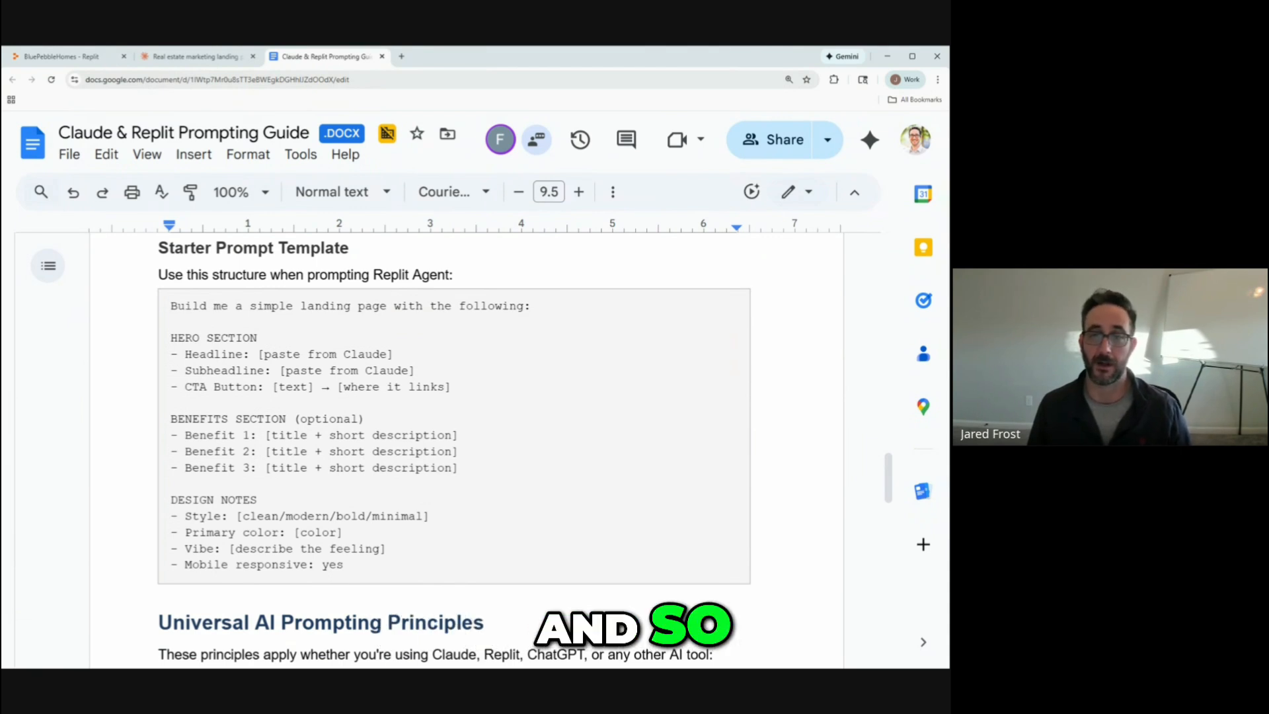
scroll(454, 449, down, 1)
scroll(454, 450, up, 2)
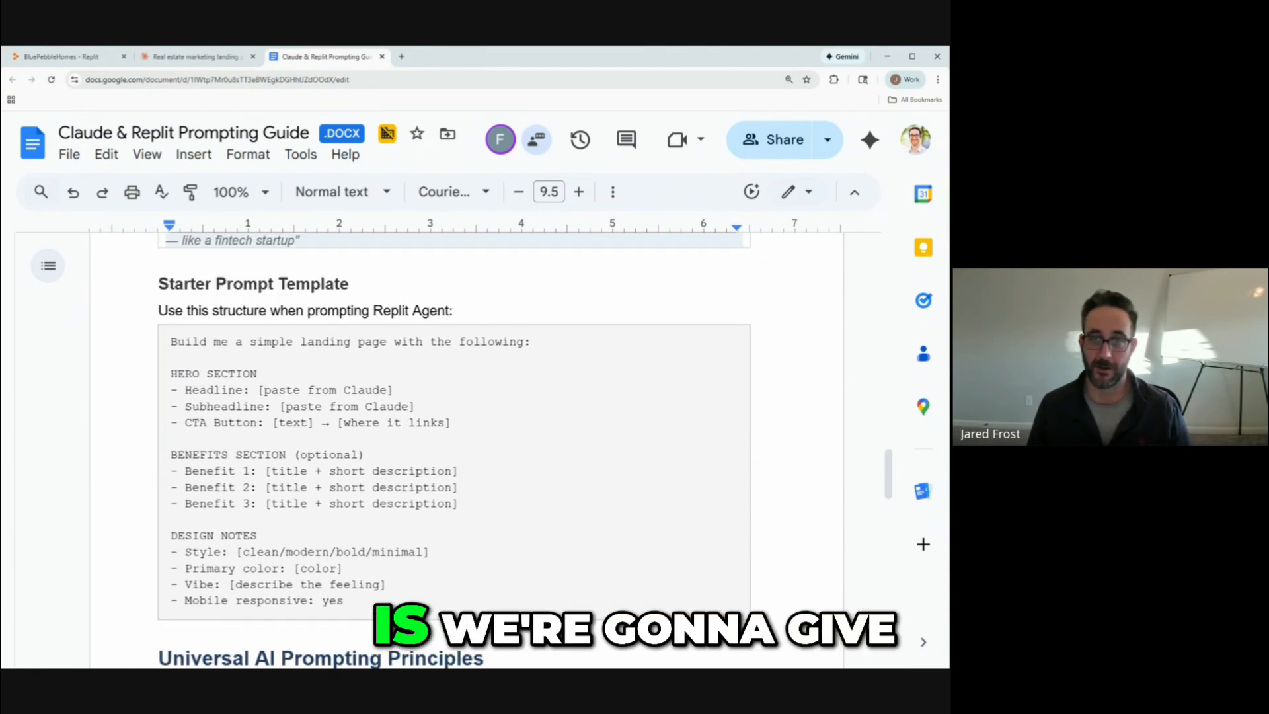
scroll(454, 449, up, 2)
scroll(454, 450, down, 3)
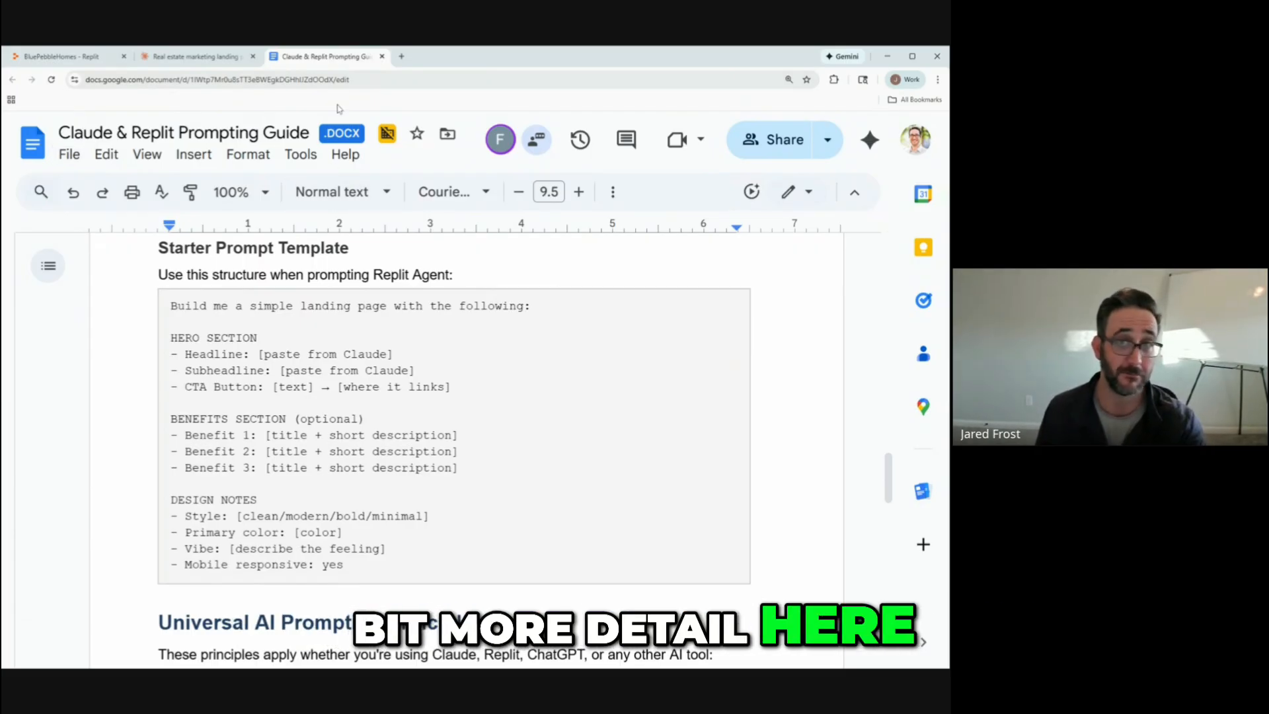
Return to the Claude chat and select the full hero section copy, from the headline through the microcopy.
click(219, 61)
scroll(454, 290, down, 4)
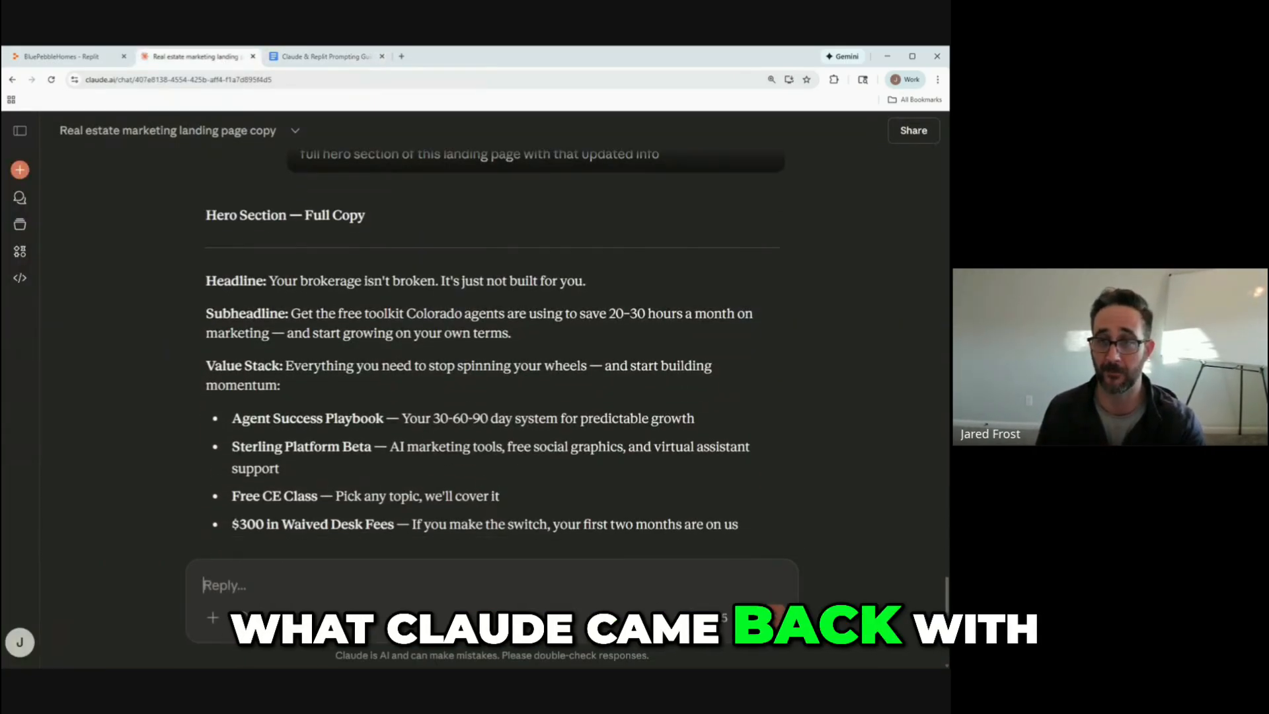
drag(357, 513, 163, 190)
scroll(305, 350, up, 1)
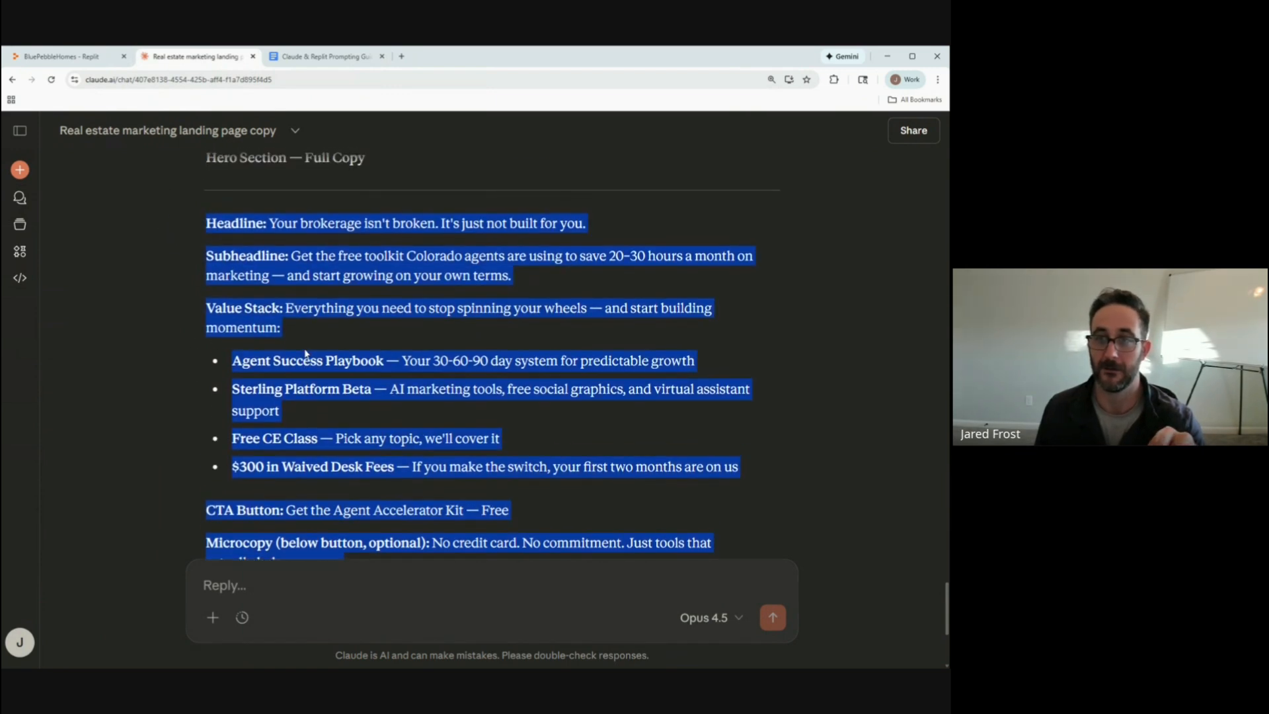
scroll(305, 350, down, 1)
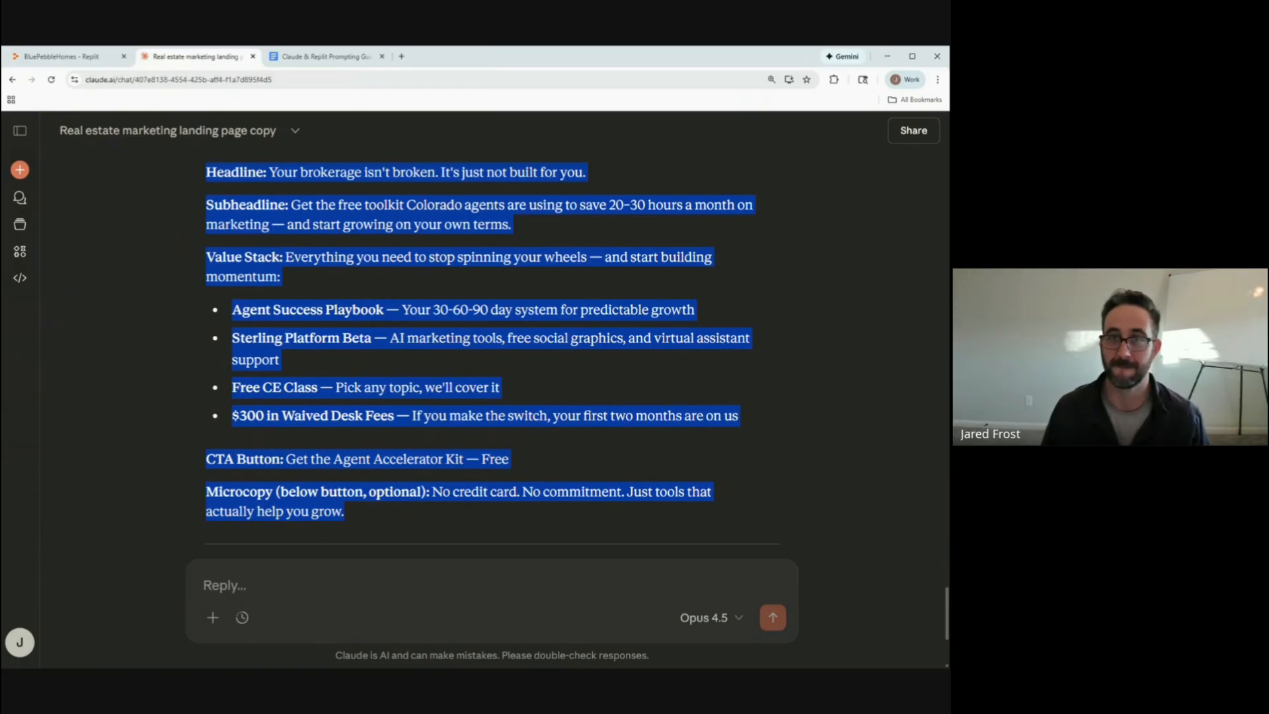
Switch to the BluePebbleHomes project in Replit, widen the Agent chat and open the /lp/rate-widget page in the preview.
click(75, 63)
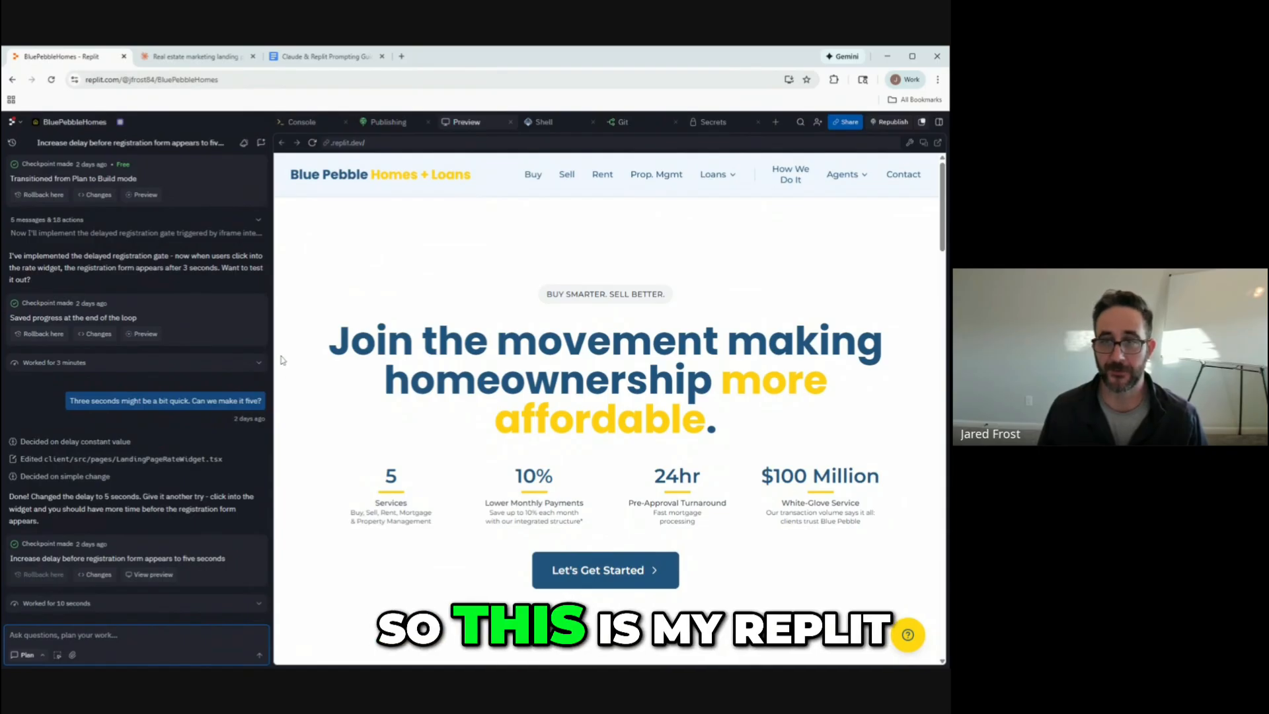
drag(272, 353, 314, 357)
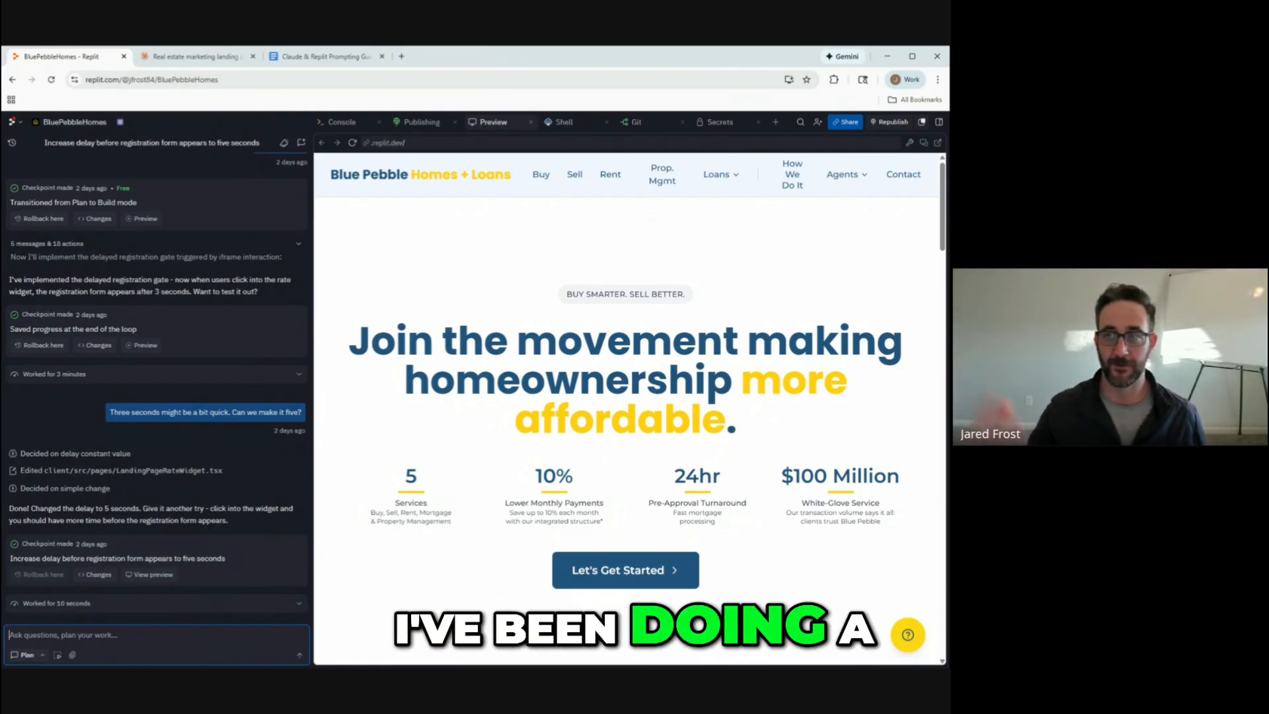
click(680, 149)
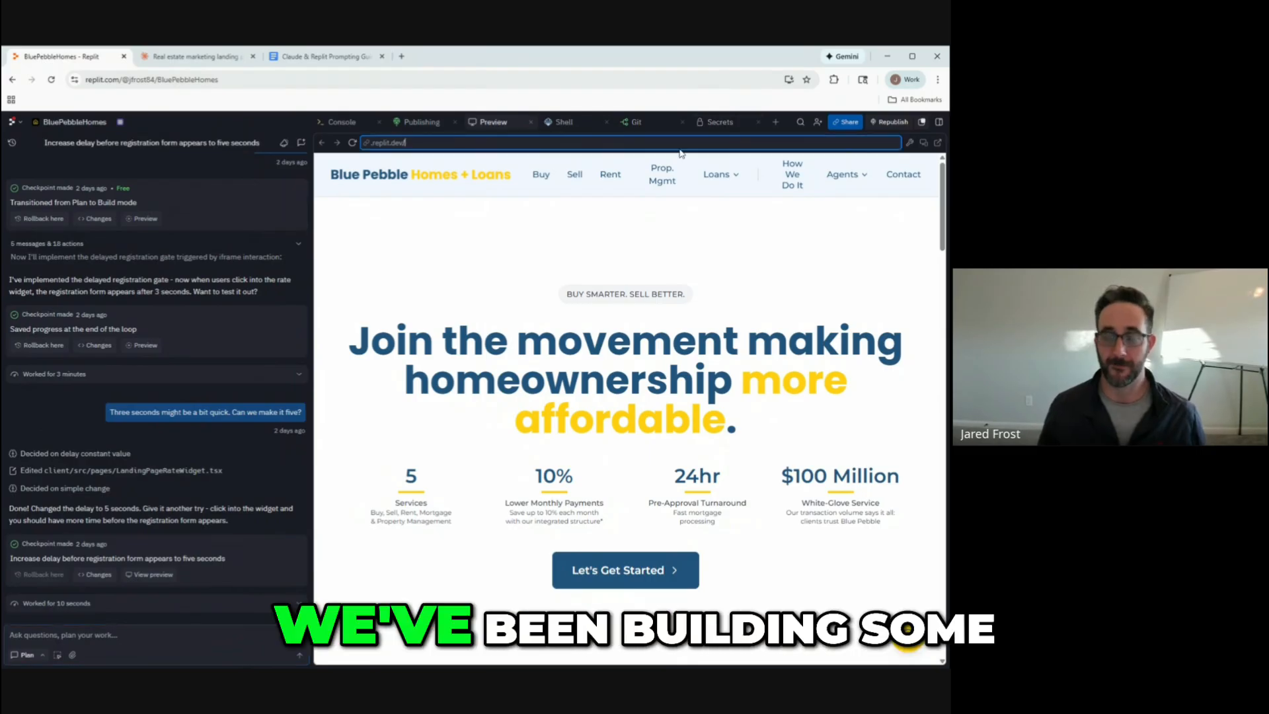
text(ate-w)
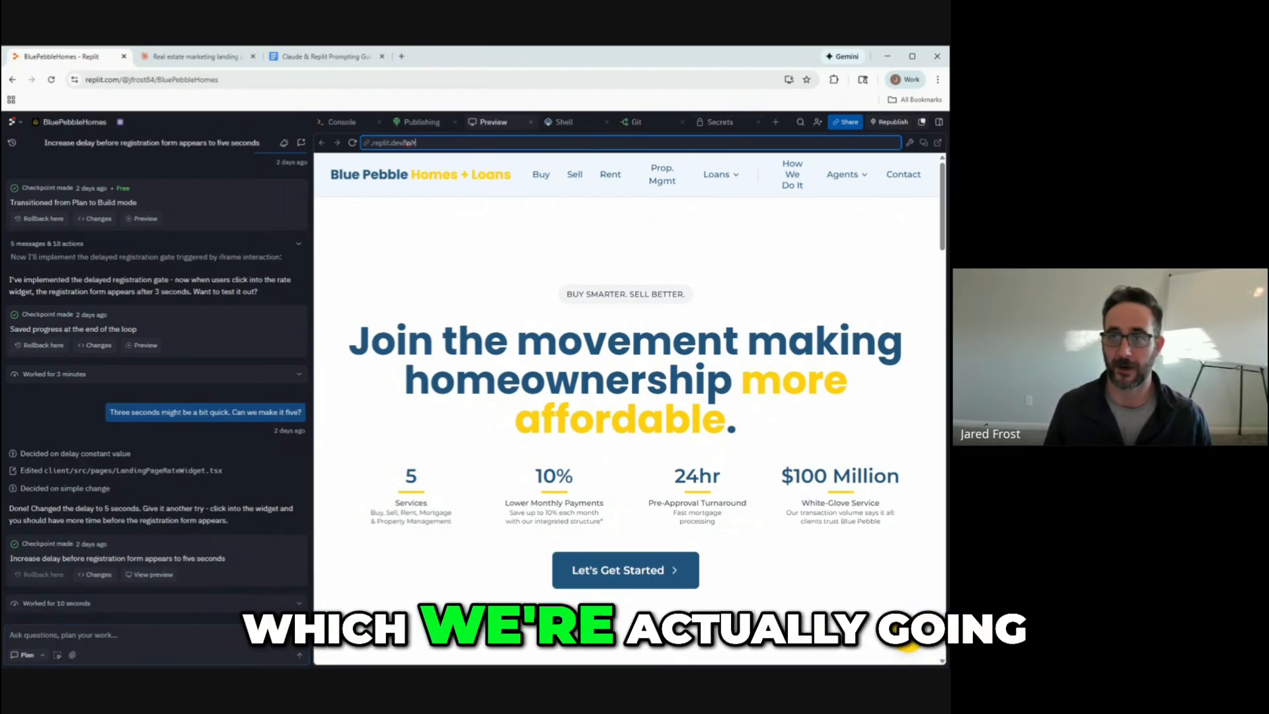
text(idget)
key(Return)
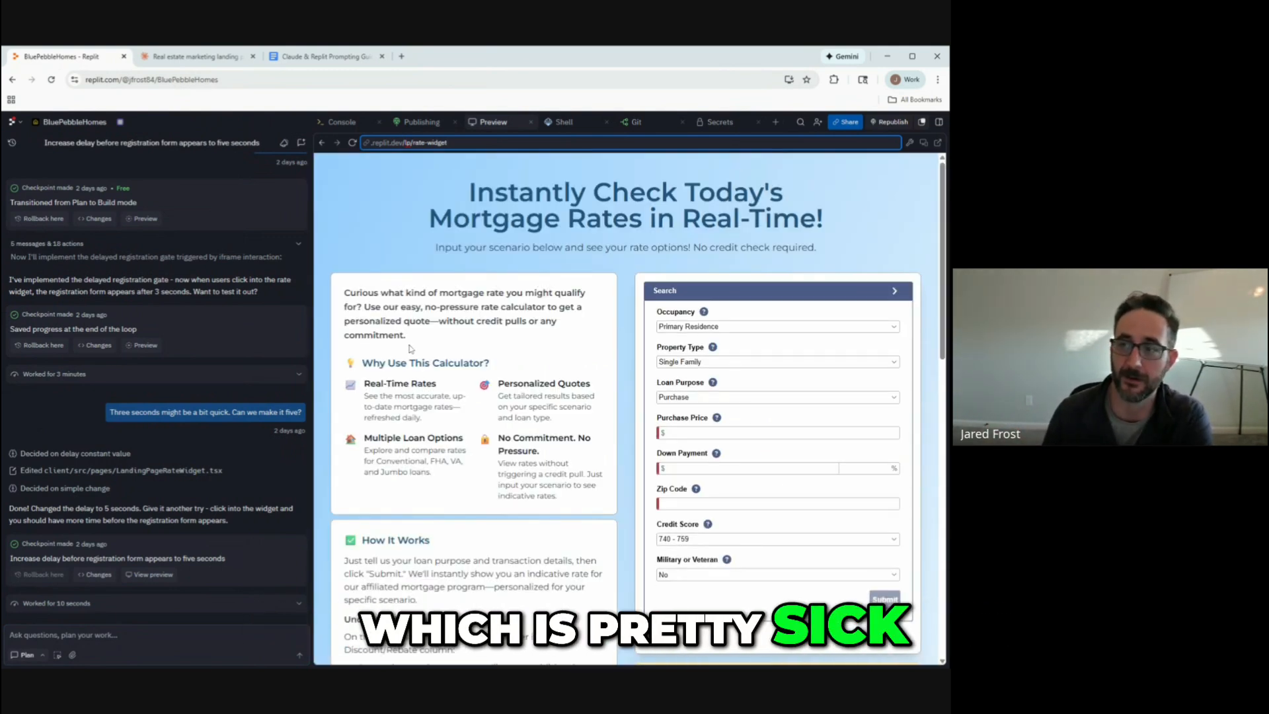
scroll(628, 410, down, 5)
scroll(805, 383, up, 5)
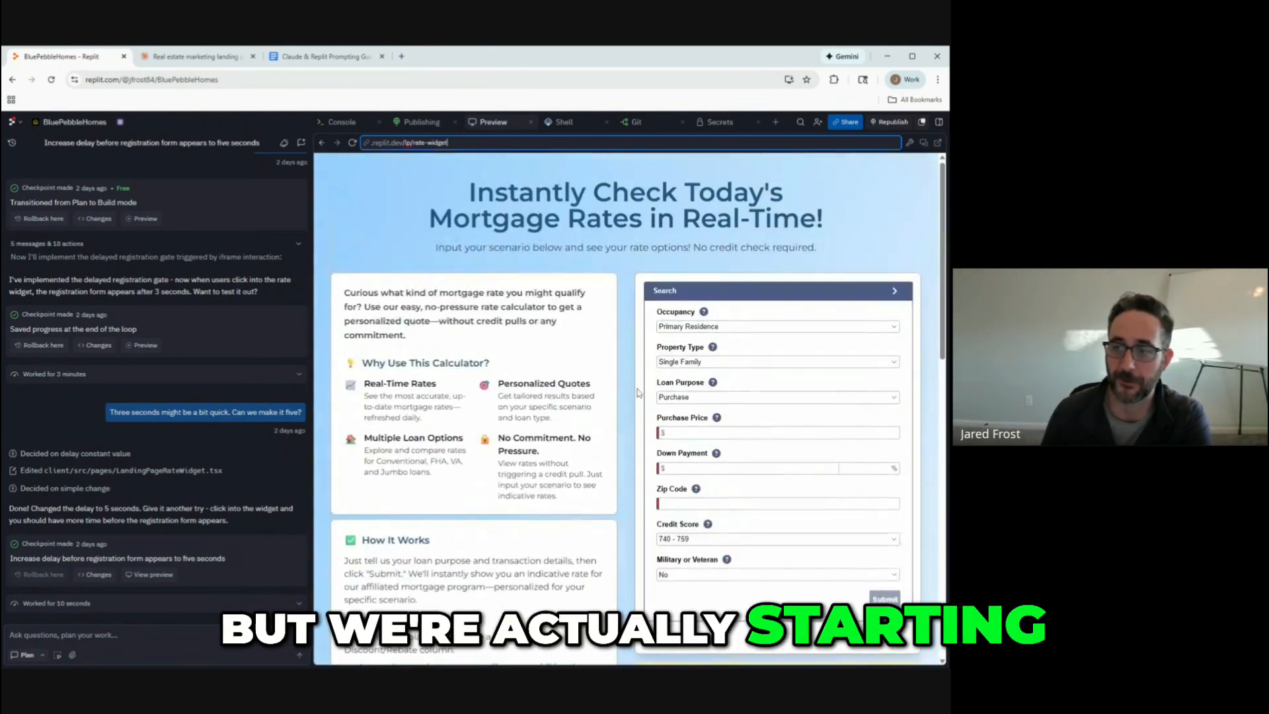
Test the mortgage rate search with a $375,000 purchase price, 10% down payment and zip code 80134.
click(800, 360)
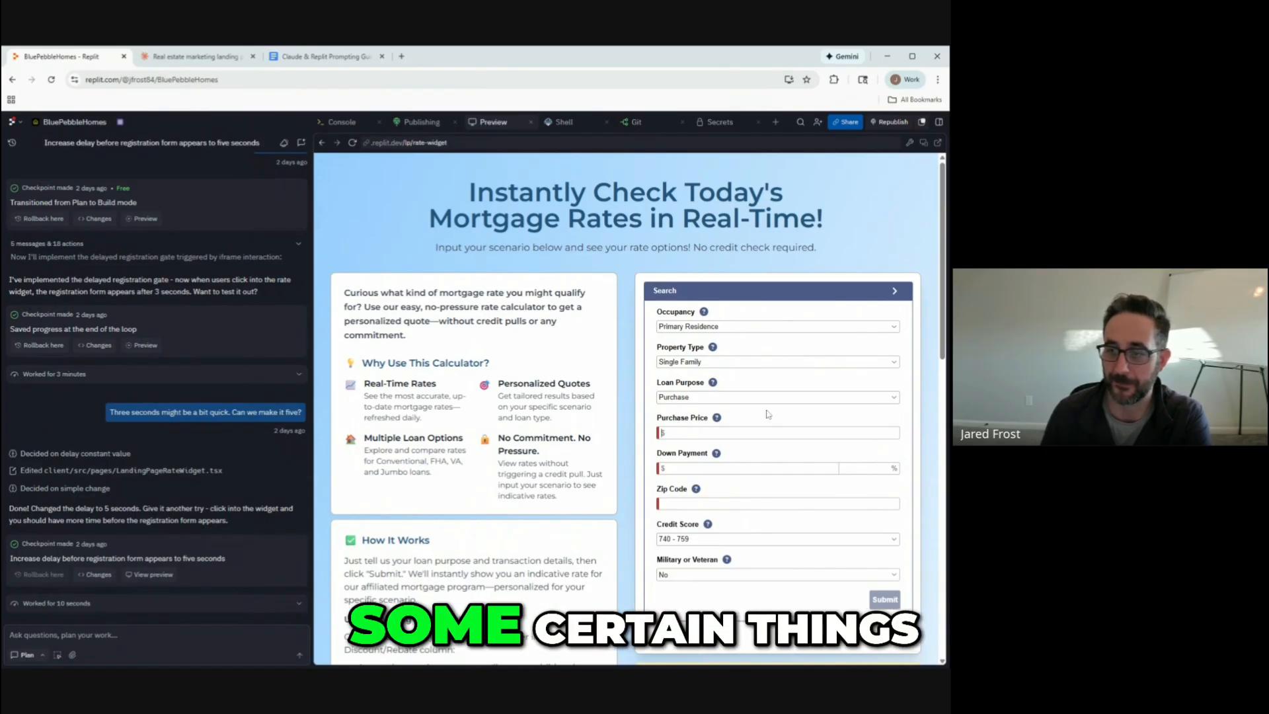
scroll(769, 414, down, 2)
text(3)
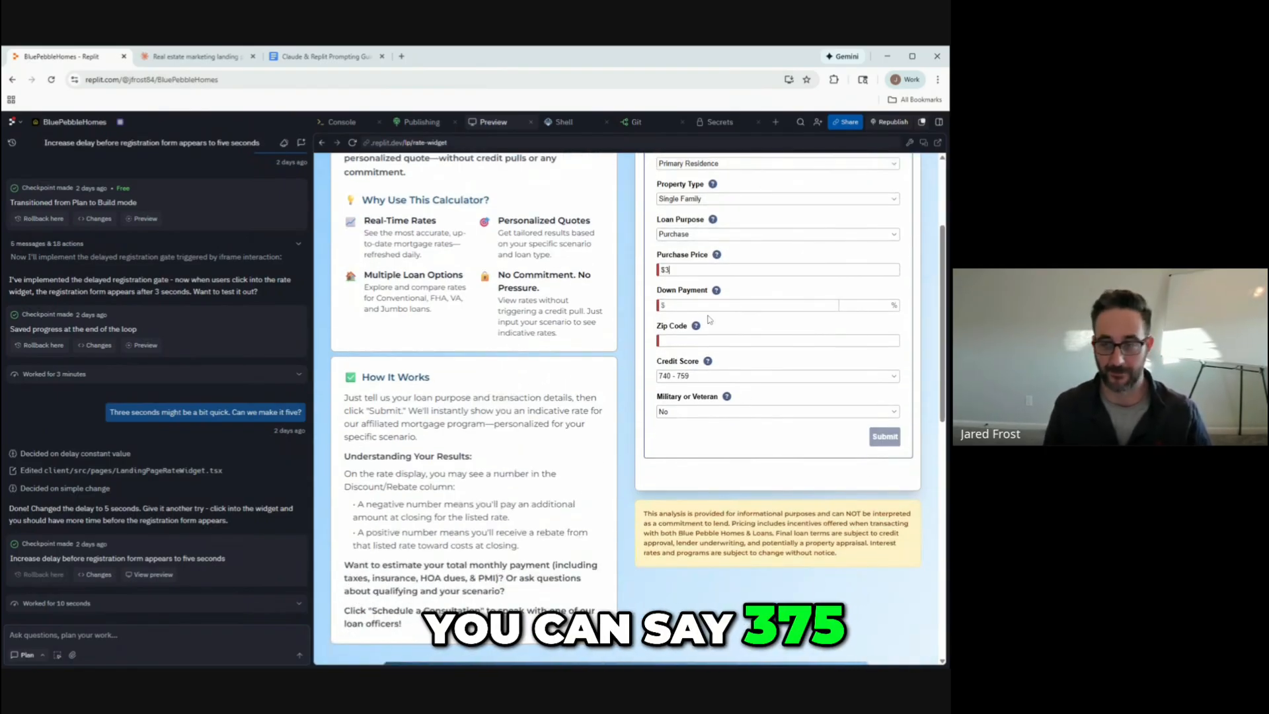
text(75,000)
key(Tab)
key(Tab)
text(10)
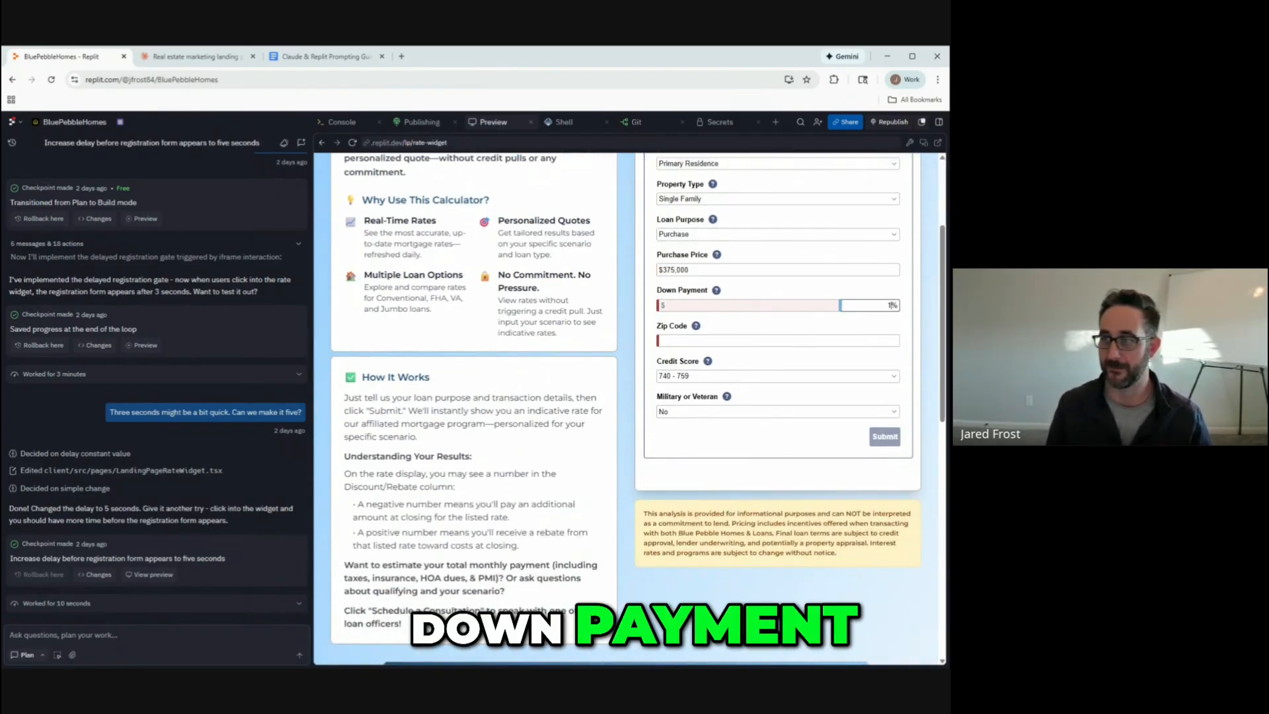
key(Tab)
text(80134)
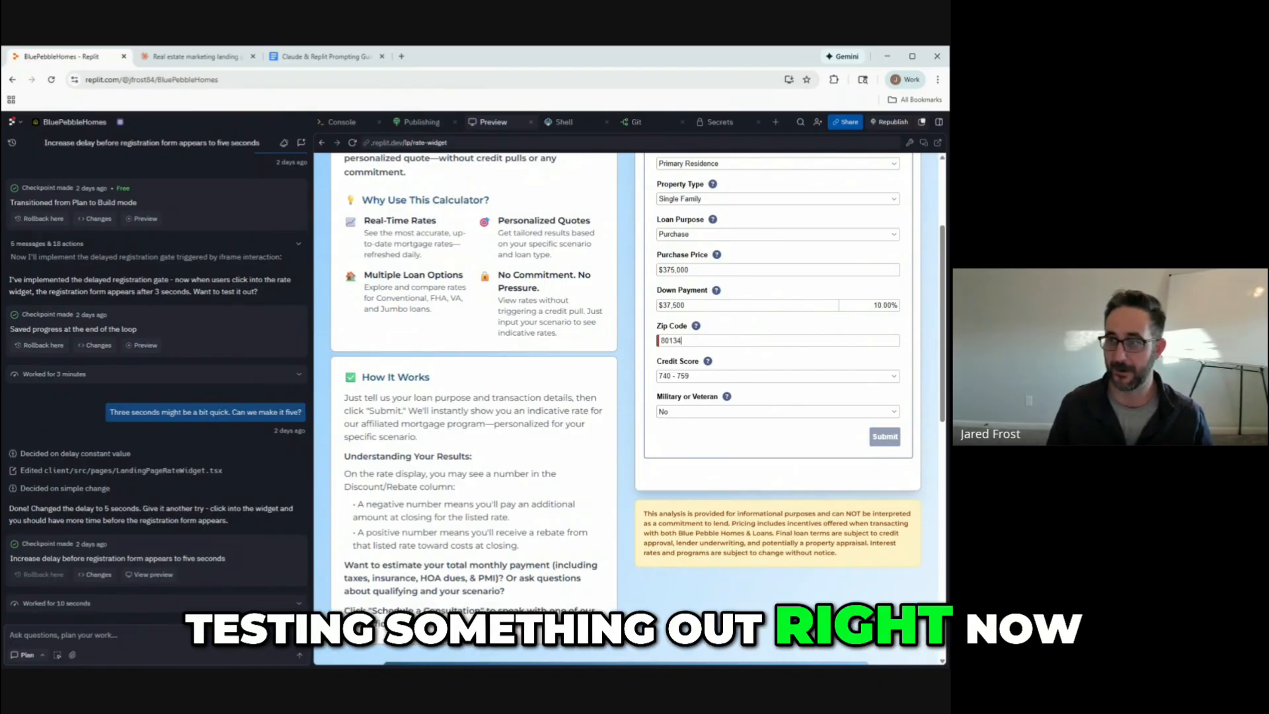
key(Tab)
scroll(716, 354, up, 2)
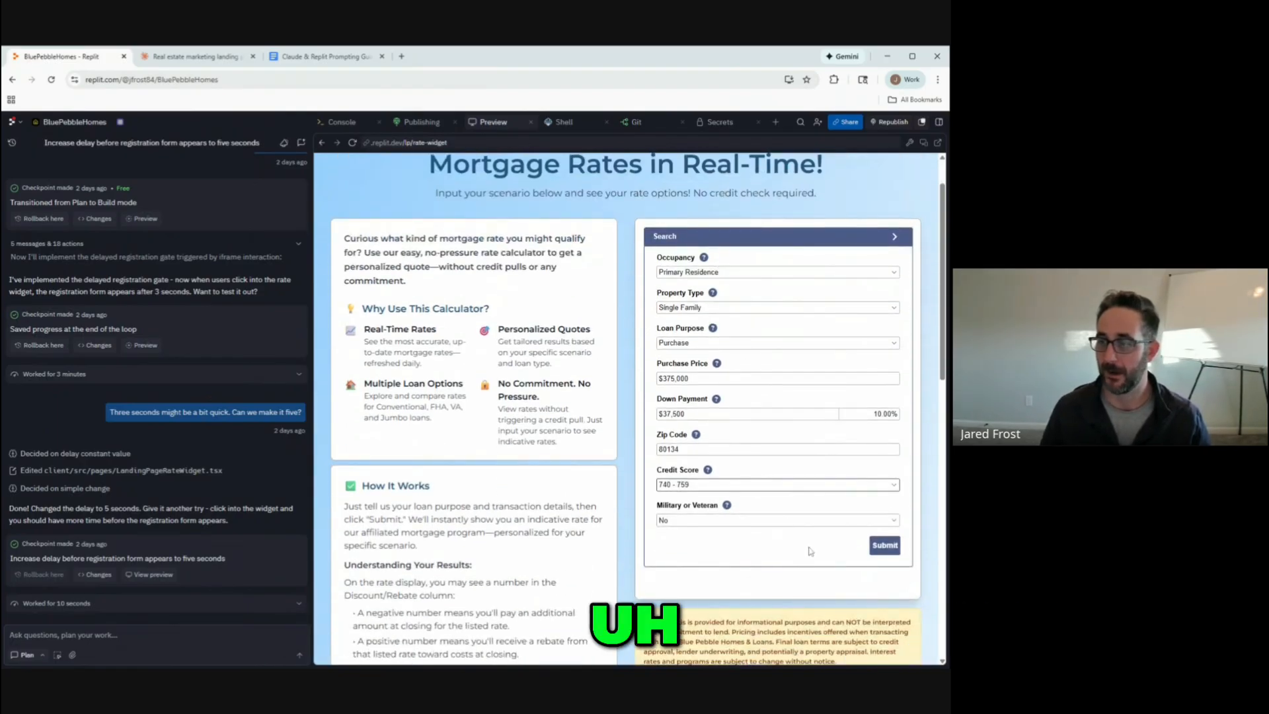
click(886, 548)
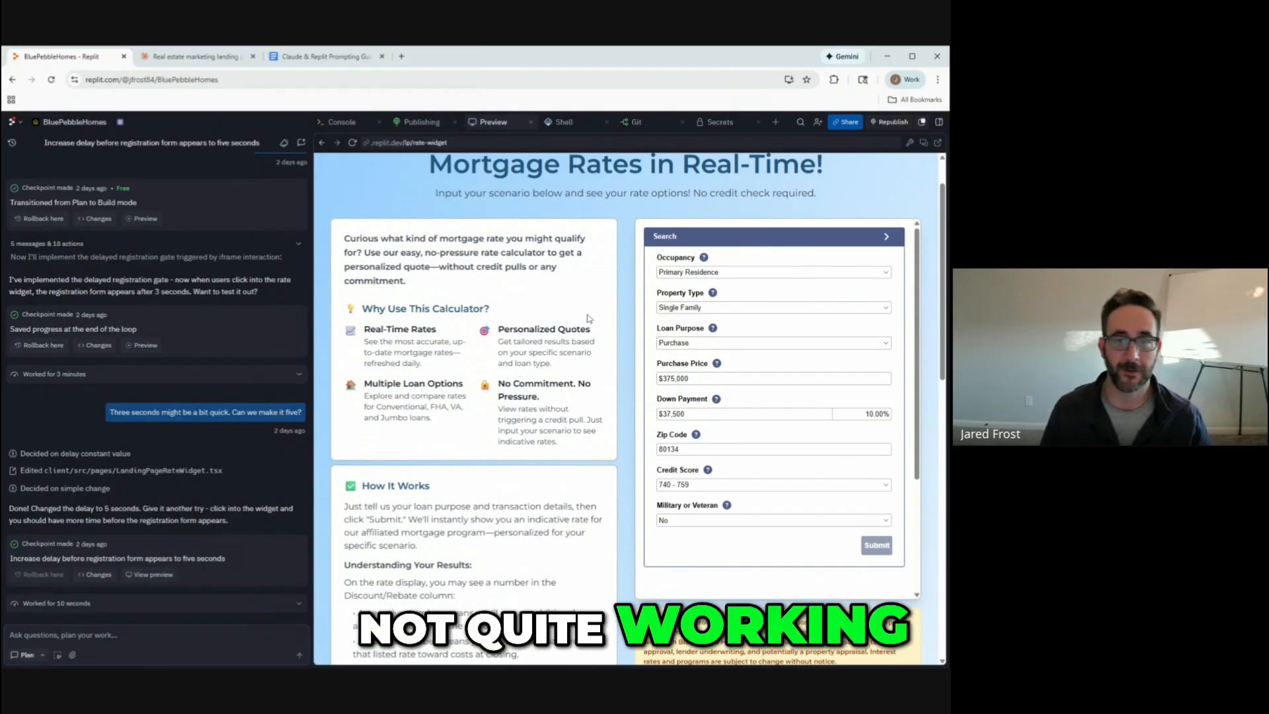
scroll(370, 394, down, 5)
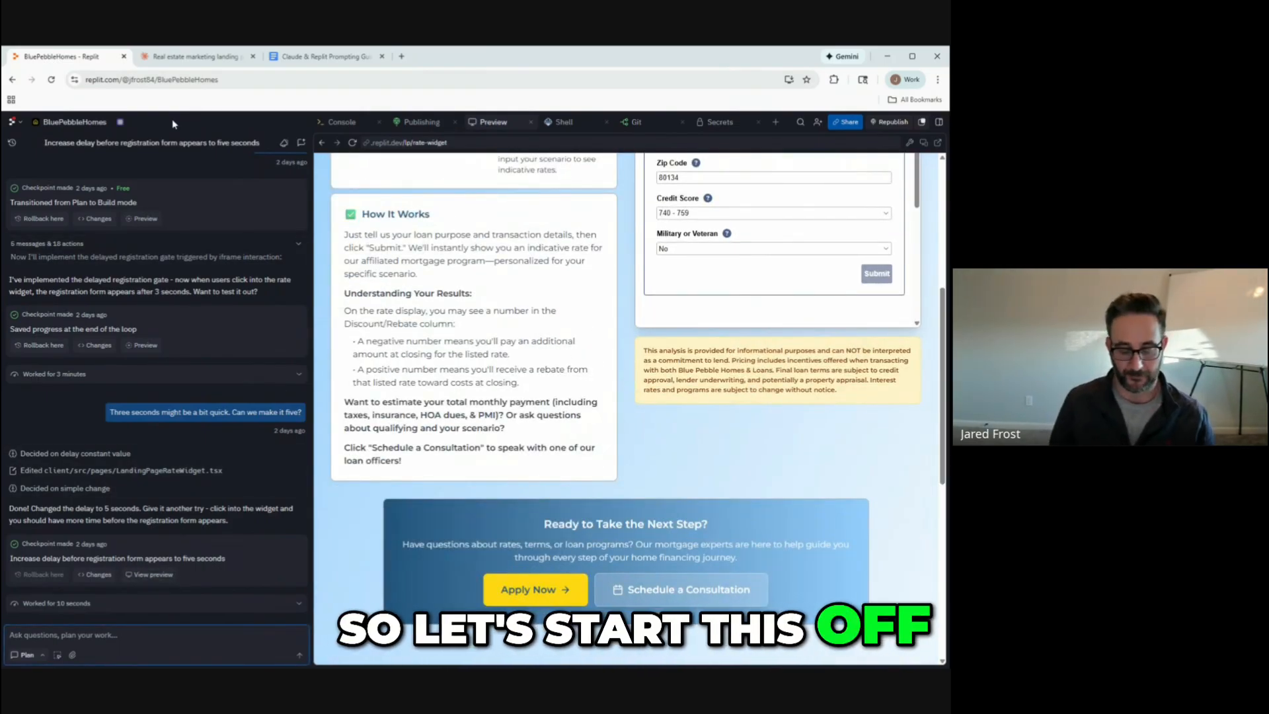
Begin the Replit Agent prompt with "I'm building another landing page and would like to put in my lp directory. this landing page".
text(I'm buil)
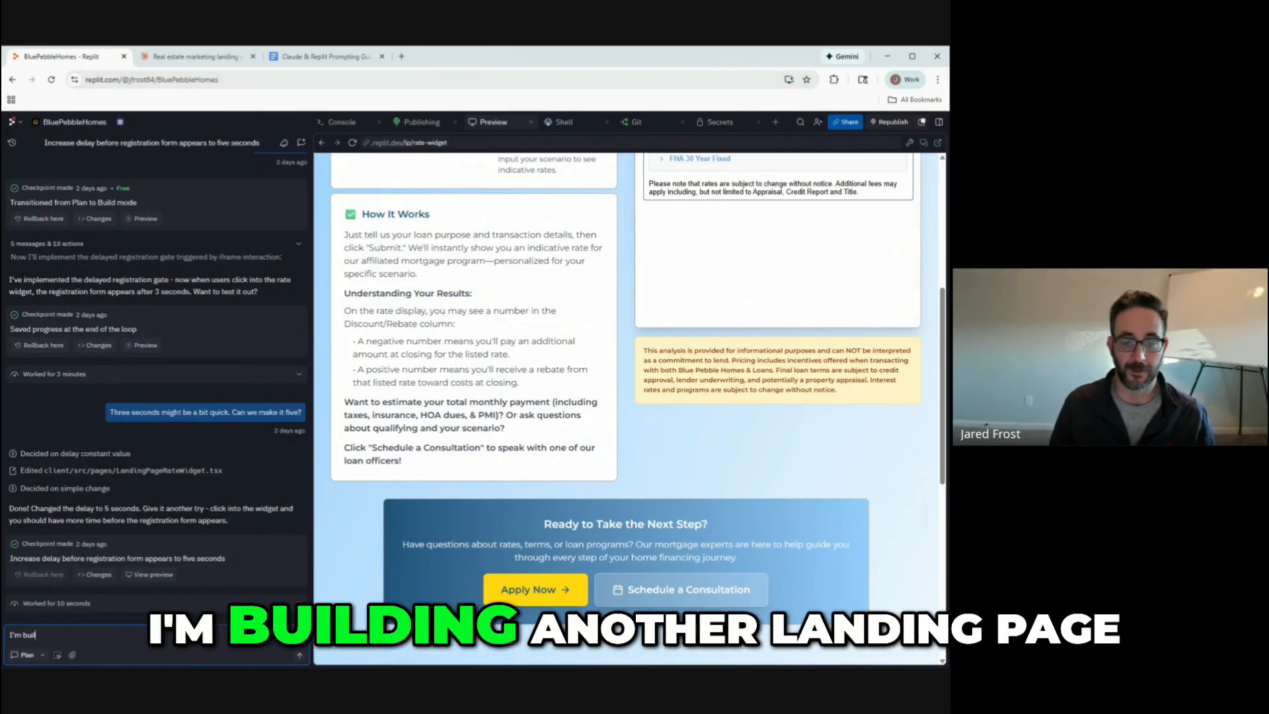
text(ding another landing pa)
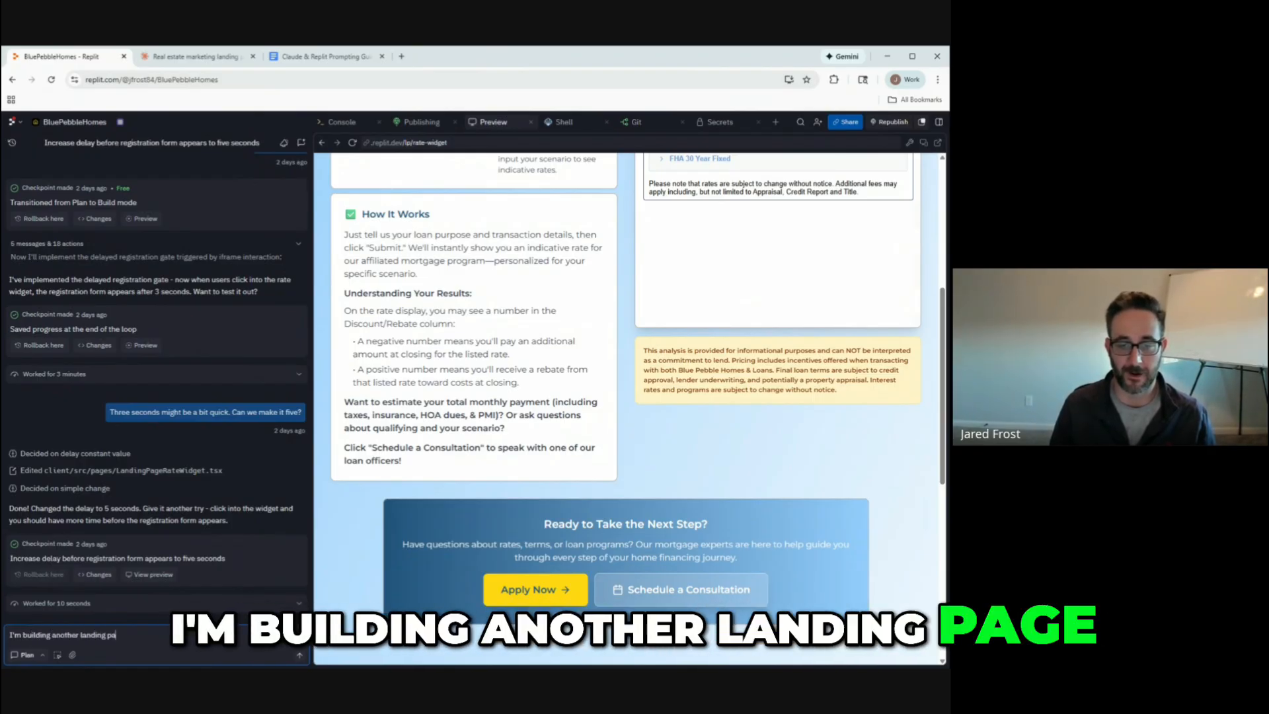
text(ge and would like to put in)
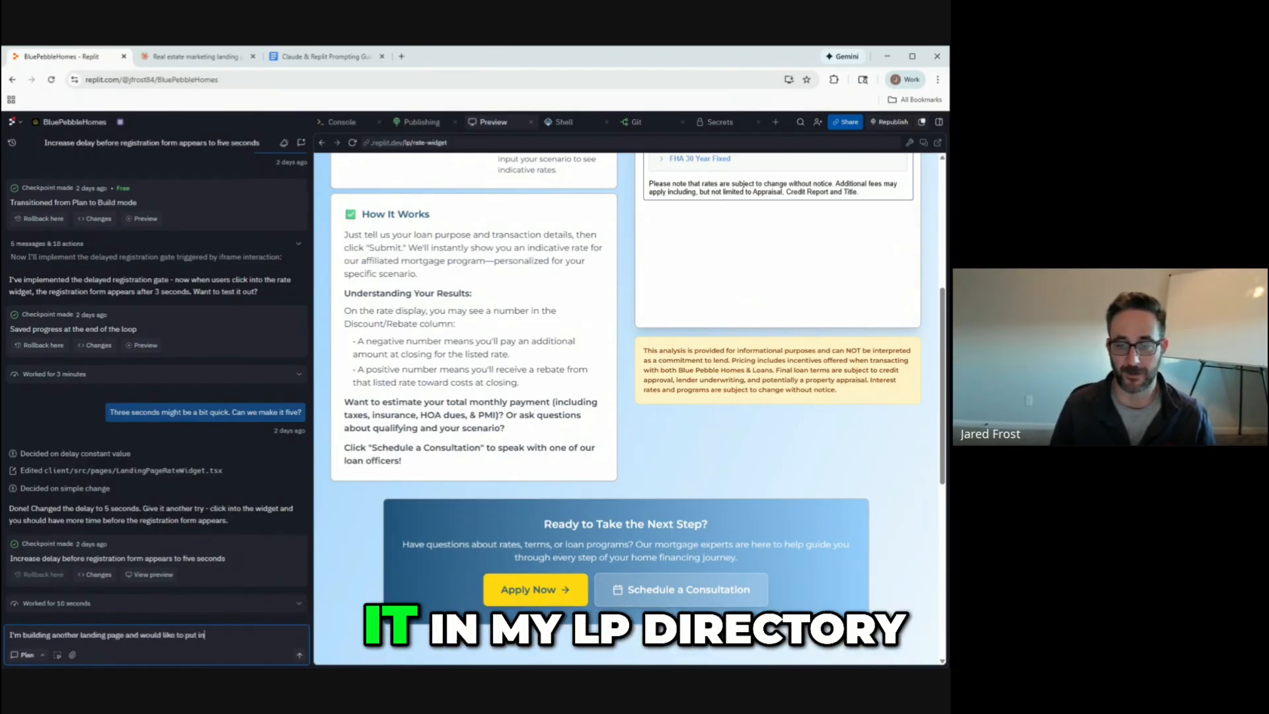
text( my lp dire)
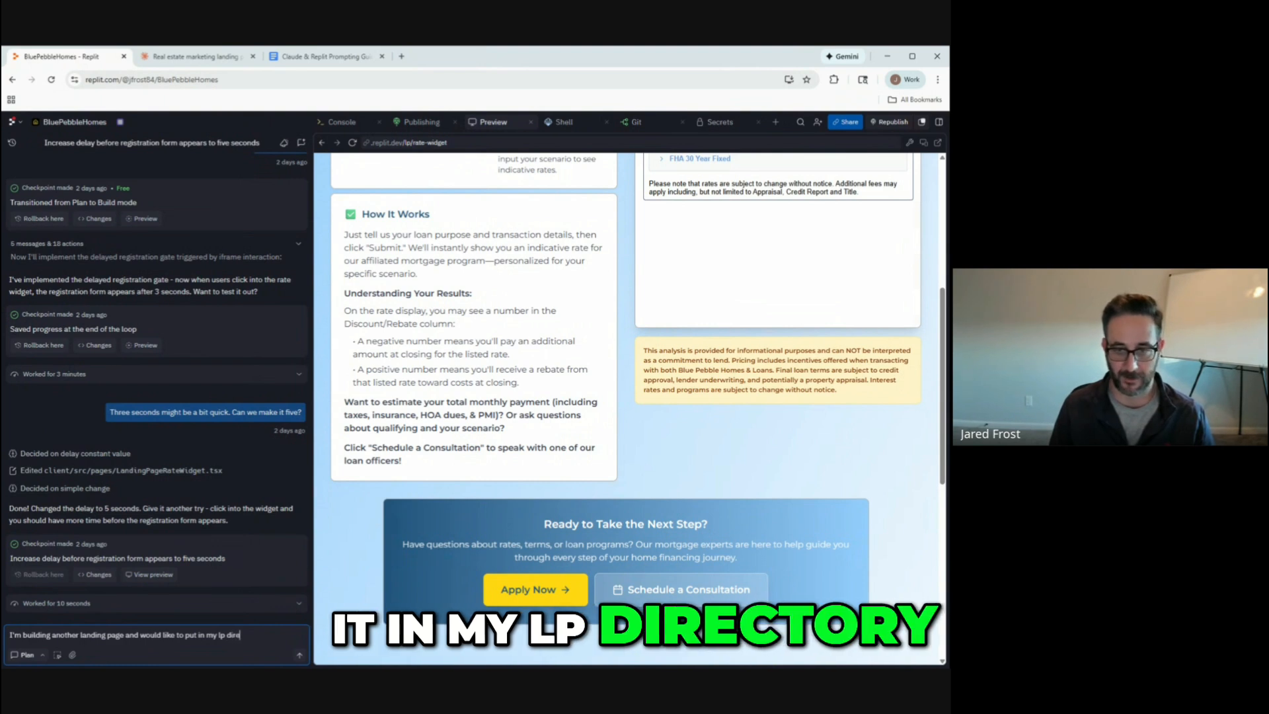
text(ctory. this landing page)
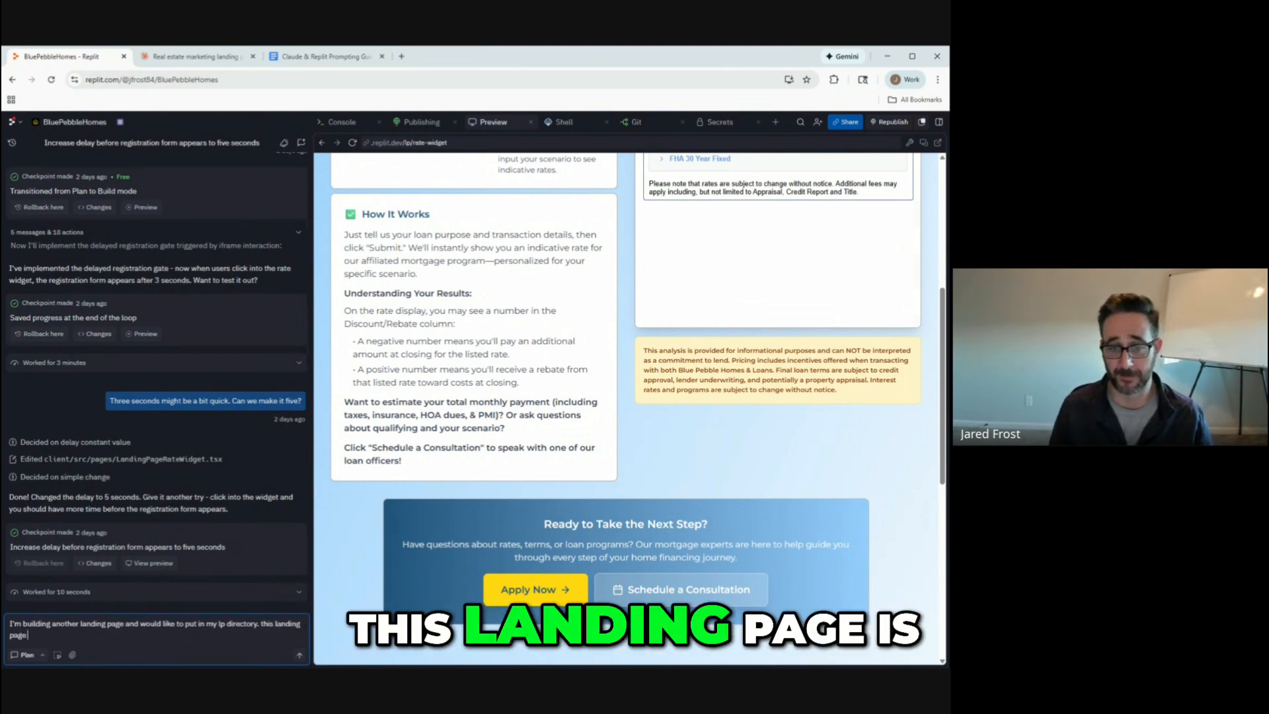
Continue the Agent prompt with "is devoted to an agent recruiting campaign".
text( is ge)
key(BackSpace)
key(BackSpace)
text(devoted to)
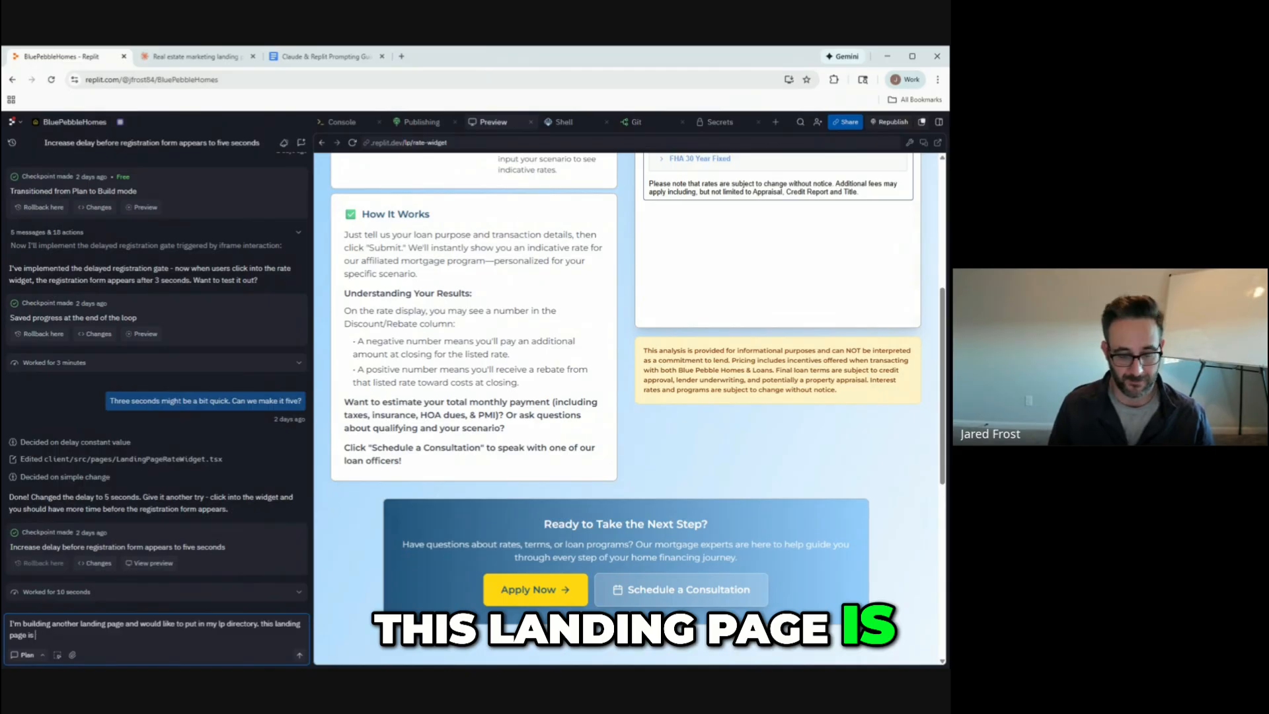
text( a)
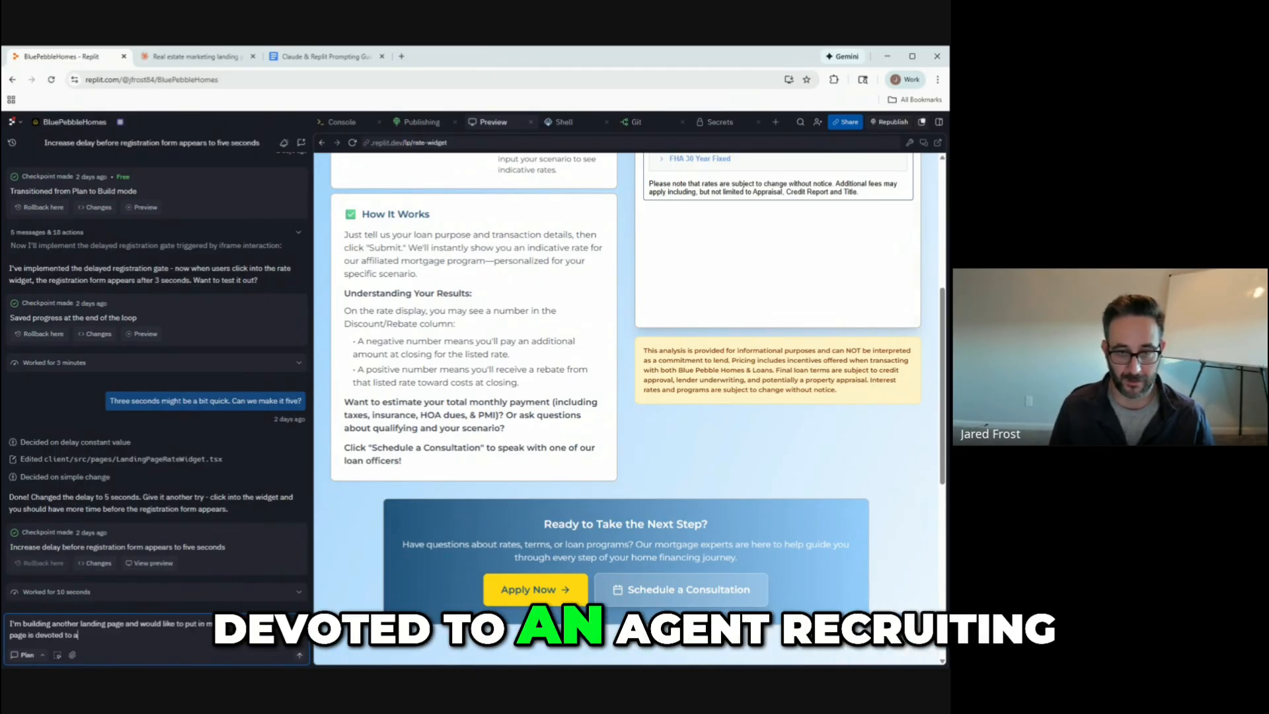
text(n agent recruiting)
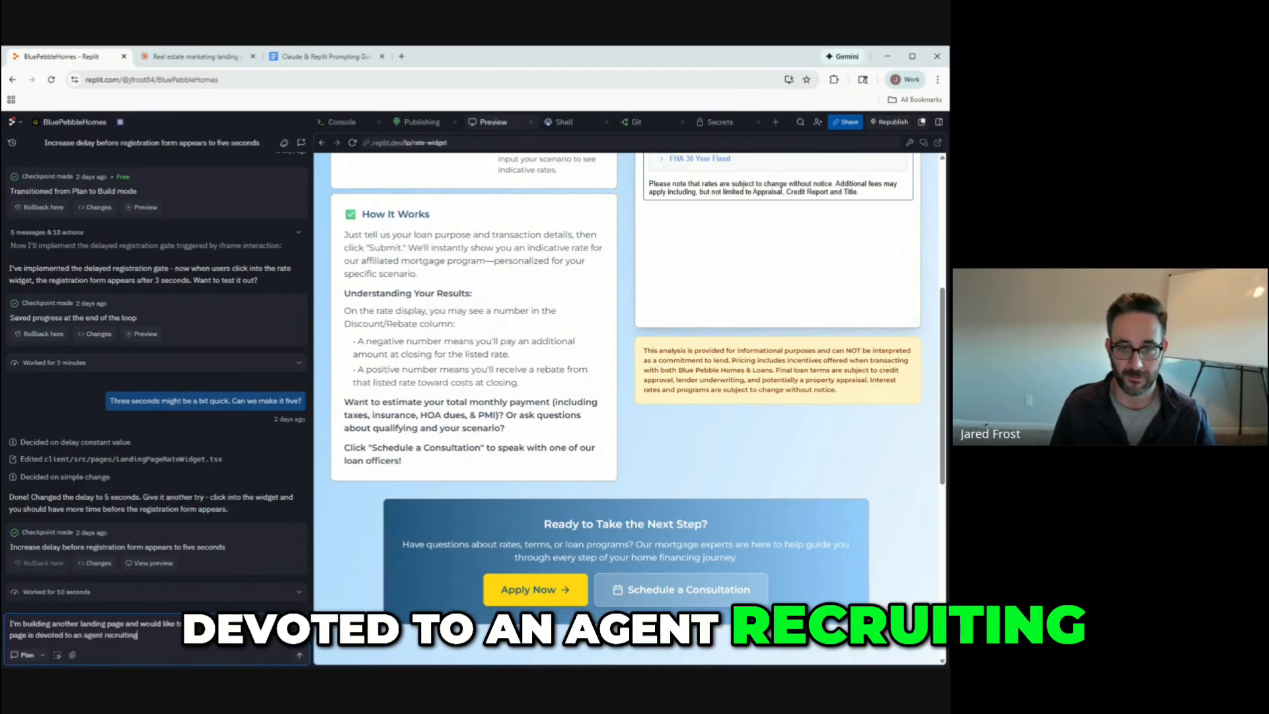
text( cmapaig)
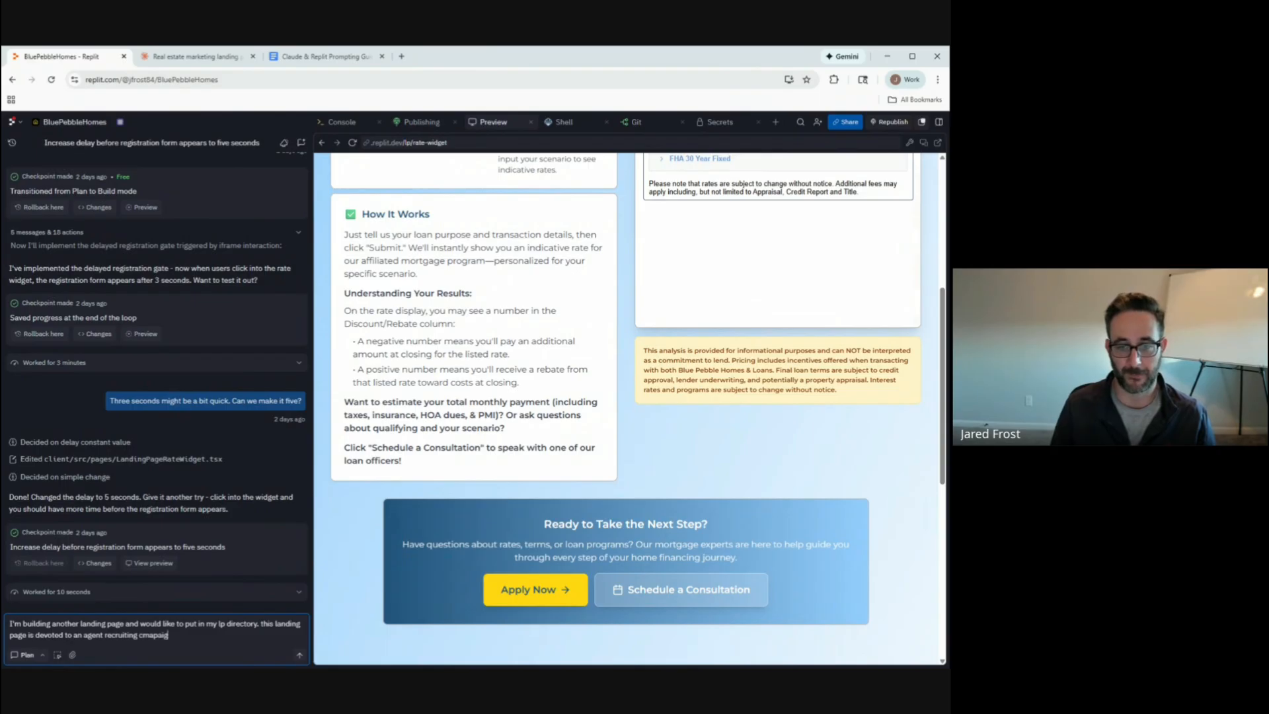
text(ampai)
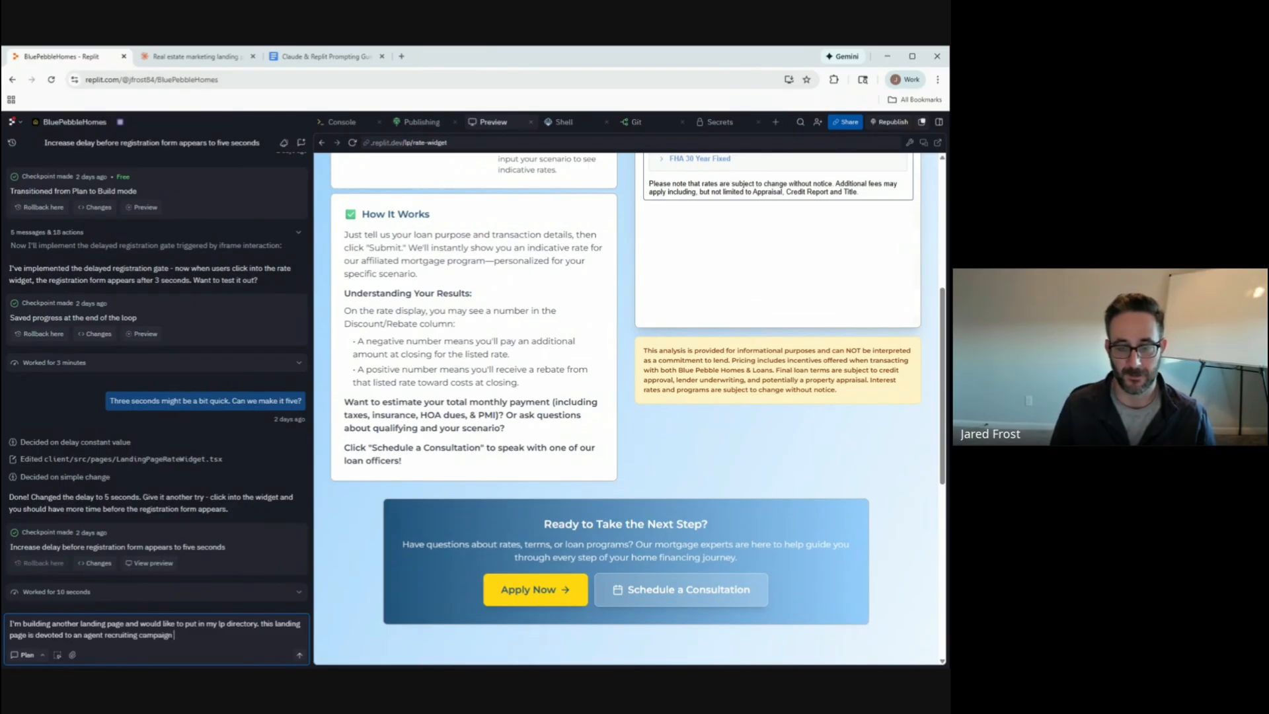
Continue the prompt with "in which we will drive traffic of real estate brokers to the page and they will be able to download an".
text(gn in which we wil)
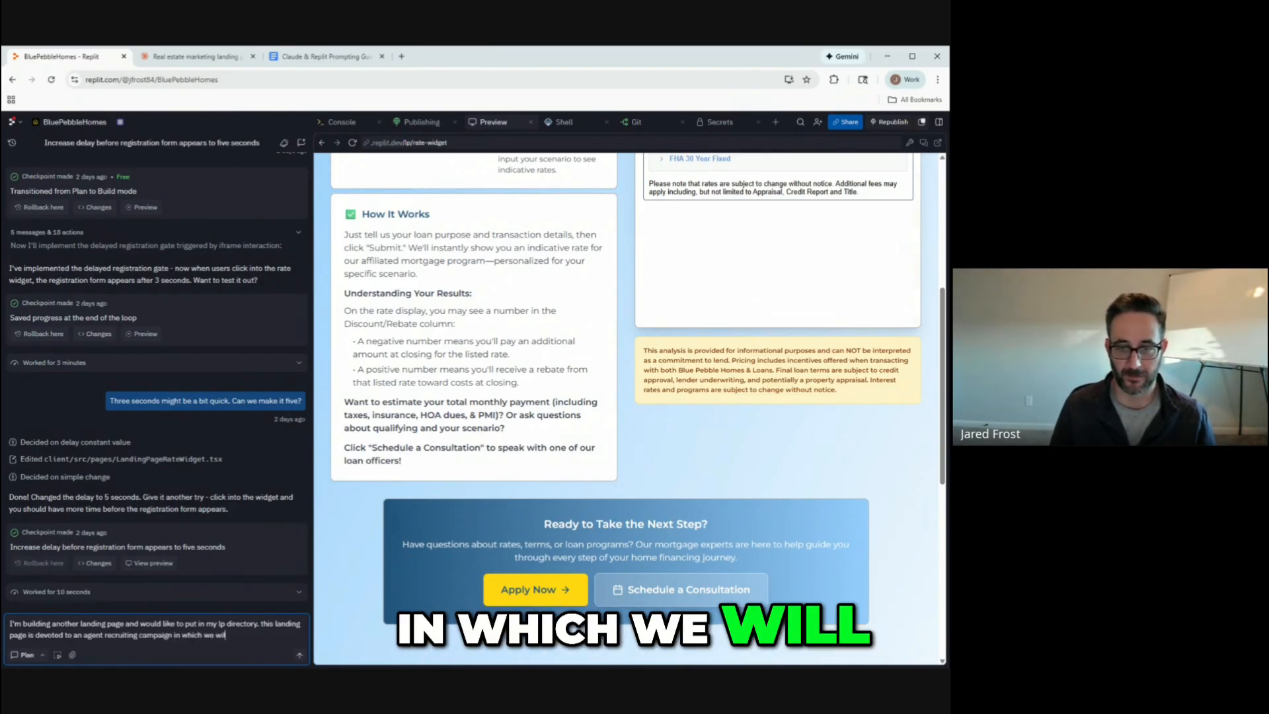
text(l drive traffic of r)
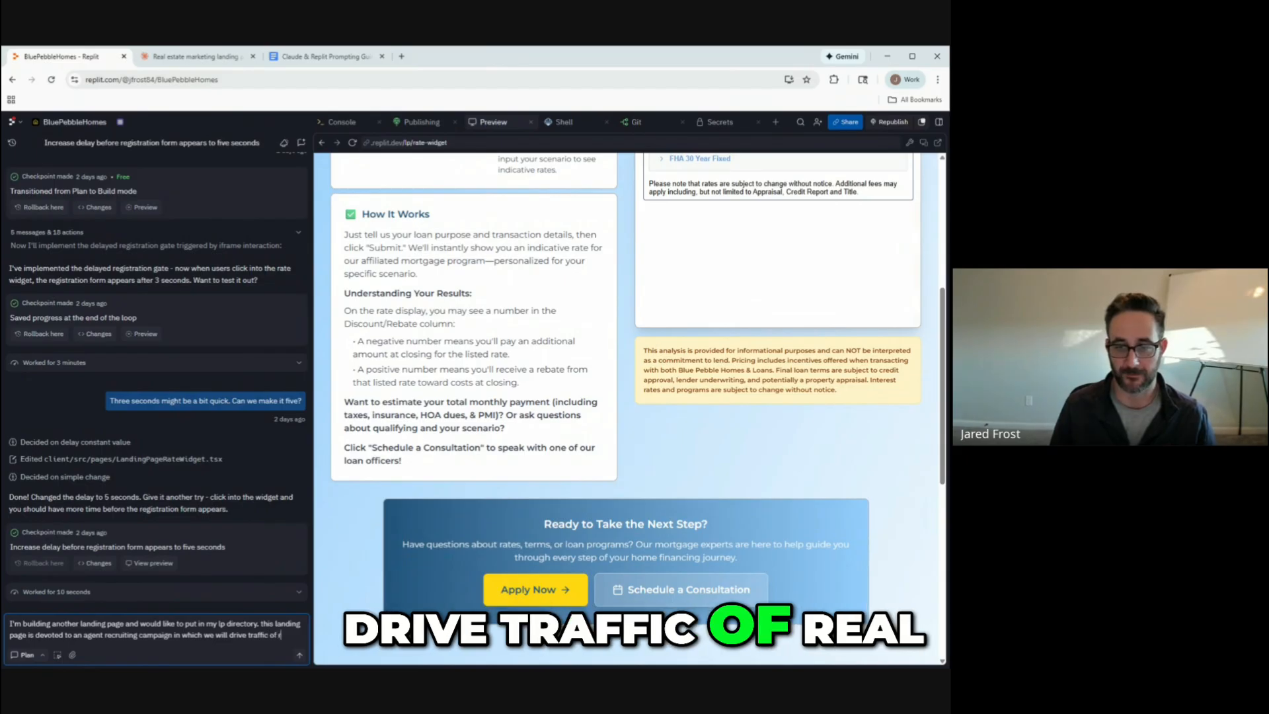
text(eal estate brokers to the page and)
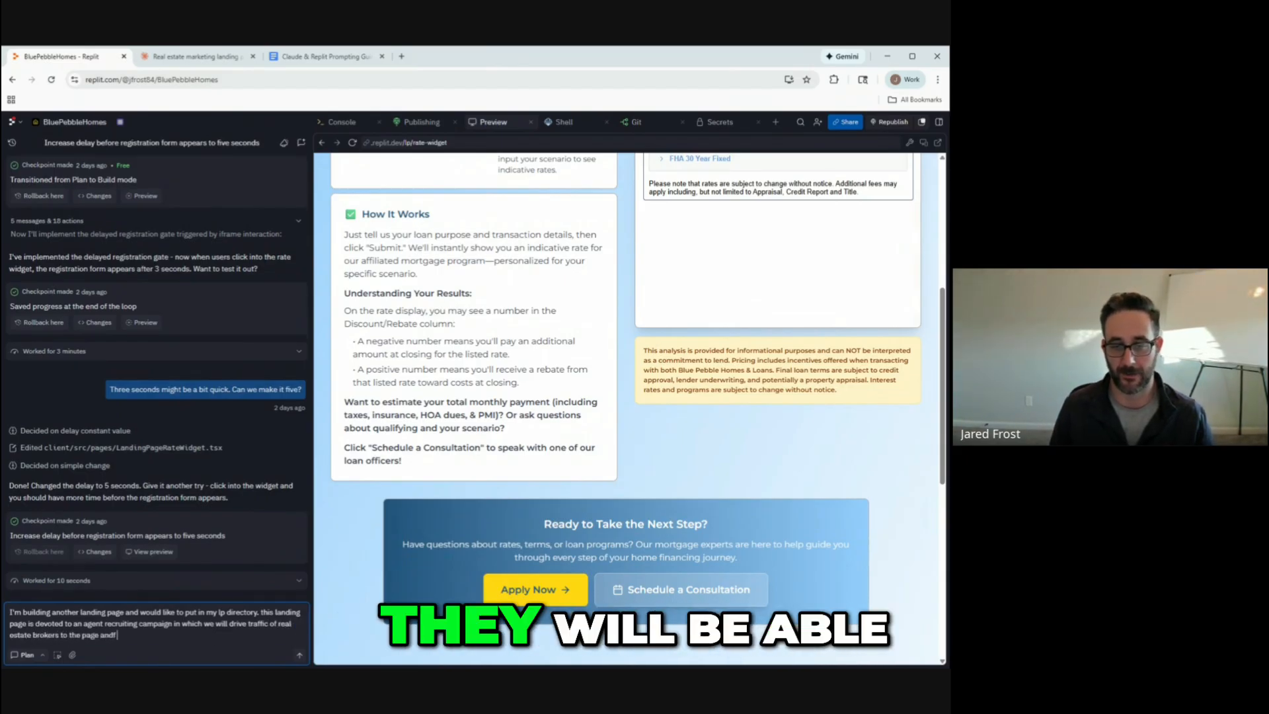
text( they will be able to download)
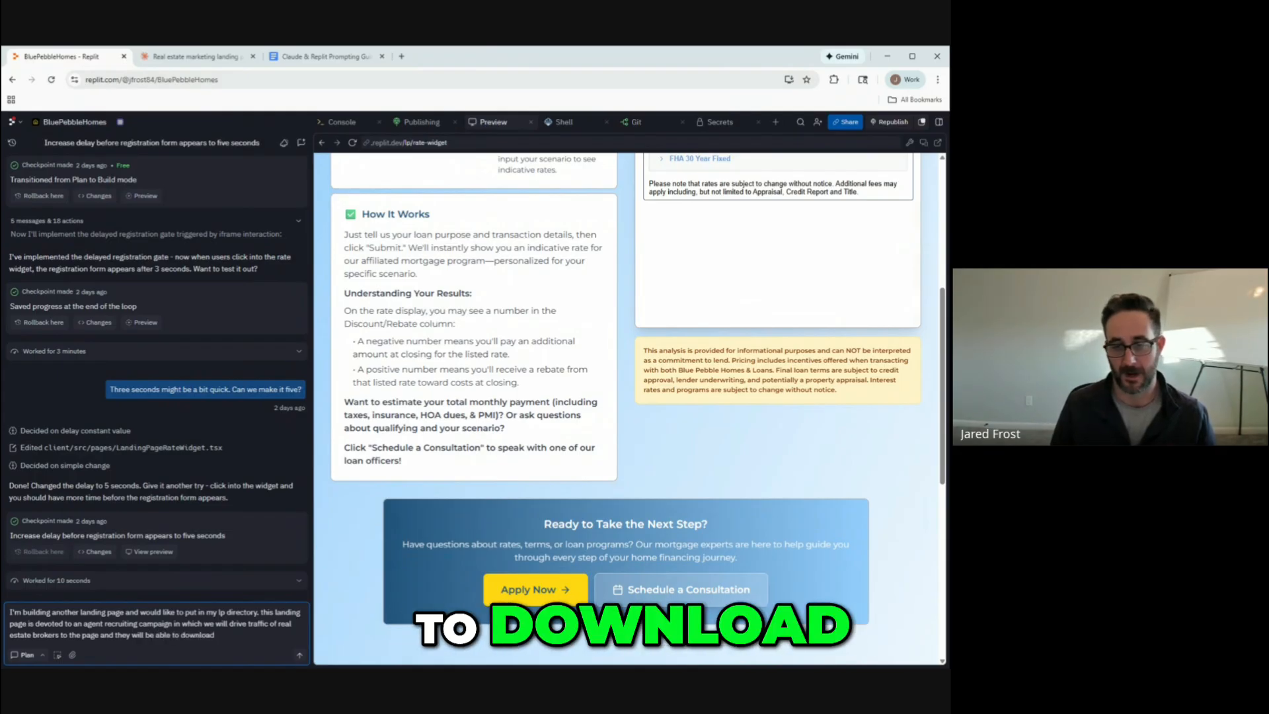
text( a)
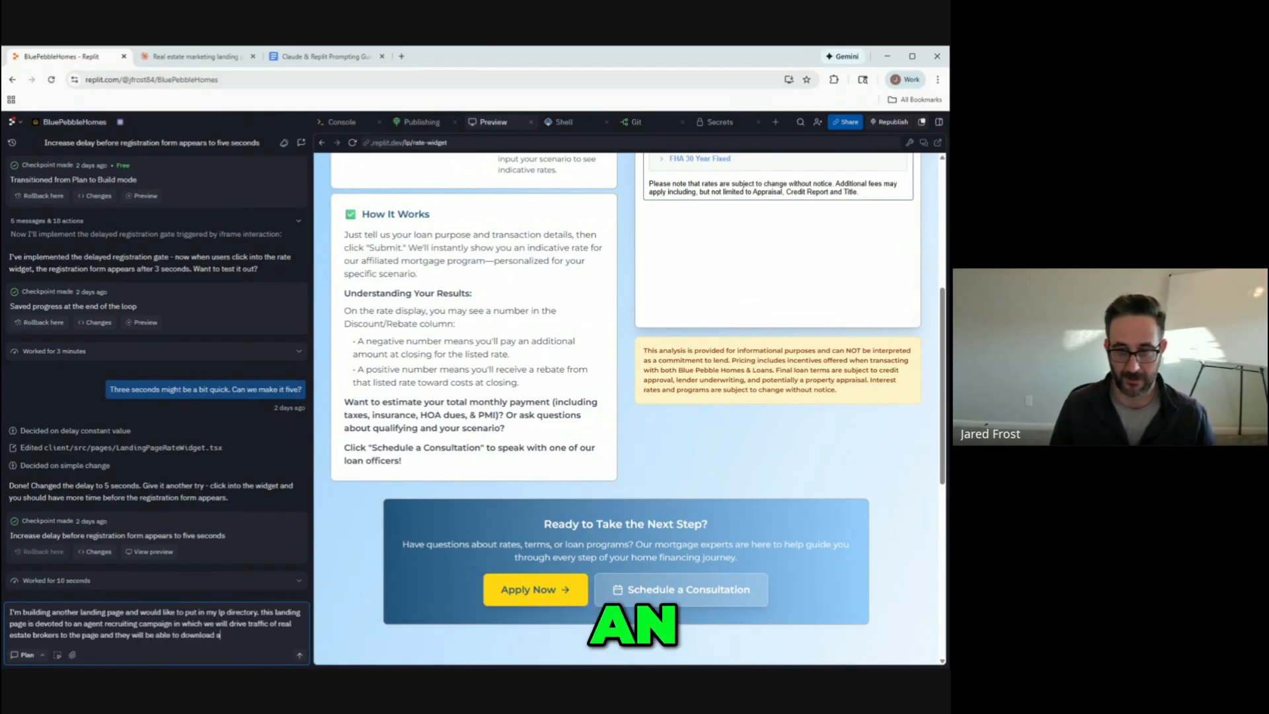
text(n)
Copy "Agent Accelerator Kit" from Claude's hero copy into the Replit prompt and add "including a bunch of things (below)".
click(191, 56)
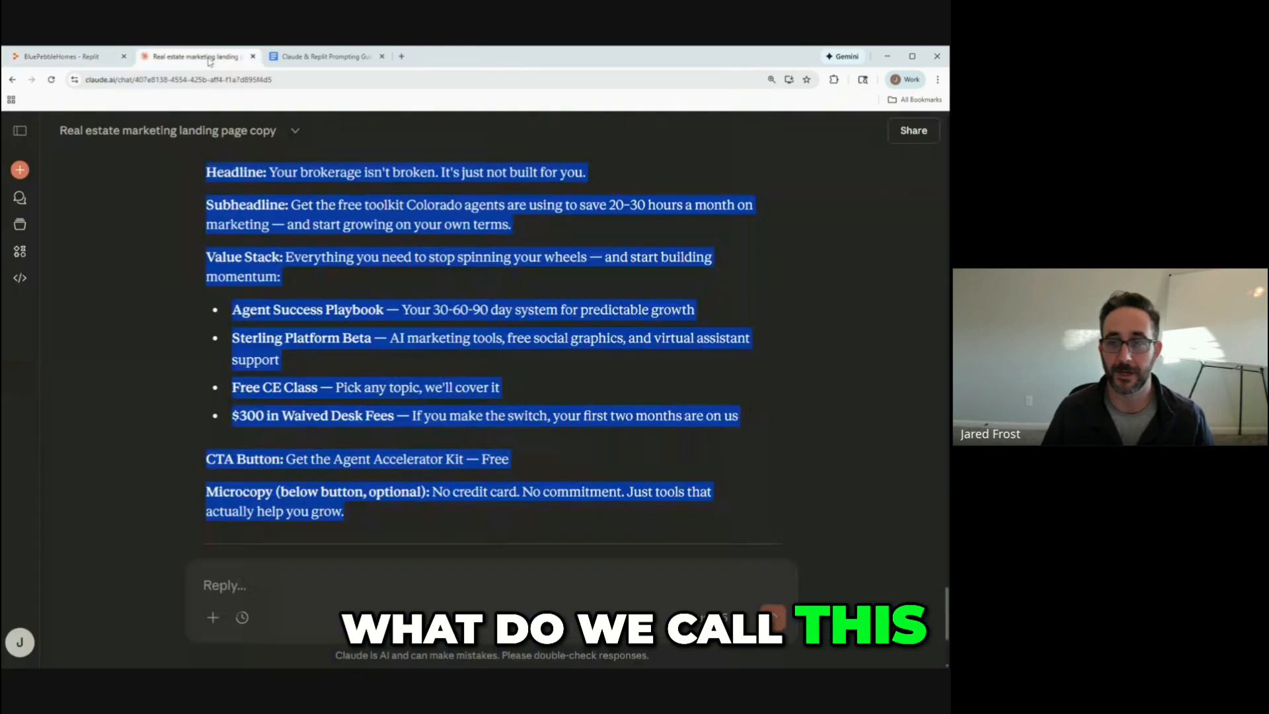
click(510, 291)
scroll(498, 284, up, 3)
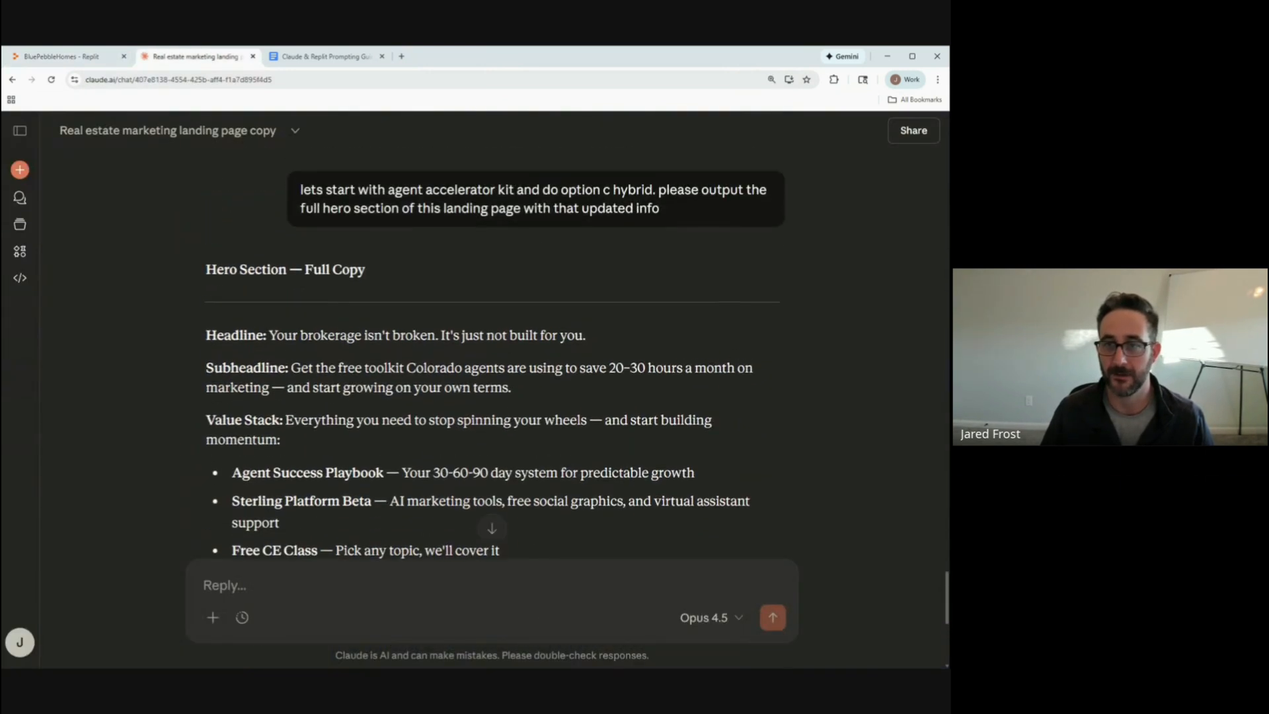
scroll(449, 290, down, 2)
scroll(334, 277, down, 1)
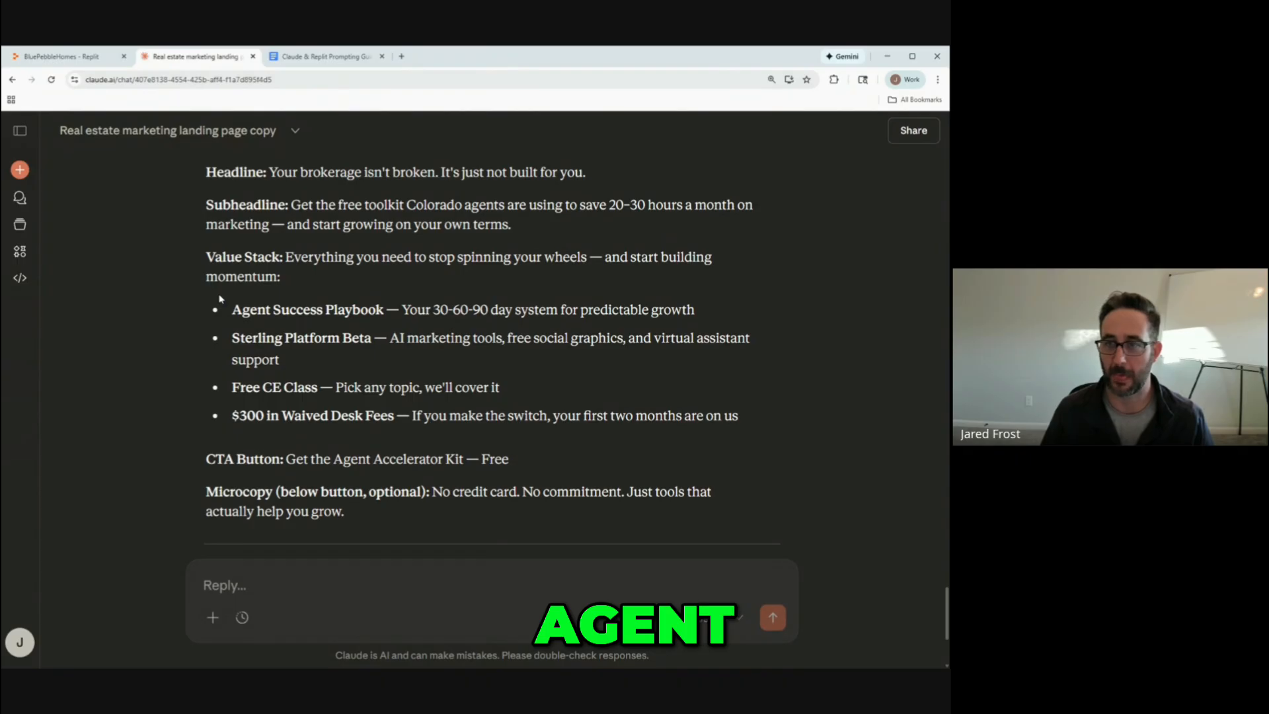
scroll(278, 294, up, 1)
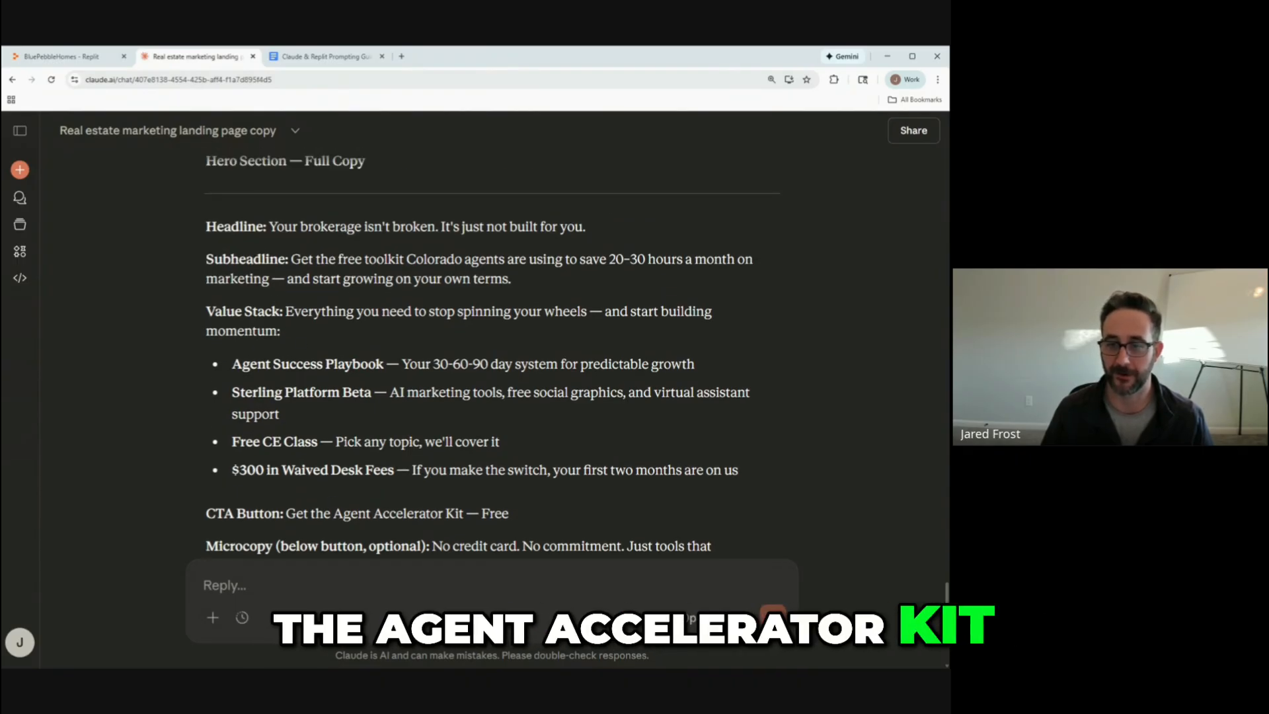
drag(334, 514, 465, 509)
key(ctrl+c)
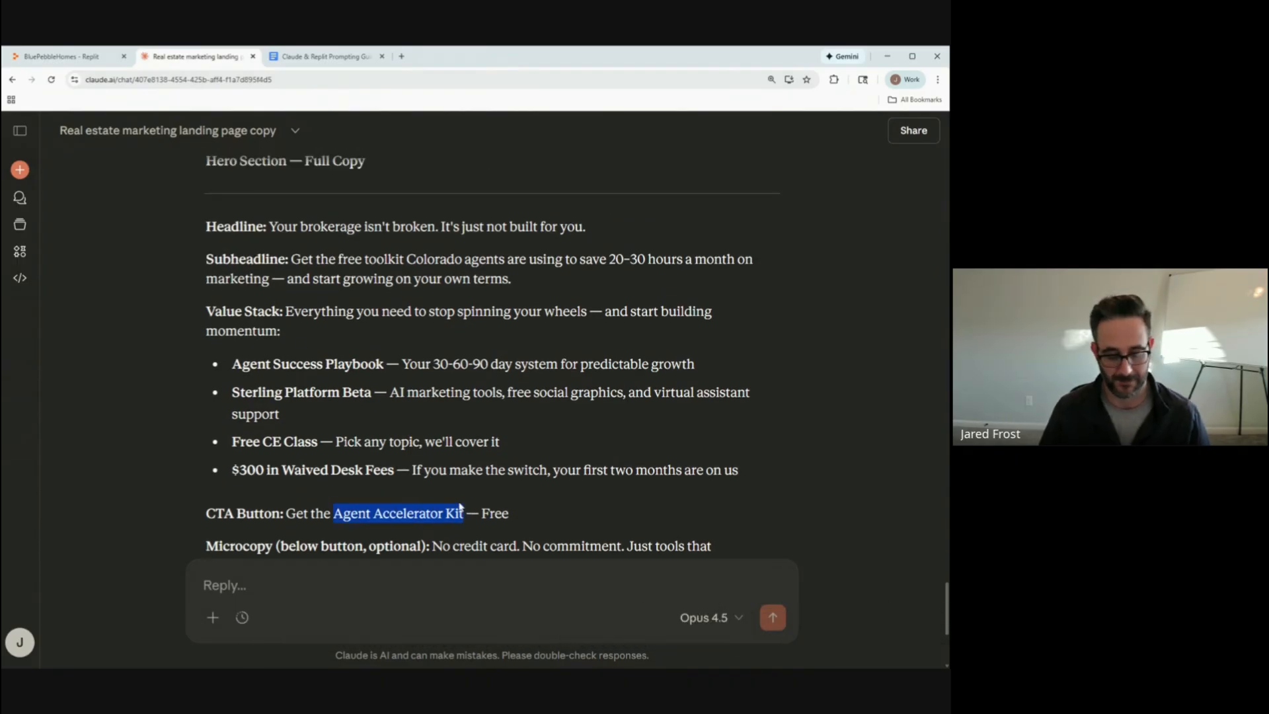
click(63, 57)
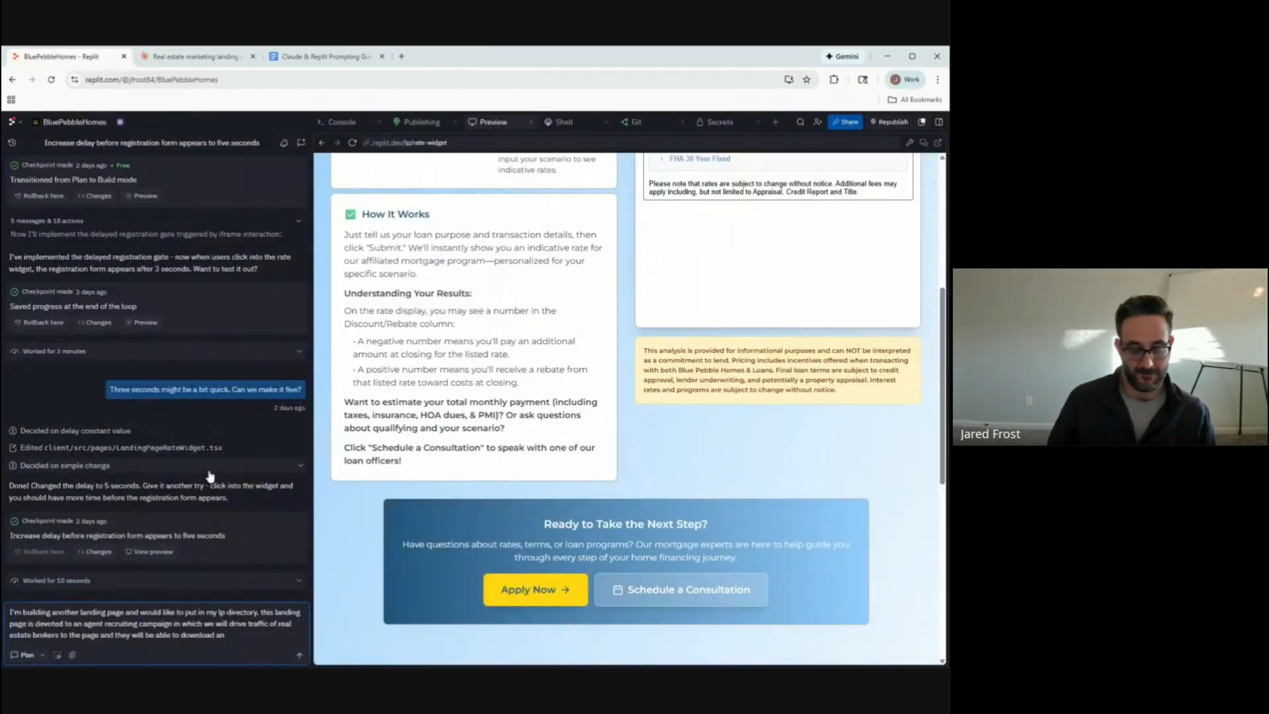
key(ctrl+v)
text(includi)
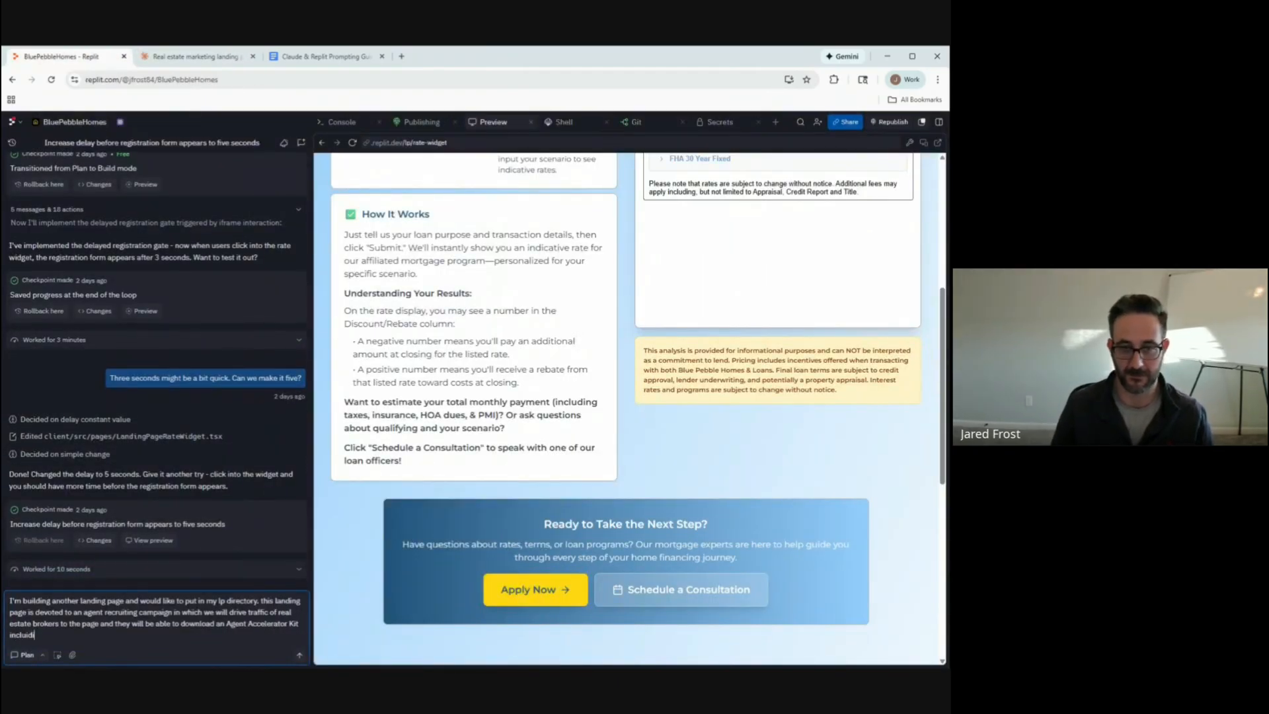
text(ng a bunch of things (below)
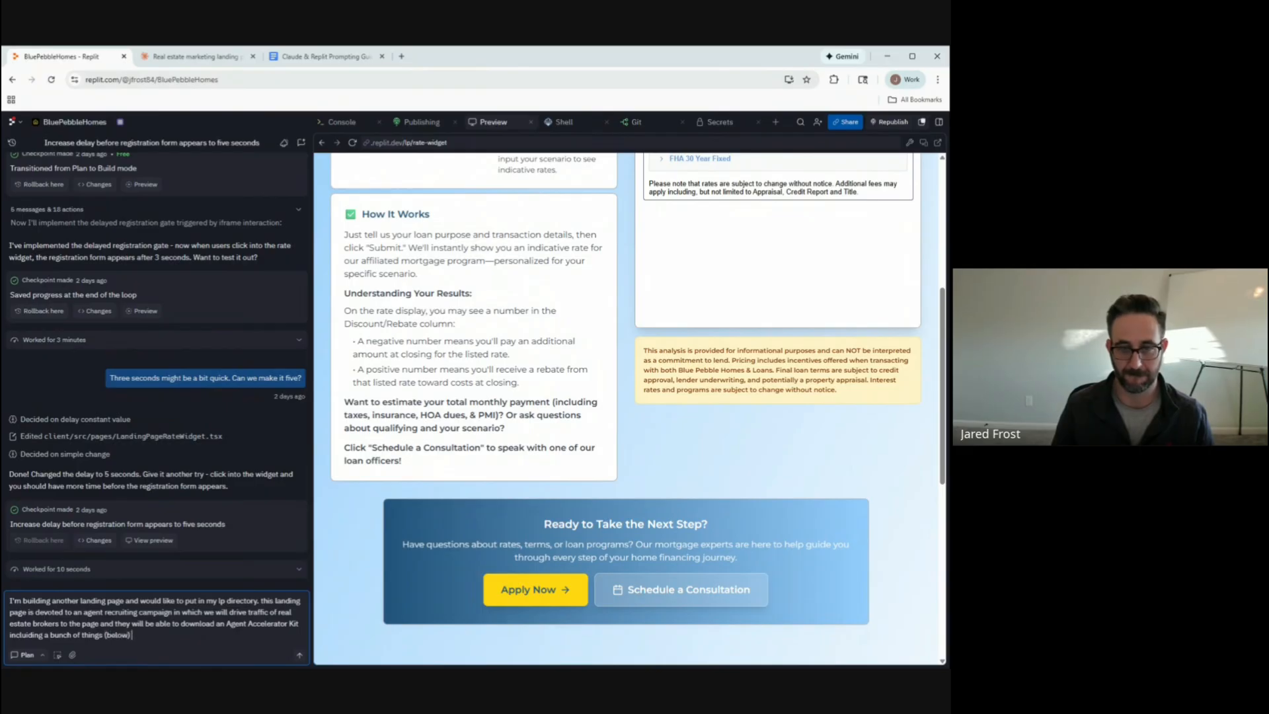
Copy Claude's full hero section copy, from the headline through the microcopy, into the Replit Agent prompt.
click(190, 56)
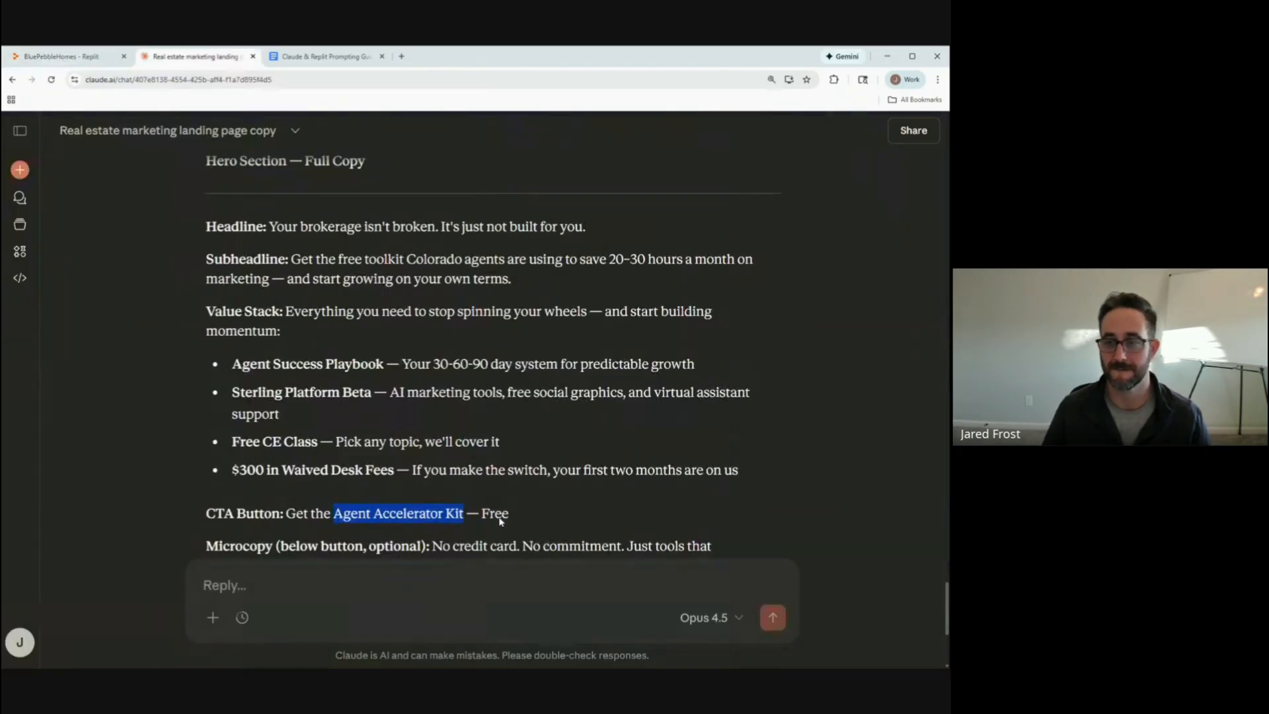
click(541, 525)
scroll(540, 525, down, 1)
drag(386, 516, 196, 183)
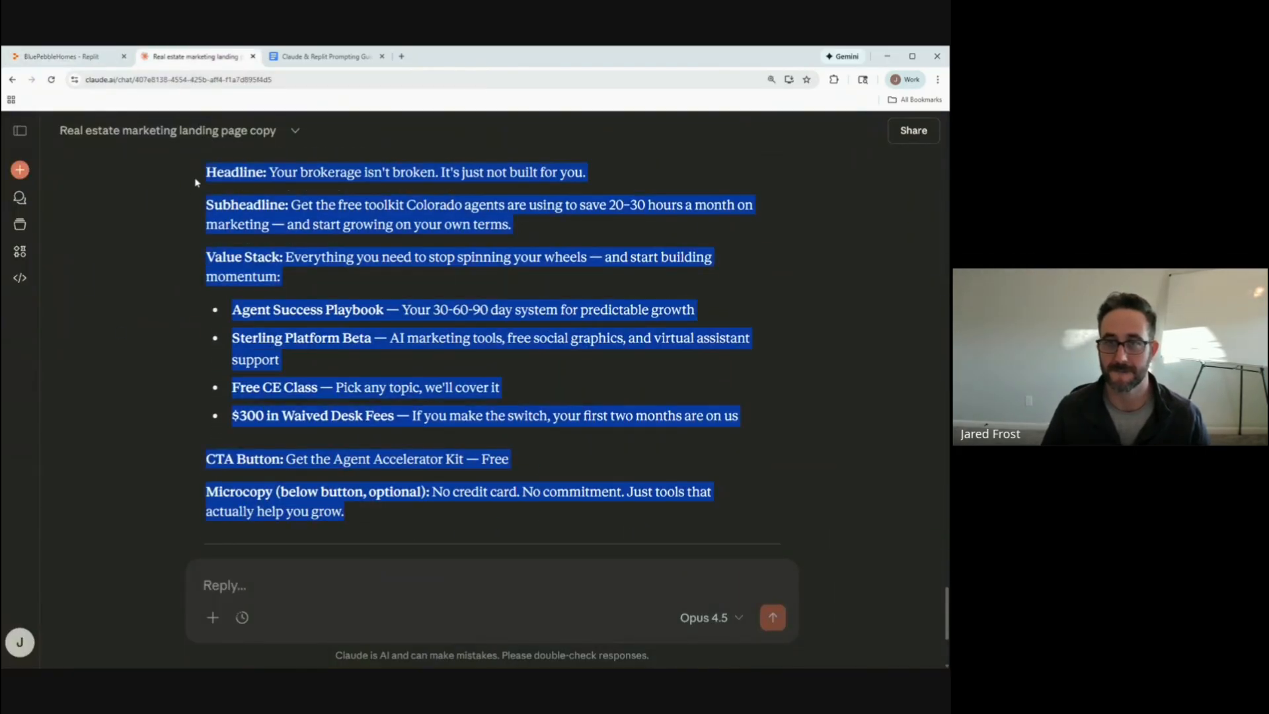
click(103, 60)
key(ctrl+v)
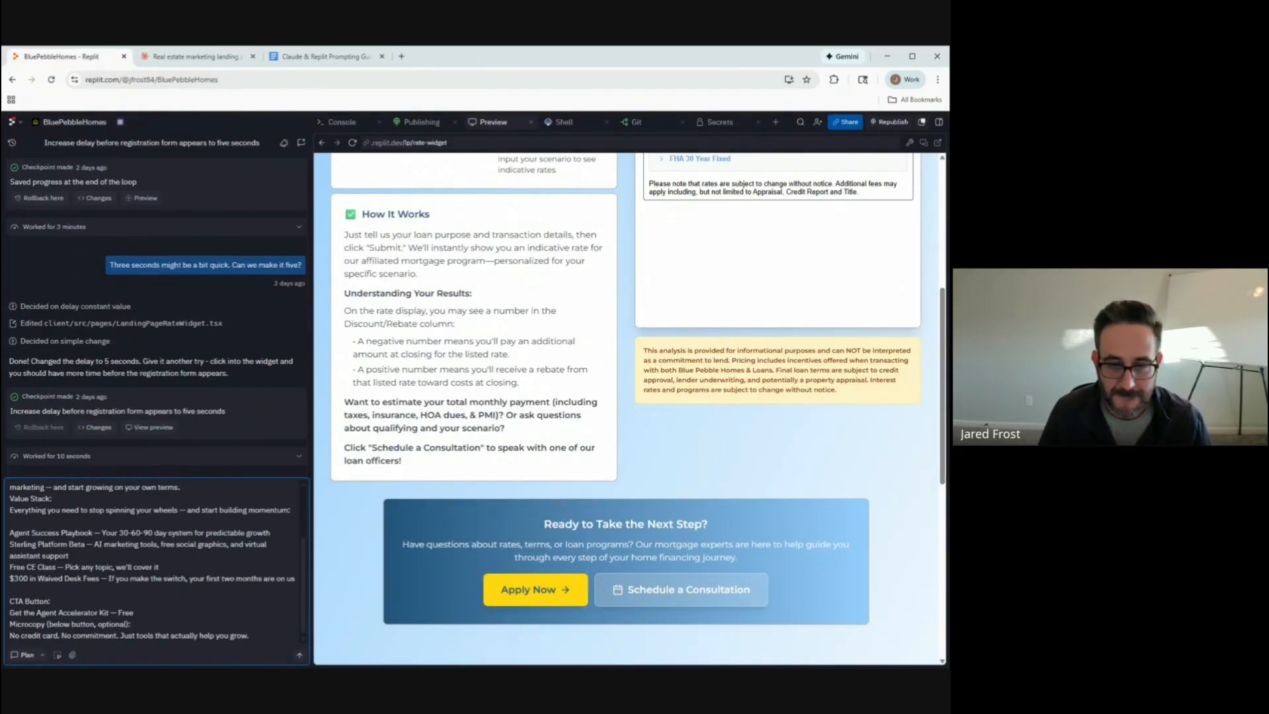
Remove "No credit card." from the microcopy, join the remaining text to its label line, and review the prompt.
drag(60, 636, 9, 635)
key(BackSpace)
key(BackSpace)
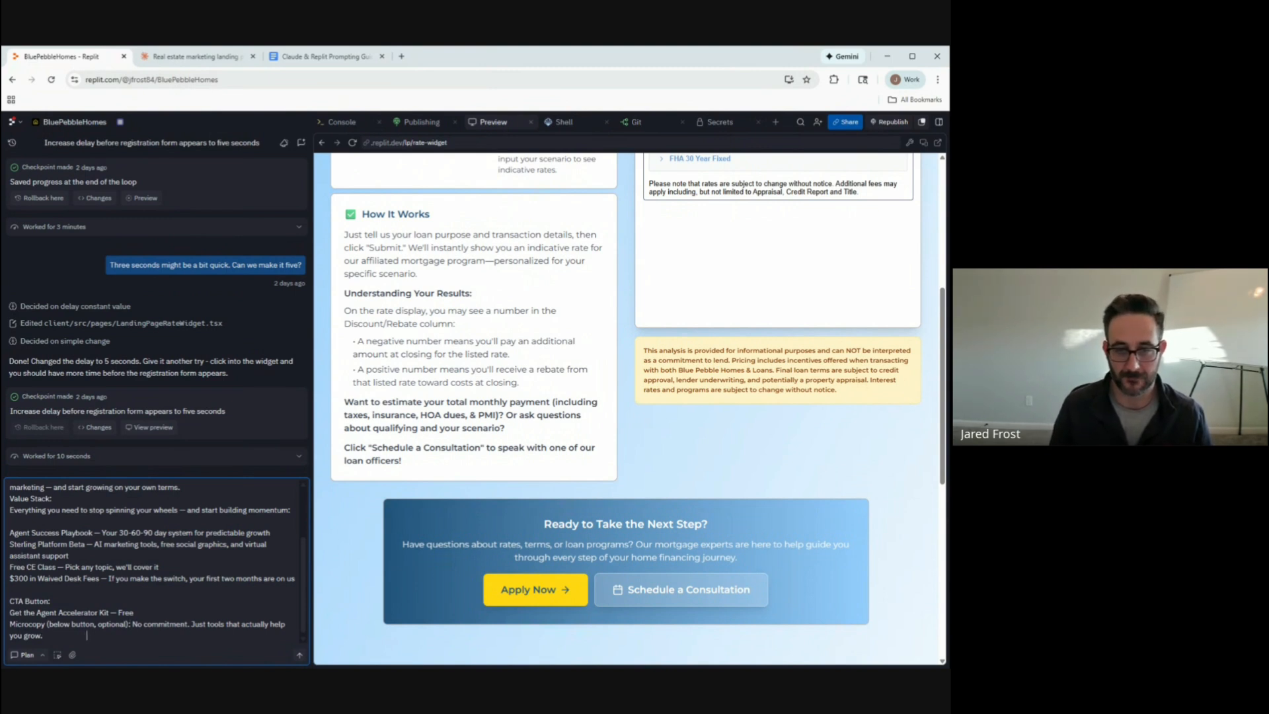
scroll(115, 635, up, 2)
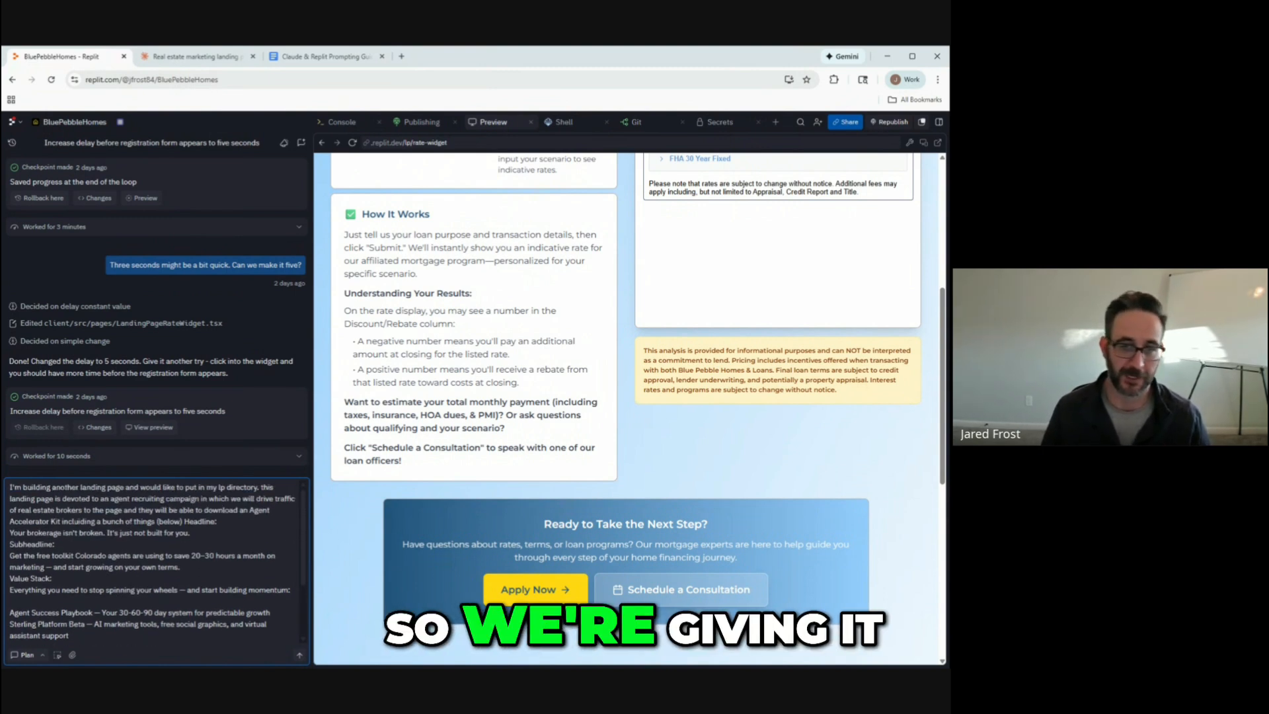
scroll(115, 634, down, 2)
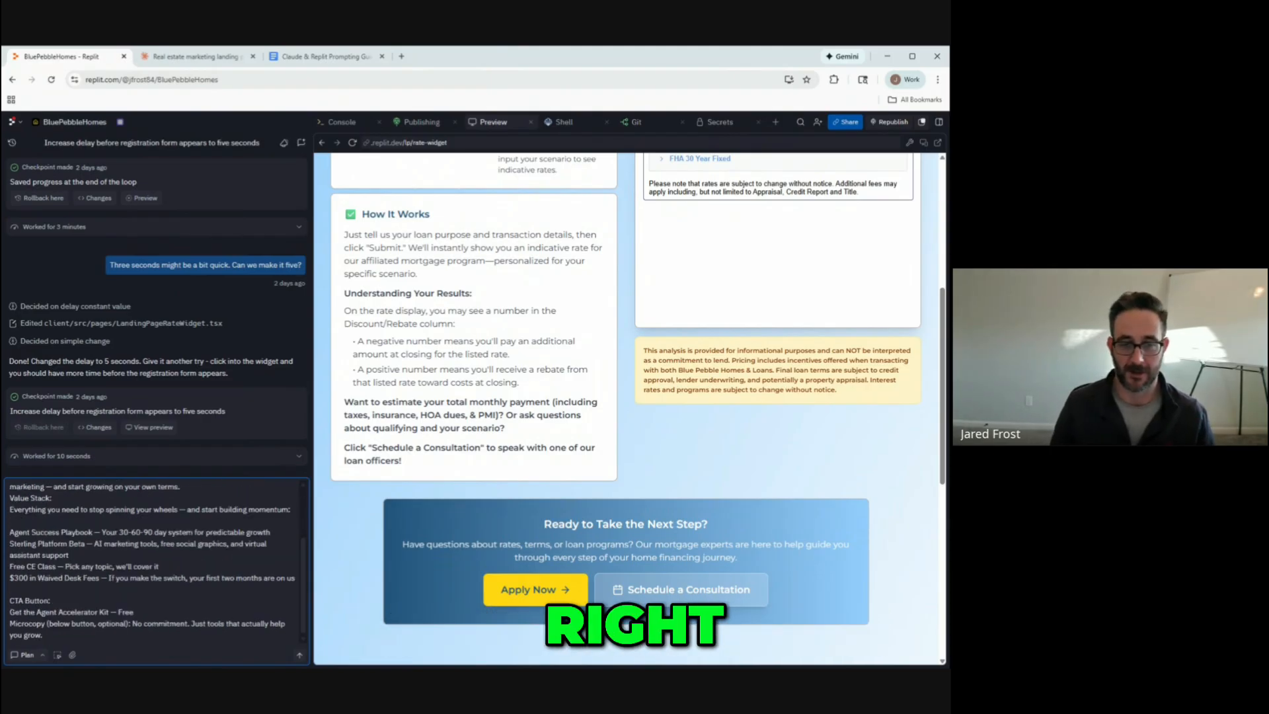
Add "At this point, we just want to build one section (the hero section) and then we can continue with the rest..." to the prompt.
text(What)
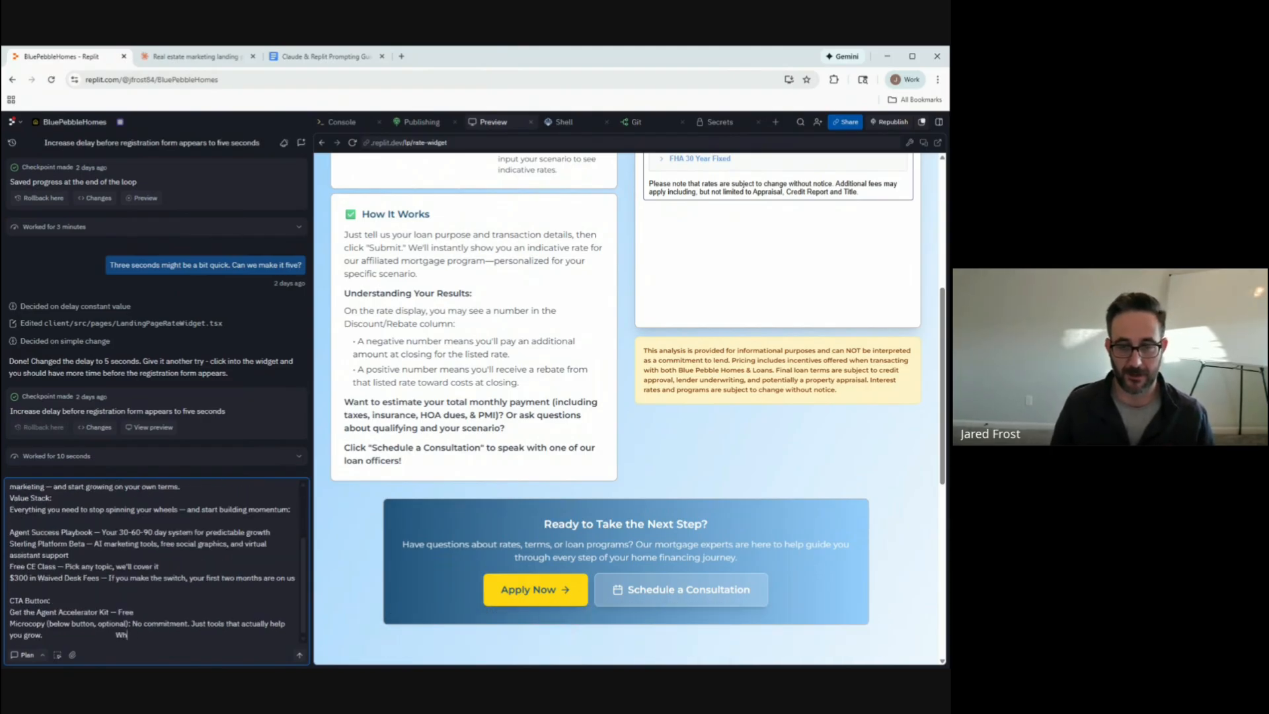
key(BackSpace)
key(BackSpace)
text(At this point, we)
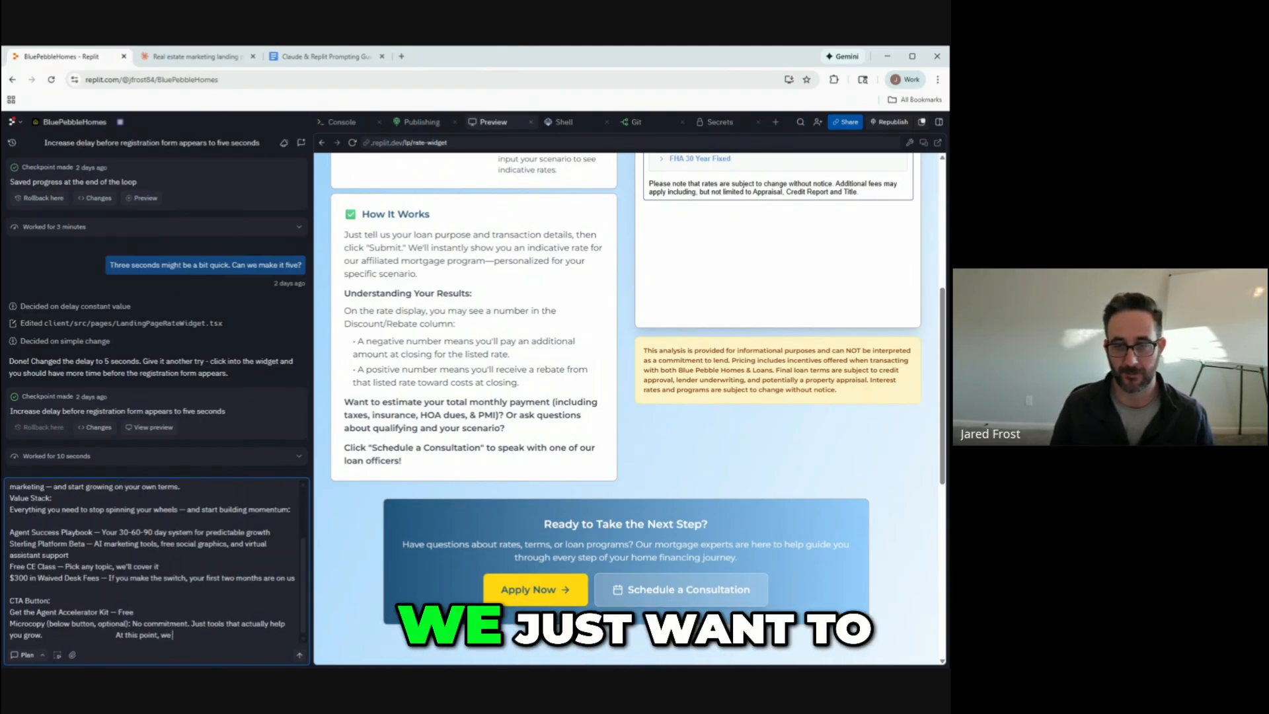
text( just want to build one)
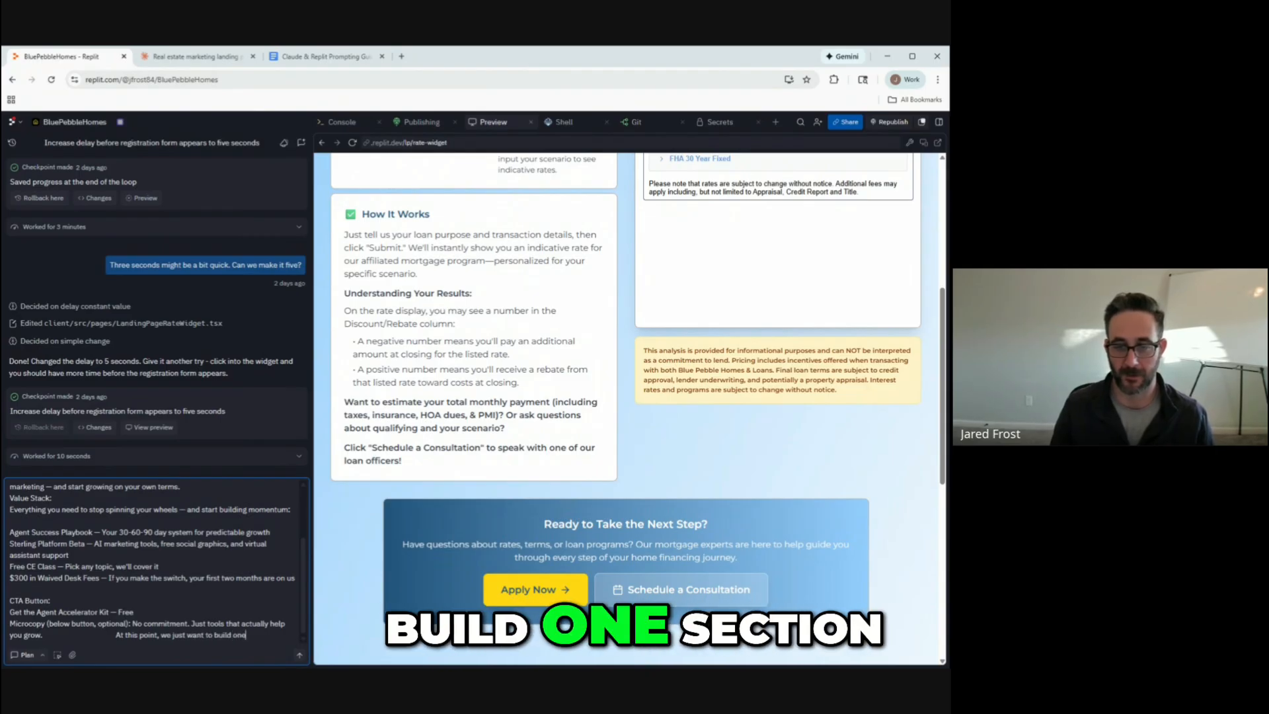
text( section (the hero)
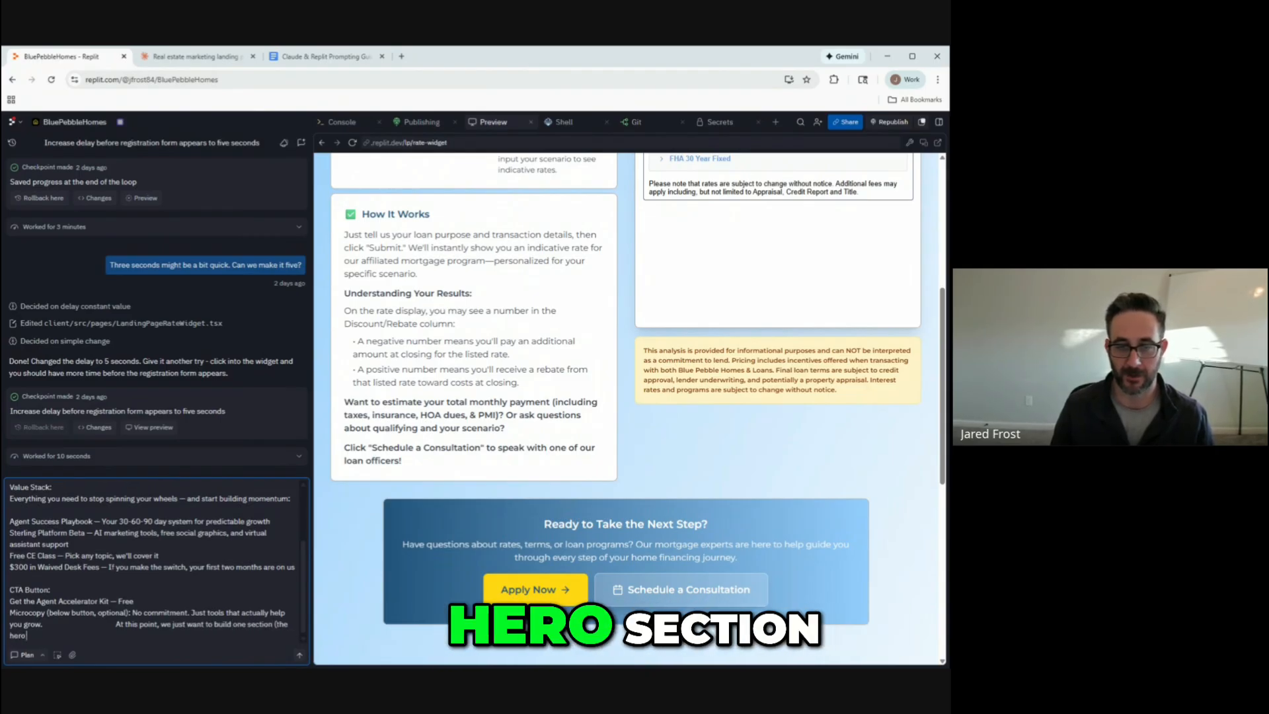
text( section) and then we c)
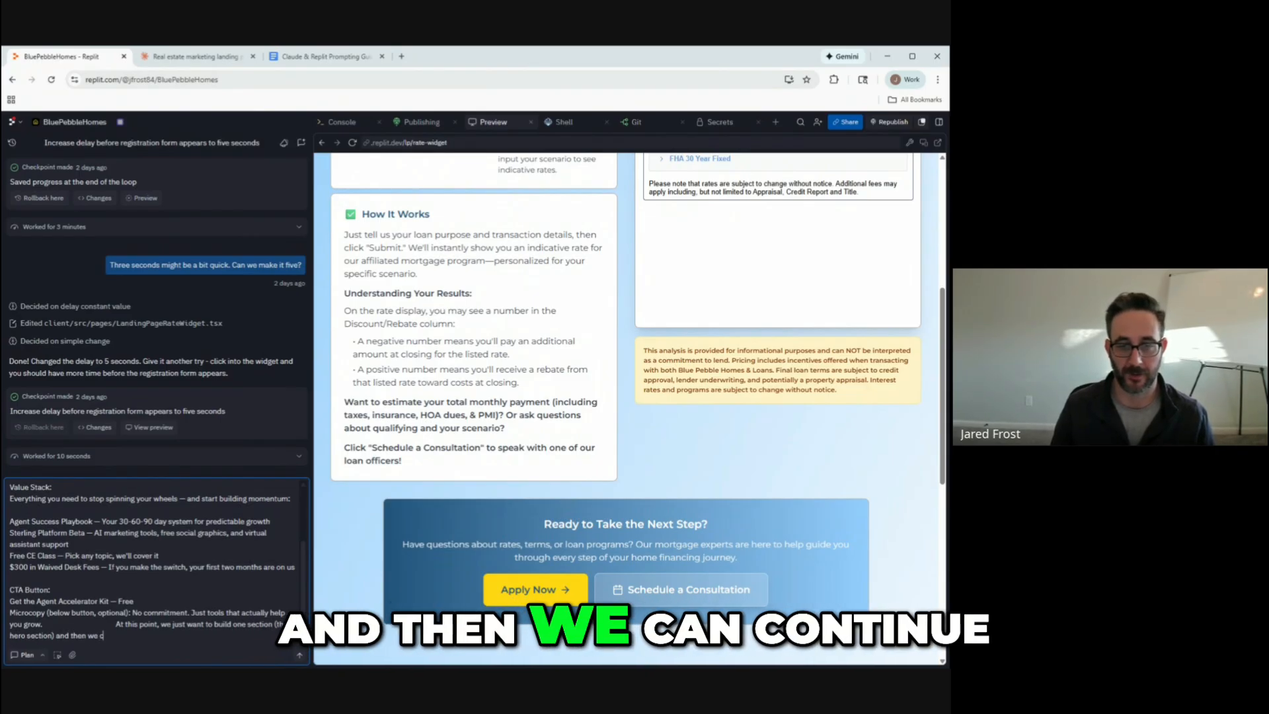
text(an contin)
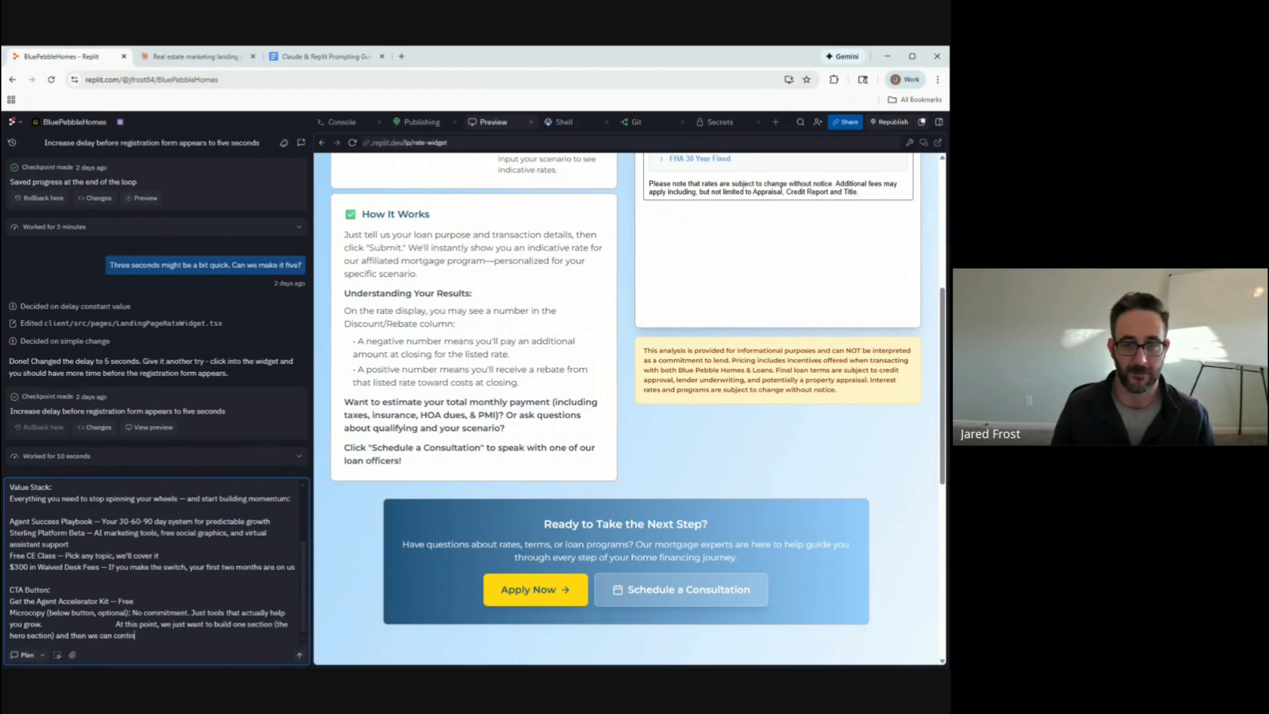
text(ue with the rest... wha)
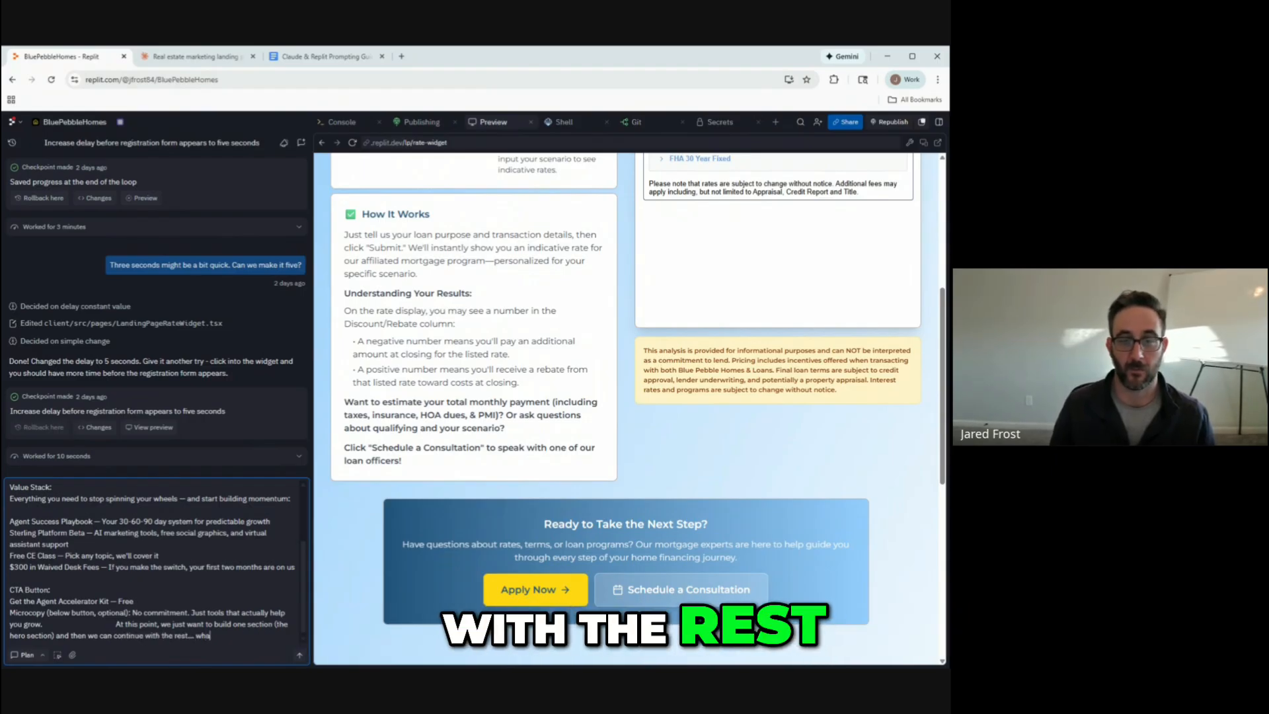
End the prompt with the question "what other questions would you have before we start building out this page?".
text(t other qu)
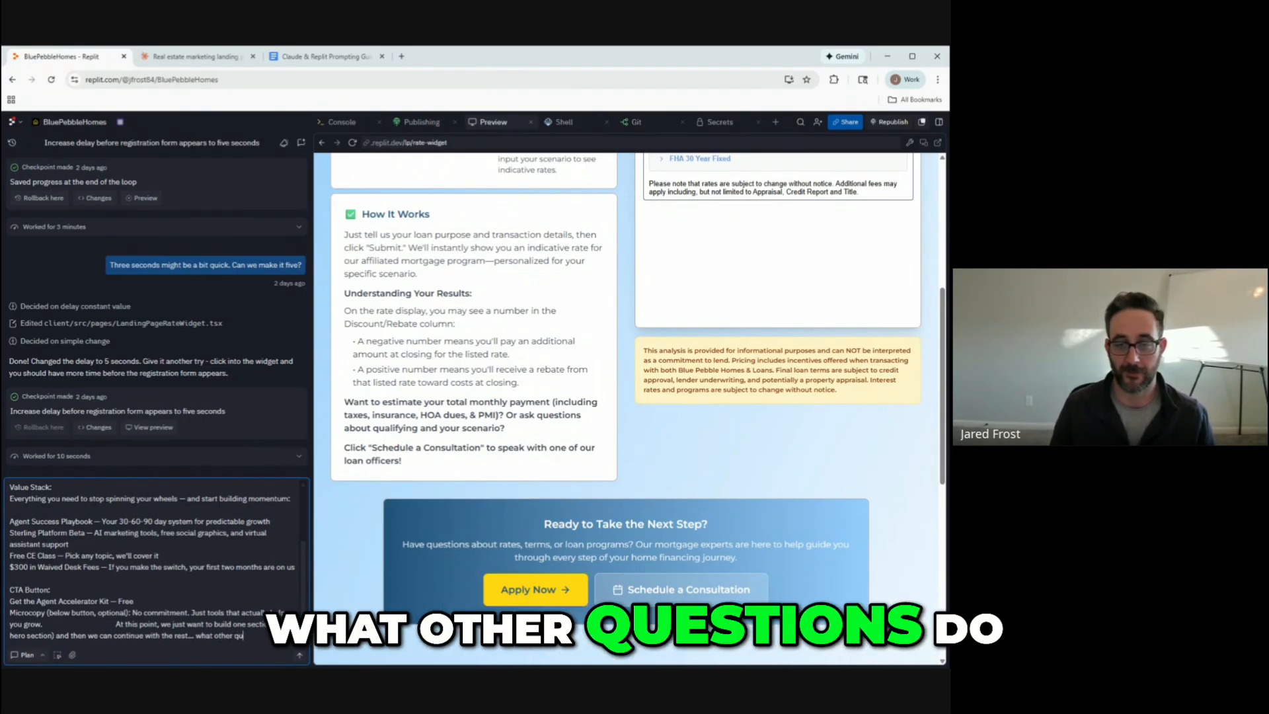
text(estions wuld)
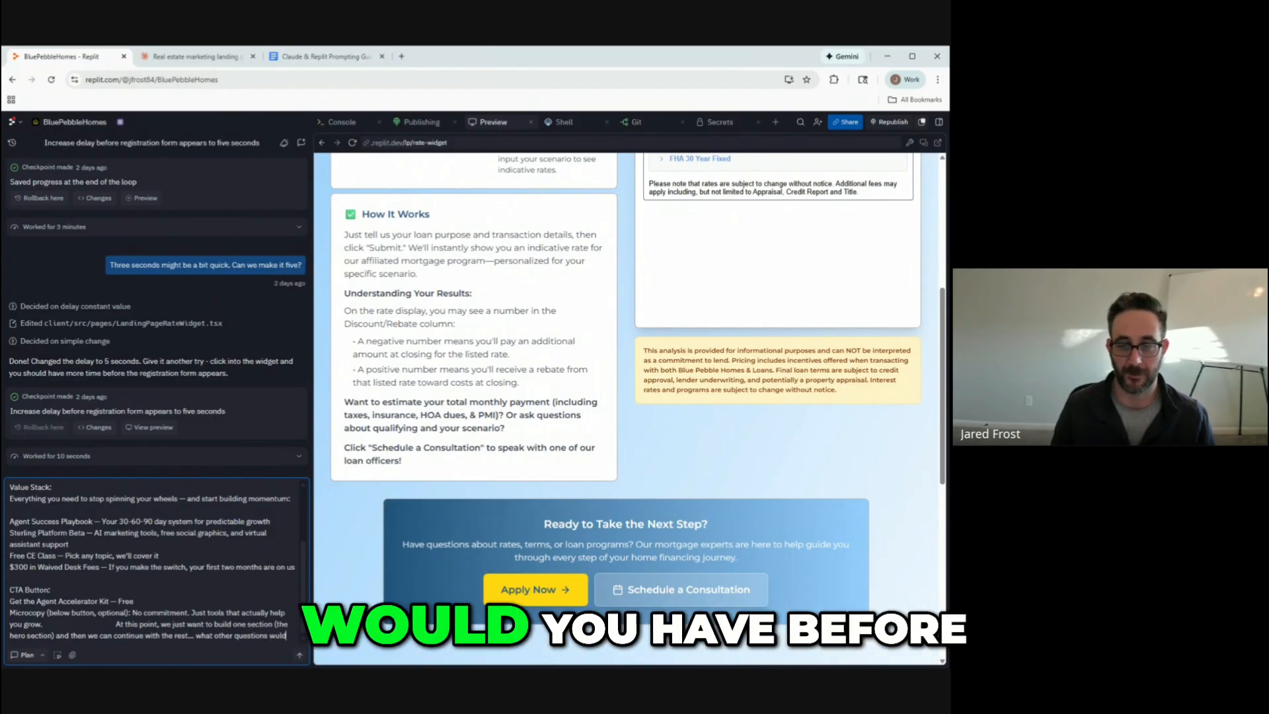
text( you have before w)
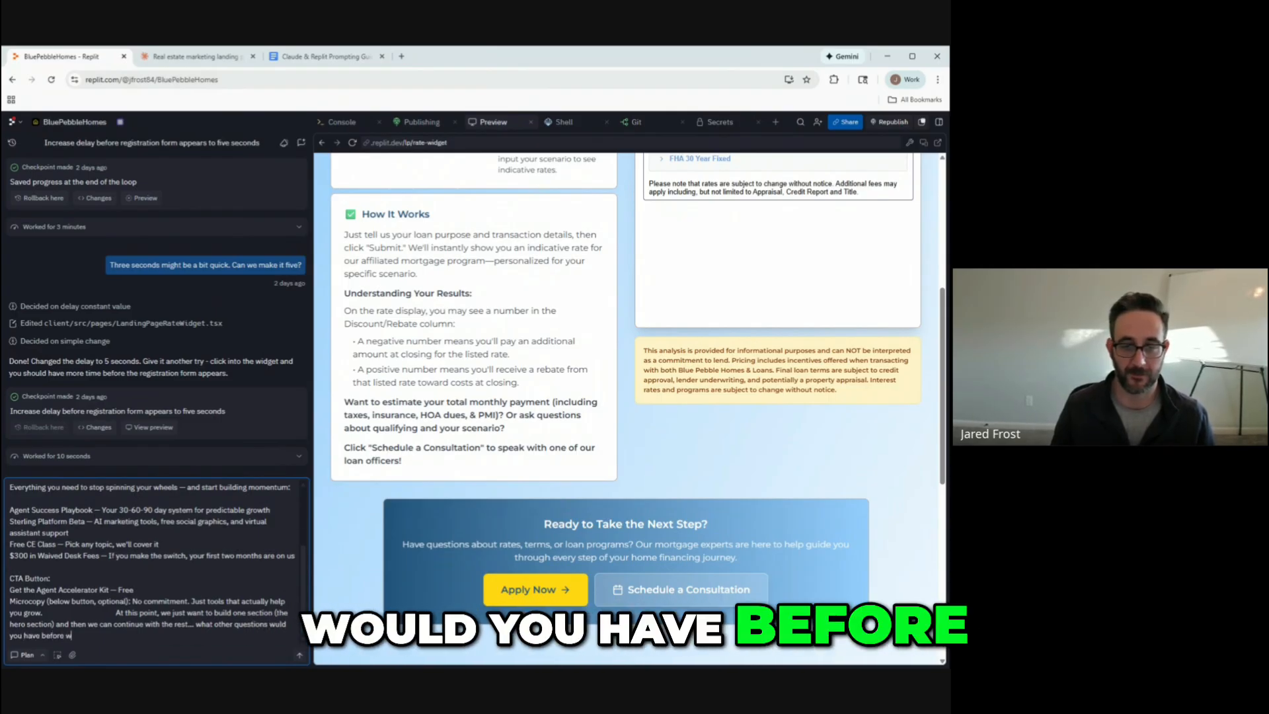
text(e start building out)
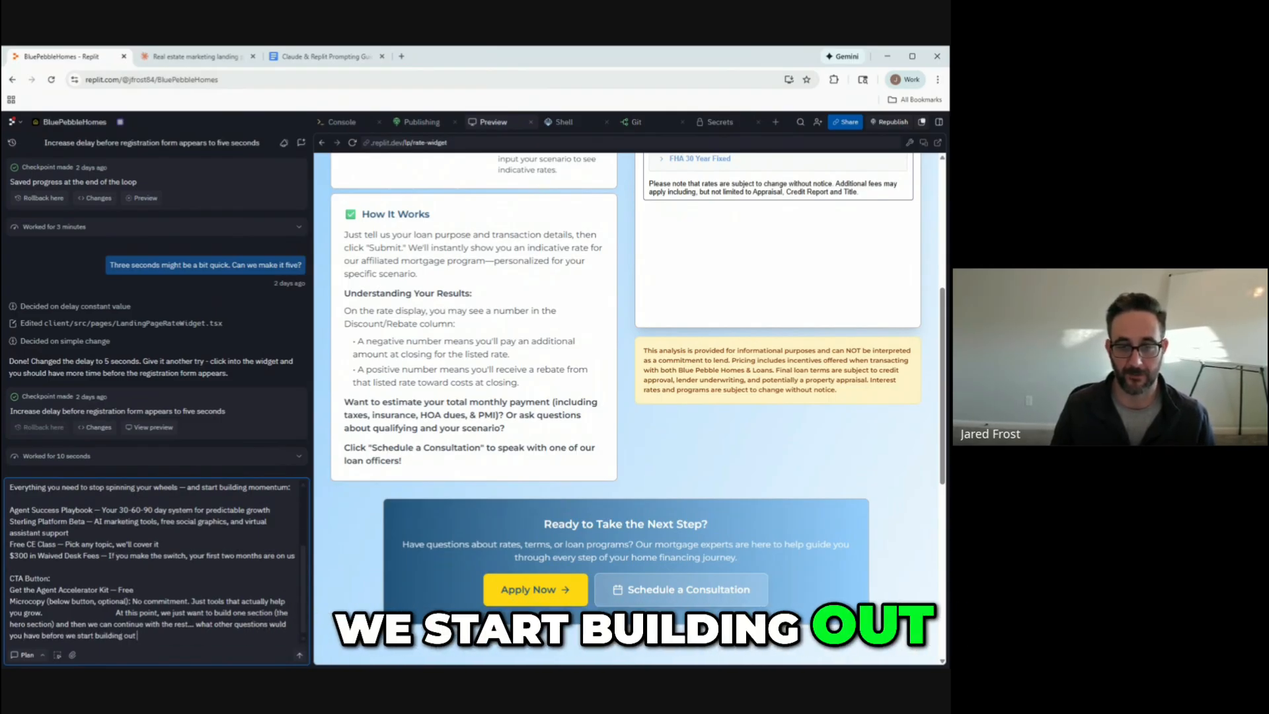
text( this page?)
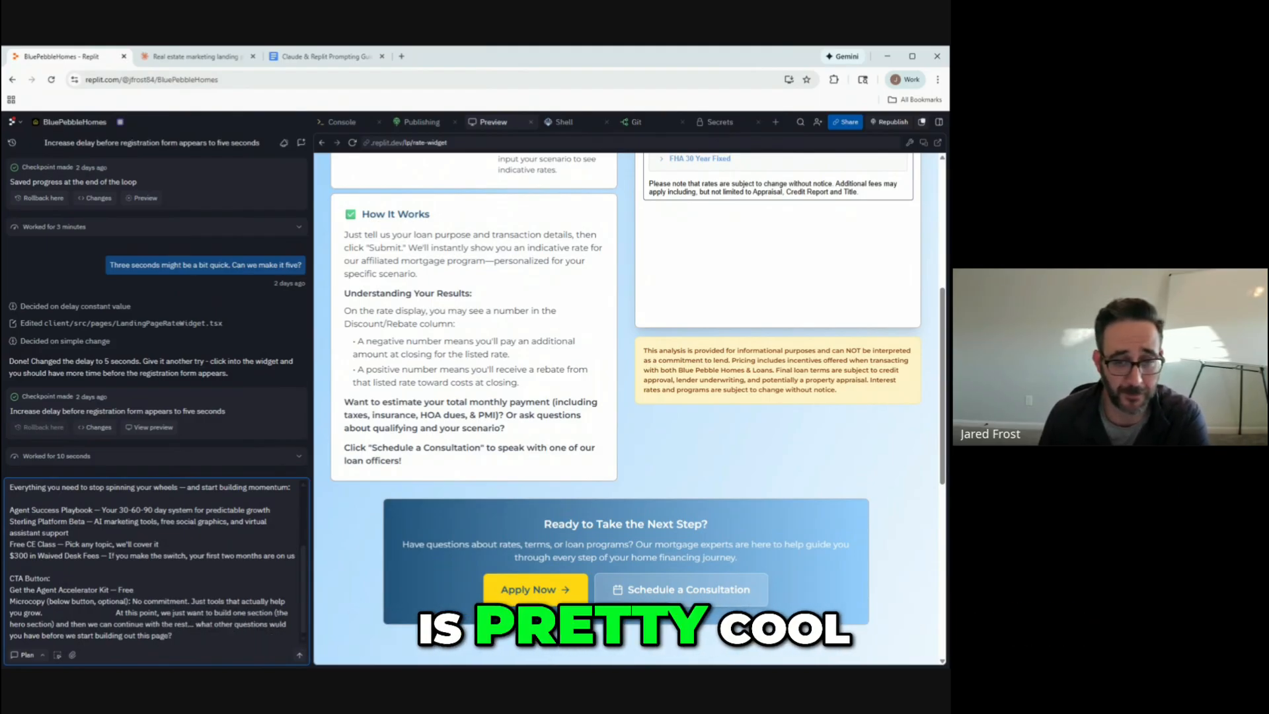
Send the prompt to the Agent in Plan mode and expand the reply's work summary with time worked and agent usage.
click(23, 655)
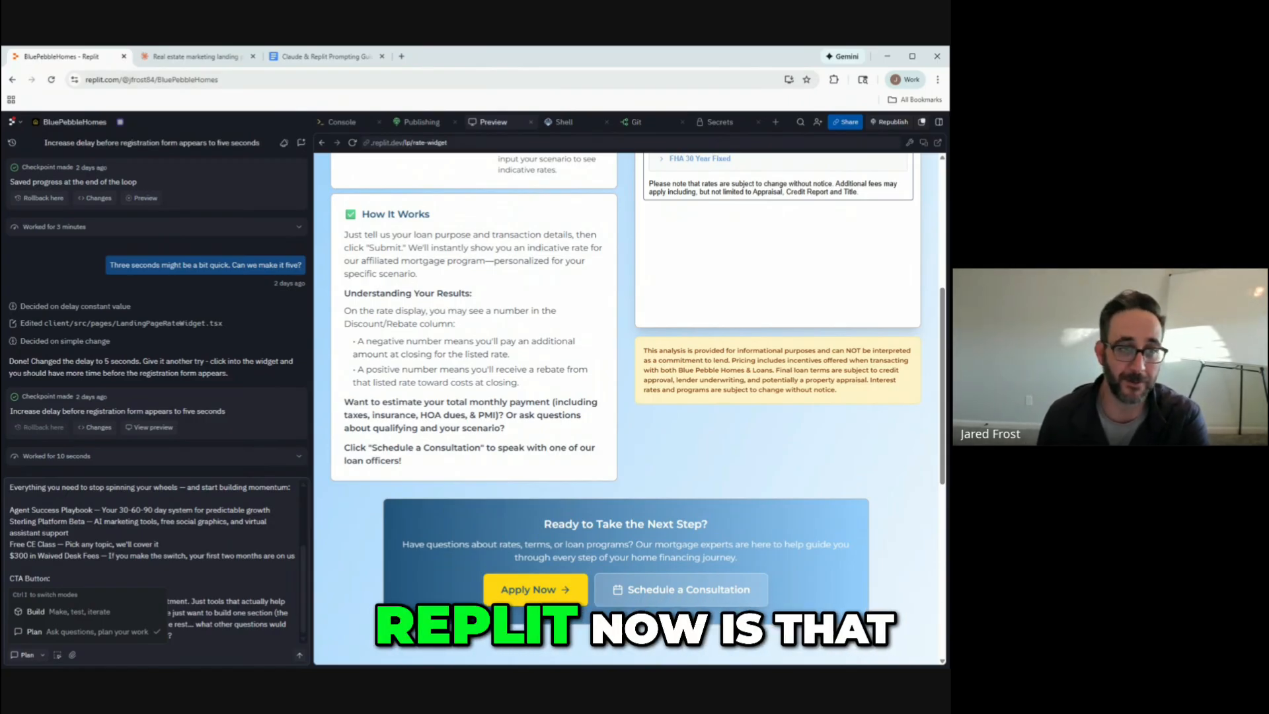
click(84, 633)
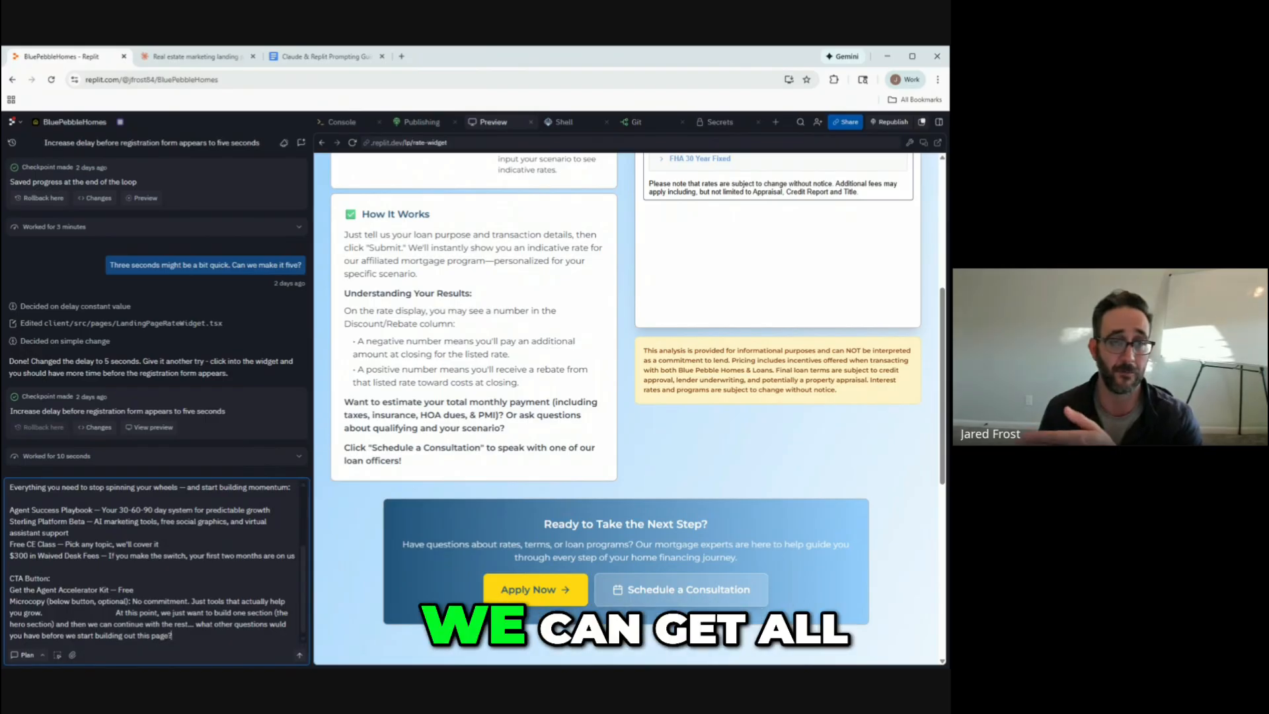
key(Return)
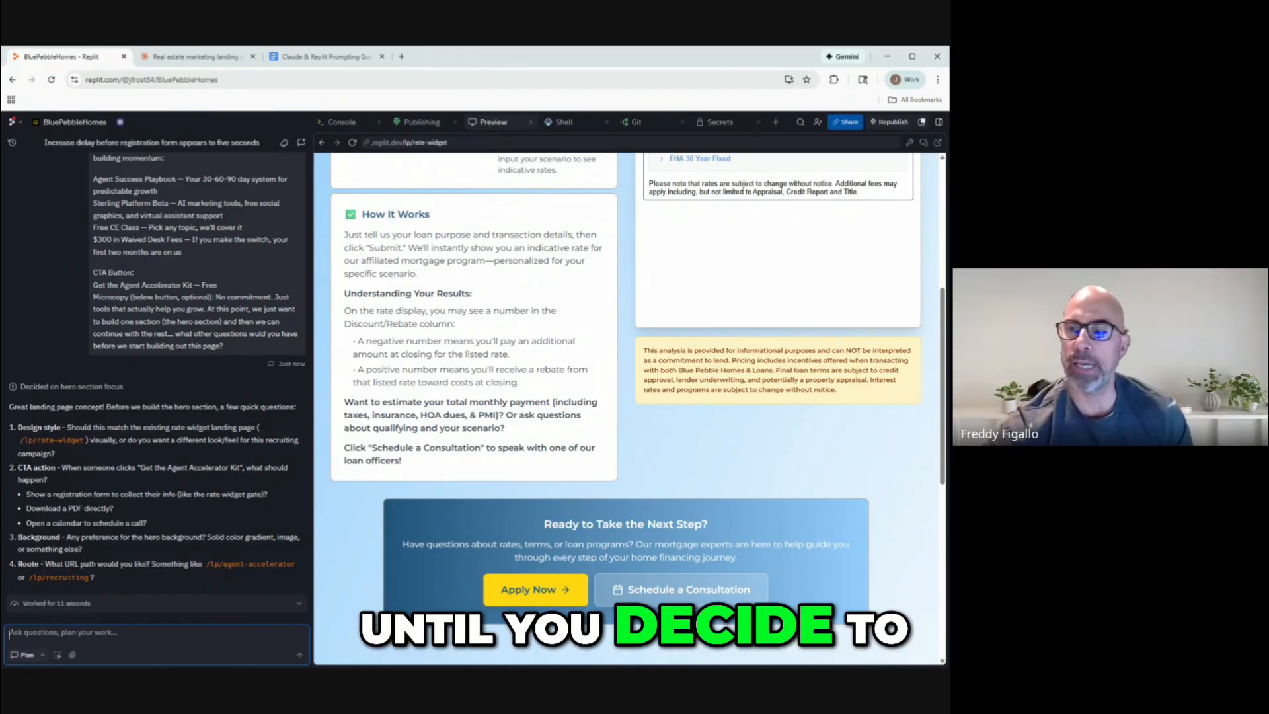
click(175, 603)
mouse_move(293, 601)
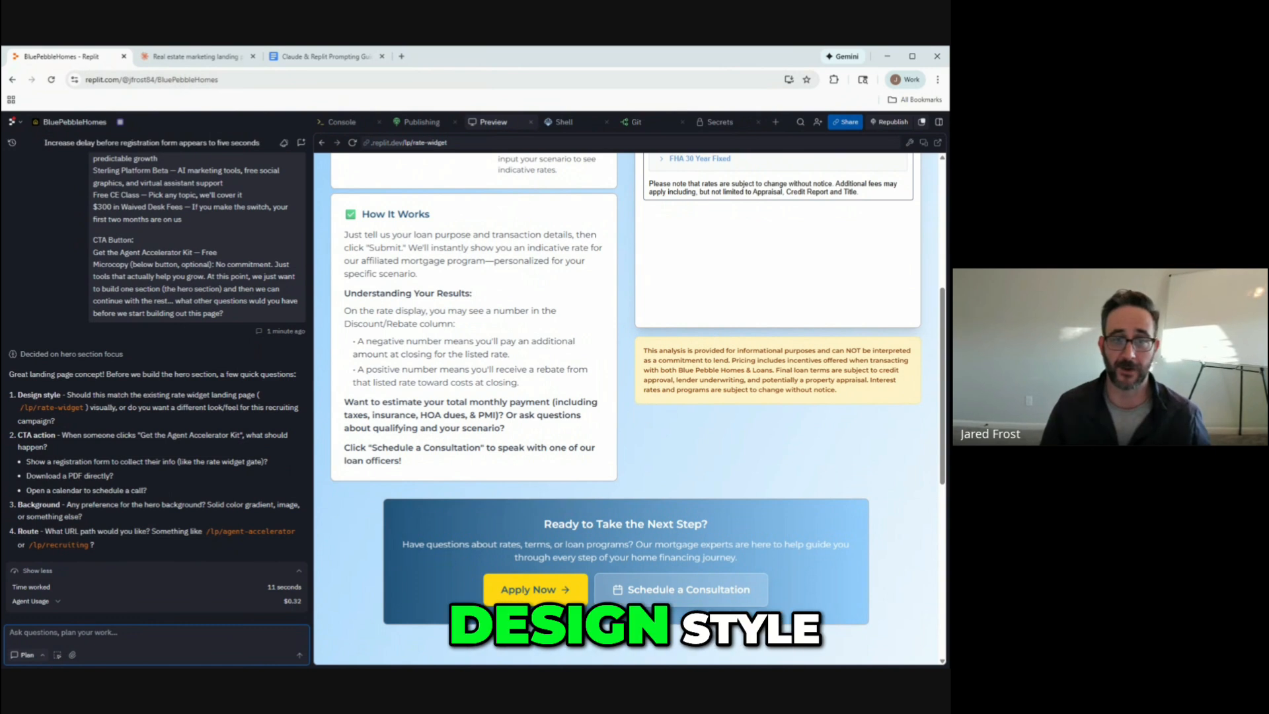
Begin the reply to the Agent with "1) let's start with matching this to the existing agent recruiting page found at".
text(1) l)
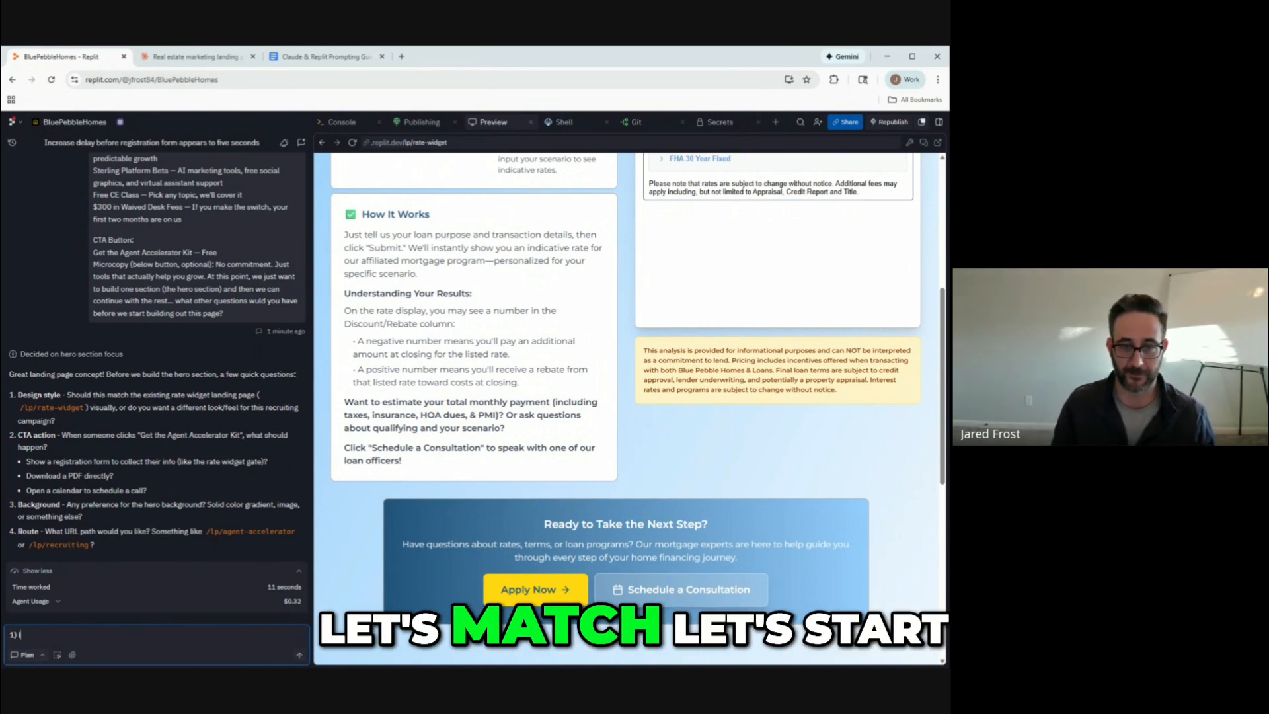
text(et's start)
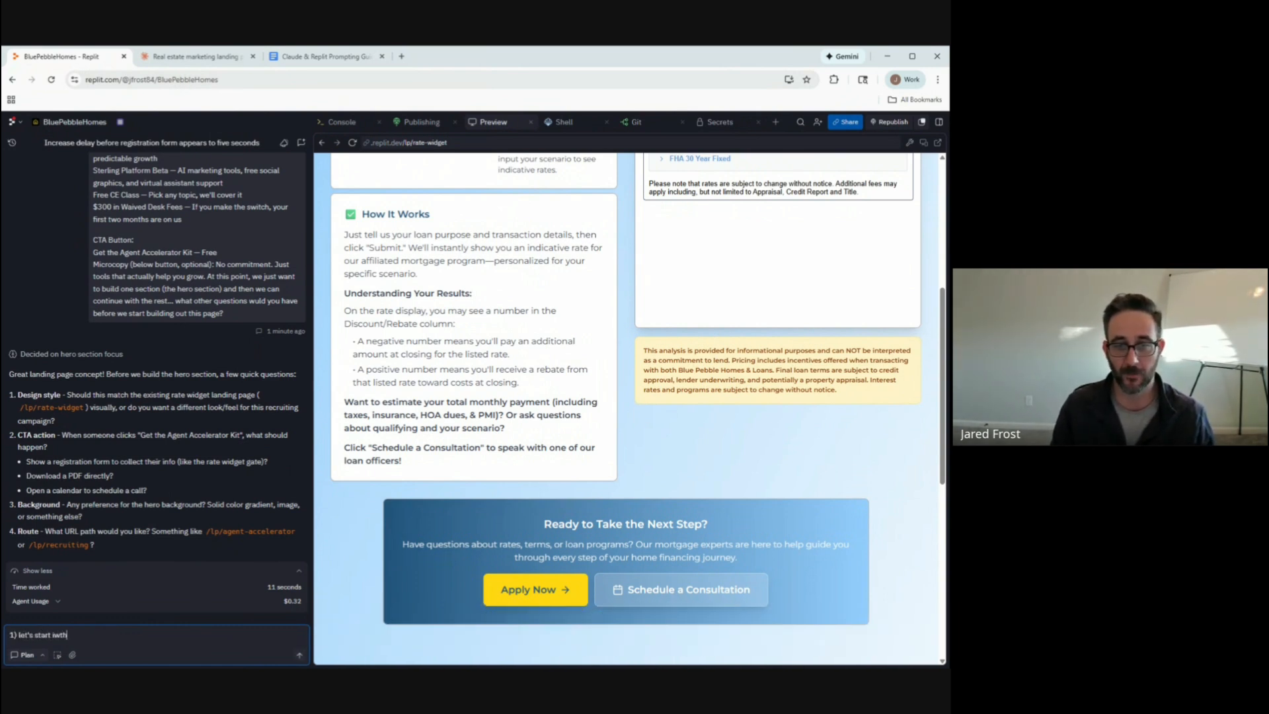
text( with matc)
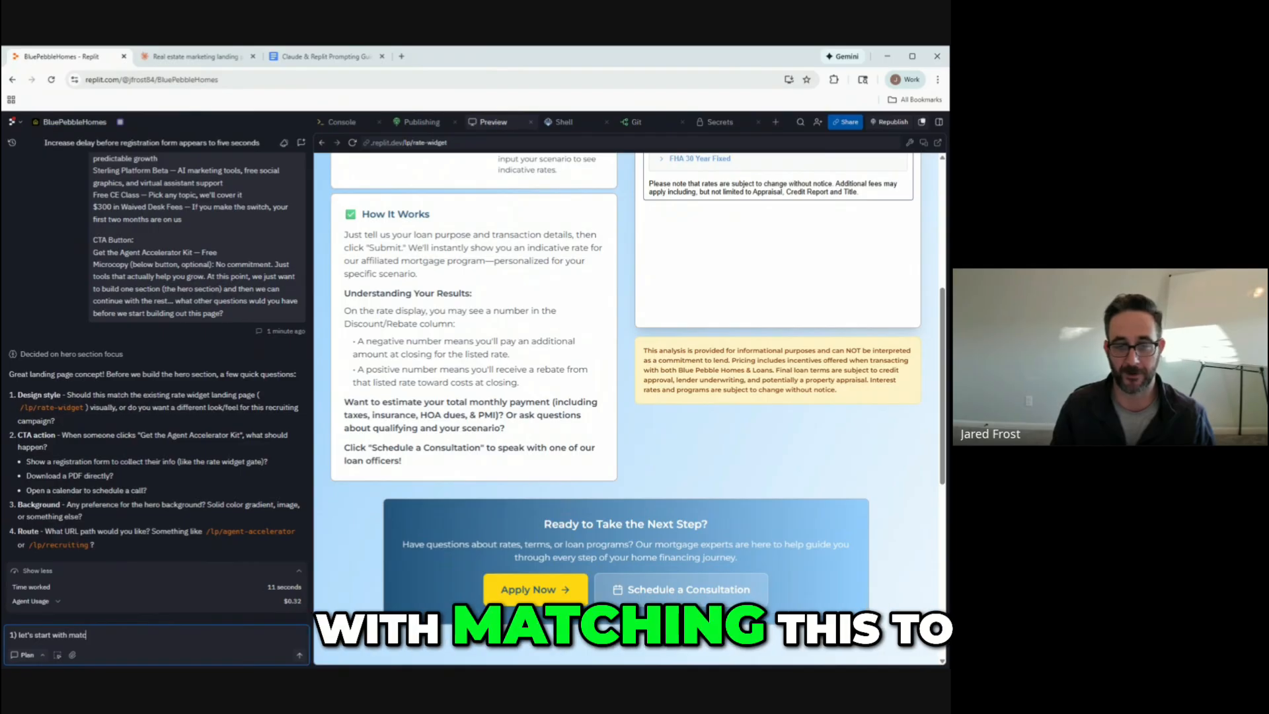
text(hing this to the existin)
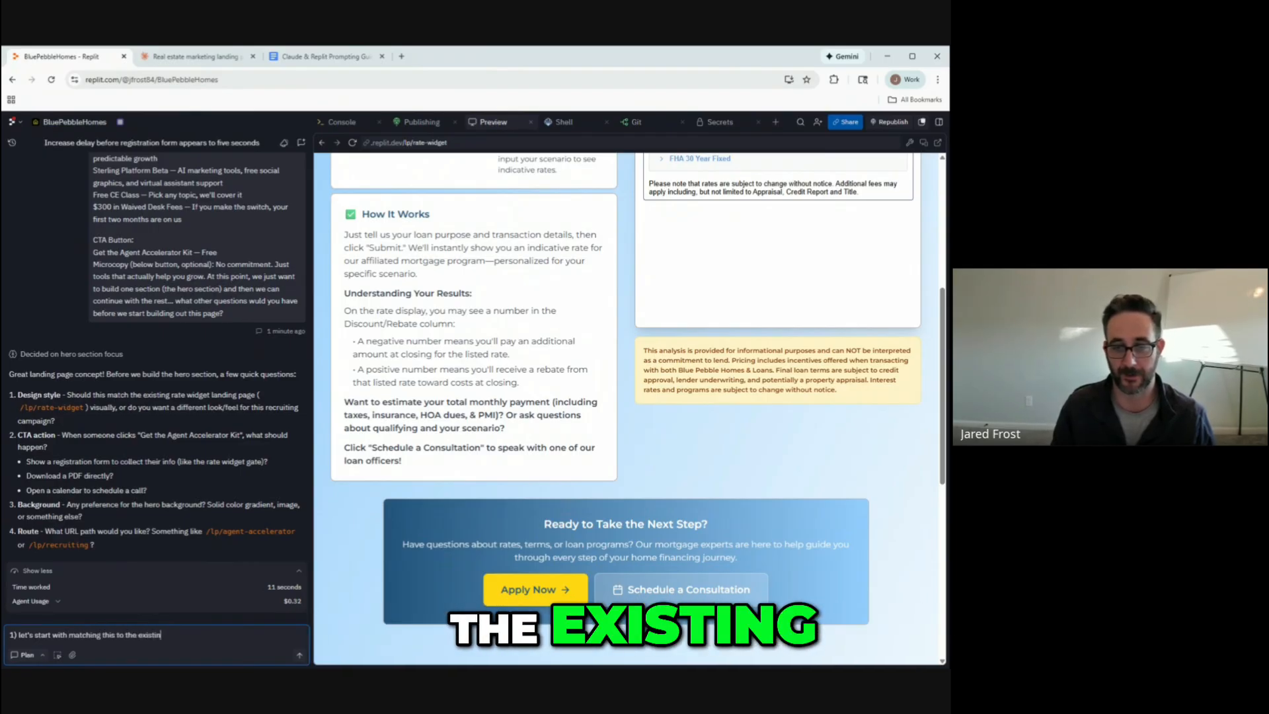
text(g agent recru)
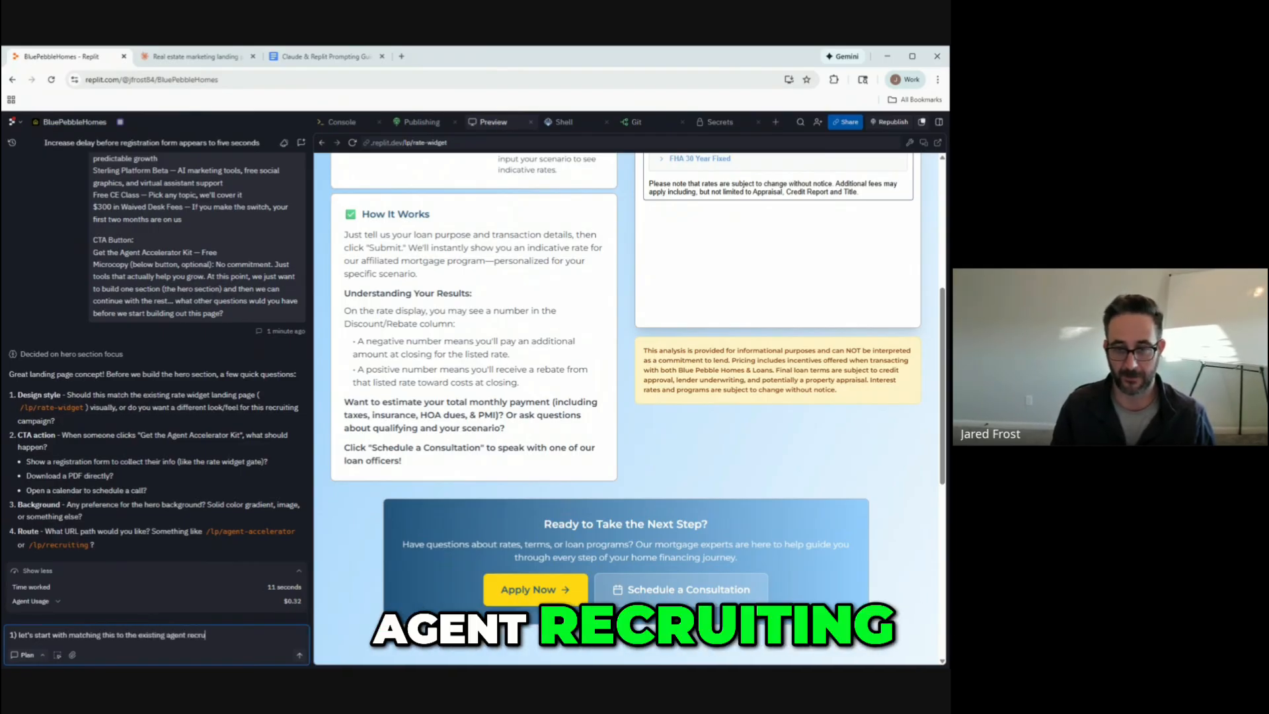
text(iting page)
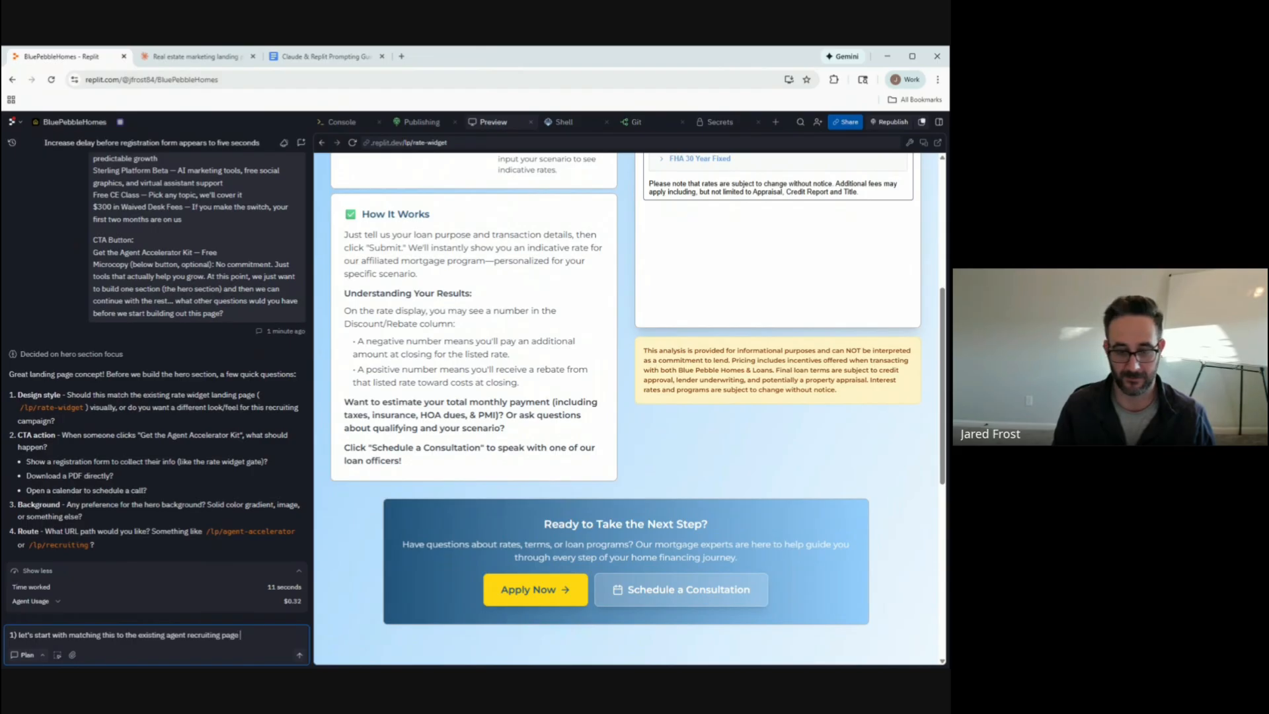
text( found at)
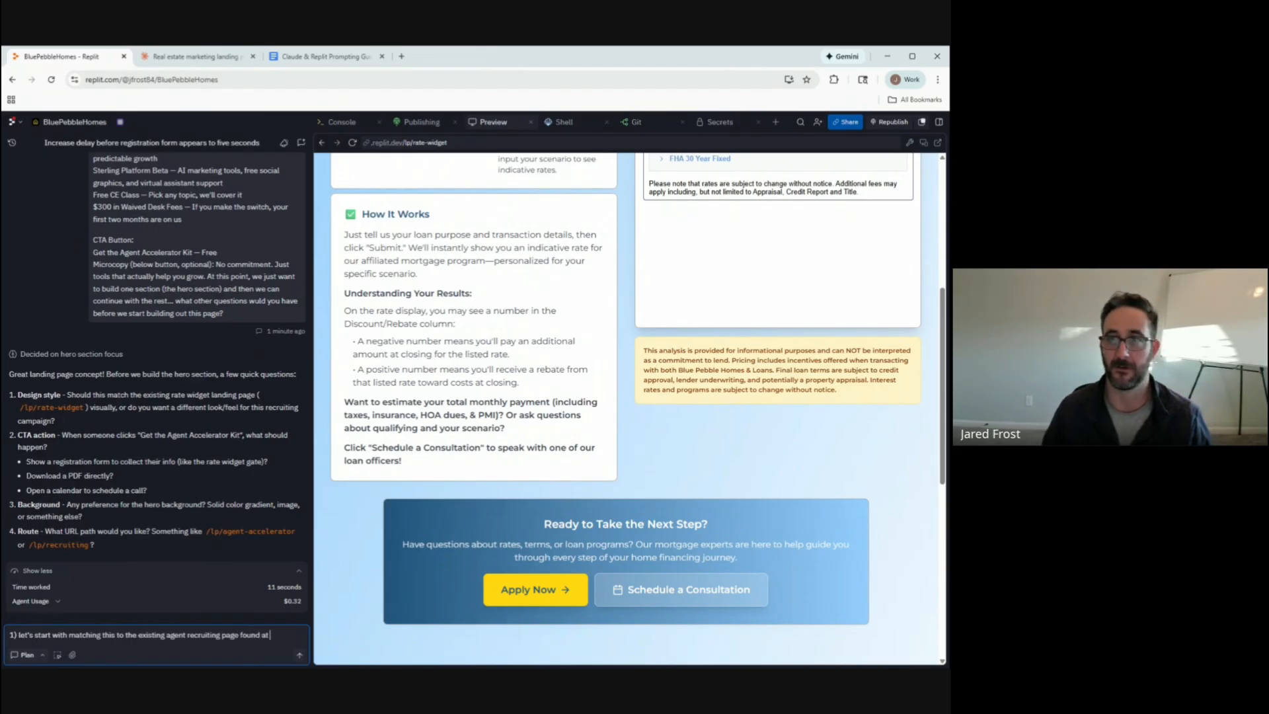
click(401, 57)
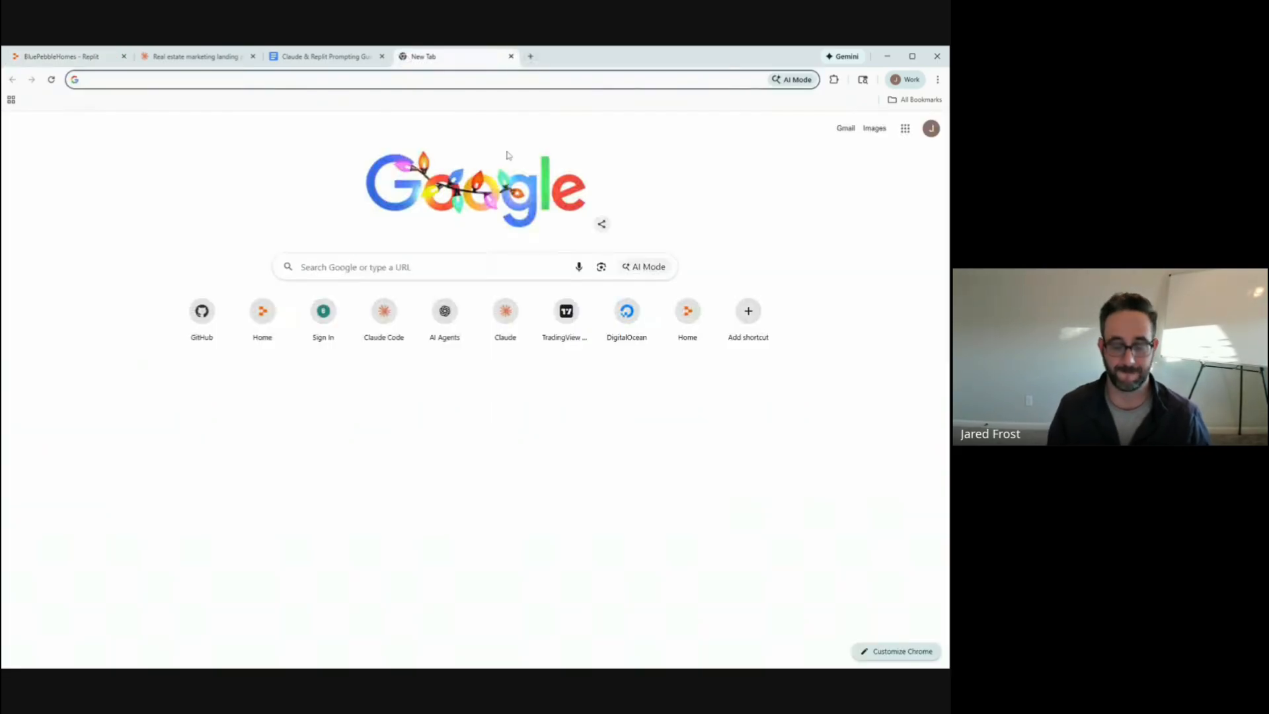
text(www.bluepebblehomes.com)
key(Return)
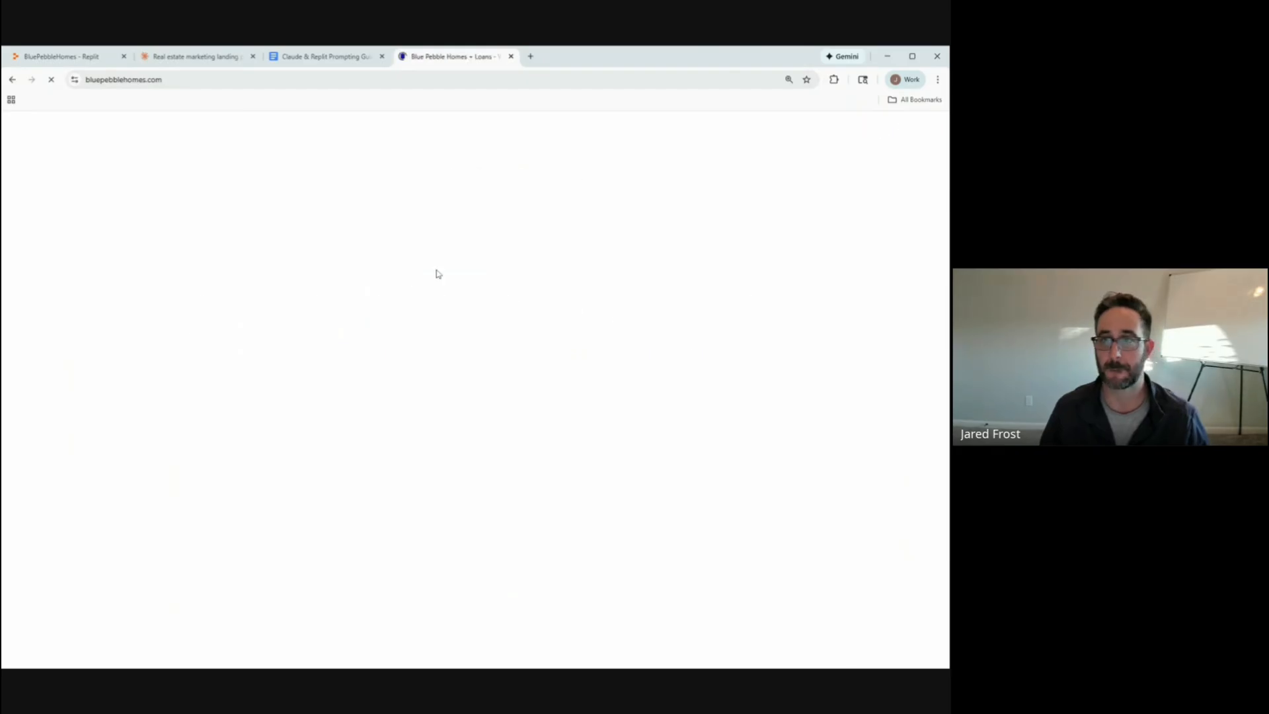
mouse_move(754, 135)
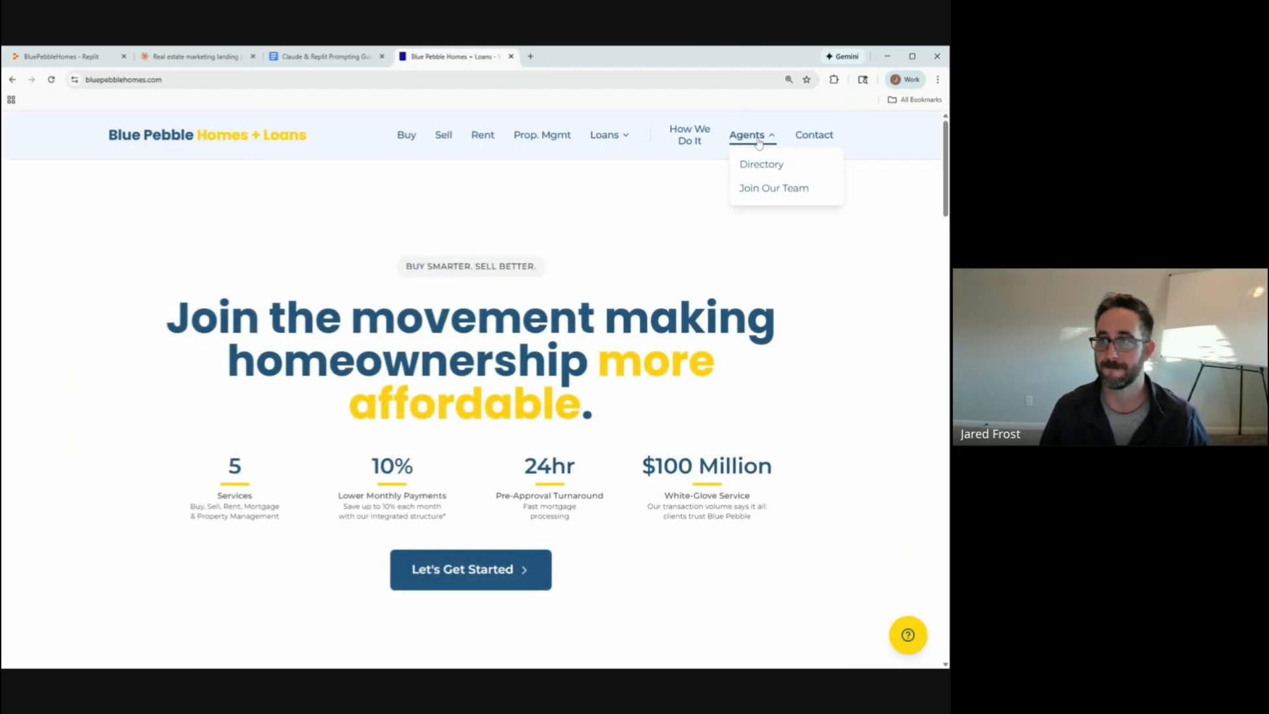
click(765, 187)
key(ctrl+l)
key(ctrl+c)
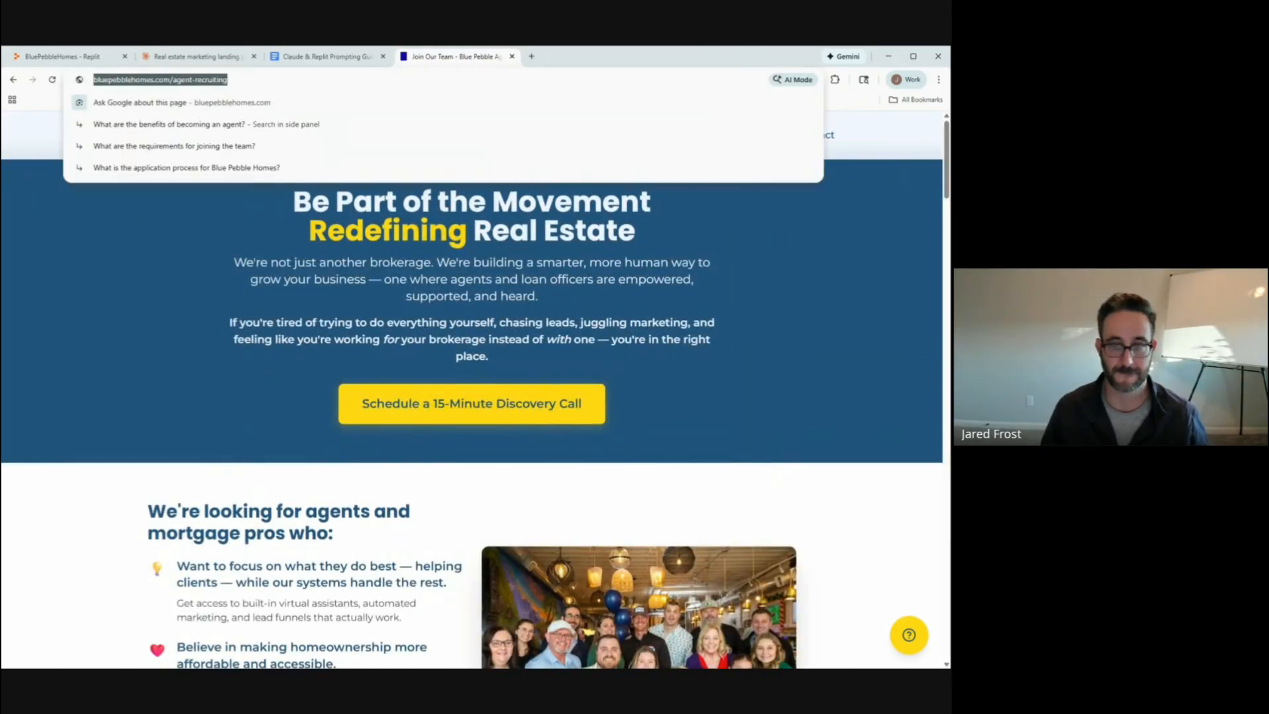
click(67, 56)
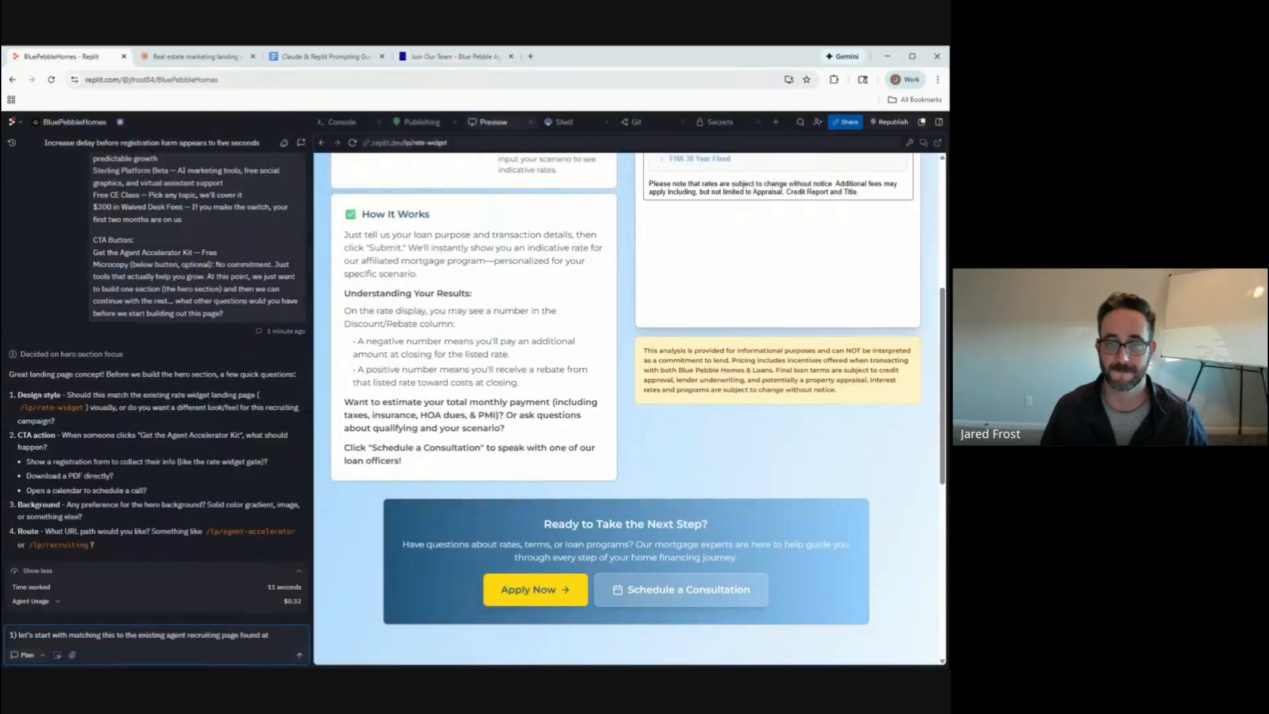
key(ctrl+v)
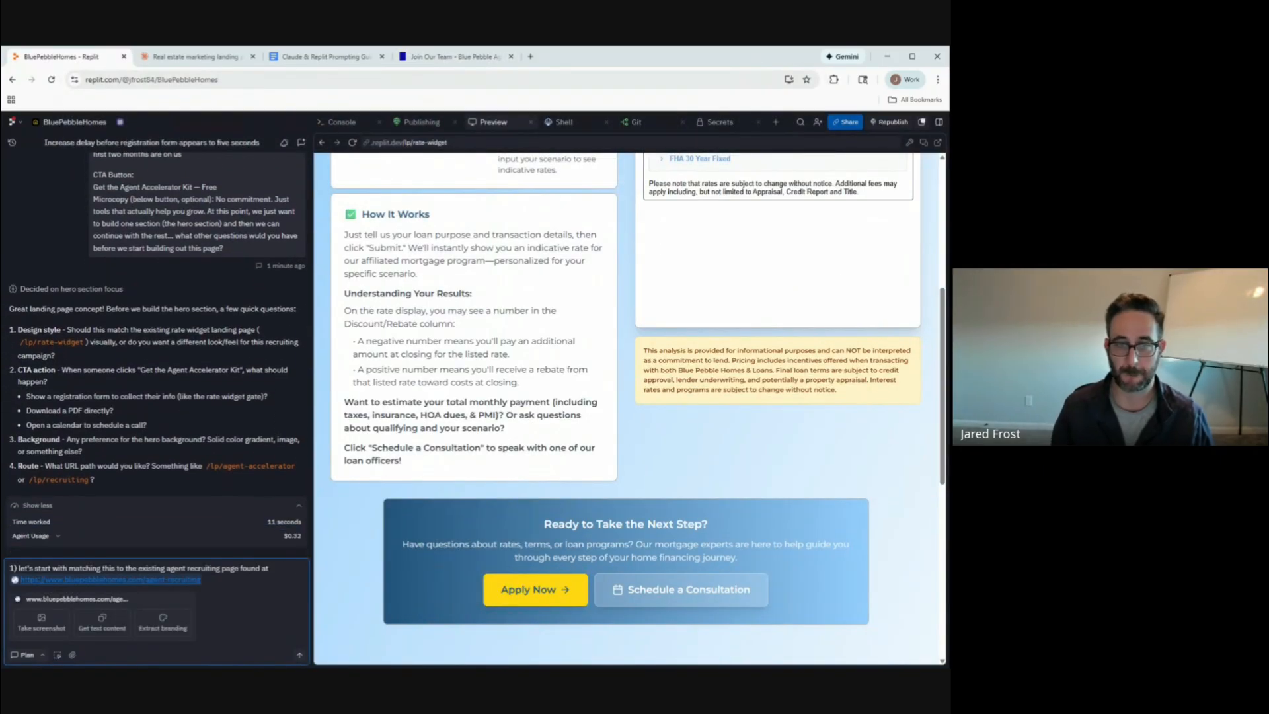
Add the answer "2) yes! let's show a registration pop up in the UI that someone can fill out and then submit!".
text(2))
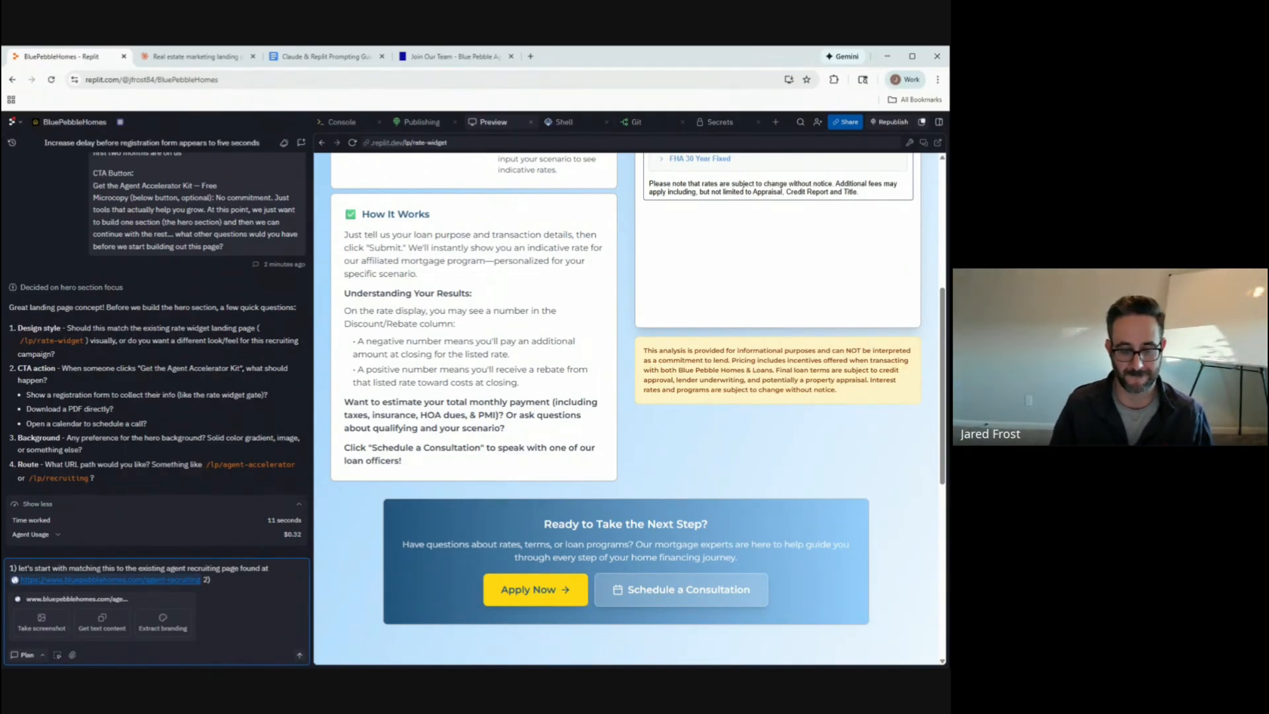
text(yes! let's show a)
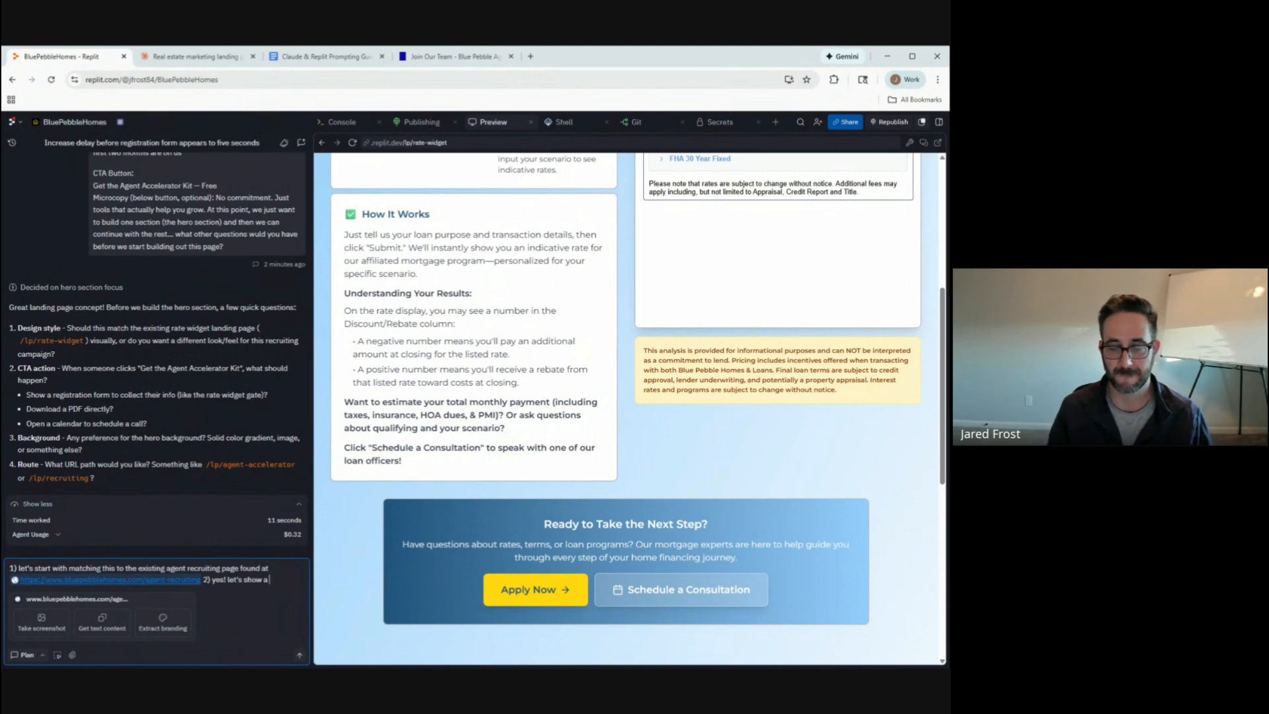
text( registation pop)
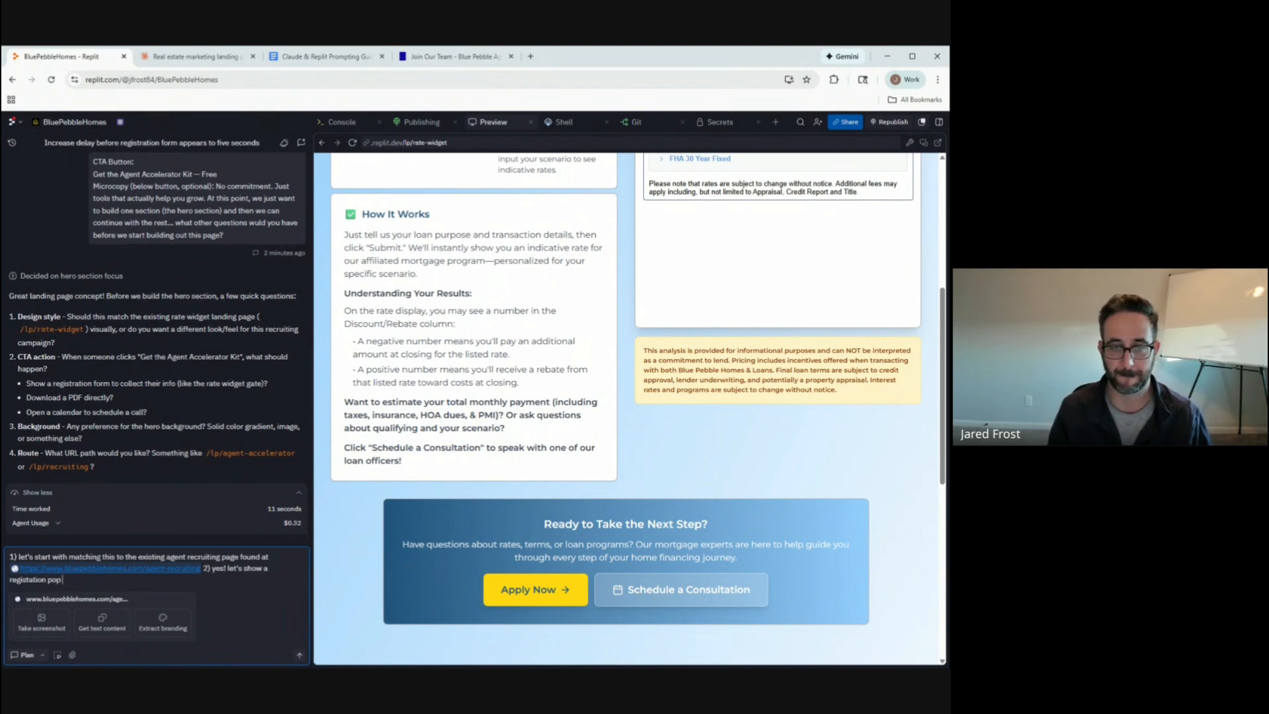
text( up in the UI)
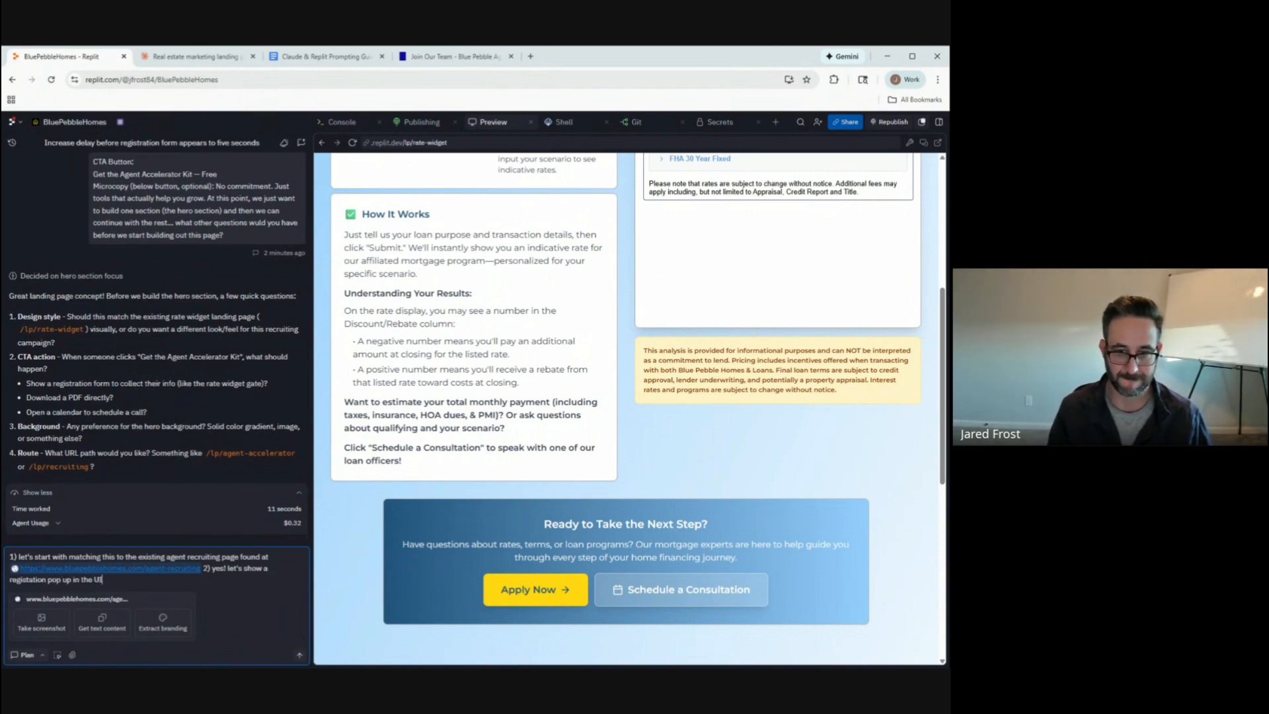
text( that someone can f)
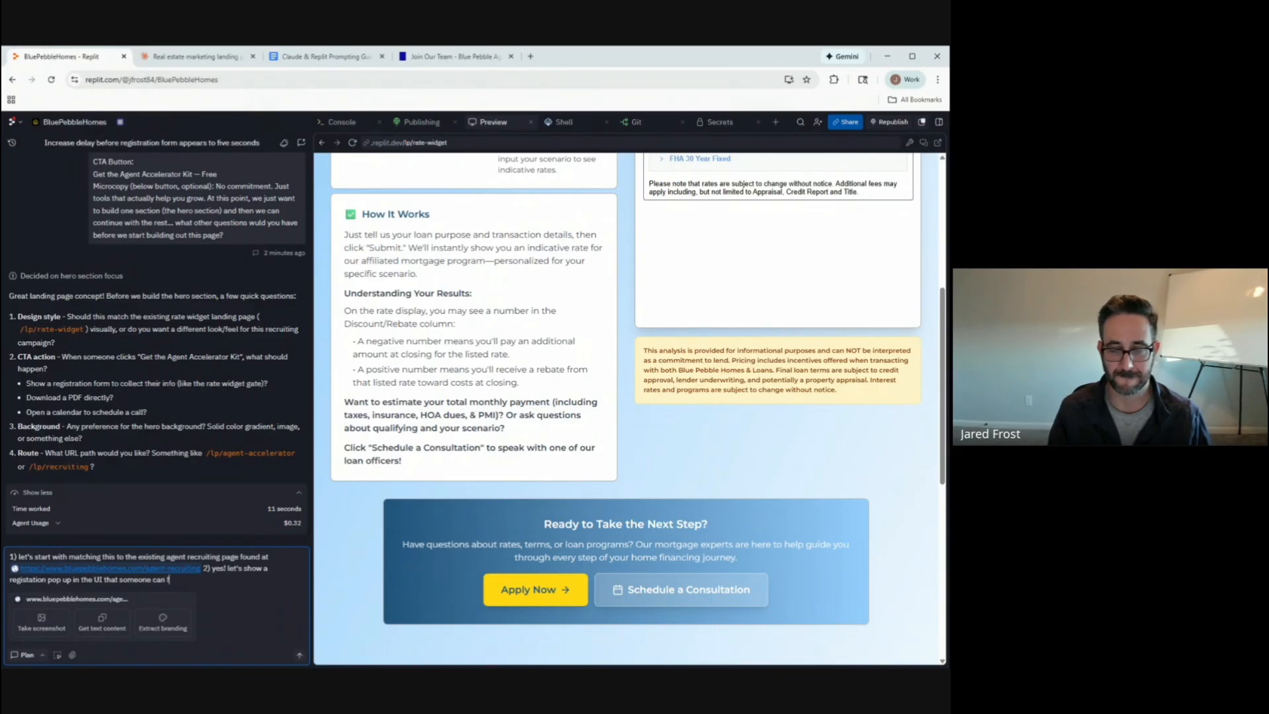
text(ill out and then submi)
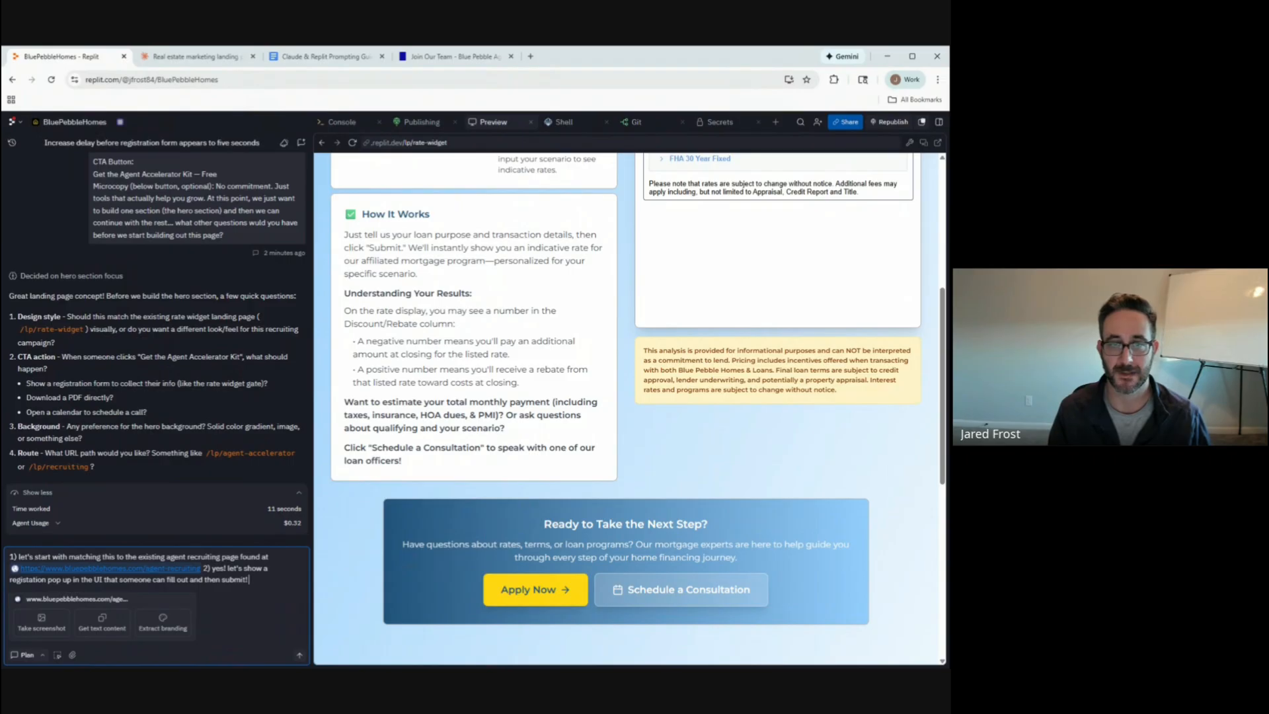
text(t!)
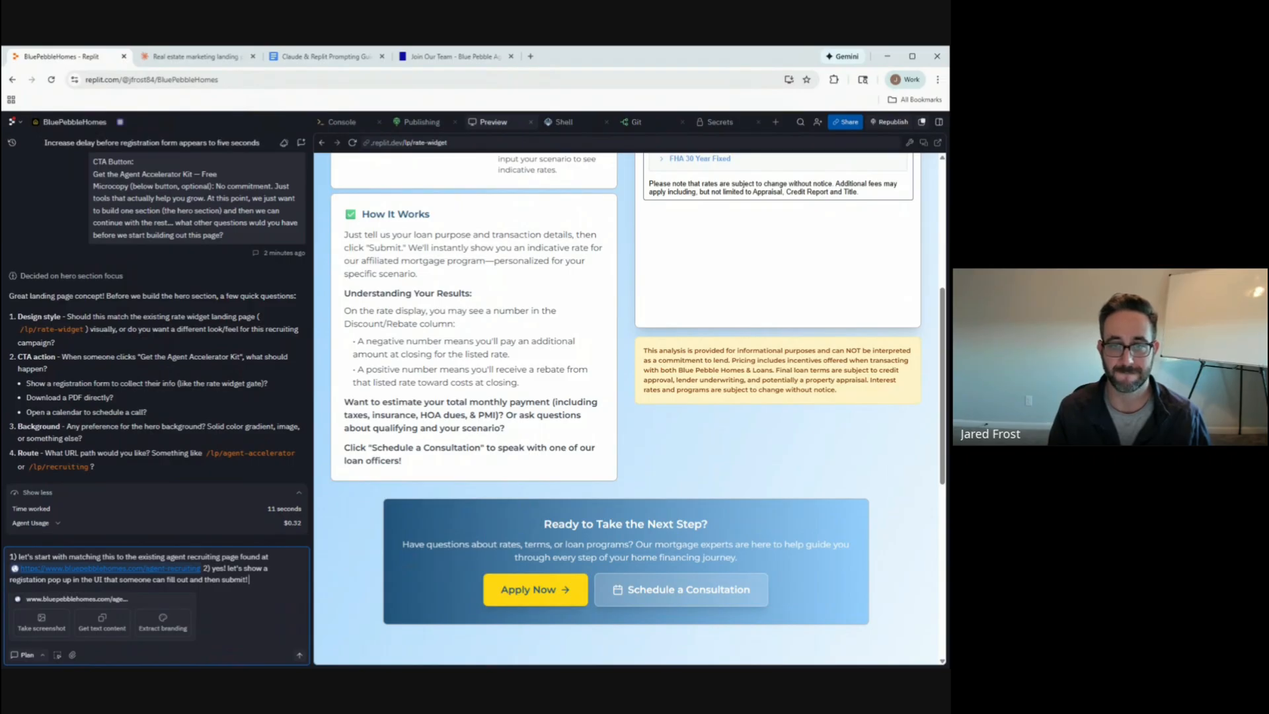
Continue answer 2 with "that should then take them to a success page where we'll give them links to everything".
text( that should then)
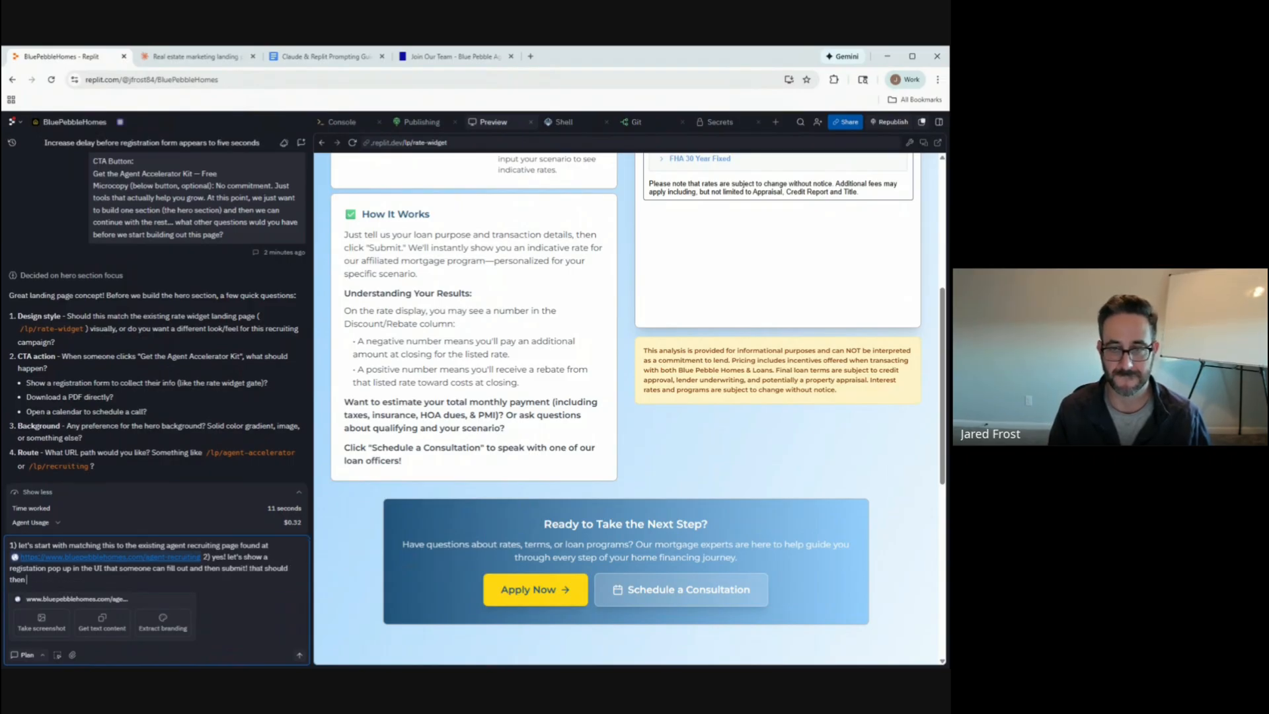
text( take them to a sucvc)
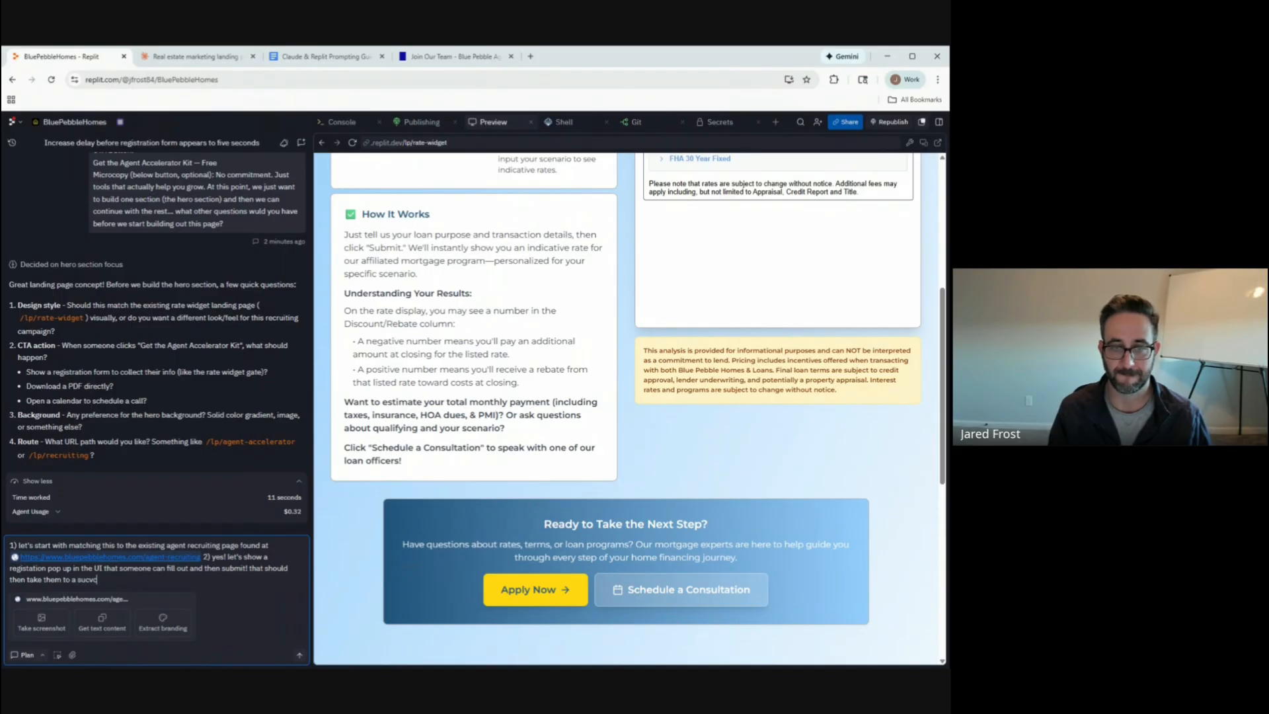
key(BackSpace)
key(BackSpace)
text(cess page whe)
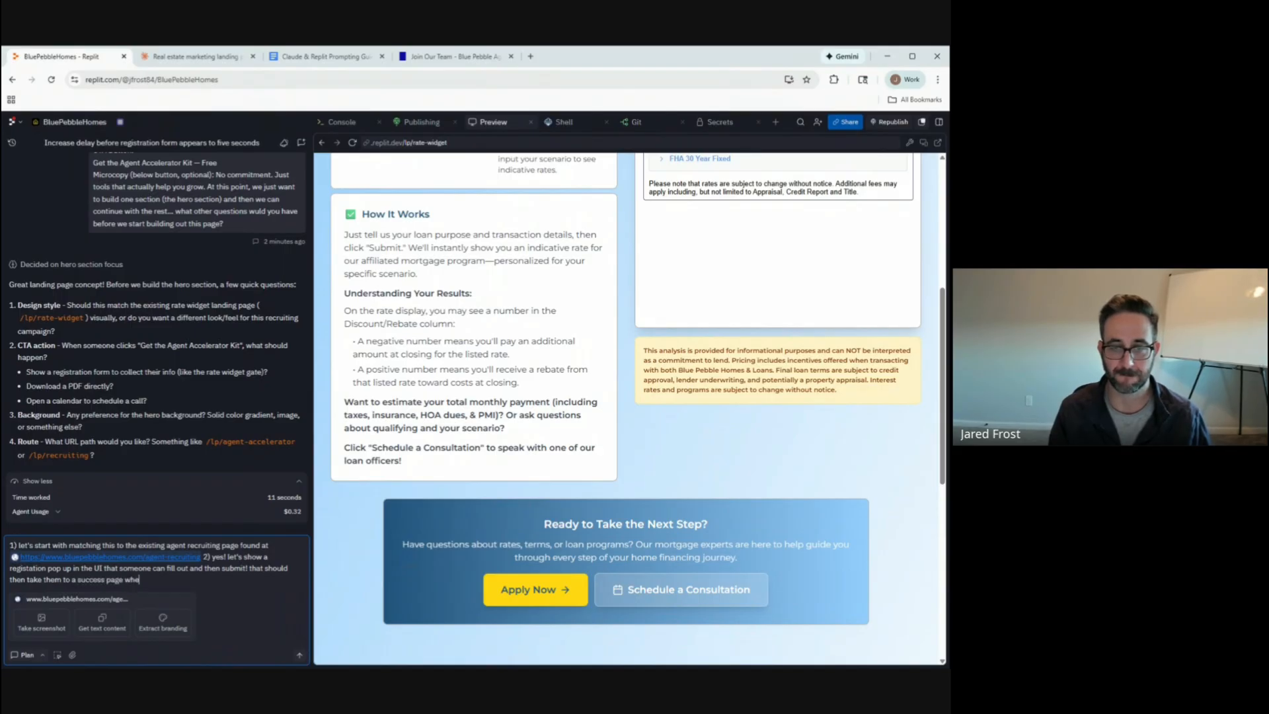
text(re we'll give them li)
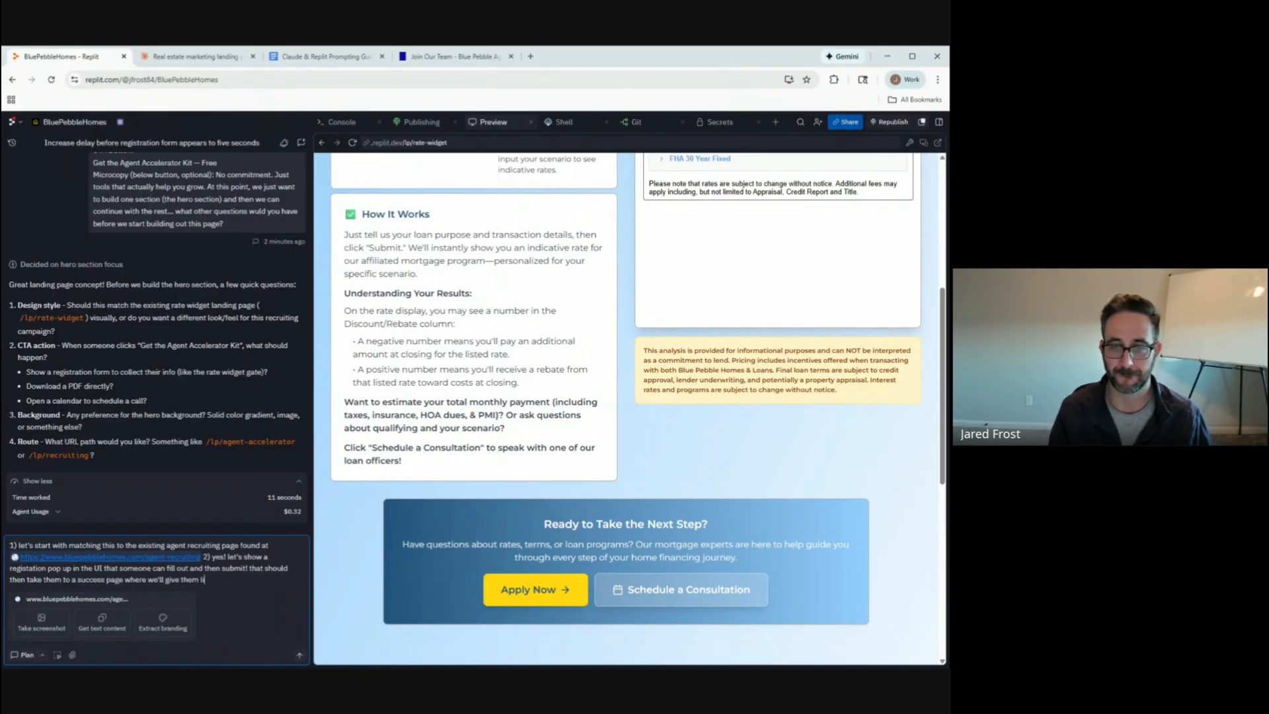
text(nks to ever)
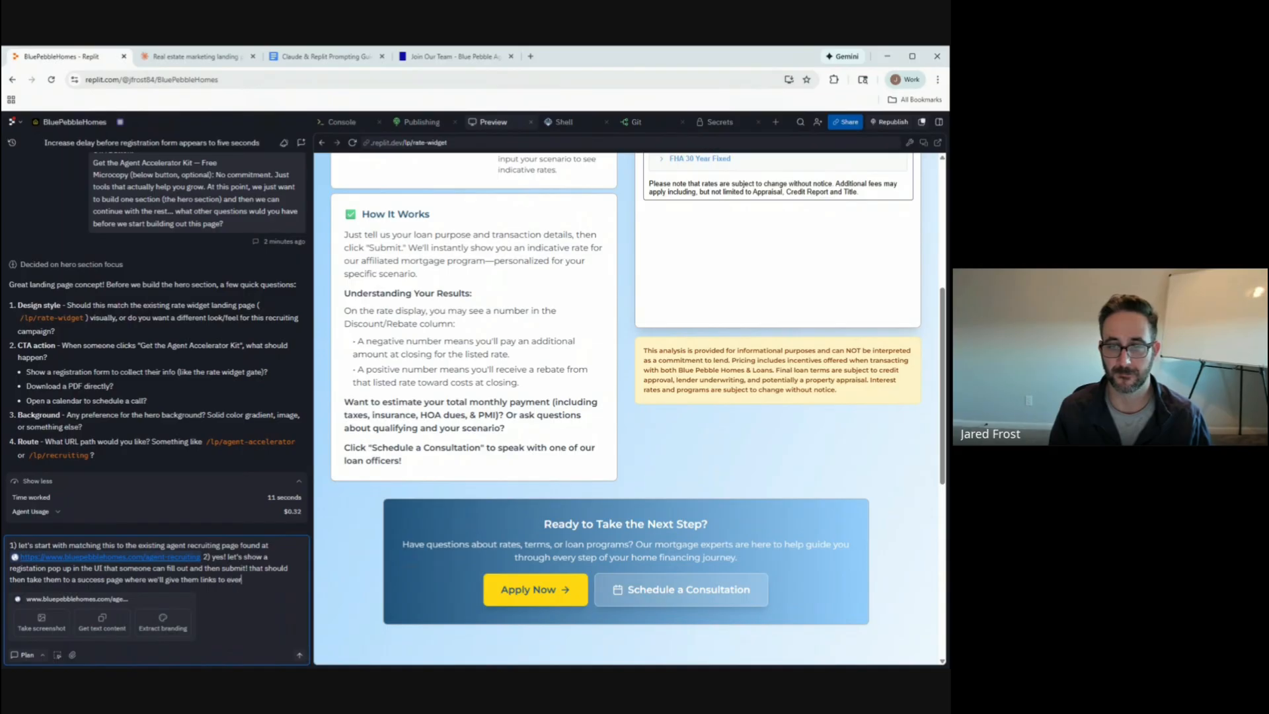
Complete answer 2 with "and an option to book an appointment with our recruiting team right then." and start item "3)".
text(ything and an option to)
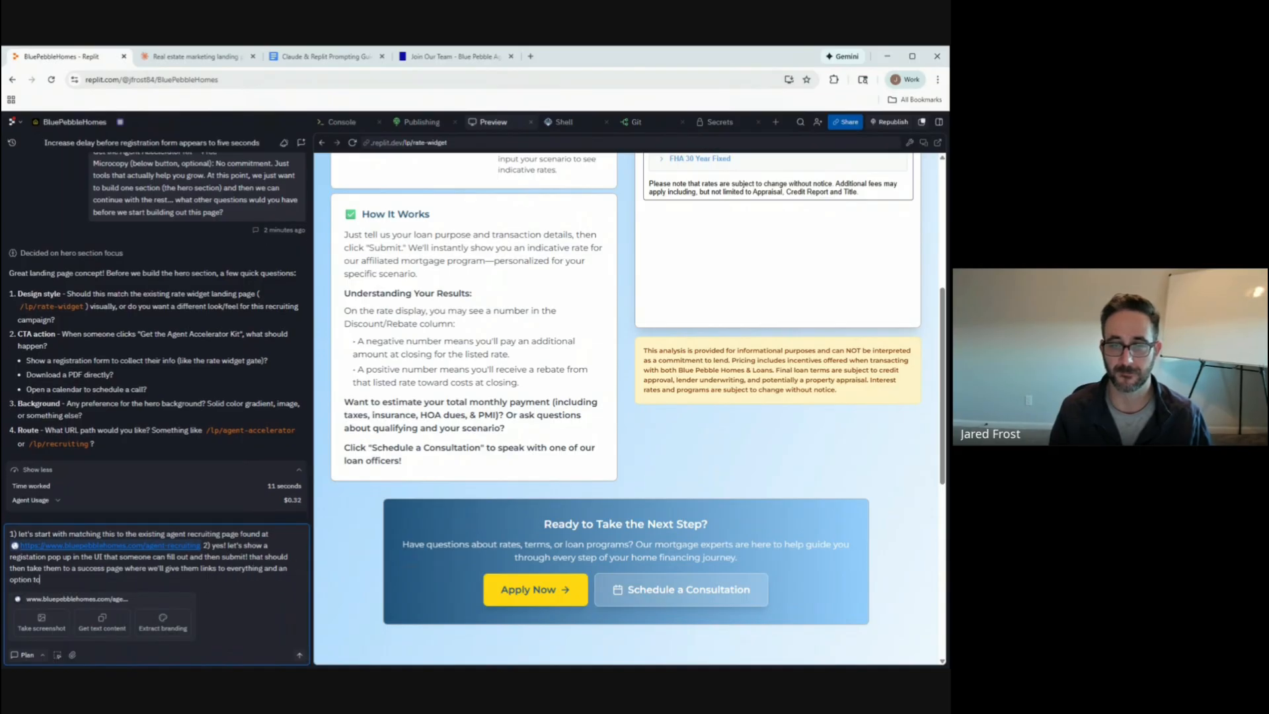
text( book an appointment)
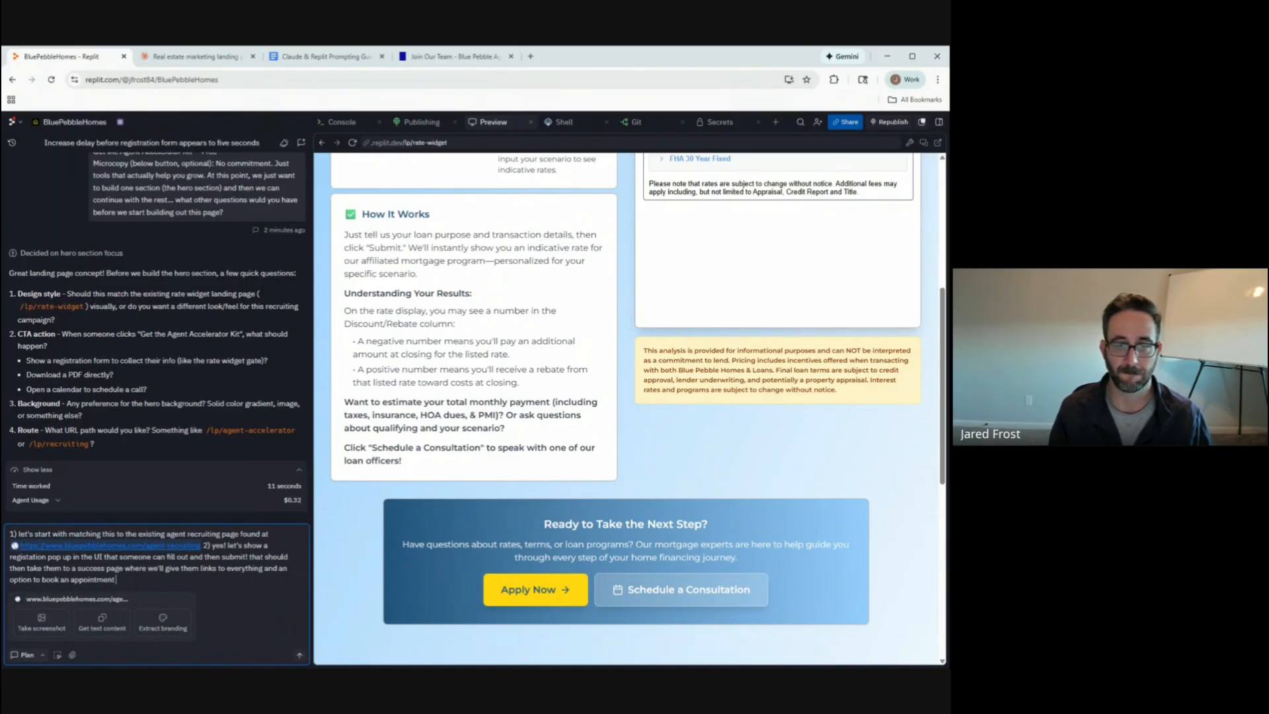
text( with our recruitin)
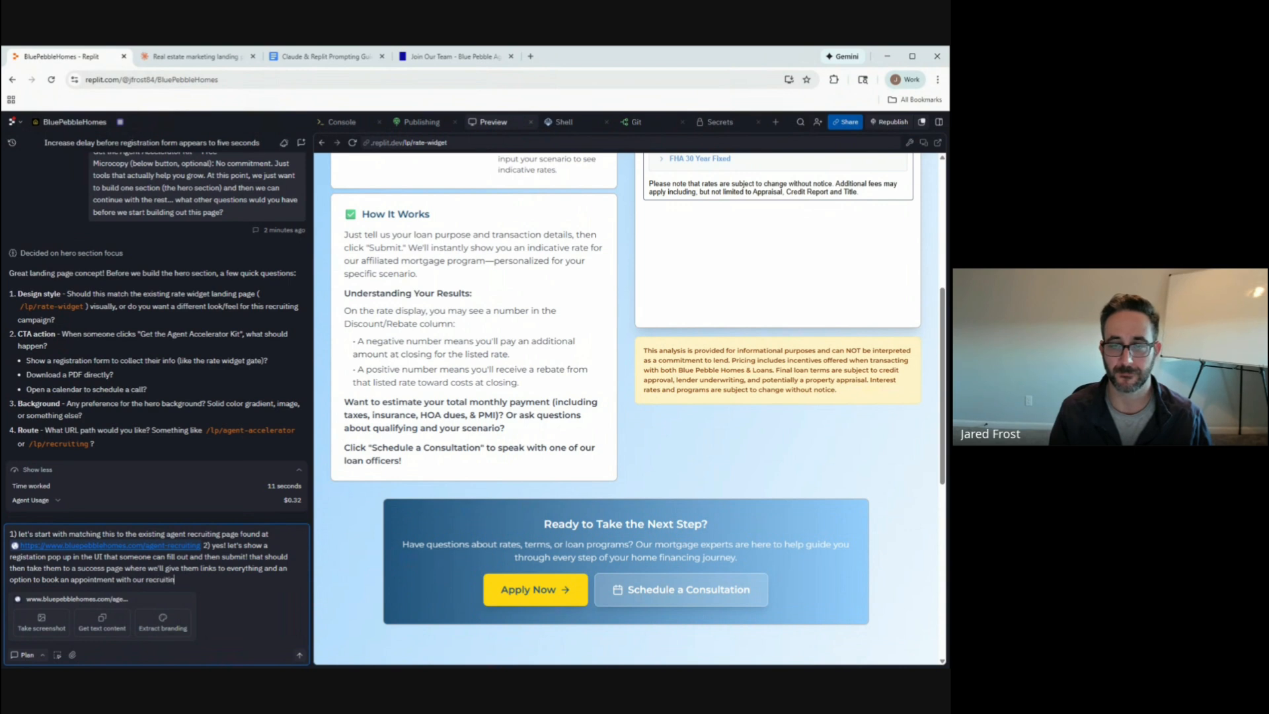
text(g team right then. 3))
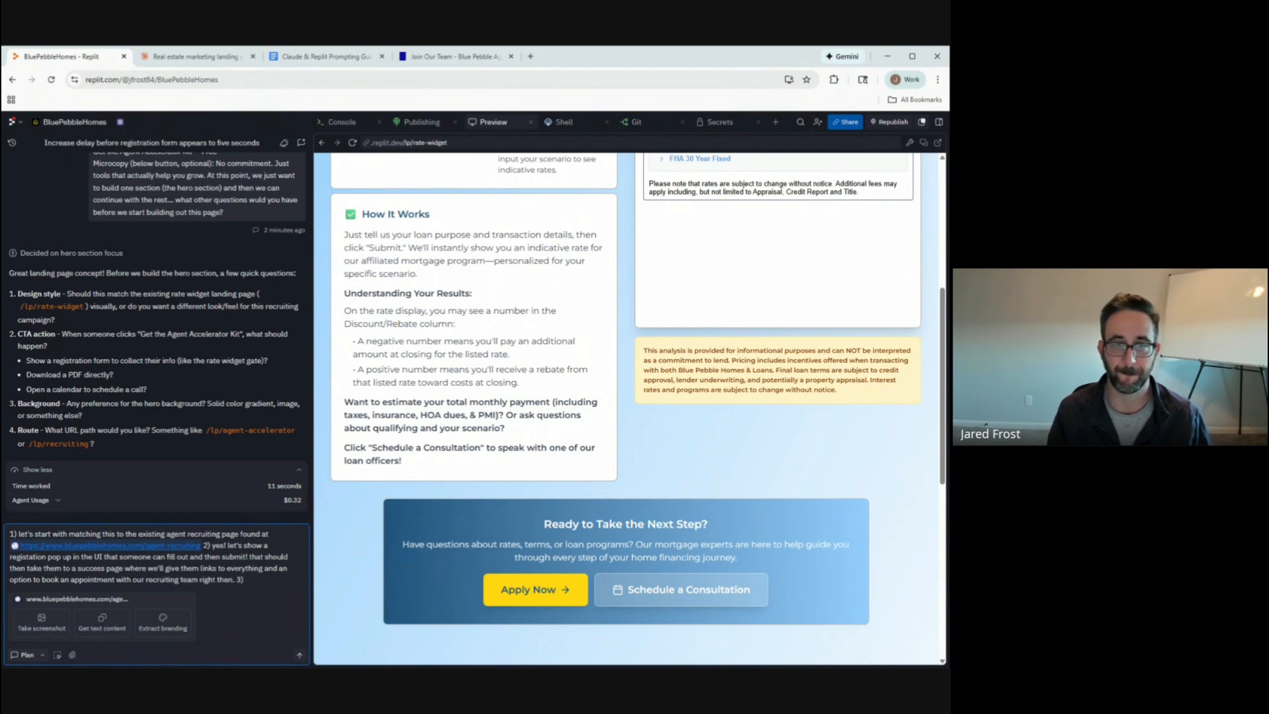
Answer the agent's third question in the reply: "let's follow the background / colors of that recruiting page we already have".
text( let's)
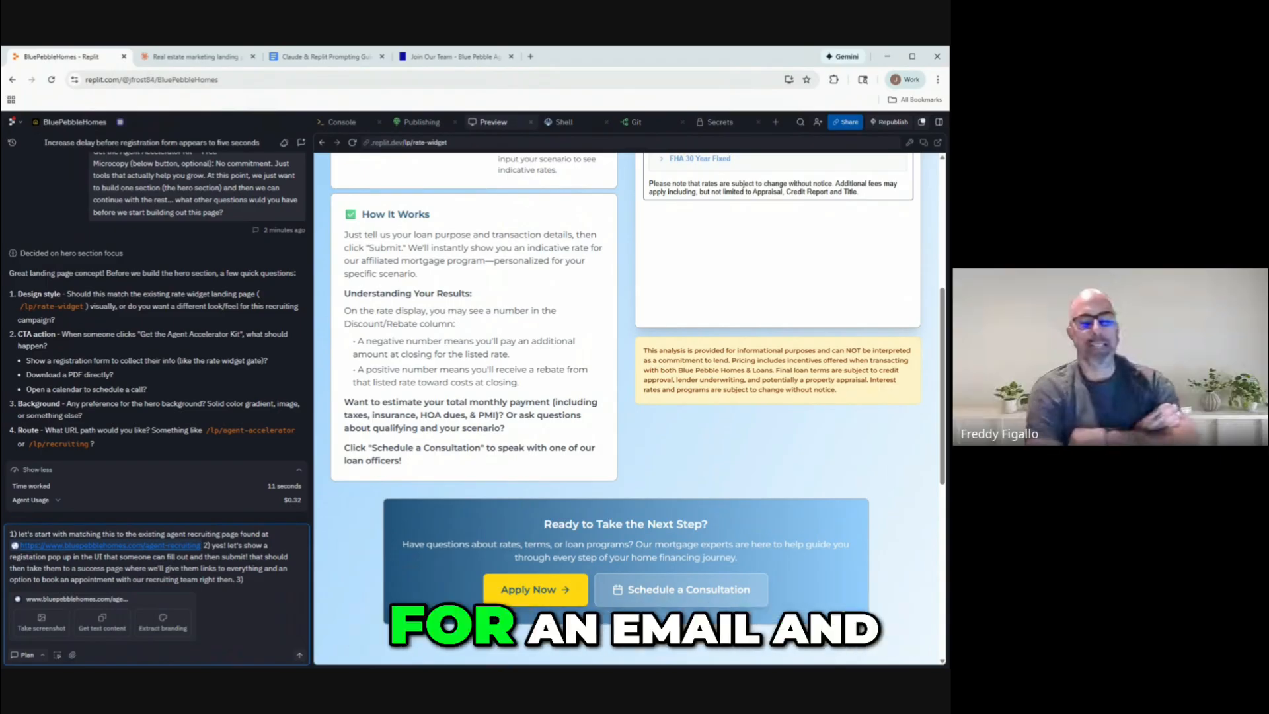
text( follow)
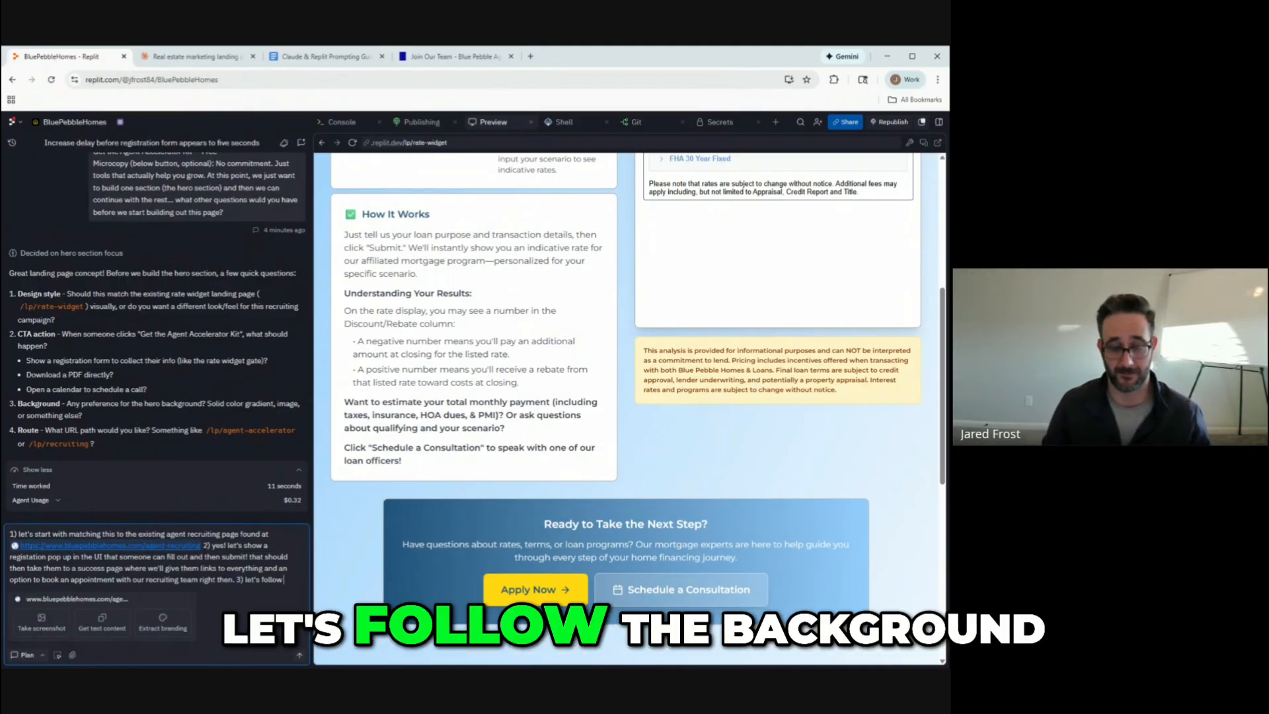
text(the background / c)
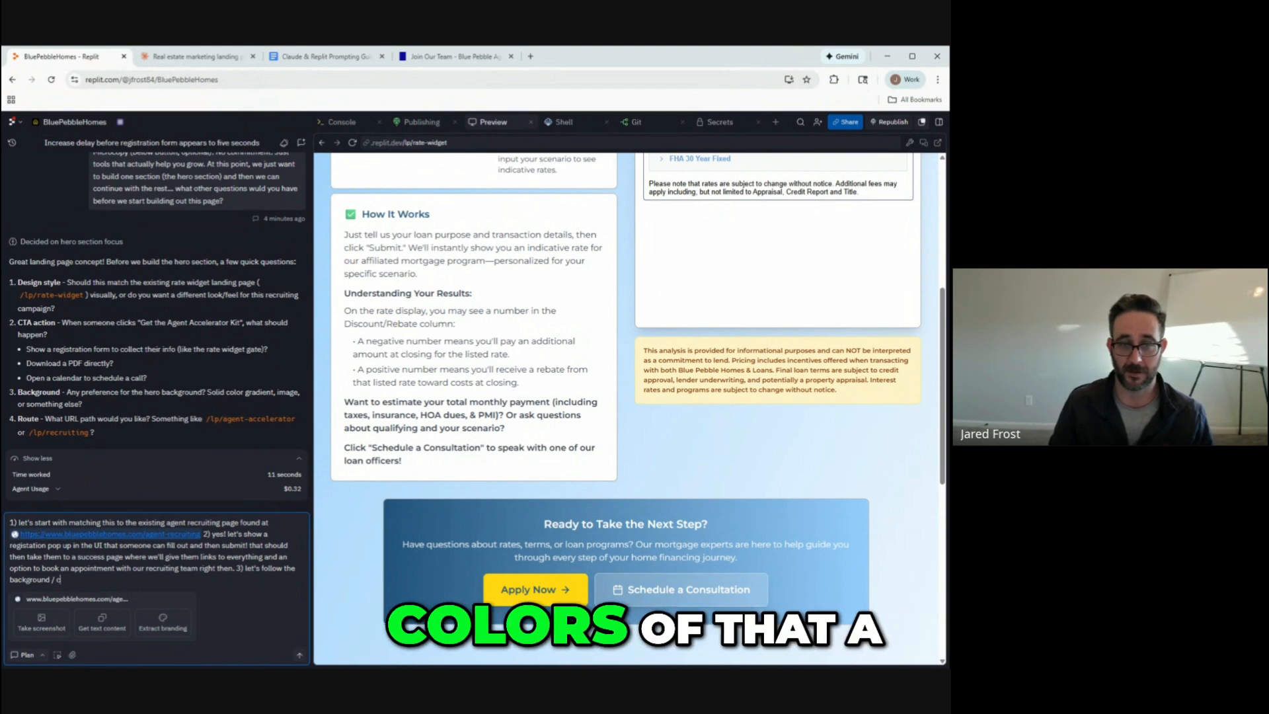
text(olors of that recrutiing)
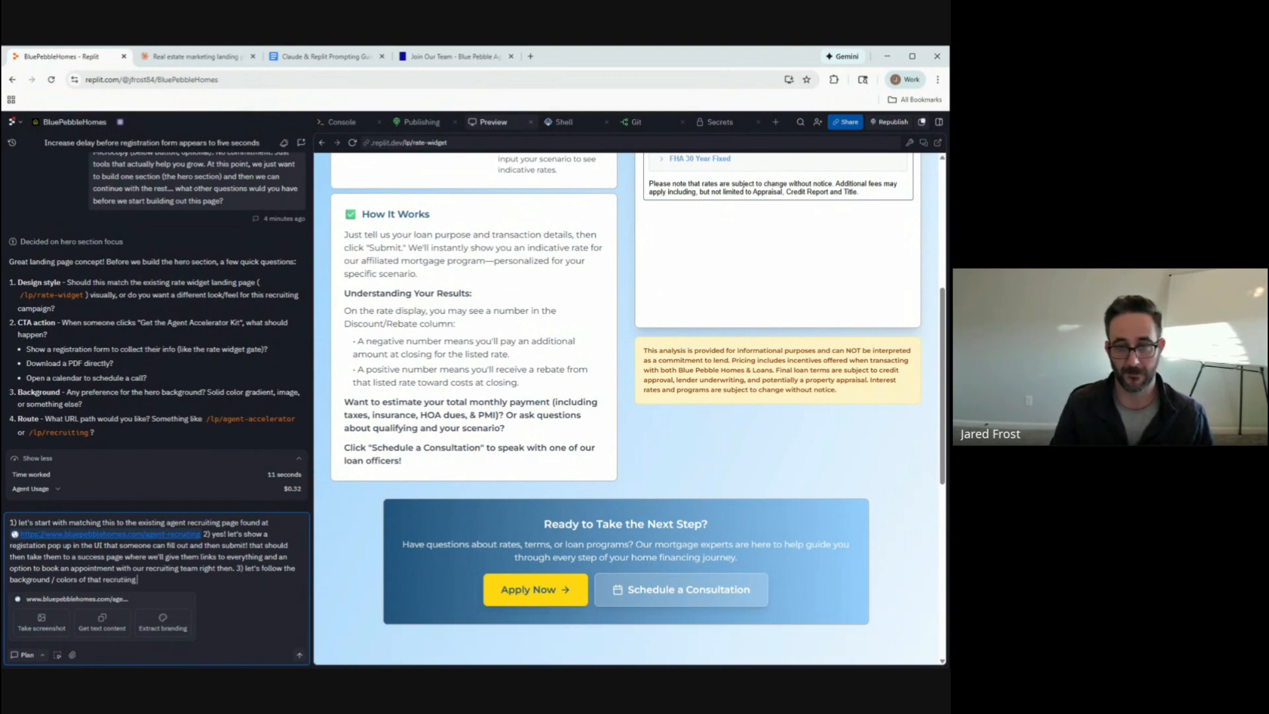
text( page we already have)
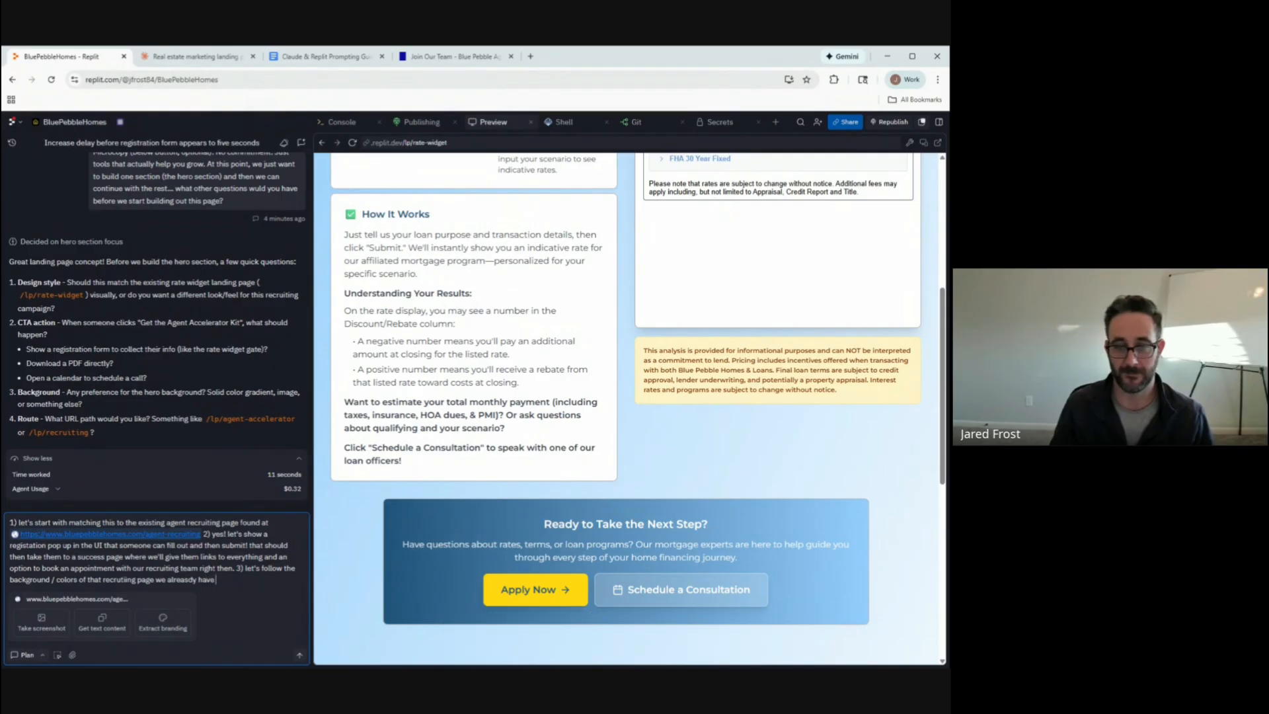
Answer the route question with "4) lets do lp/agent-accelerator" and send the reply to the agent.
text( and 4) lets do lp/)
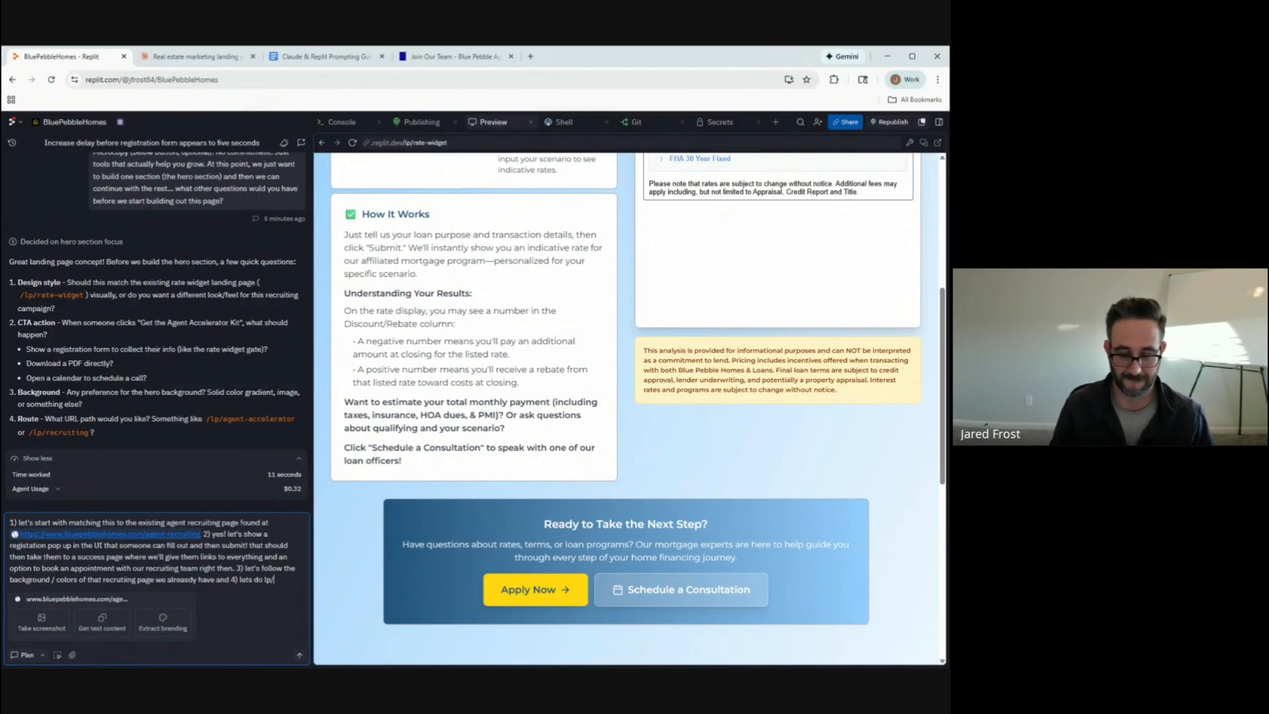
text(celerato)
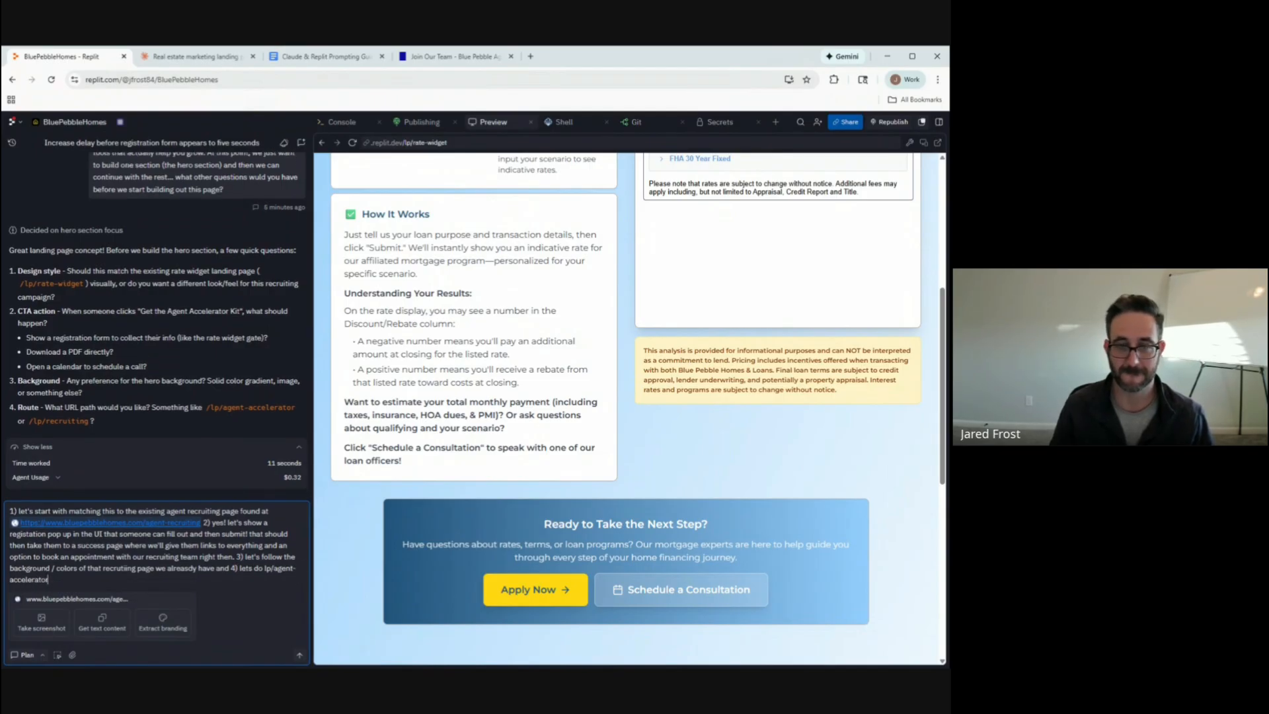
text(r)
key(Return)
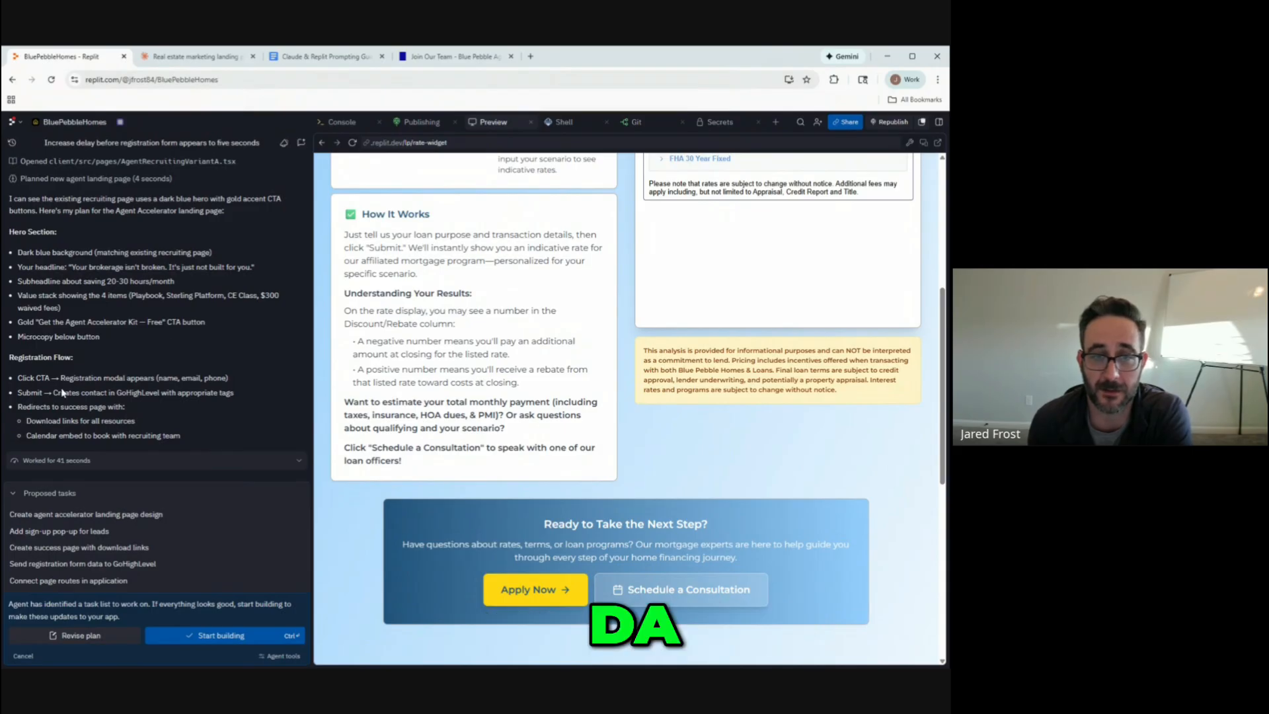
Write a plan revision saying the general plan sounds good and the copy should match, and paste in the hero copy from Claude.
click(156, 59)
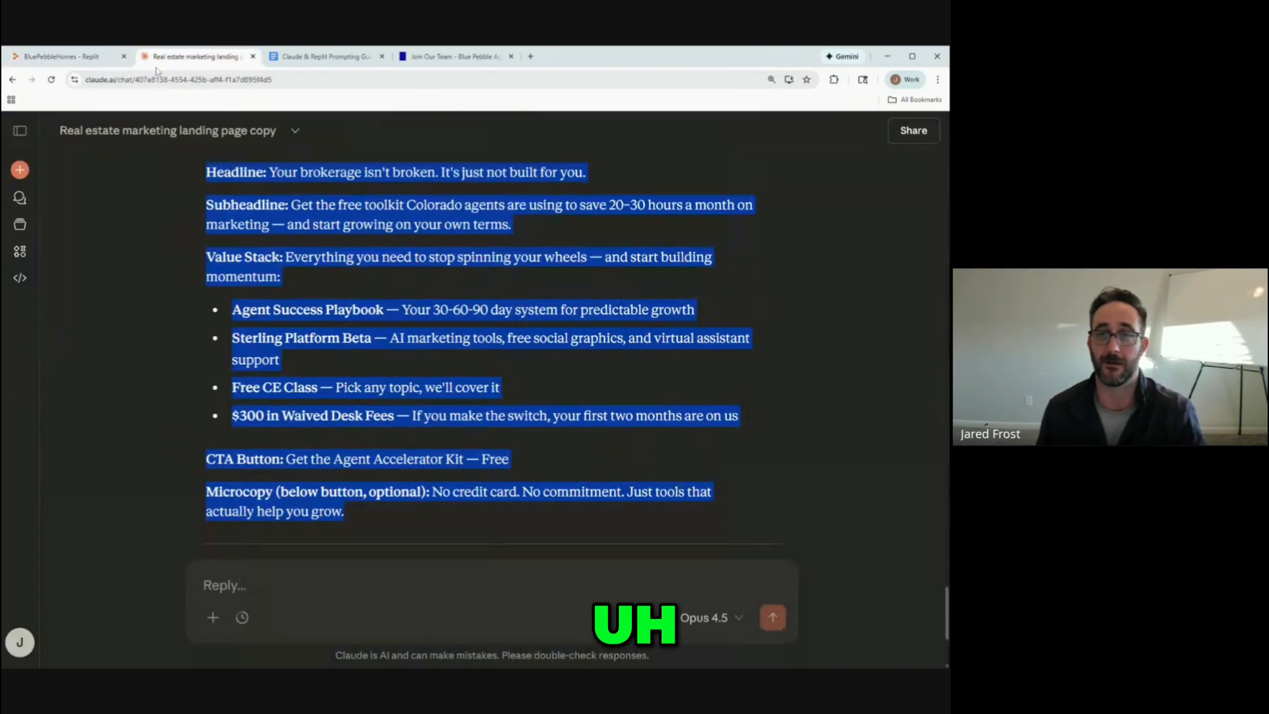
click(70, 56)
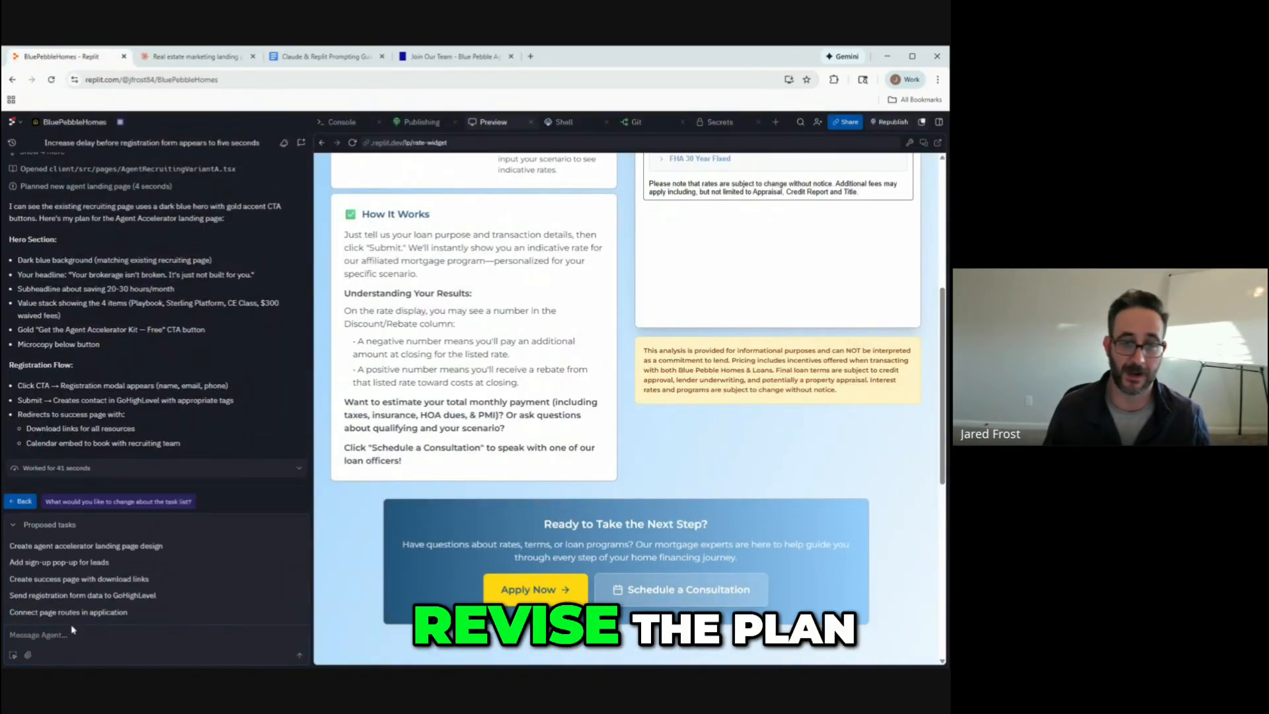
click(73, 633)
text(that general plans)
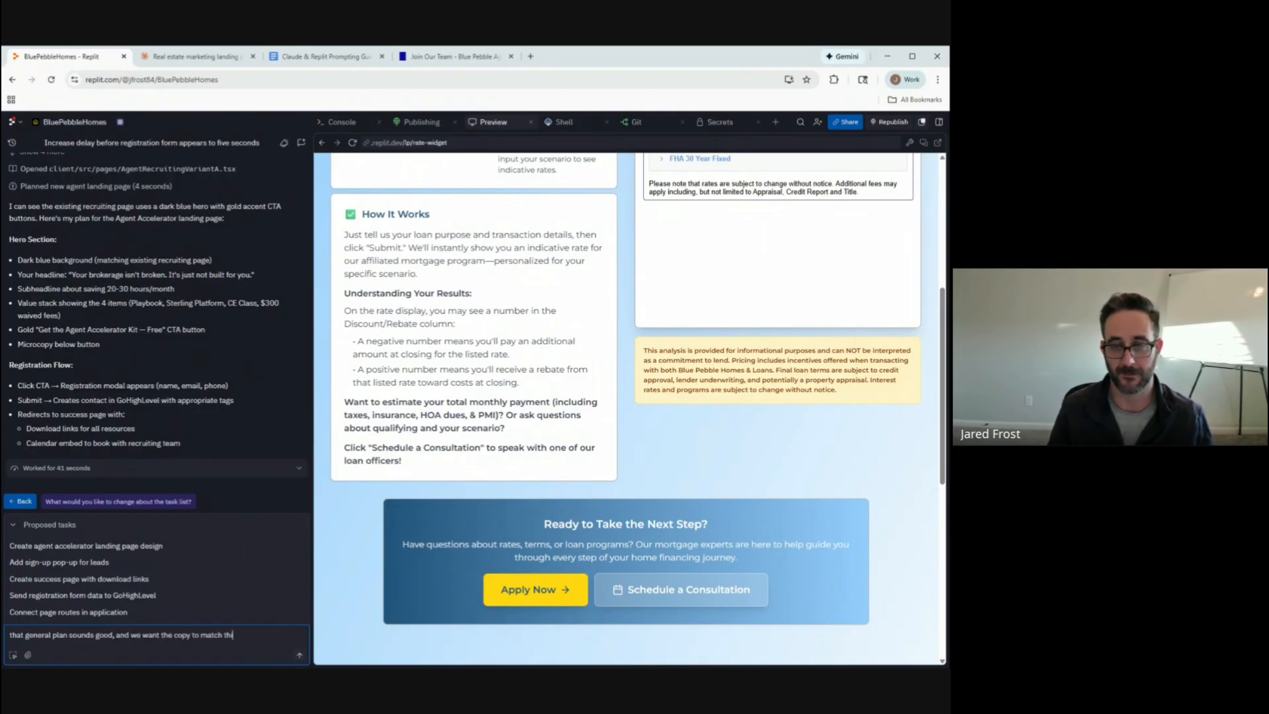
key(ctrl+v)
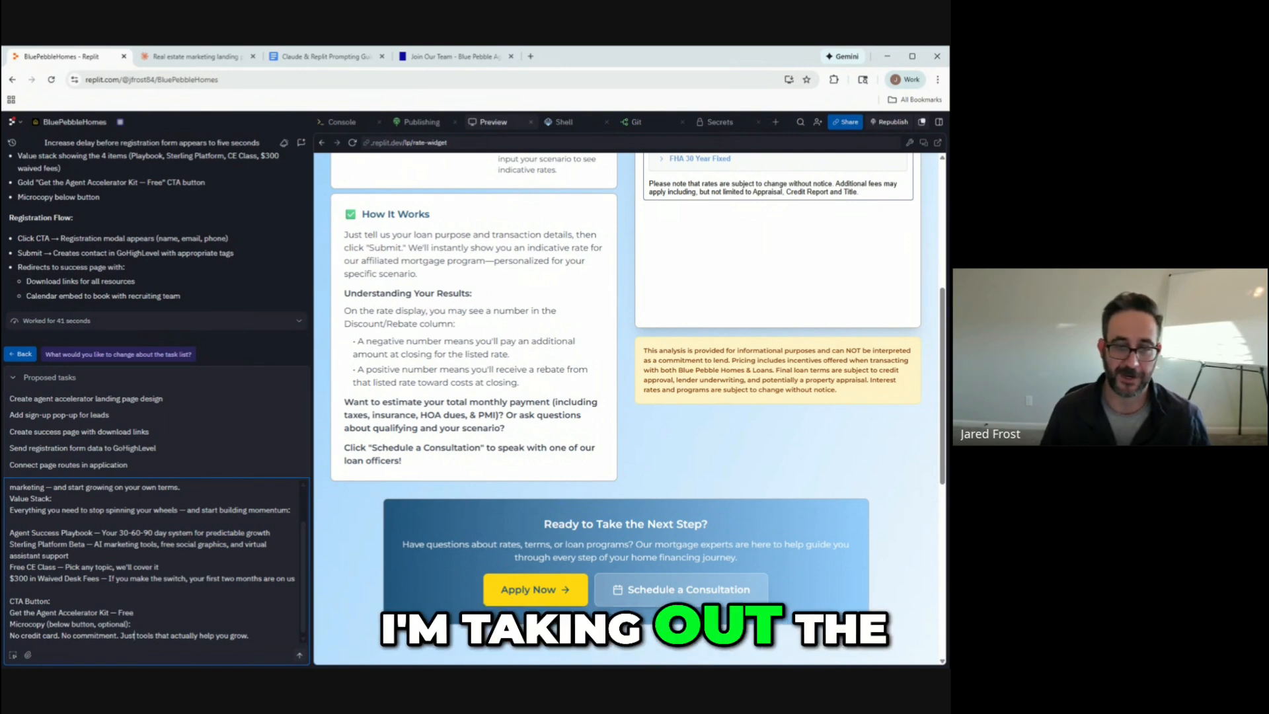
Remove "No credit card." from the microcopy in the pasted text and send the revision to the agent.
click(62, 636)
key(BackSpace)
key(BackSpace)
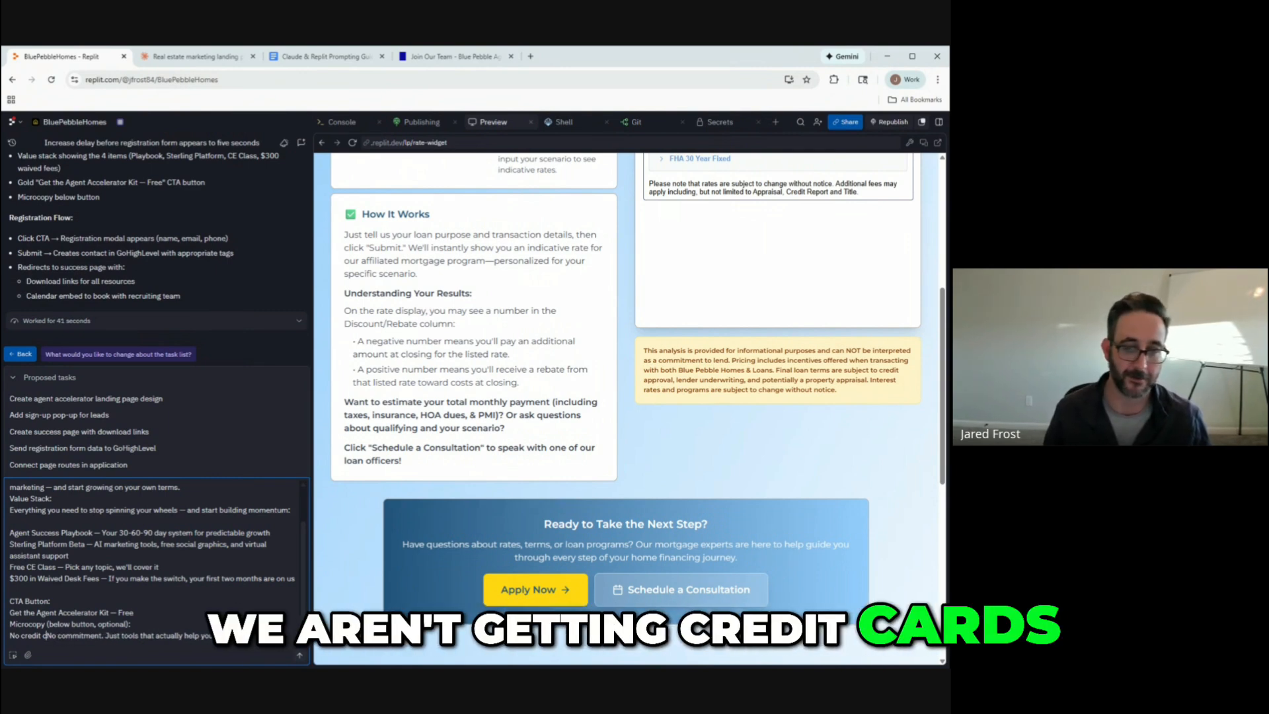
key(BackSpace)
key(BackSpace)
key(BackSpace)
key(BackSpace)
key(BackSpace)
key(BackSpace)
key(BackSpace)
key(BackSpace)
key(BackSpace)
key(BackSpace)
key(BackSpace)
key(BackSpace)
key(BackSpace)
key(BackSpace)
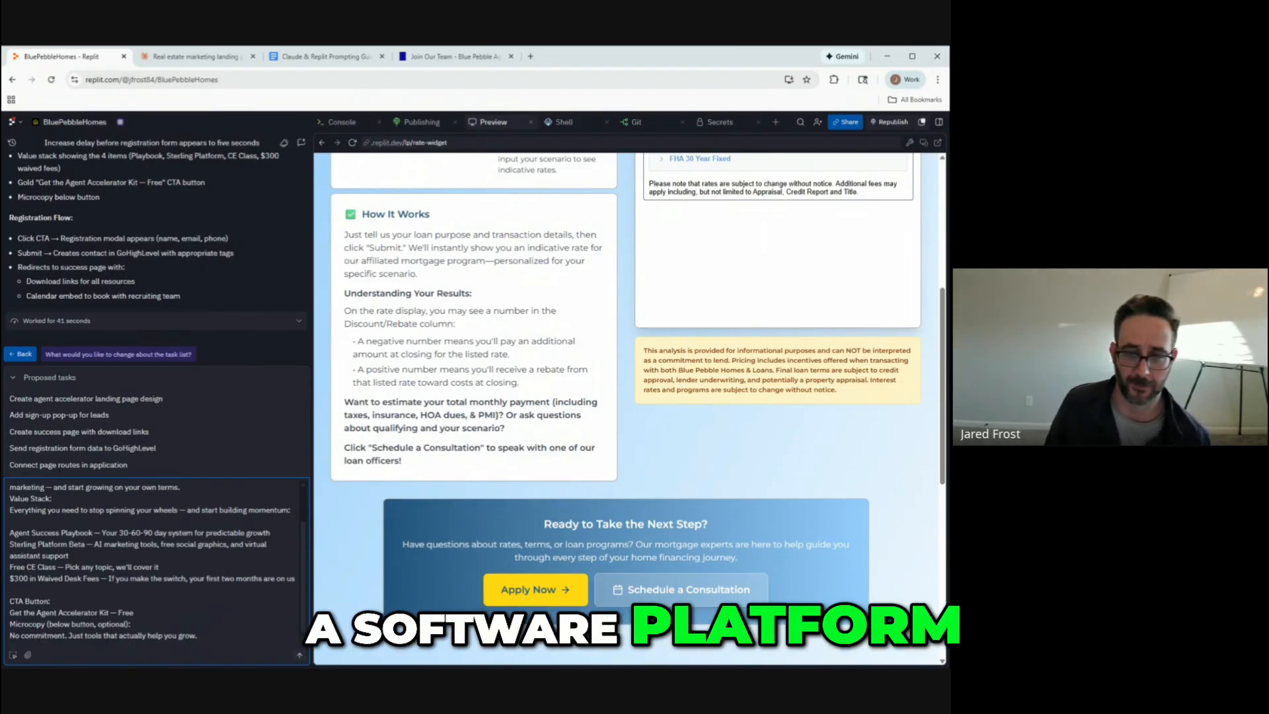
key(Return)
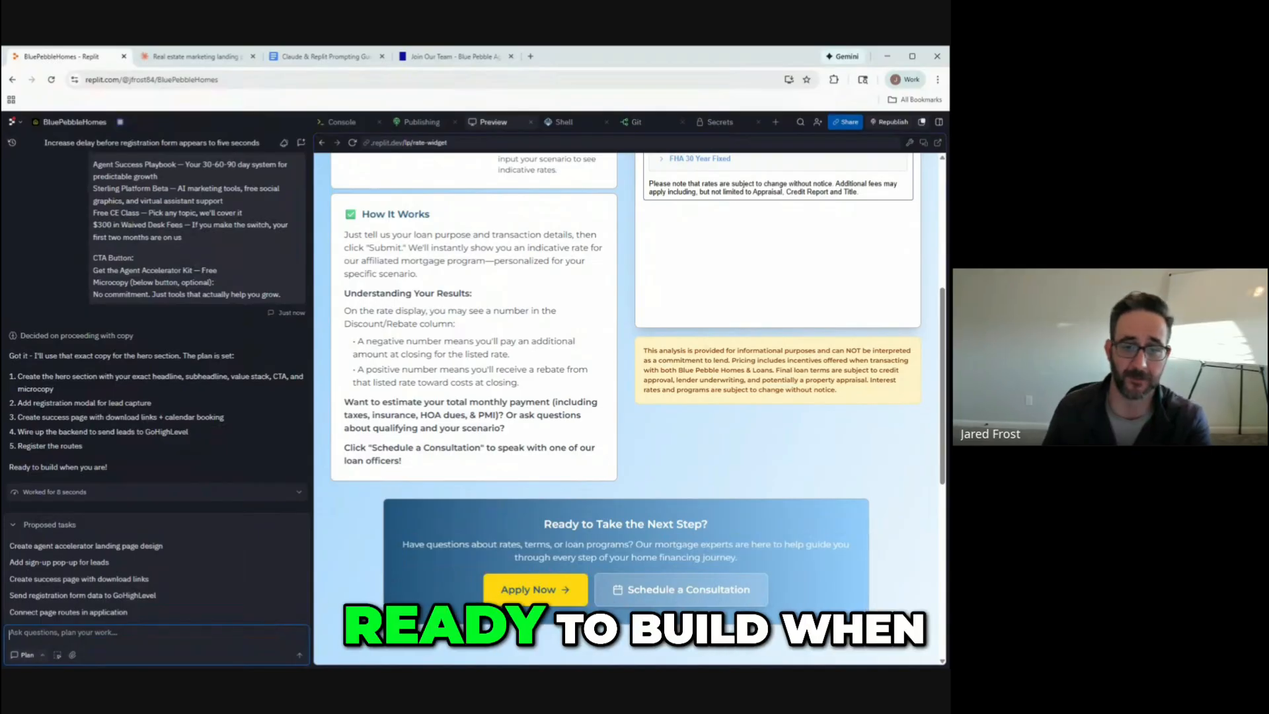
Switch the agent from Plan to Build mode and send "let's do it!" to start building.
click(33, 655)
click(64, 613)
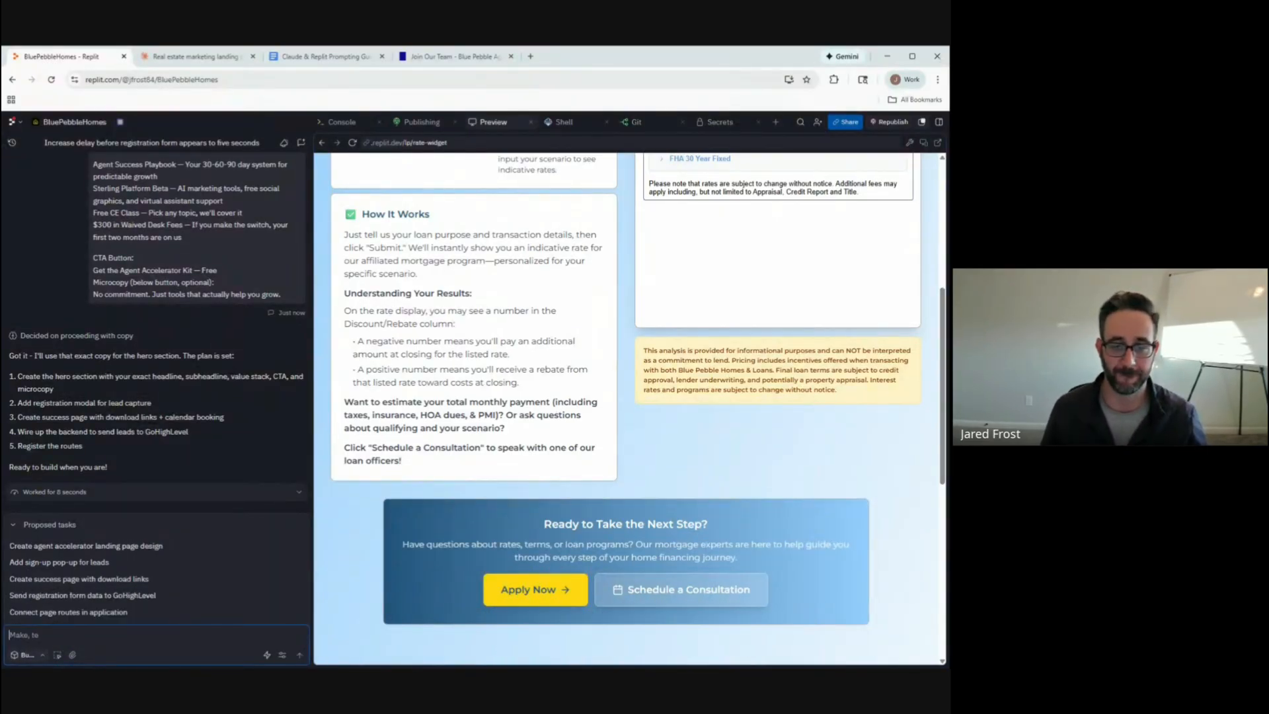
text(let)
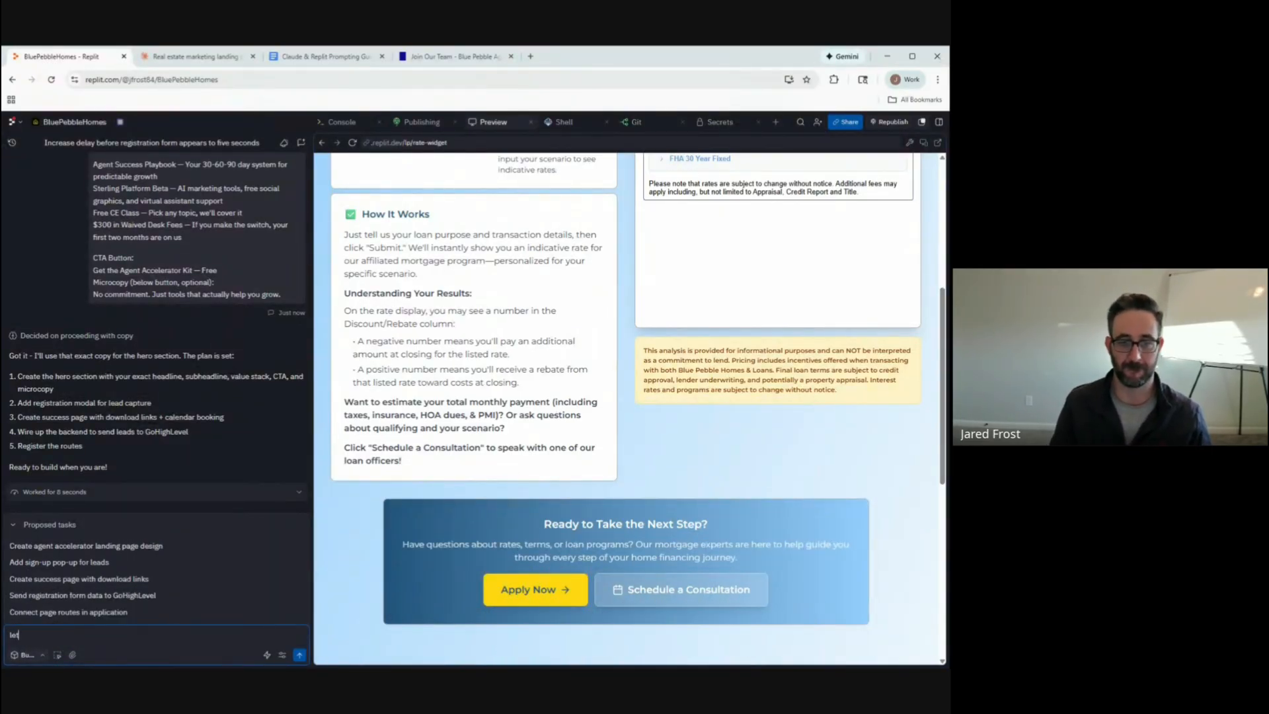
text('s do it!)
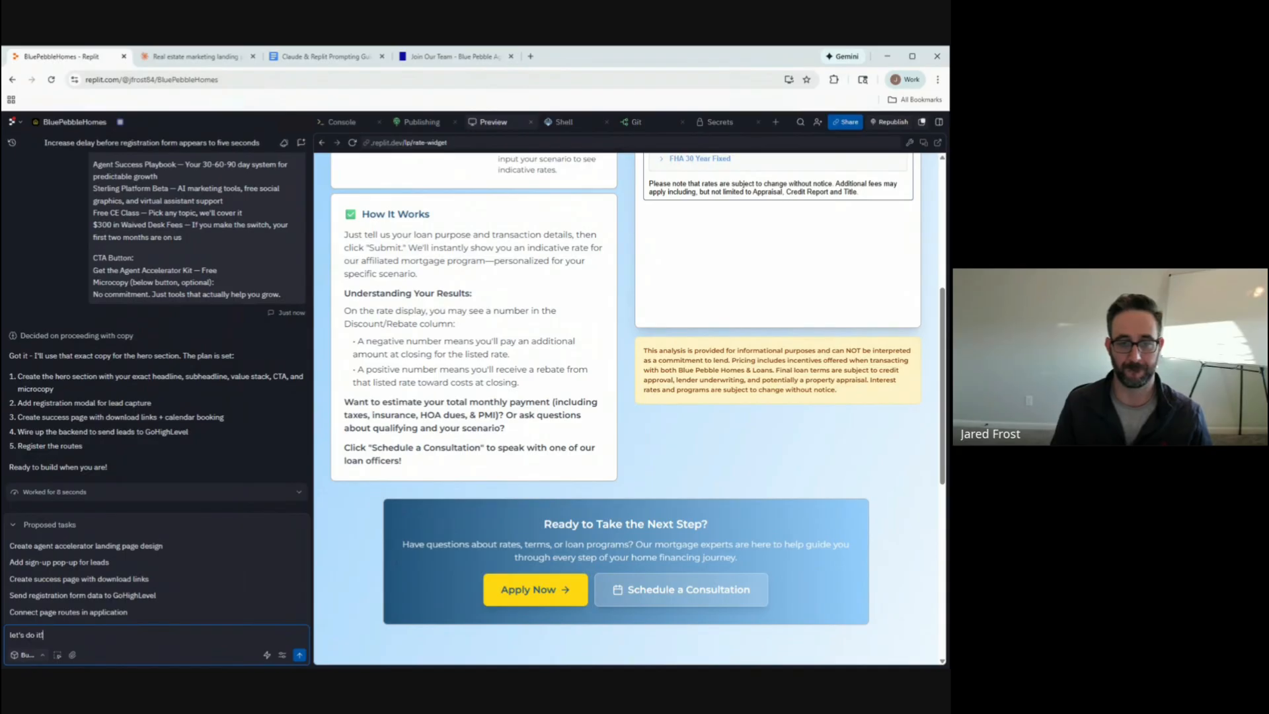
key(Return)
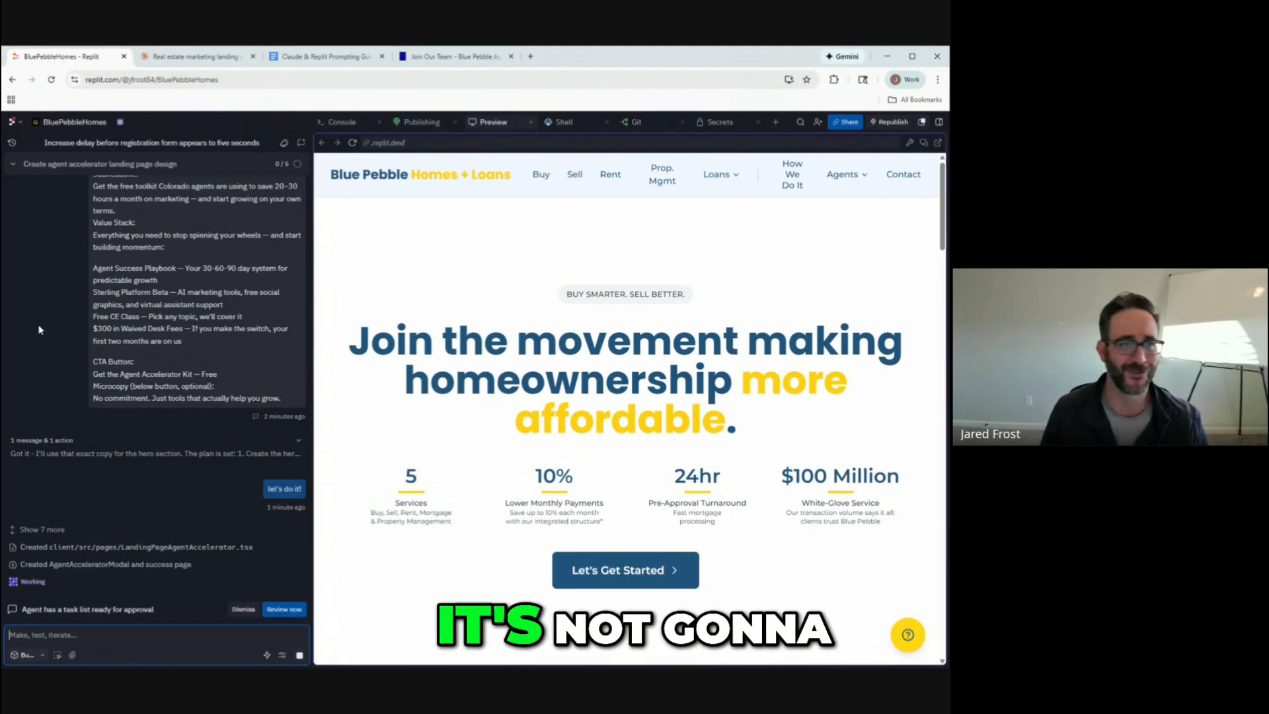
In the Claude landing page chat, start a reply with "Great! We've got replit working on the hero section right now!".
click(192, 56)
click(225, 585)
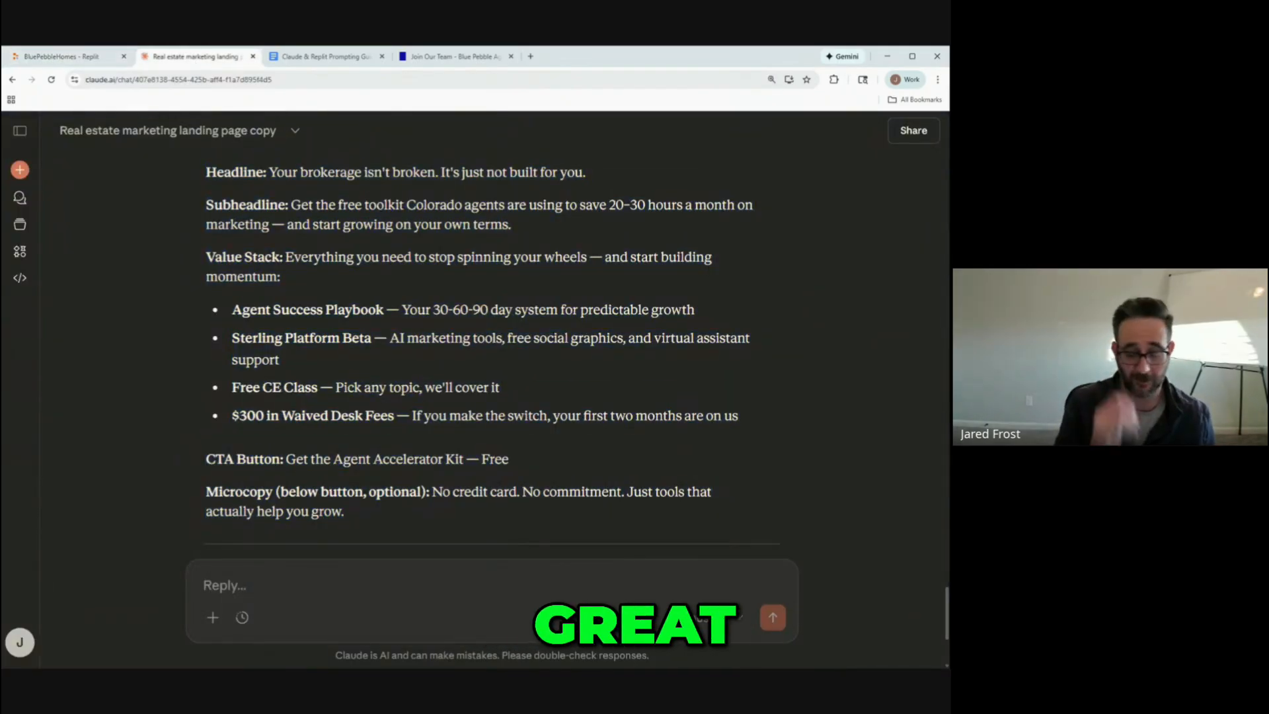
text(Great!@)
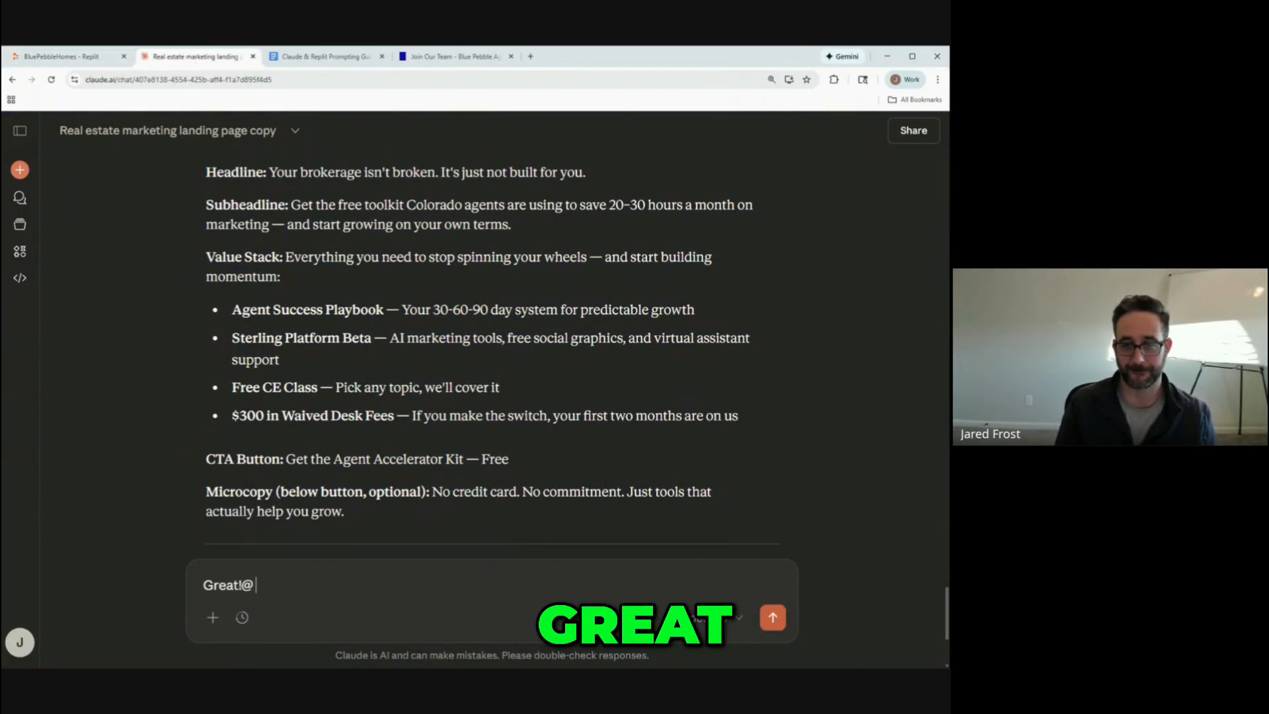
key(BackSpace)
text( We've)
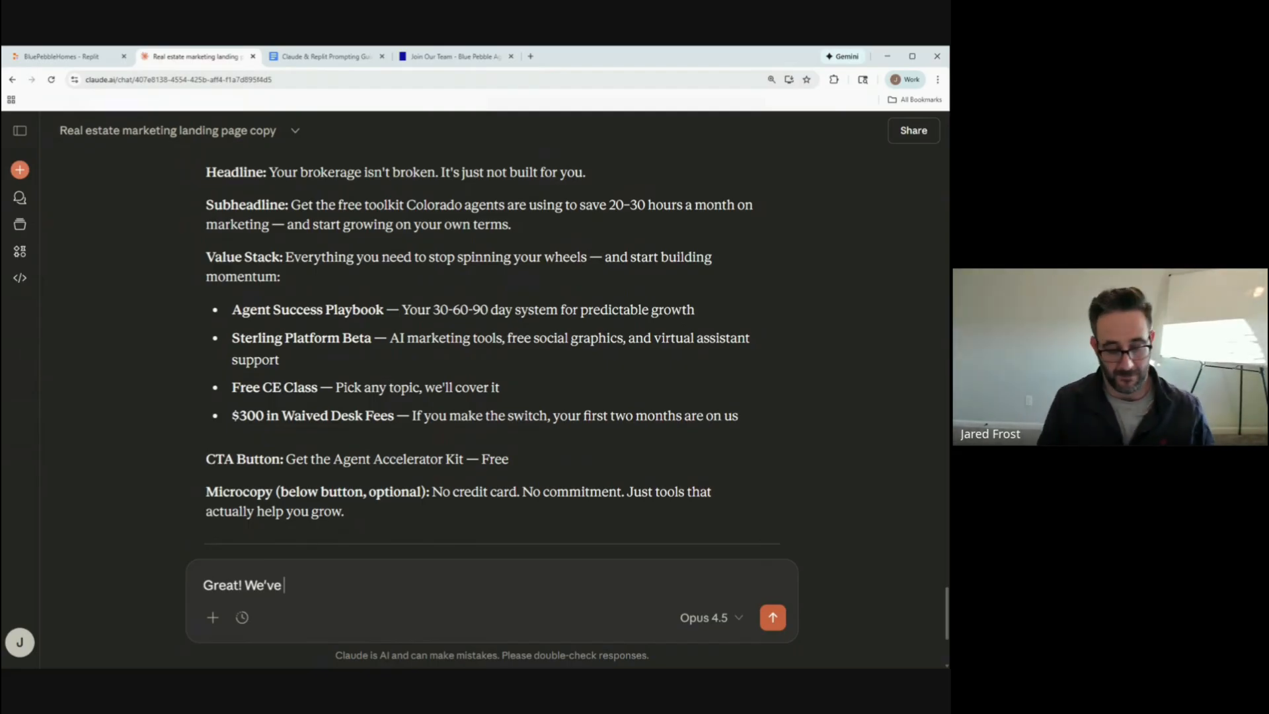
text(replit working on th)
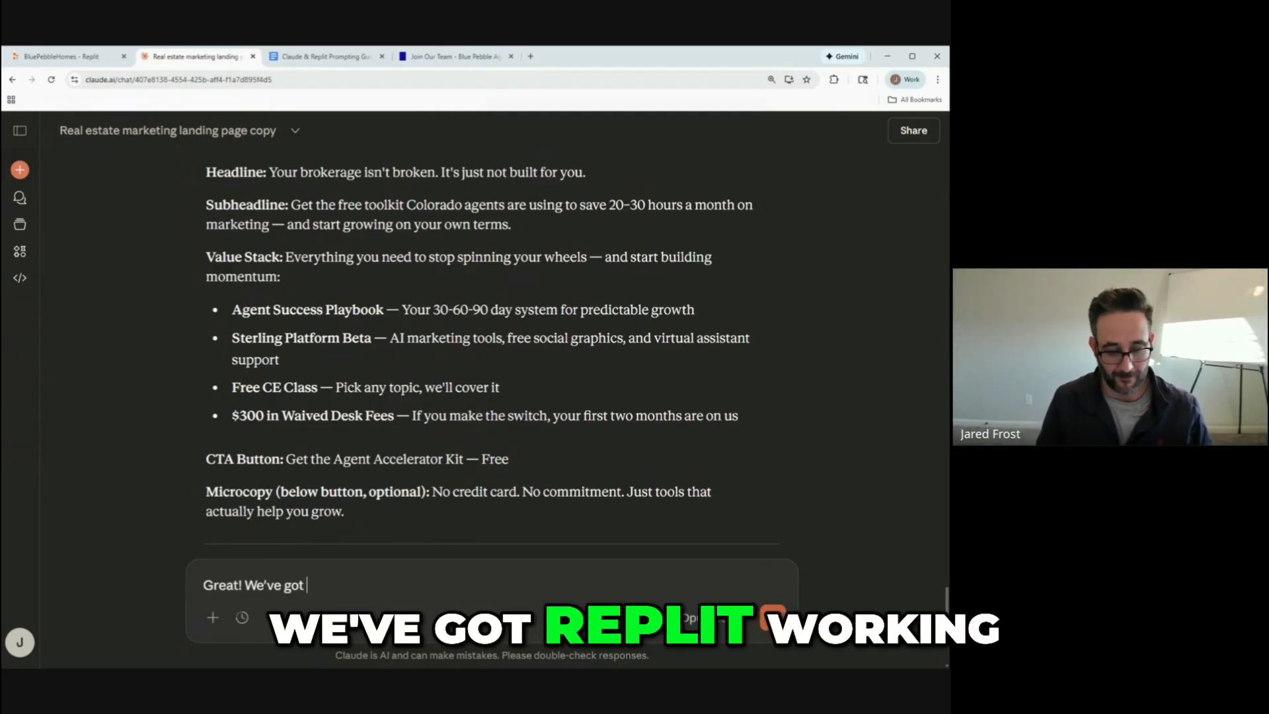
text(e h)
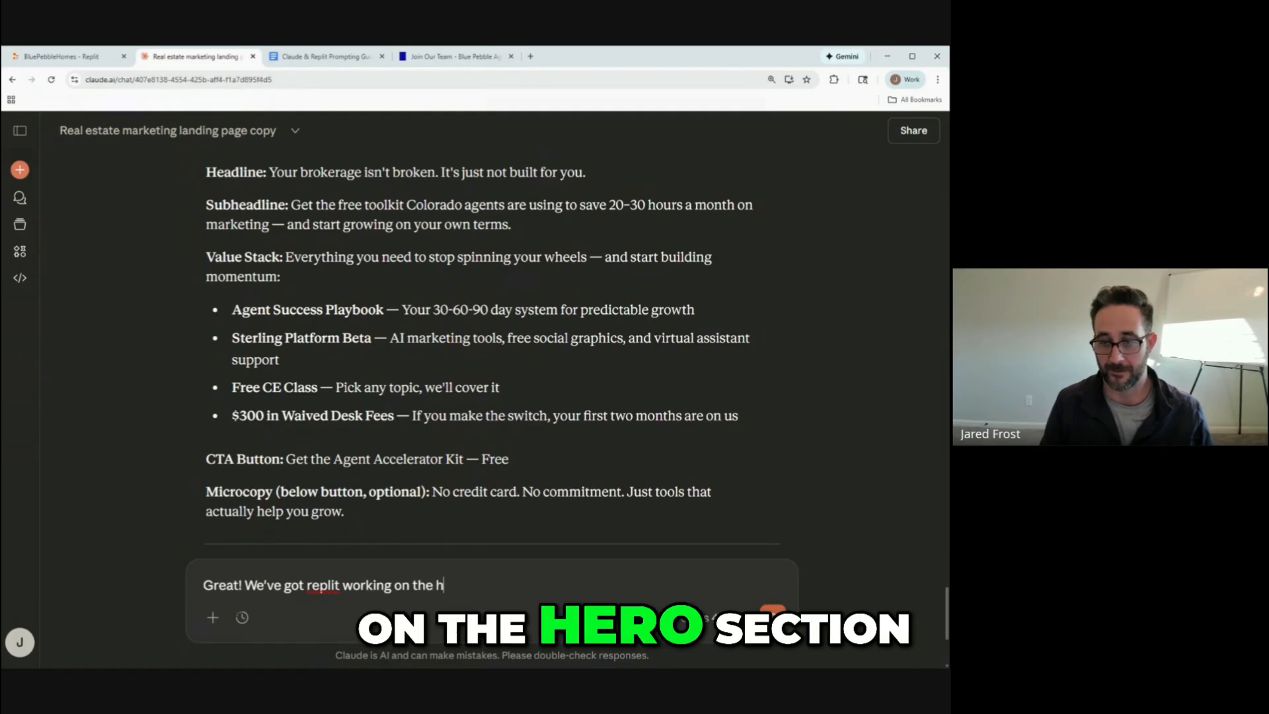
text(ero seciotn right now!)
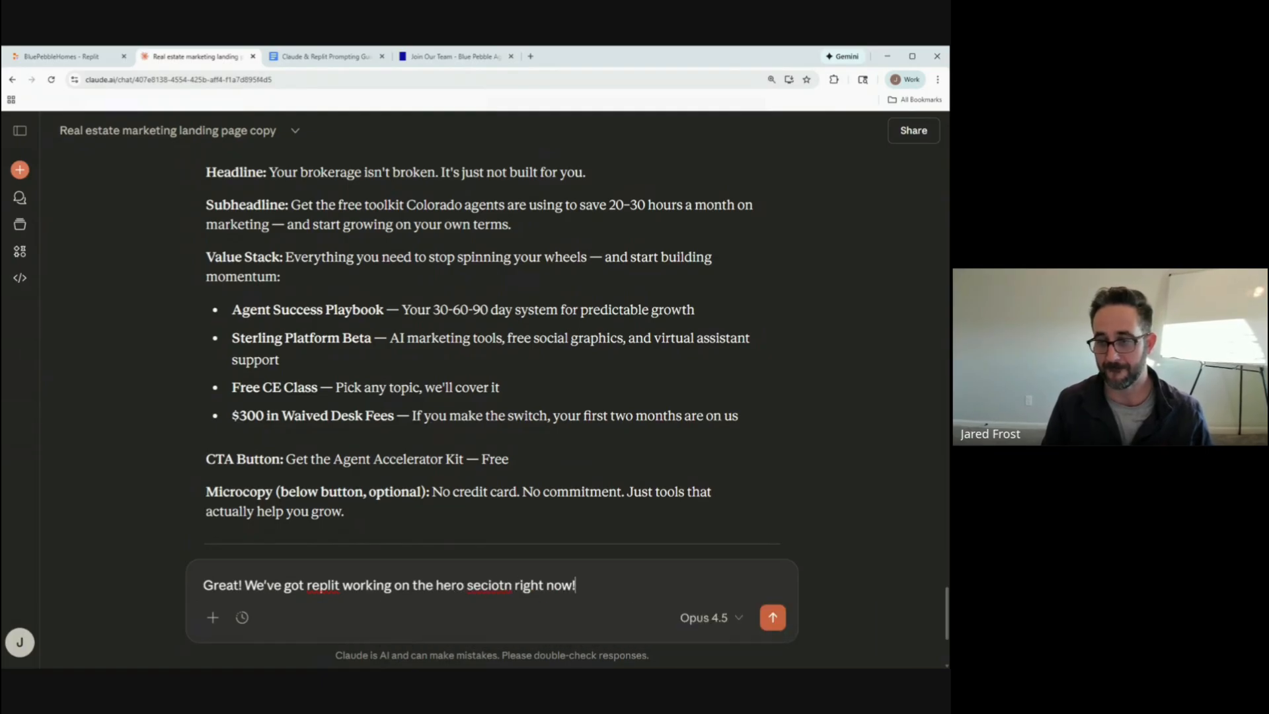
Add to the reply "i only want one more section to this landing page... we just want to be simple and powerful".
text( i only wan)
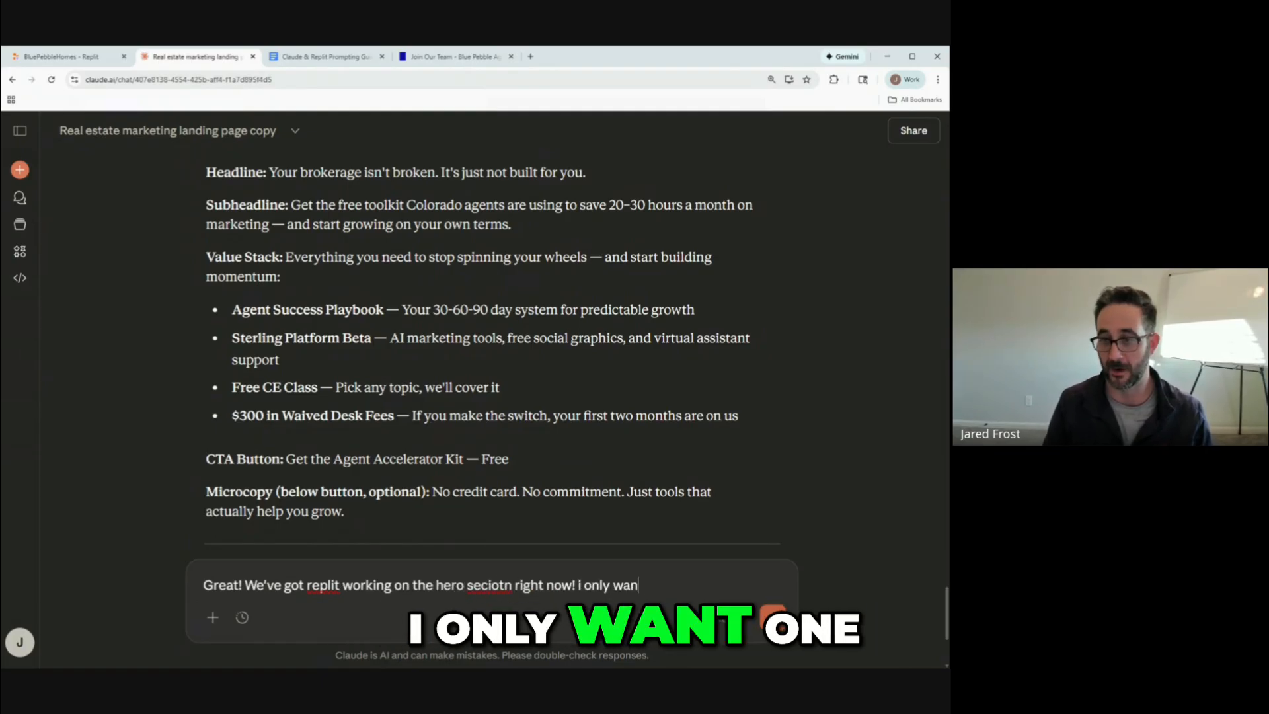
text(t one more section to t)
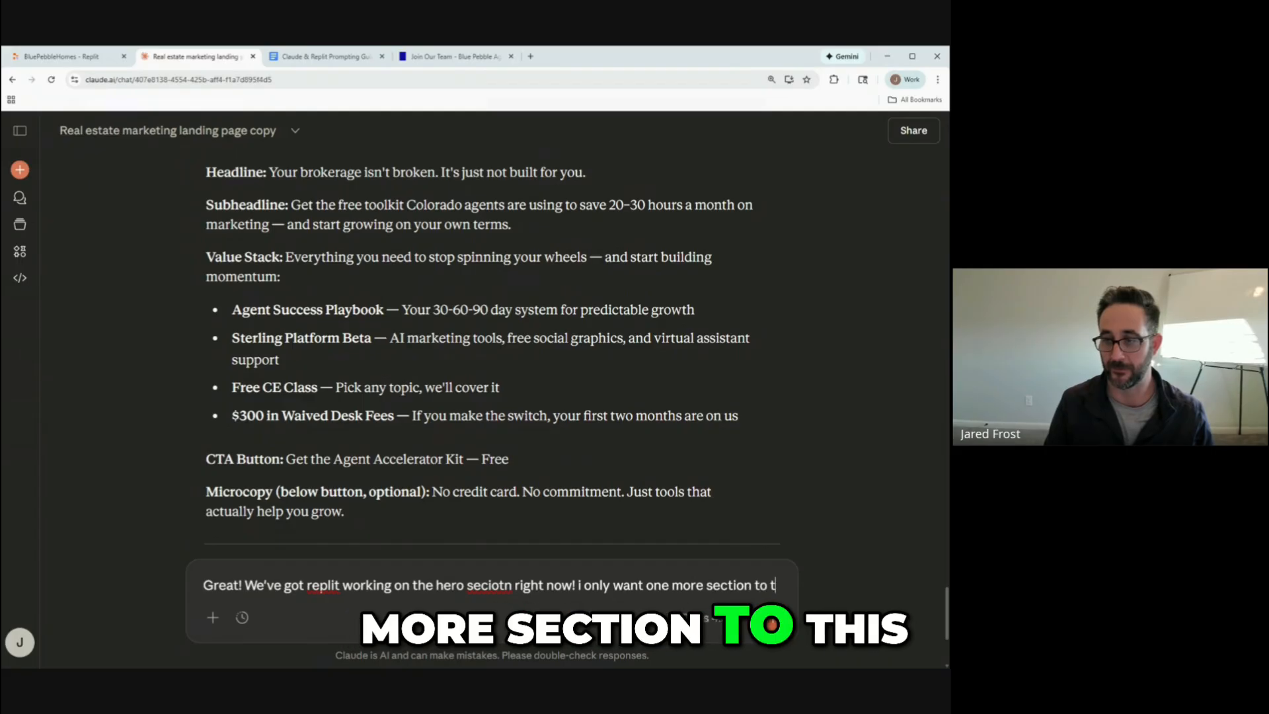
text(his landing page... w)
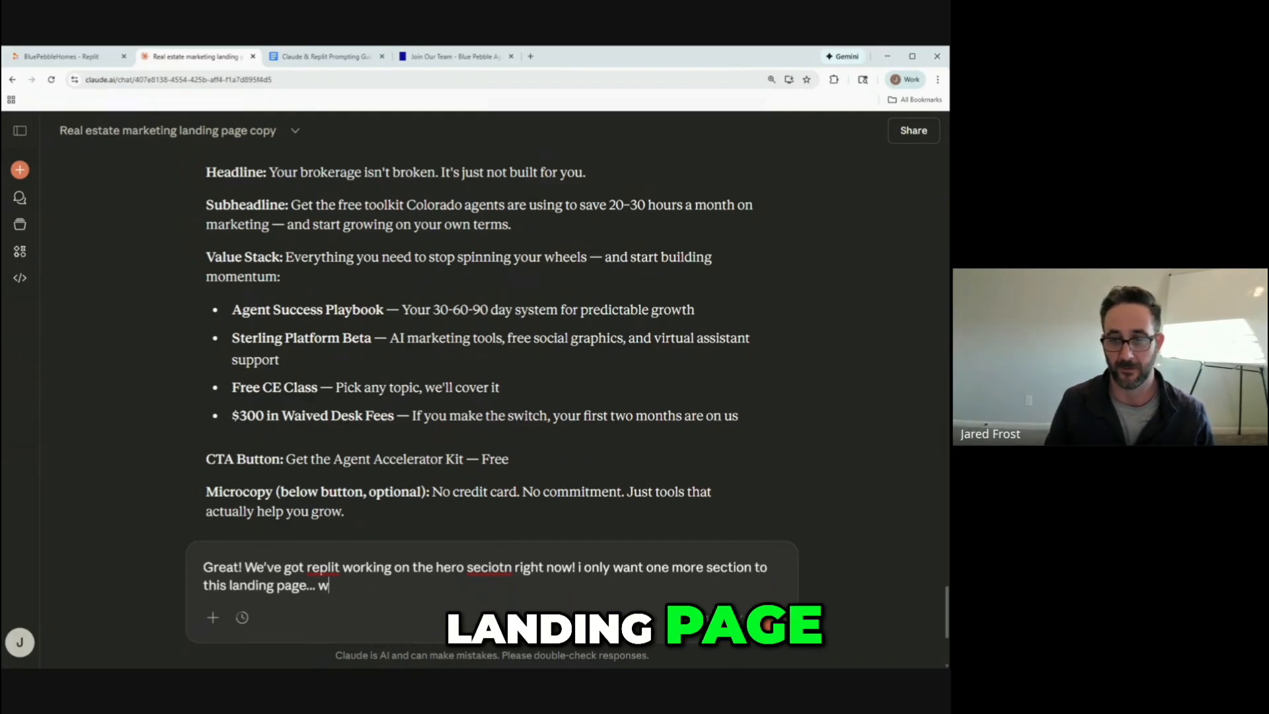
text(e don)
key(BackSpace)
key(BackSpace)
key(BackSpace)
key(BackSpace)
key(BackSpace)
key(BackSpace)
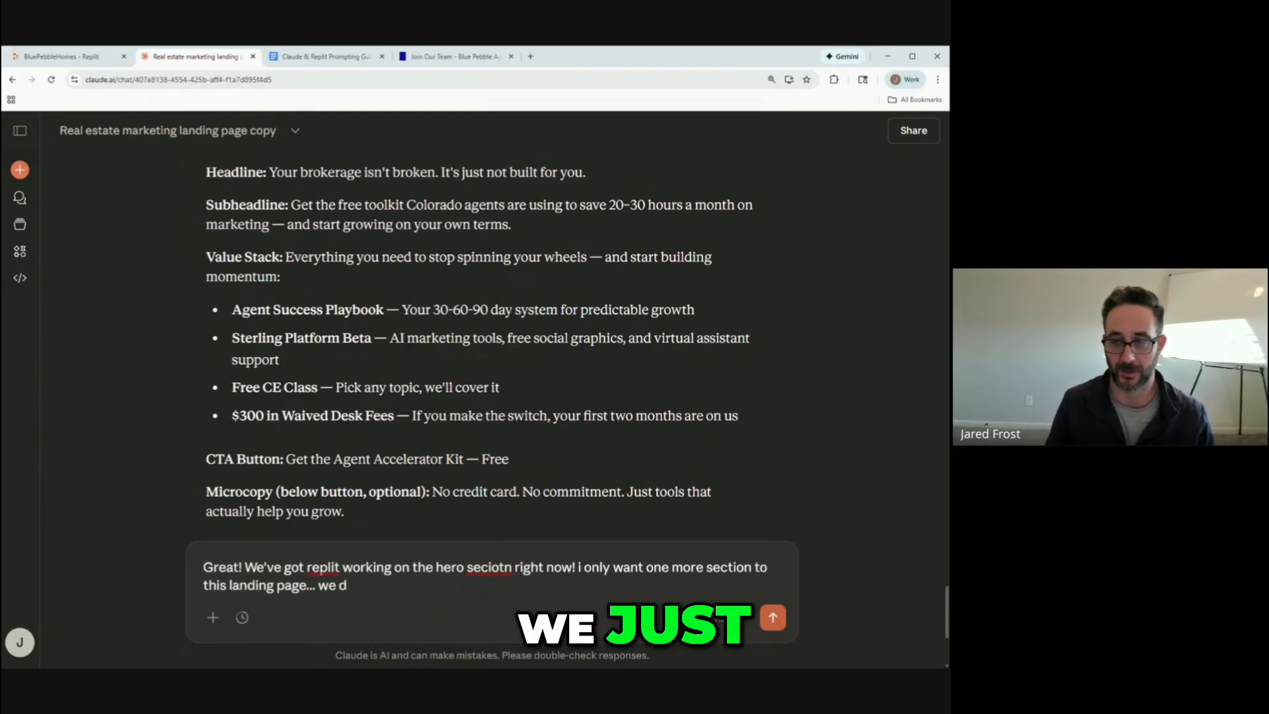
text(just want to )
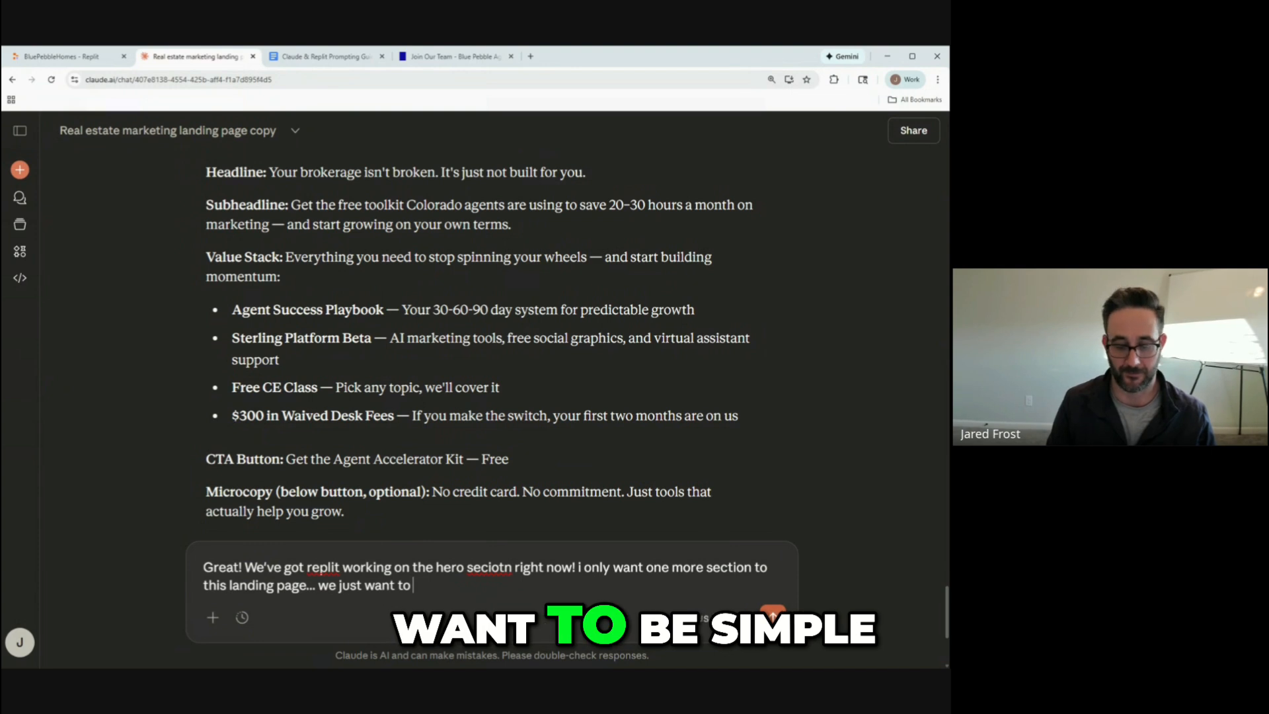
text(be simple and powertf)
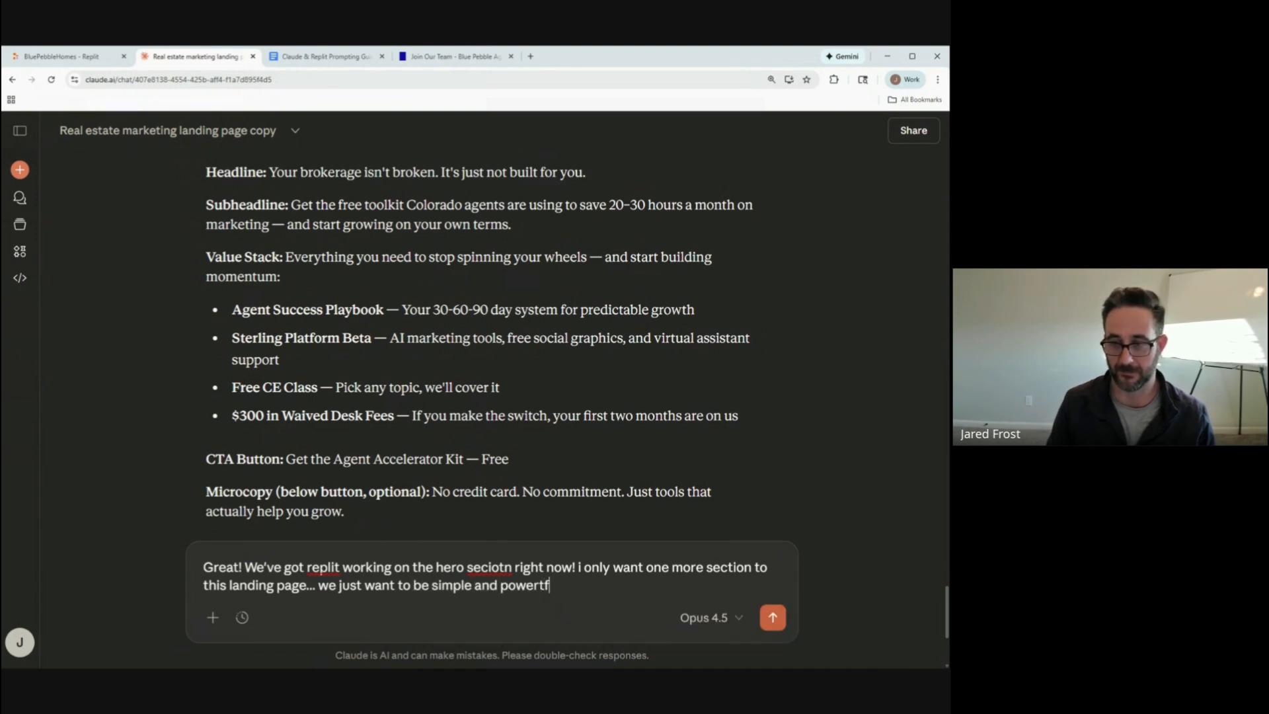
key(BackSpace)
key(BackSpace)
Ask in the reply for suggestions for the next (last) section, based on all the landing page context given.
text(ful. What are you)
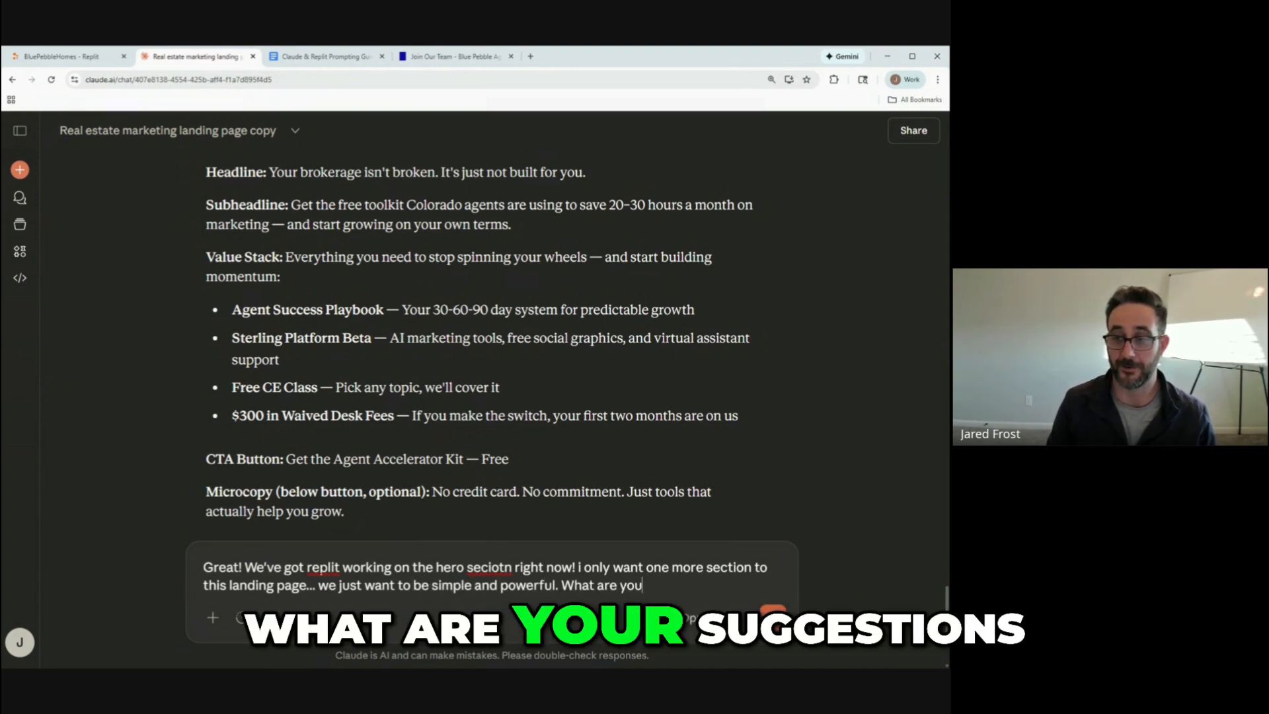
text(r suggsti)
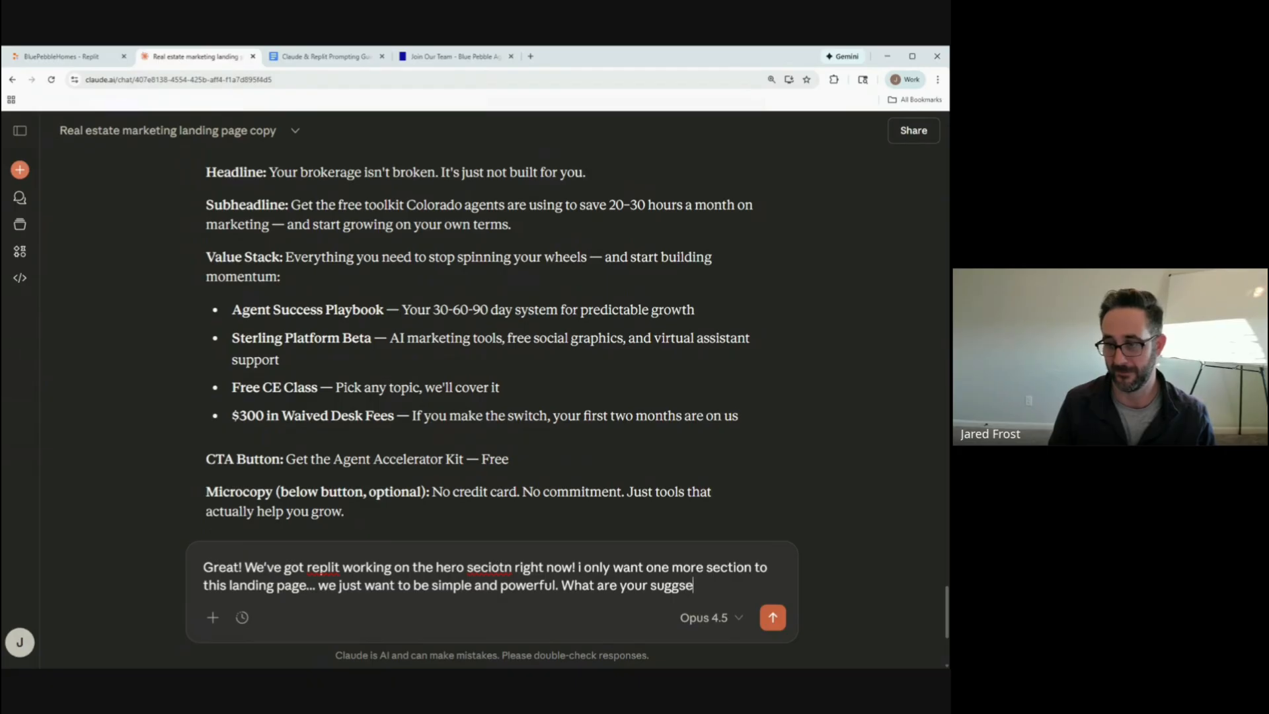
text(ons for hte next)
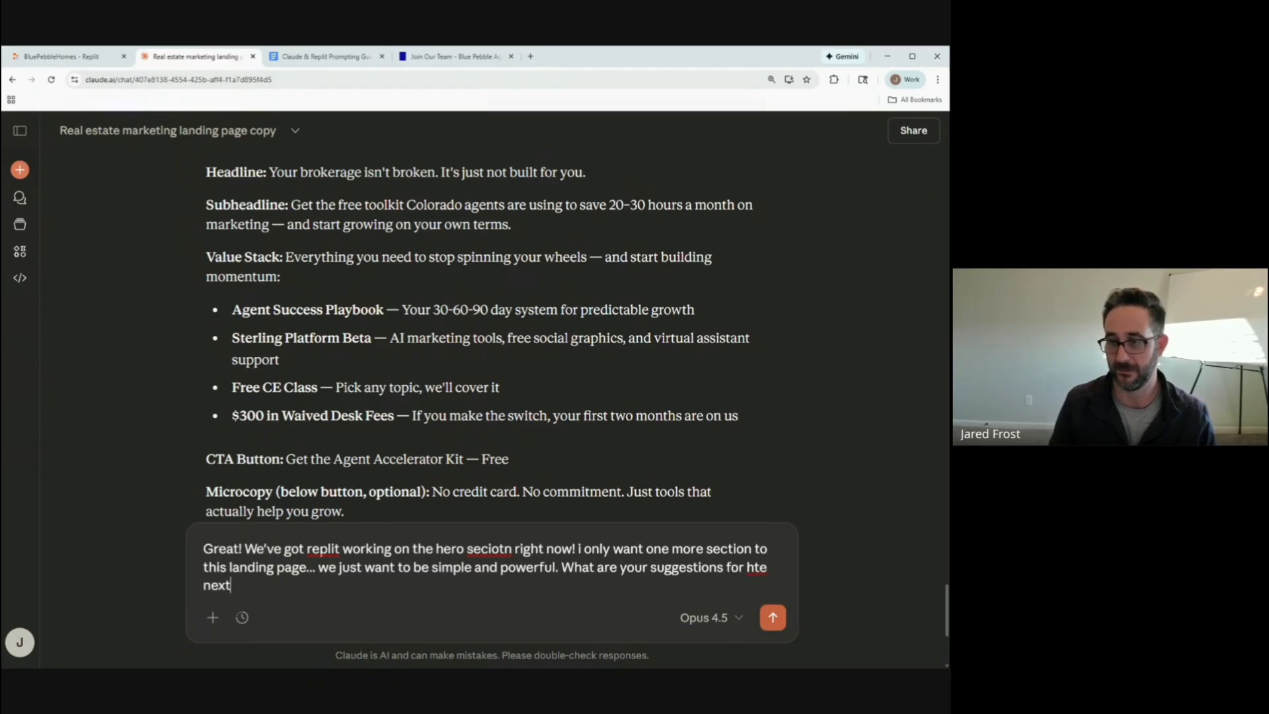
text( (last)
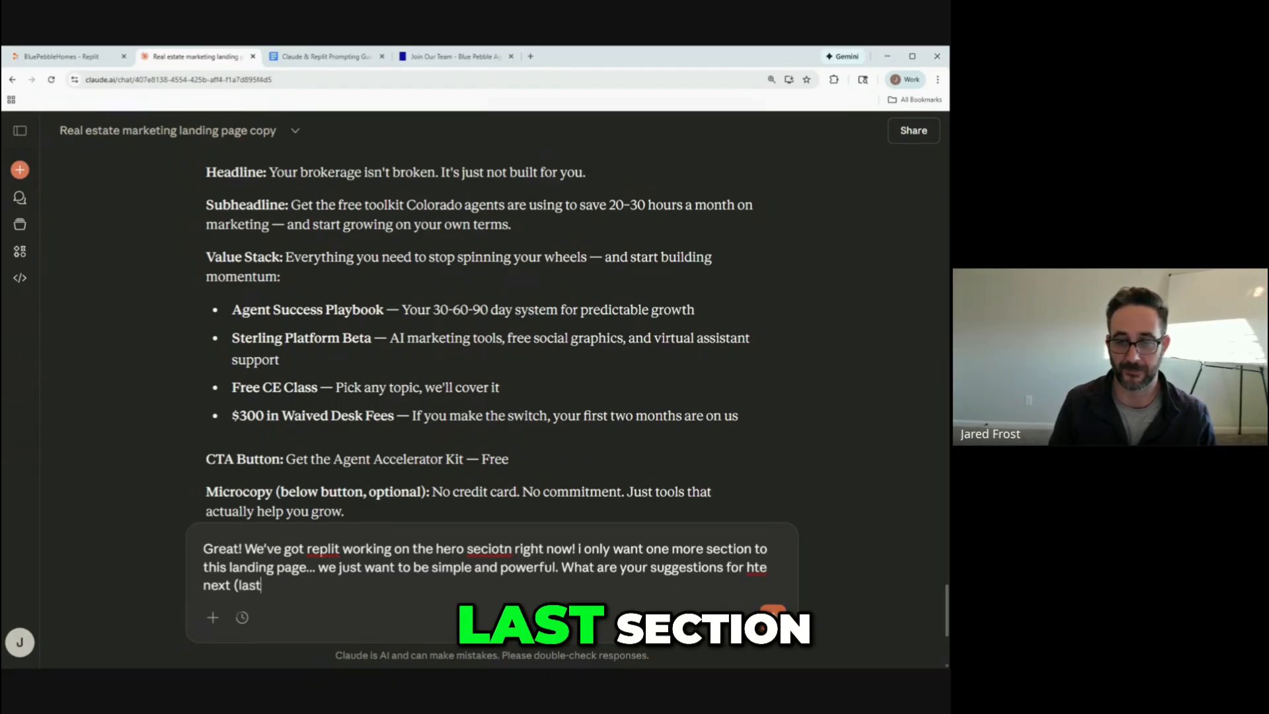
text() section bas)
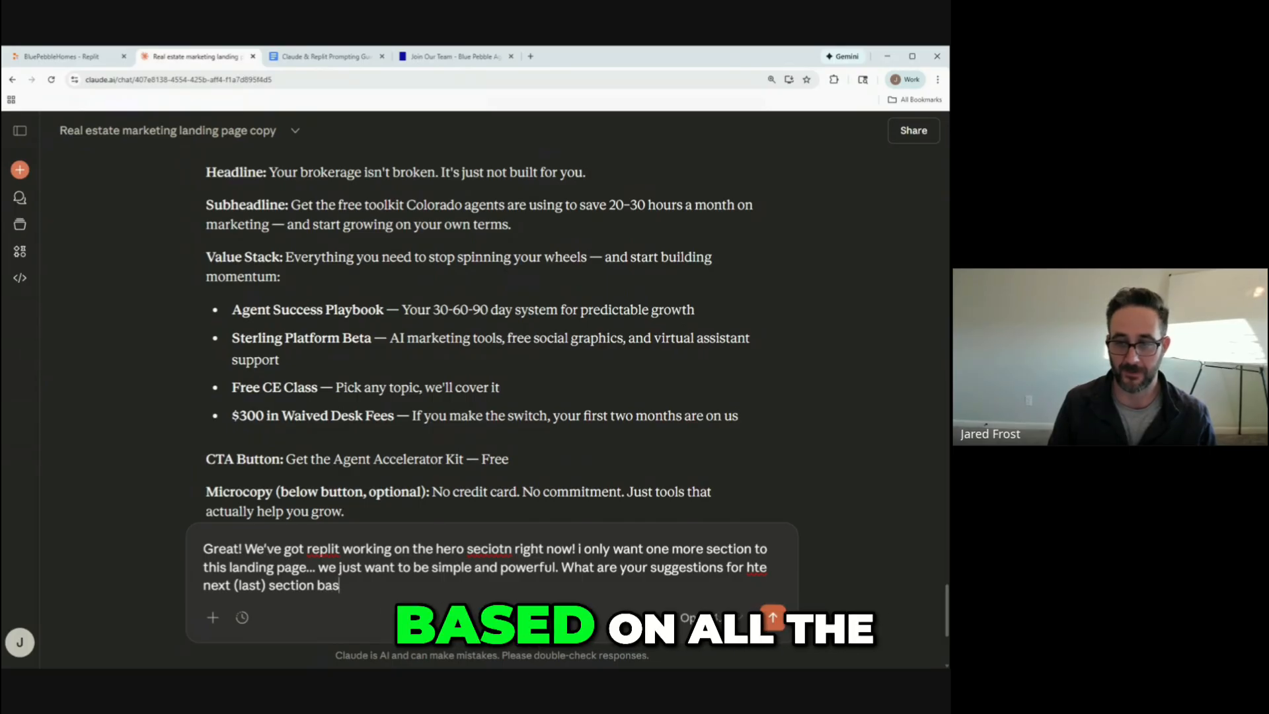
text(ed on all the context)
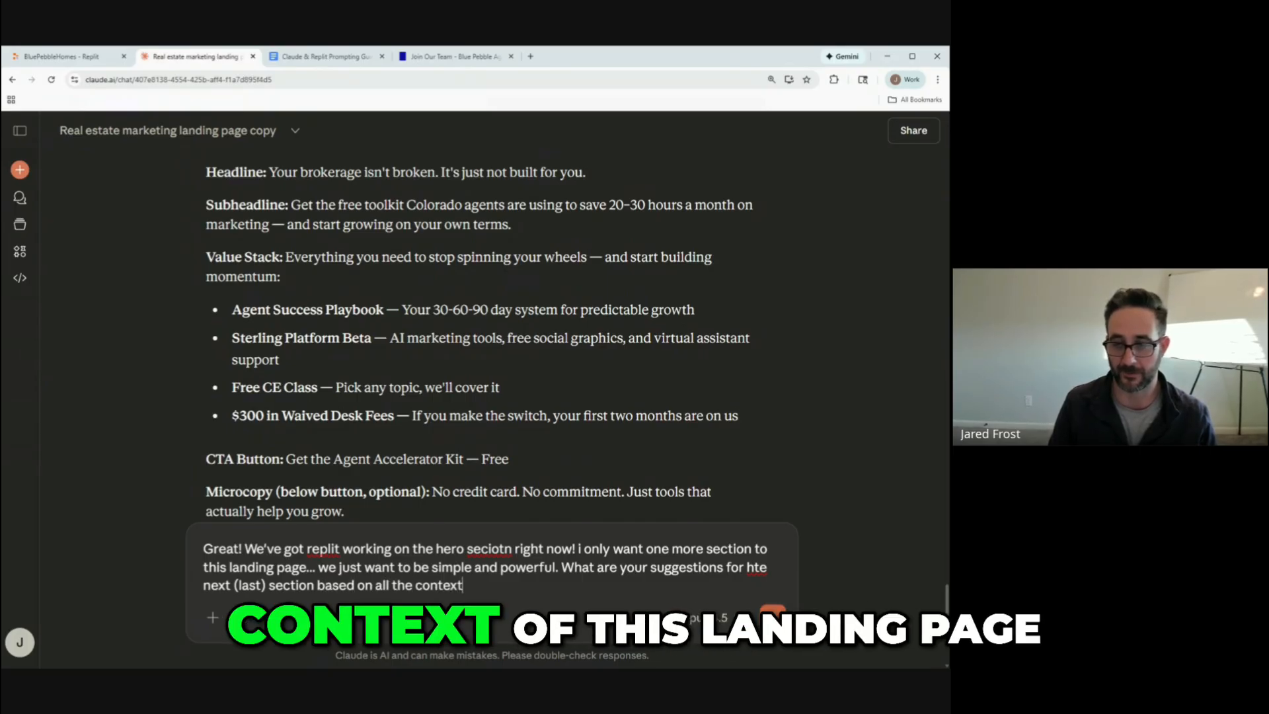
text( of this landing page that )
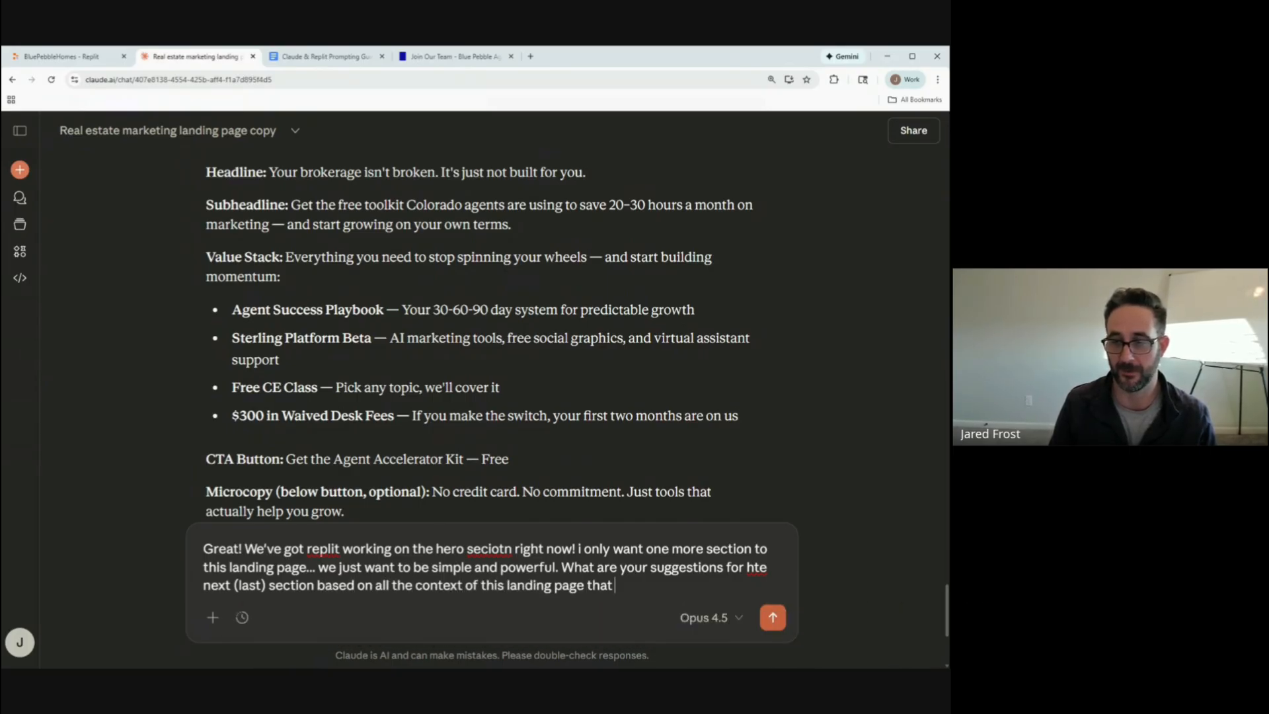
text(i gave you and alsos)
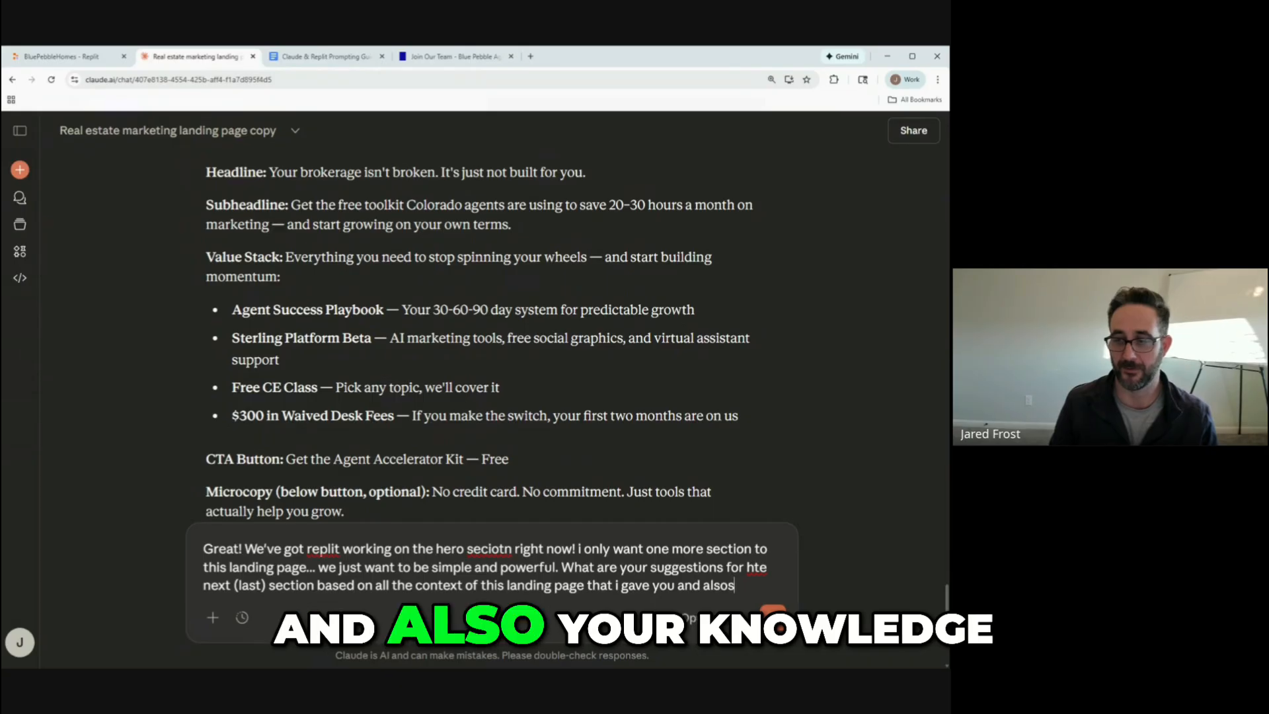
Complete the question with "your knowledge of what would convert the highest for our ICP based on thier existing problems?" and send it.
text( knowle)
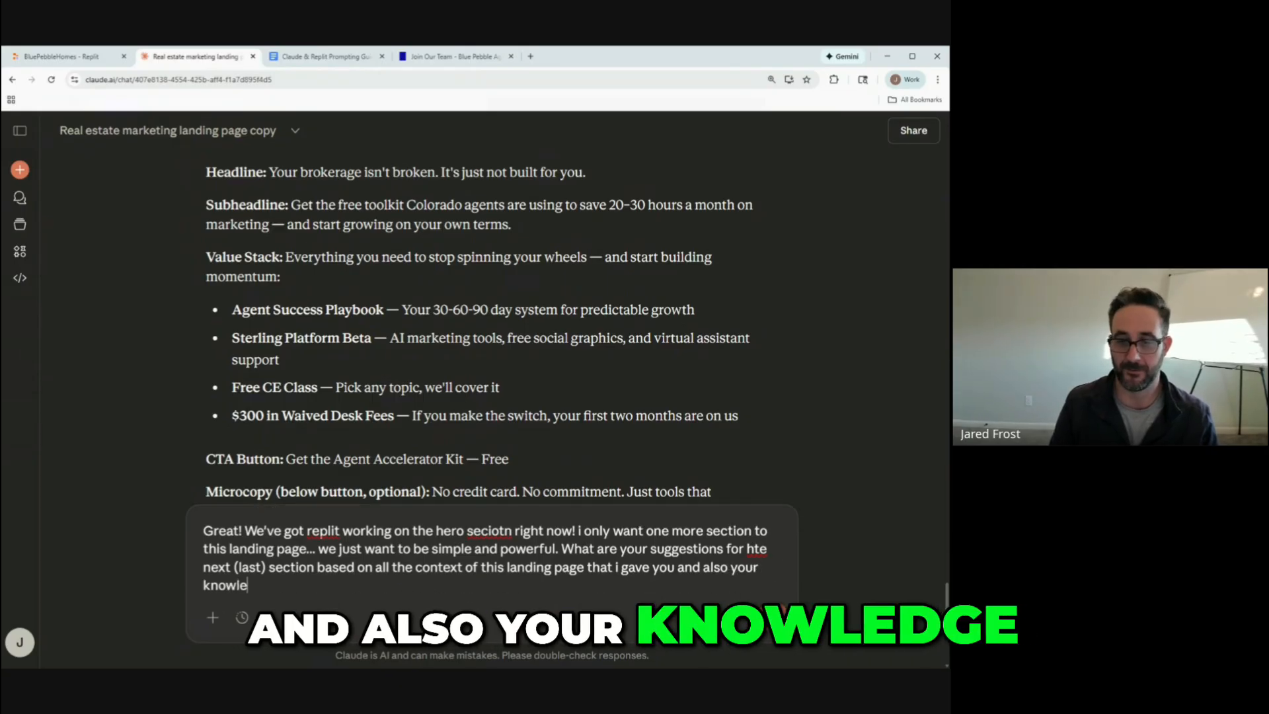
text(dsge of what would convert hte)
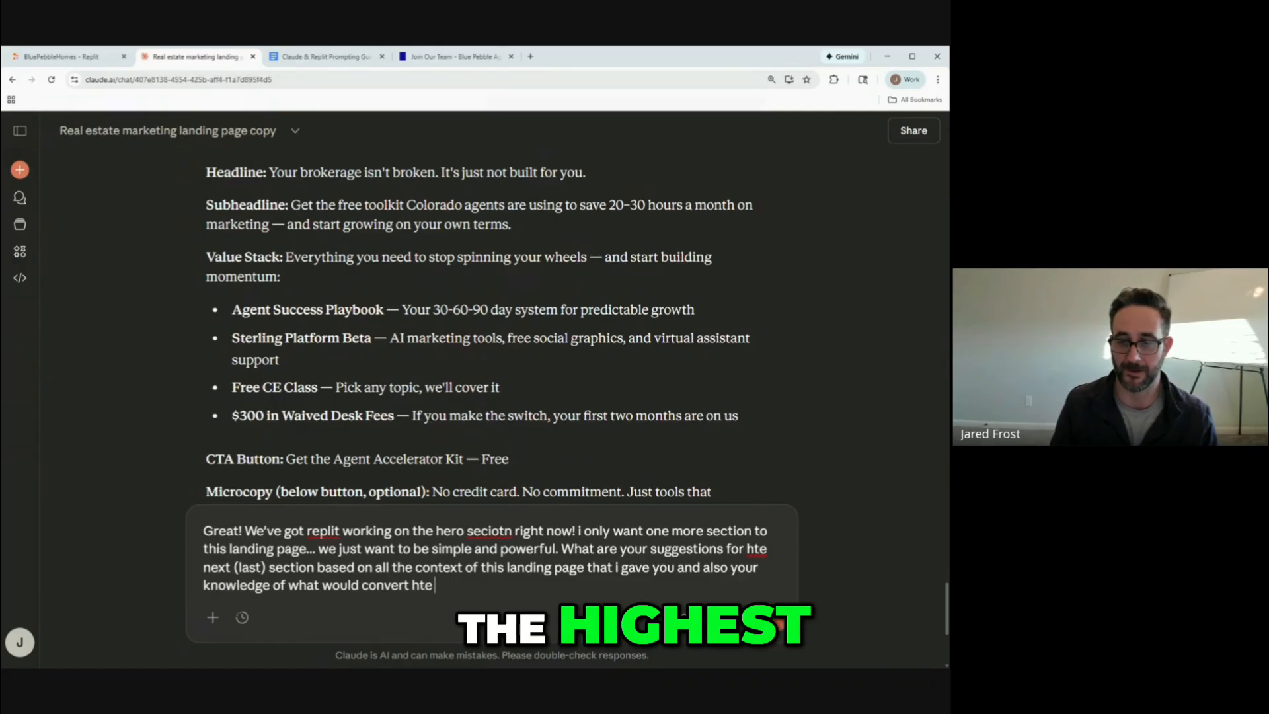
key(BackSpace)
key(BackSpace)
key(BackSpace)
key(BackSpace)
text(the highest for our ICP ba)
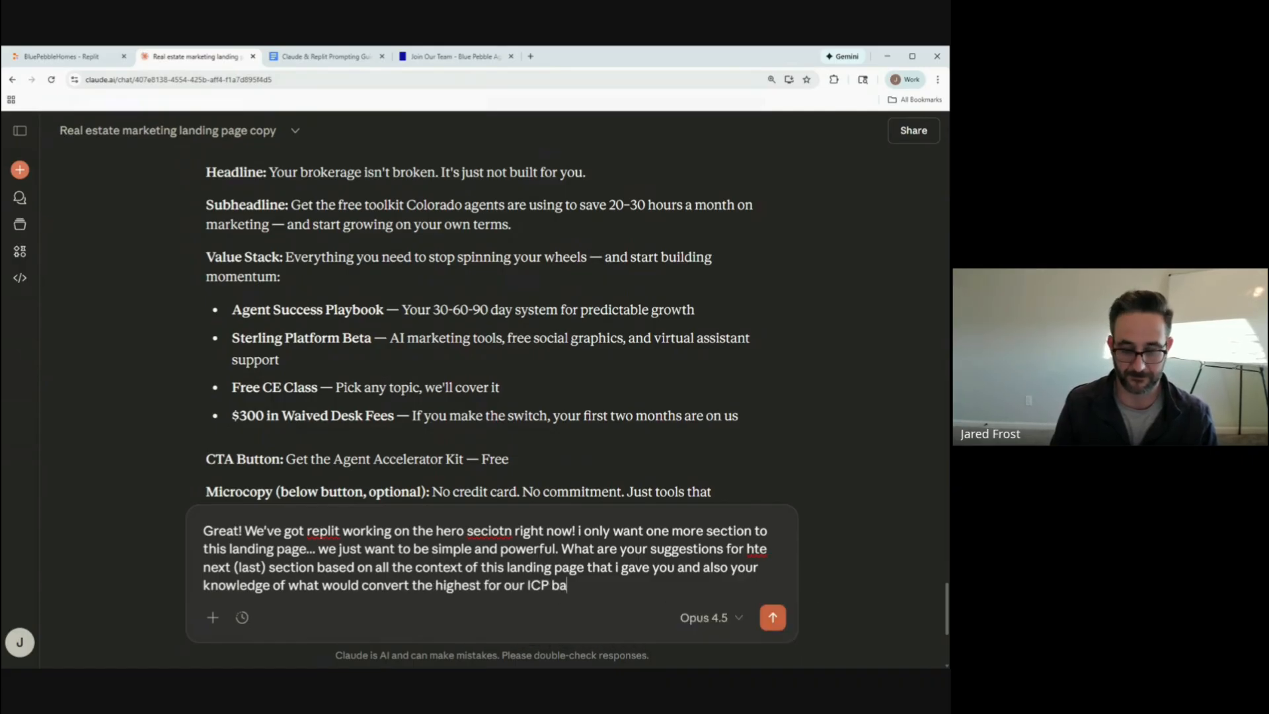
text(sed on thier exi)
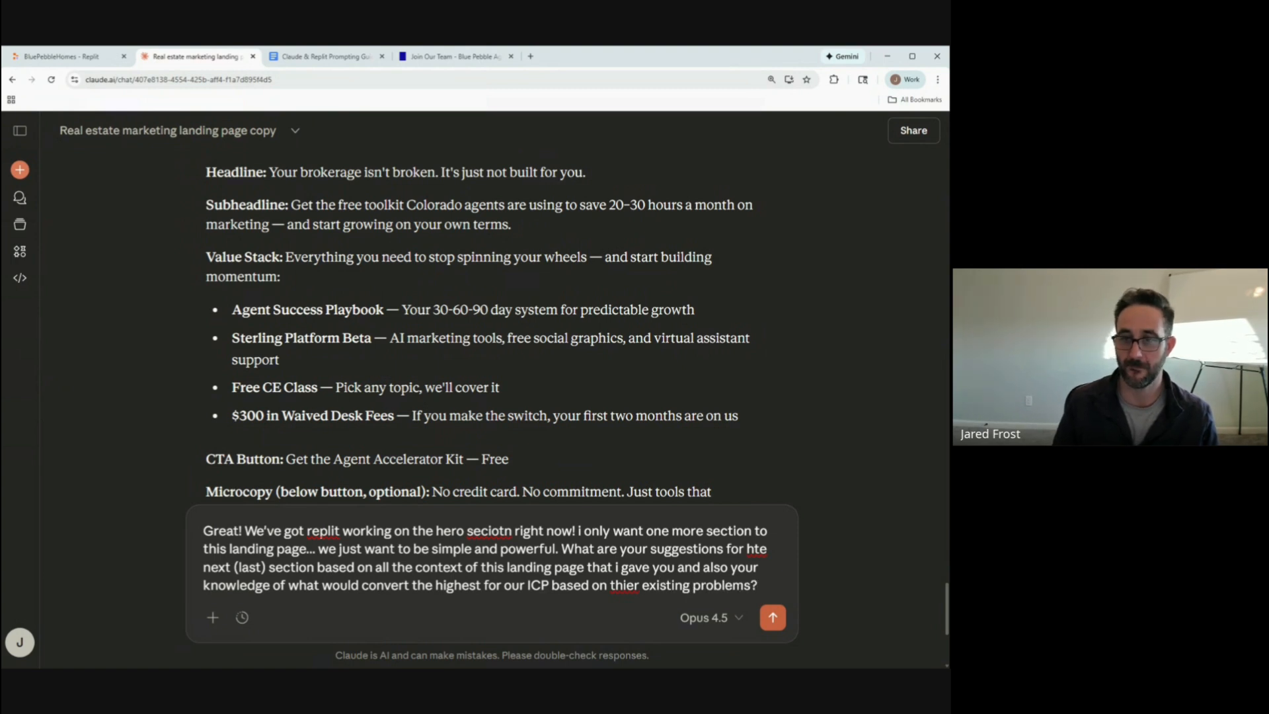
text(sting problems?)
key(Return)
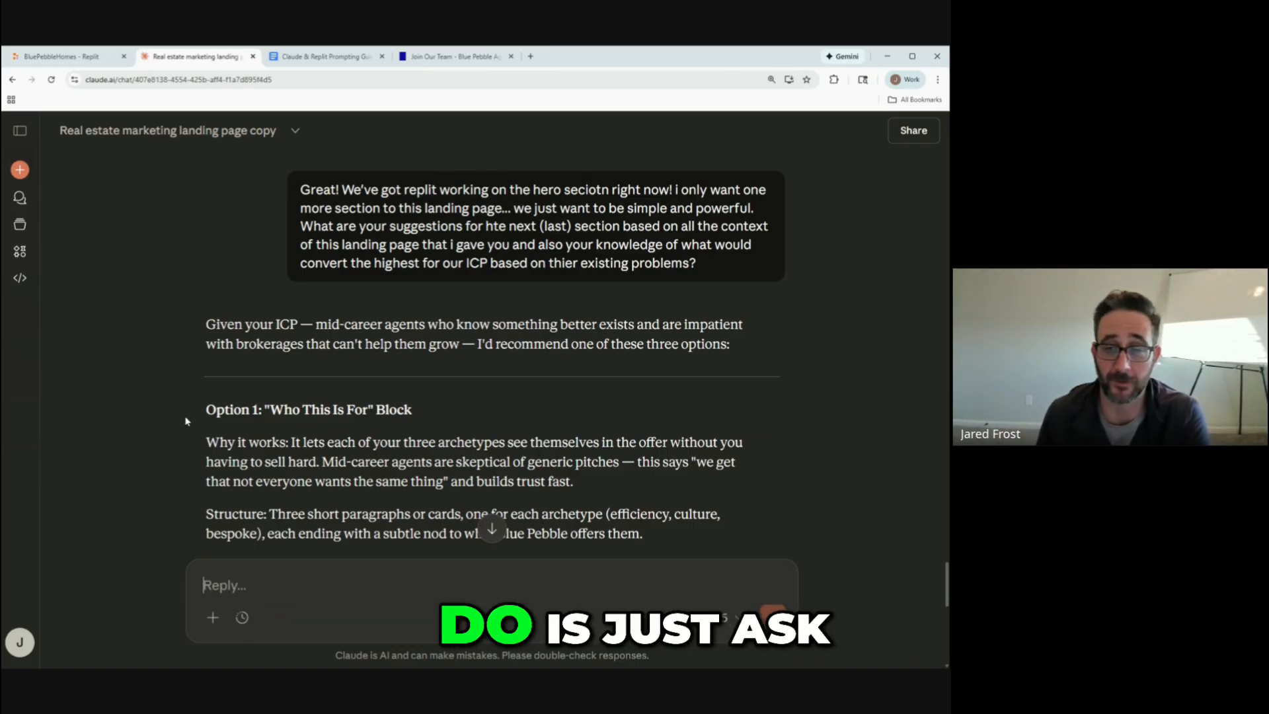
Read through the suggested options for the last landing page section, including their reasoning and structure.
scroll(460, 401, down, 2)
scroll(492, 357, down, 1)
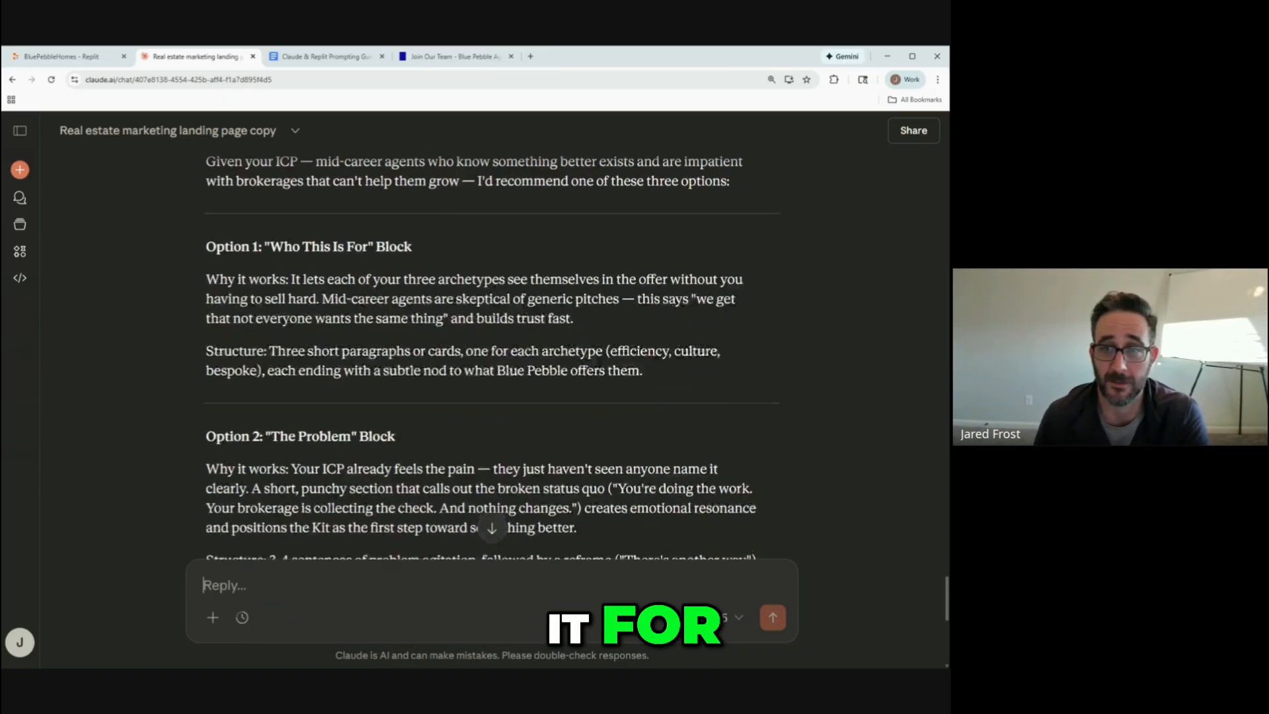
scroll(492, 357, up, 3)
scroll(491, 357, down, 3)
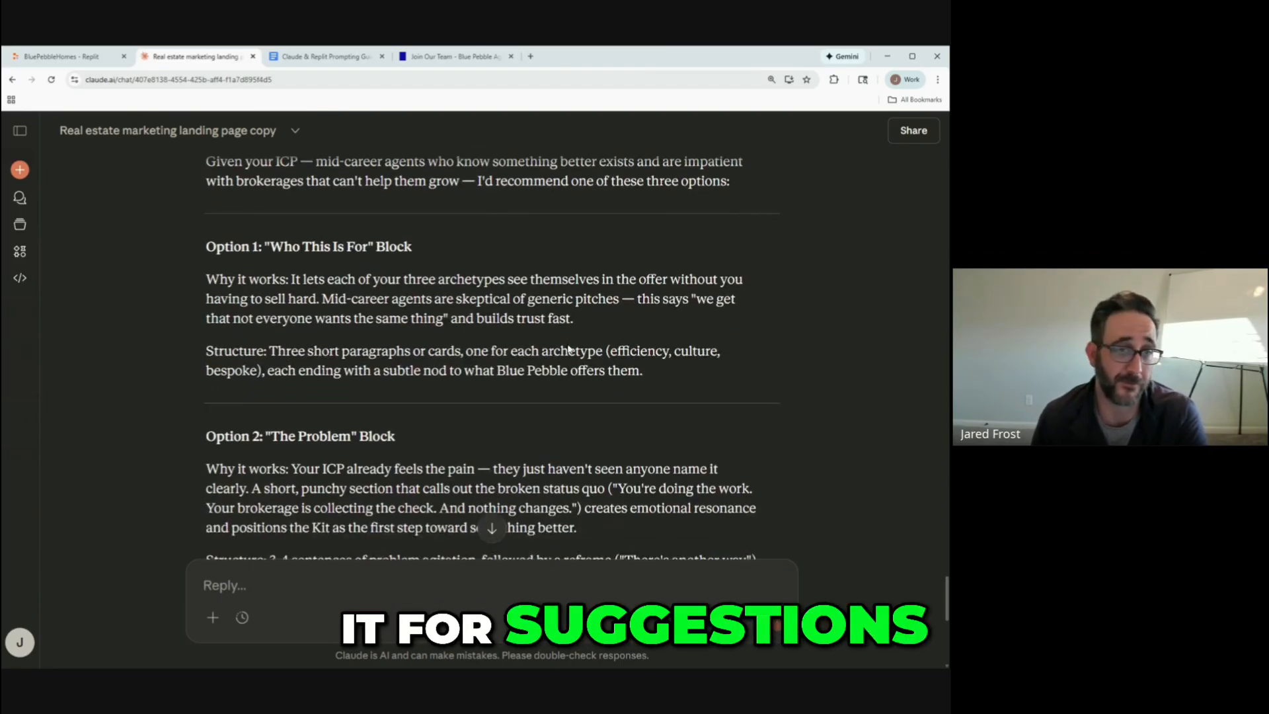
scroll(492, 357, down, 2)
scroll(492, 357, up, 2)
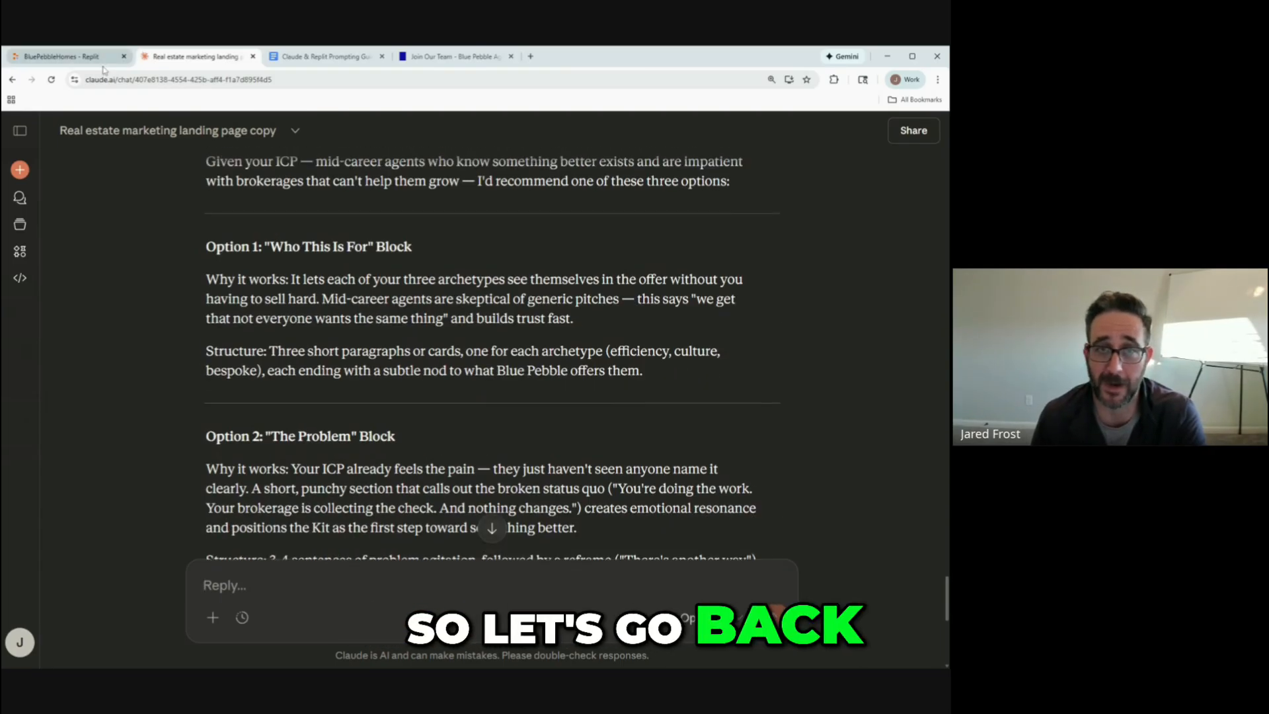
Switch to the Replit project, load /lp/agent-accelerator in the preview, and look over the built page and the agent's latest report.
click(61, 56)
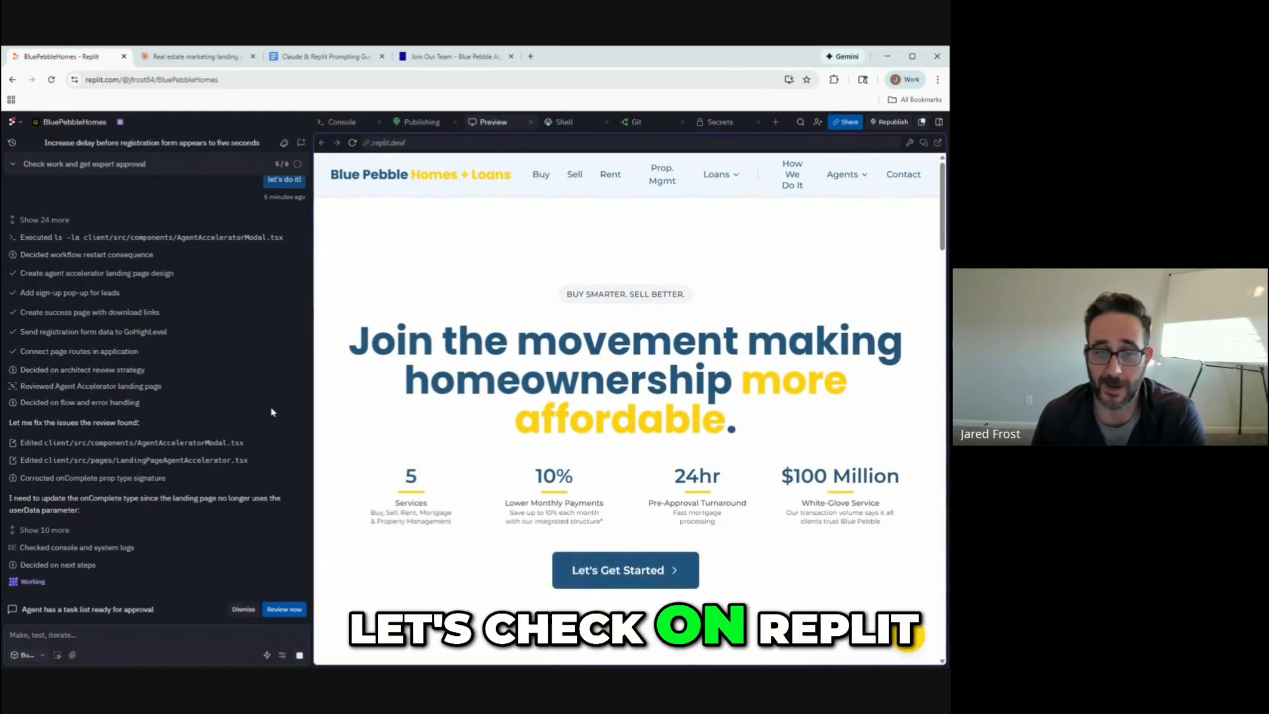
click(423, 142)
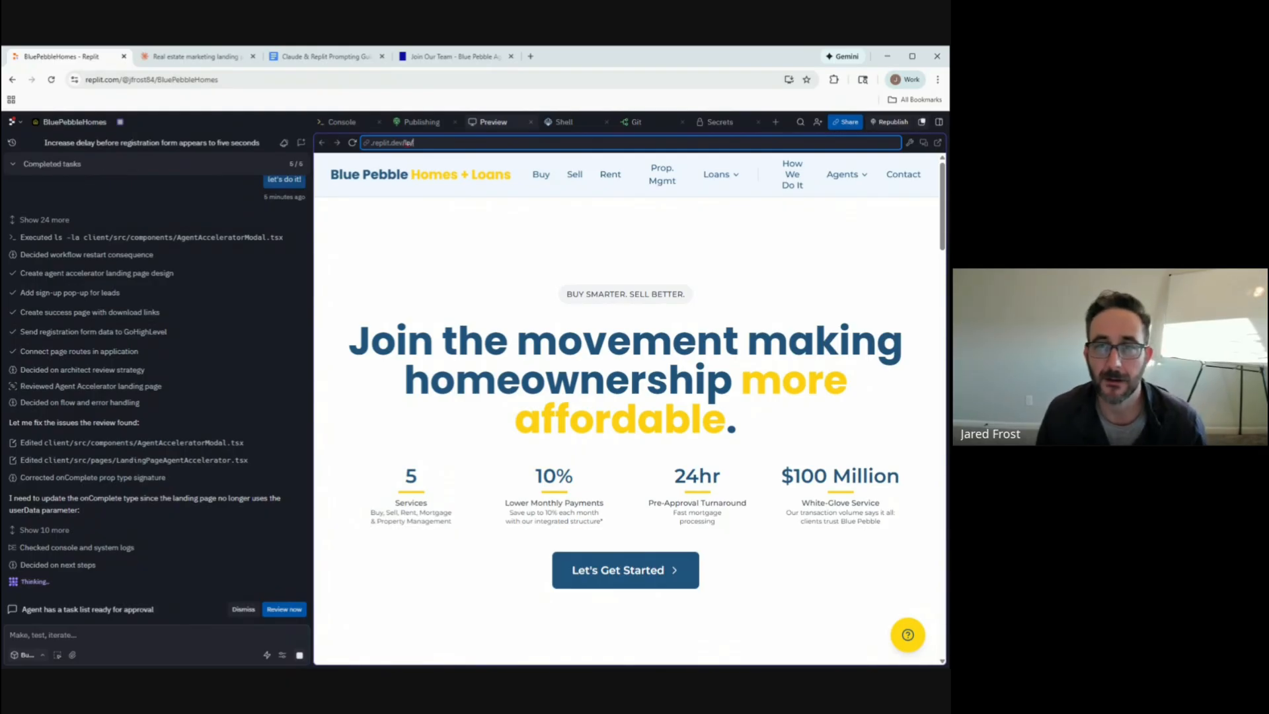
scroll(204, 274, up, 5)
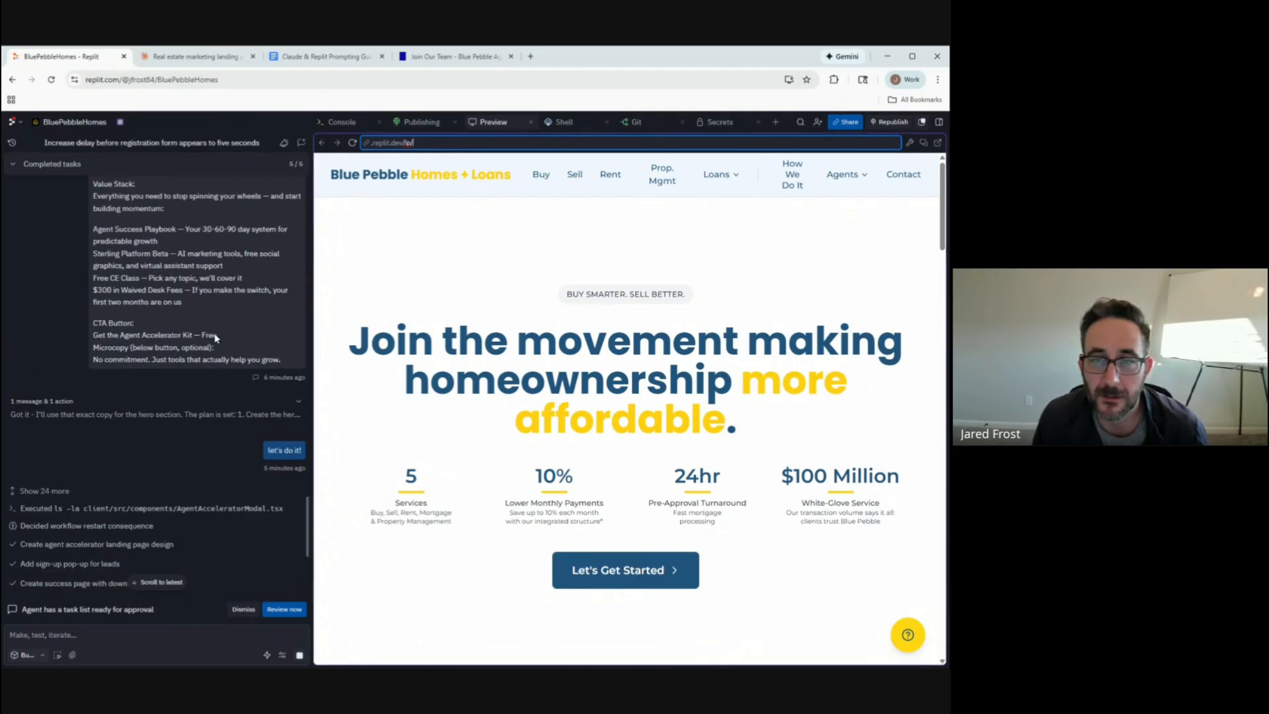
scroll(215, 339, up, 3)
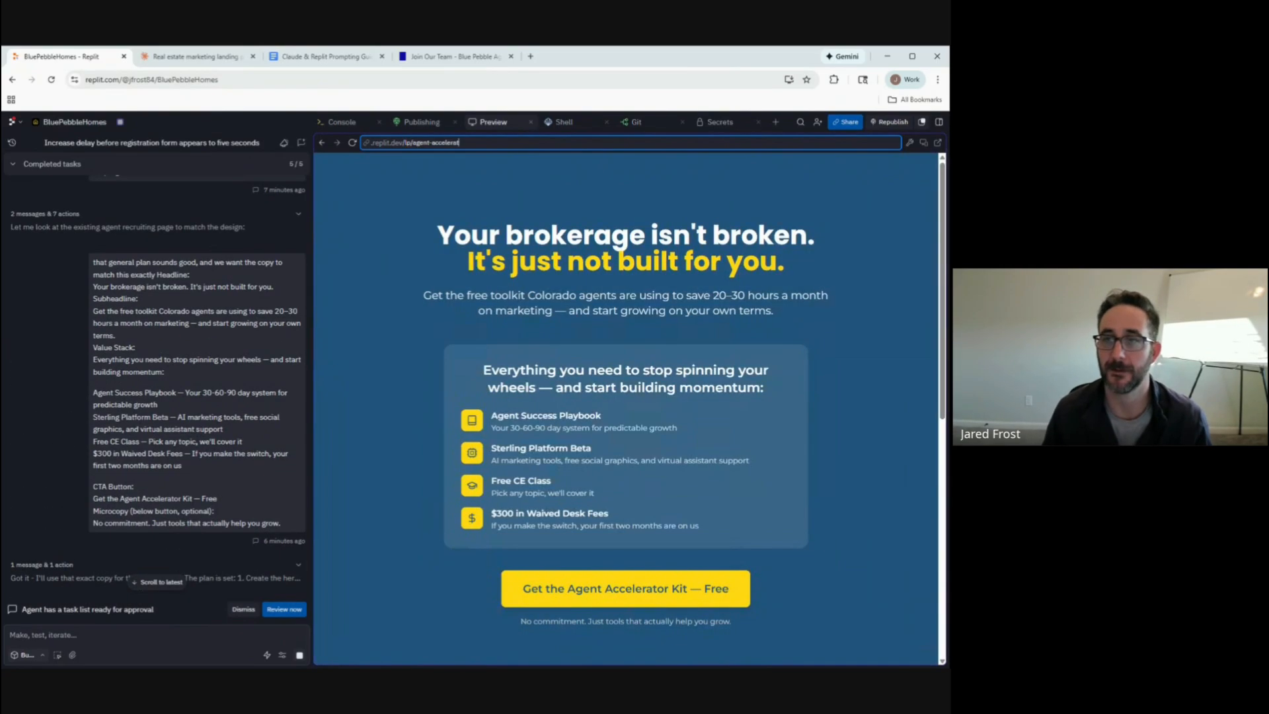
key(BackSpace)
key(BackSpace)
key(BackSpace)
key(BackSpace)
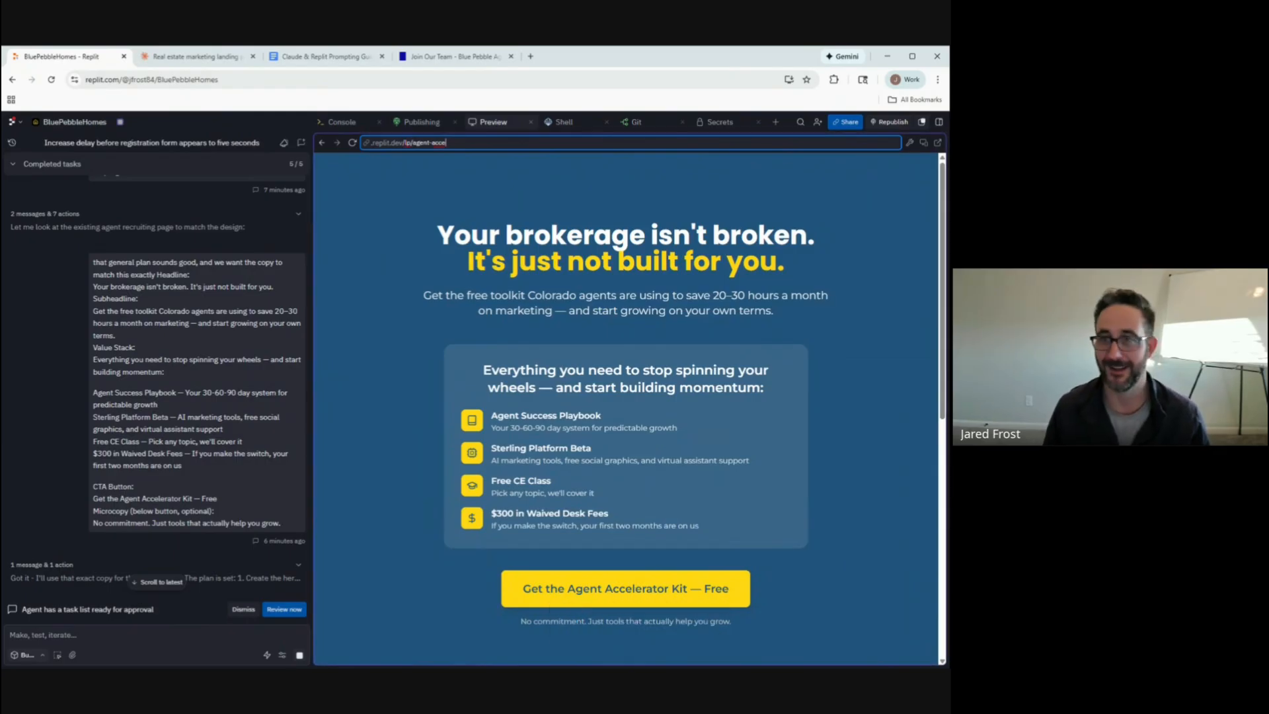
click(353, 143)
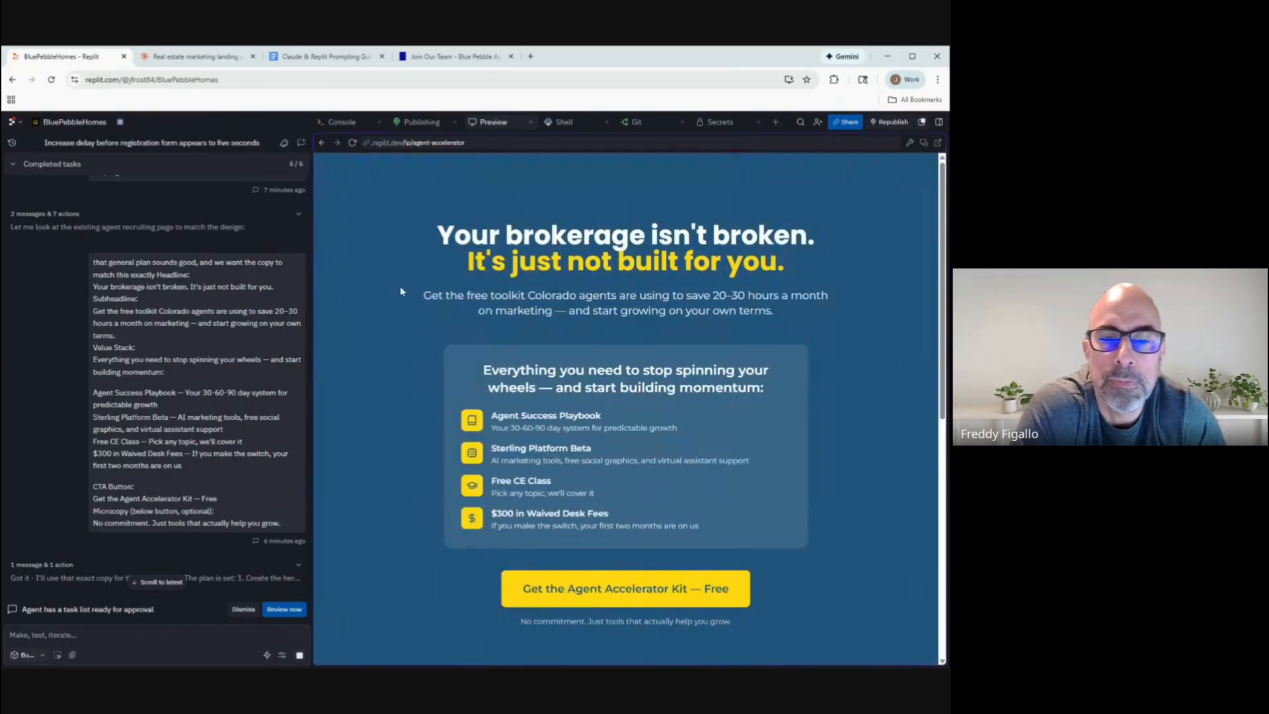
scroll(402, 295, down, 6)
scroll(402, 295, up, 6)
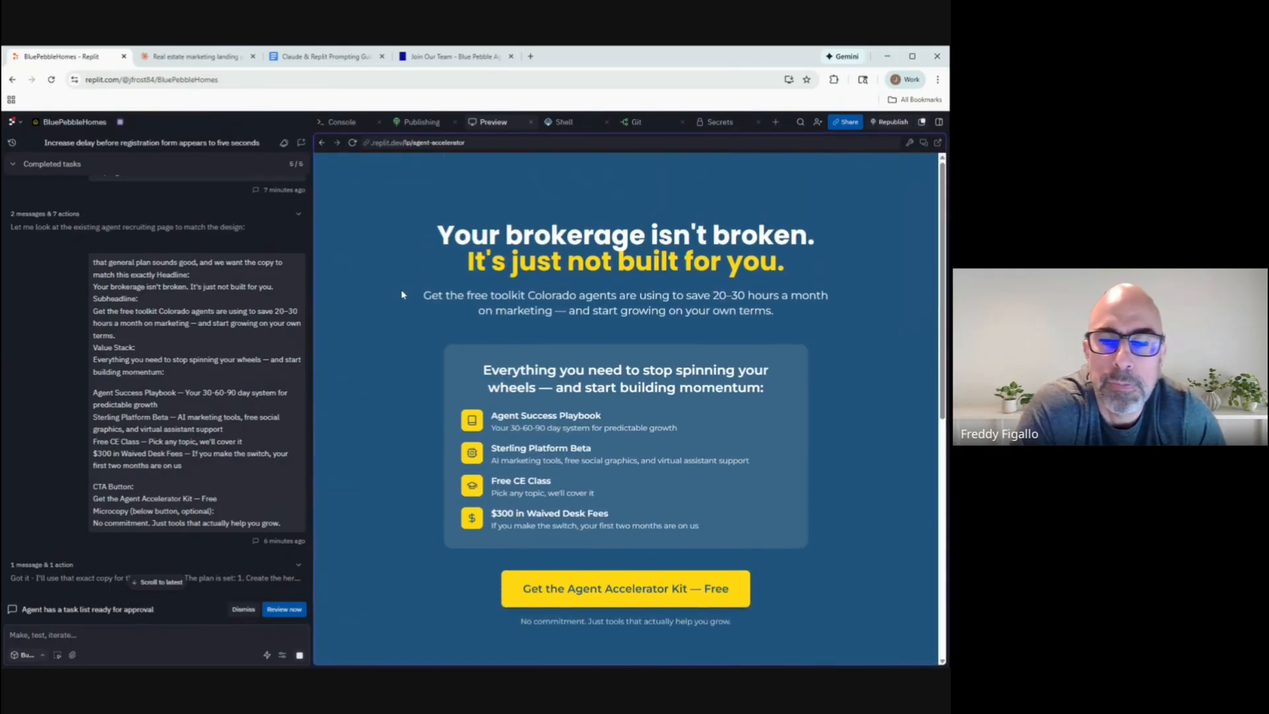
scroll(304, 344, down, 10)
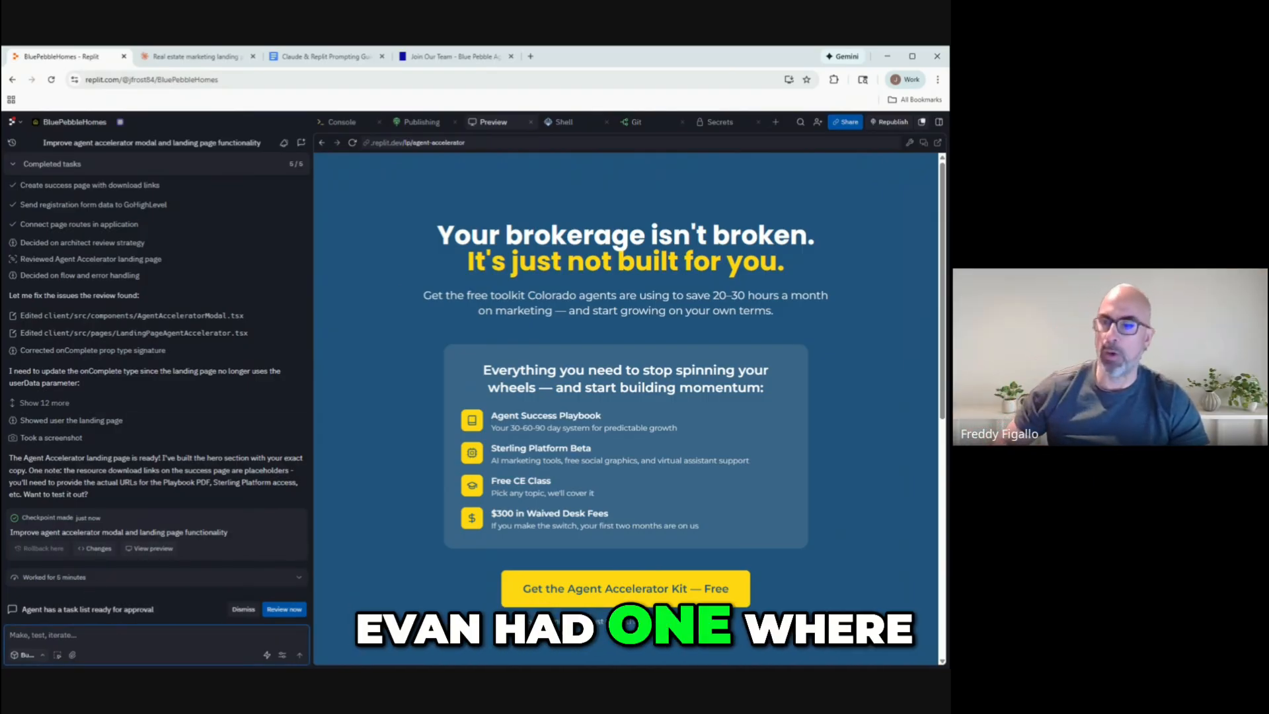
text(Iet)
key(BackSpace)
key(BackSpace)
key(BackSpace)
text(Can)
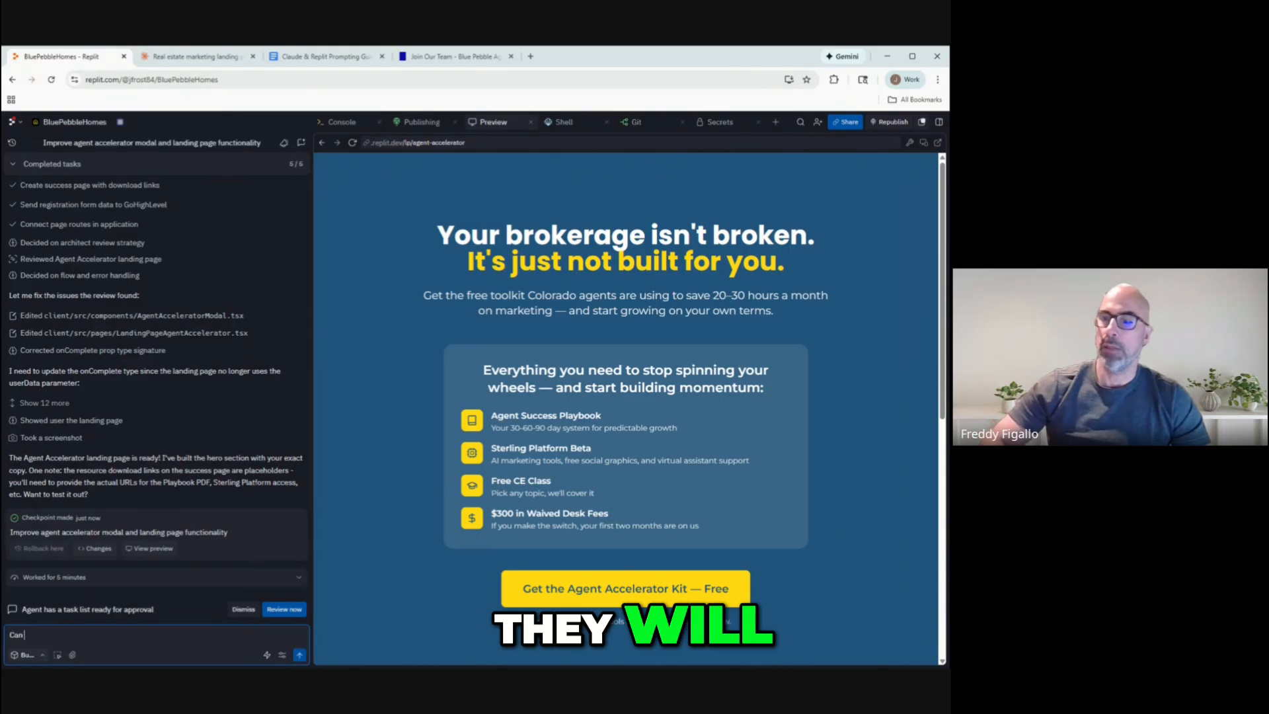
text( you put our)
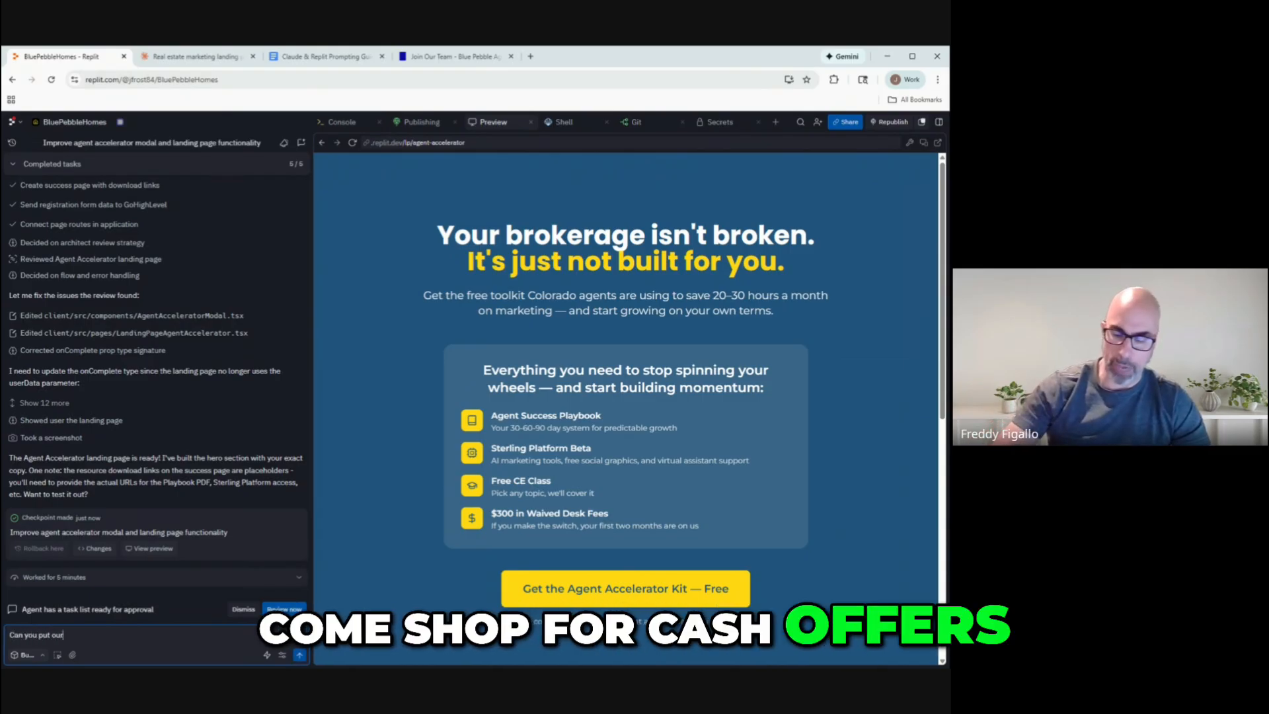
key(BackSpace)
key(BackSpace)
key(BackSpace)
key(BackSpace)
key(BackSpace)
key(BackSpace)
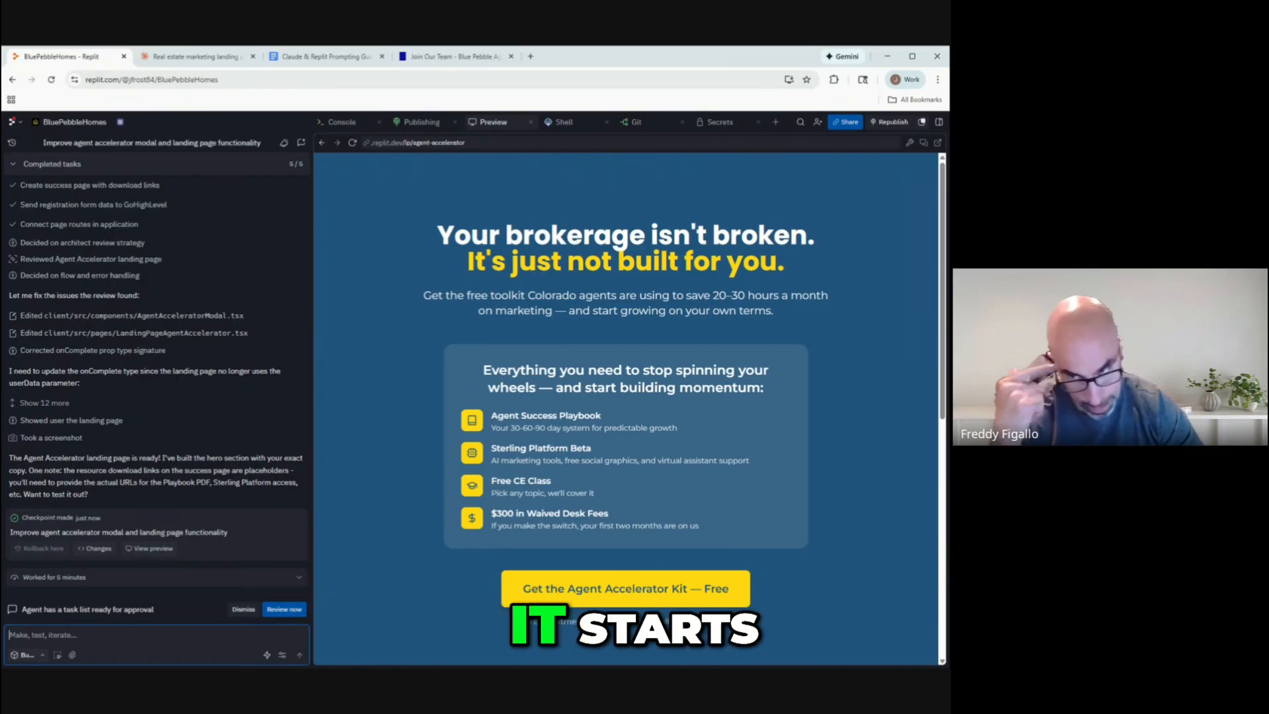
text(you put a)
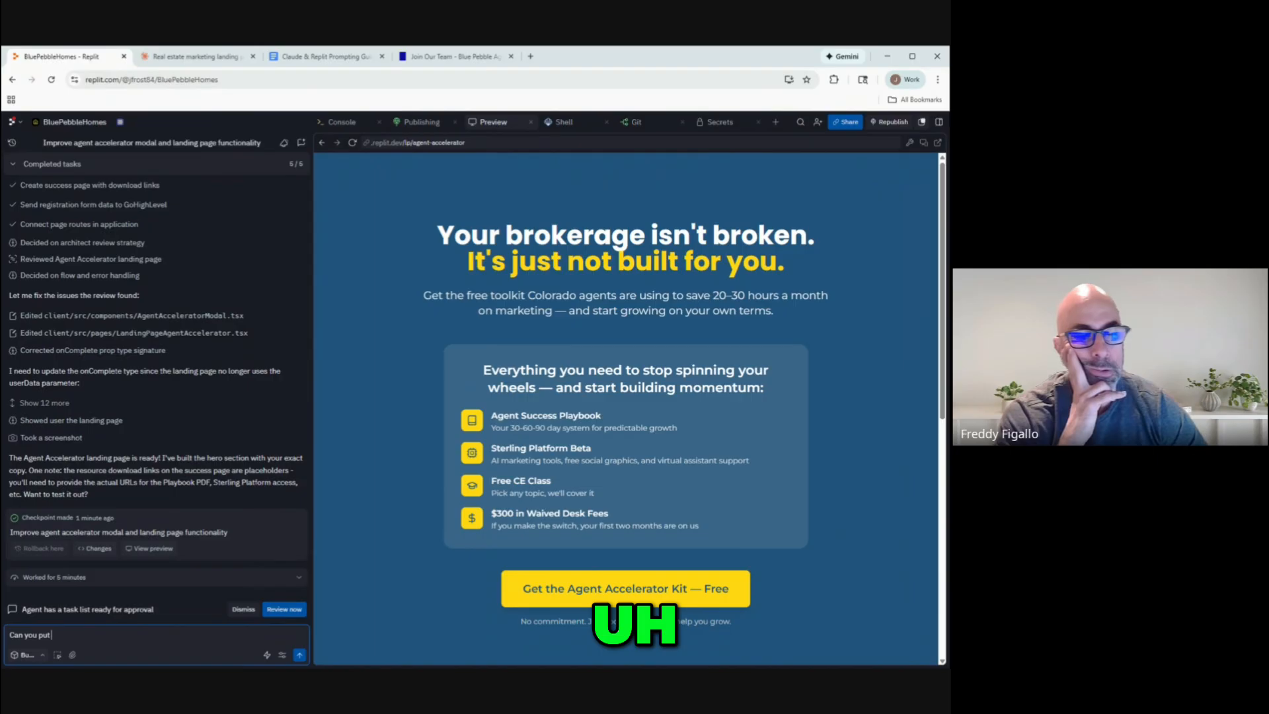
key(BackSpace)
key(BackSpace)
key(BackSpace)
key(BackSpace)
key(BackSpace)
key(BackSpace)
key(BackSpace)
key(BackSpace)
key(BackSpace)
key(BackSpace)
key(BackSpace)
key(BackSpace)
Write to the agent "Let's put a white version of our logo at the very top... do you have that in your systems?".
text(Let's put a)
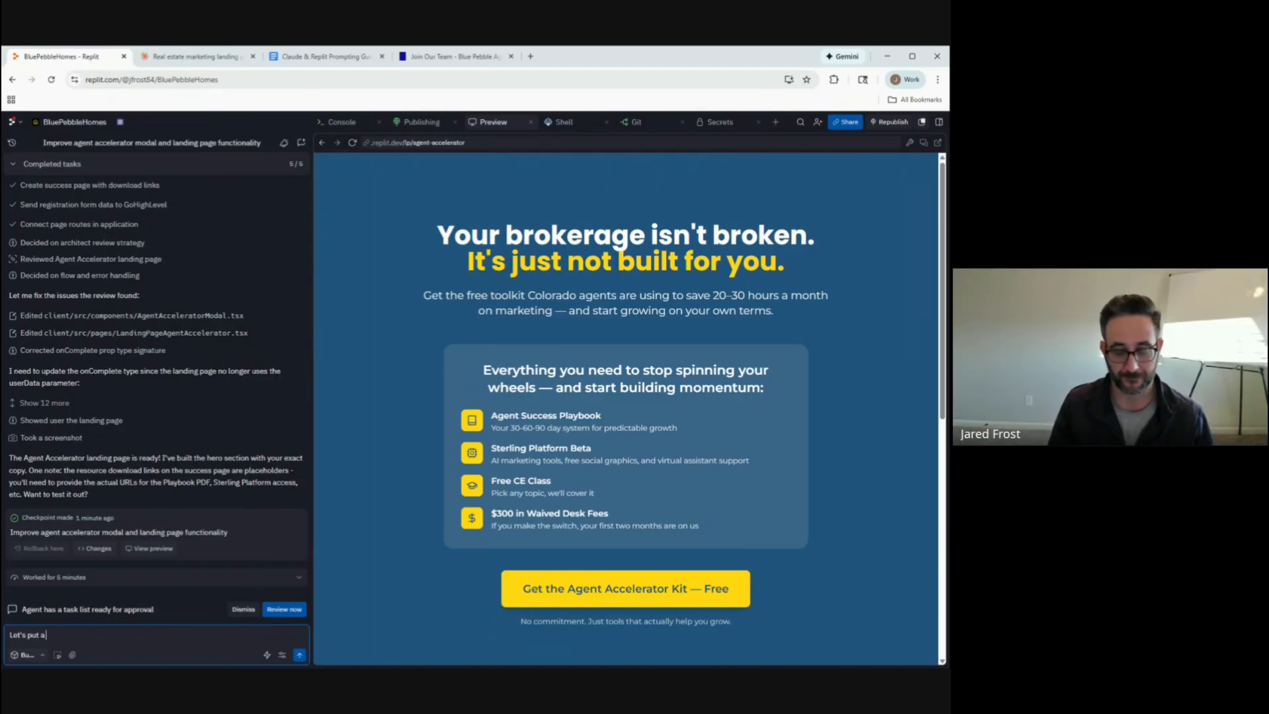
text( white version of our lgoo)
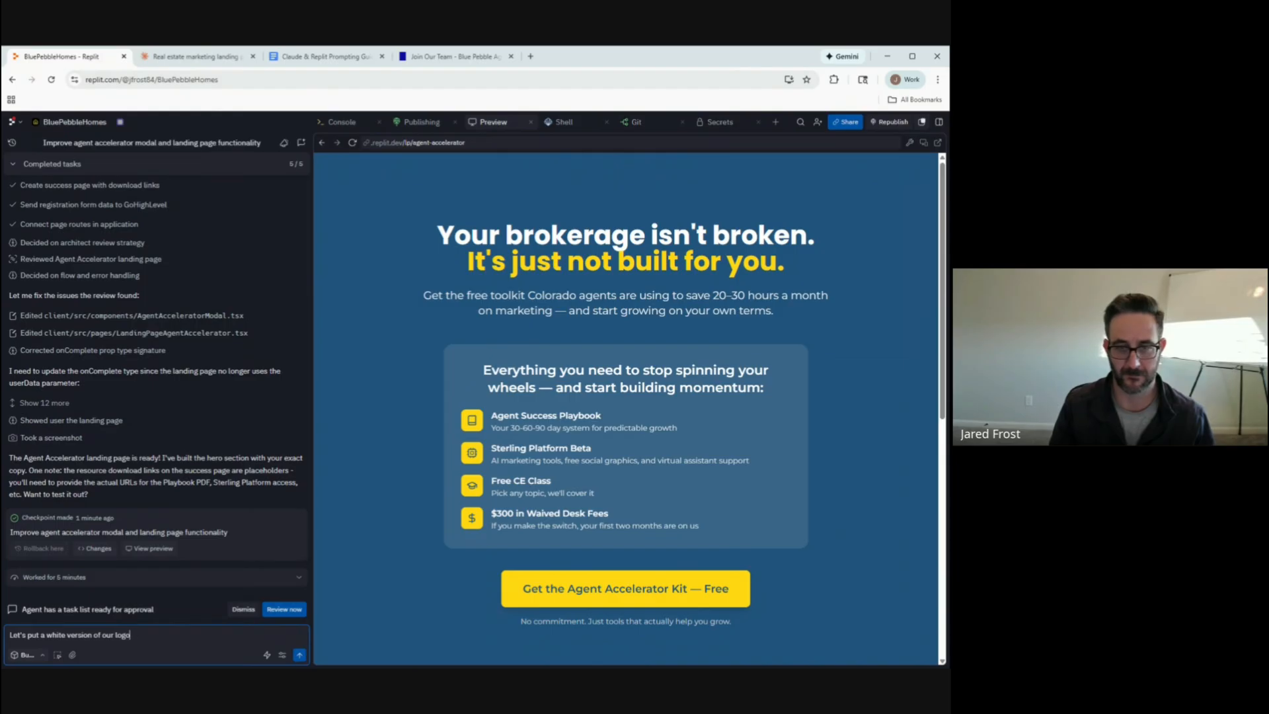
text( at the very top)
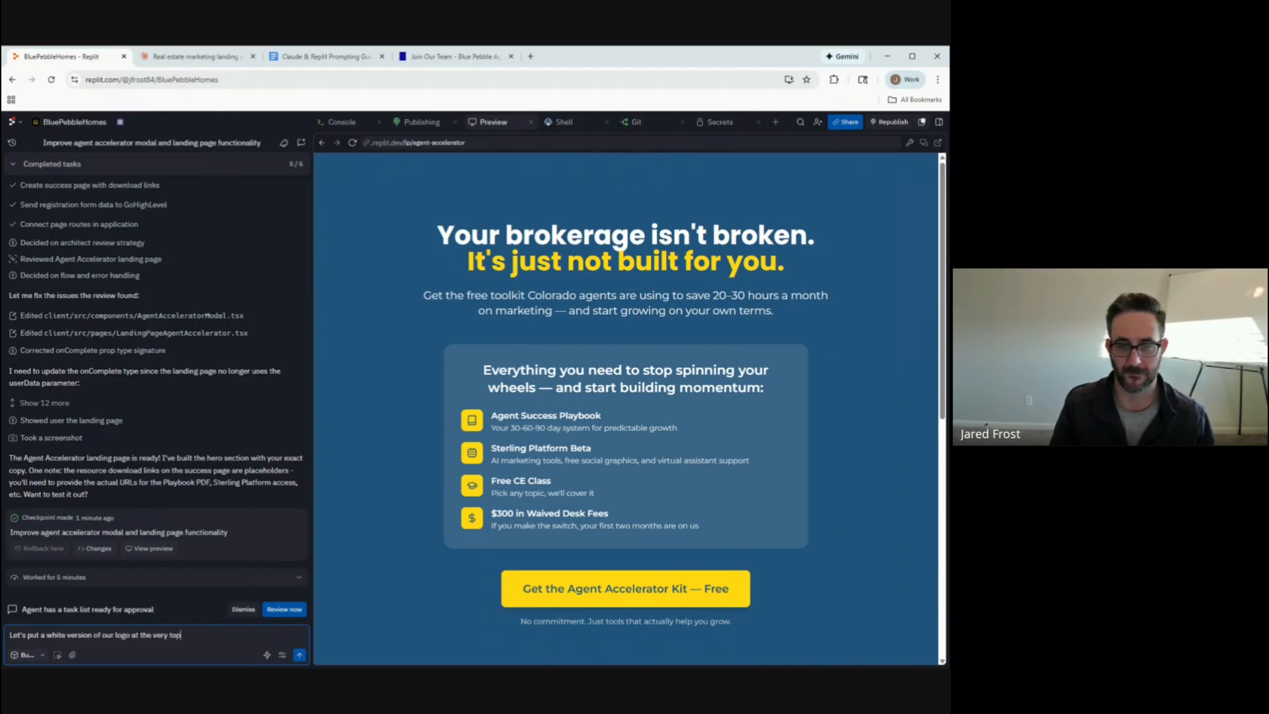
text(... do you h)
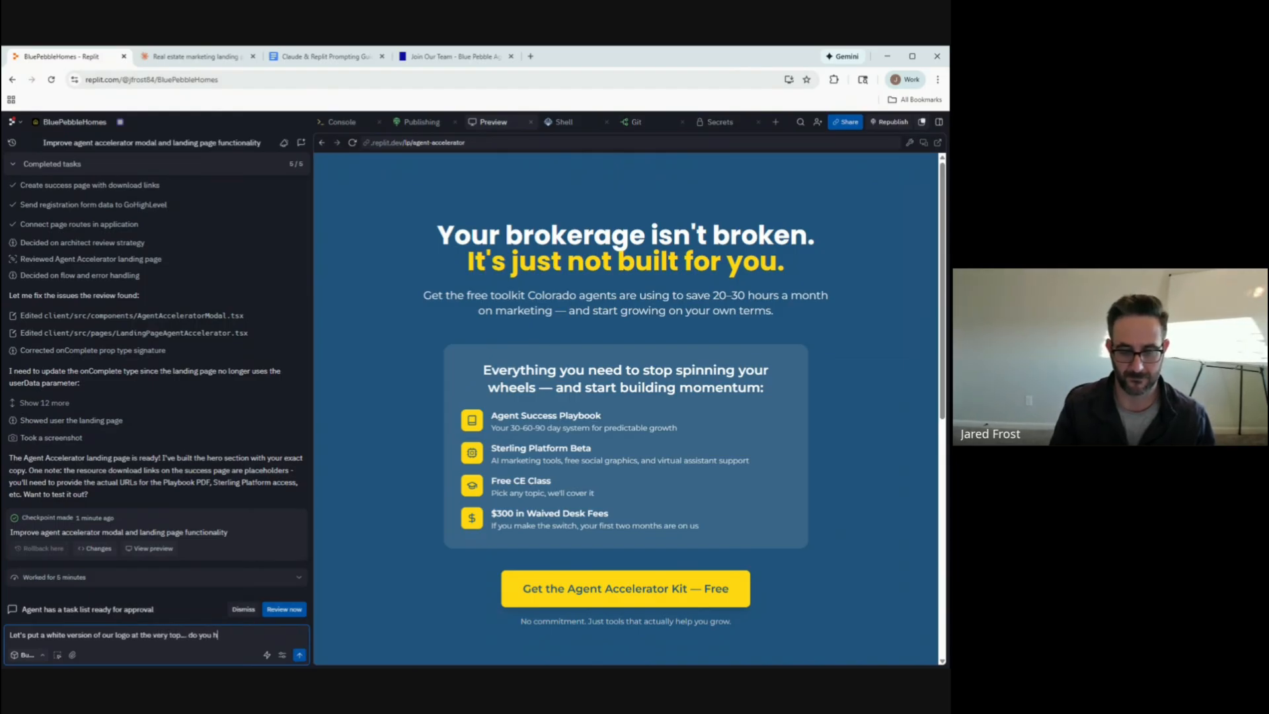
text(ave that in your systems? also,)
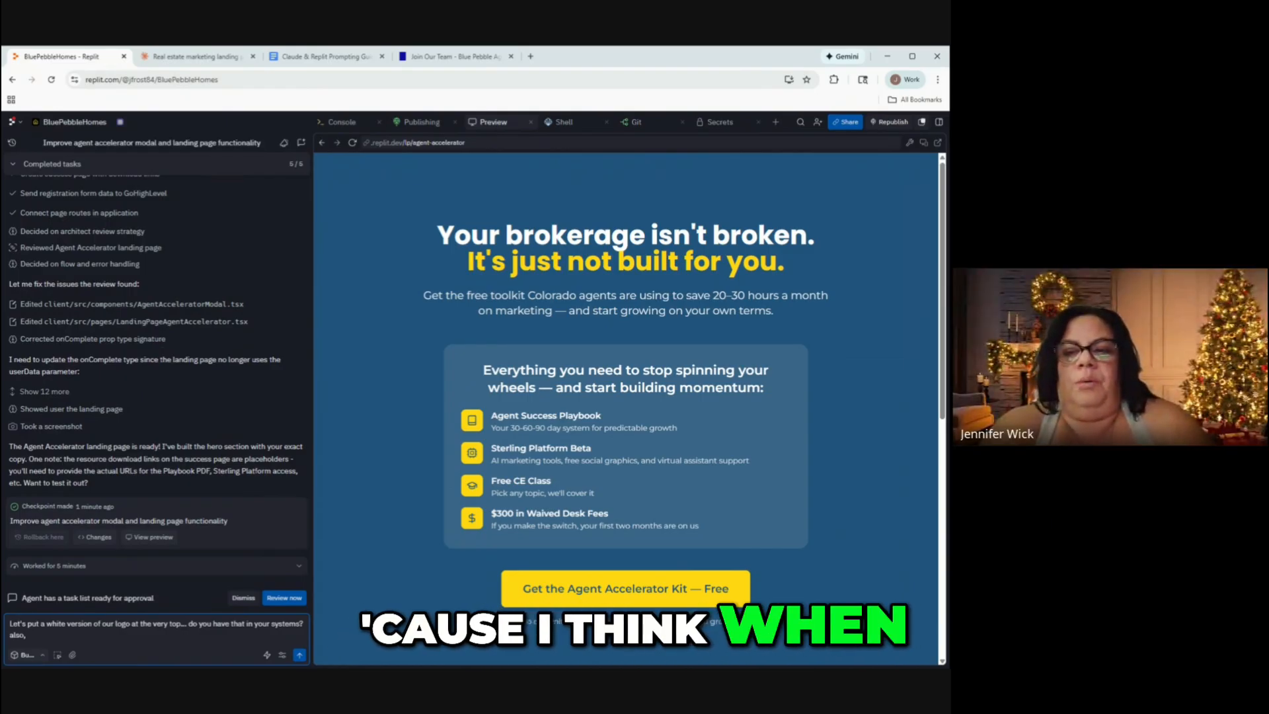
Add to the prompt "let's put a space next to the offer stack for a video embed that we'll bring in from youtube. Also,".
text(let's put a spa)
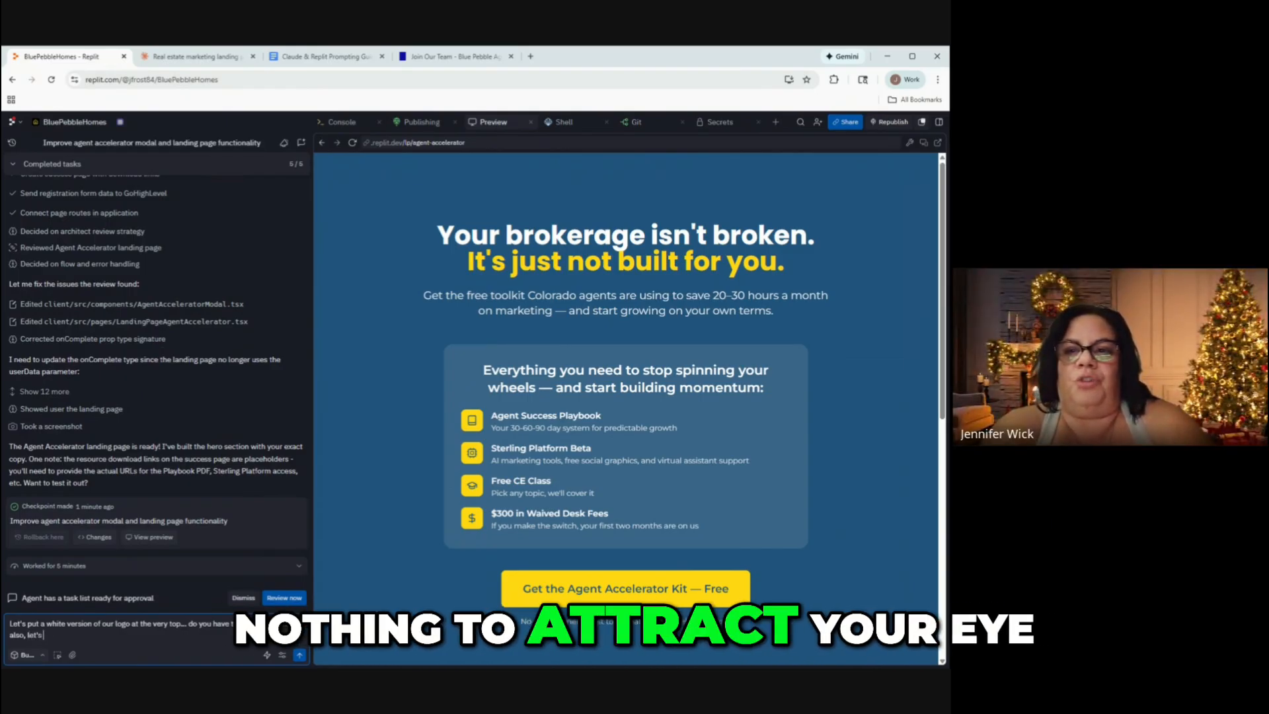
text(ce next)
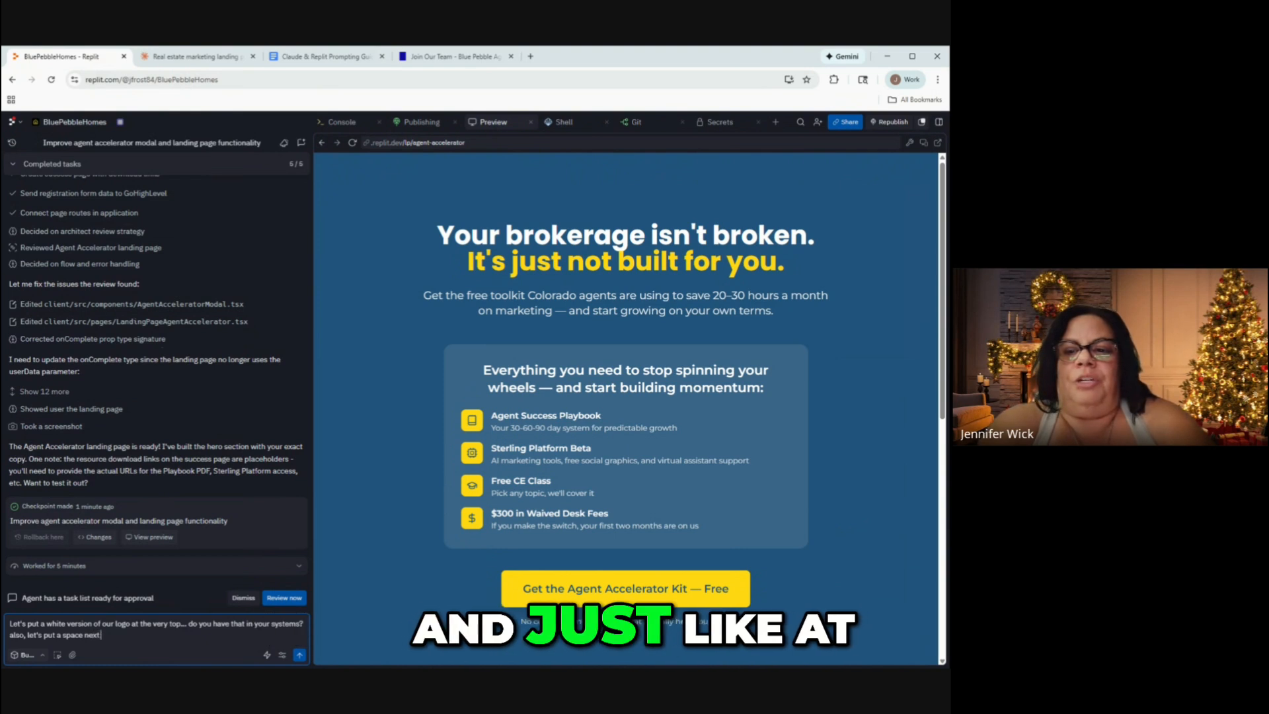
text( to the offers)
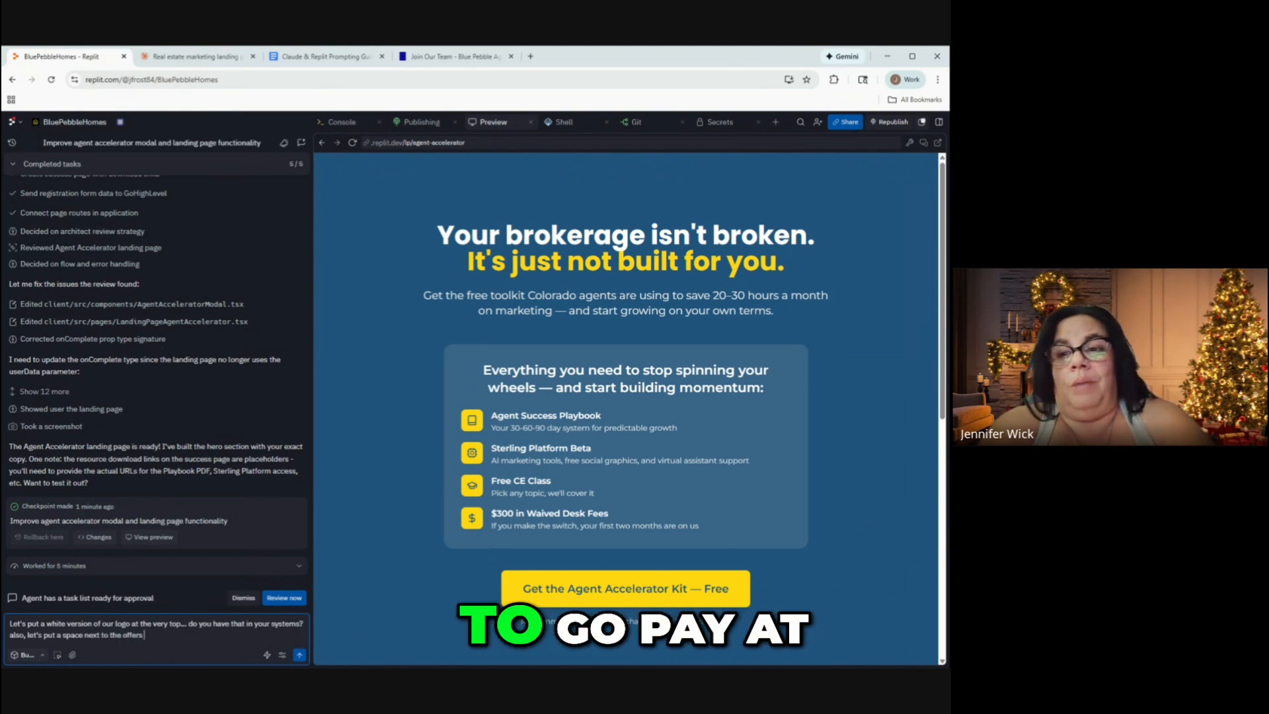
key(BackSpace)
text( stack for a video)
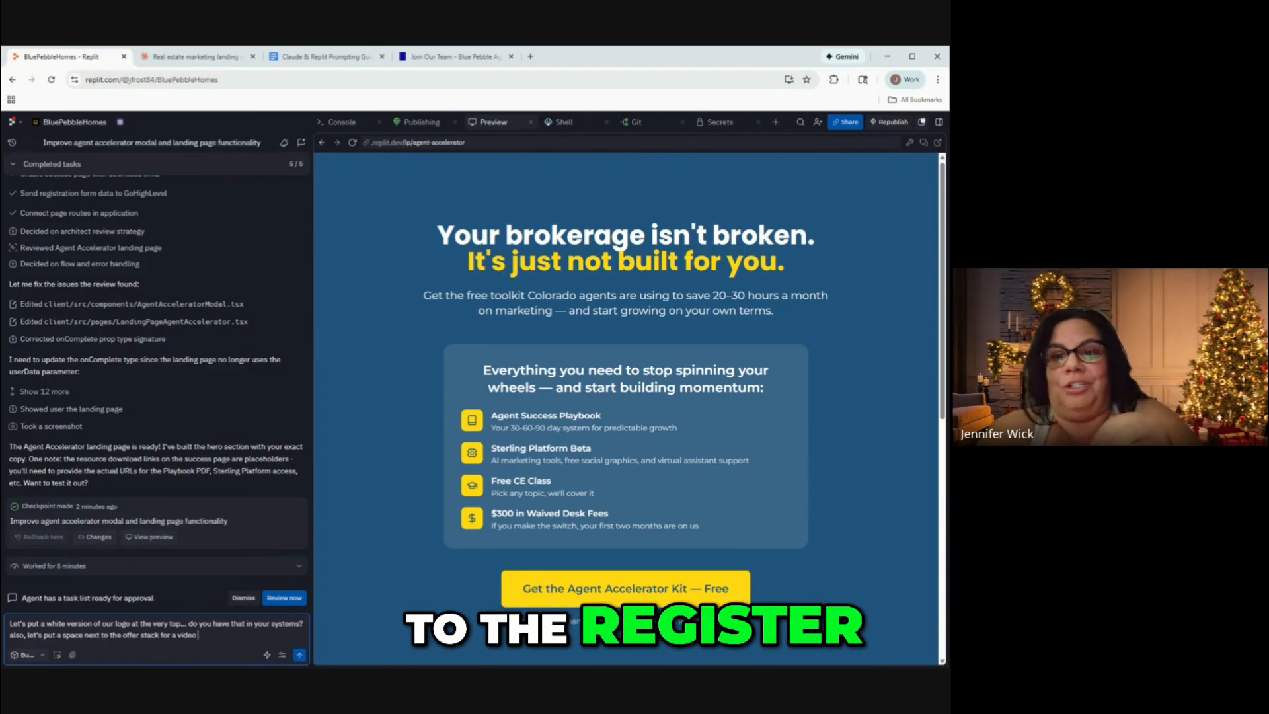
text( imbed that we'll)
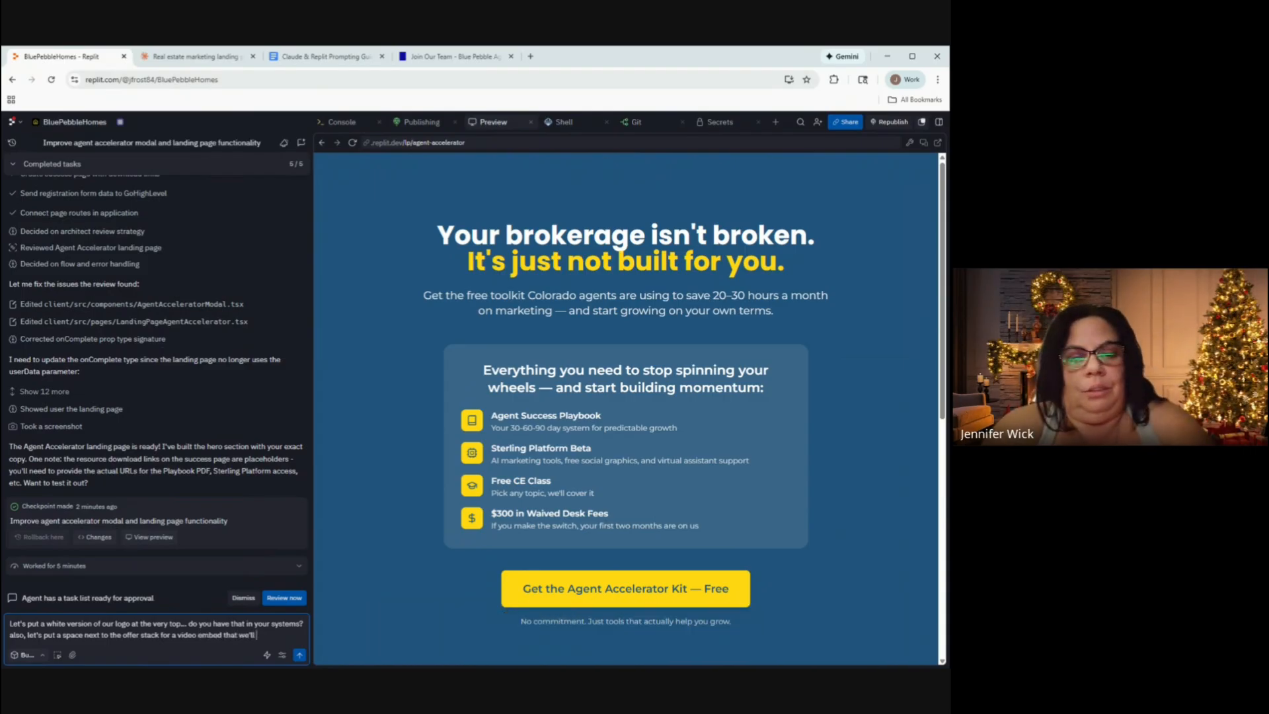
text( bring in fro)
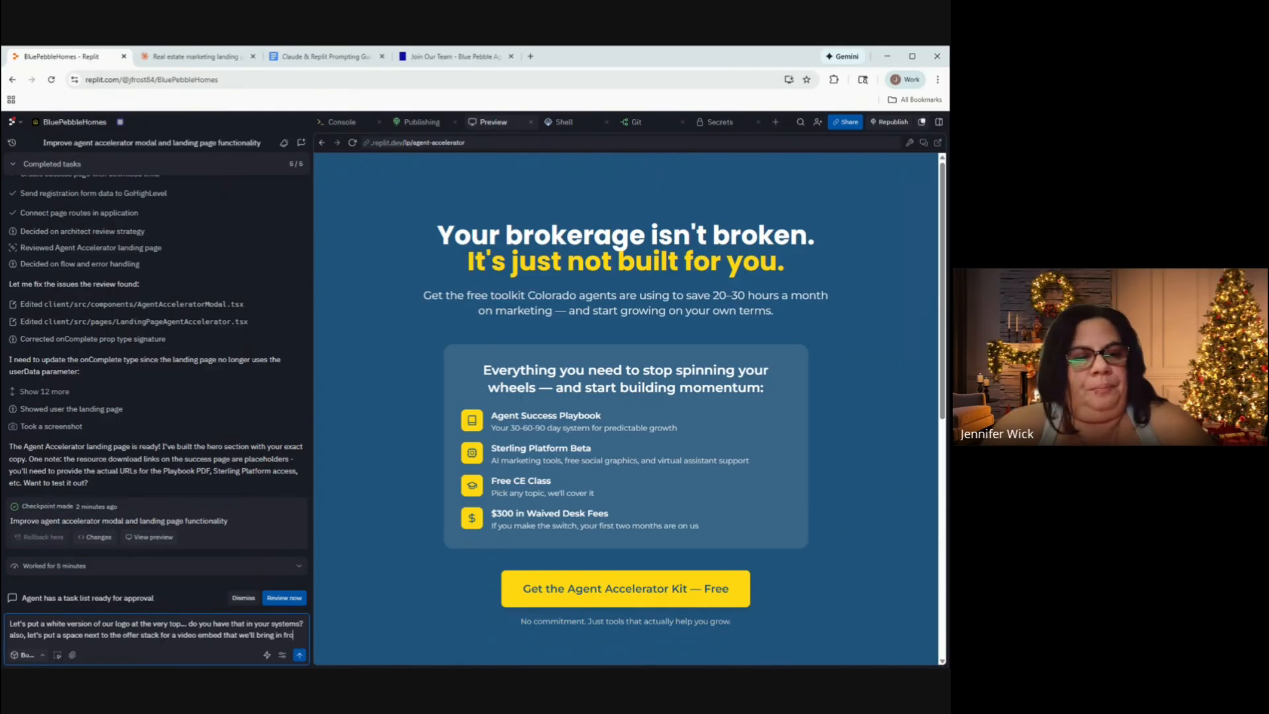
text(m youtube. Also,)
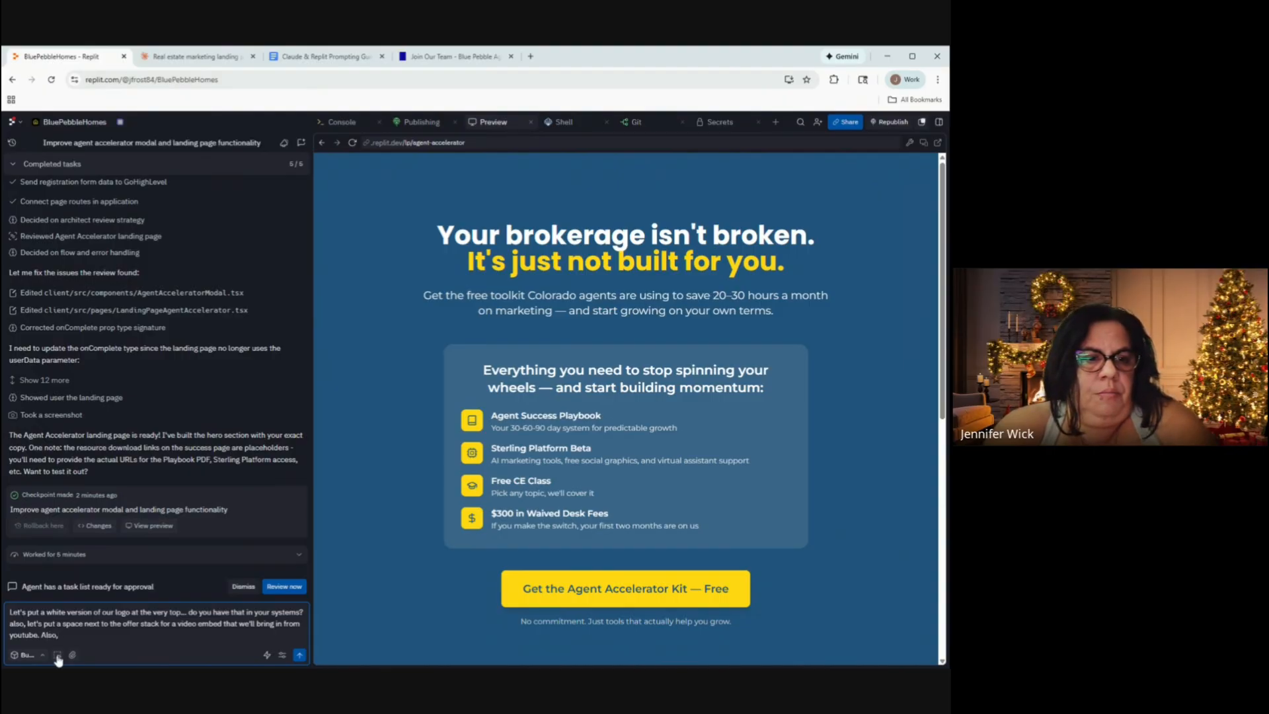
Switch the agent to Plan mode and attach the whole "Everything you need to stop spinning your wheels" box to the prompt as the selected element.
click(621, 404)
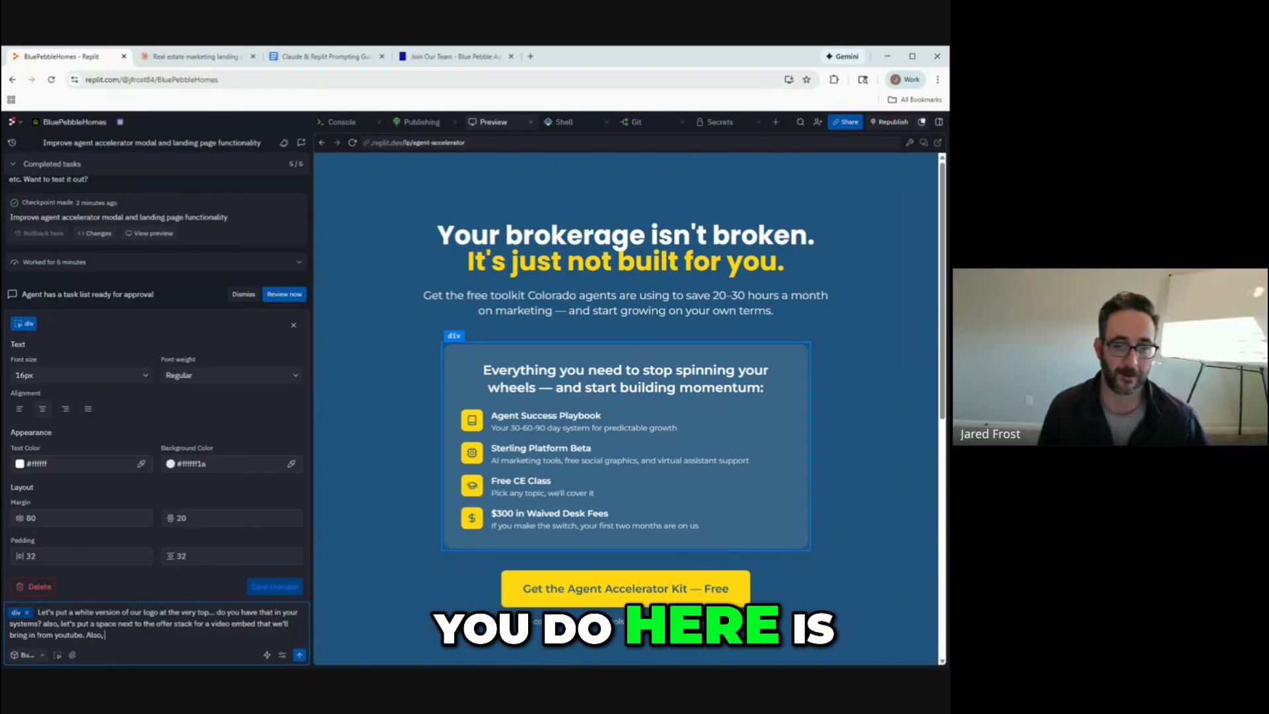
click(27, 655)
click(47, 639)
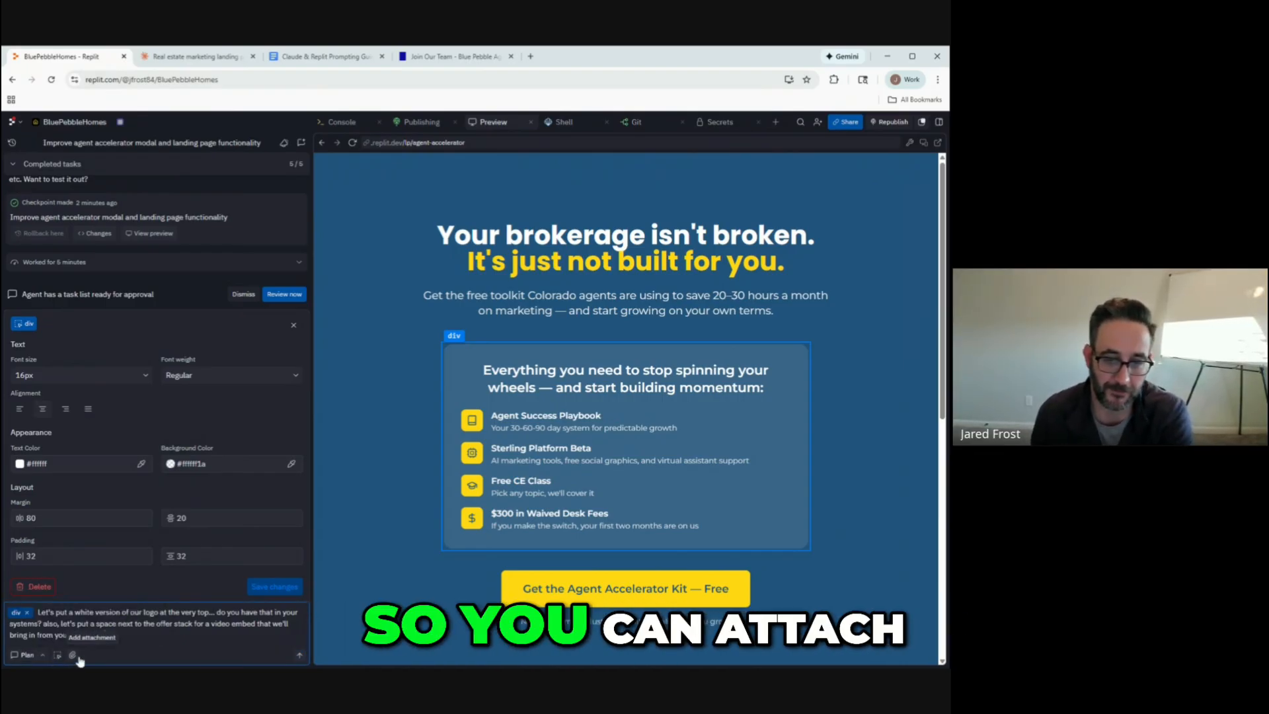
click(57, 655)
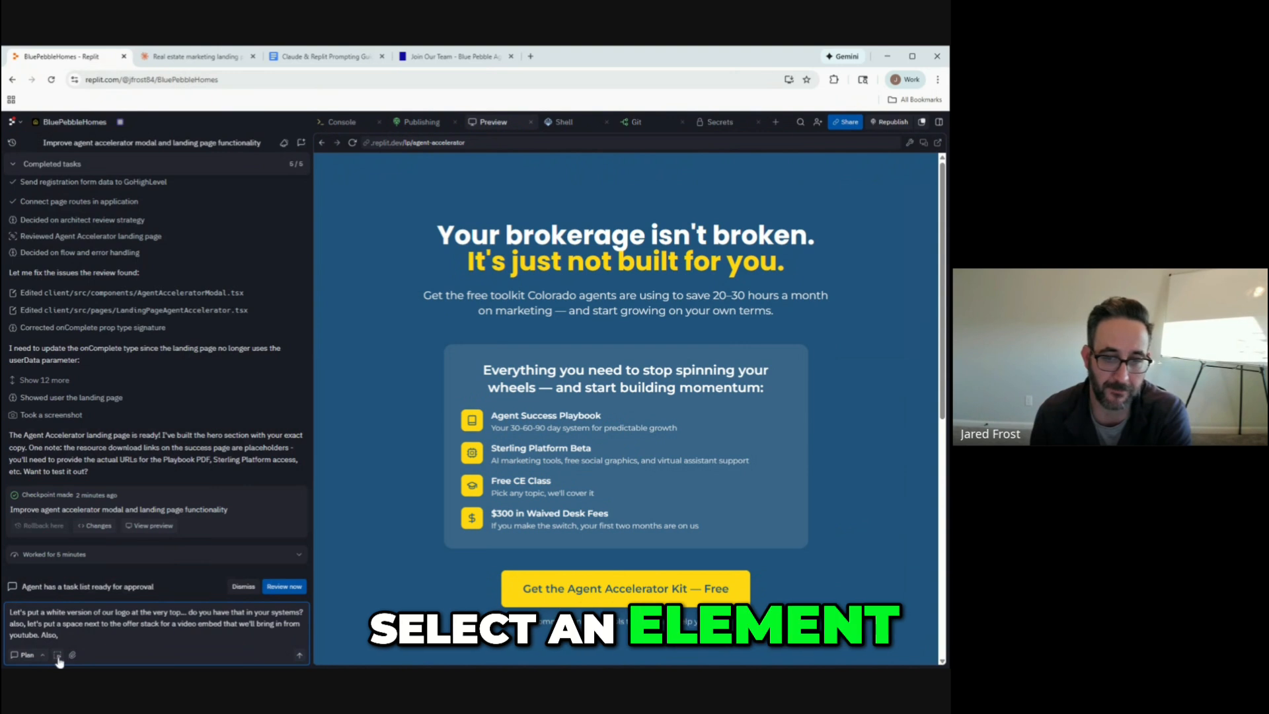
click(58, 656)
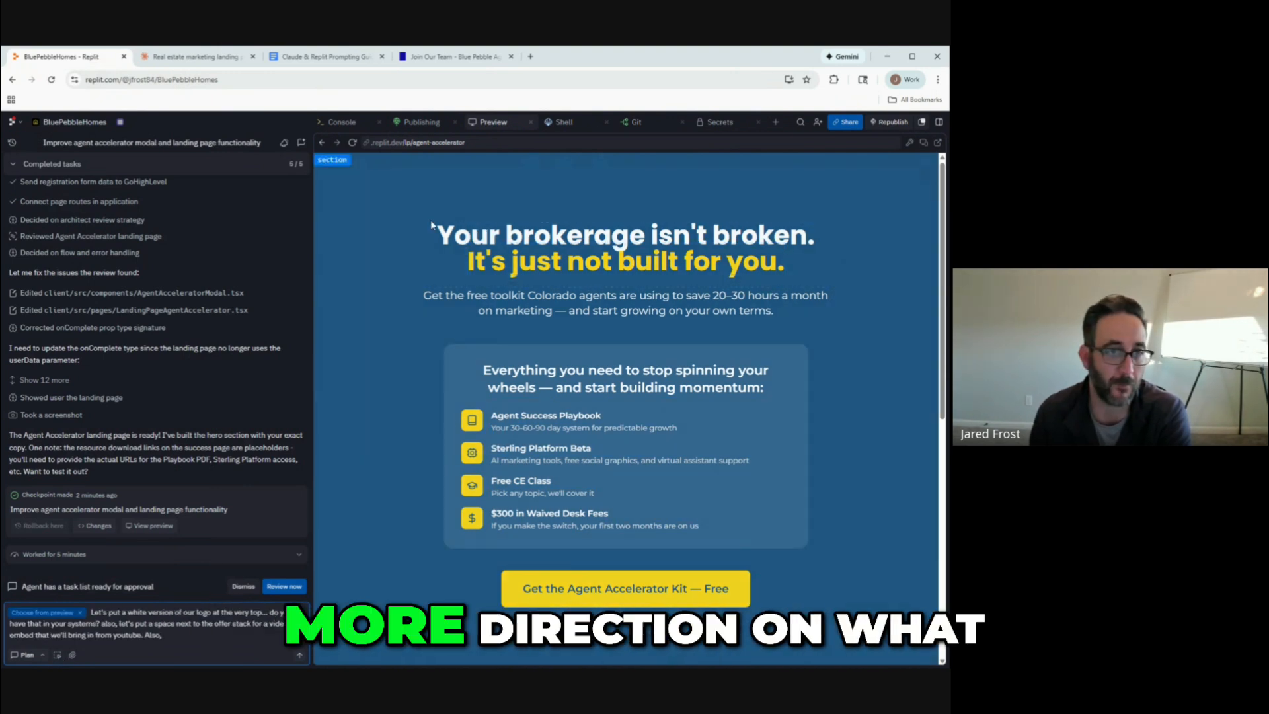
click(456, 374)
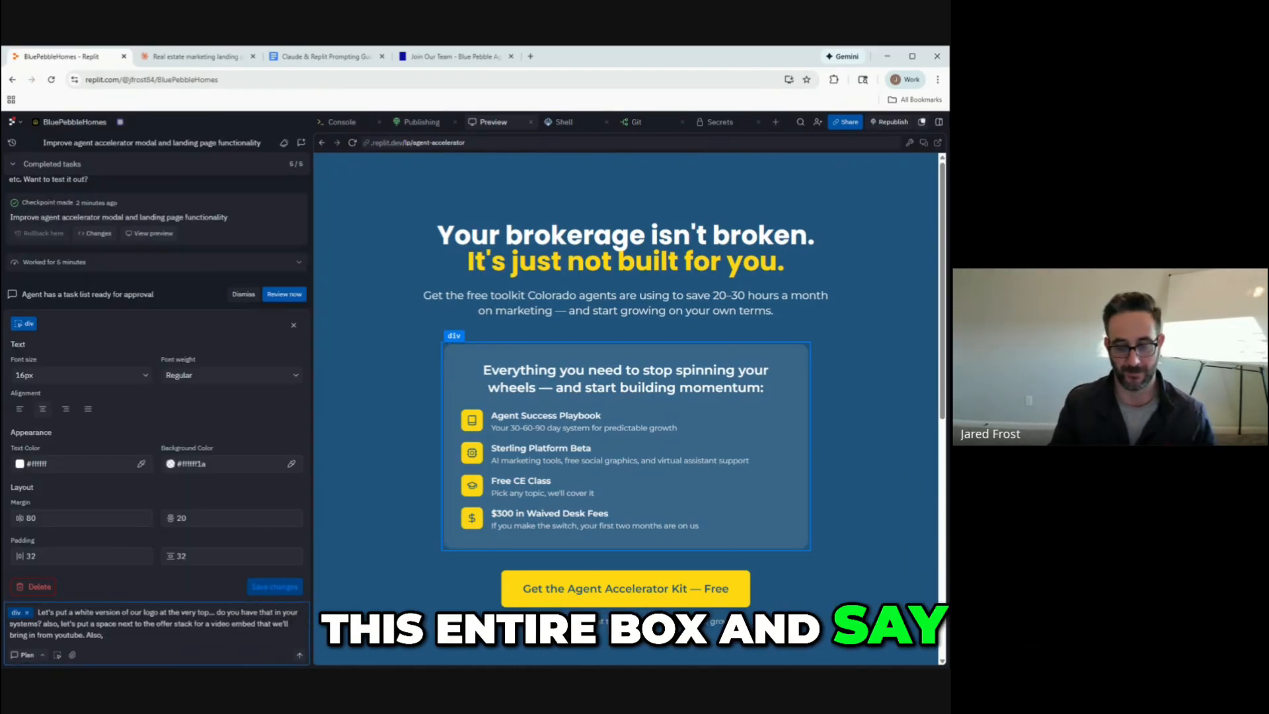
Add "this box does not scream "interesting" or "clikc me" at all... what are your suggestions to make this a little punchier for the UI?" and send.
text(this box does)
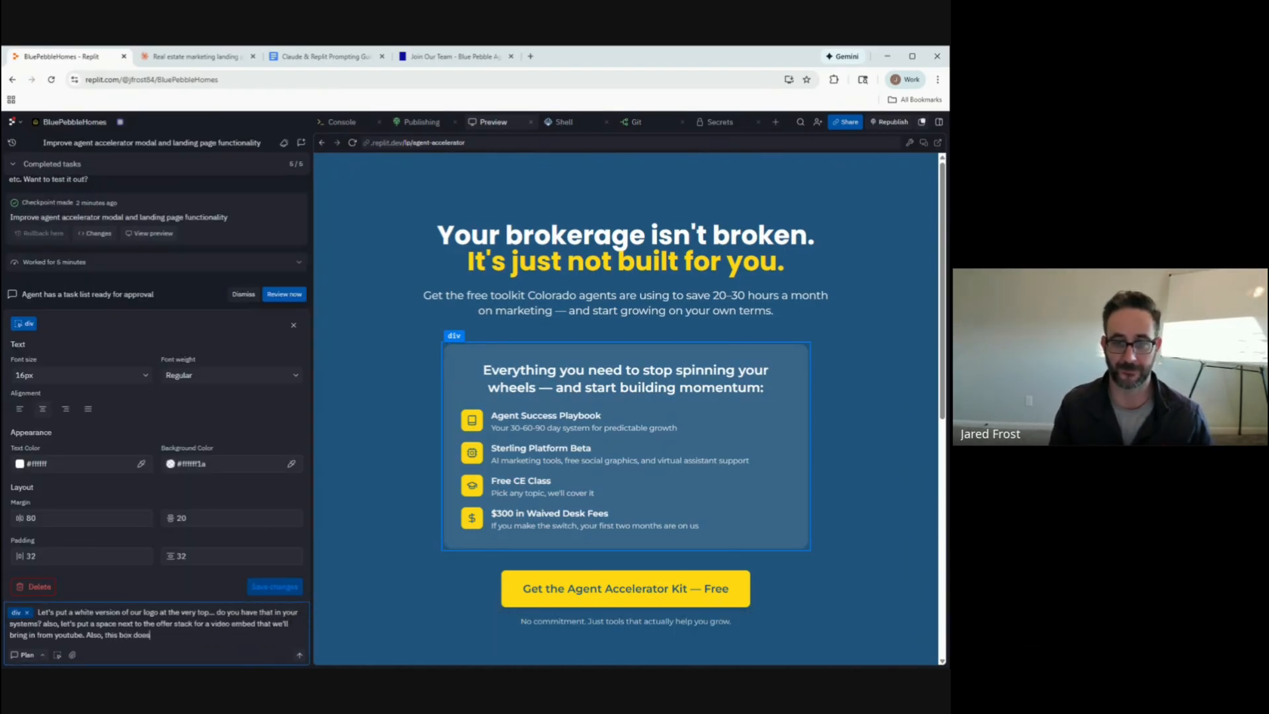
text( not scream)
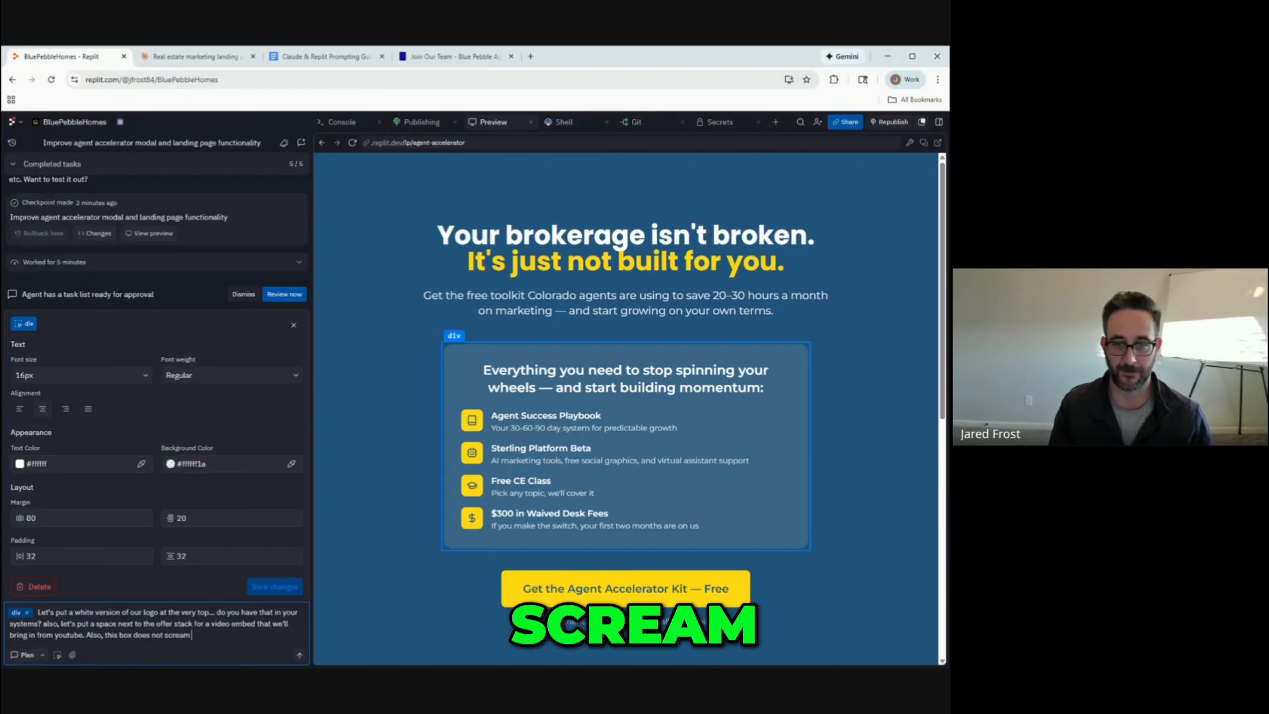
text( "interesting)
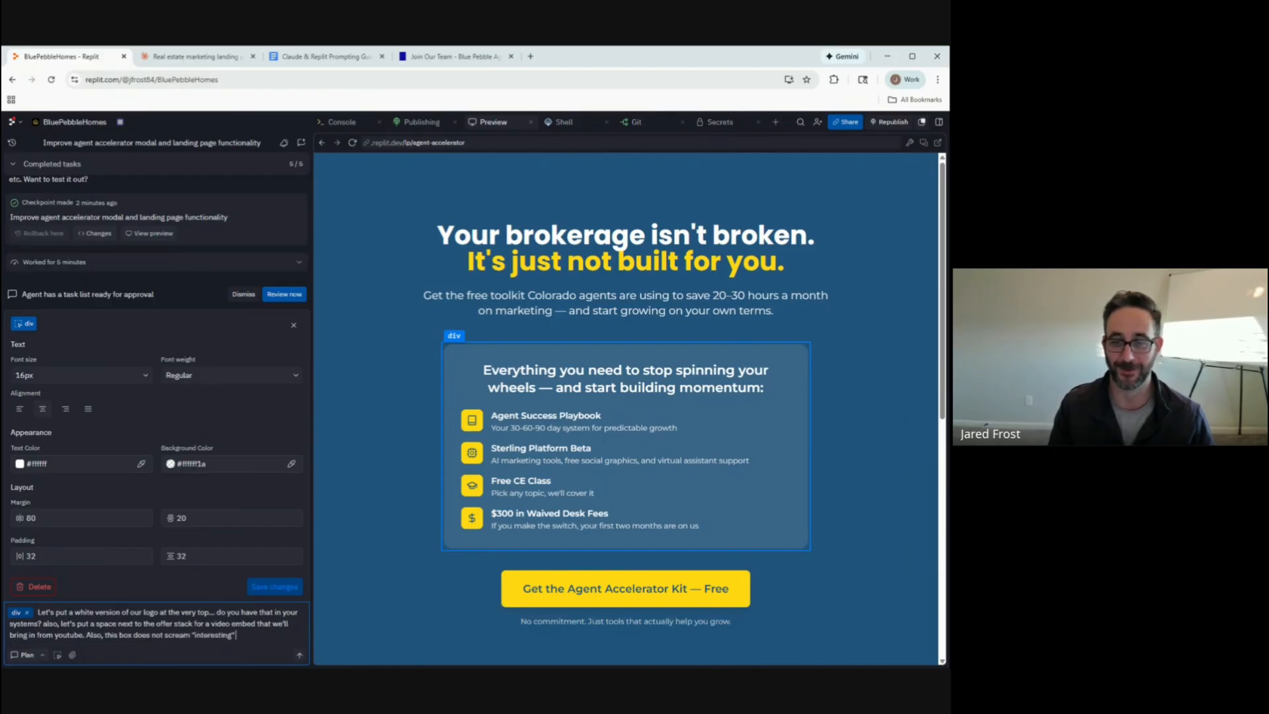
text(" or "clikc me" at)
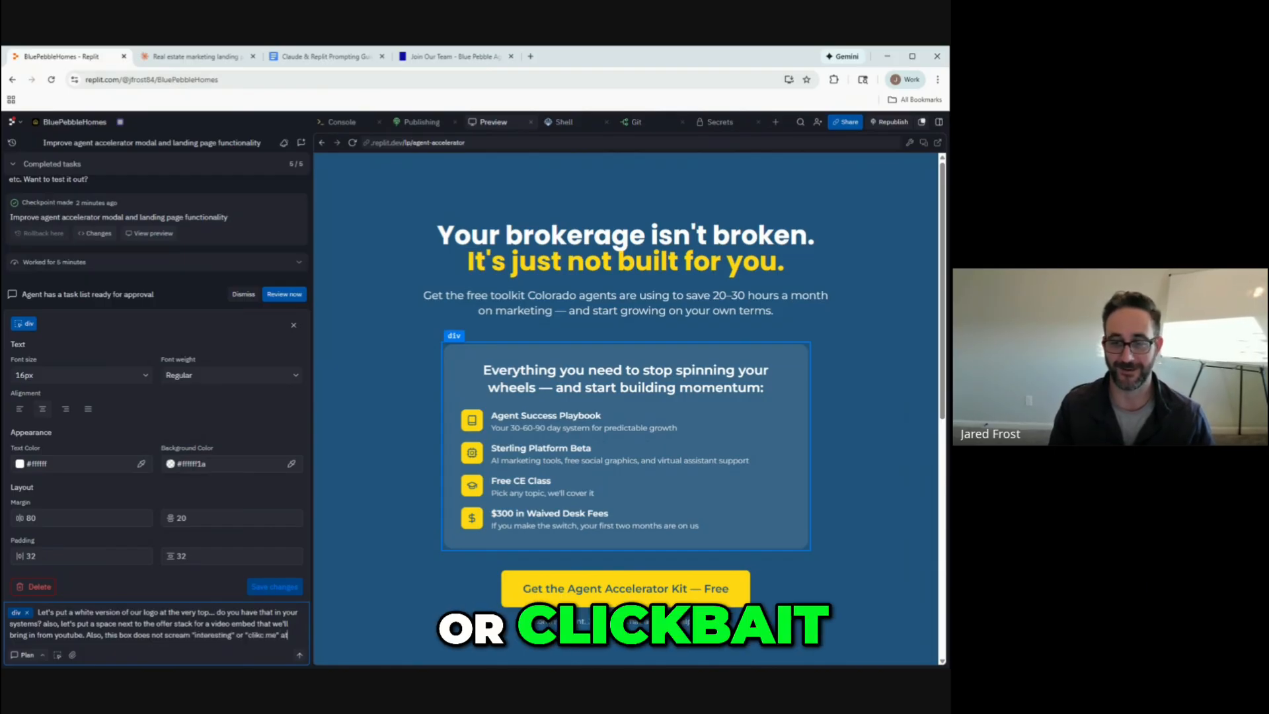
text( all... what are)
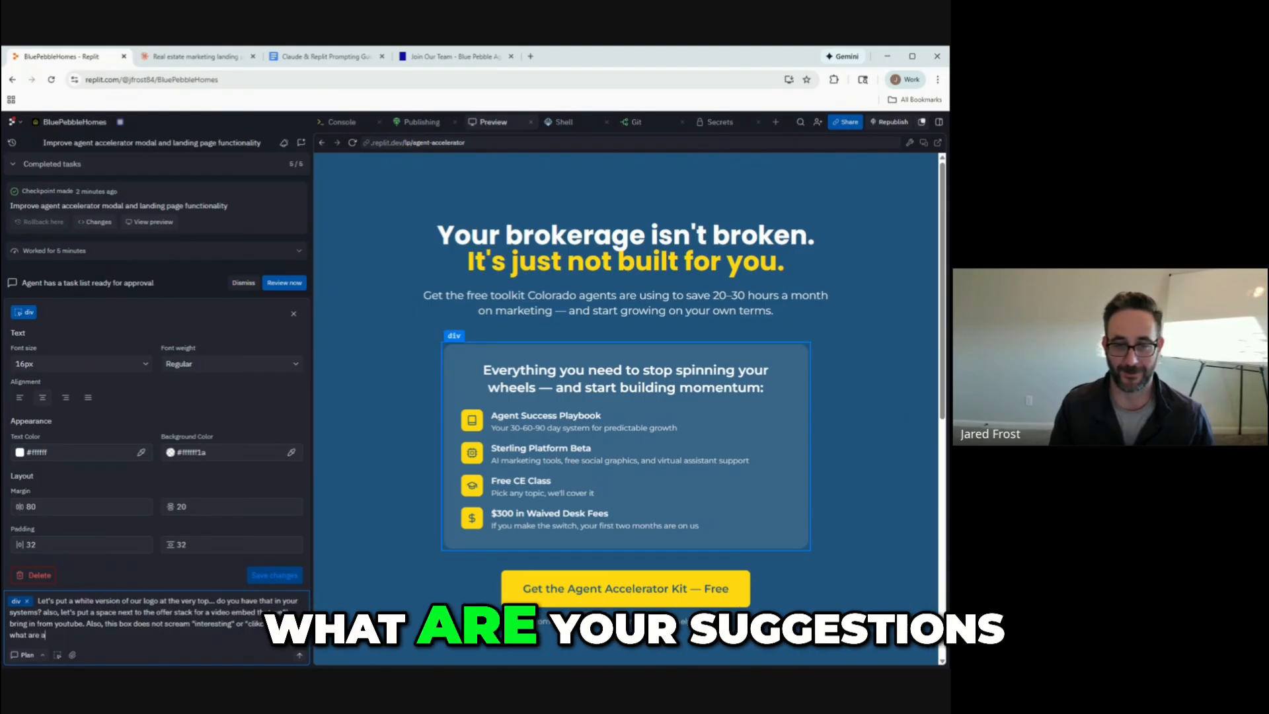
text( your suggesti)
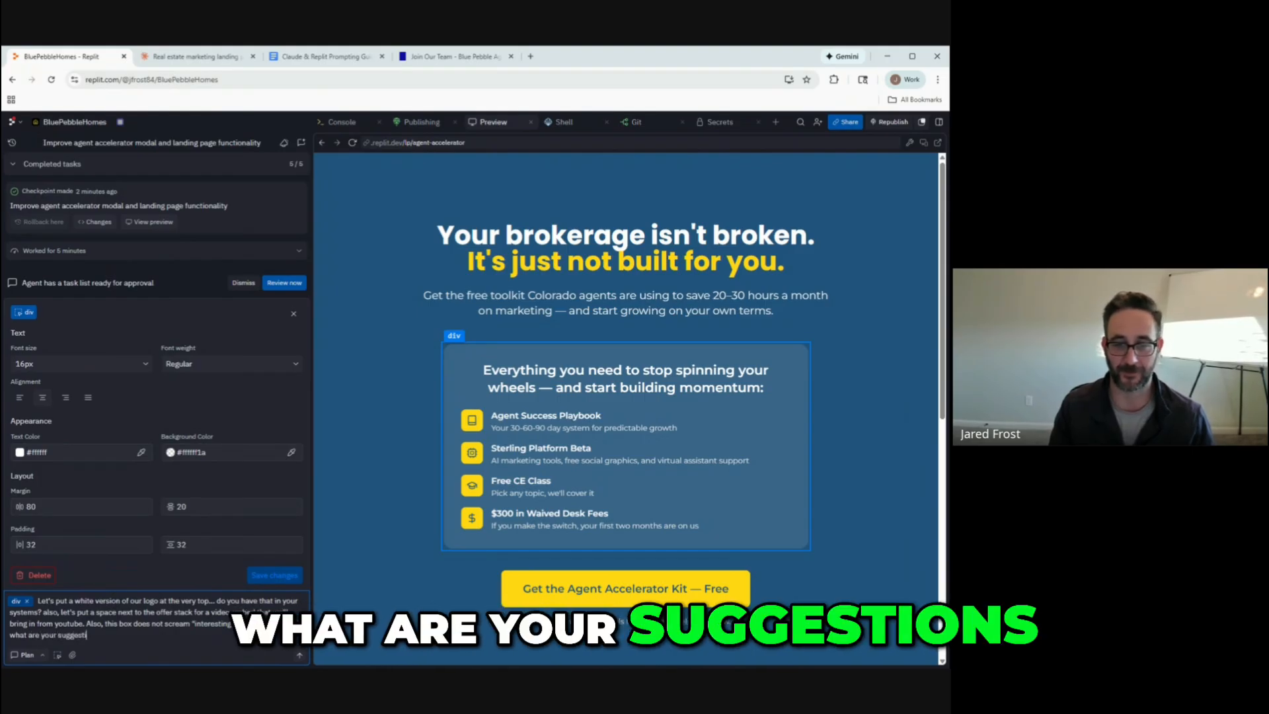
text(ons to make this a li)
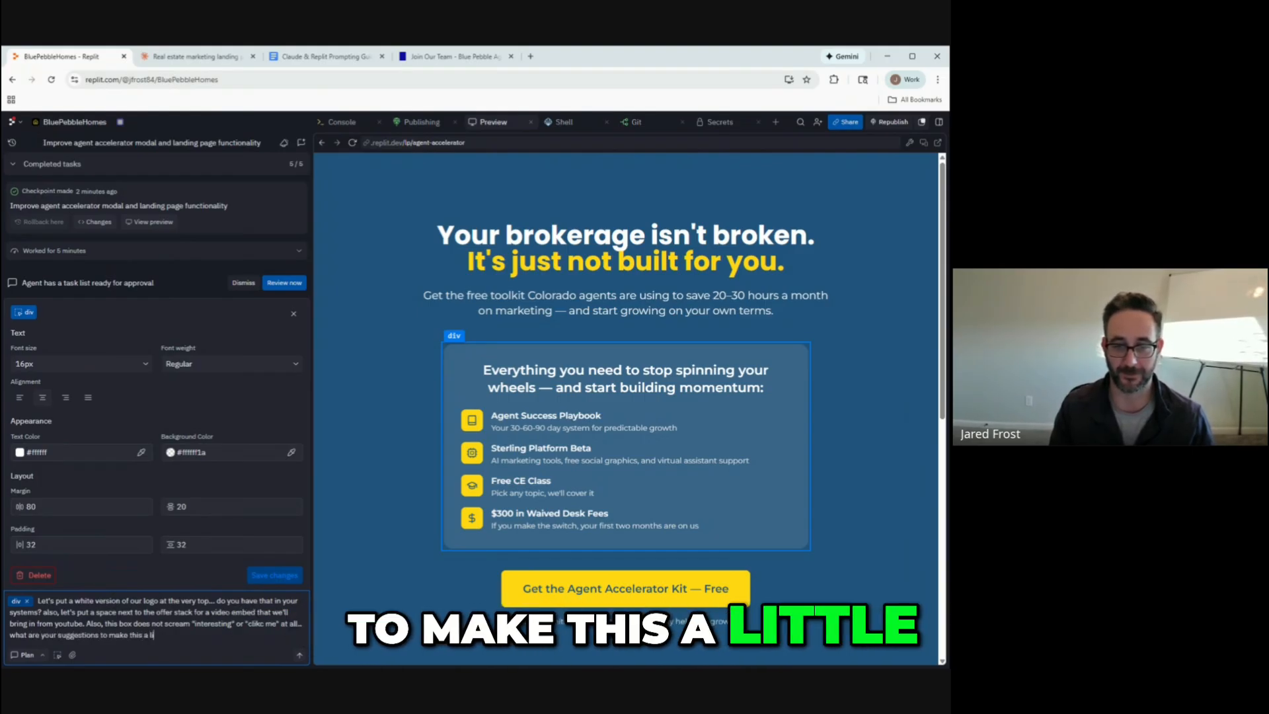
text(ttle punchier for the UI?)
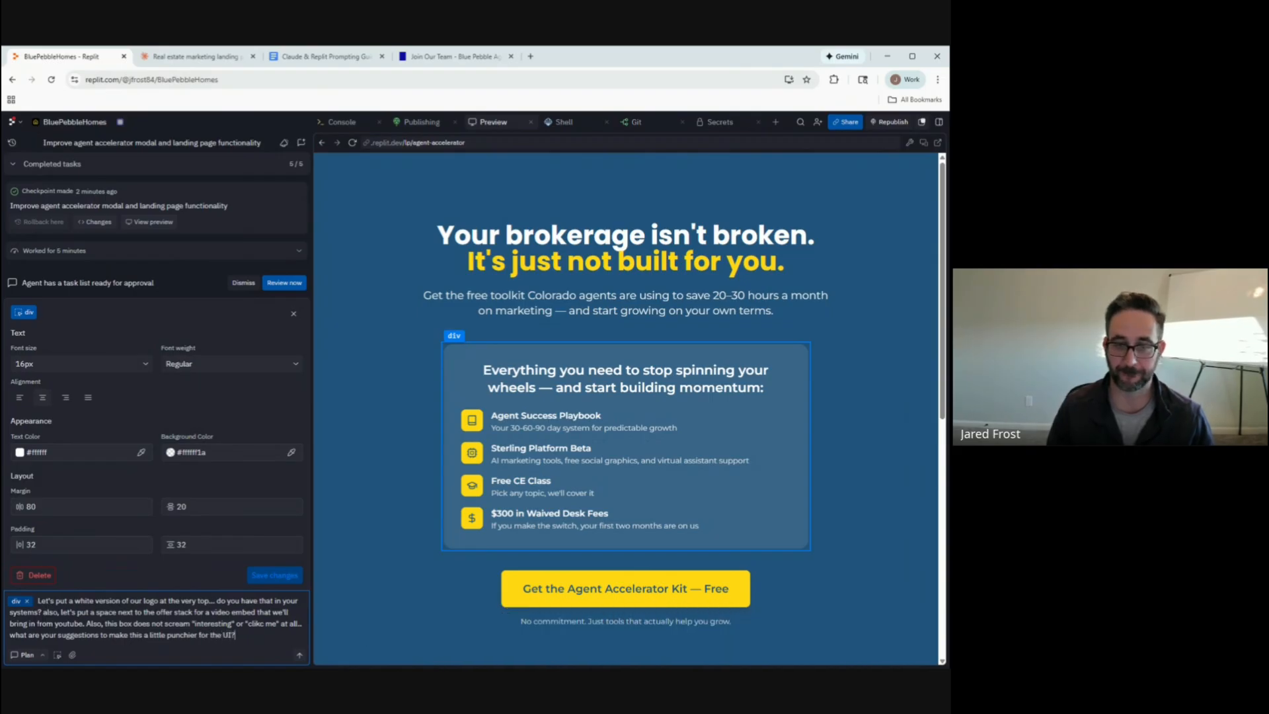
key(Return)
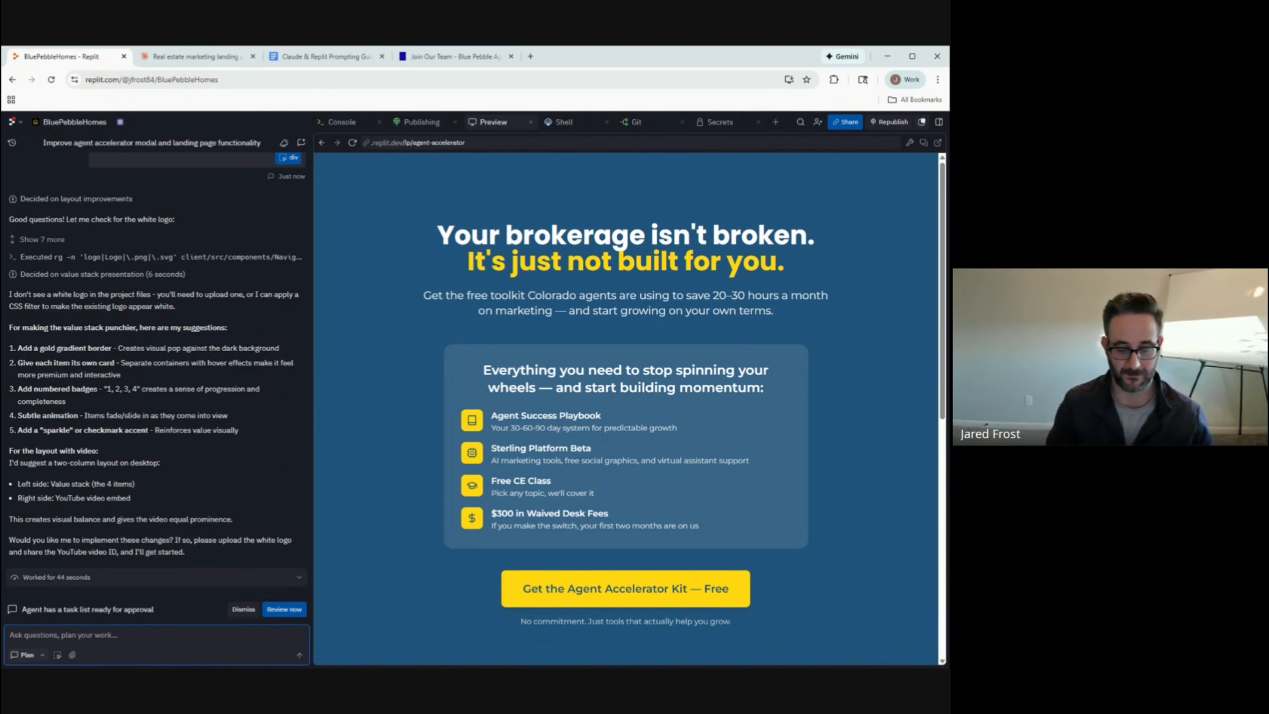
Reply to the agent with "lets apply that css filter to make it look white and let's put it at the top.".
text(lets apply that)
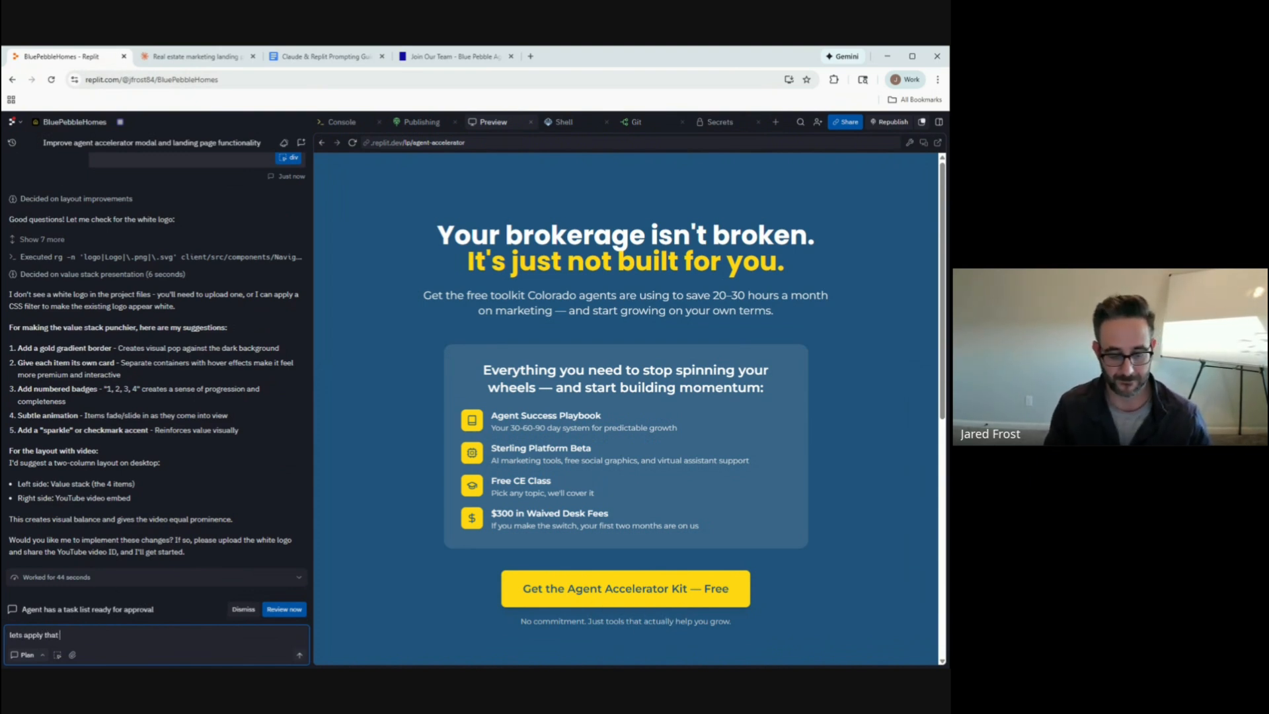
text( css filter to make it)
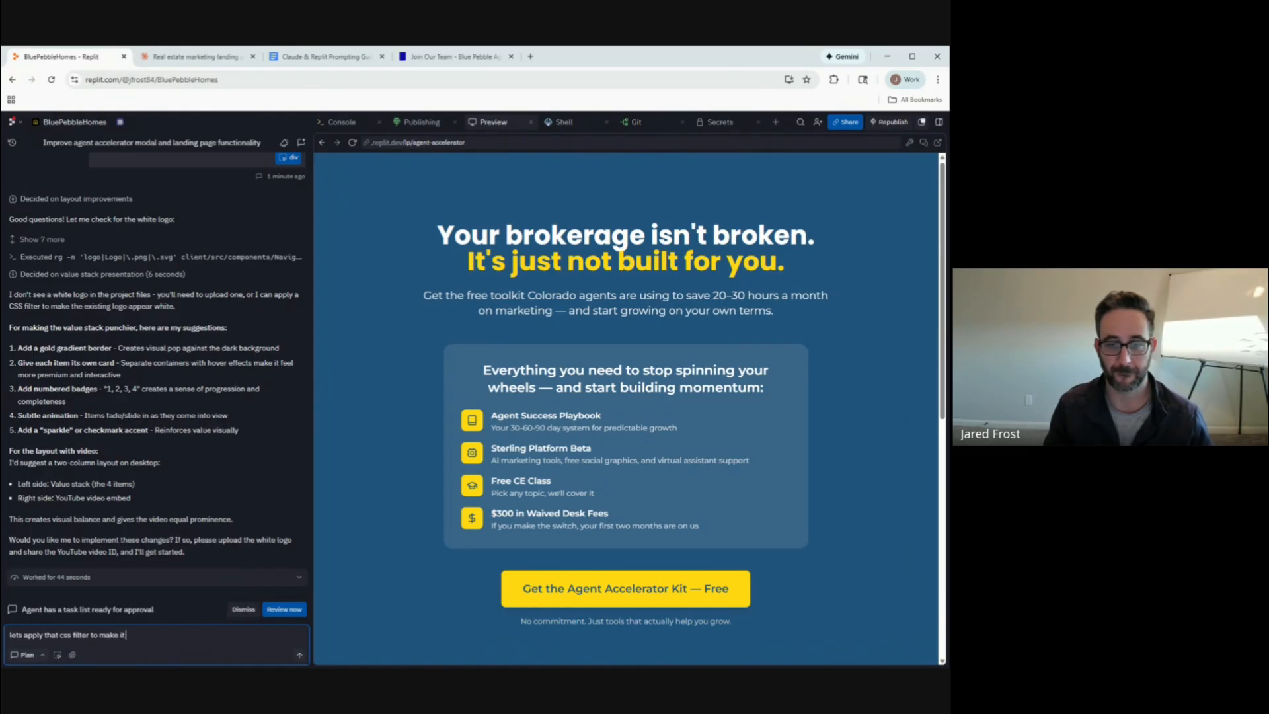
text( look whit)
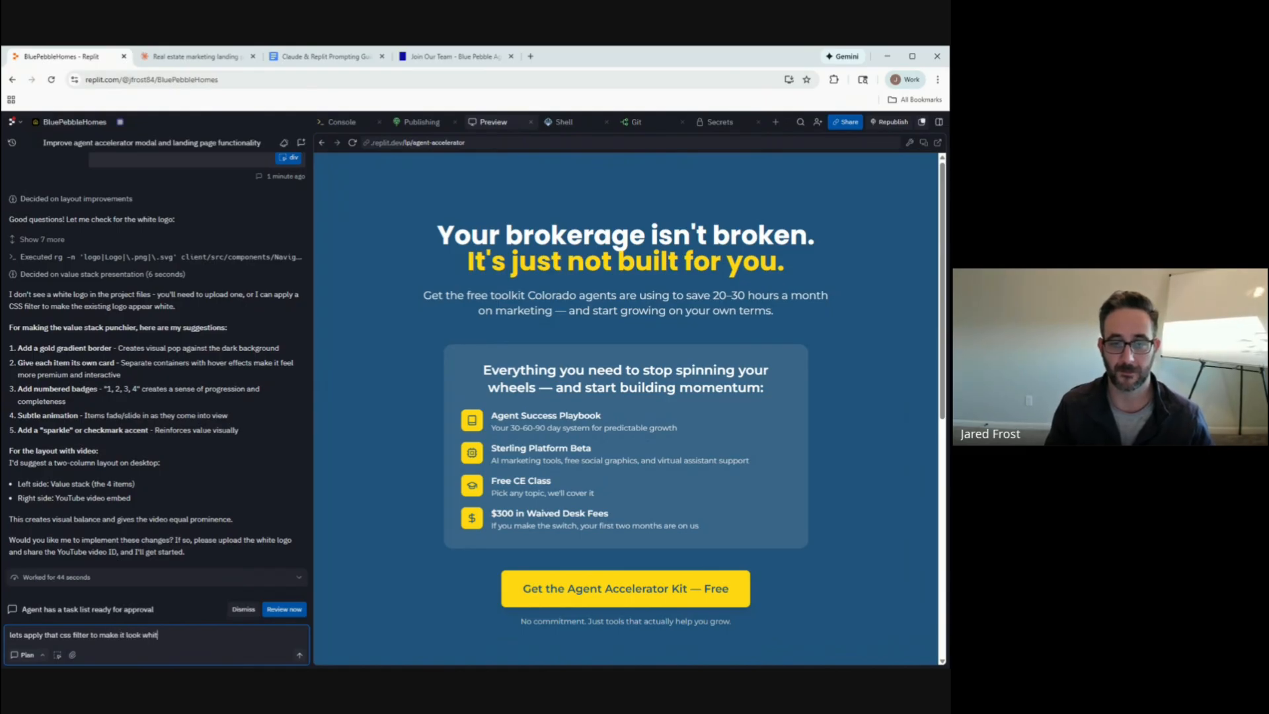
text(e and let's put it at)
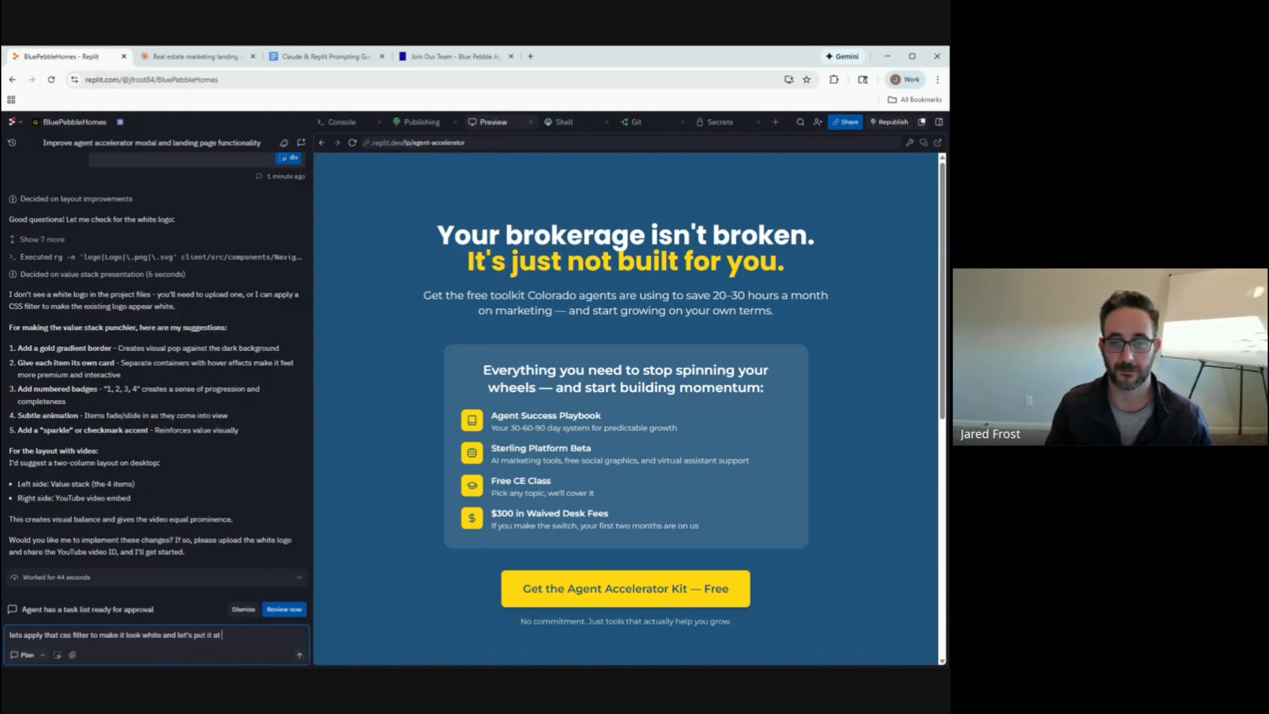
text( the top.)
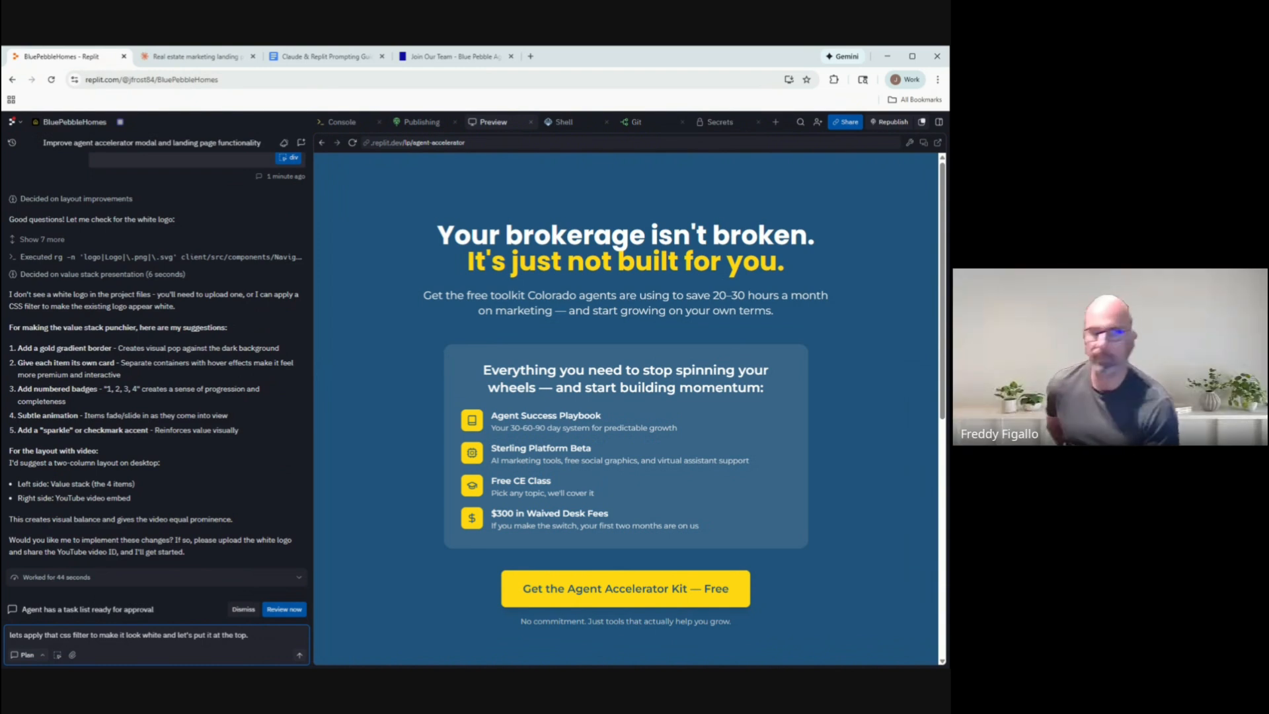
Add a request to make all the punchier value stack changes, with the value stack on the left and video embed on the right, and send it.
text(lets make al)
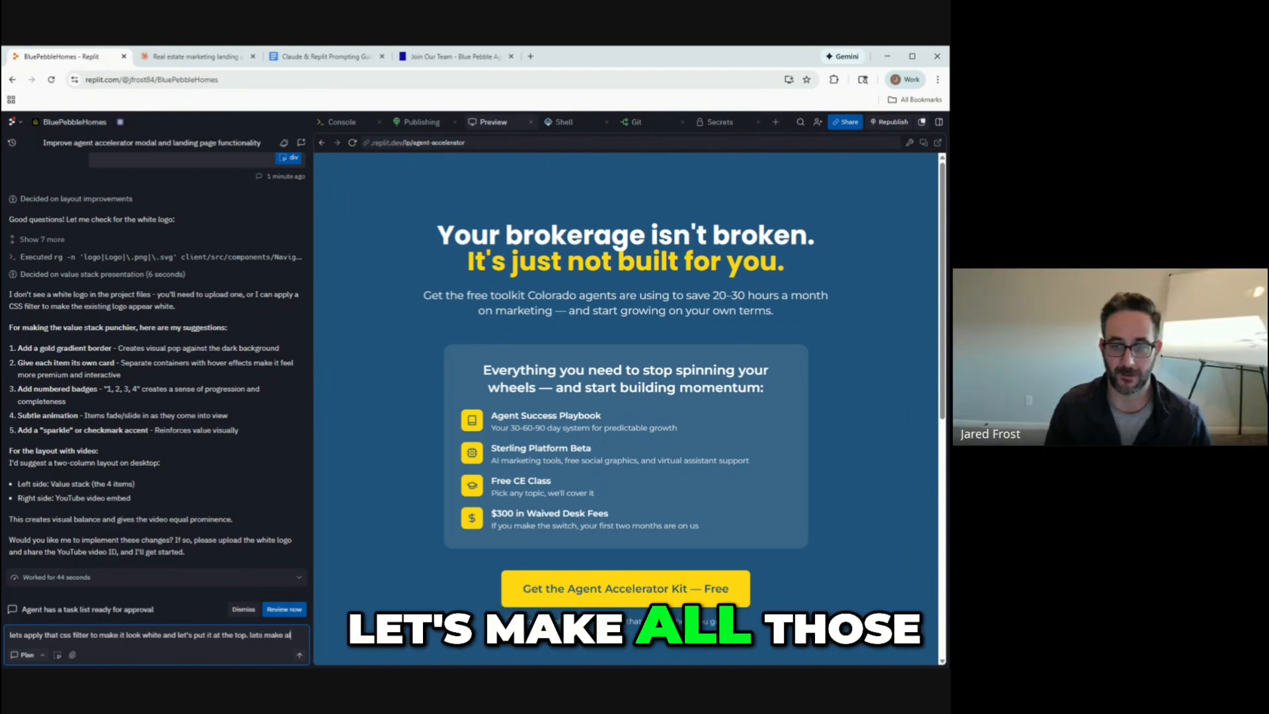
text(l those changes for)
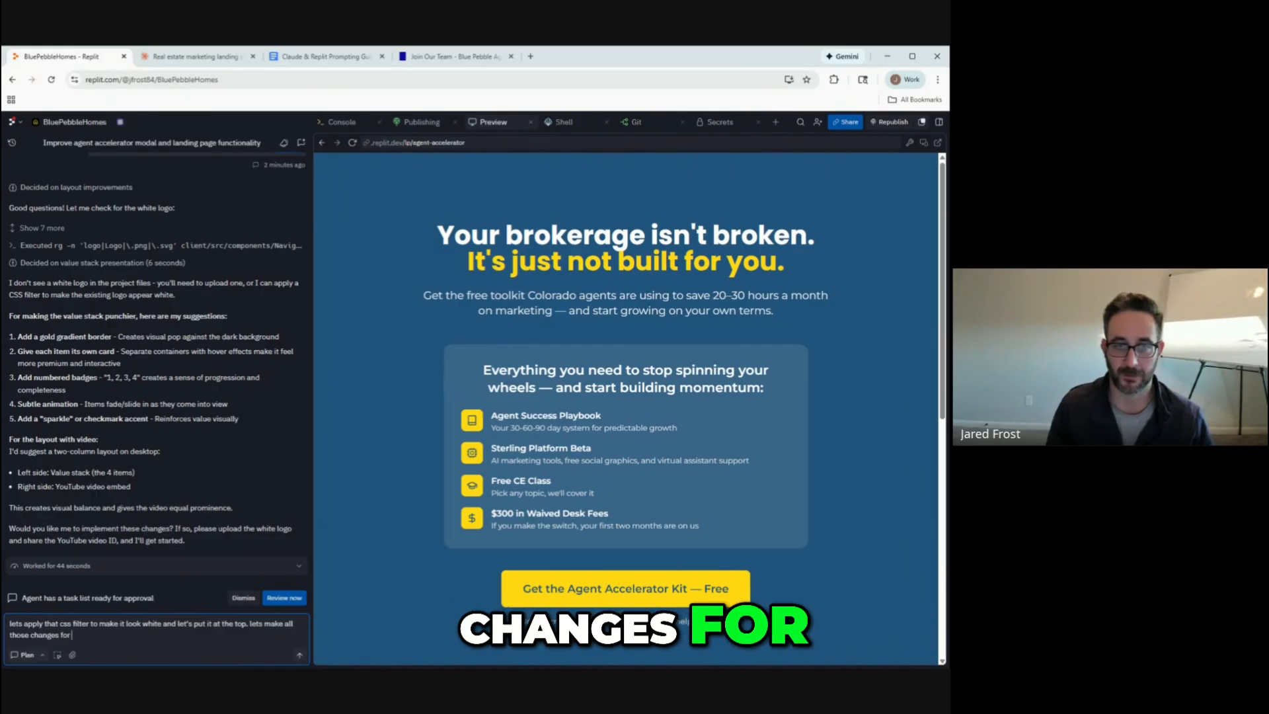
text( mak)
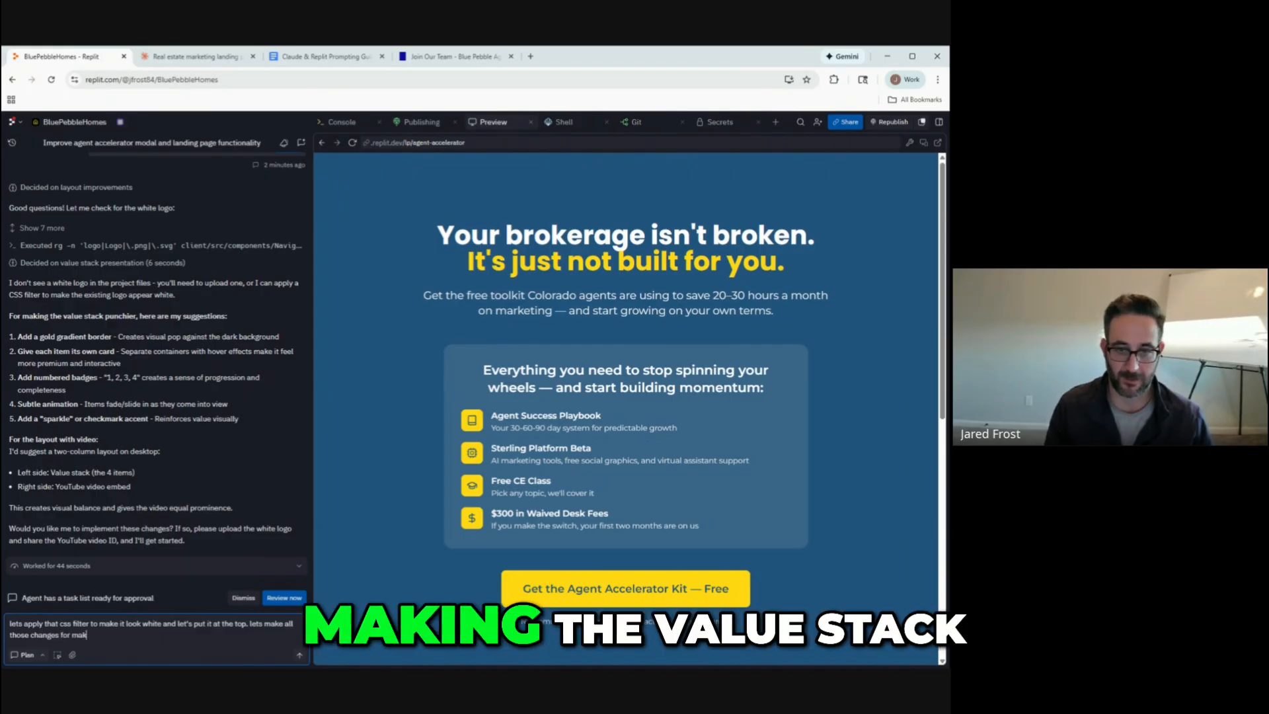
text(ing the v)
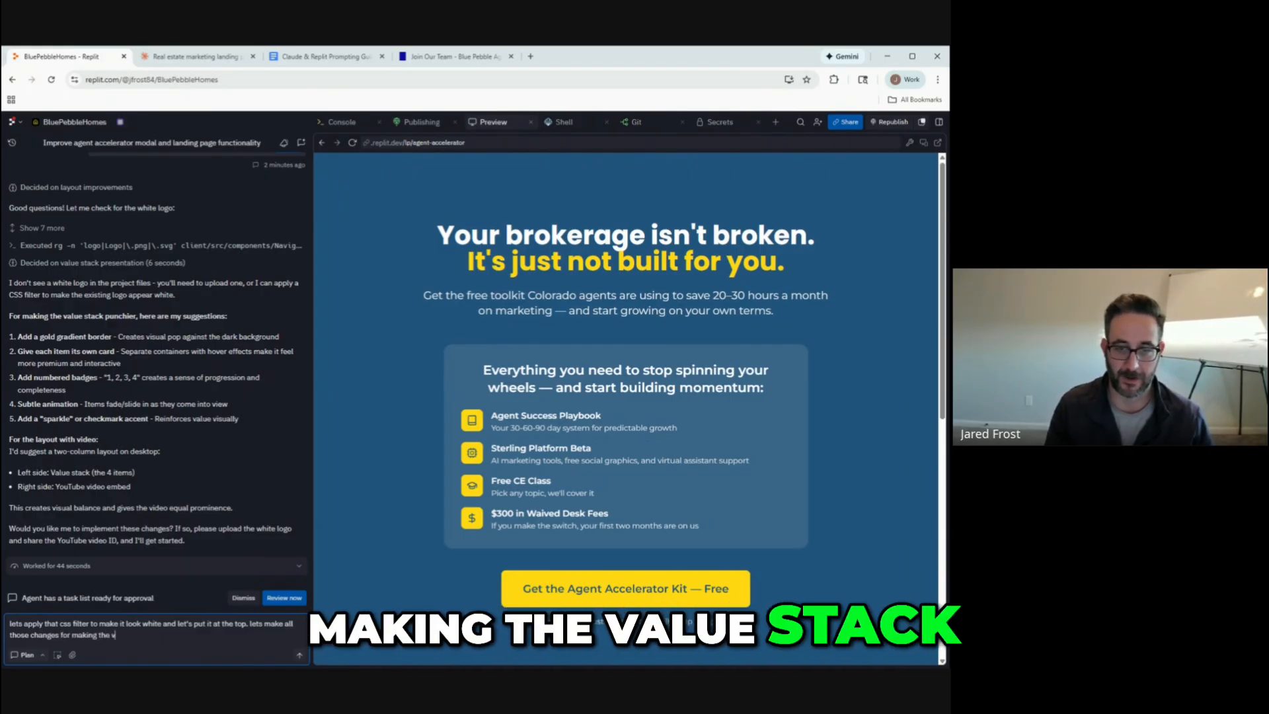
text(alue stack p)
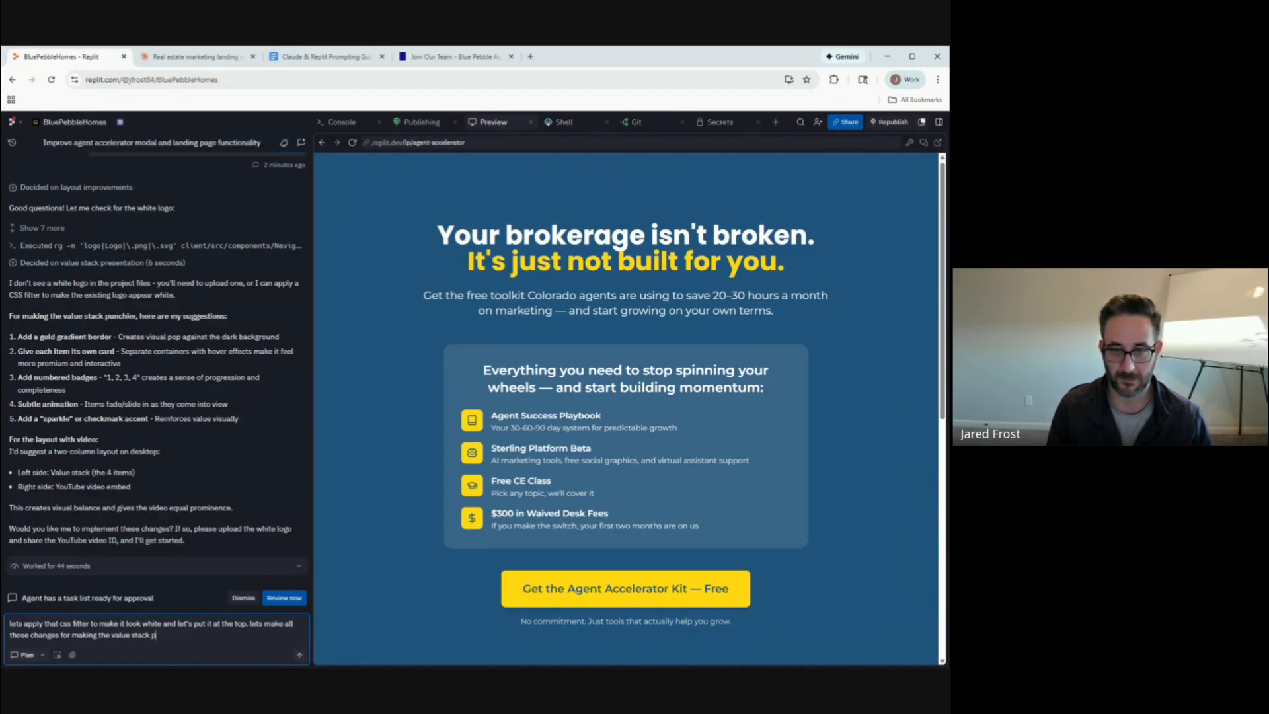
text(unchier and then)
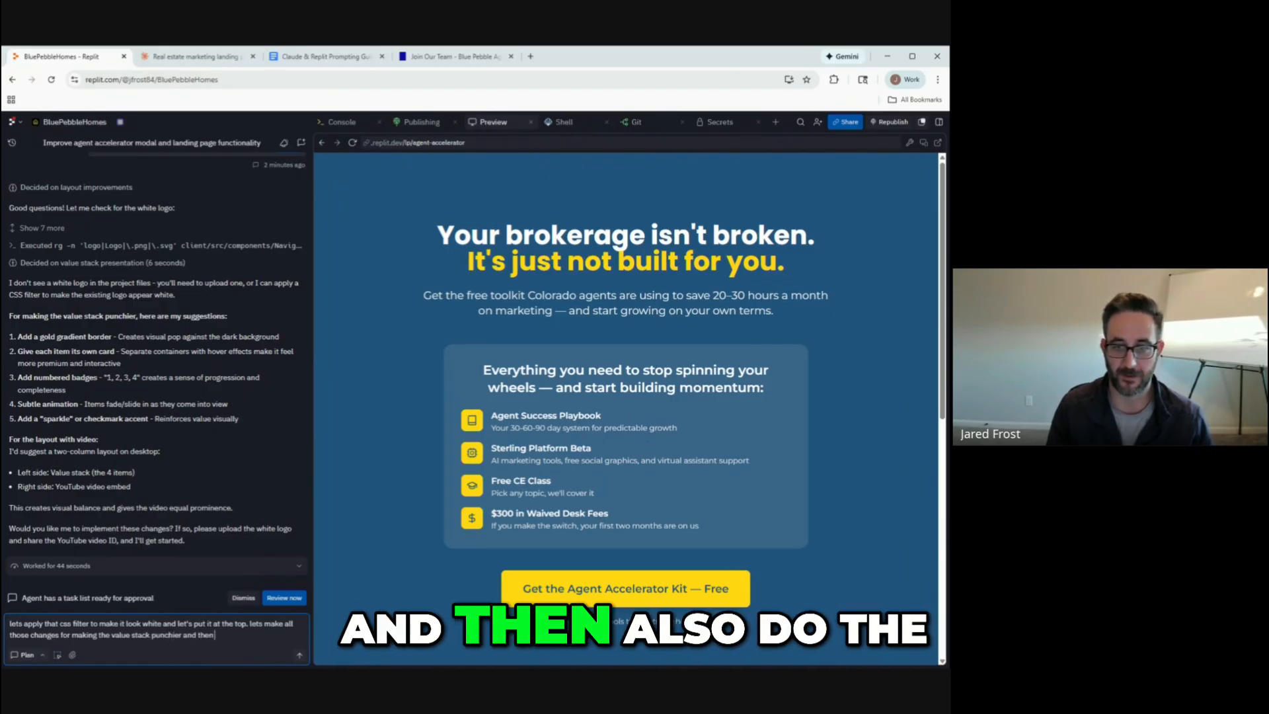
text( also do the)
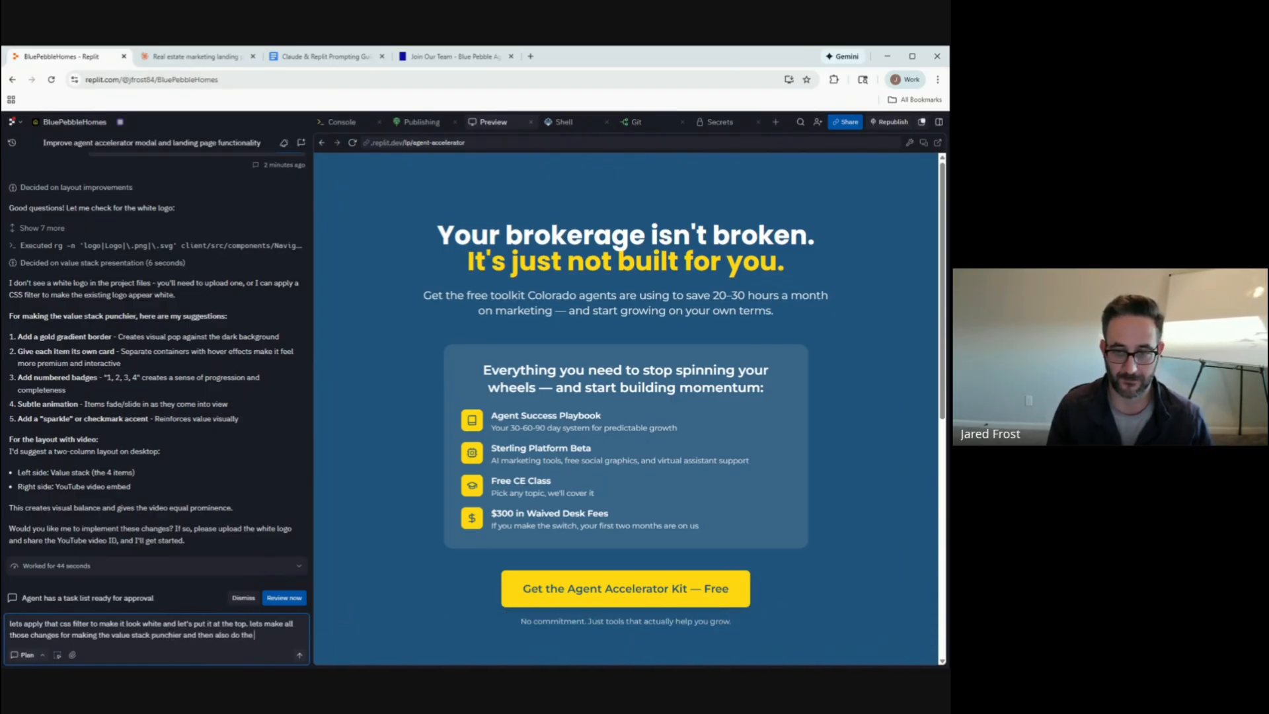
text( value stack on the left and the video embed on)
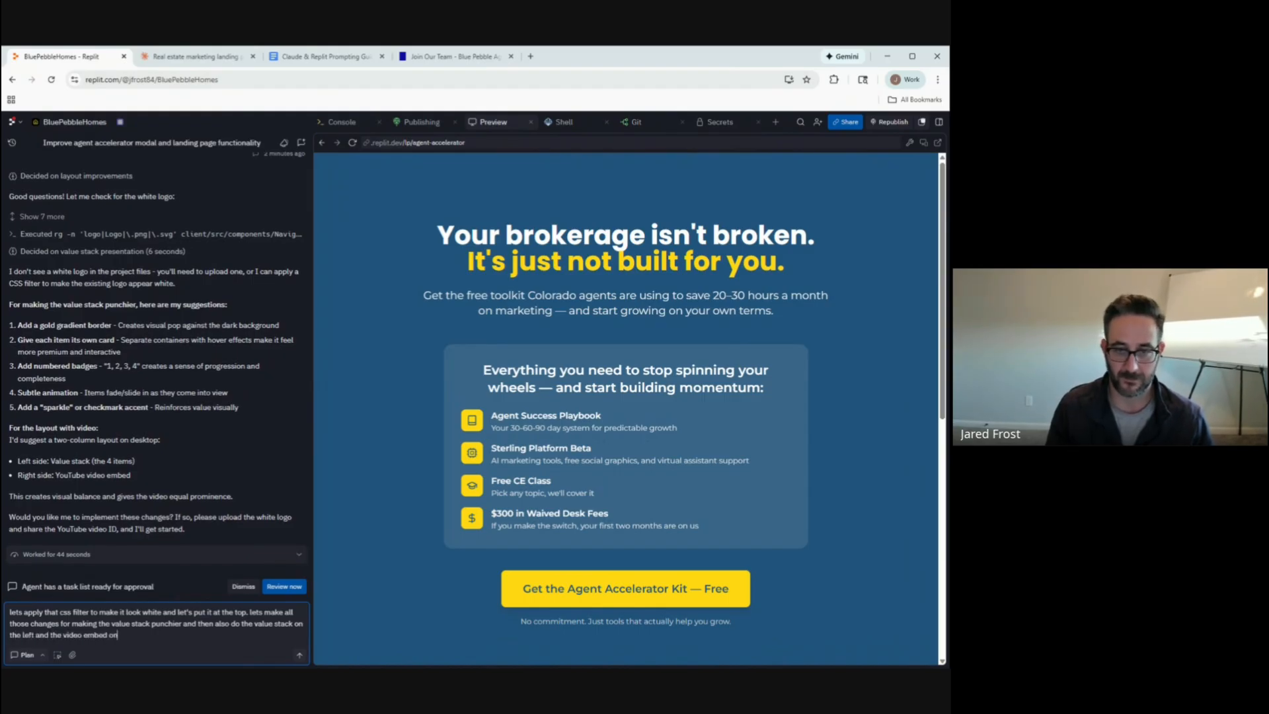
text(the right)
key(Return)
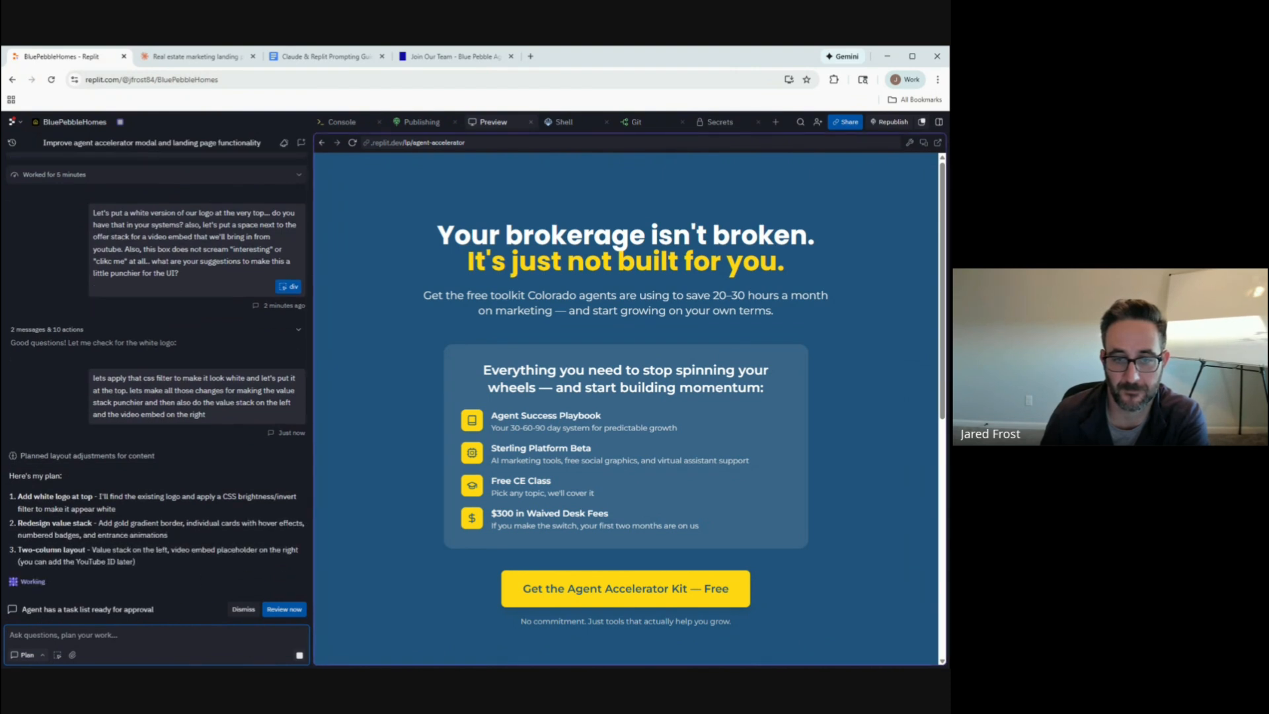
Switch the agent to Build mode and approve the proposed plan by sending "go for it!".
click(41, 654)
click(53, 616)
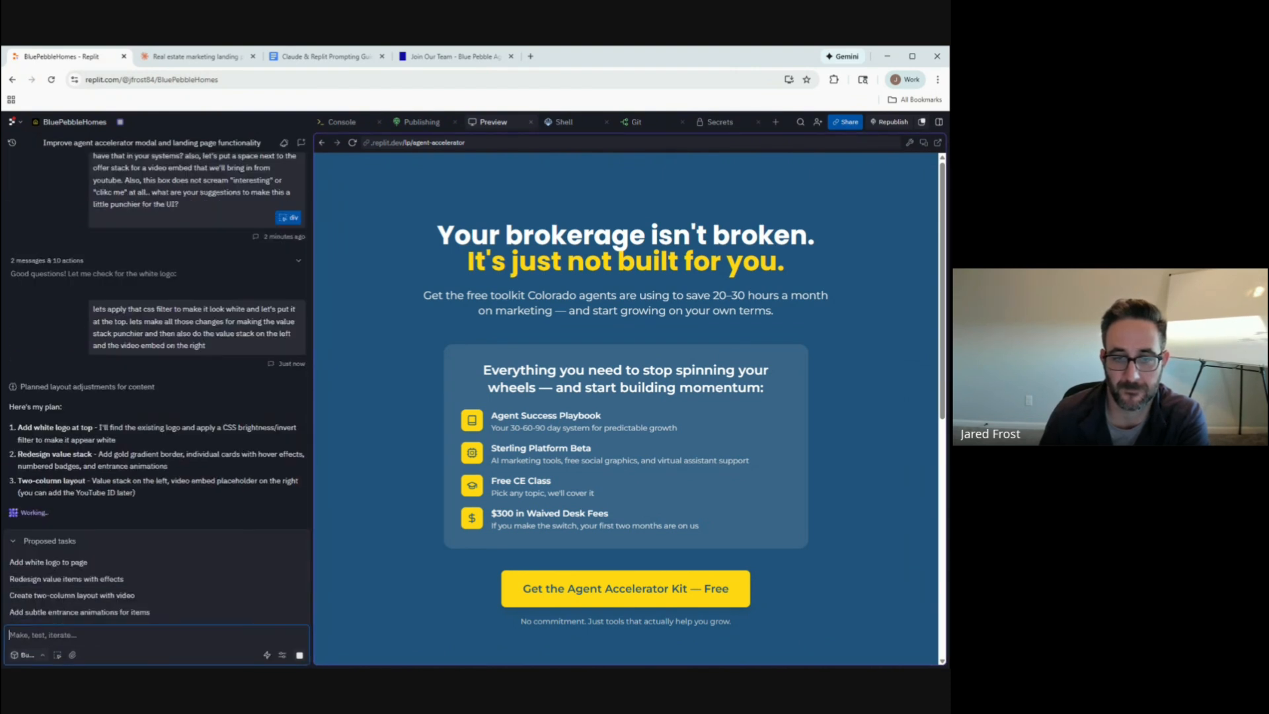
text(go fo)
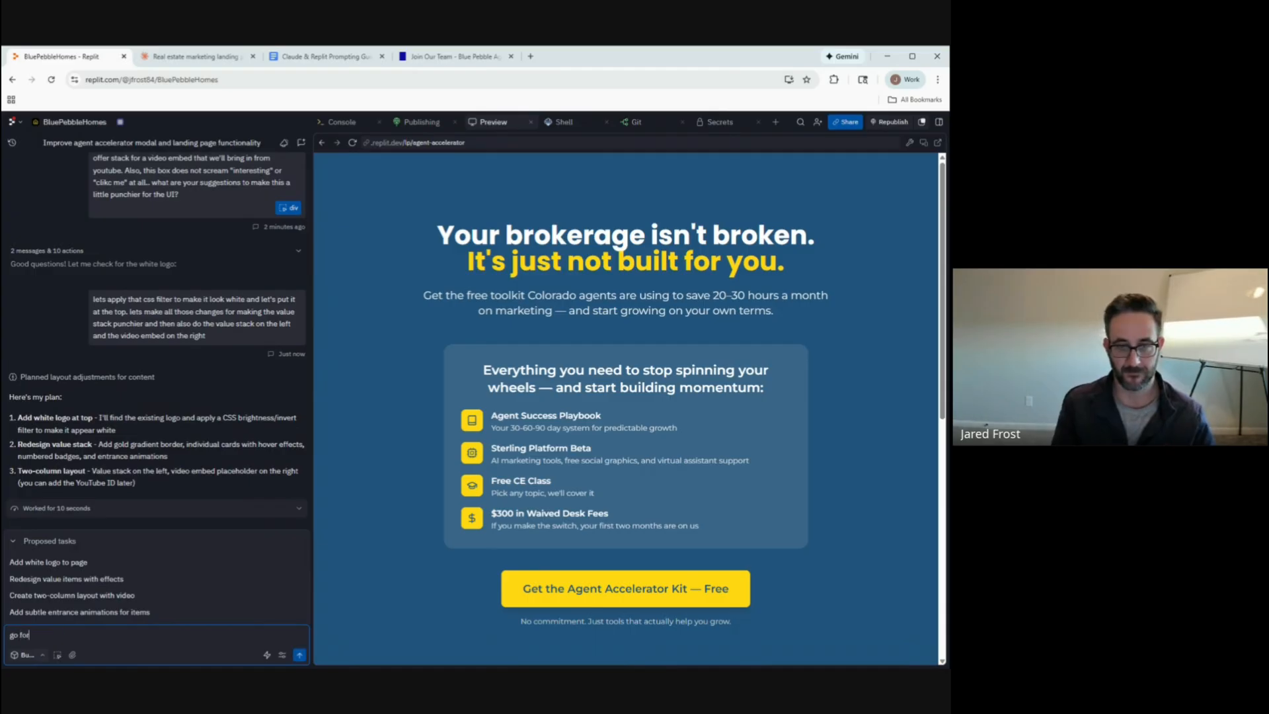
text(r it!)
key(Return)
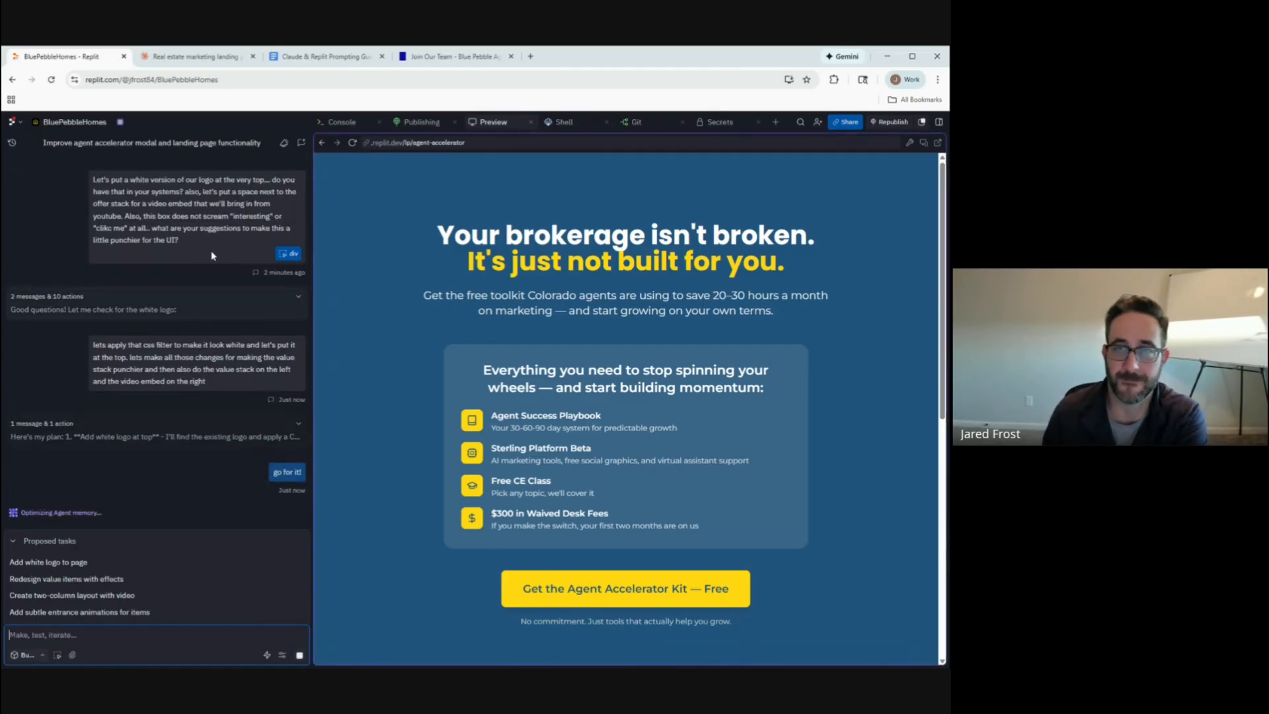
click(188, 57)
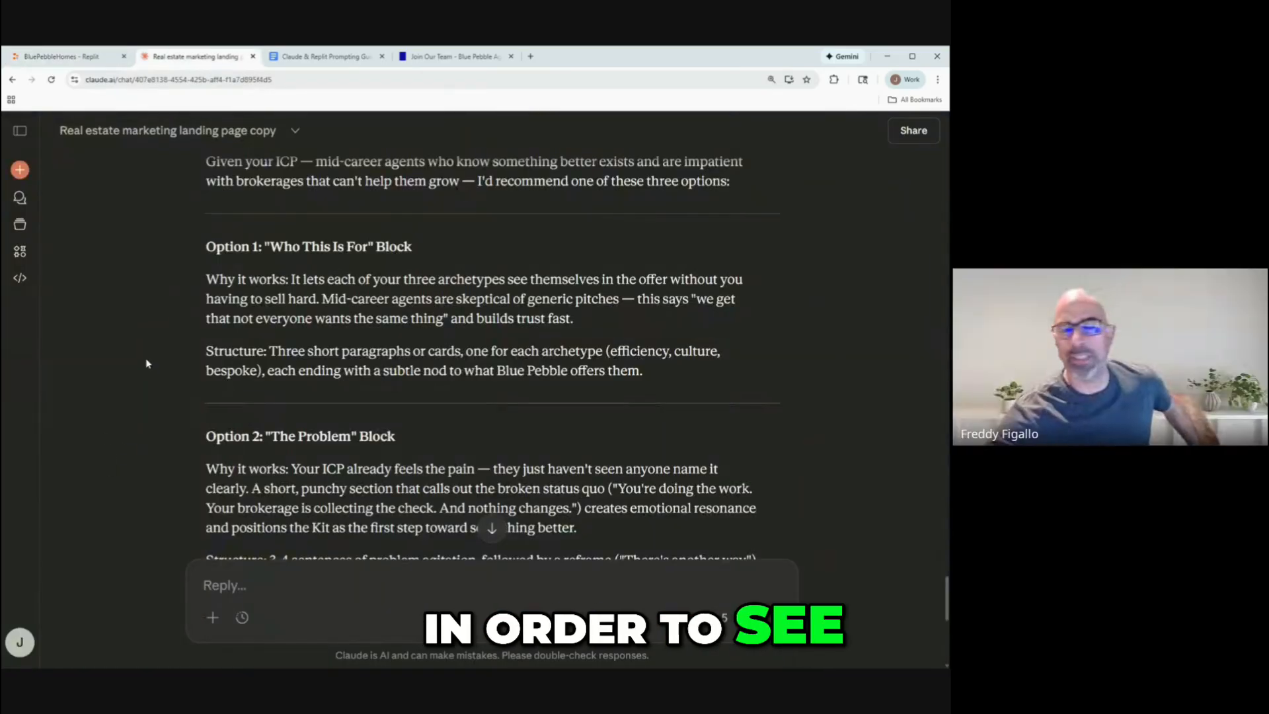
click(74, 57)
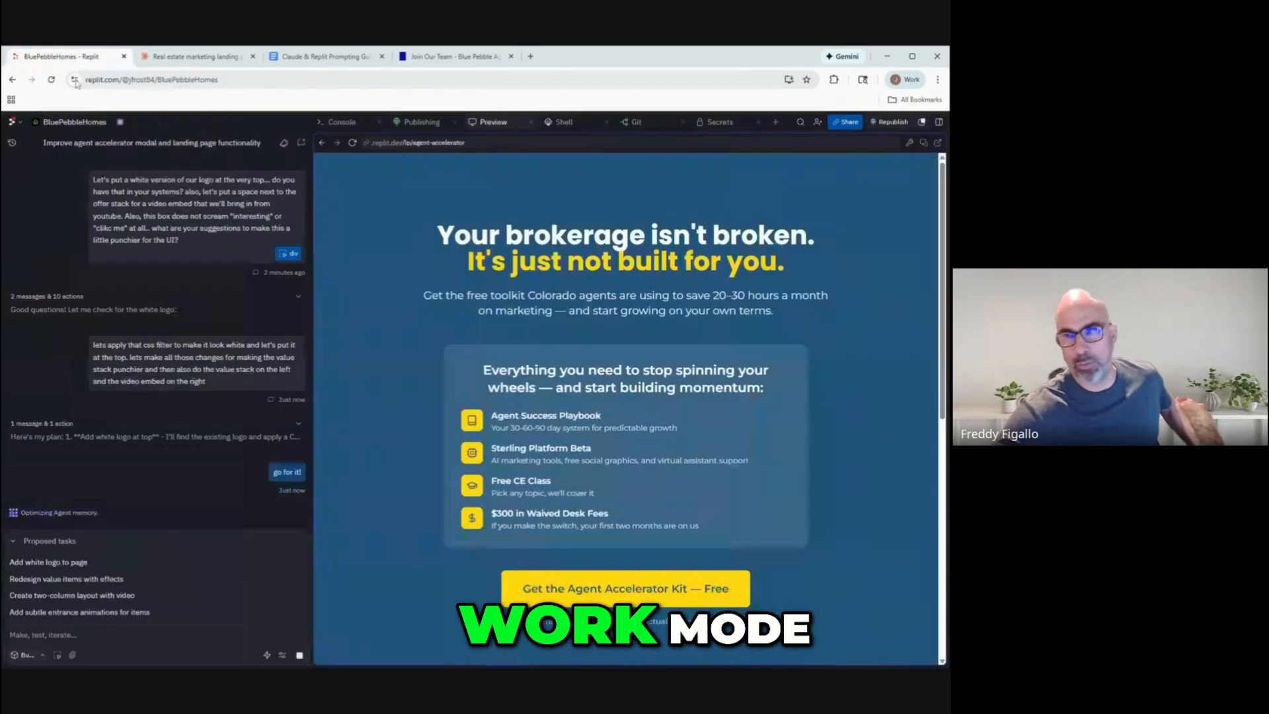
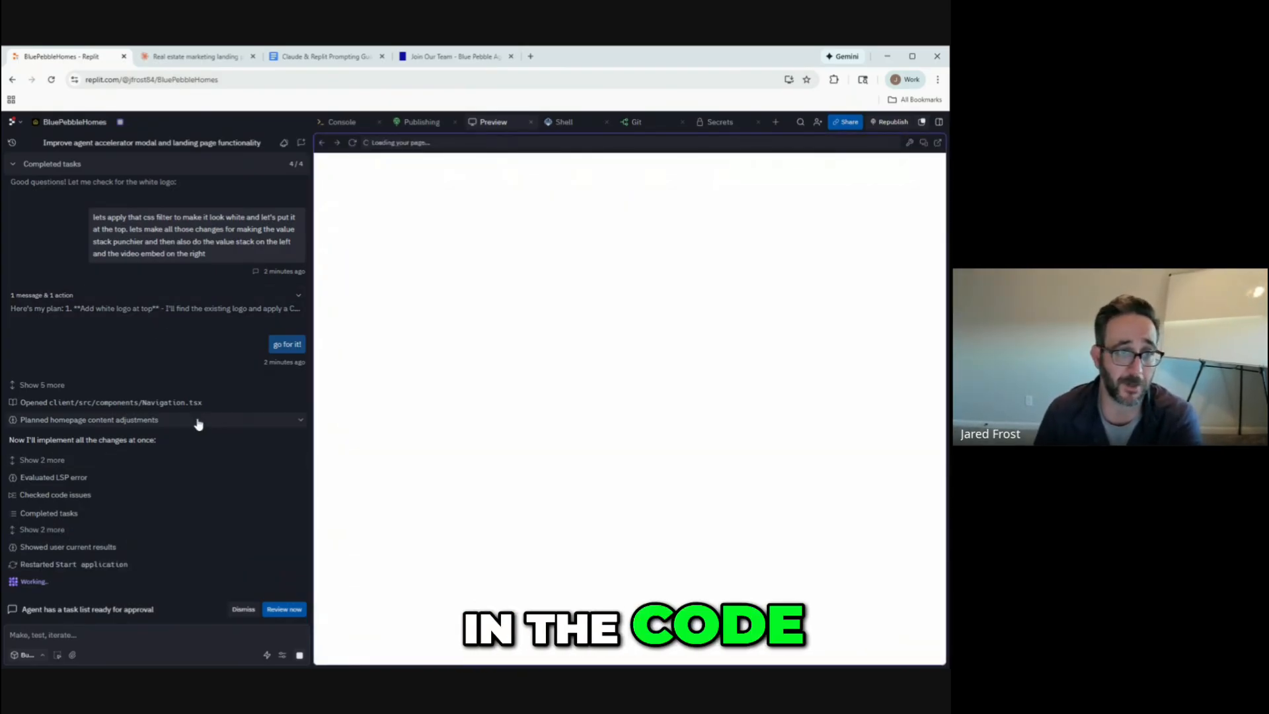
Switch to the Claude chat and compare the three proposed blocks for the landing page's next section, including the recommendation.
click(162, 58)
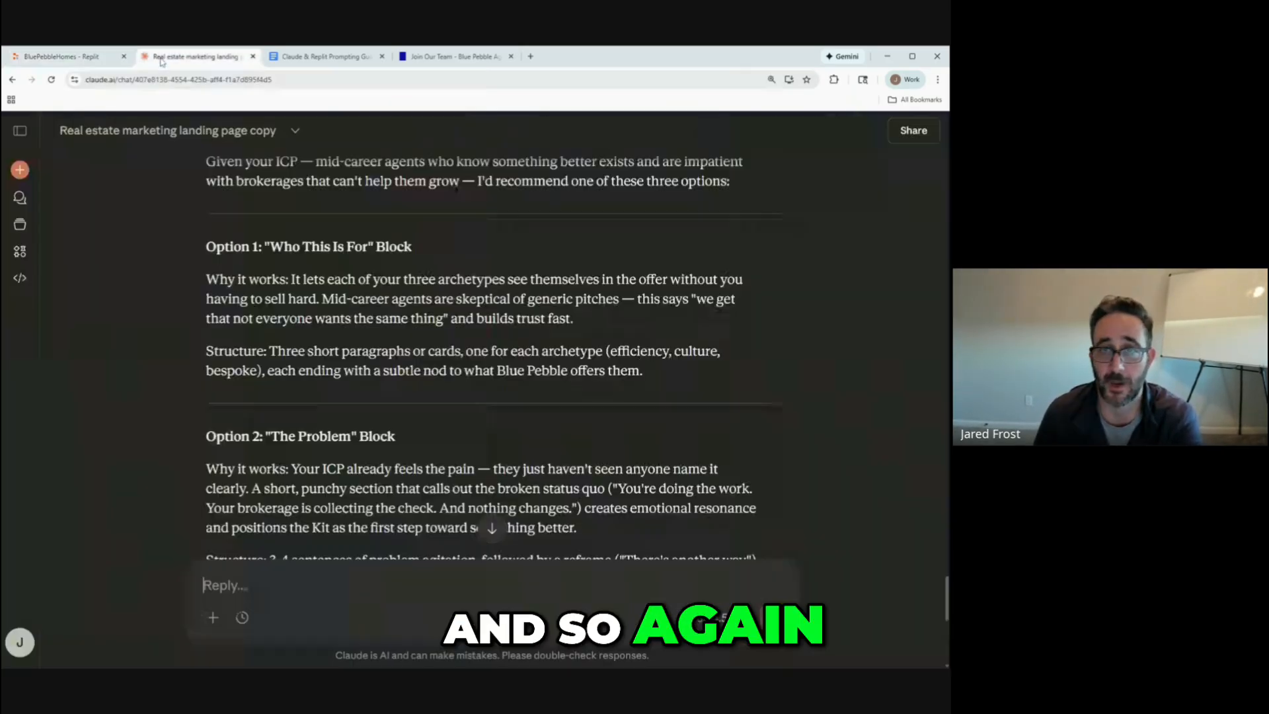
scroll(605, 376, down, 1)
scroll(605, 376, up, 4)
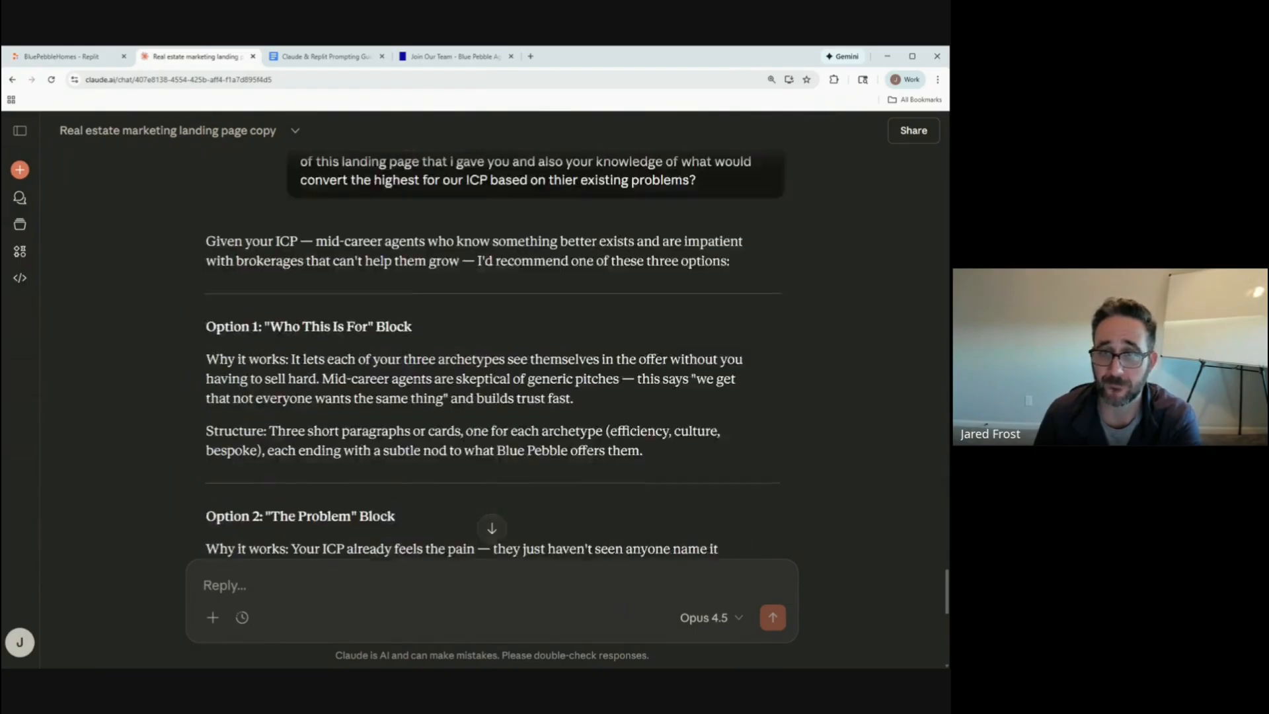
scroll(605, 376, down, 4)
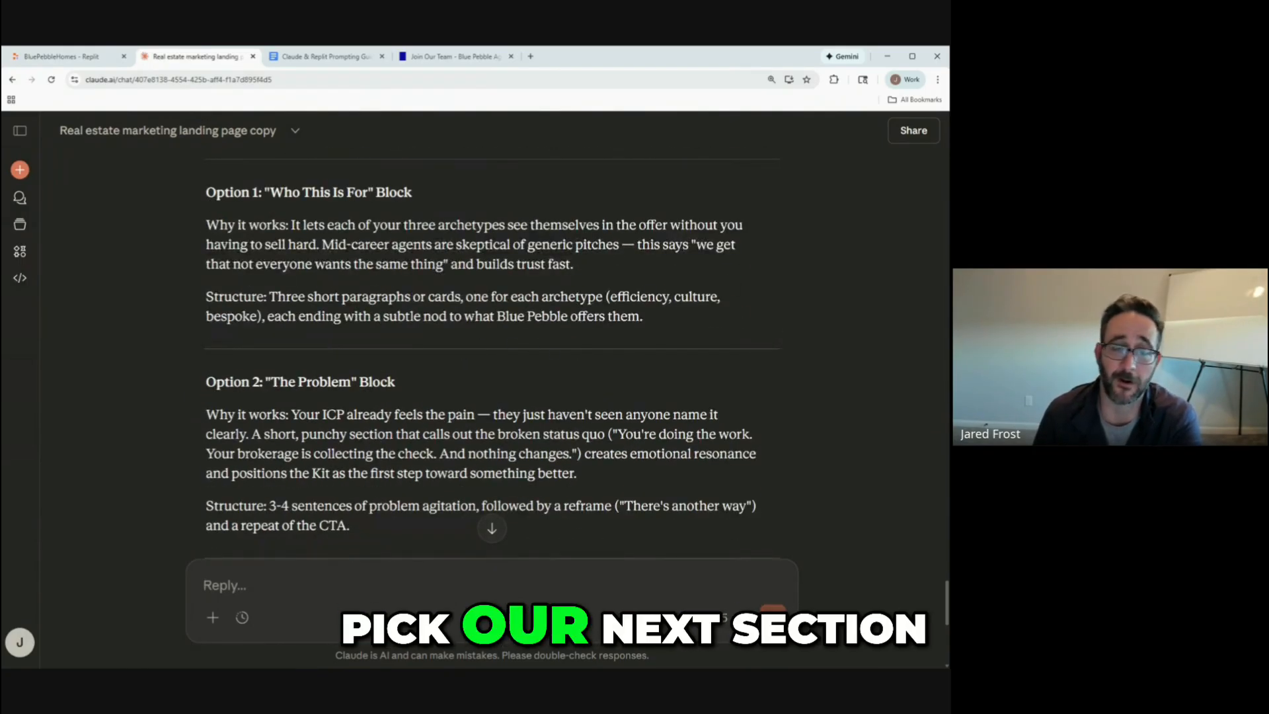
scroll(536, 352, up, 1)
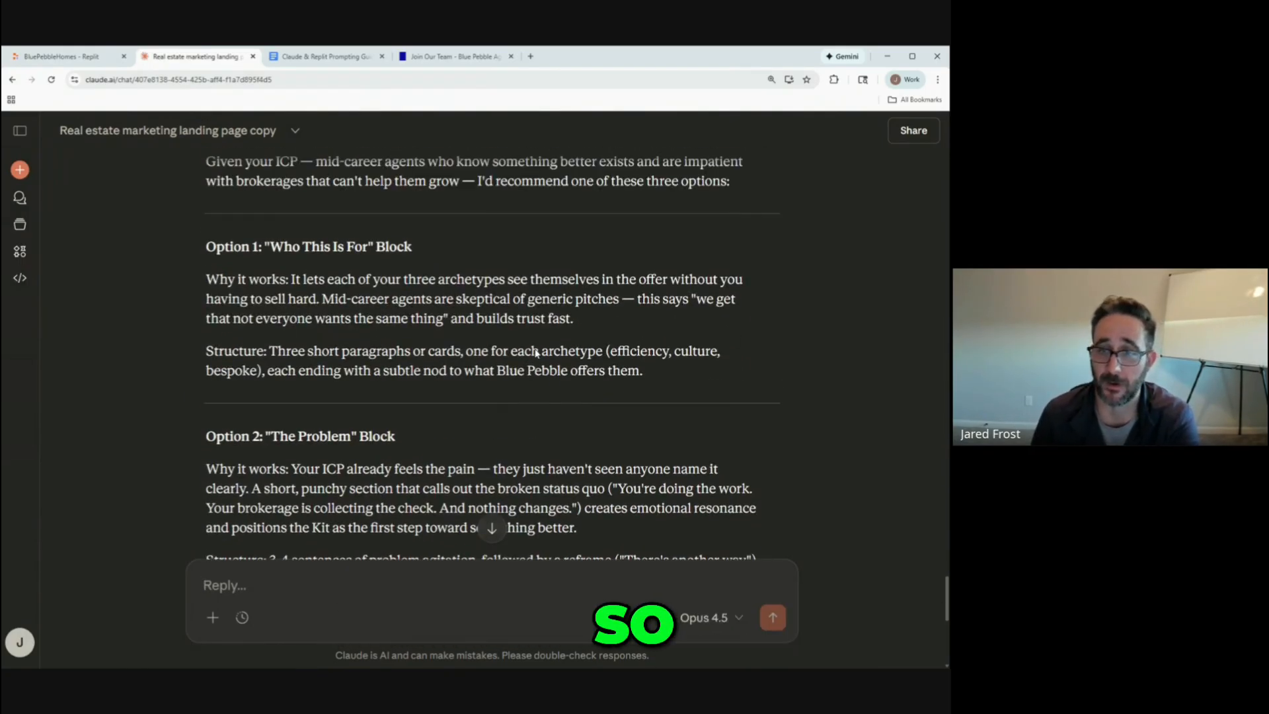
scroll(383, 274, down, 1)
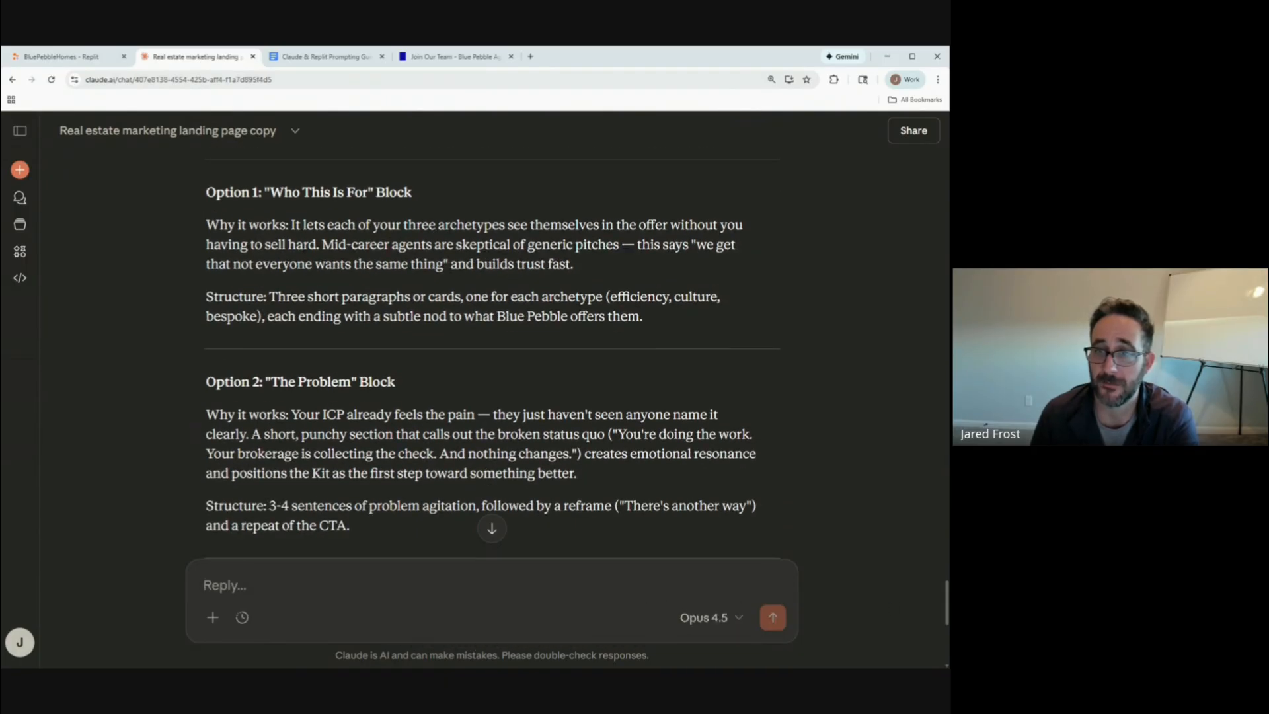
scroll(540, 320, down, 2)
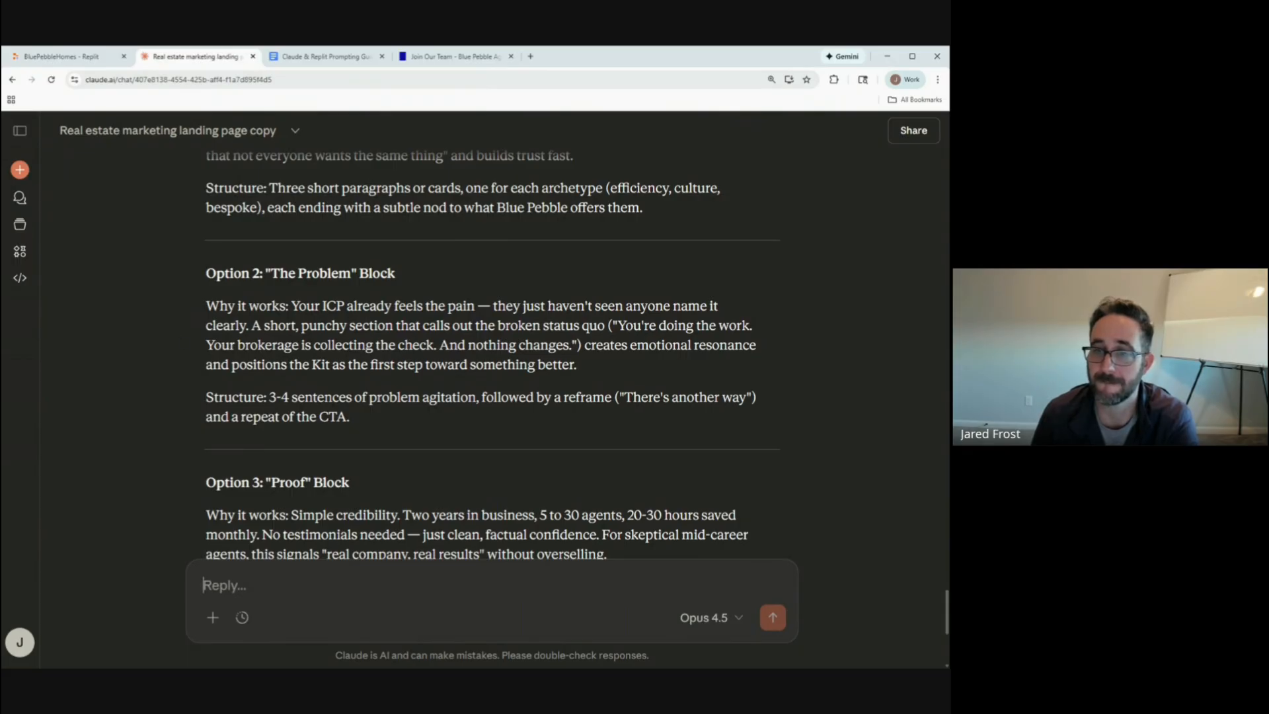
scroll(438, 354, down, 2)
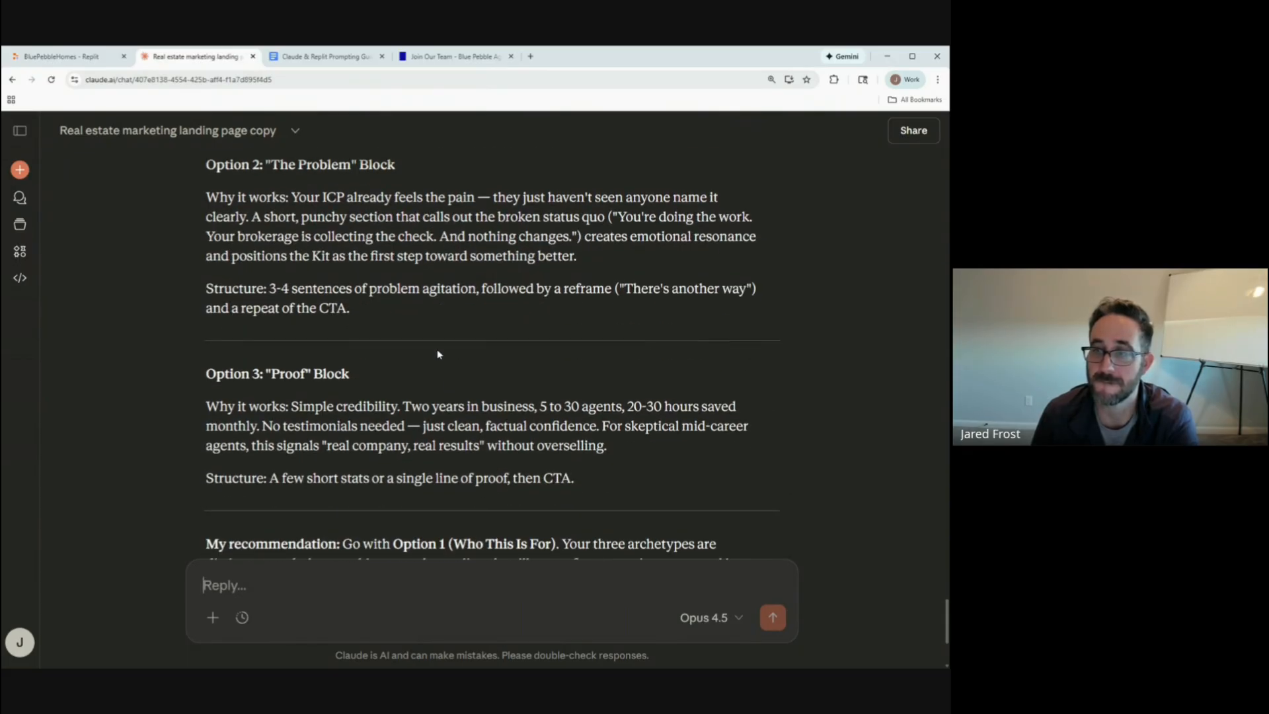
scroll(161, 396, down, 2)
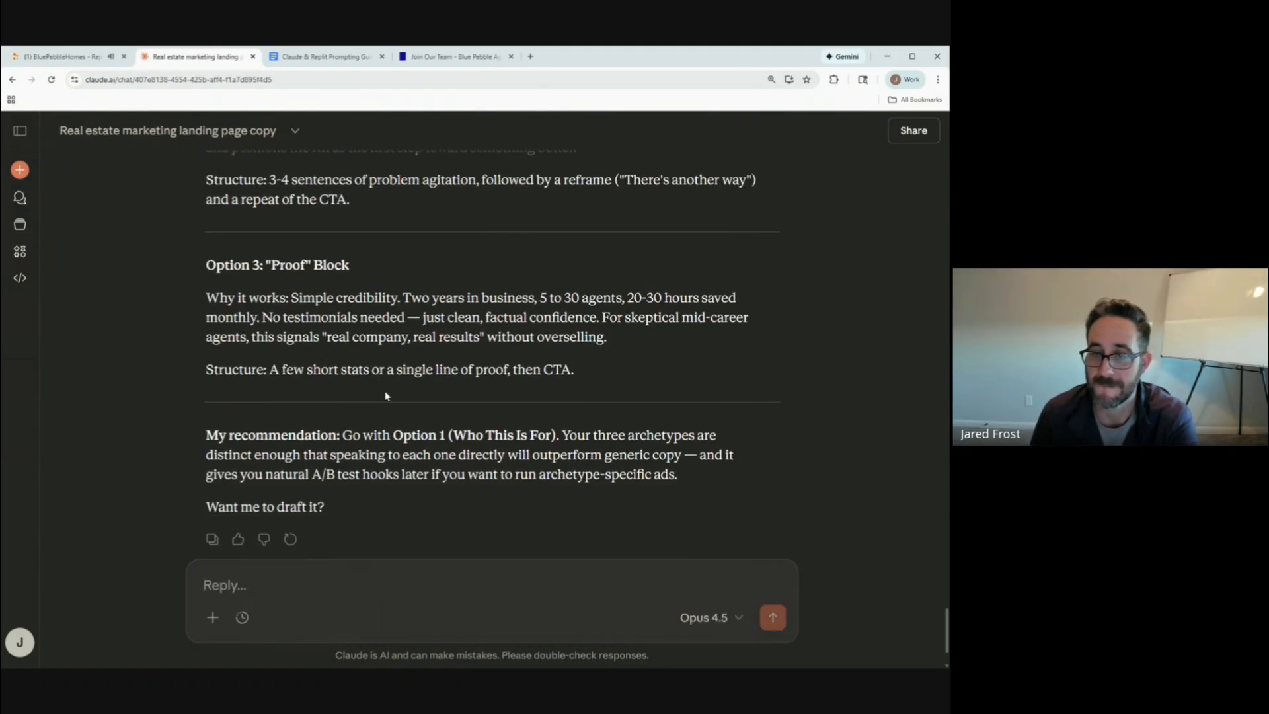
scroll(552, 392, up, 5)
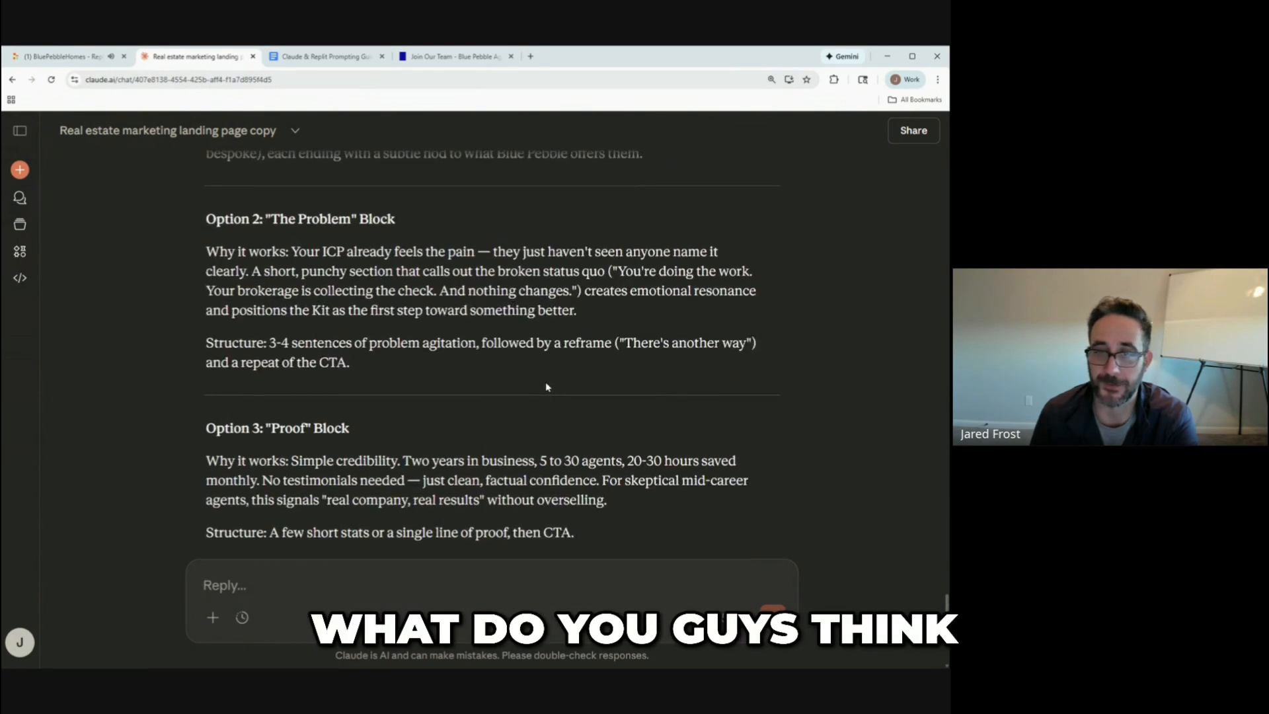
scroll(547, 385, up, 3)
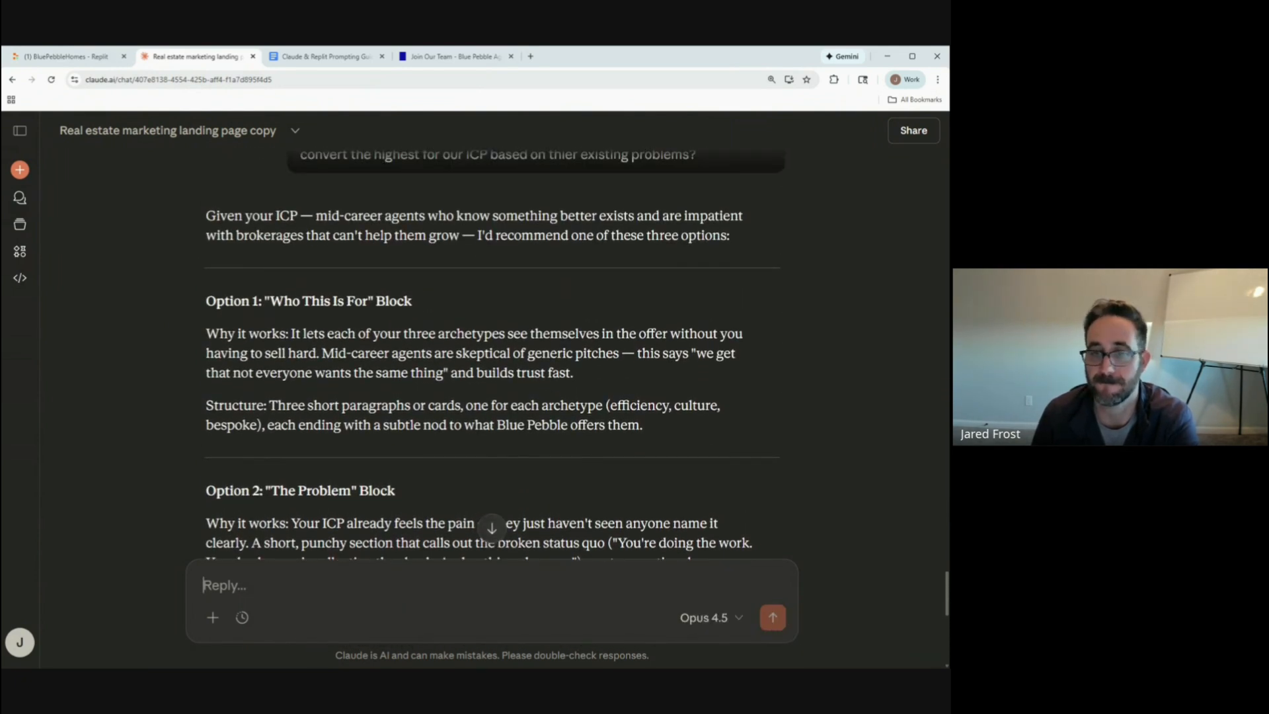
scroll(654, 405, down, 2)
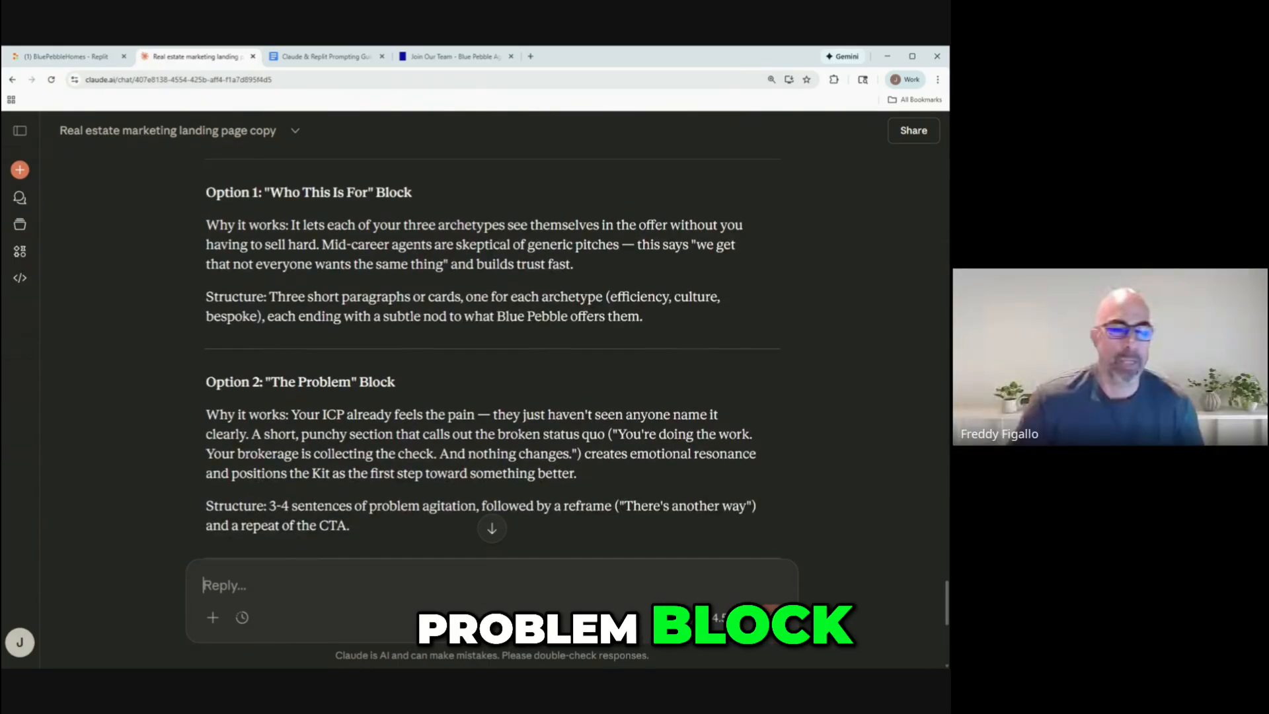
scroll(650, 403, down, 2)
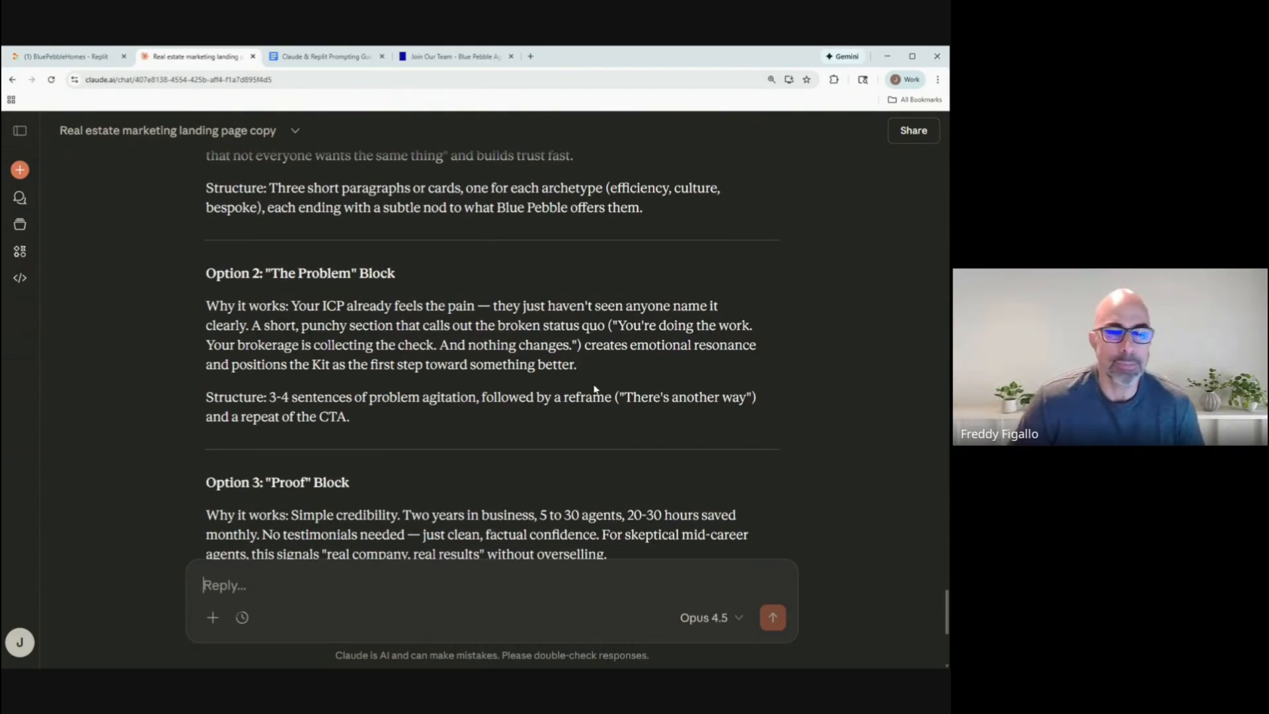
scroll(595, 391, down, 5)
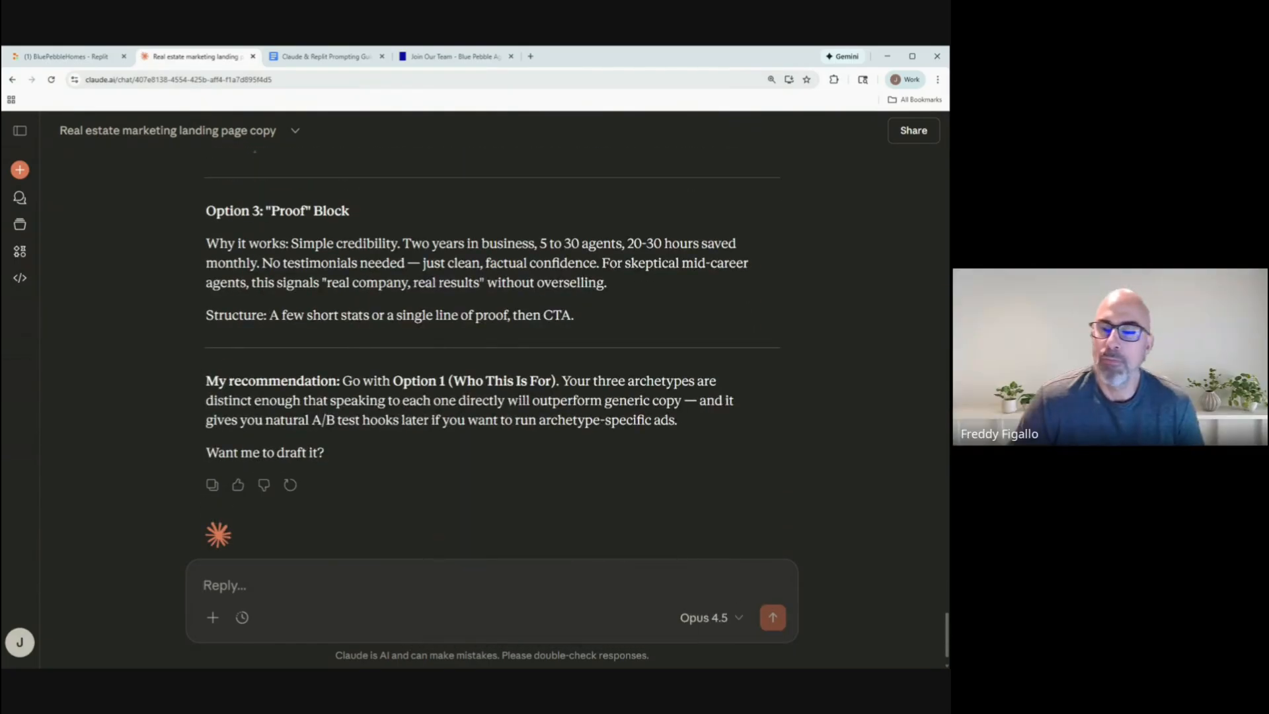
scroll(585, 387, down, 1)
scroll(604, 390, up, 2)
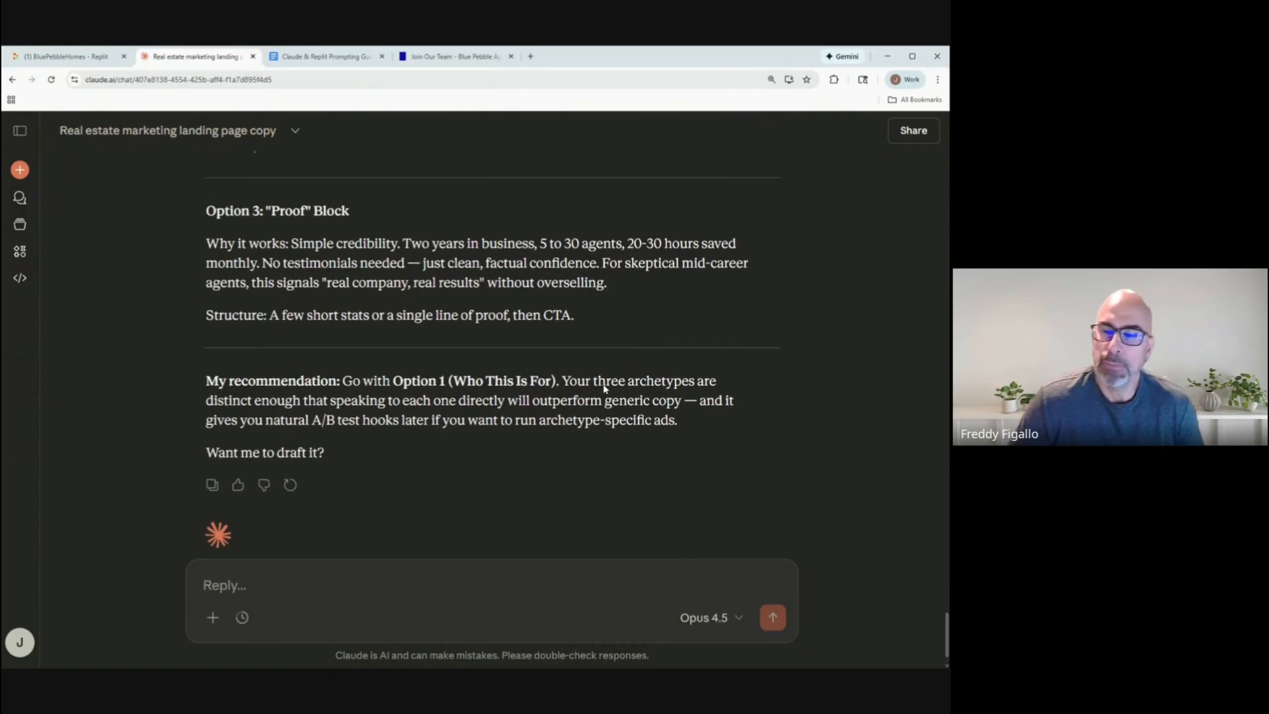
scroll(605, 390, up, 6)
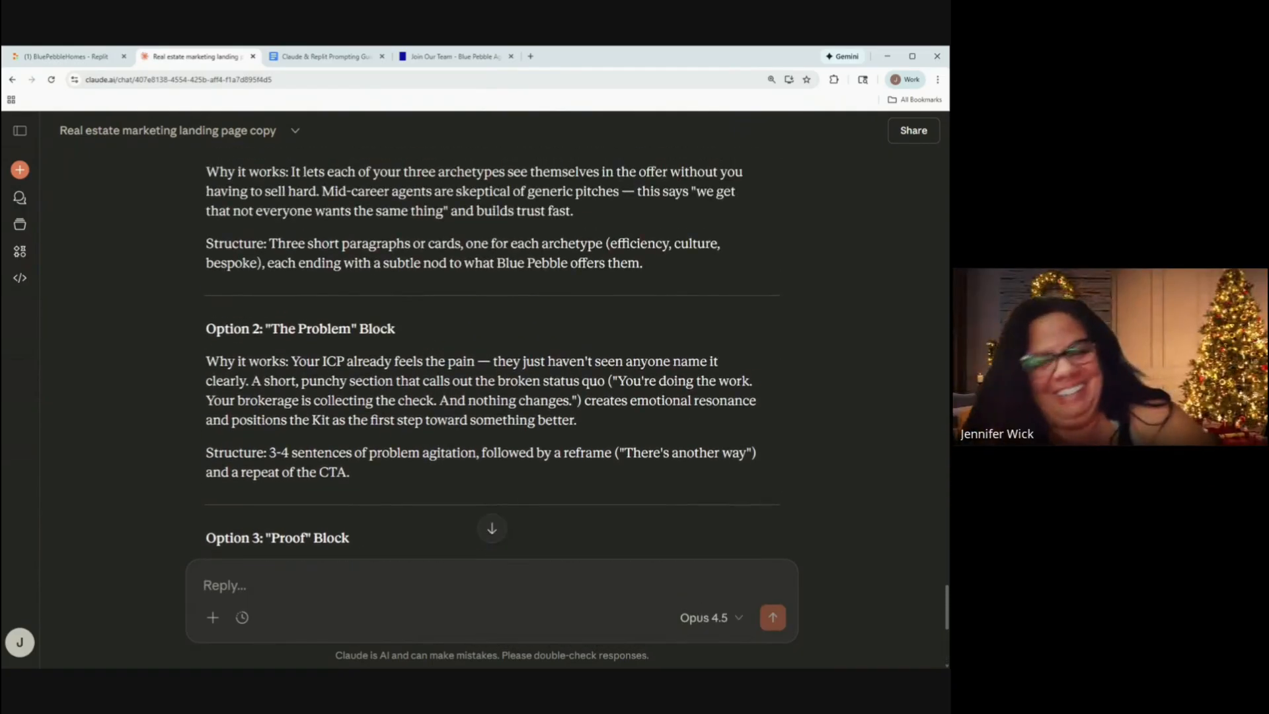
scroll(417, 525, down, 6)
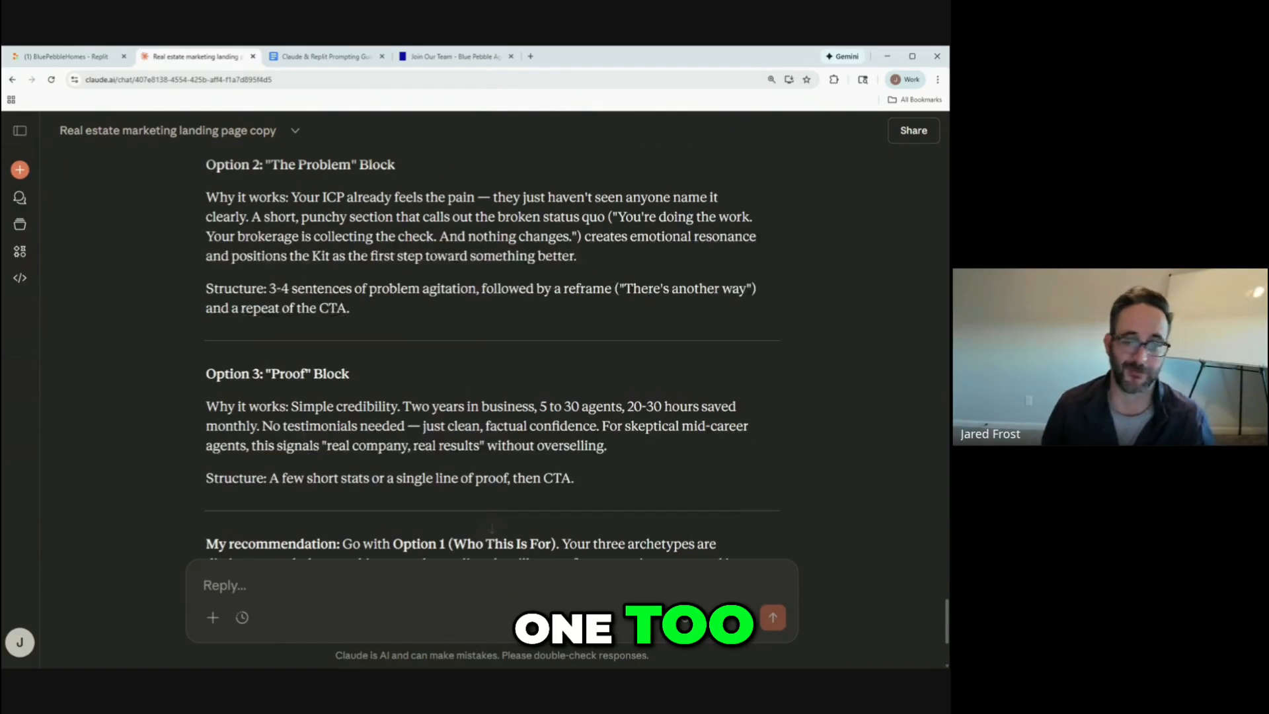
Reply "Lets do Option 1... let's see what you've got for that!", also asking for comments telling Replit how to design that section, and send it.
text(Le)
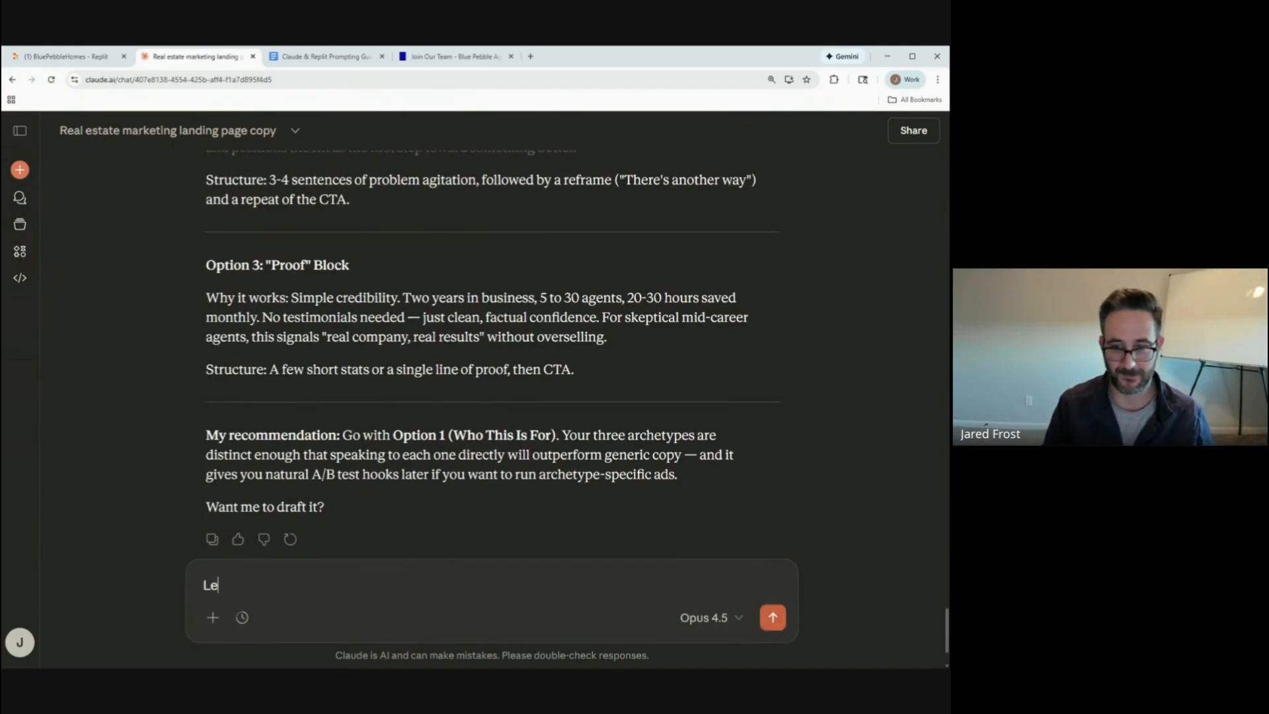
text(ts do Option 1.)
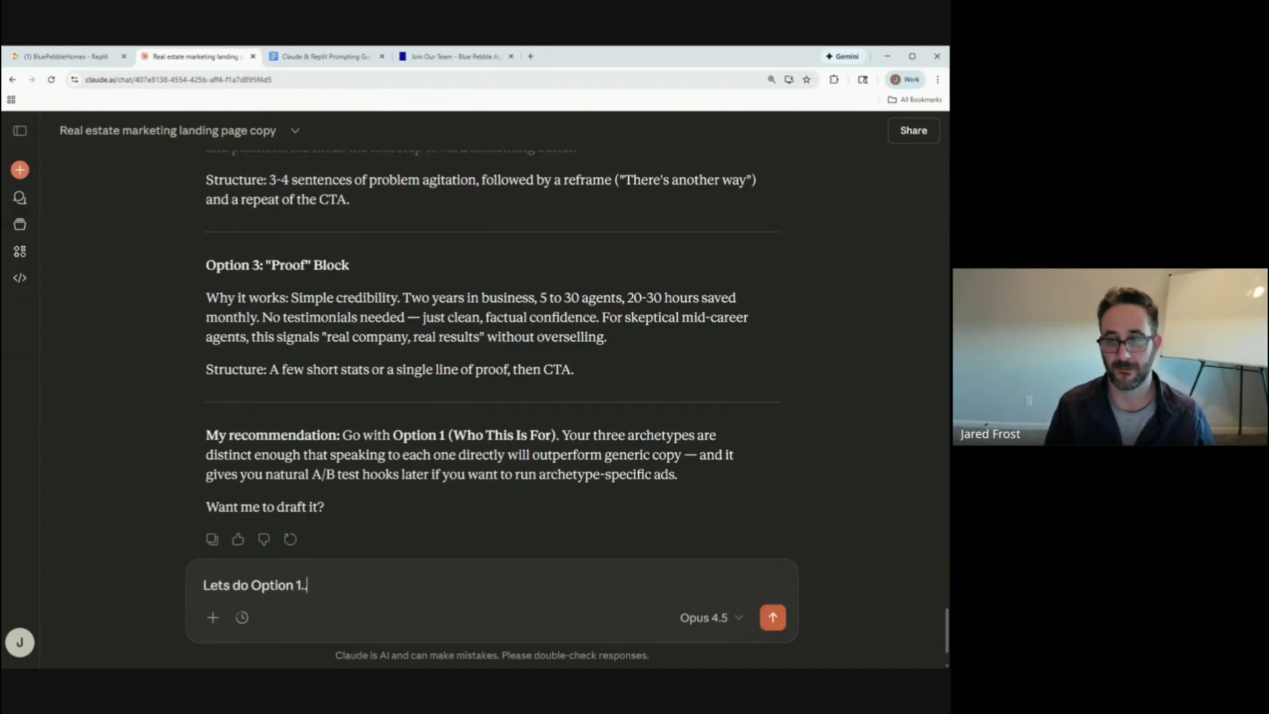
text(.. let's see what you)
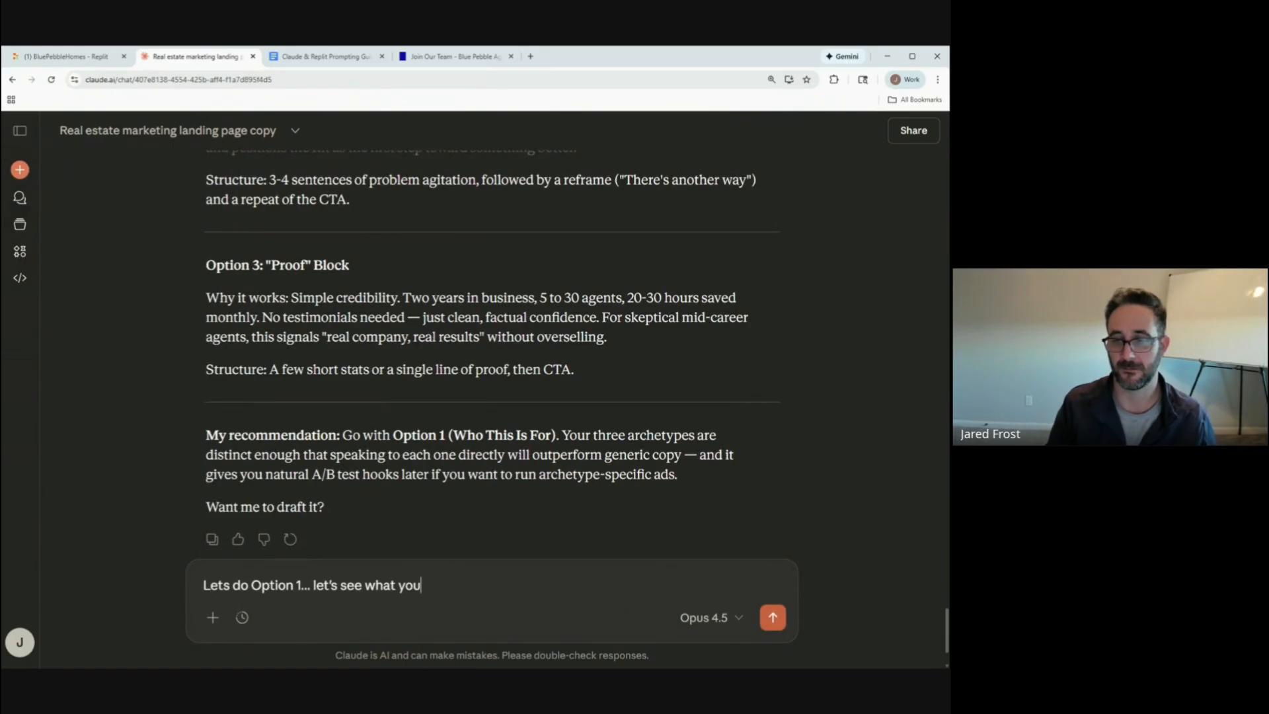
text('ve got for that! an)
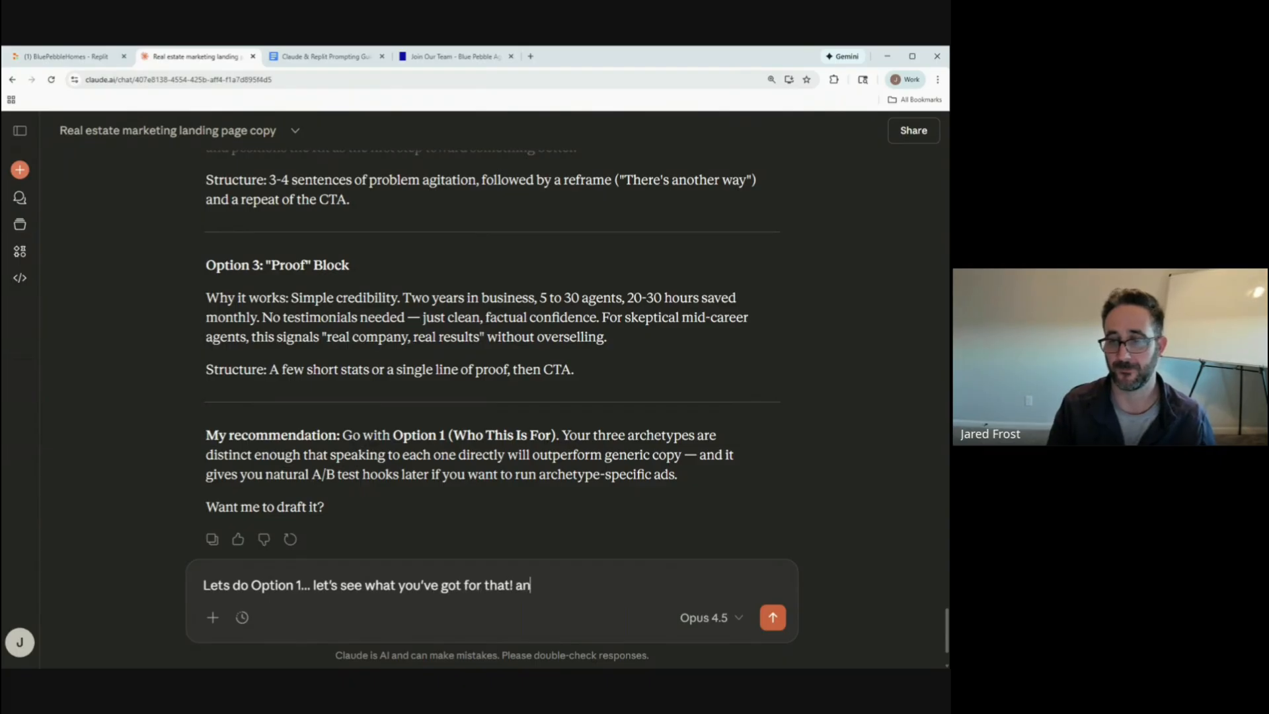
text(d also please add co)
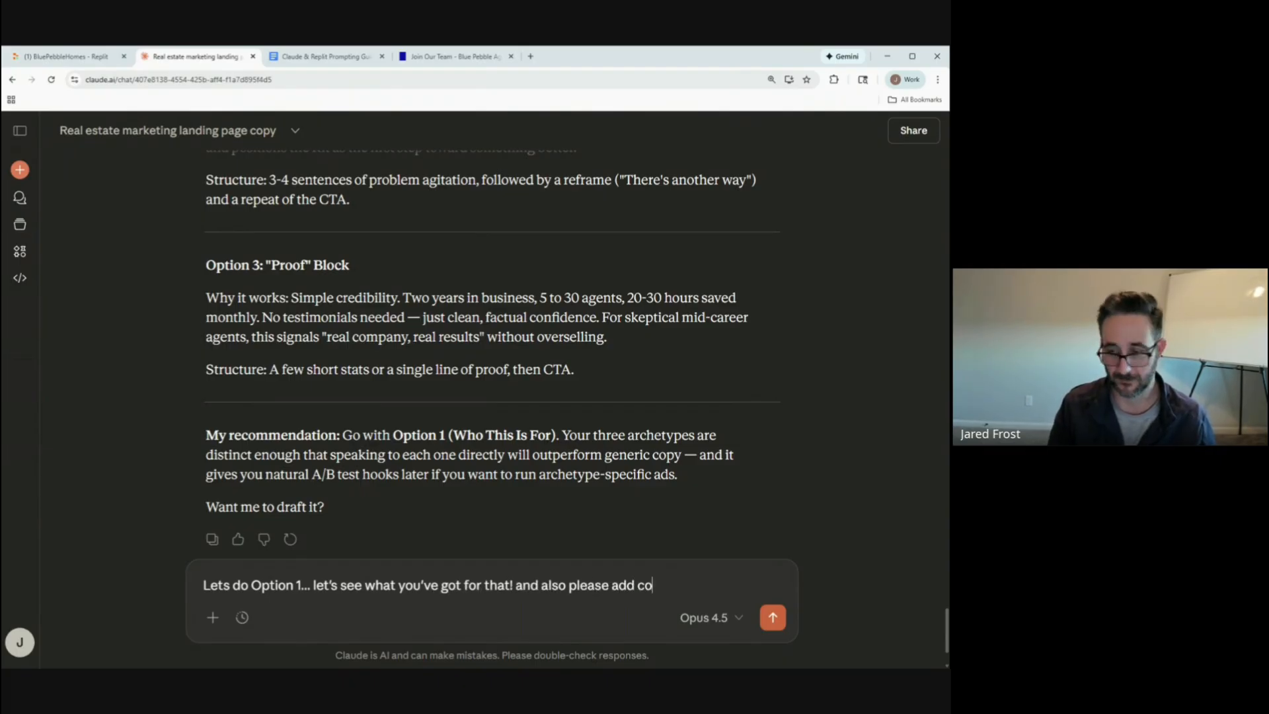
text(mments for replit with re)
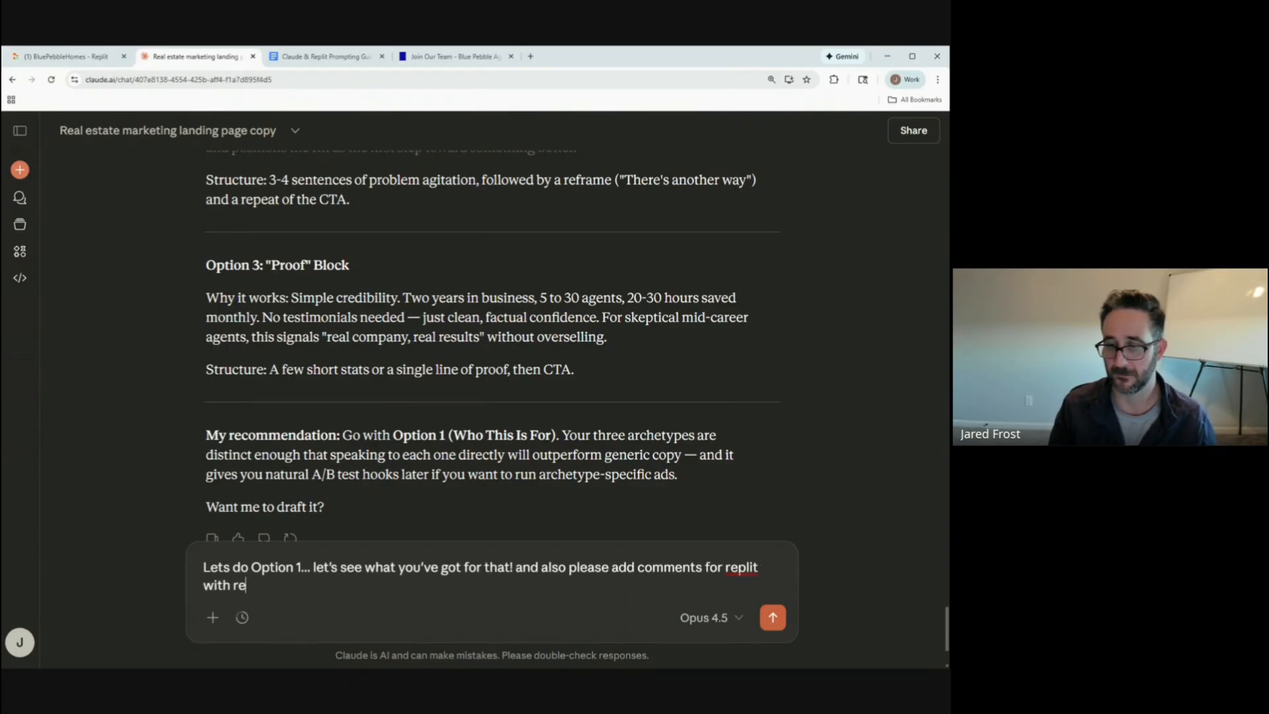
text(spect to how it sh)
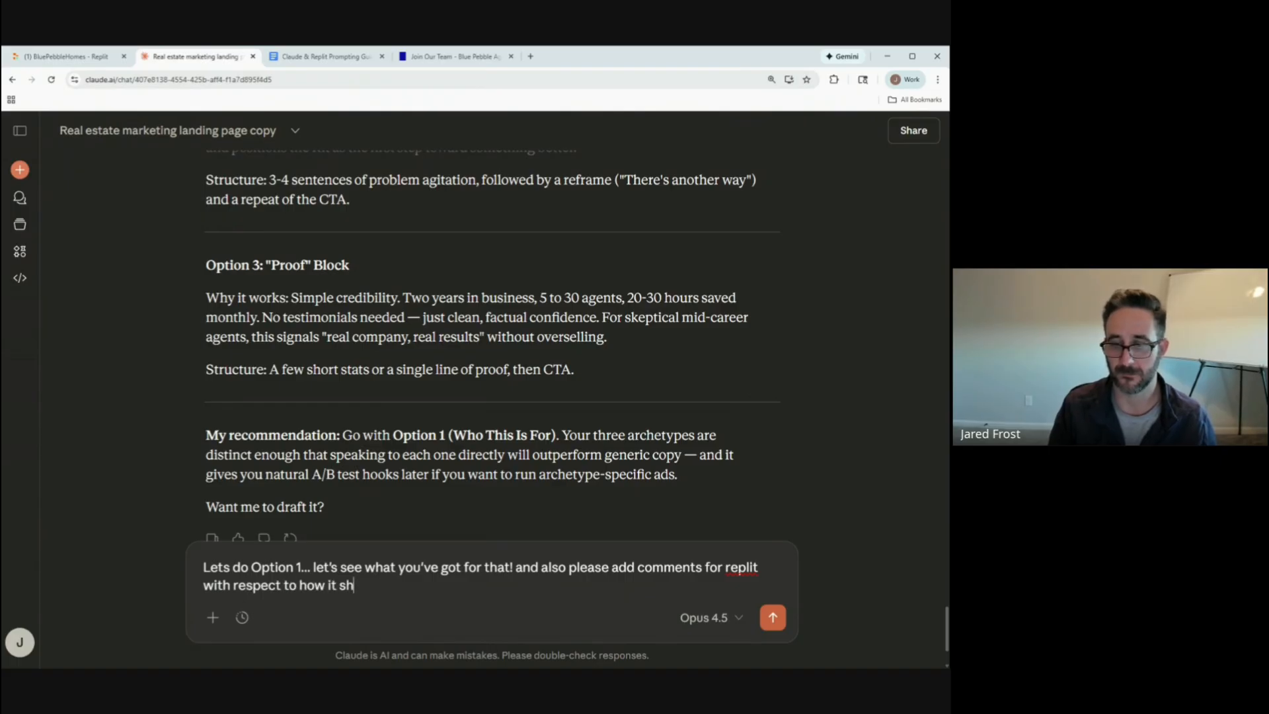
text(ould design that sec)
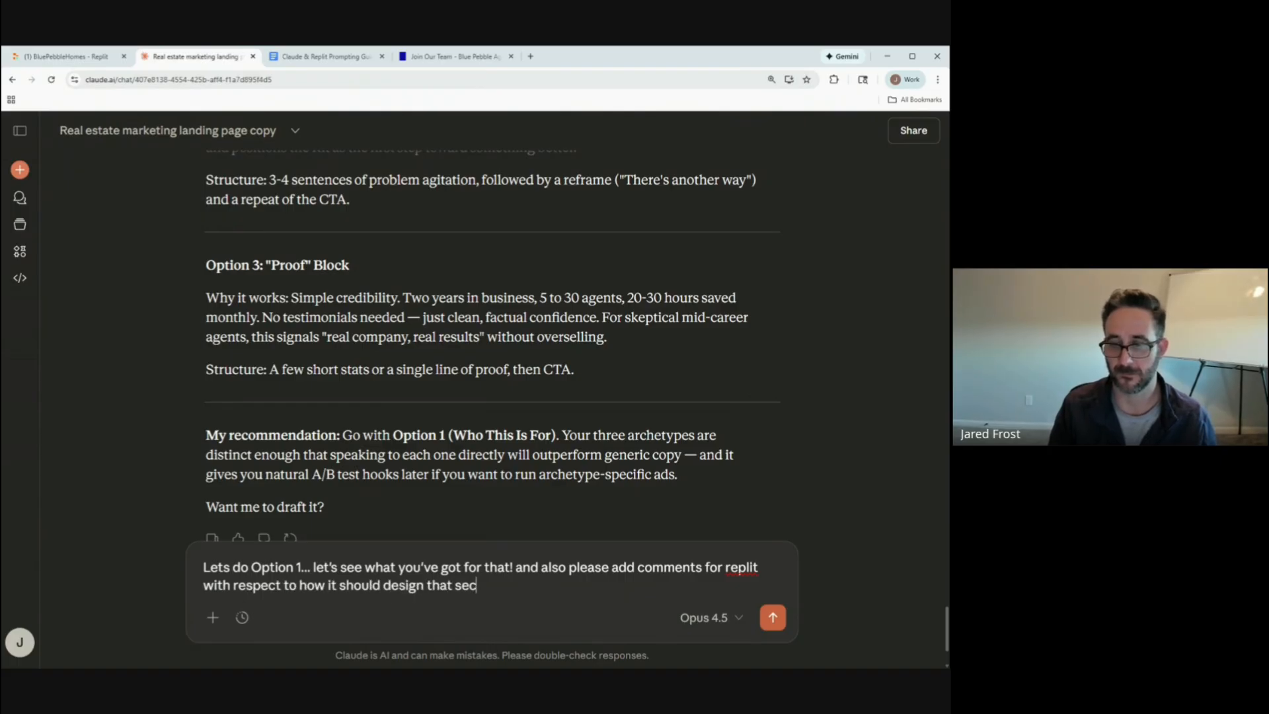
text(tion so i can send that)
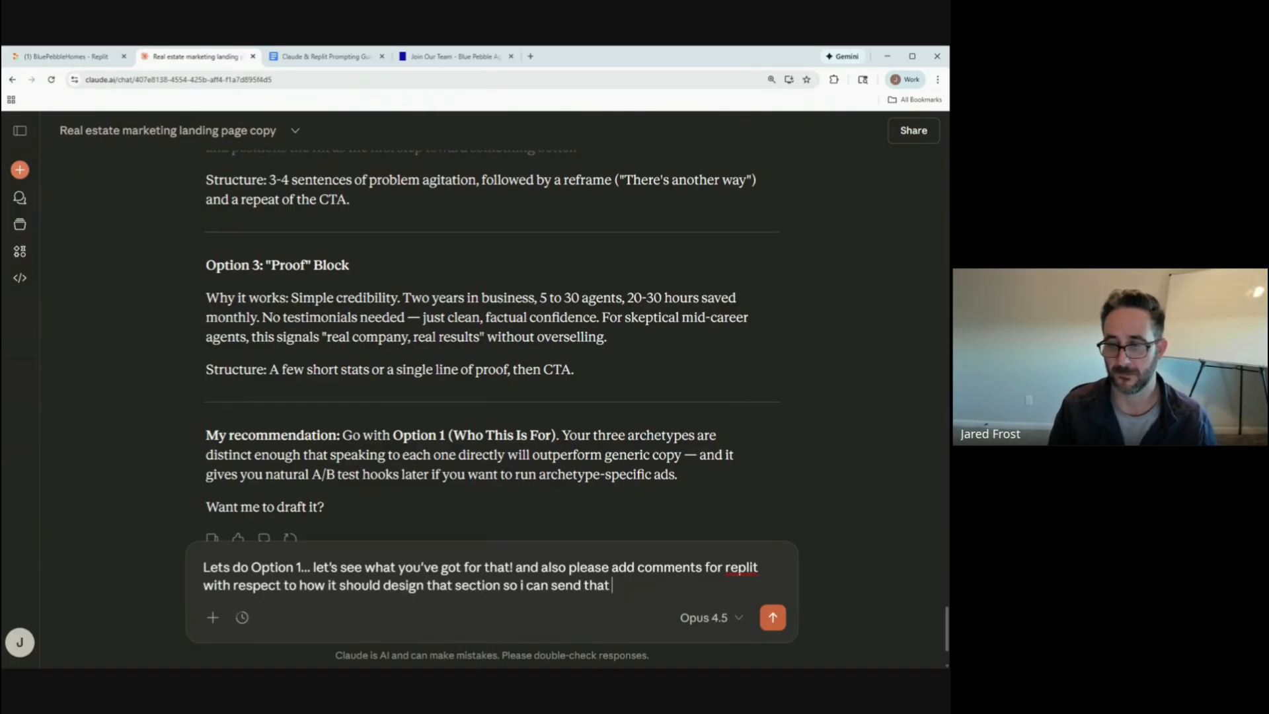
text(er)
key(Return)
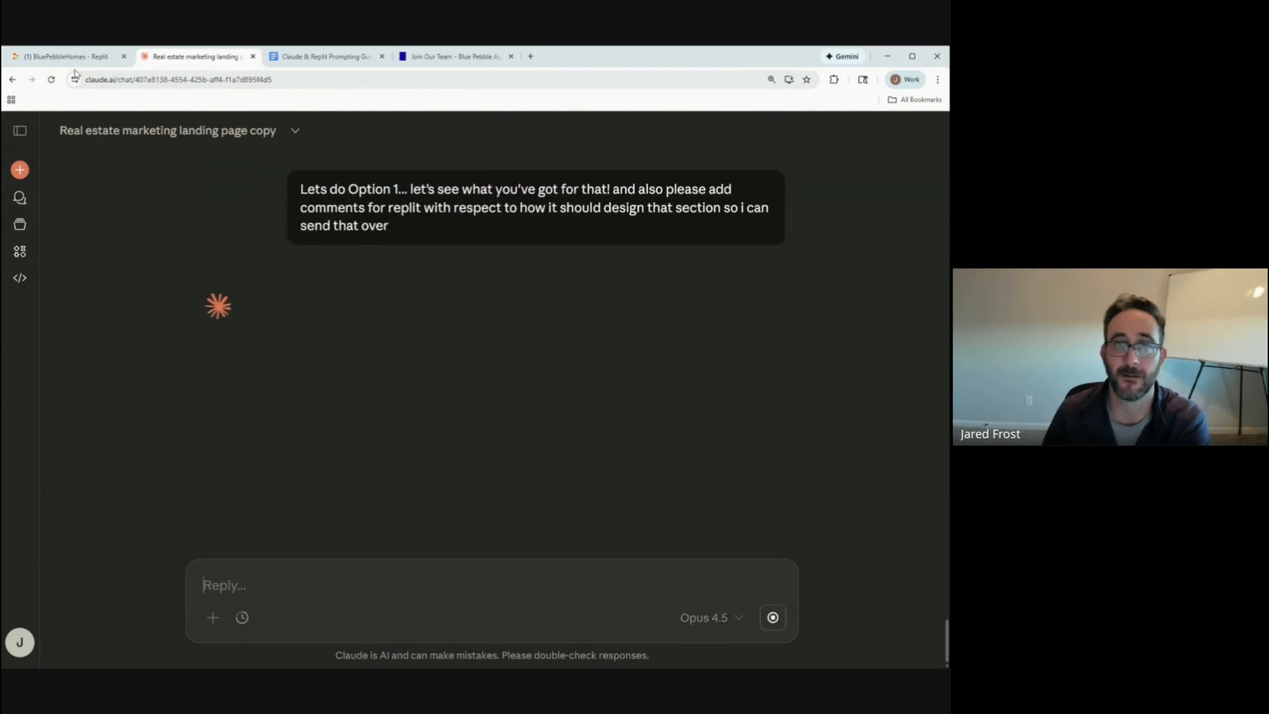
Switch back to Replit, check the redesigned landing page, and attach the whole yellow value stack box to the prompt as the selected element.
key(ctrl+1)
scroll(349, 368, down, 3)
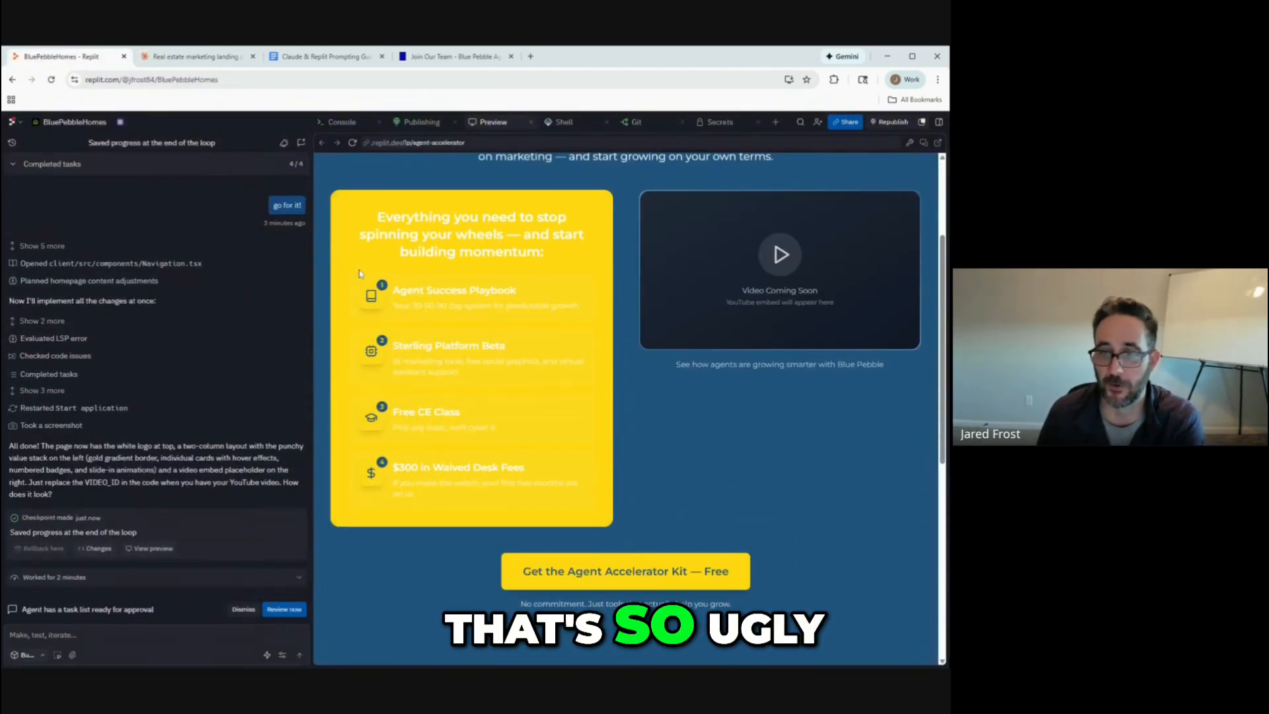
scroll(448, 272, up, 2)
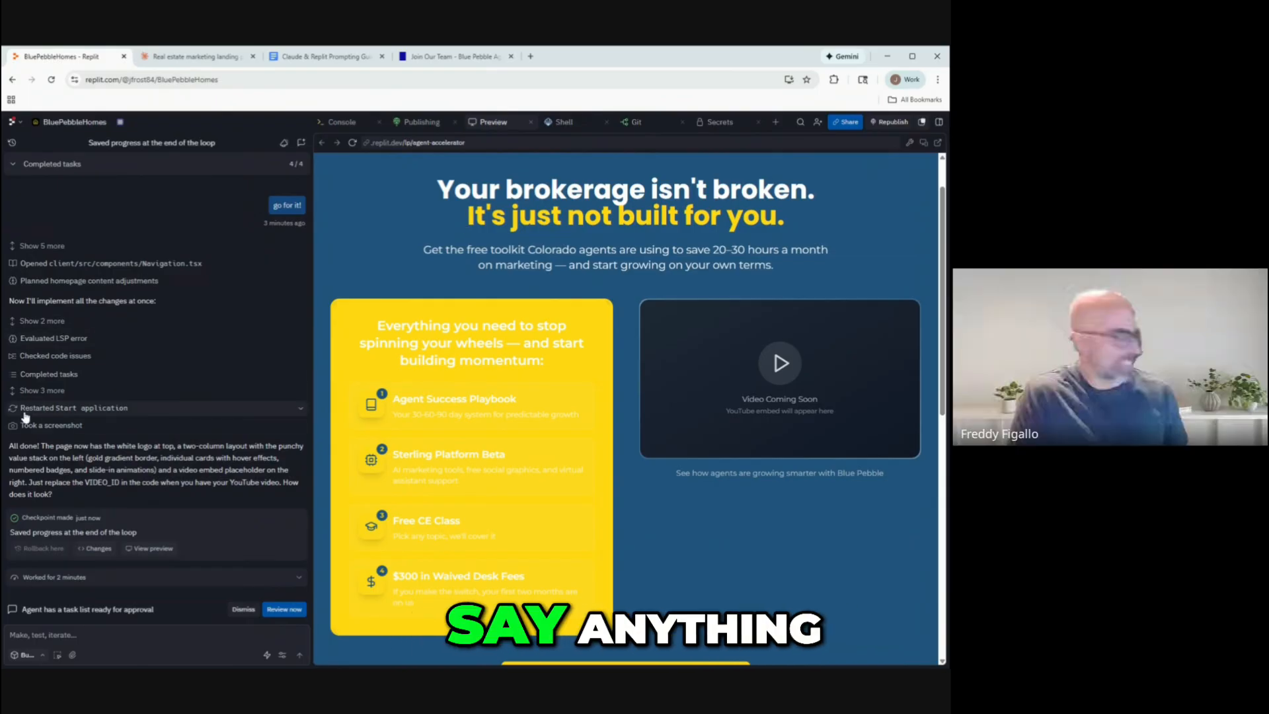
click(58, 656)
click(343, 625)
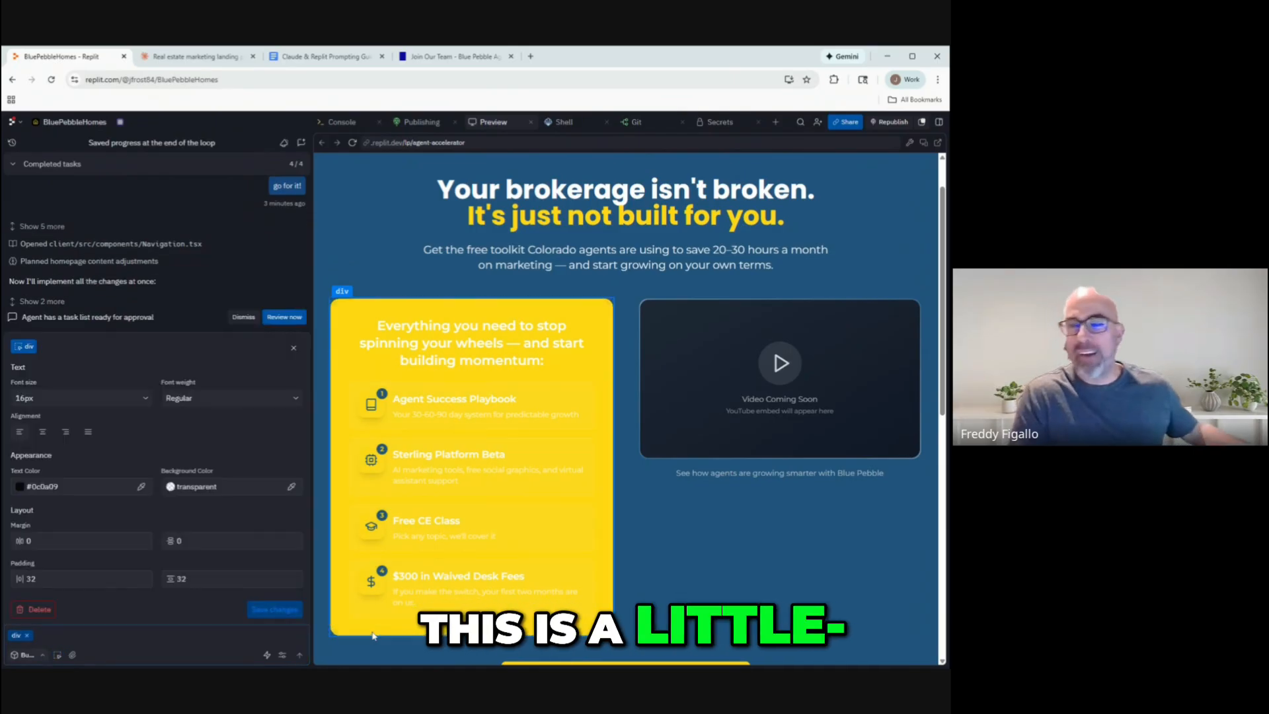
Write a prompt for the selected value stack box: "This is way too much yellow... let's change this around... any thouhgts now?".
text(Th)
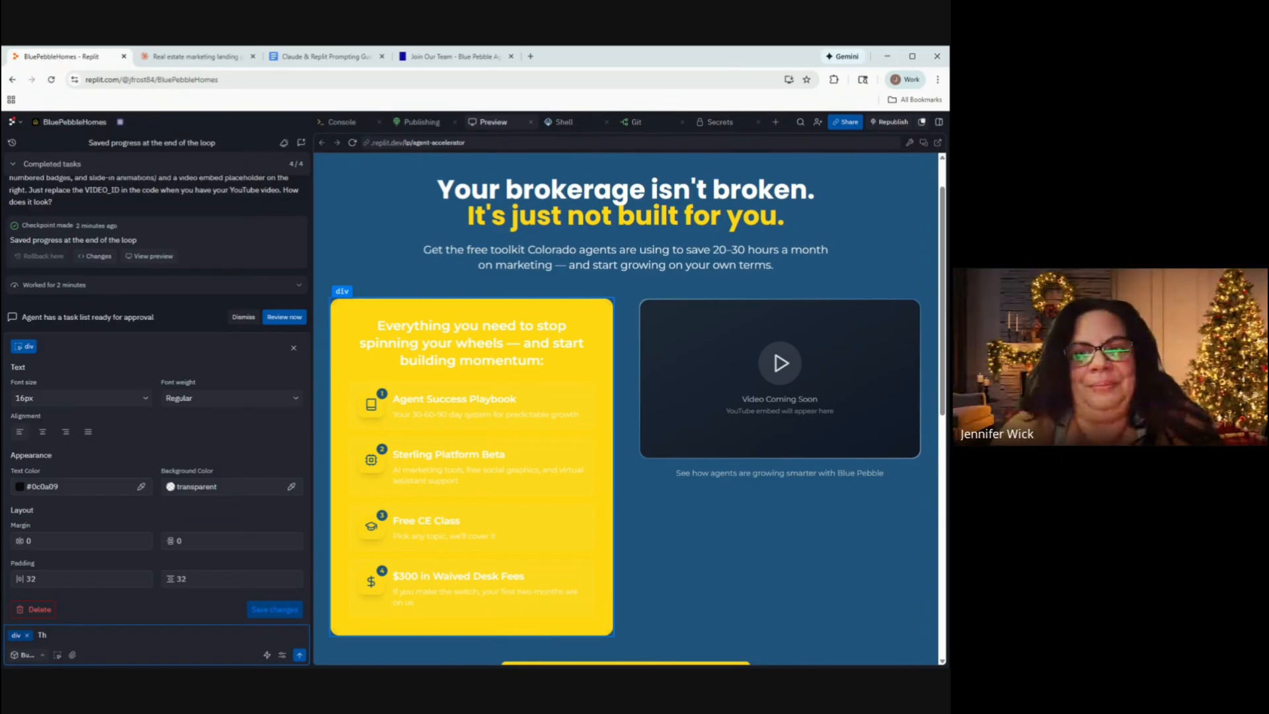
text(is i)
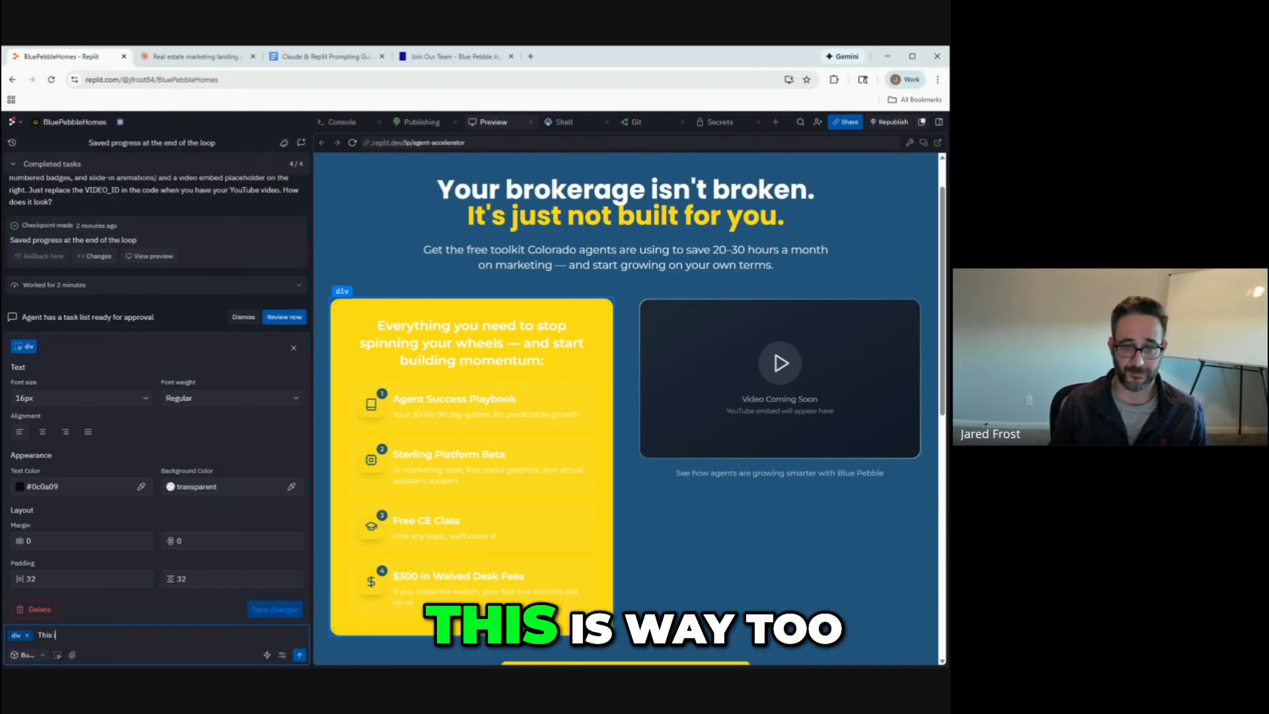
text(s way too much yellow... let's)
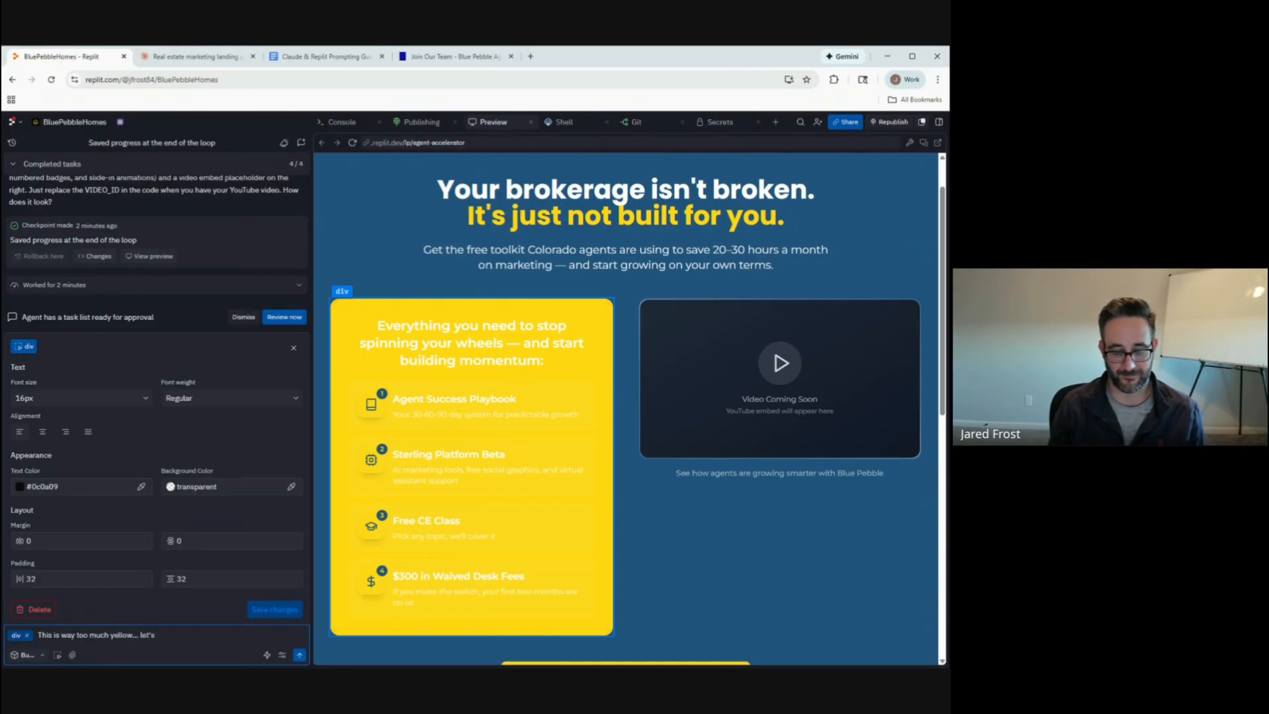
text(ge)
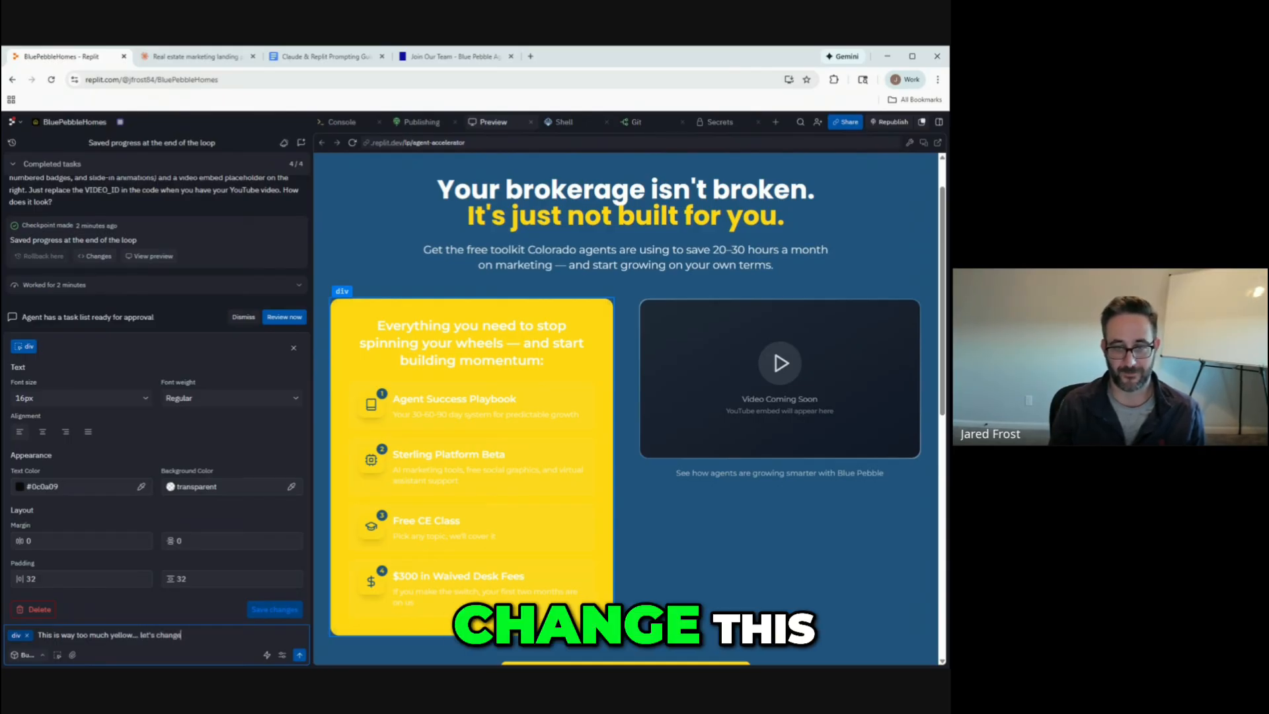
text( this)
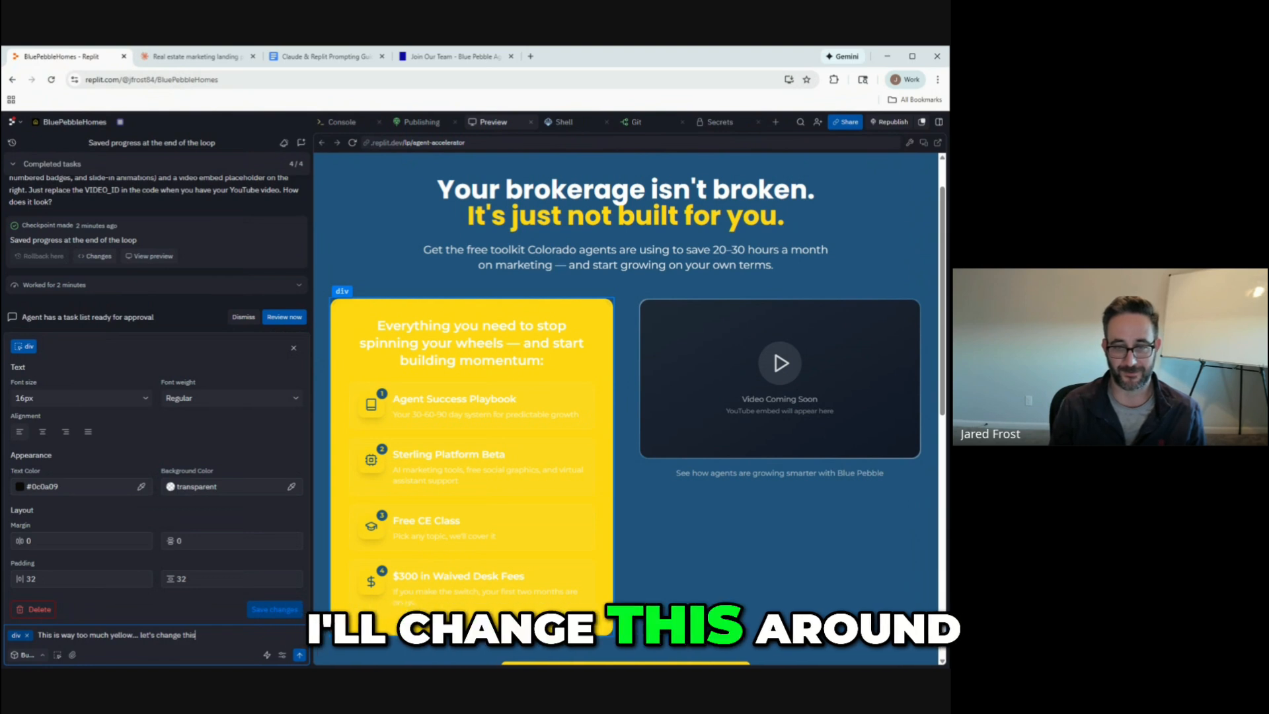
text( around... any thouhgts now?)
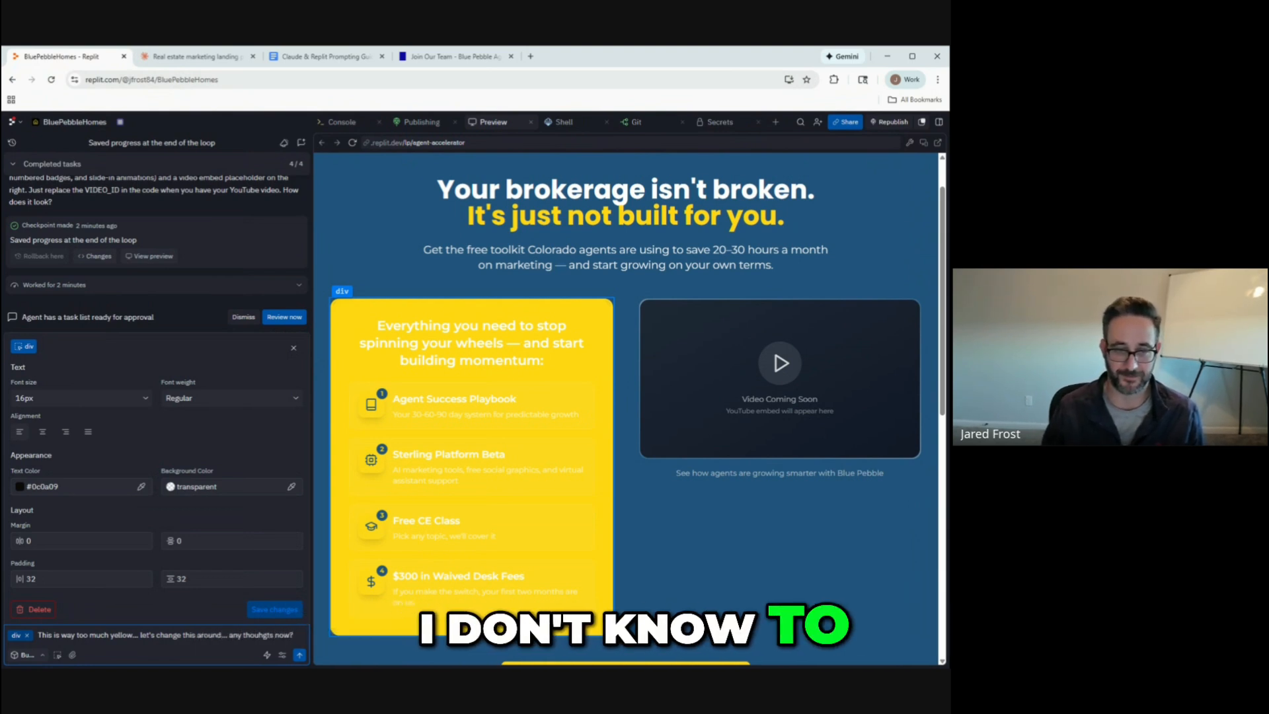
Switch the agent to Plan mode, add "it definitely needs to be a bit shorter in height too" to the prompt, and send it.
click(27, 656)
click(56, 635)
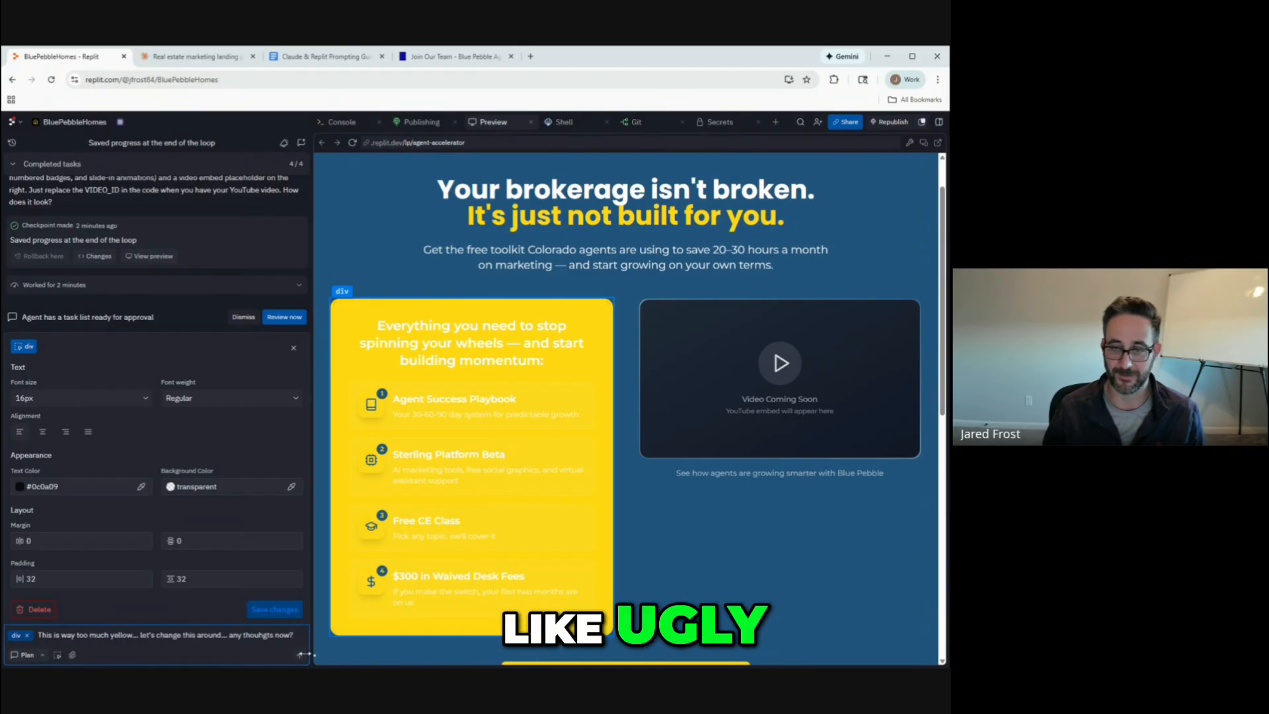
text(ow? it de)
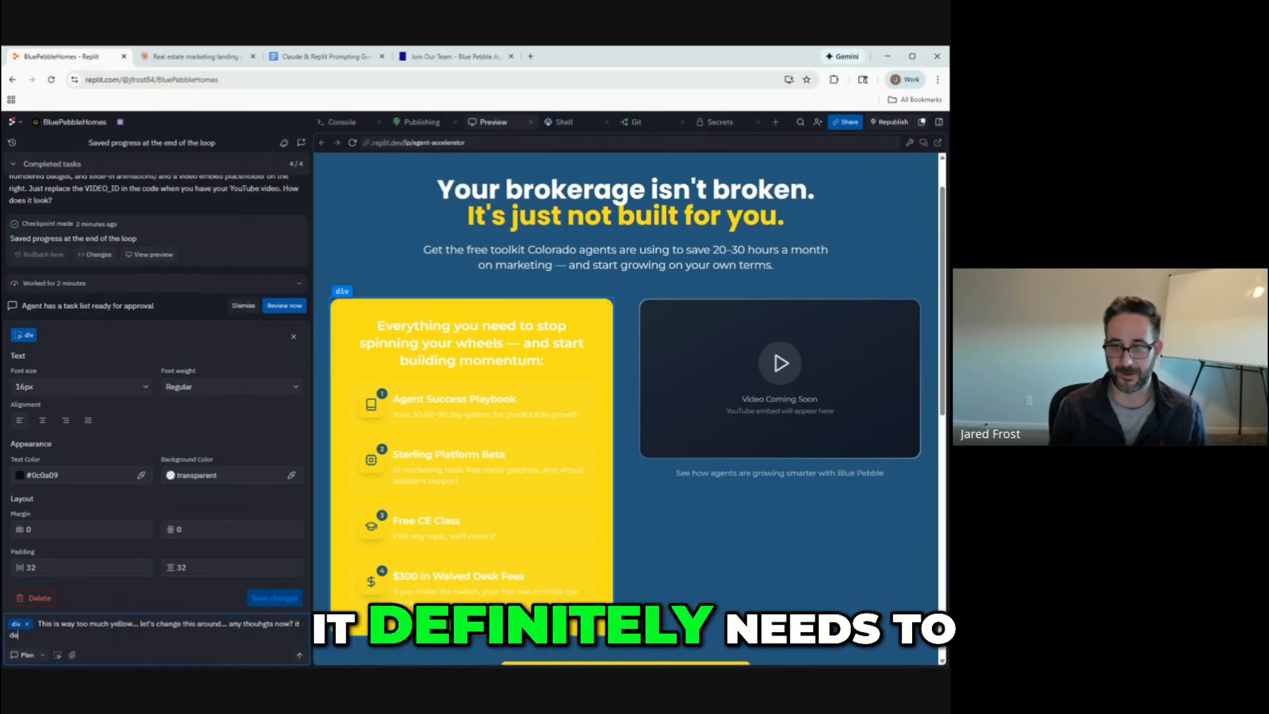
text(finitely needs to)
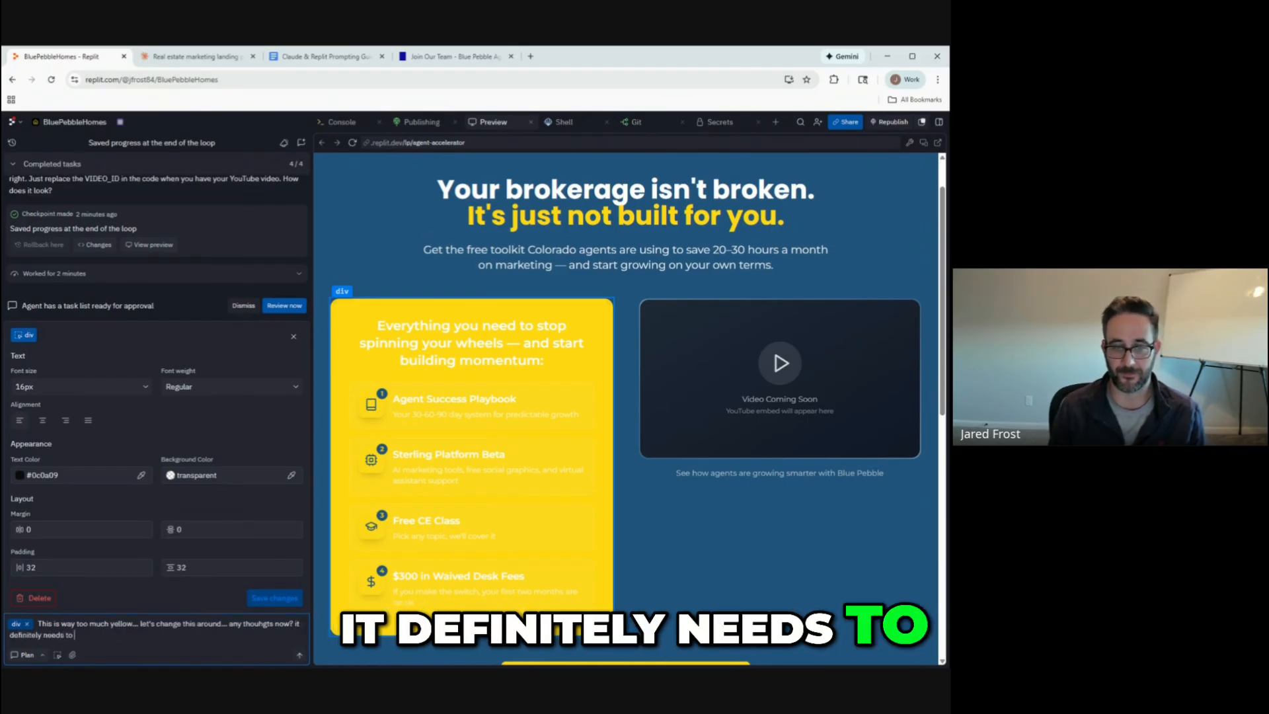
text( be a bit shorter in height)
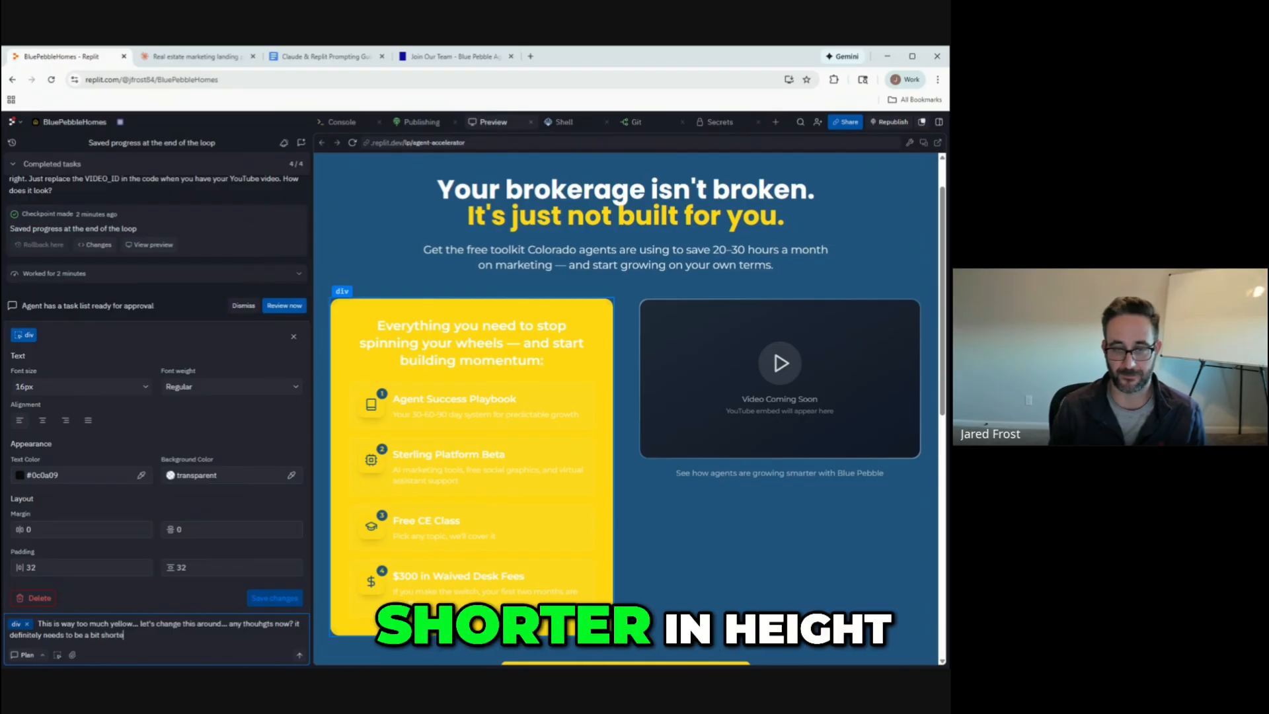
key(shift+Return)
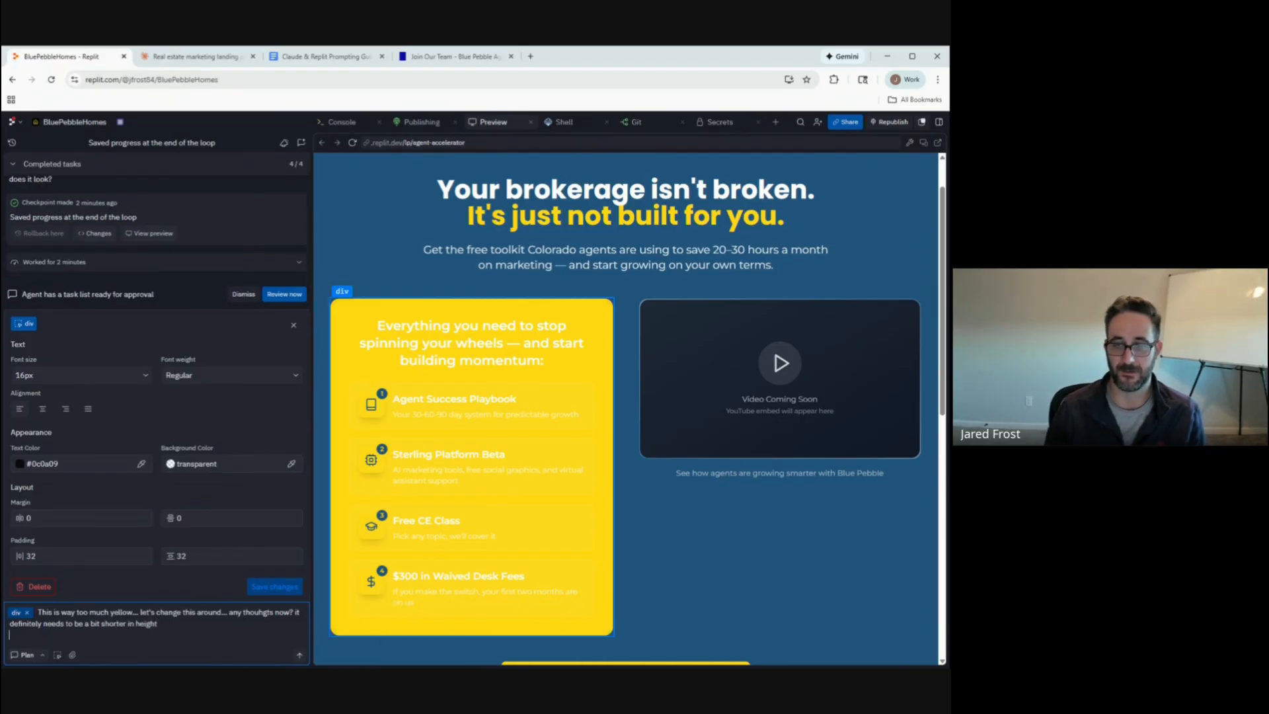
text(too)
key(Return)
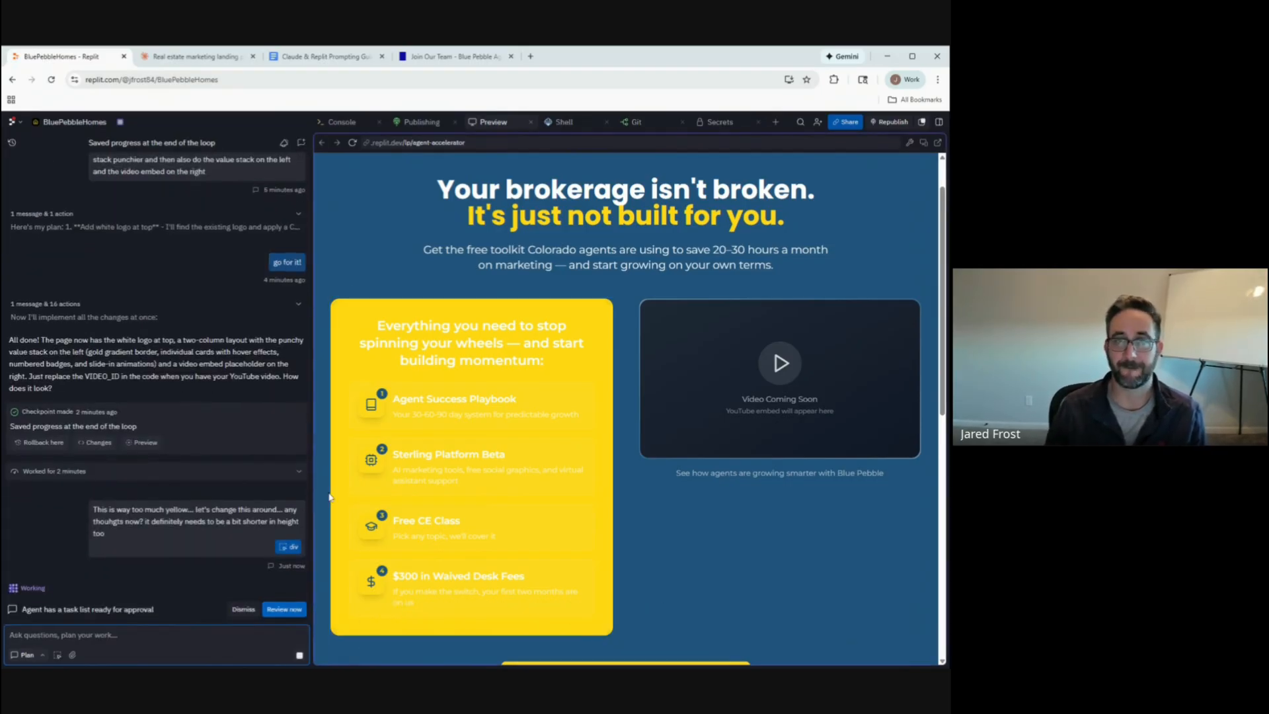
Switch to the Claude chat and read the "Who This Is For" section copy, including the headline and the three agent cards.
click(192, 56)
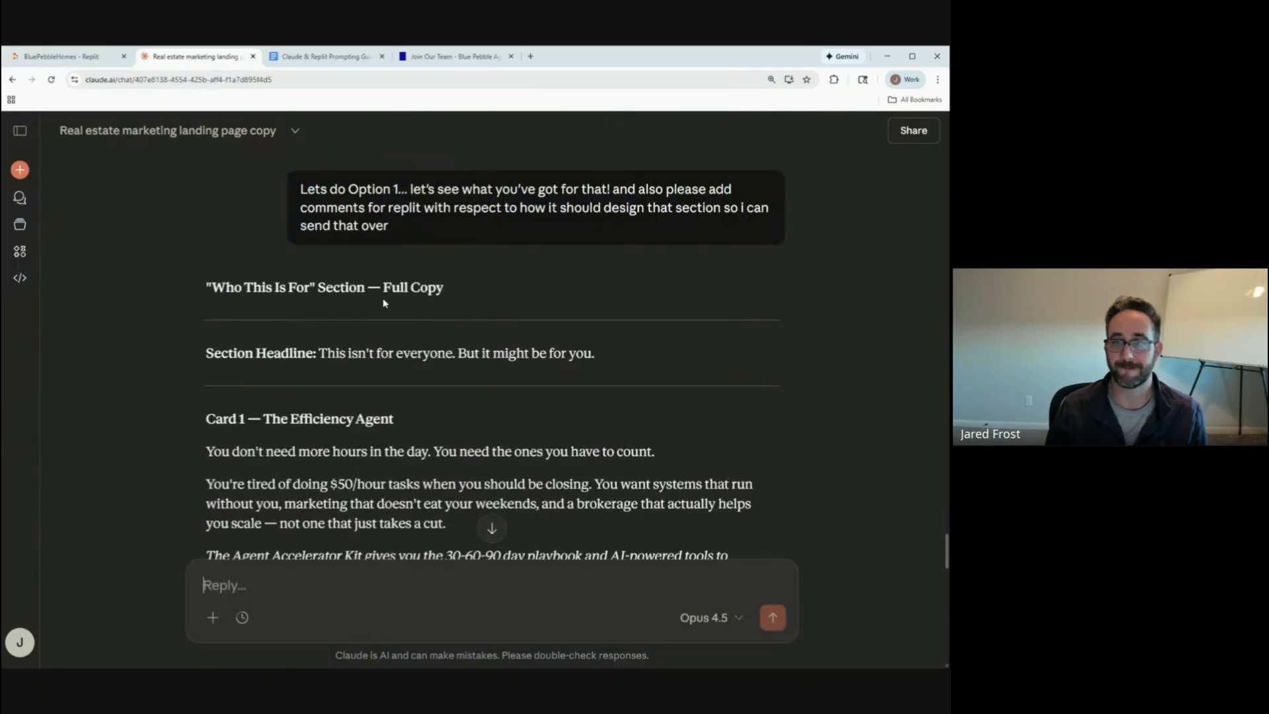
scroll(499, 333, down, 3)
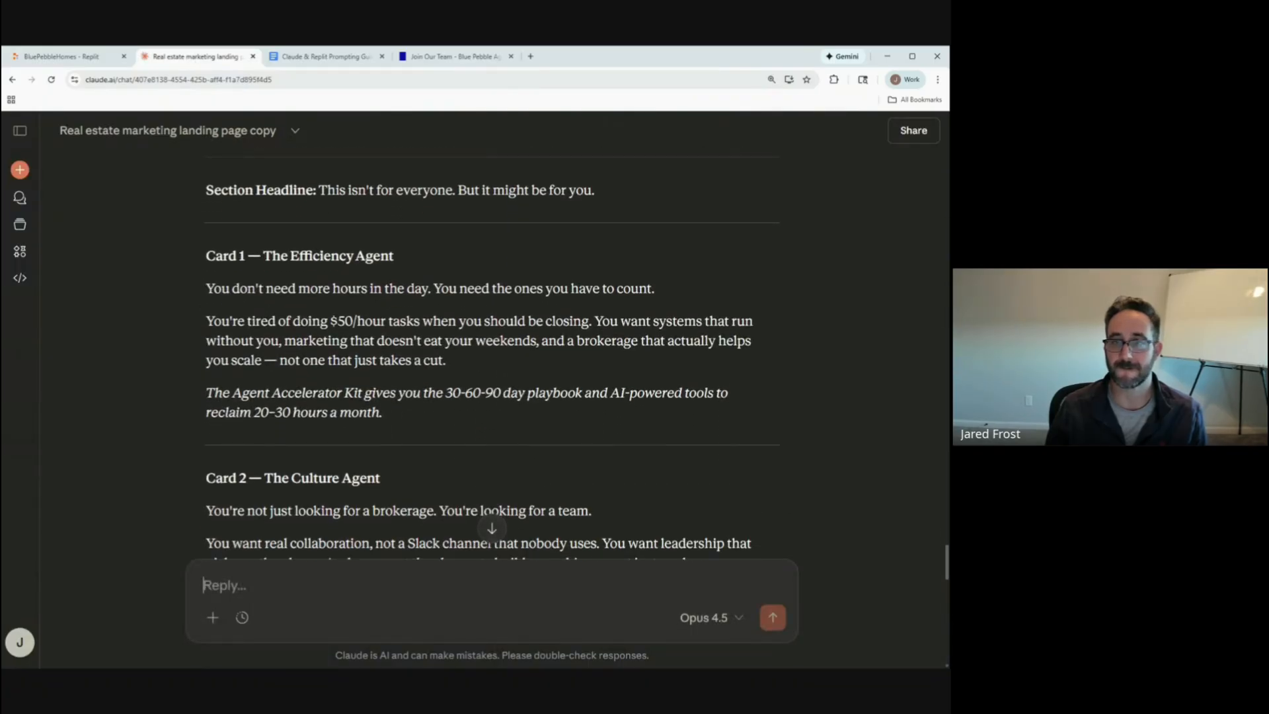
scroll(436, 288, up, 2)
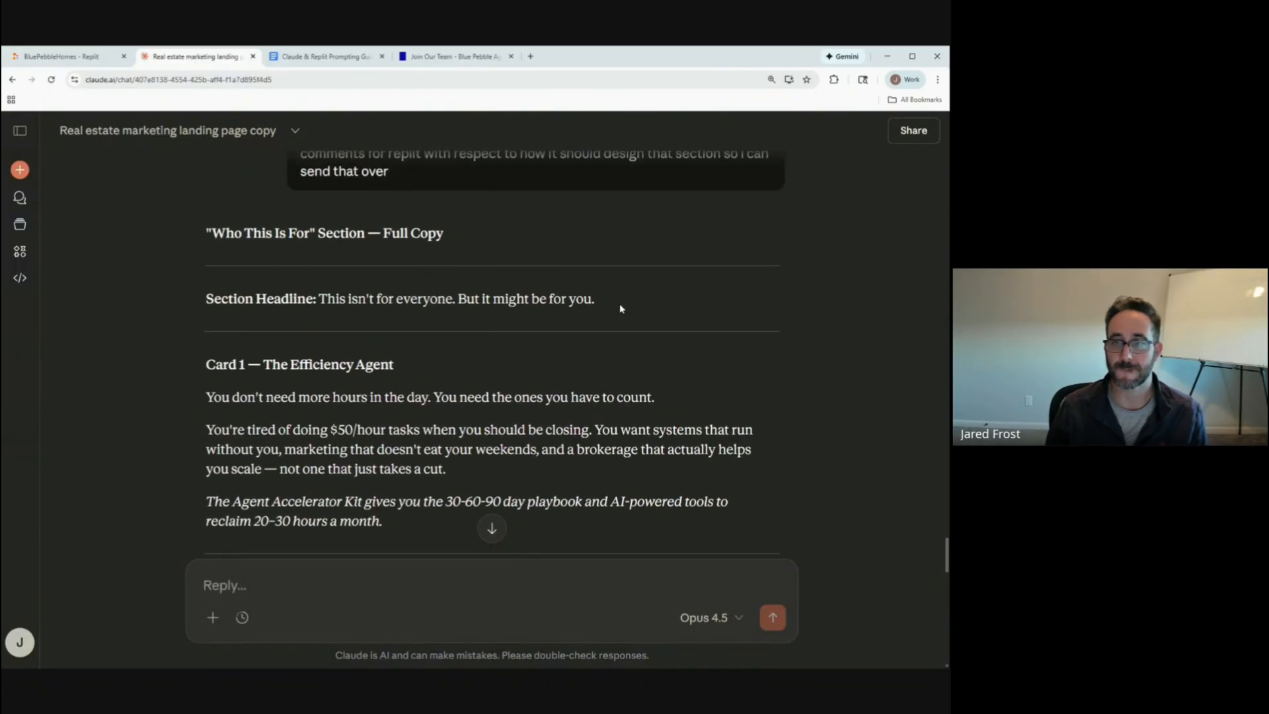
scroll(536, 281, down, 4)
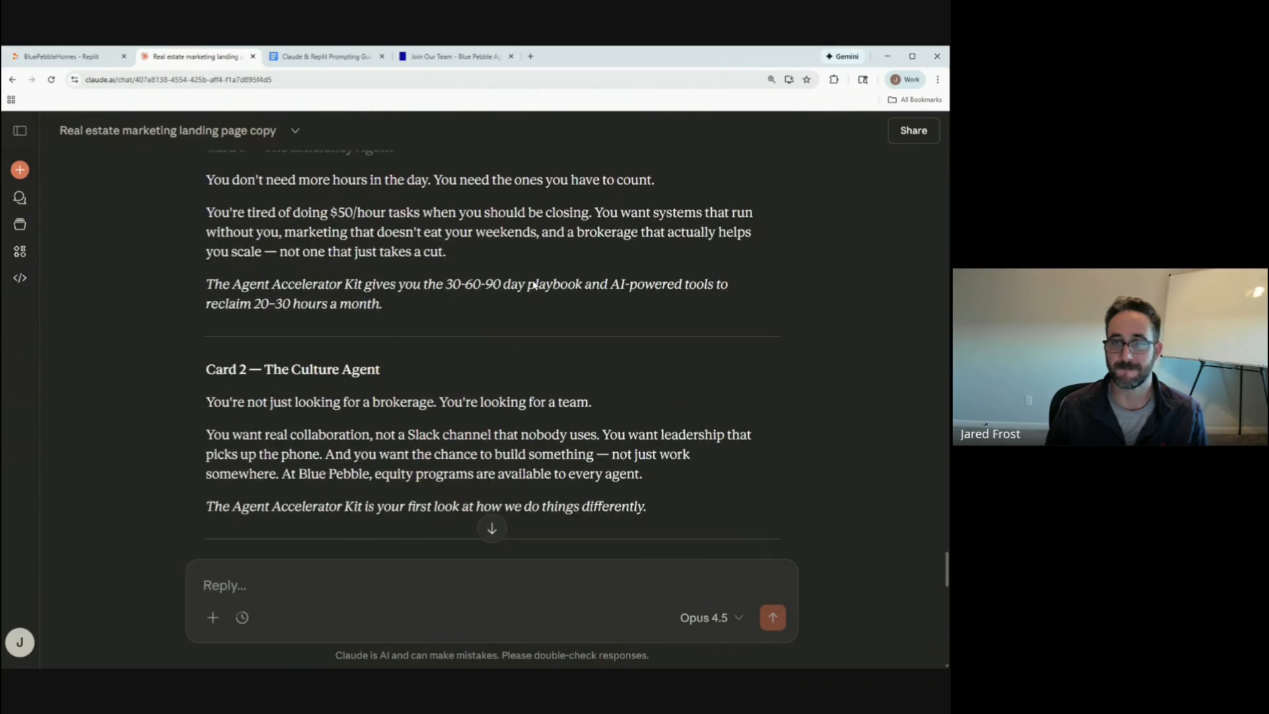
scroll(536, 286, up, 2)
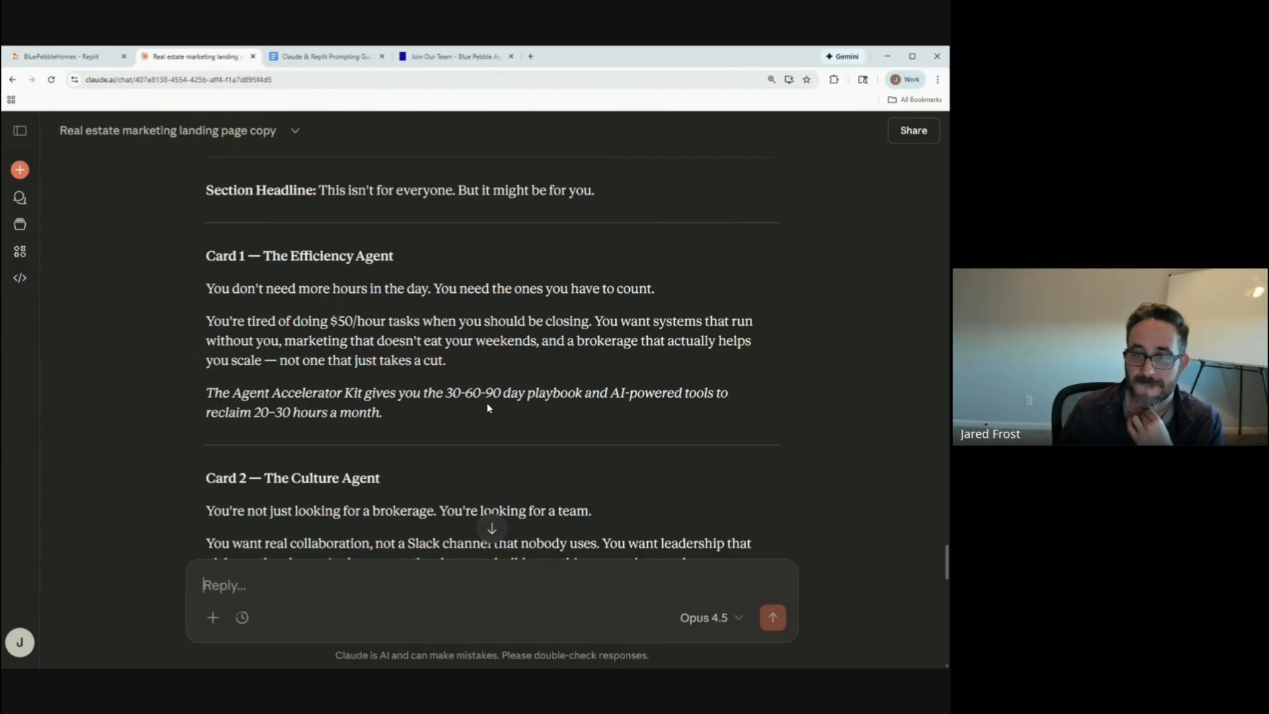
scroll(506, 414, down, 1)
scroll(509, 413, down, 3)
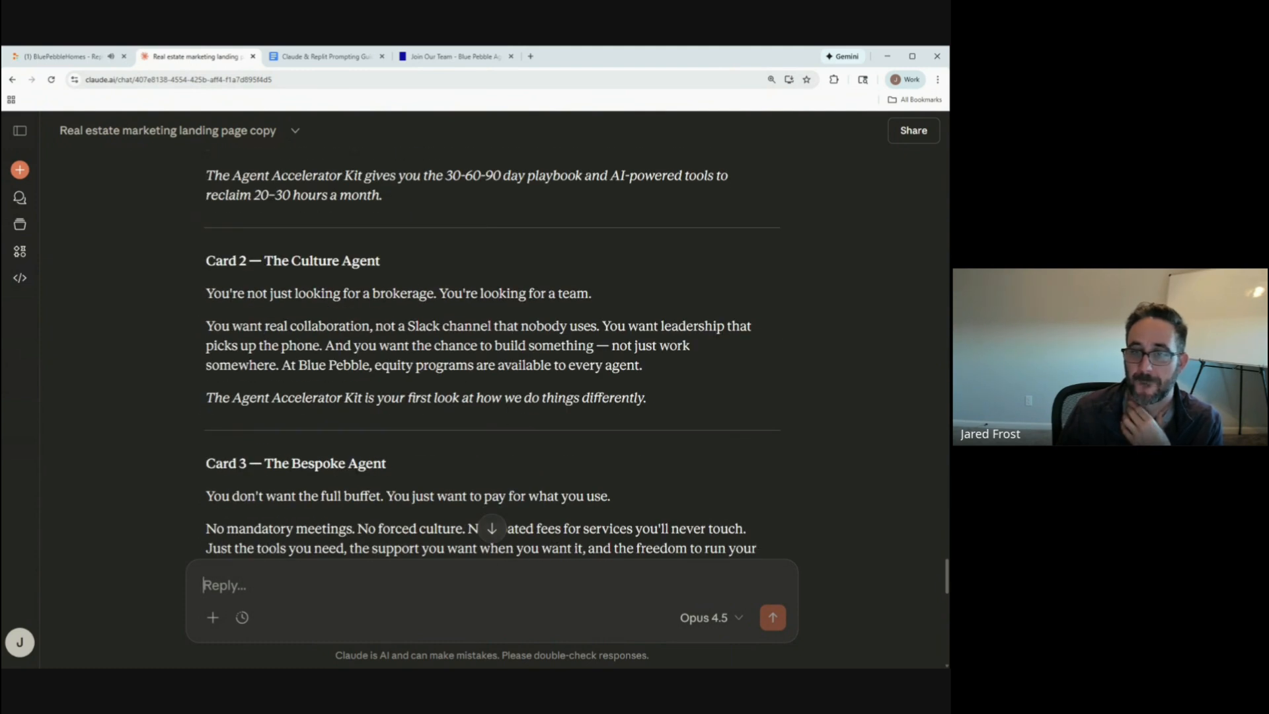
scroll(517, 396, down, 3)
scroll(517, 397, up, 2)
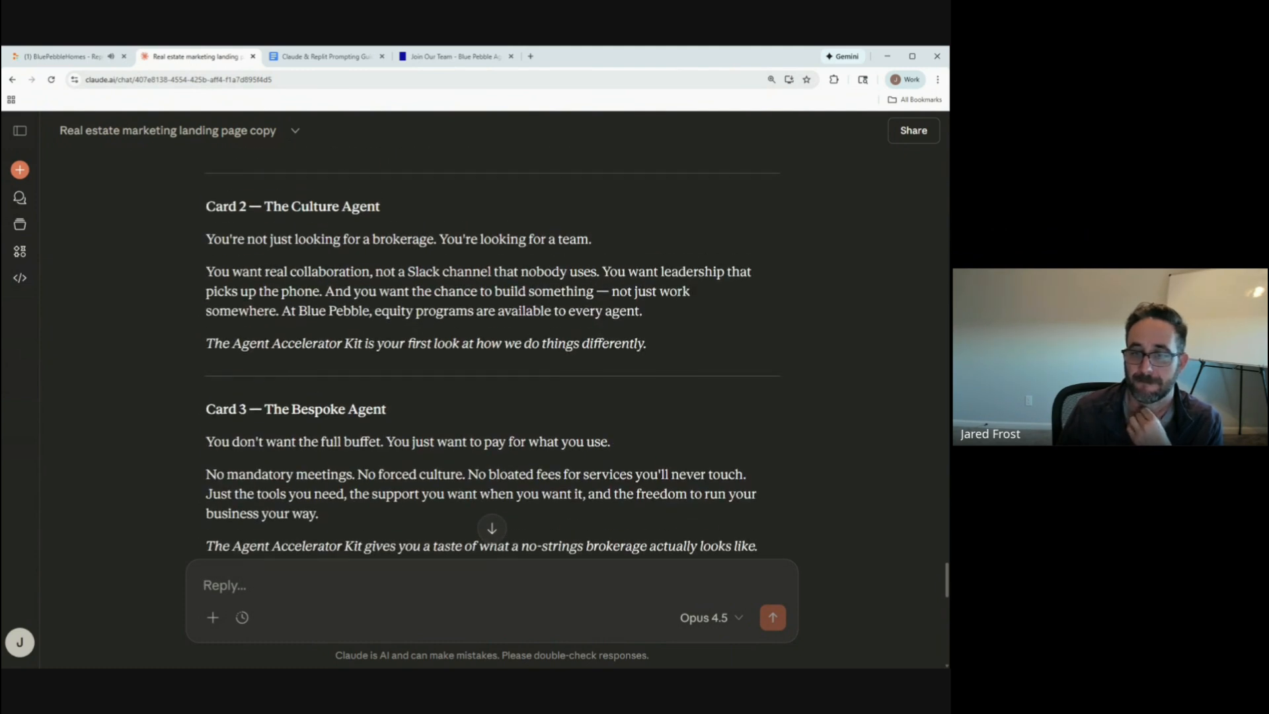
scroll(517, 397, down, 3)
scroll(518, 397, up, 7)
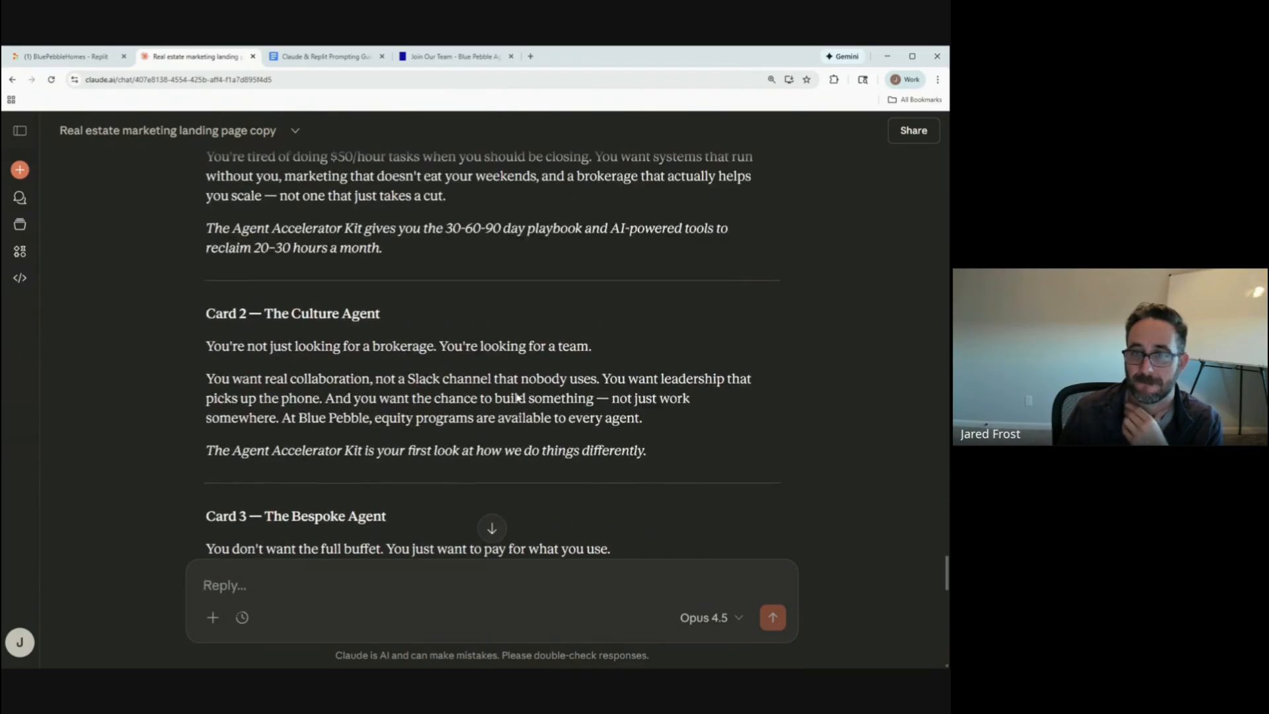
scroll(518, 397, down, 6)
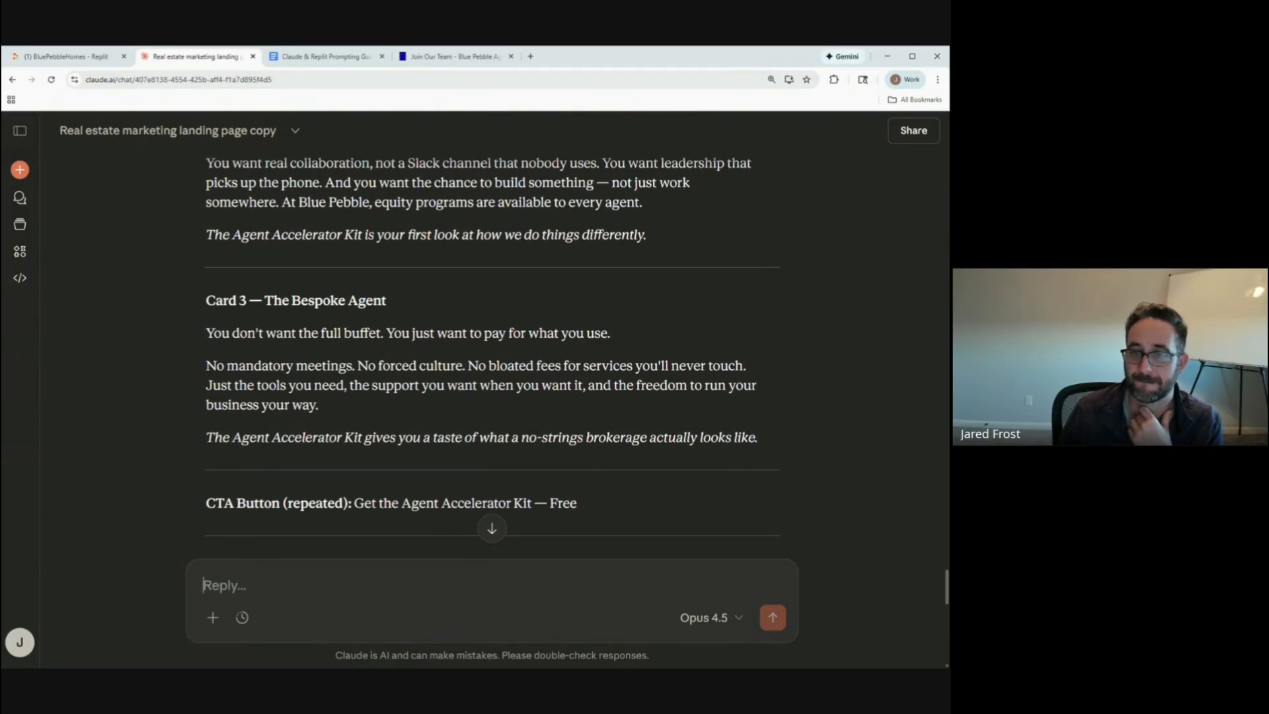
Review the repeated CTA button copy and the design notes for Replit, covering layout, card styling, typography and general guidance.
scroll(517, 394, down, 4)
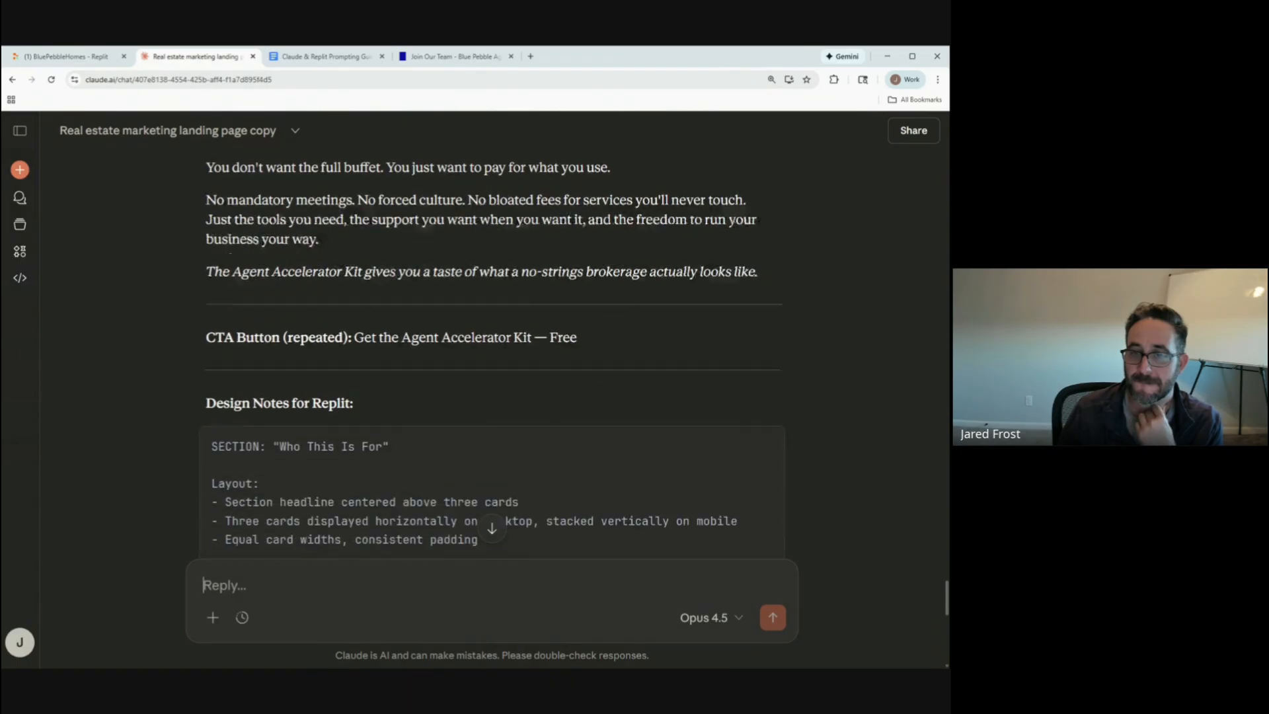
scroll(524, 390, down, 3)
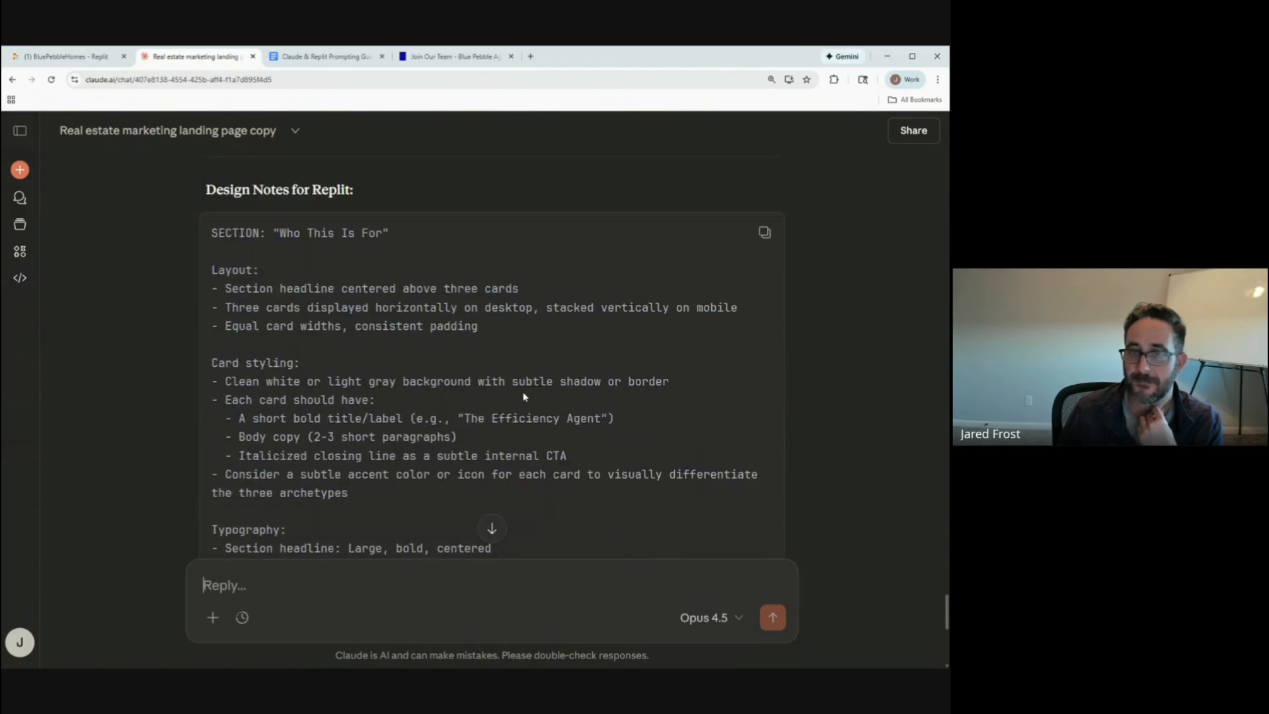
scroll(522, 395, up, 2)
scroll(357, 291, down, 2)
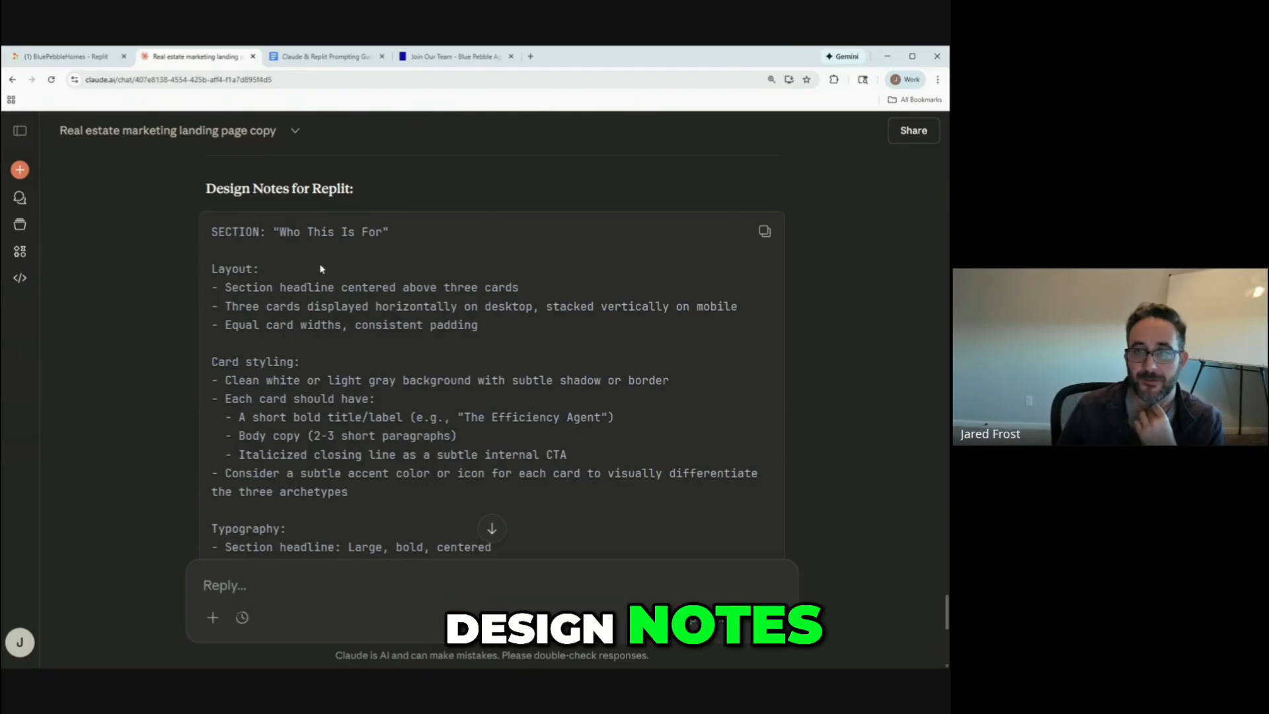
scroll(489, 527, down, 2)
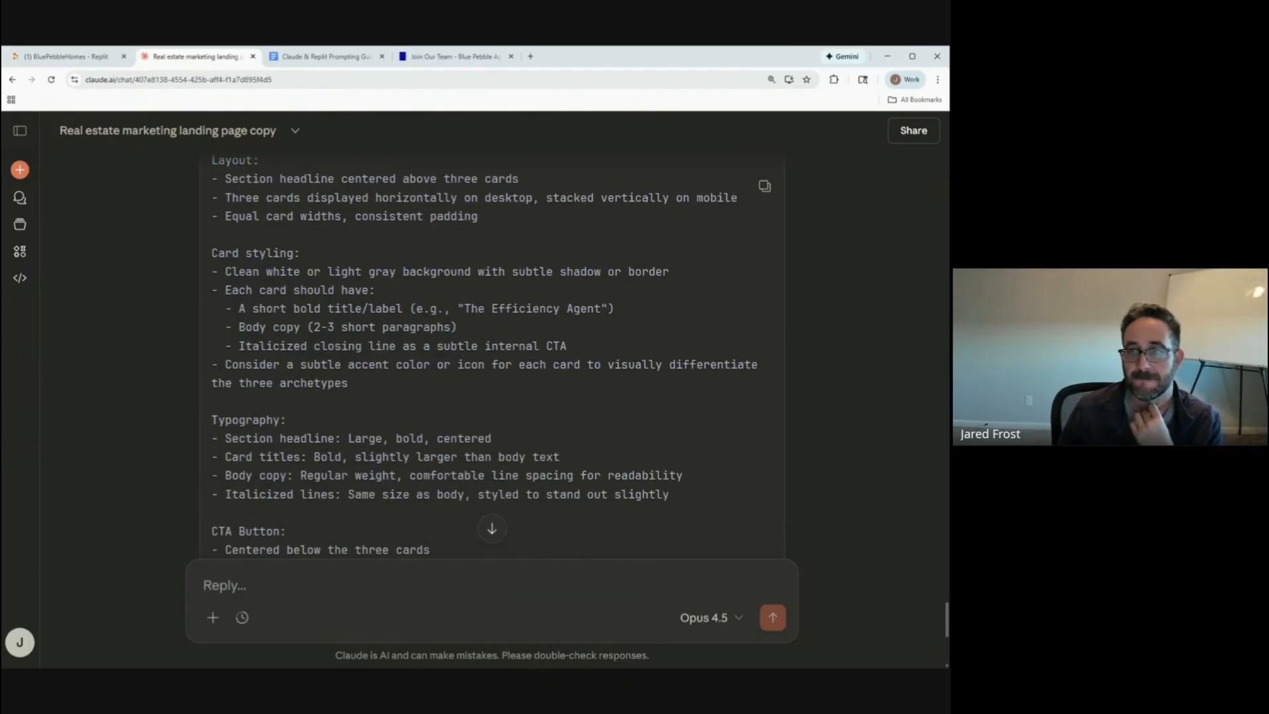
scroll(489, 526, down, 3)
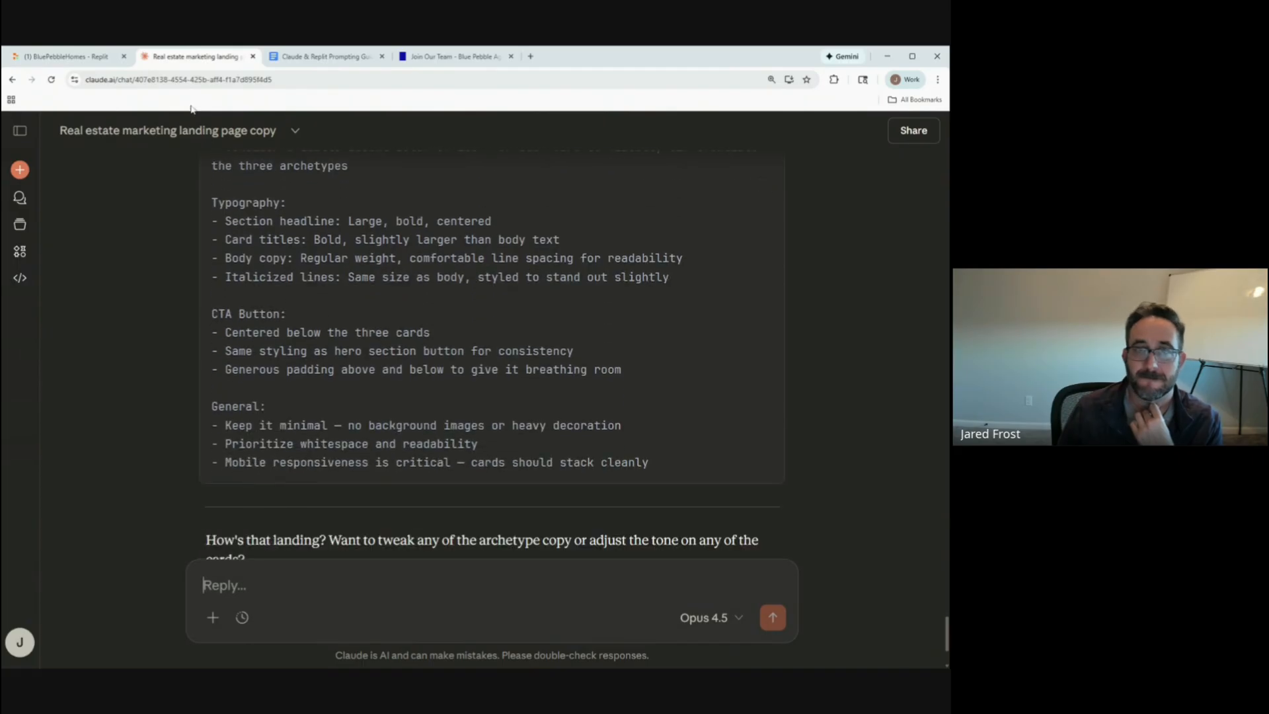
Return to Replit, review the suggested yellow and height reductions, switch the agent to Build mode, and approve them by sending "yes".
click(99, 58)
scroll(188, 489, down, 4)
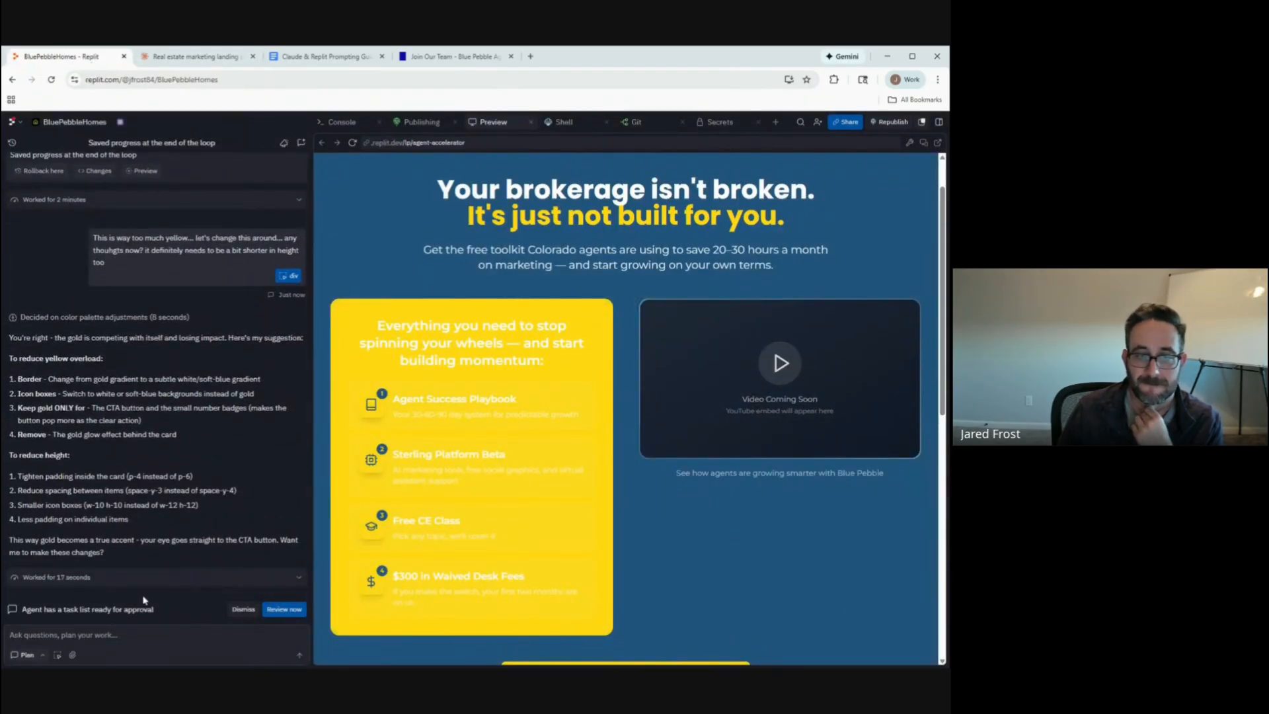
click(286, 610)
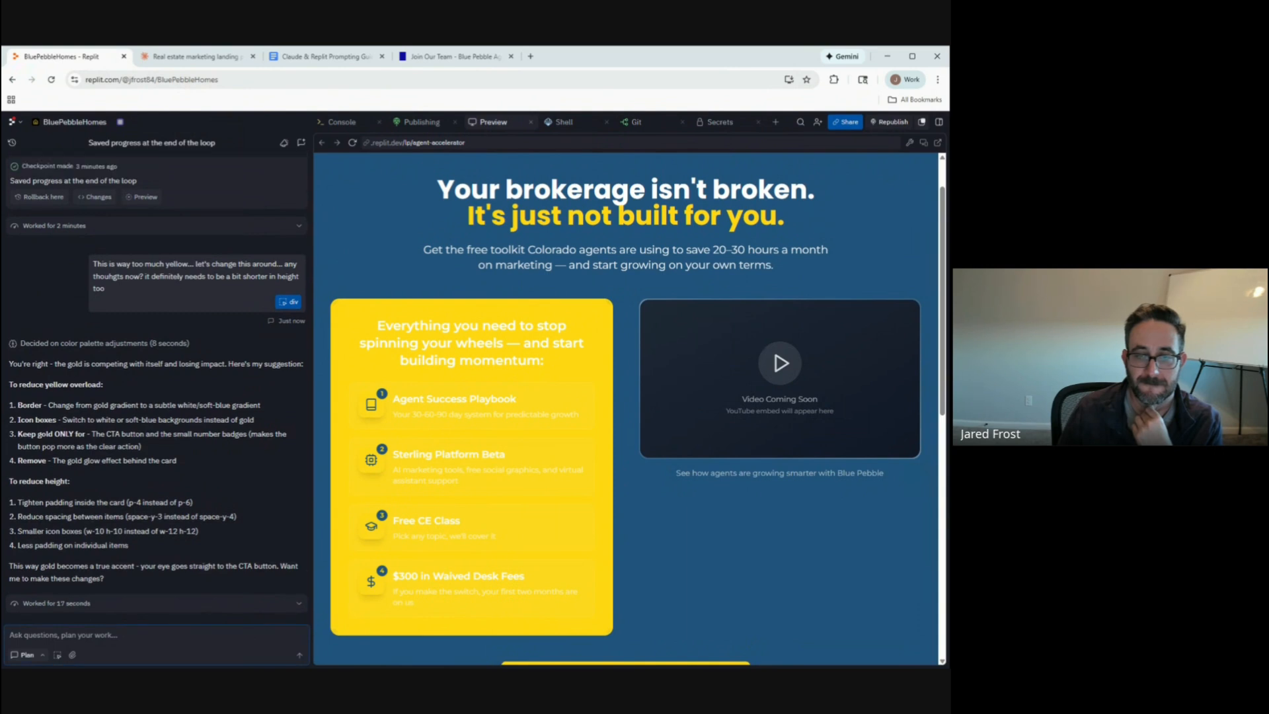
click(39, 654)
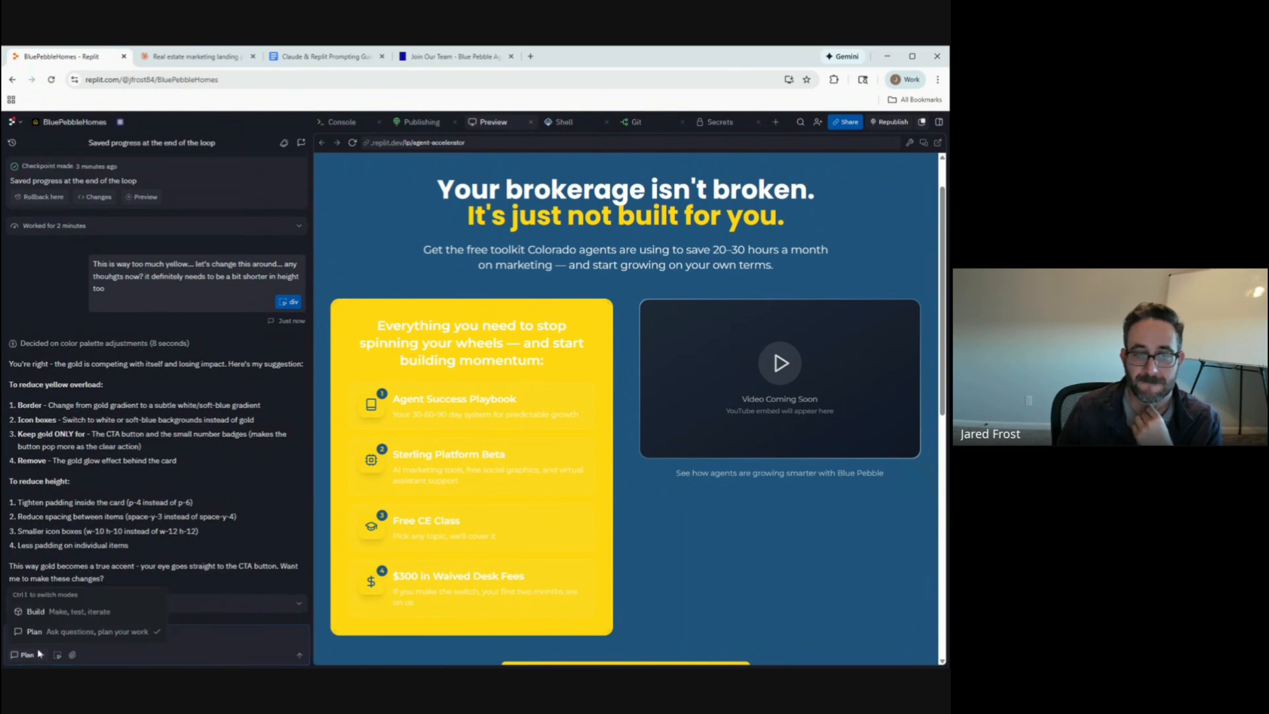
click(73, 615)
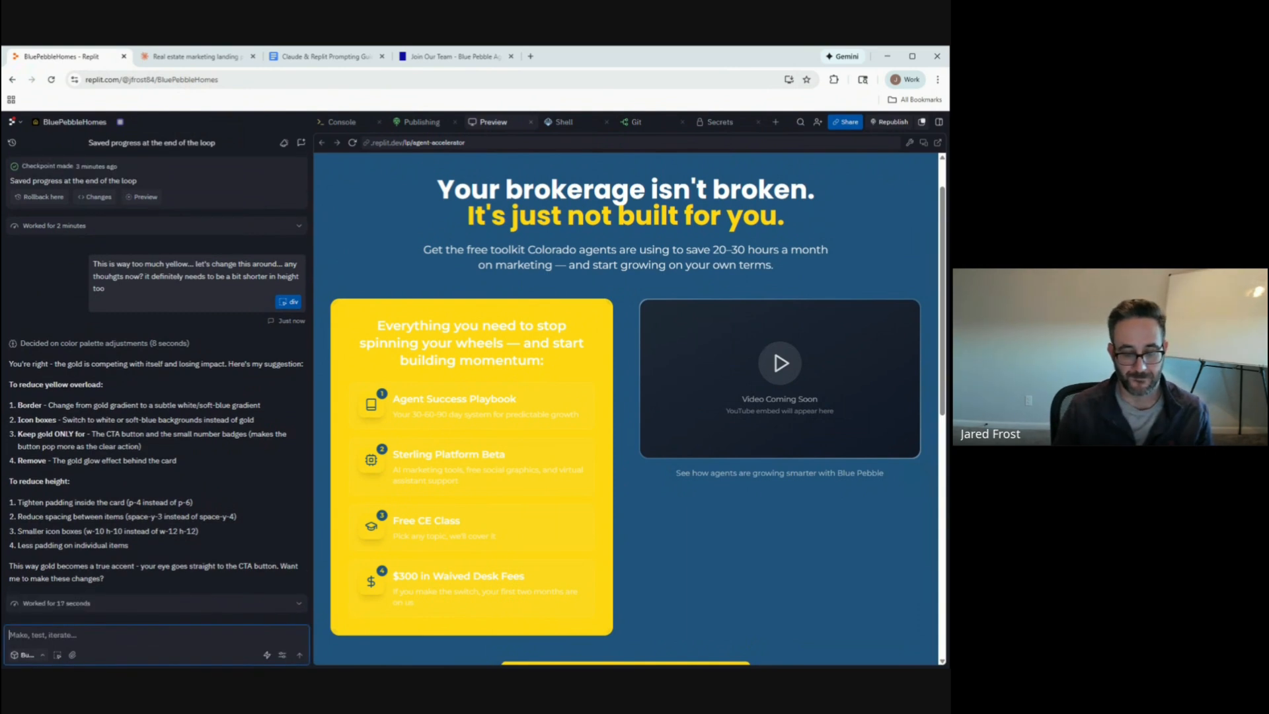
text(yes)
key(Return)
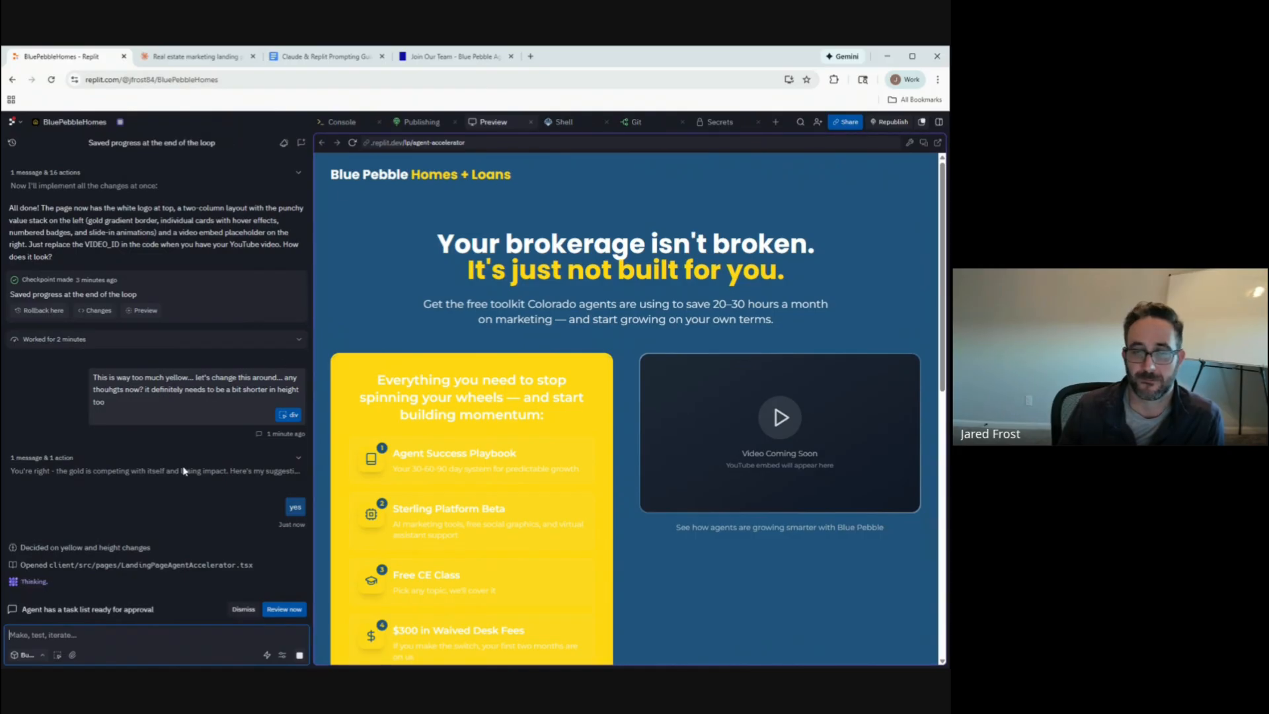
Select the "Blue Pebble Homes + Loans" logo text at the top of the landing page, center-align it, and save the change.
click(57, 655)
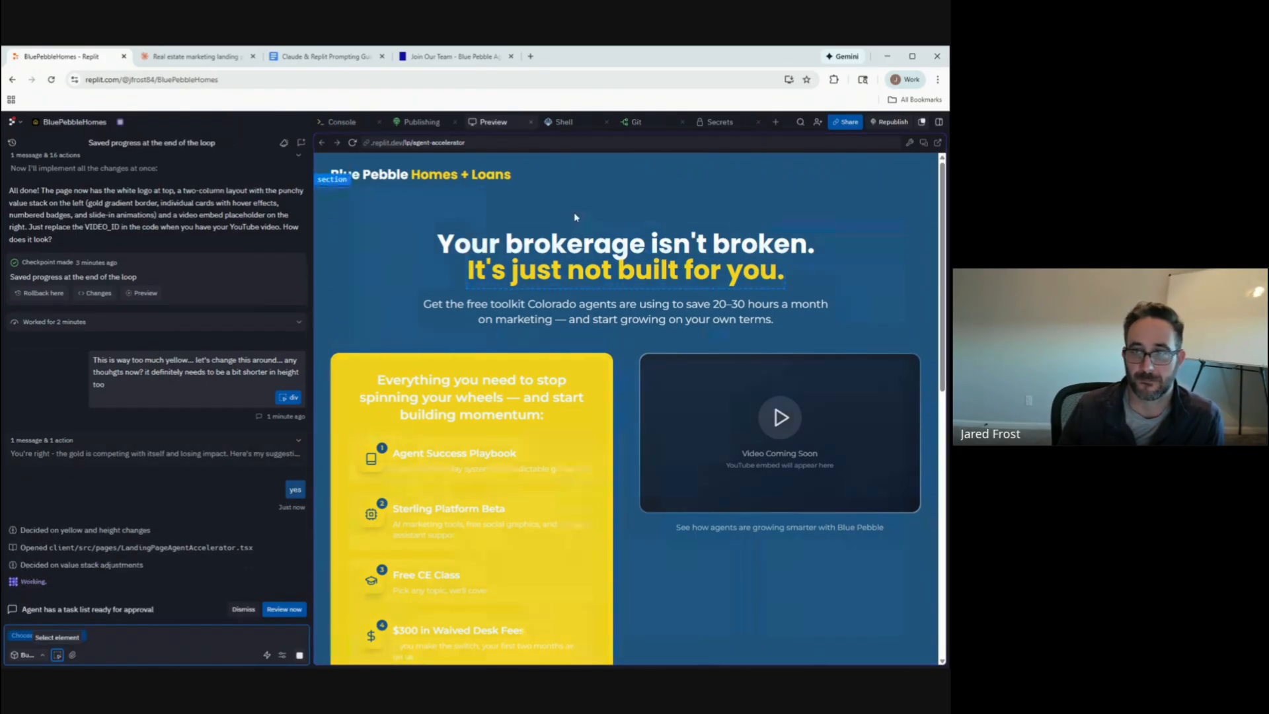
click(420, 176)
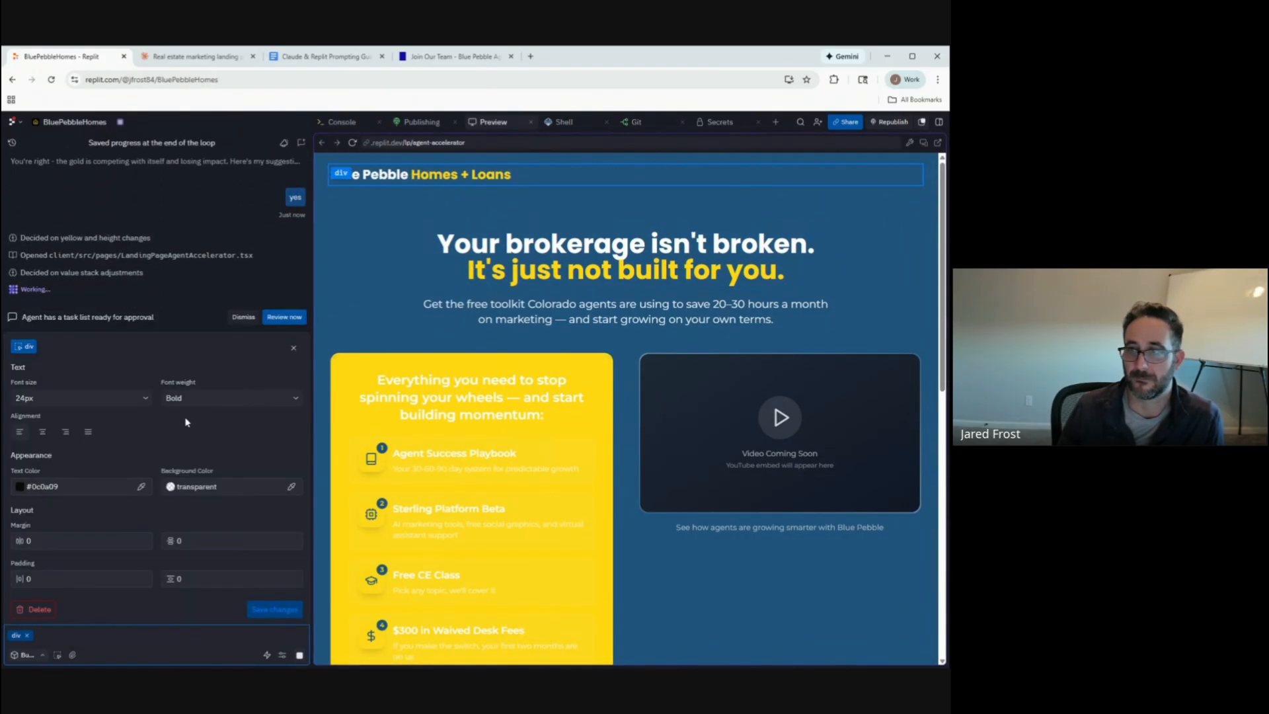
click(42, 432)
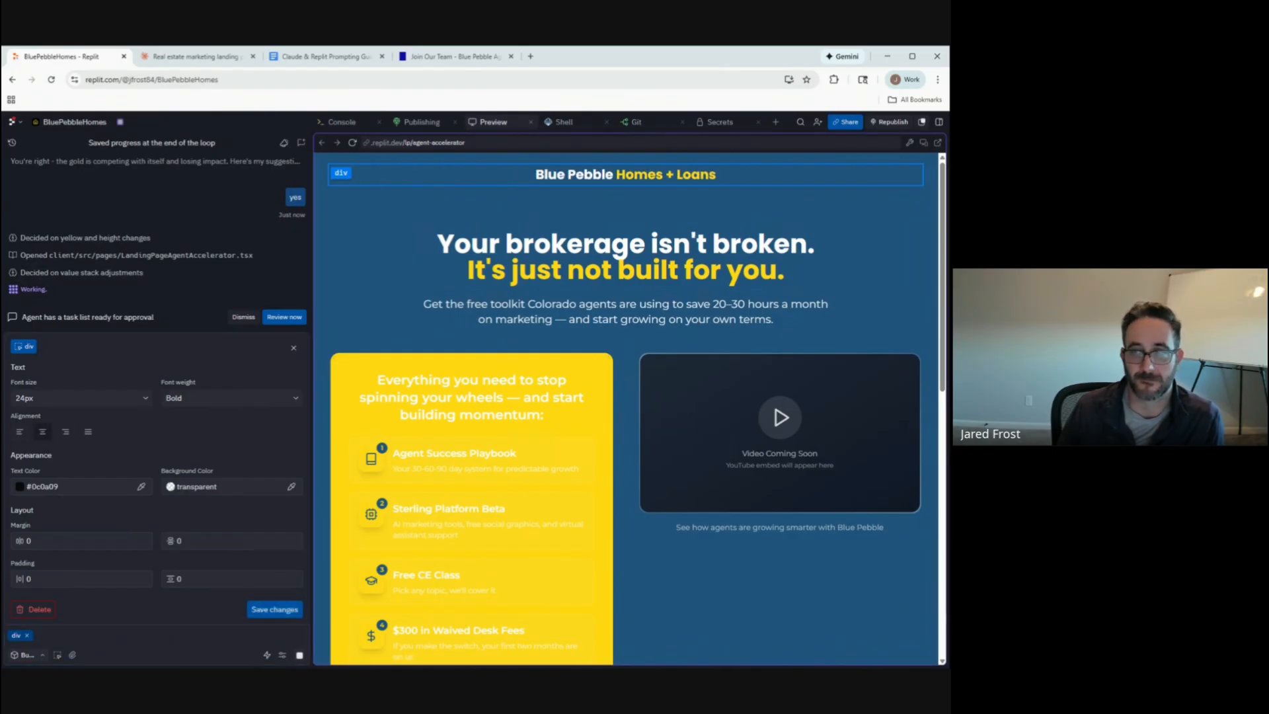
click(277, 611)
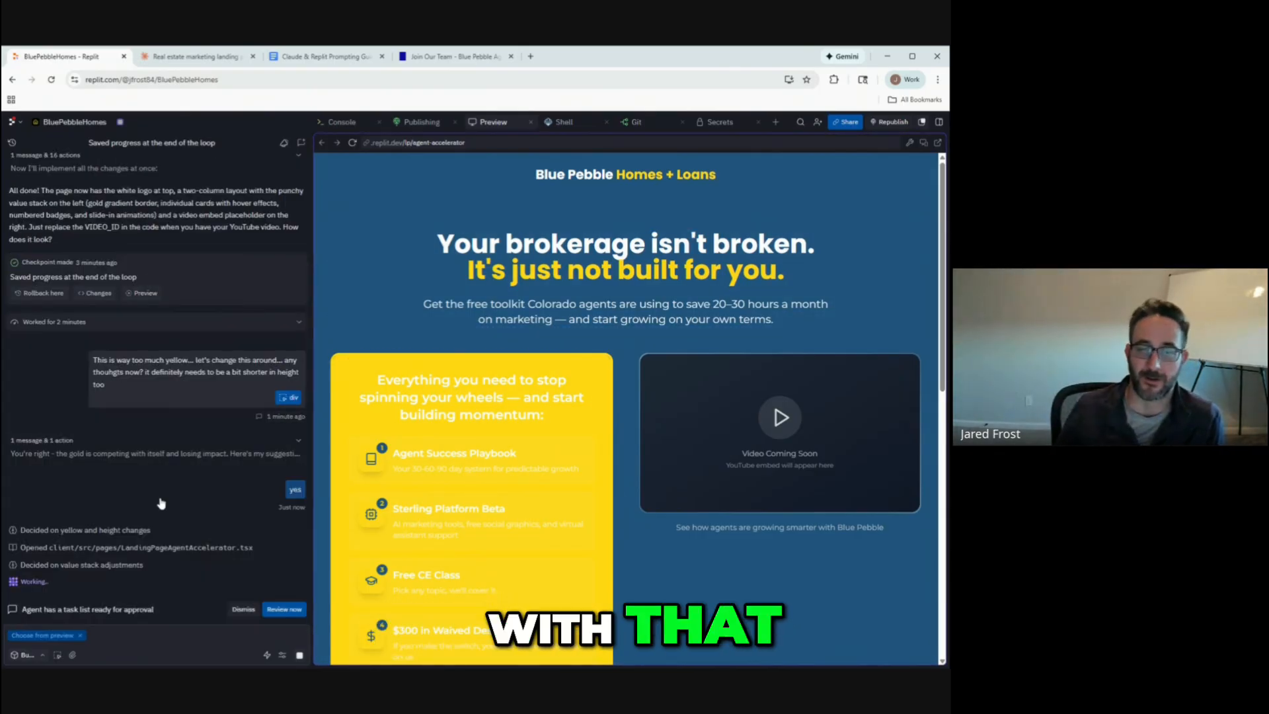
Inspect the editable text and style settings of the headline line "It's just not built for you." in the preview.
click(57, 655)
click(489, 267)
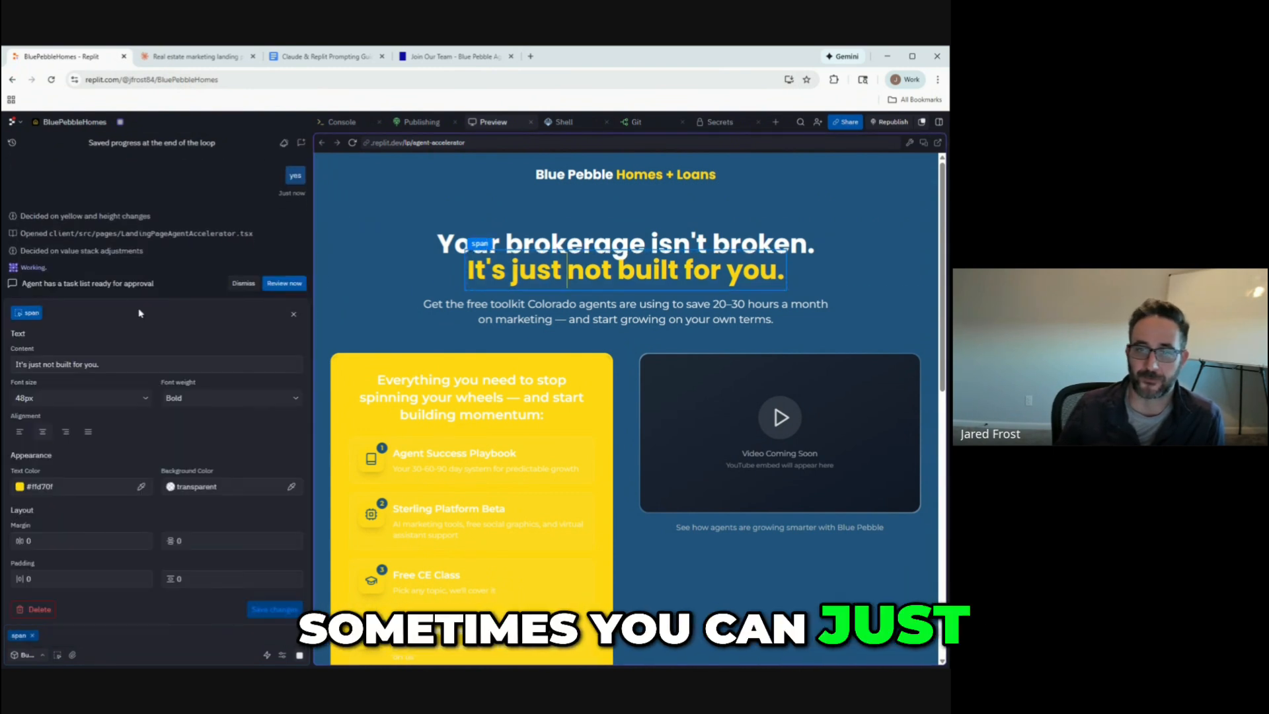
click(67, 364)
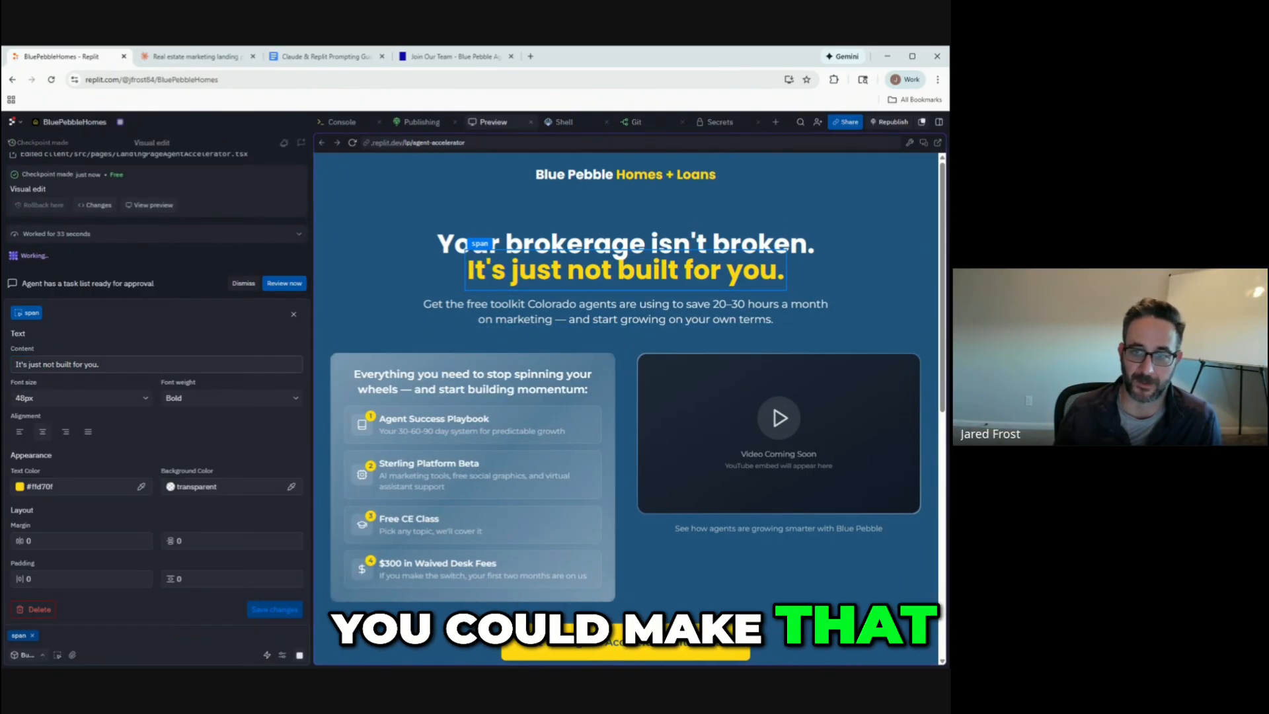
click(293, 314)
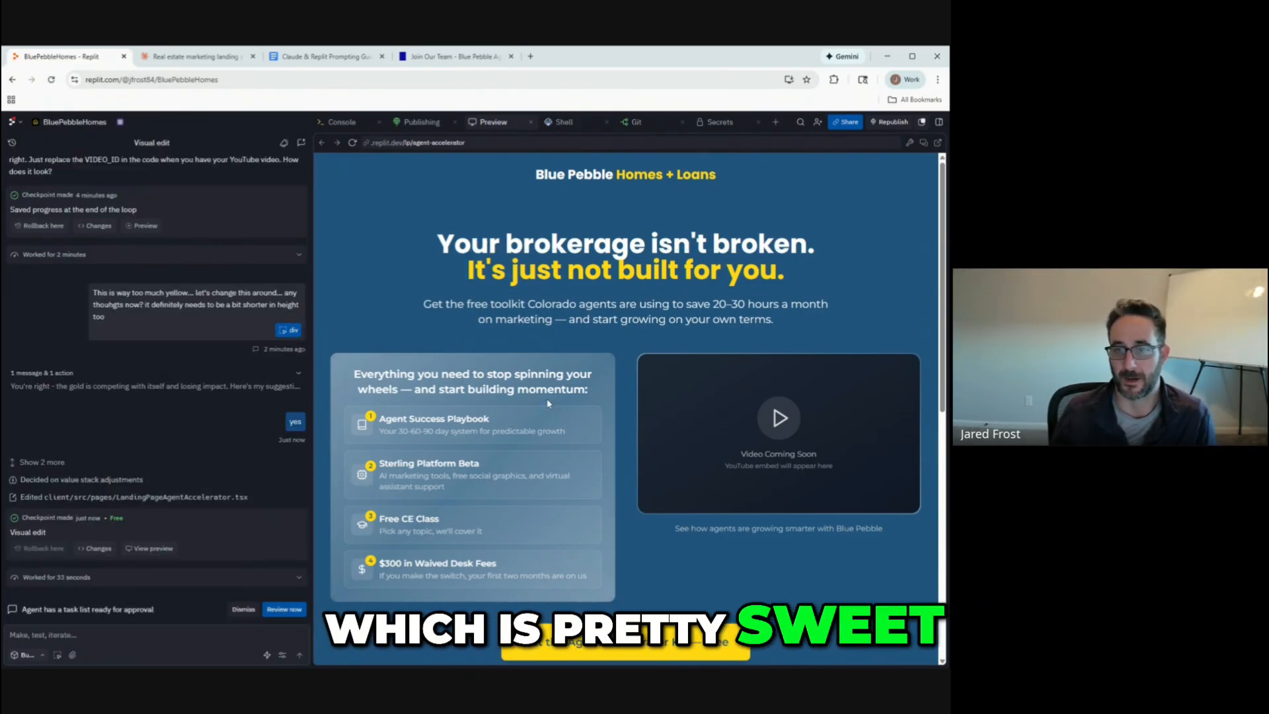
Review the restyled landing page from the logo through the value stack and call-to-action button to the footer.
scroll(570, 461, down, 2)
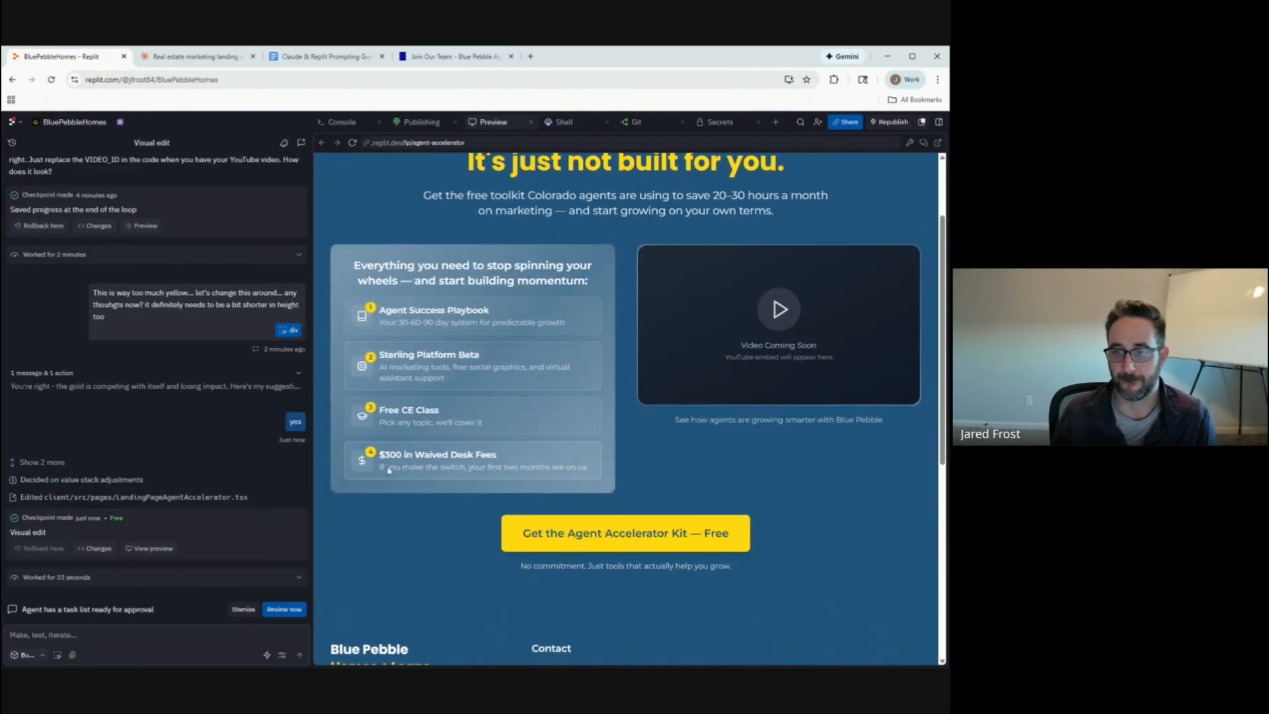
scroll(527, 428, up, 2)
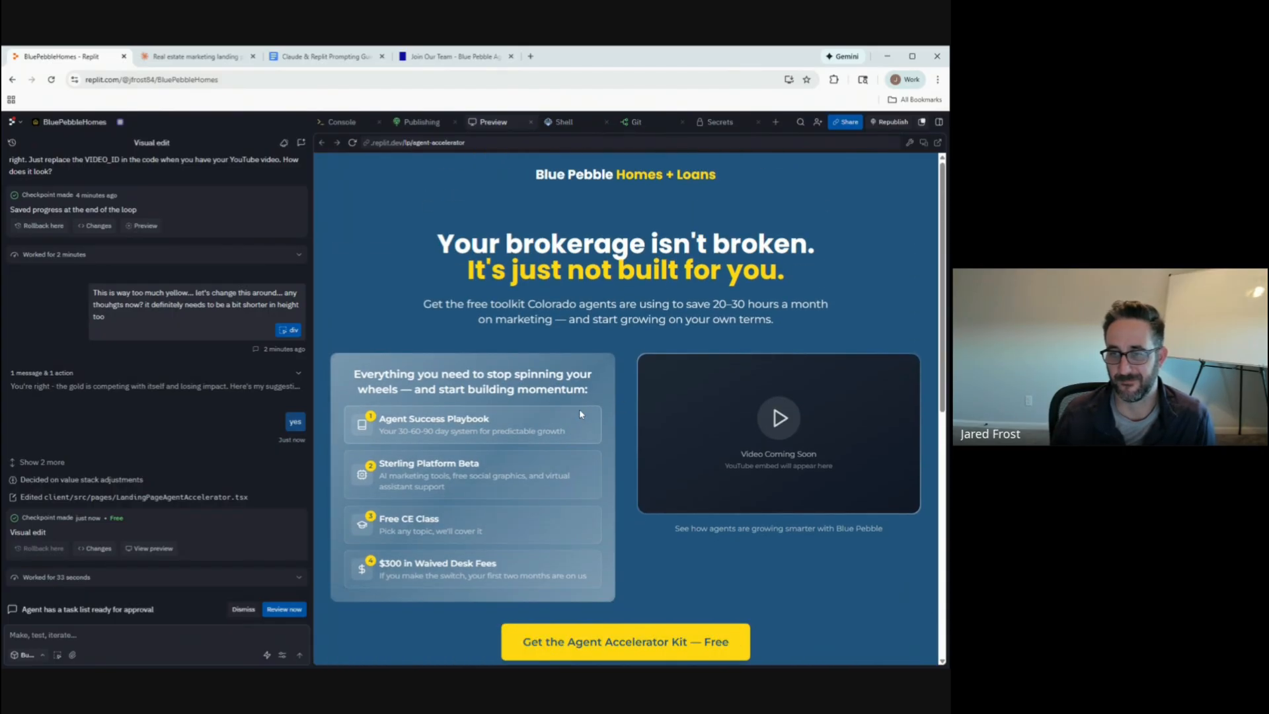
scroll(579, 414, down, 4)
scroll(578, 415, up, 4)
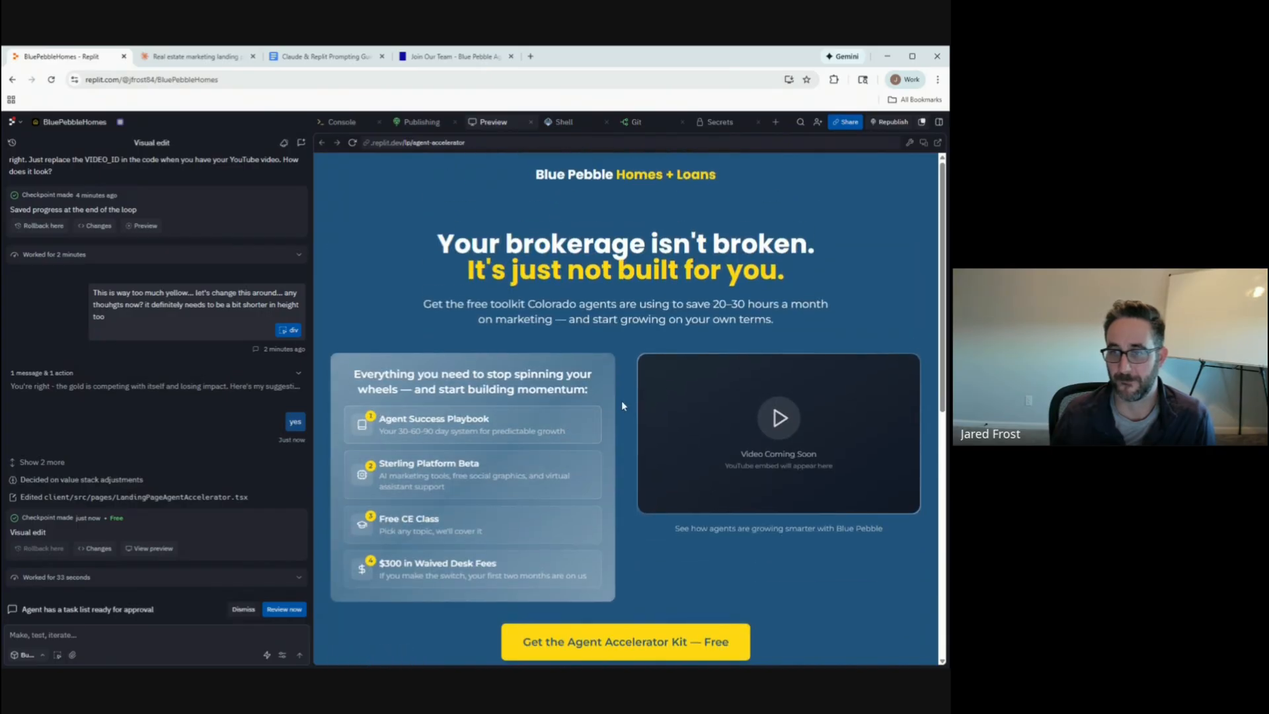
scroll(731, 433, down, 2)
scroll(729, 434, up, 2)
scroll(729, 436, down, 4)
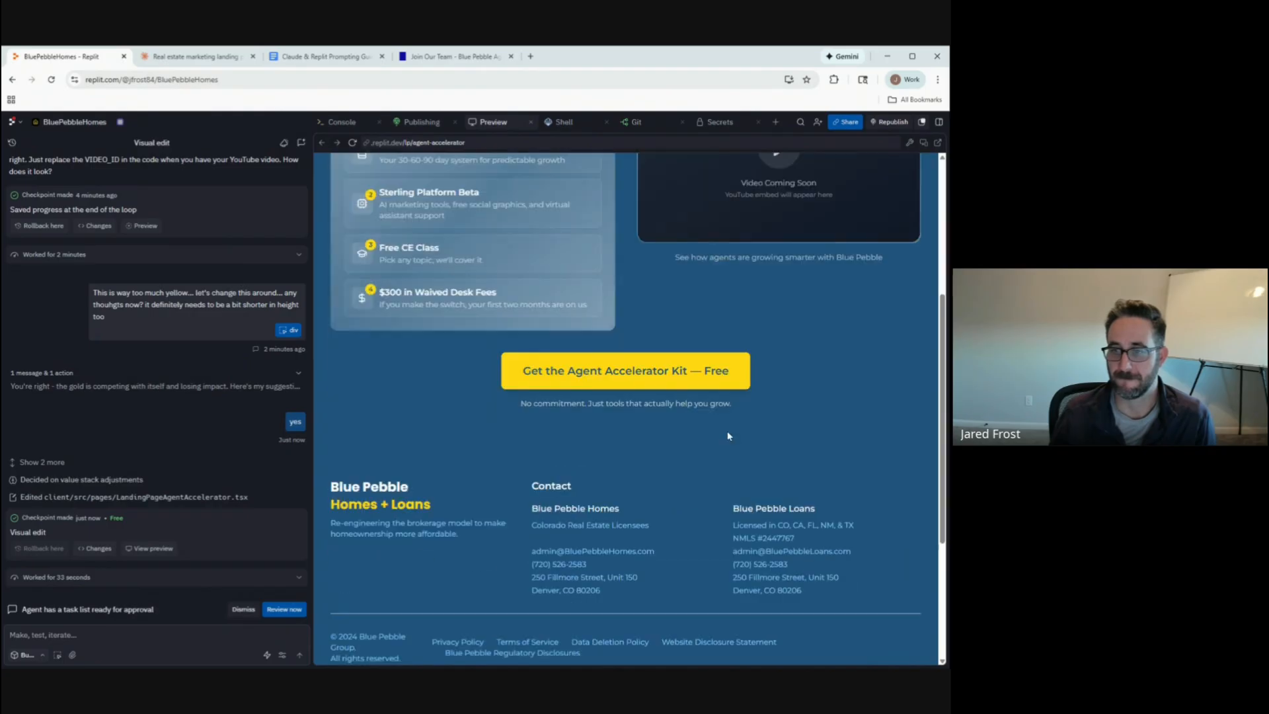
scroll(729, 435, up, 4)
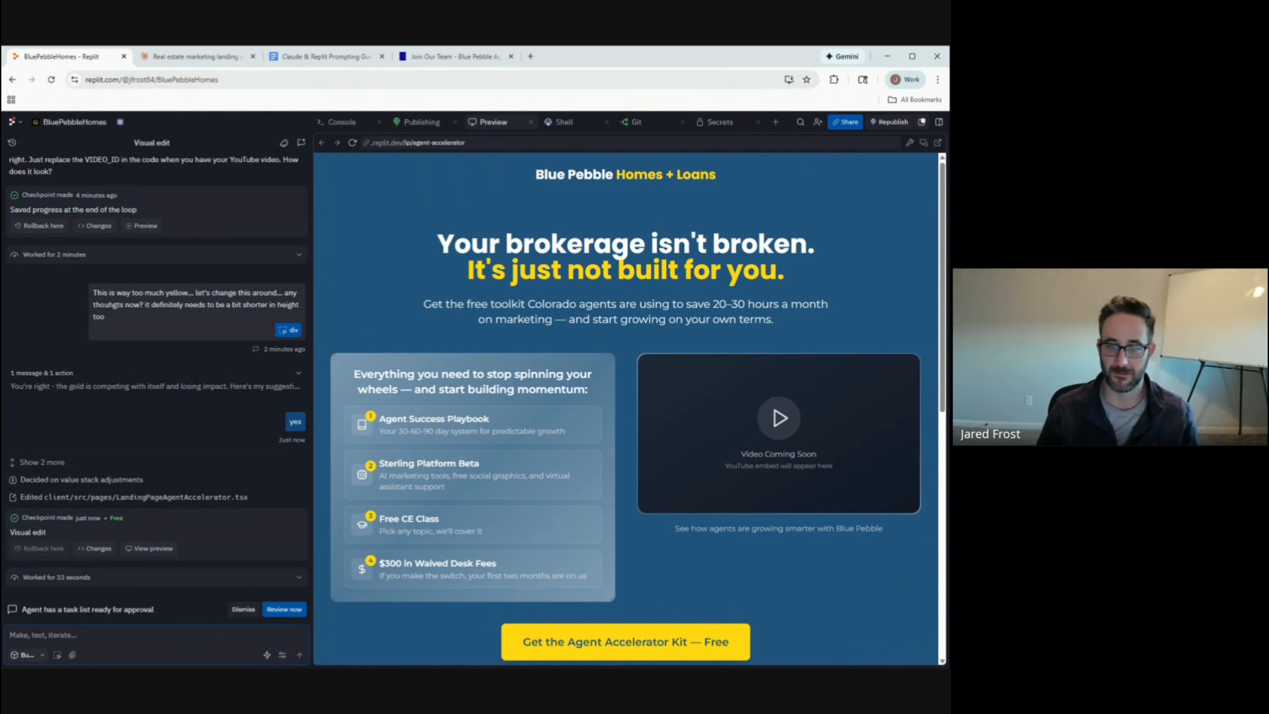
Select the "$300 in Waived Desk Fees" card and draft a prompt asking for more solid card backgrounds that pop against the page background.
click(156, 635)
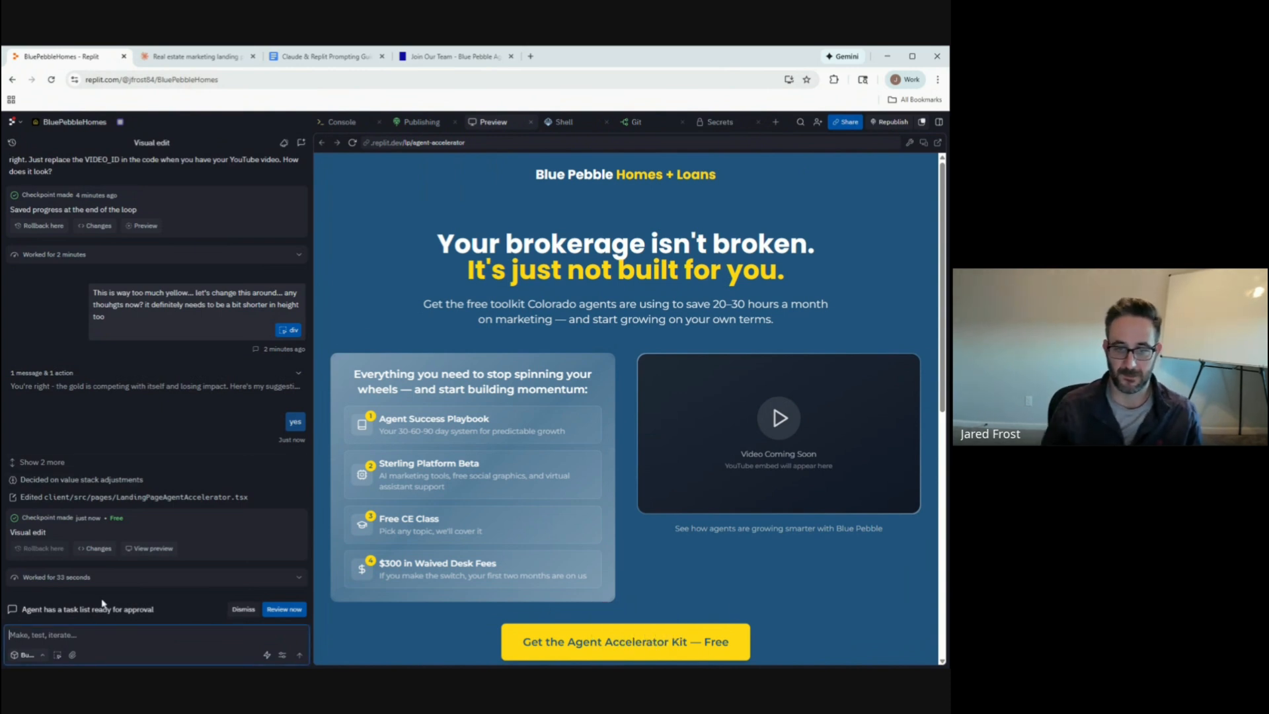
click(57, 655)
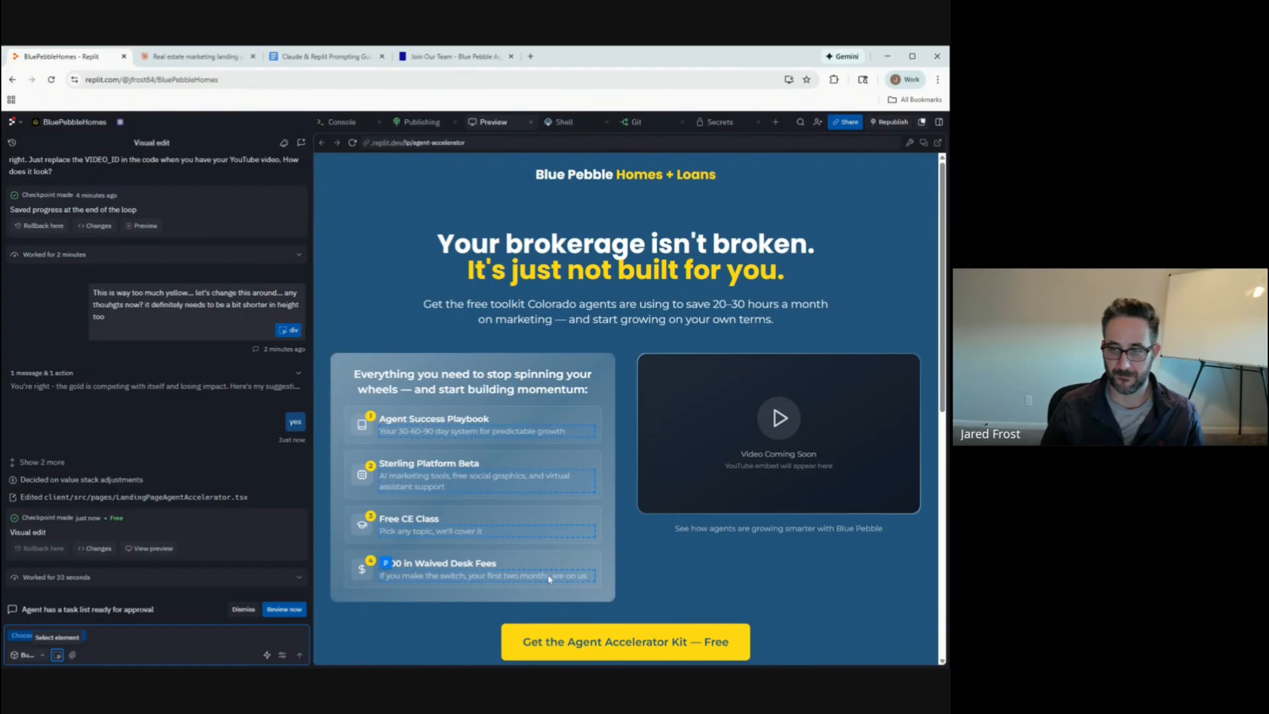
click(555, 589)
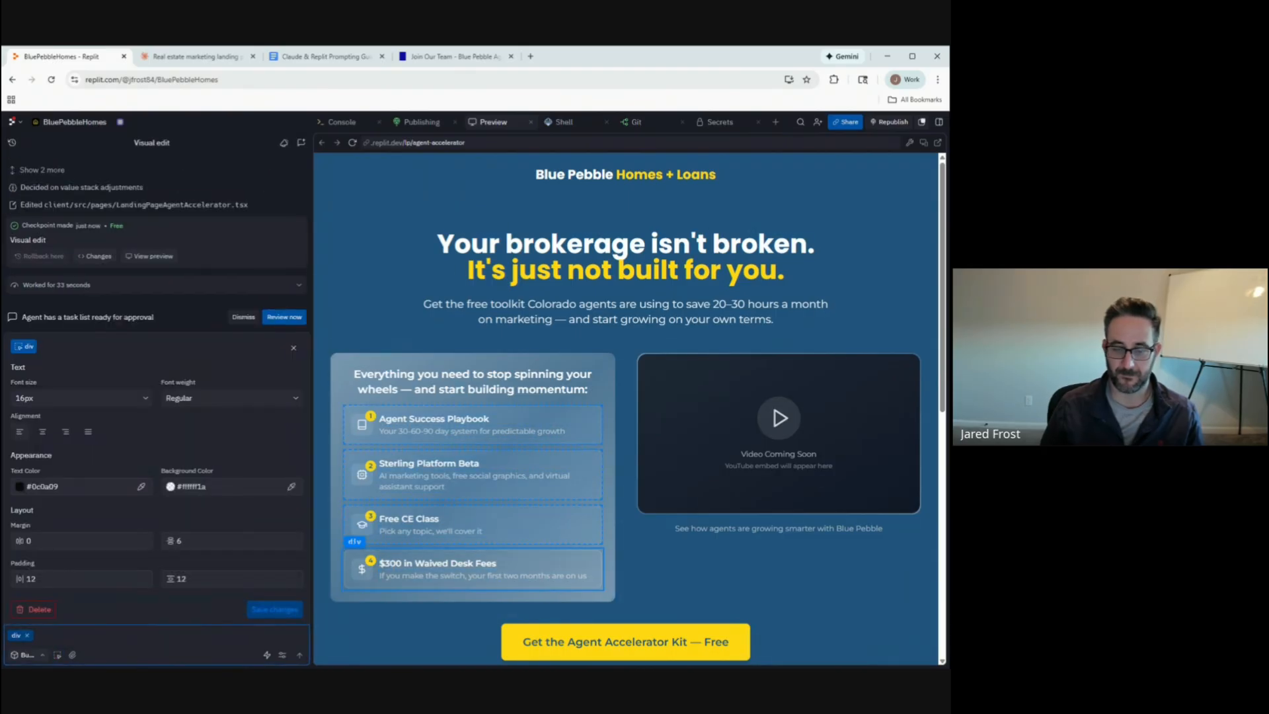
text(i think)
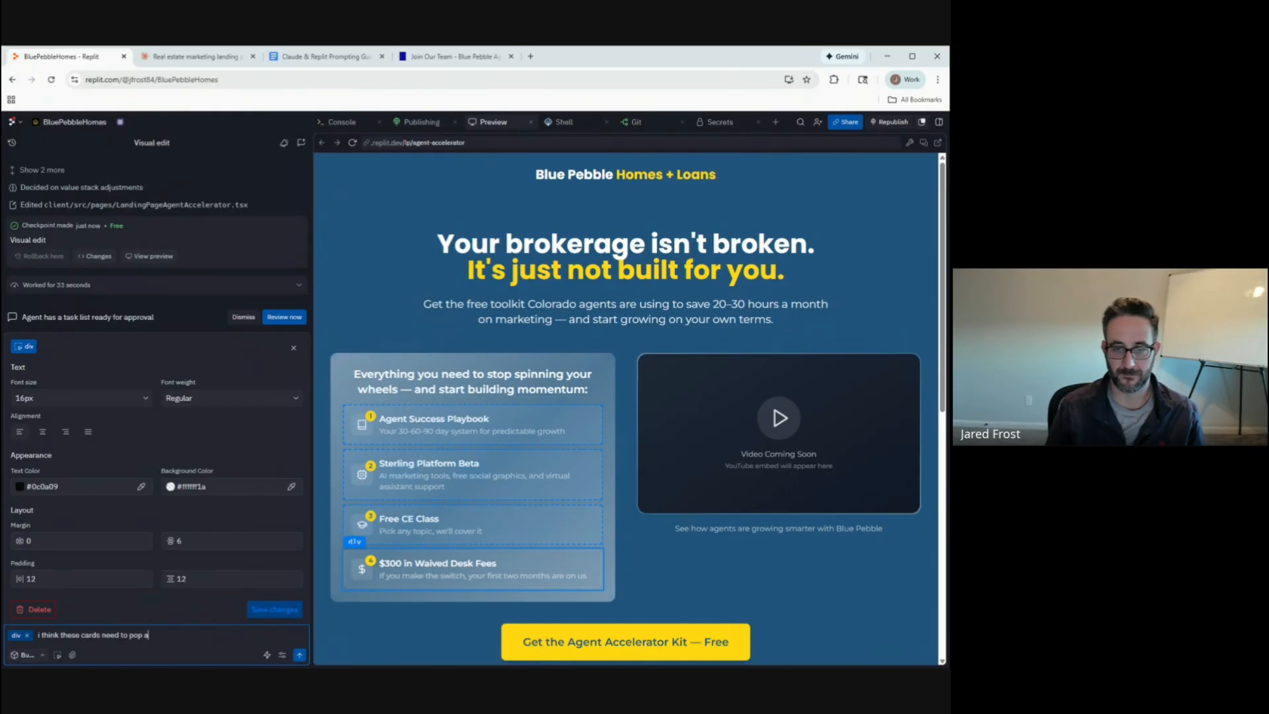
text( the b)
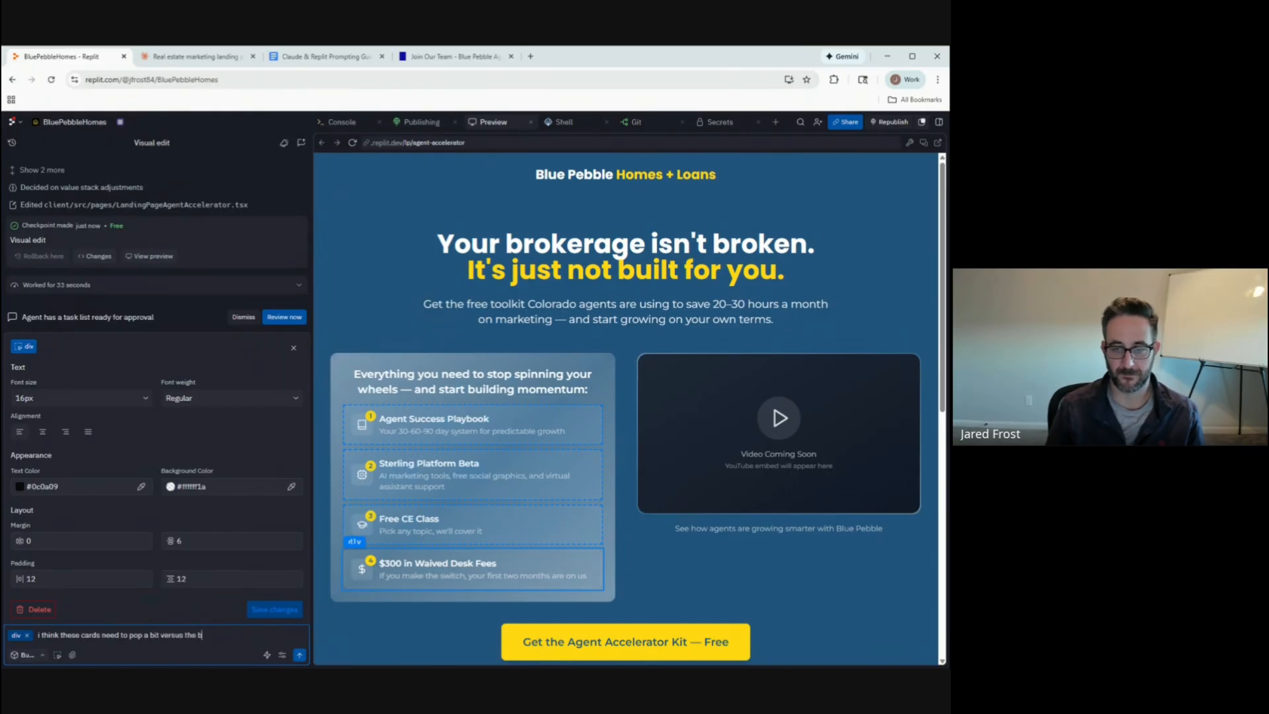
text(ackground... can we m)
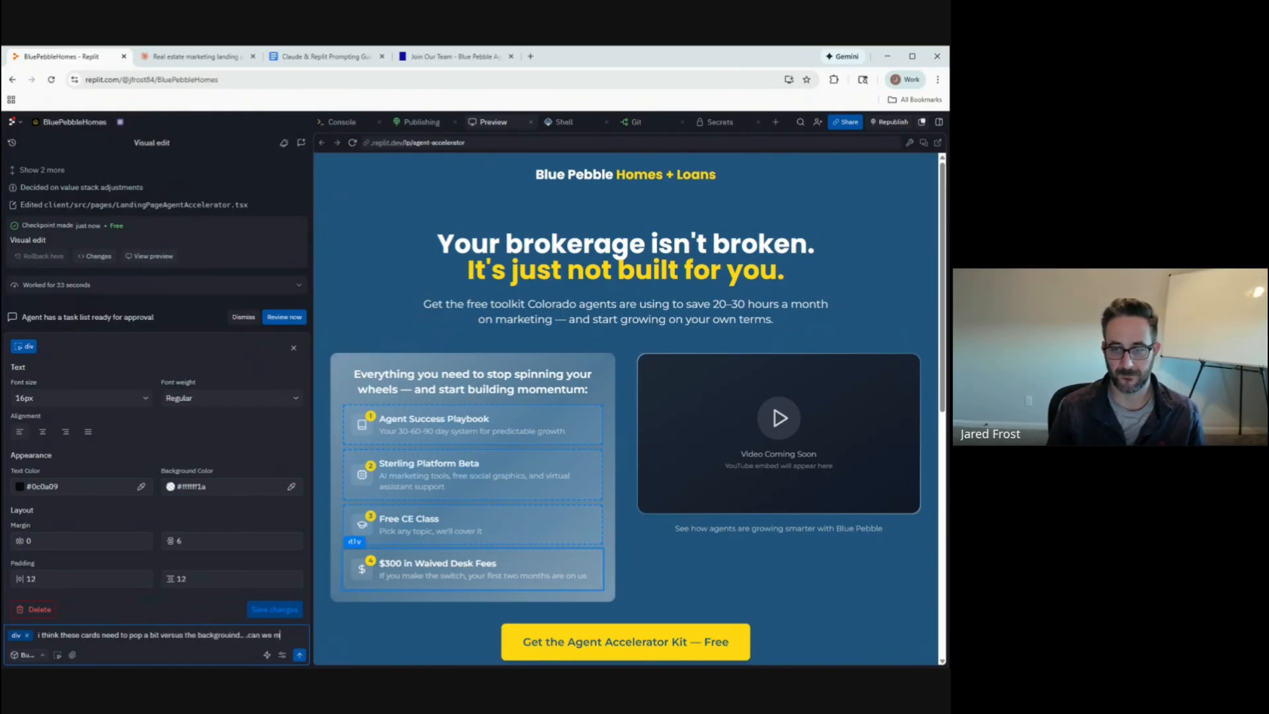
text(ake htem more solid bvad)
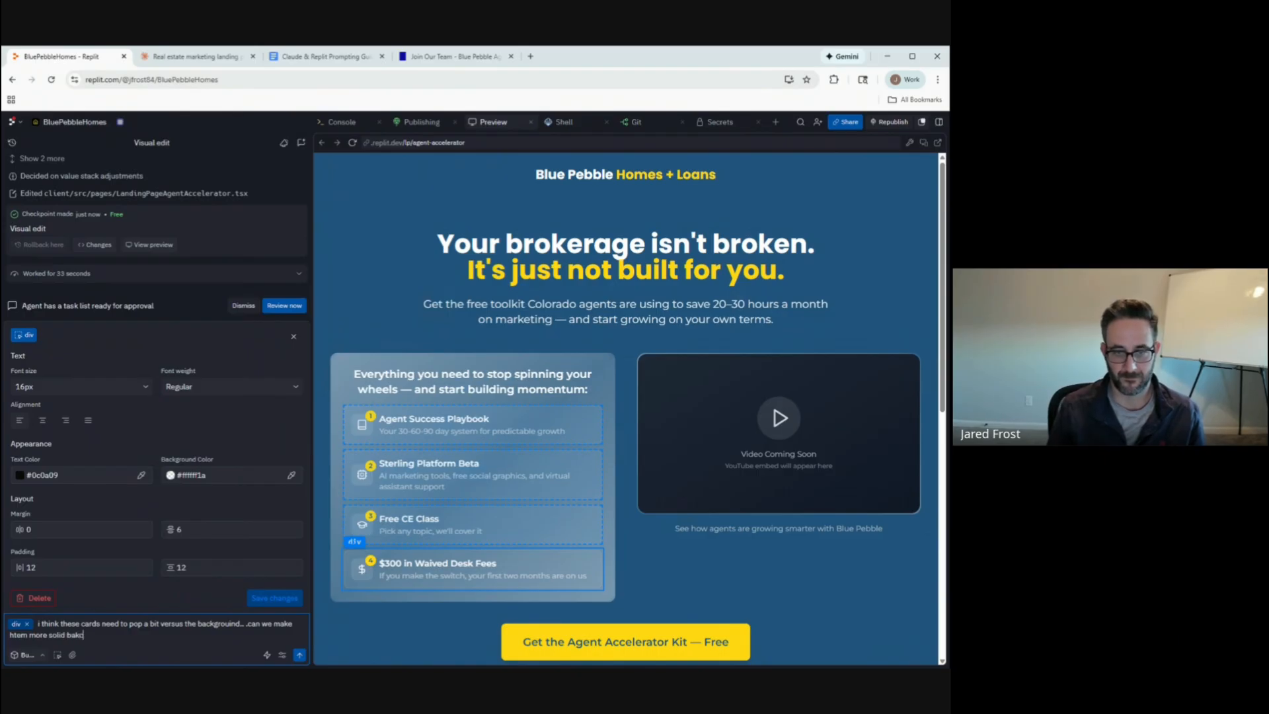
text( and a color)
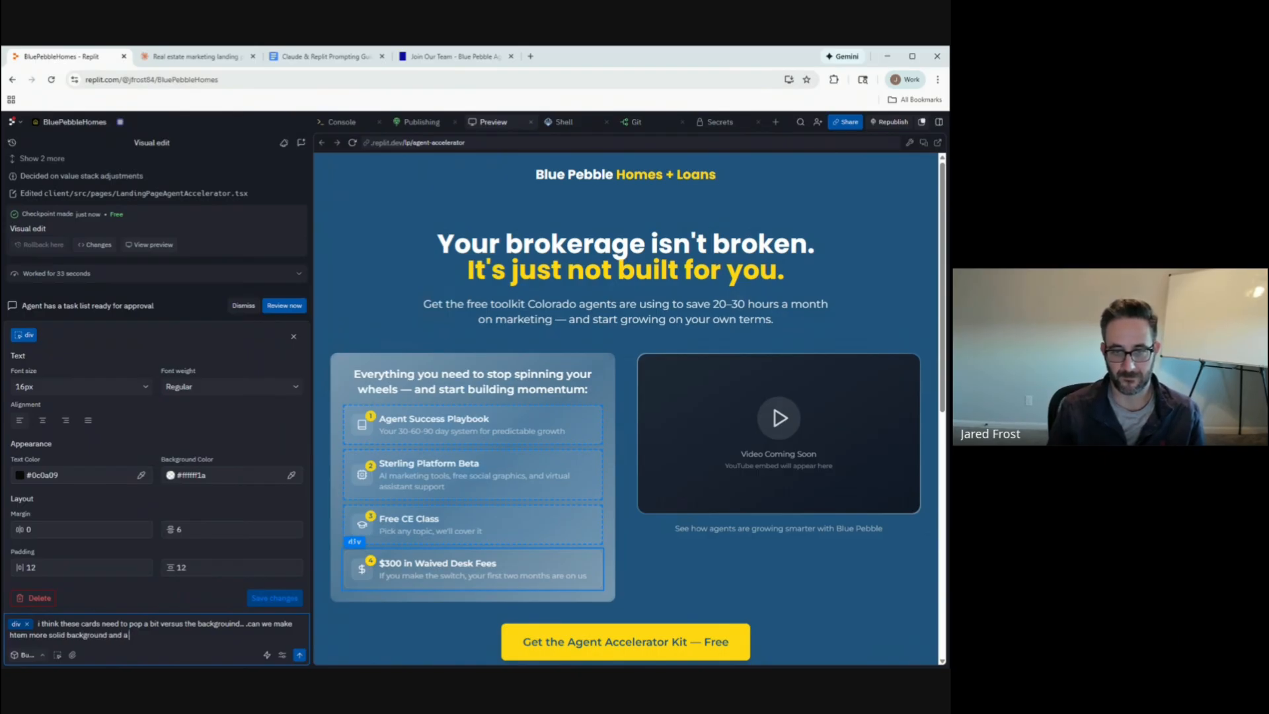
key(BackSpace)
key(BackSpace)
key(BackSpace)
key(BackSpace)
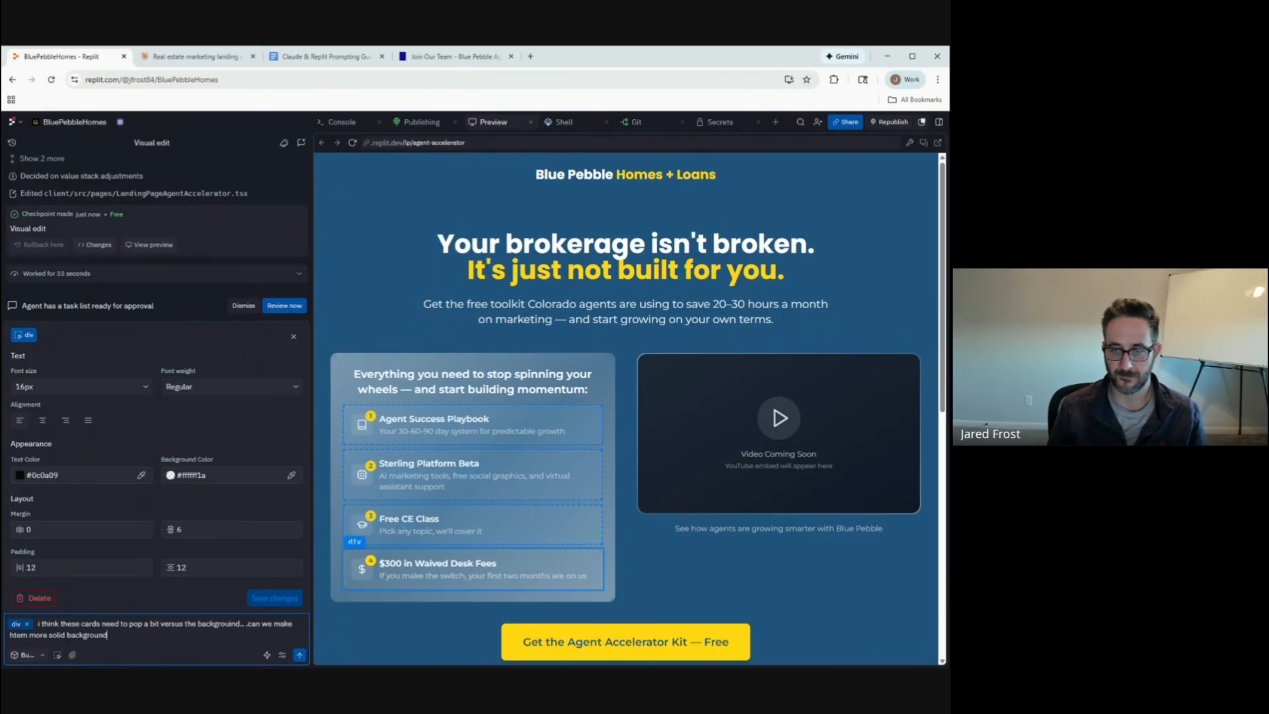
text(something that would pop against the)
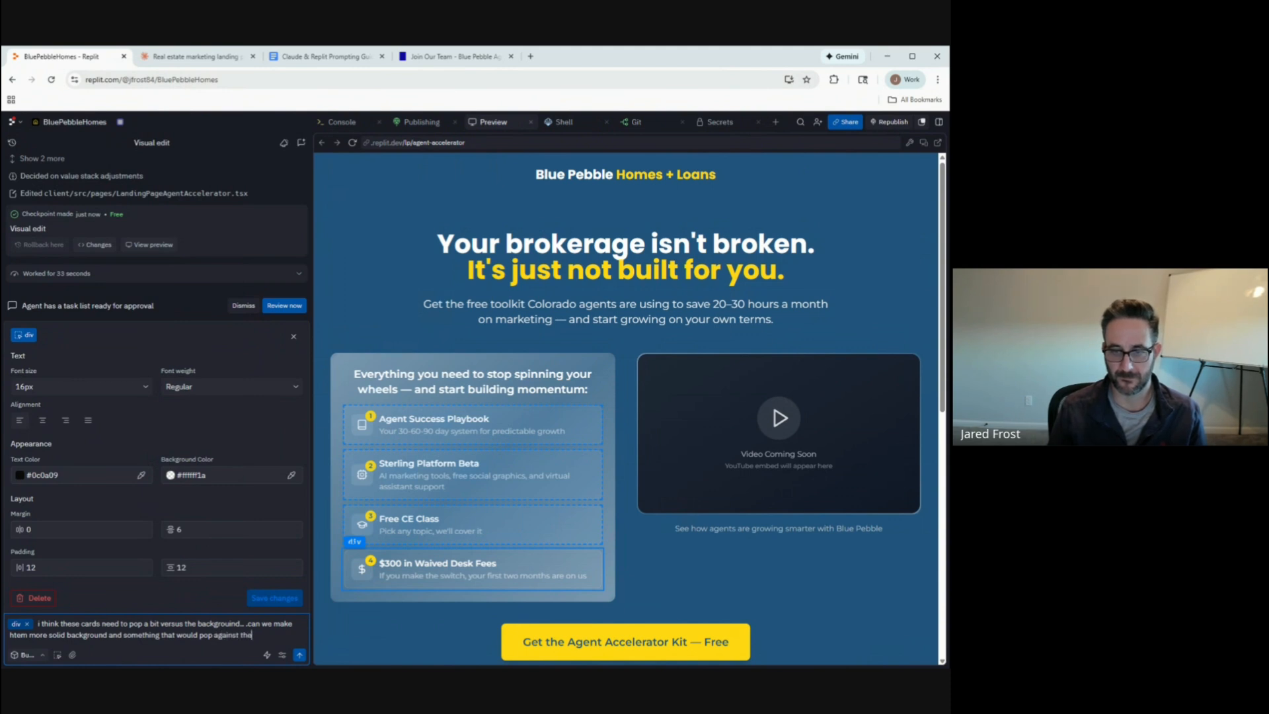
key(BackSpace)
key(BackSpace)
key(BackSpace)
key(BackSpace)
key(BackSpace)
key(BackSpace)
key(BackSpace)
key(BackSpace)
key(BackSpace)
key(BackSpace)
key(BackSpace)
key(BackSpace)
Add to the prompt that the text must be readable with the new color too, and send it to the agent.
text(? we also want hte text to be rea)
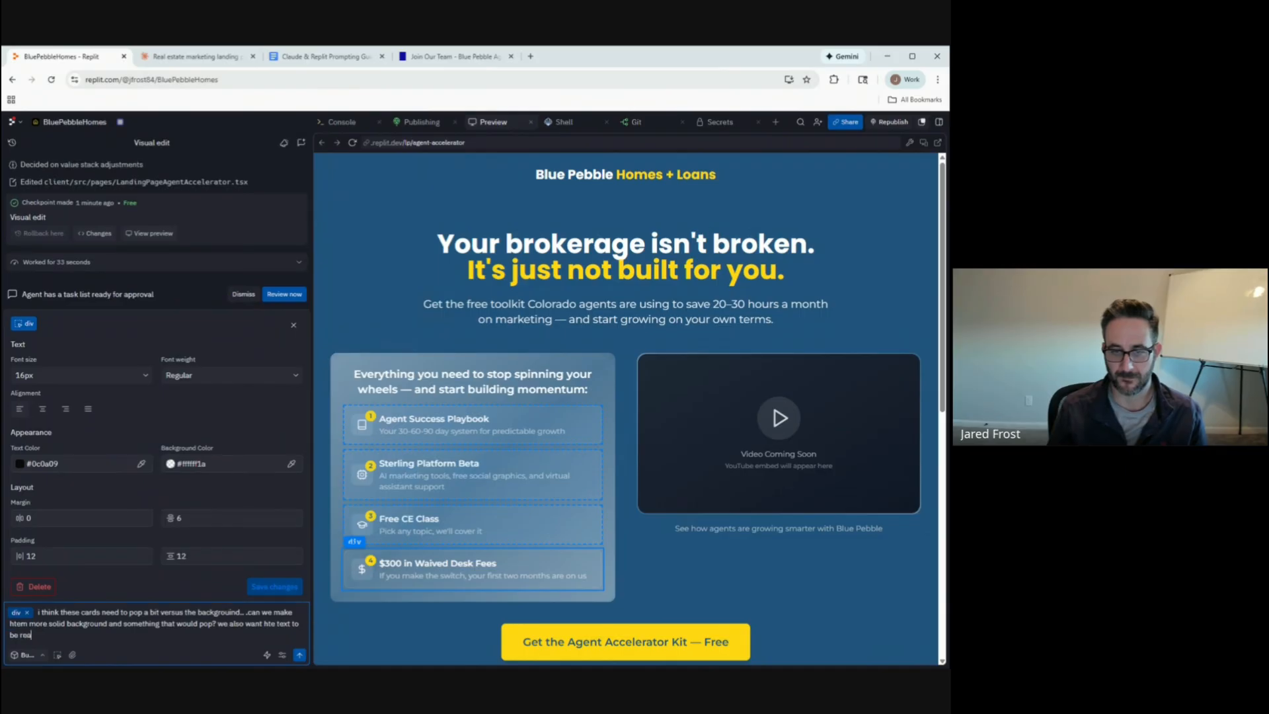
text(dable with this new color too)
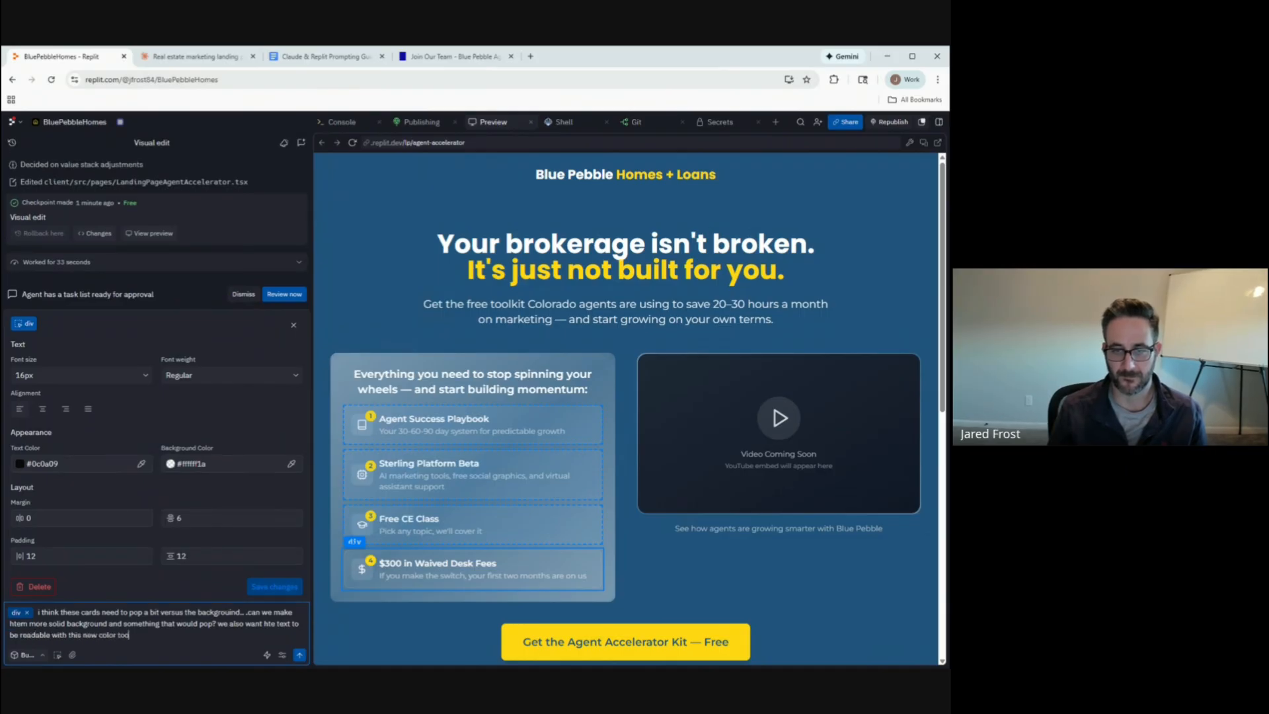
key(Return)
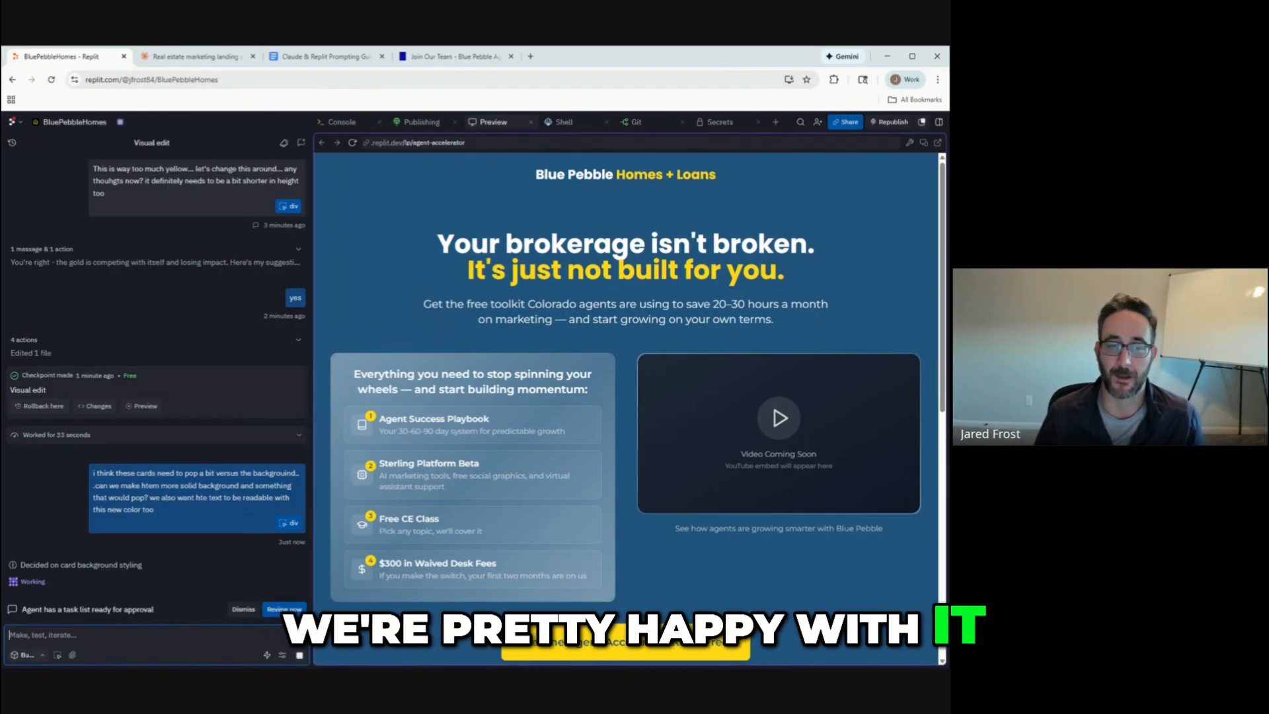
Select the "Get the Agent Accelerator Kit — Free" button and ask the agent to move it above the value stack and YouTube embed.
click(58, 654)
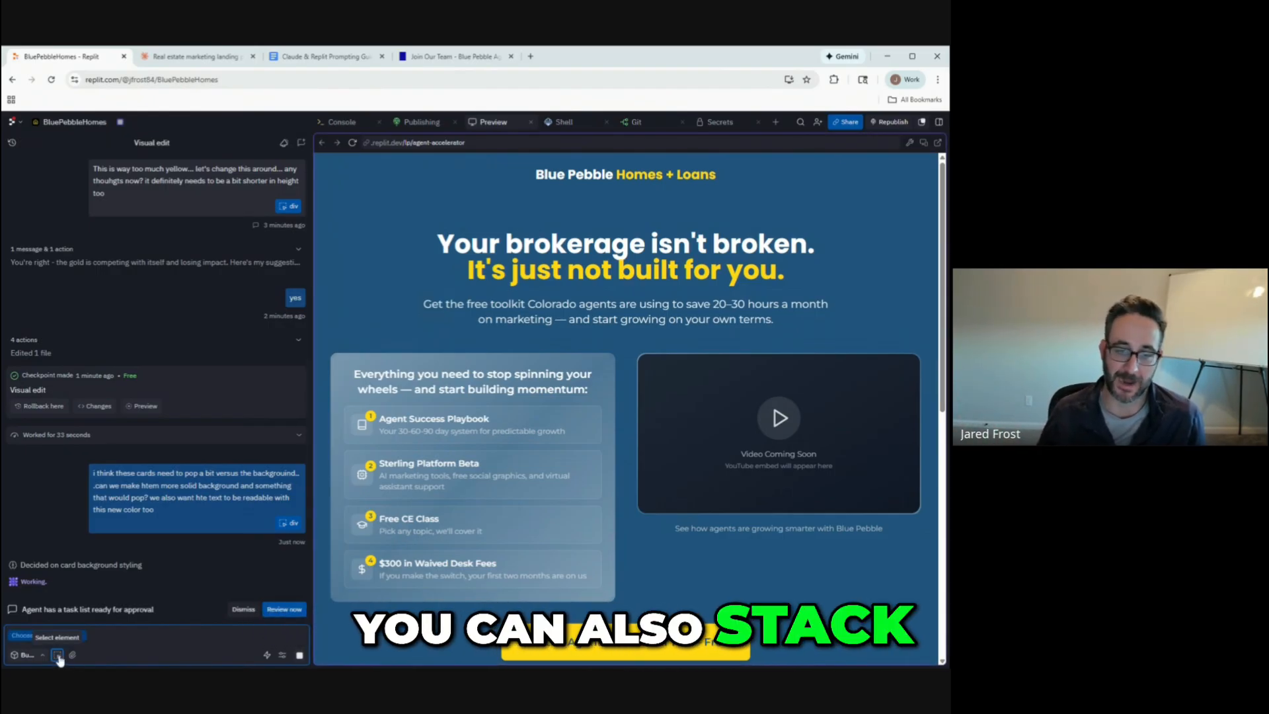
click(640, 656)
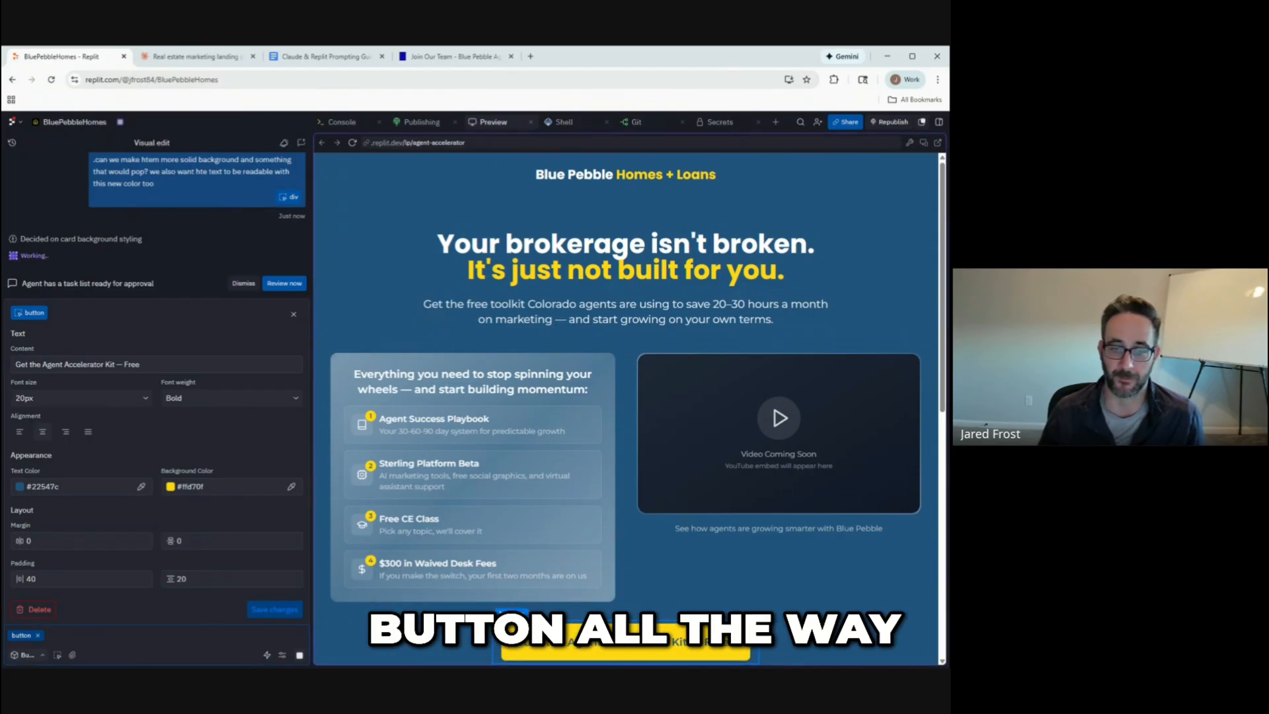
text(let's)
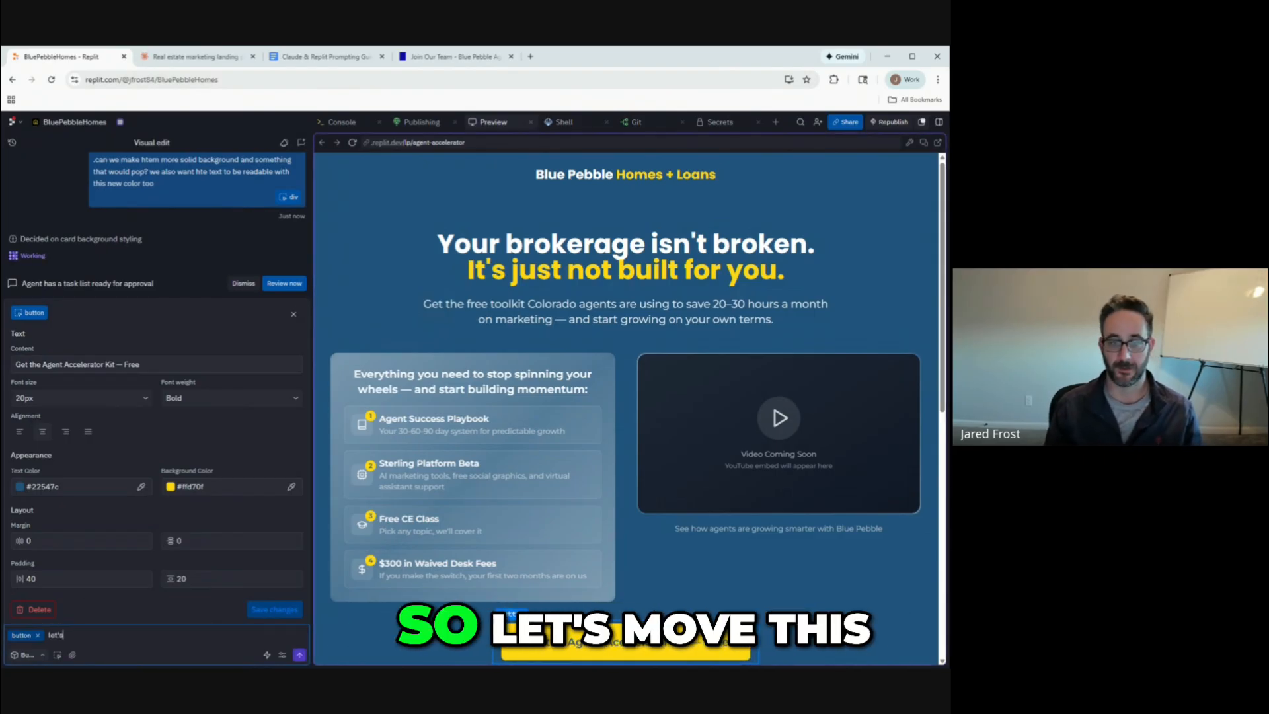
text( move this to above the)
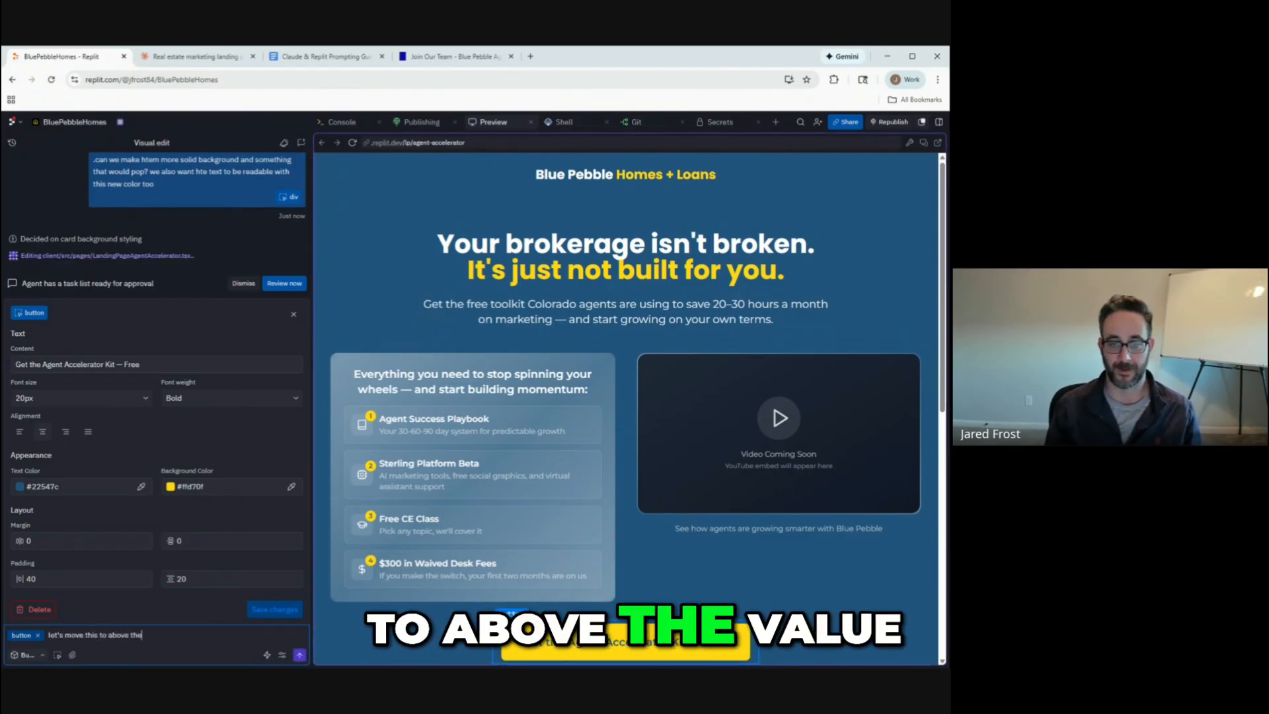
text( value stac)
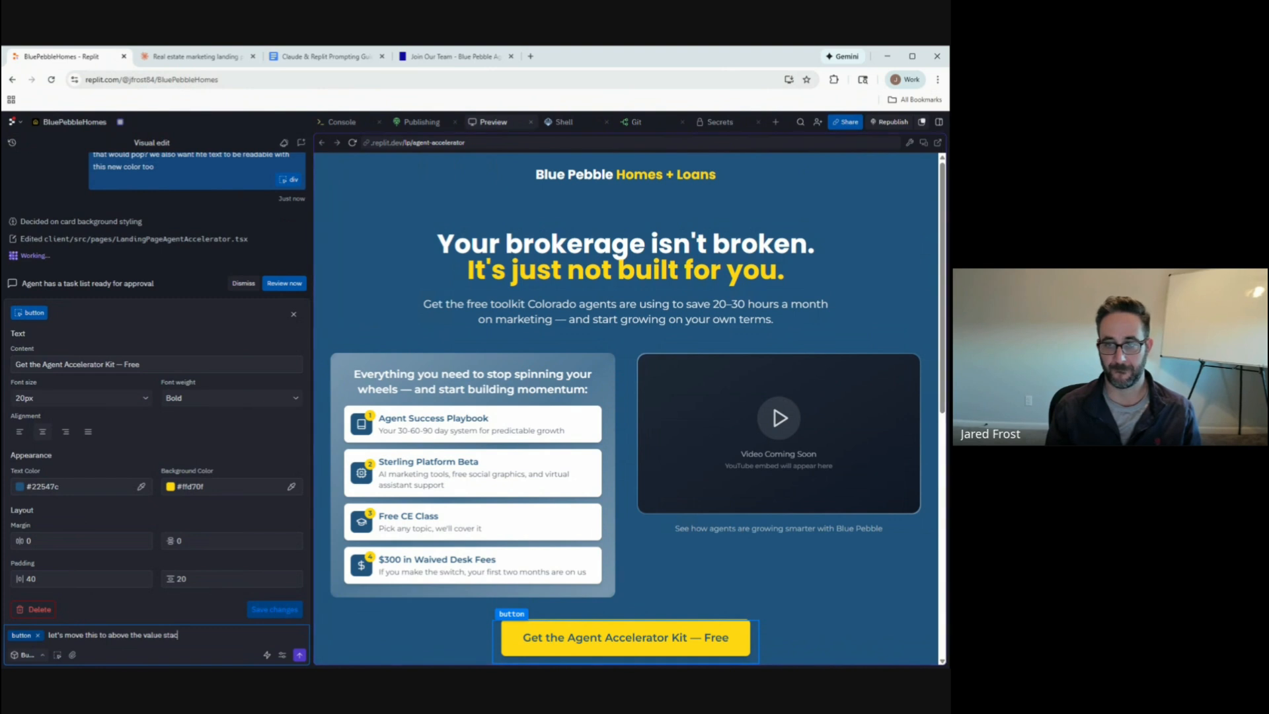
text(k and)
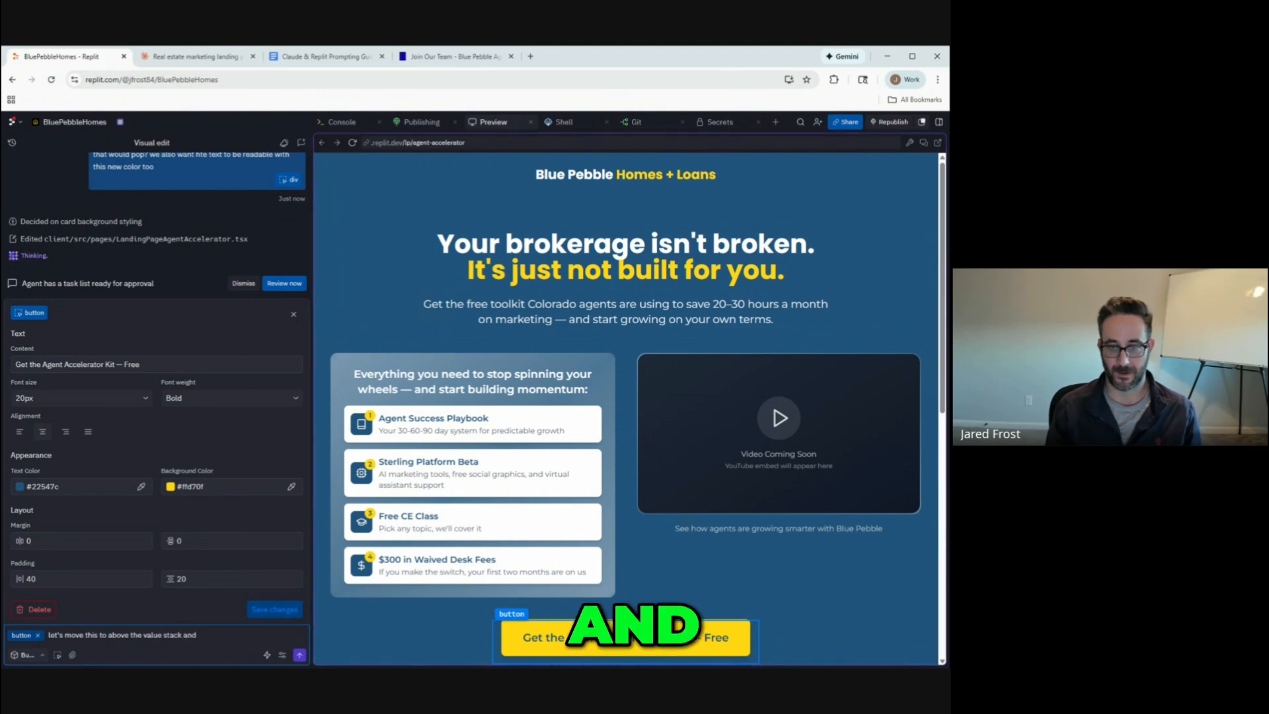
text( you)
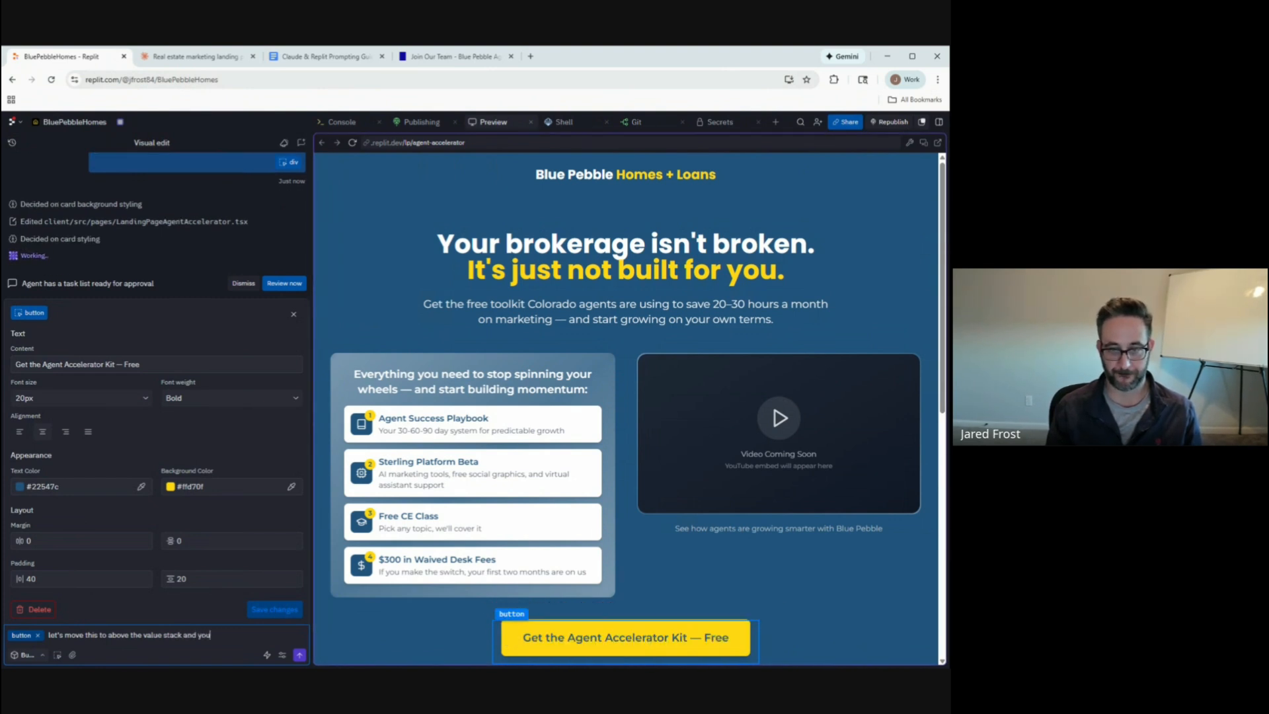
text(tube embed)
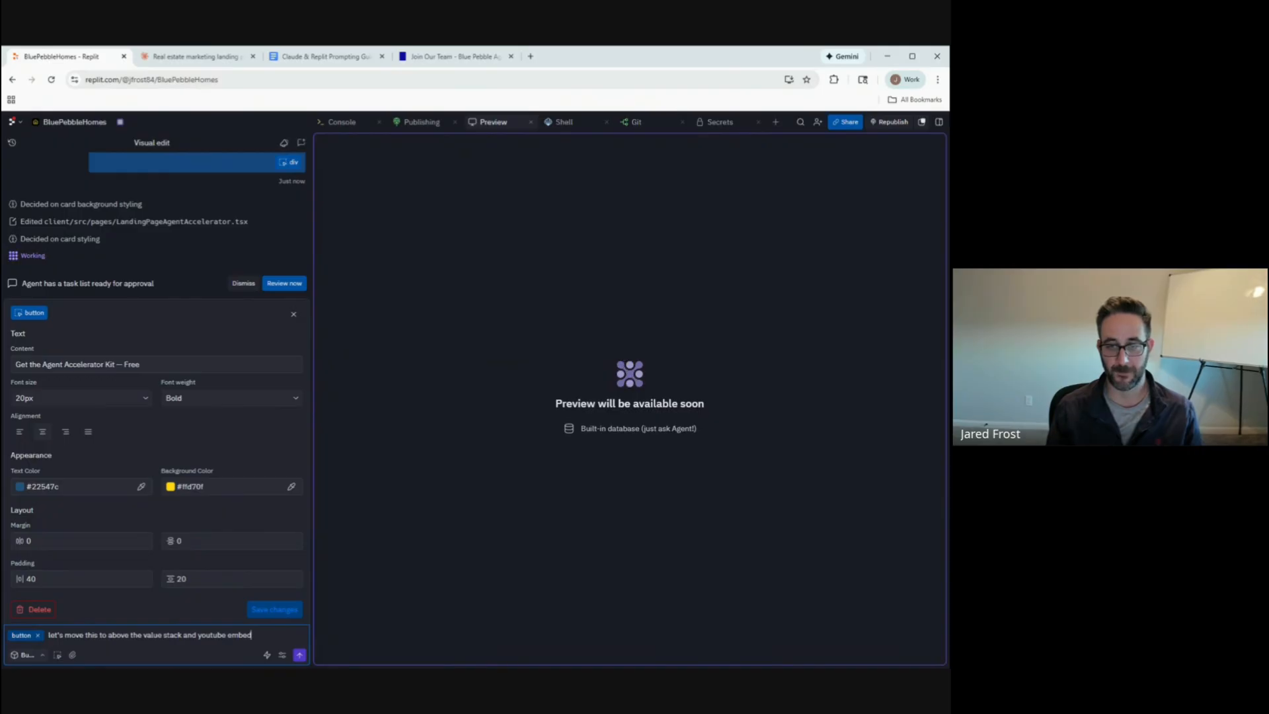
key(Return)
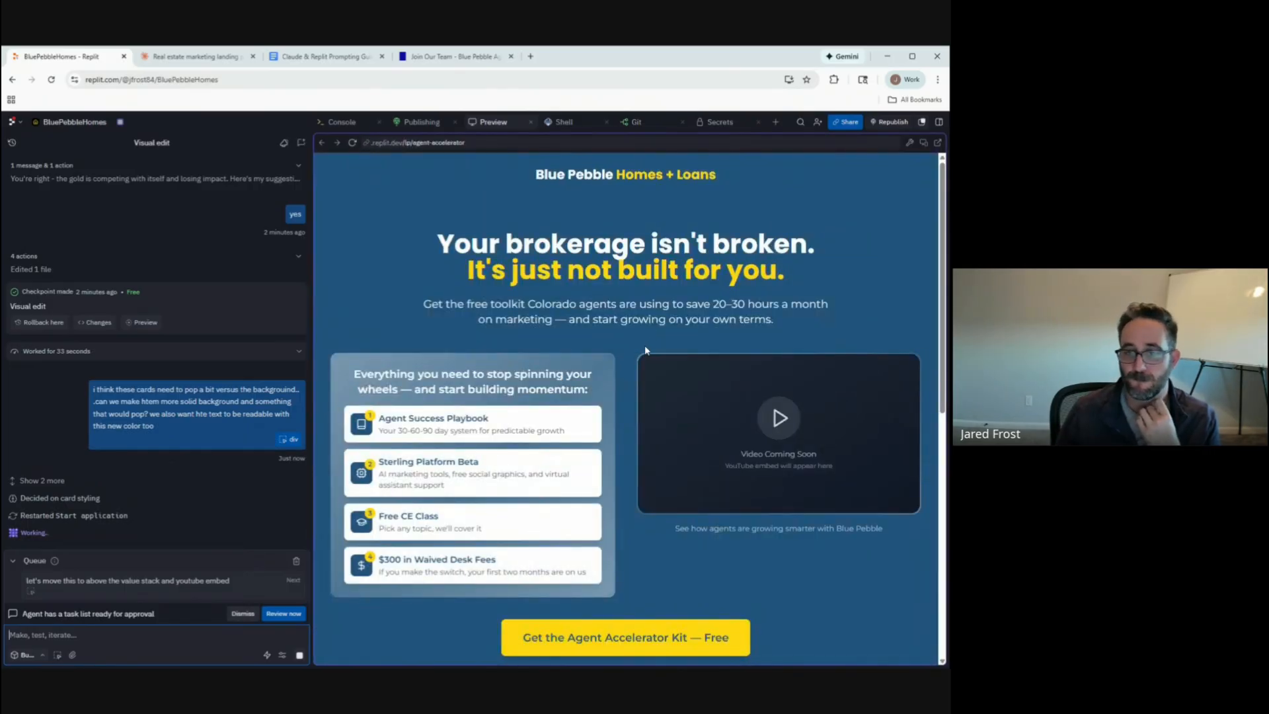
Send the queued button-move request to the agent immediately and check the landing page layout.
scroll(625, 346, down, 1)
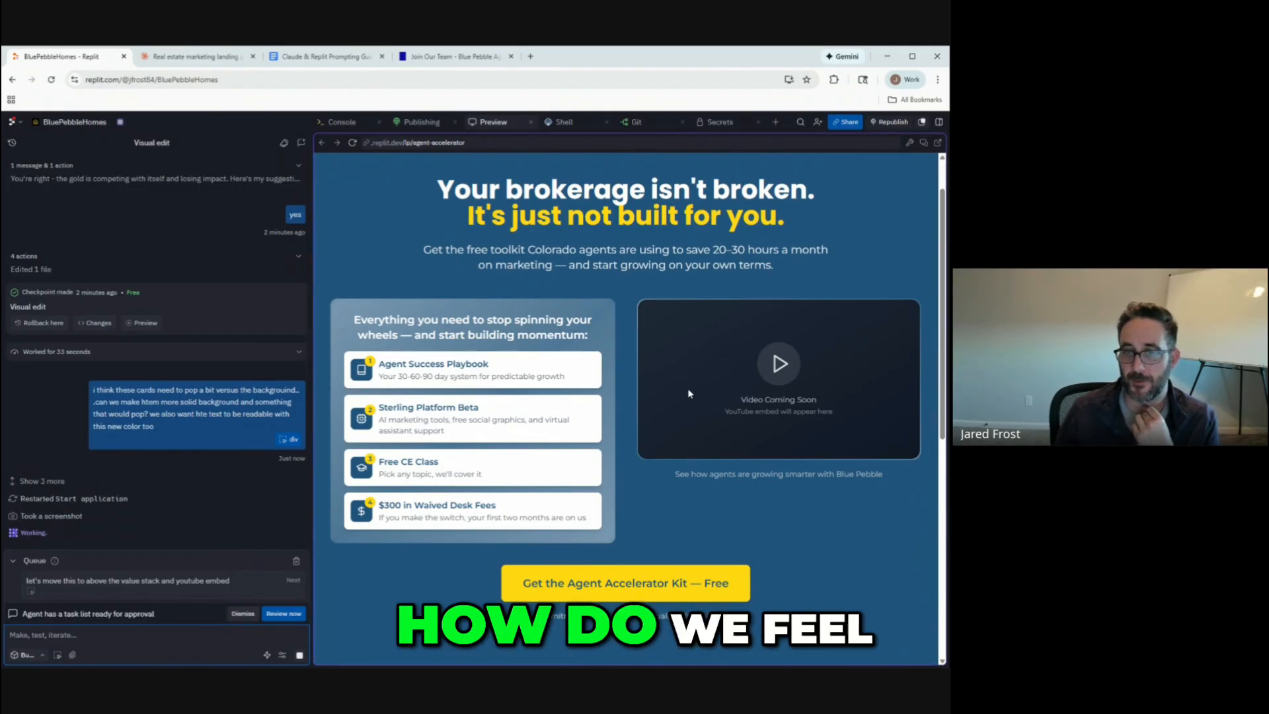
scroll(628, 383, up, 1)
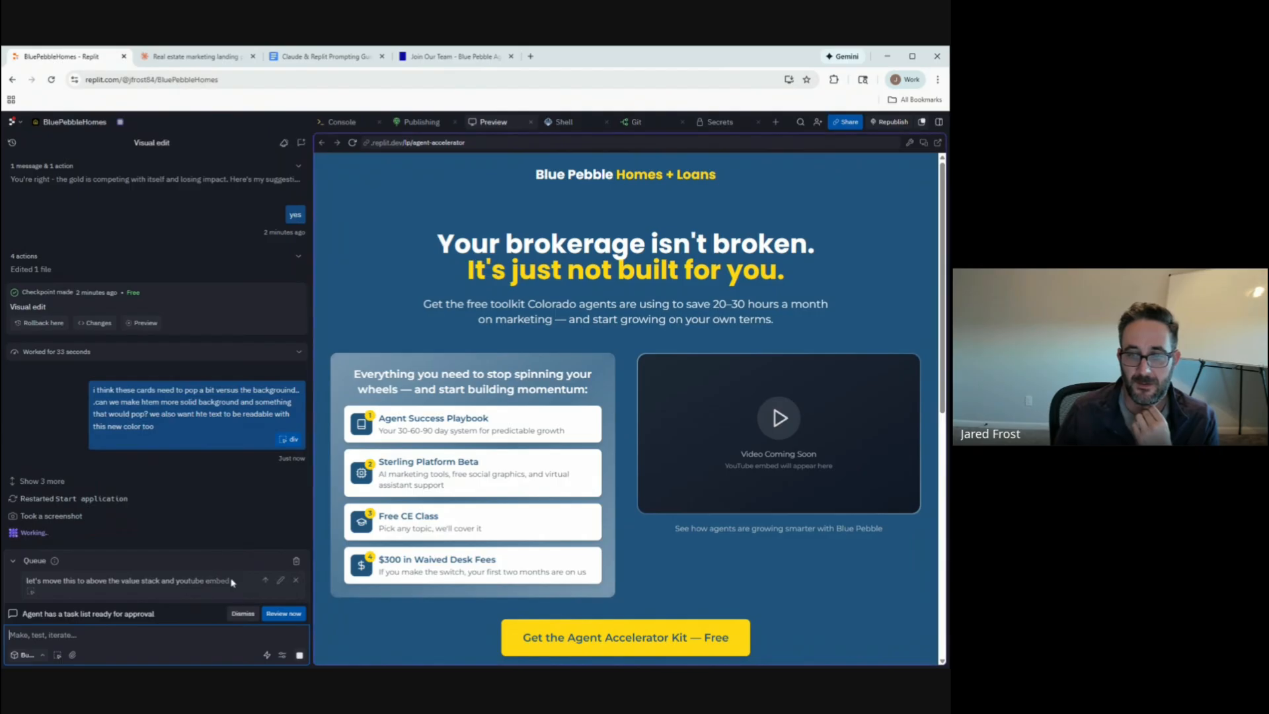
click(266, 581)
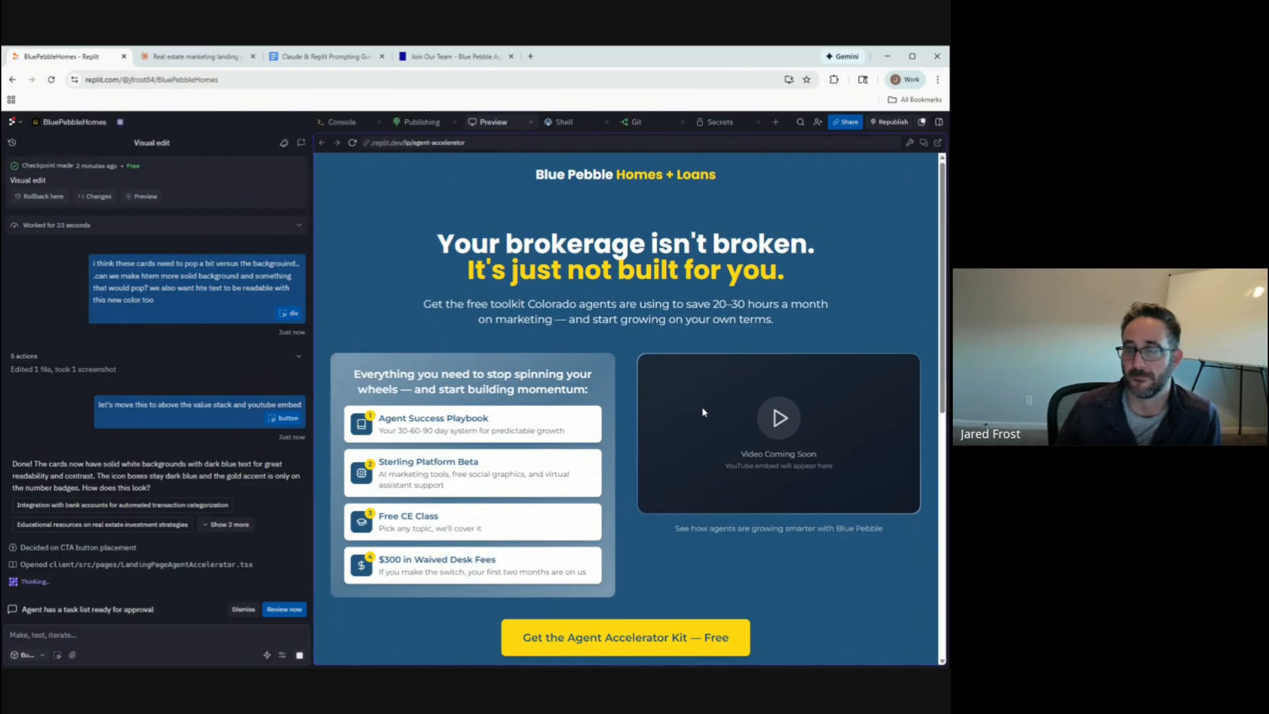
scroll(701, 324, down, 3)
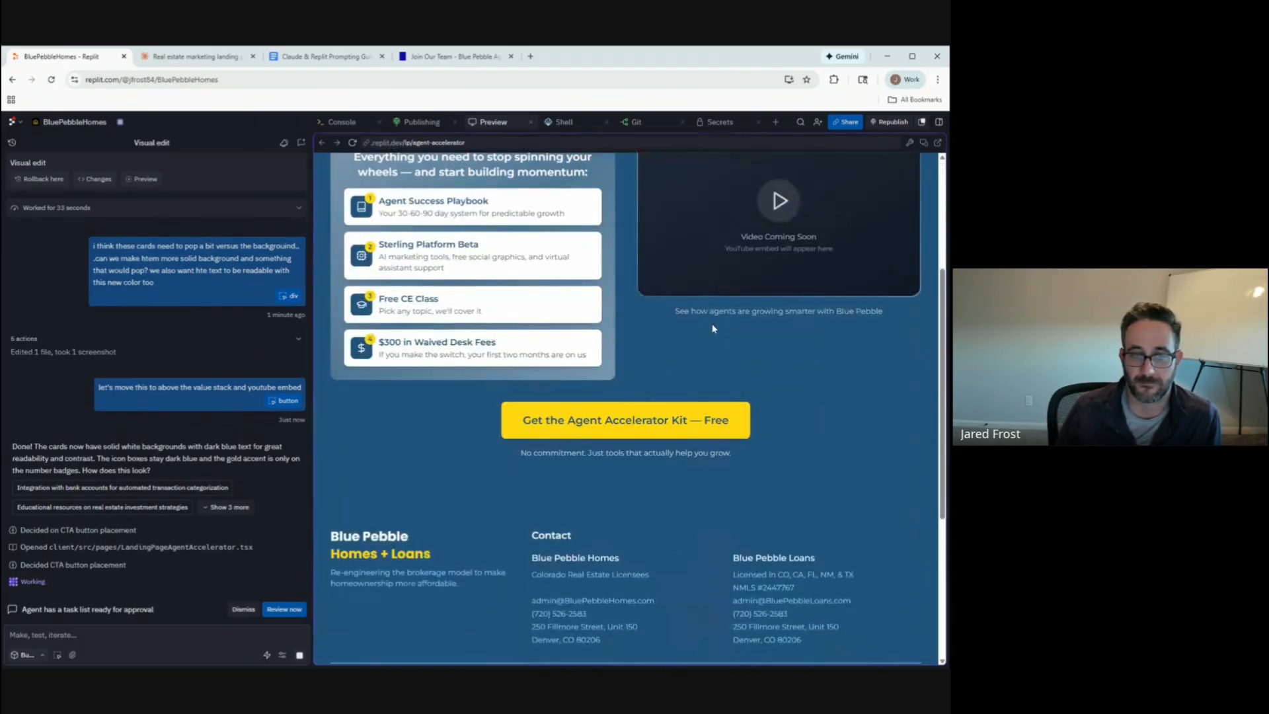
scroll(713, 328, up, 3)
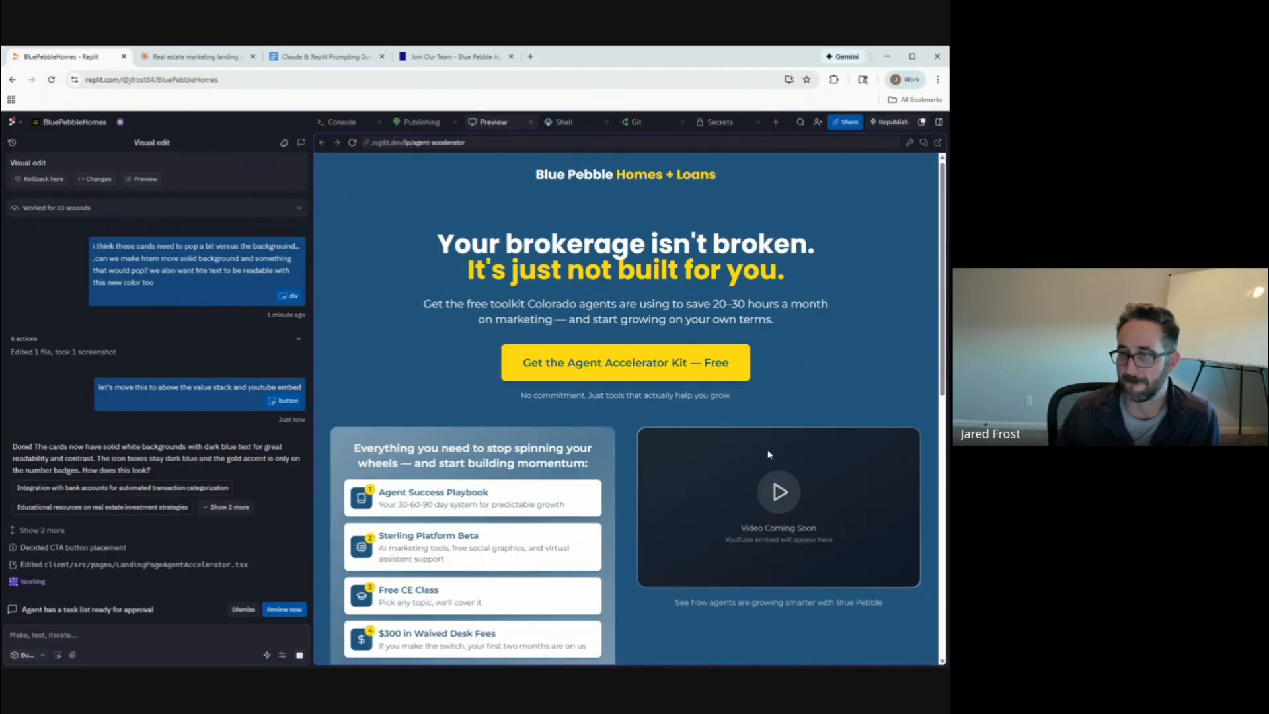
Review the landing page preview from headline to footer to check the placement of the call-to-action buttons.
scroll(768, 454, down, 2)
scroll(769, 451, down, 2)
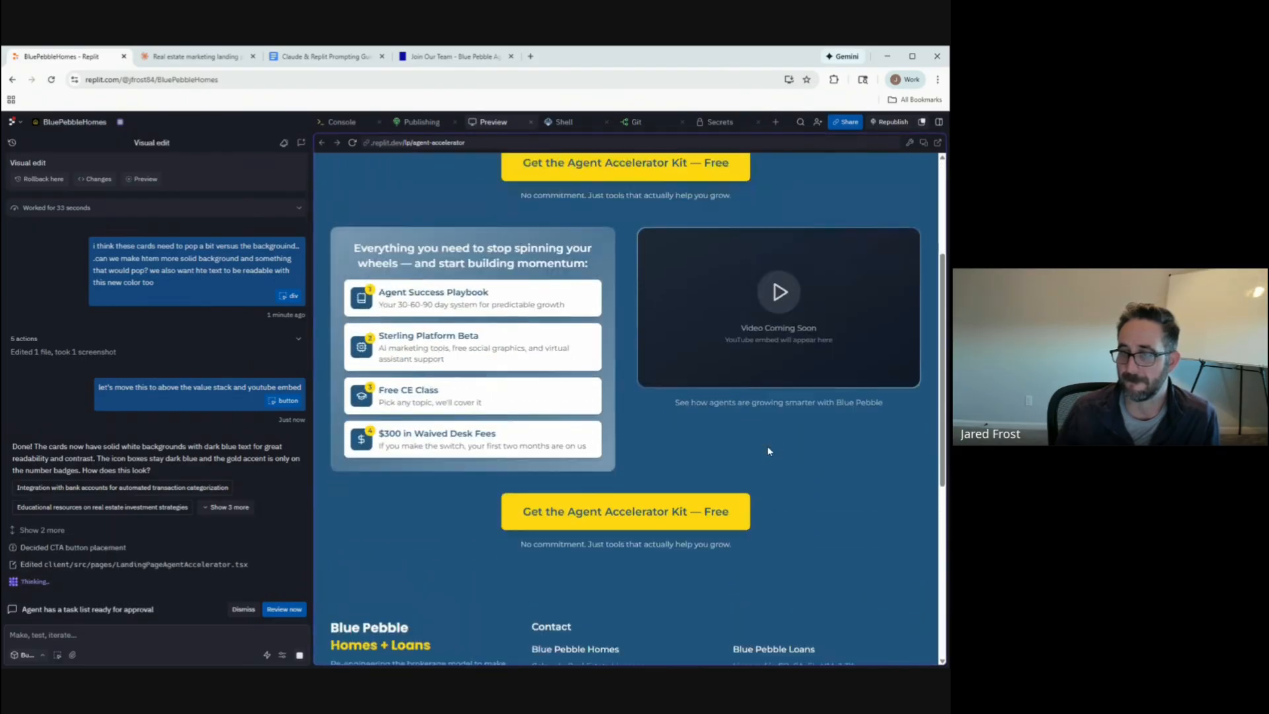
scroll(771, 450, up, 2)
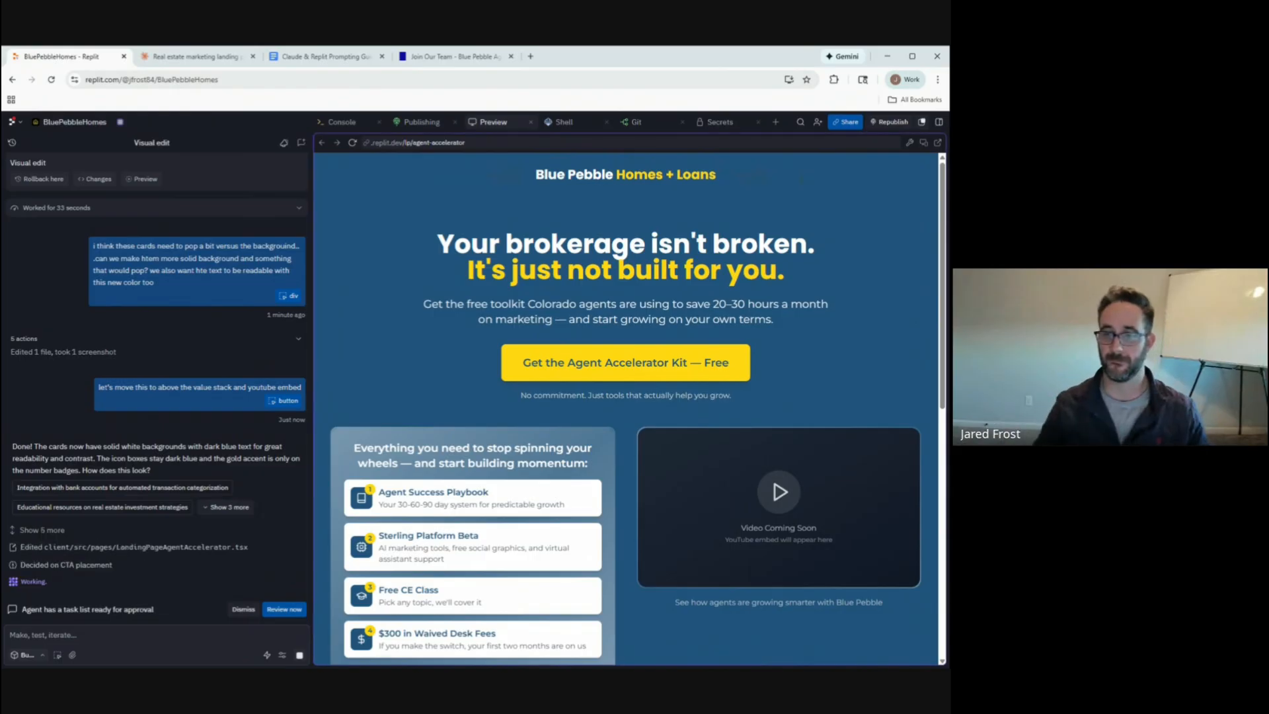
scroll(455, 284, down, 5)
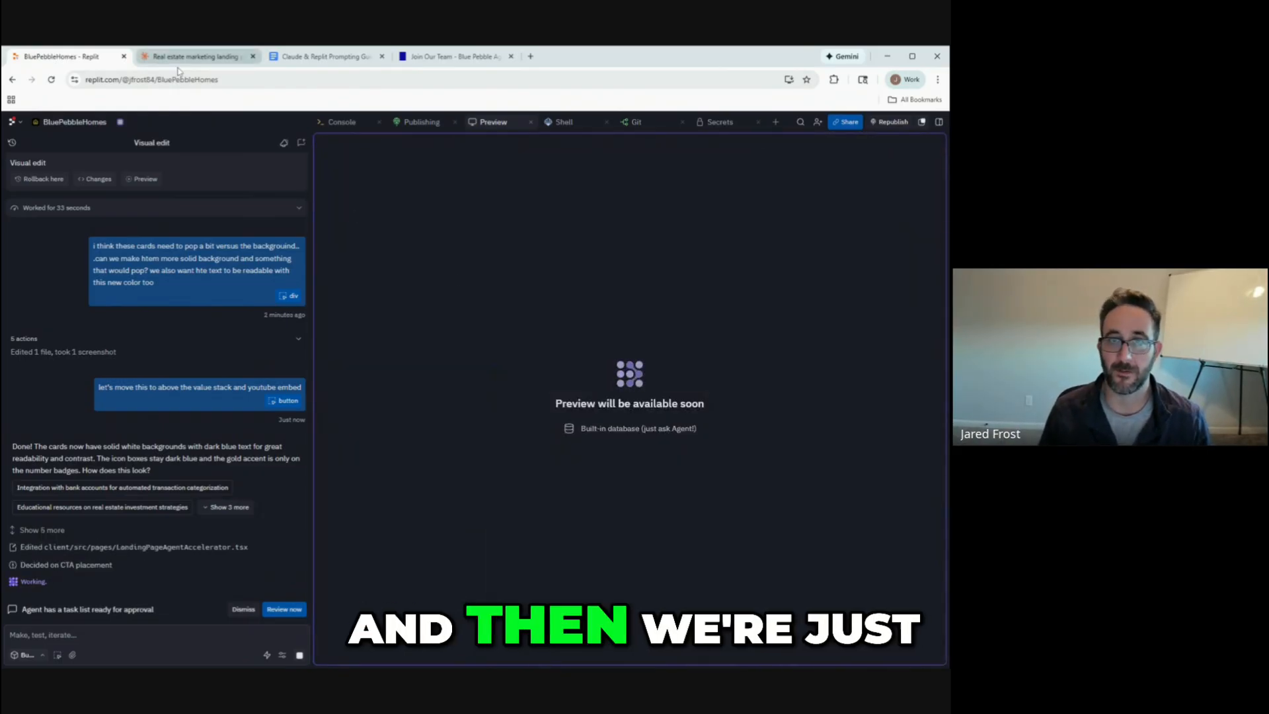
Copy the "Who This Is For" design notes for Replit from the Claude chat and return to the Replit project.
click(177, 58)
scroll(601, 331, up, 3)
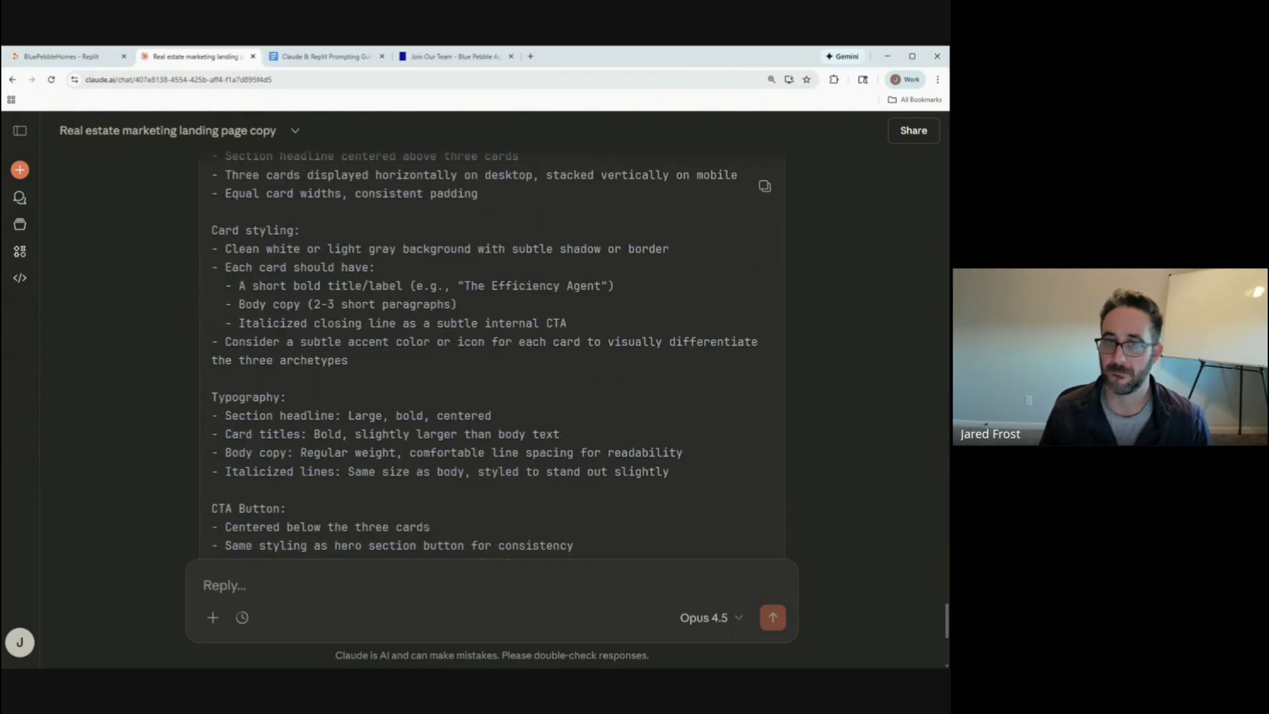
scroll(588, 362, up, 4)
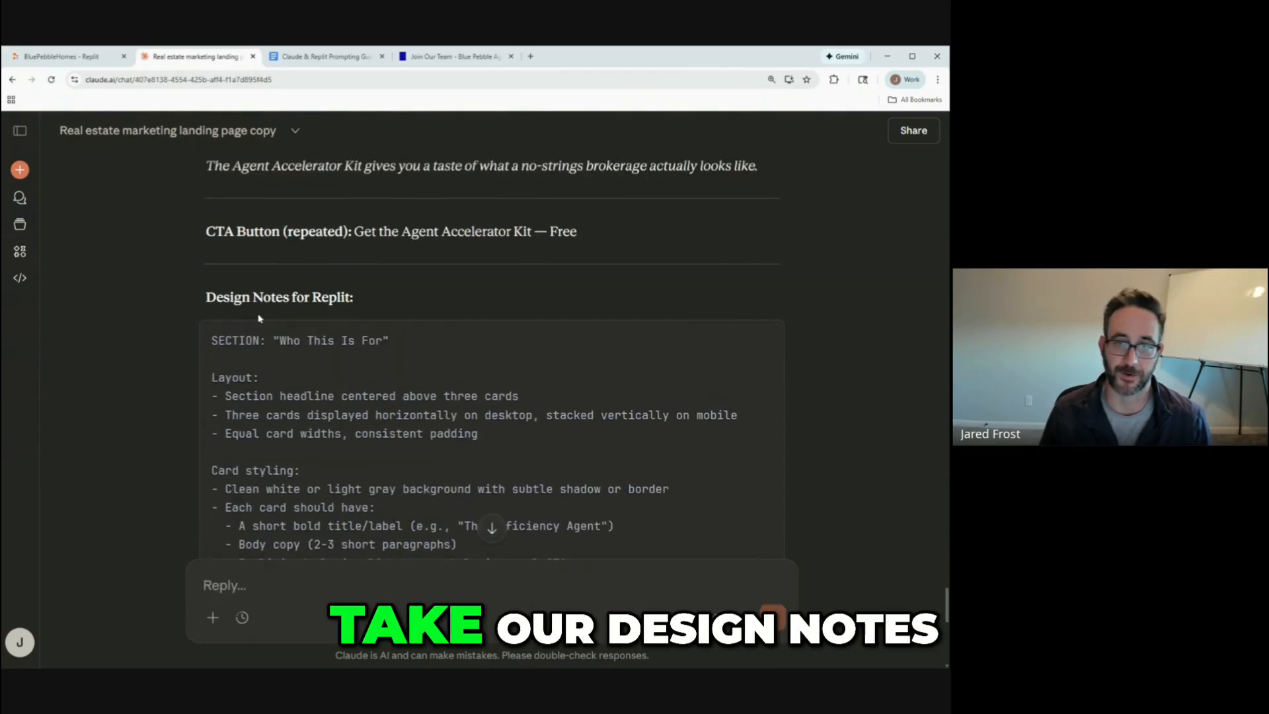
scroll(259, 318, down, 6)
scroll(311, 363, down, 3)
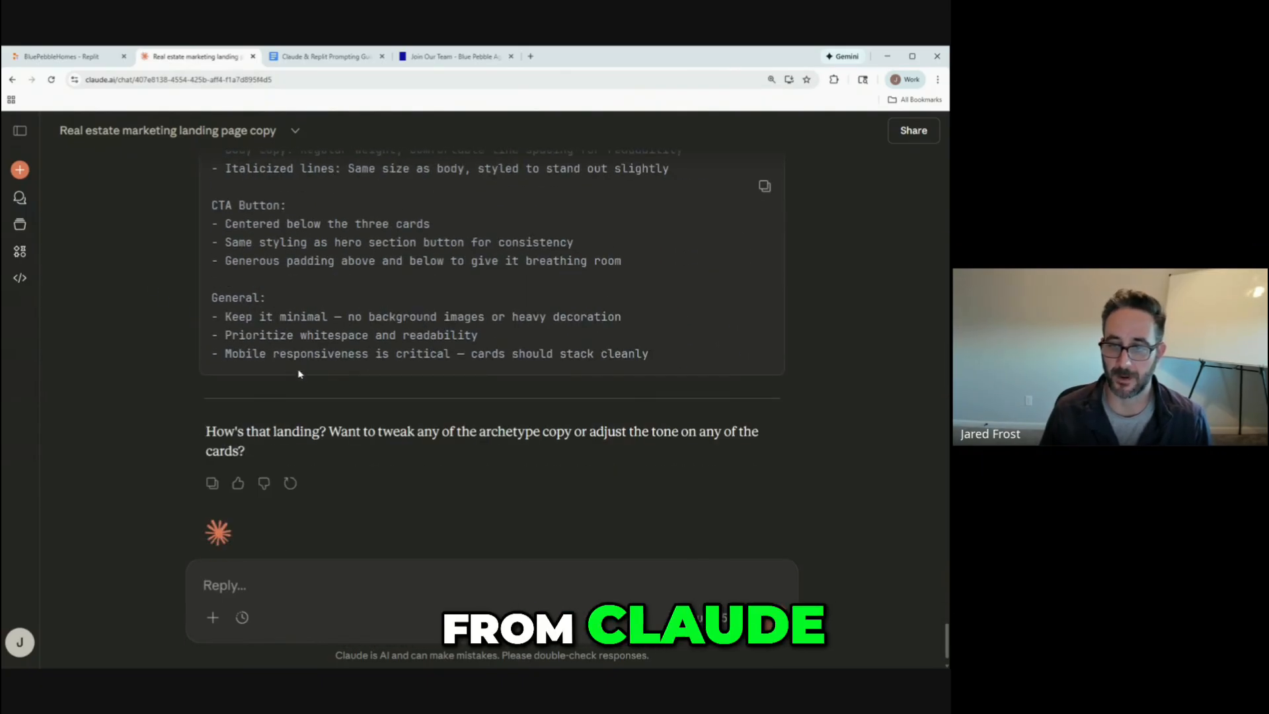
click(92, 59)
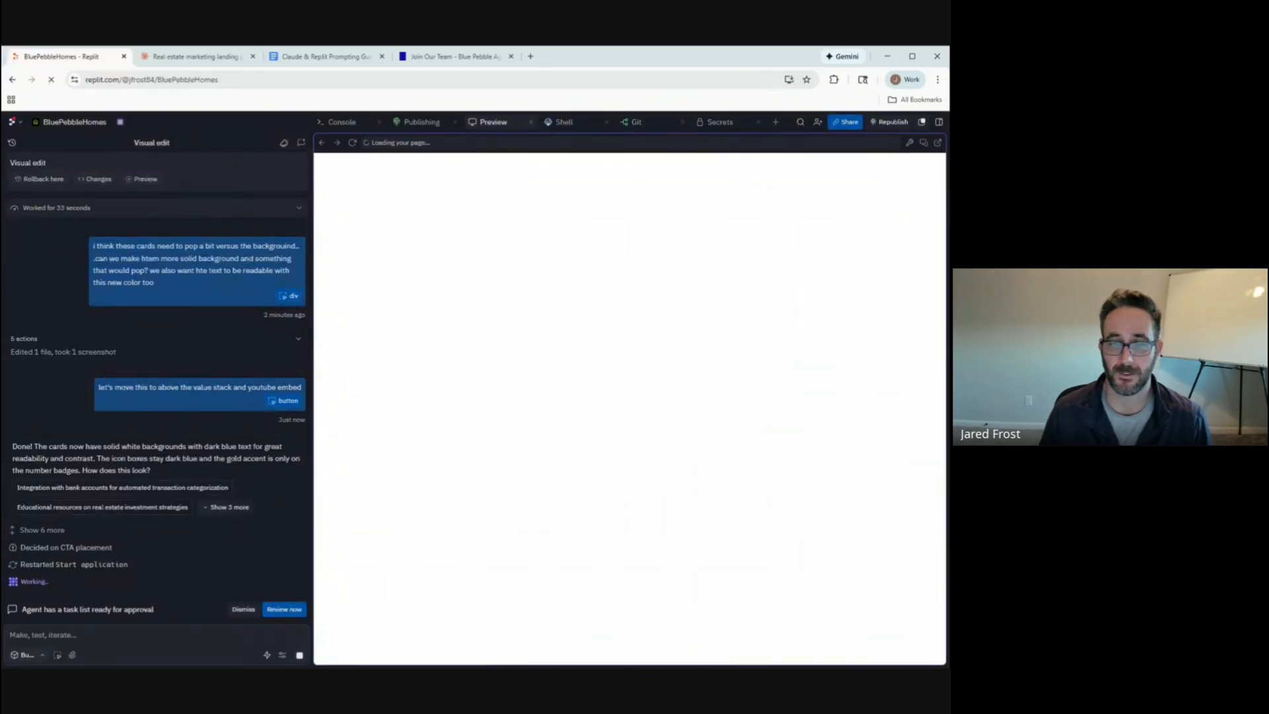
Draft an agent prompt calling this a great start for the hero page and asking it to work on the second section.
click(106, 635)
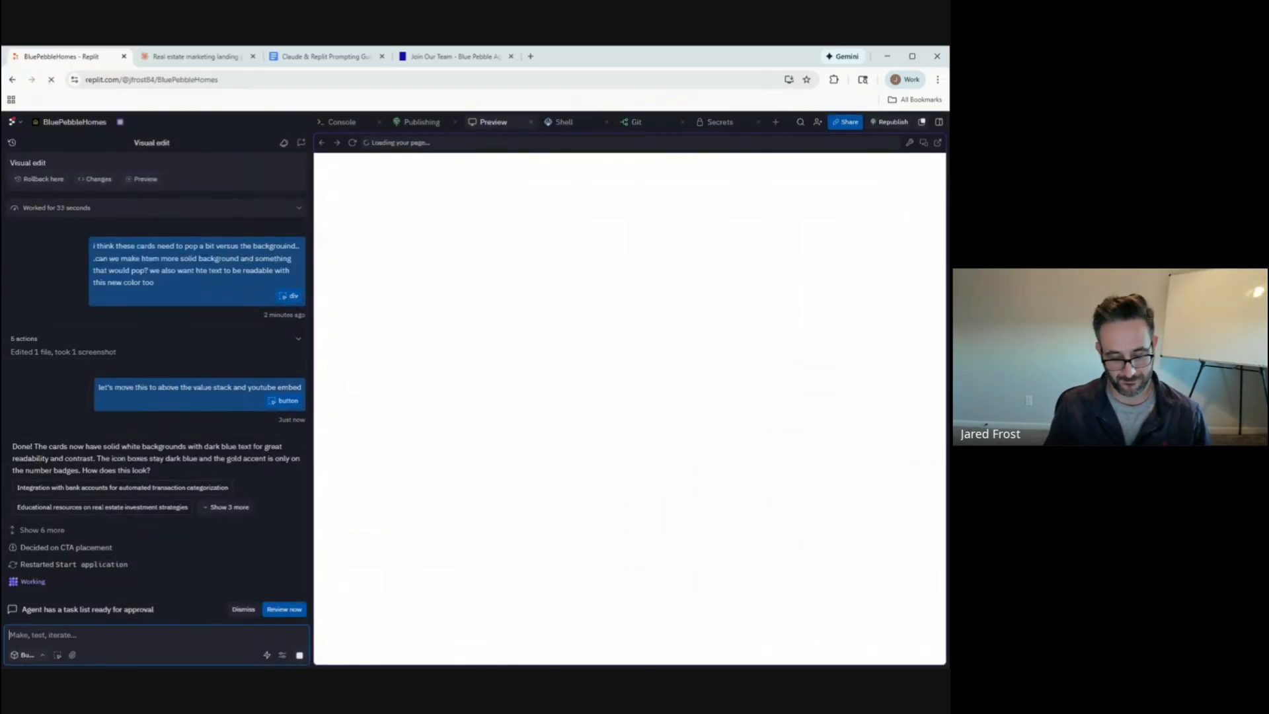
text(this is a great start to rhte)
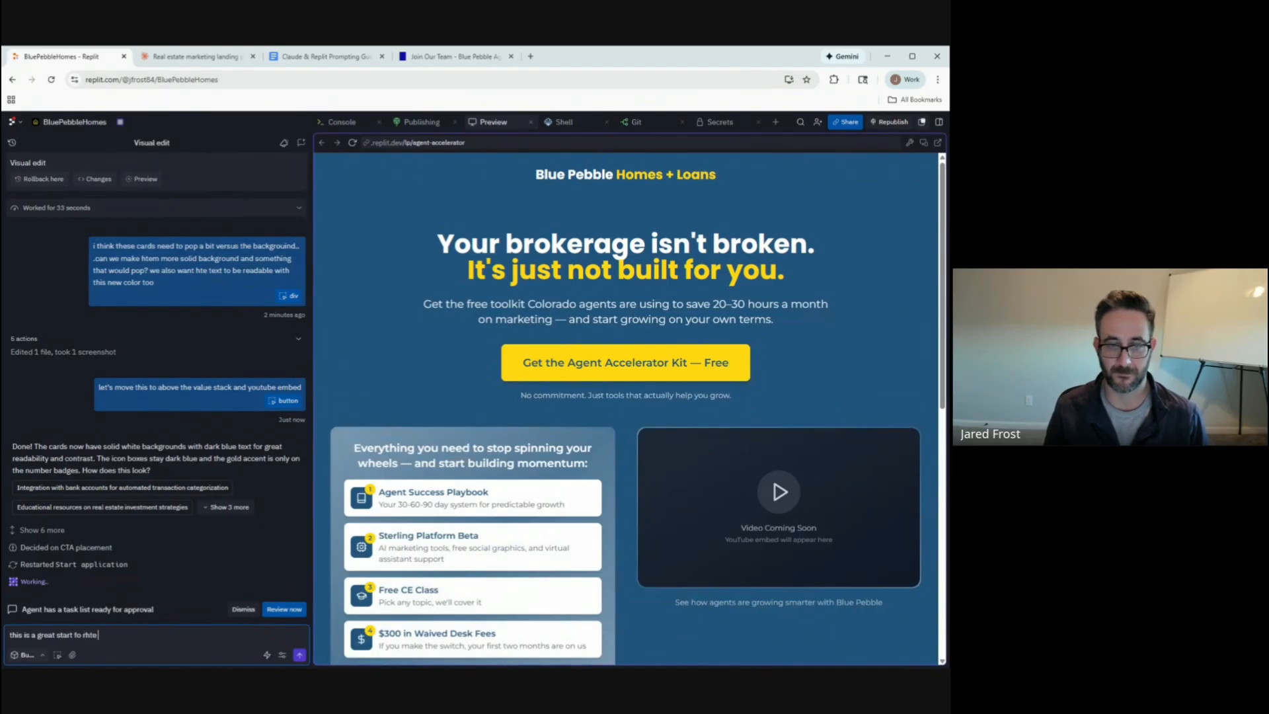
key(BackSpace)
key(BackSpace)
key(BackSpace)
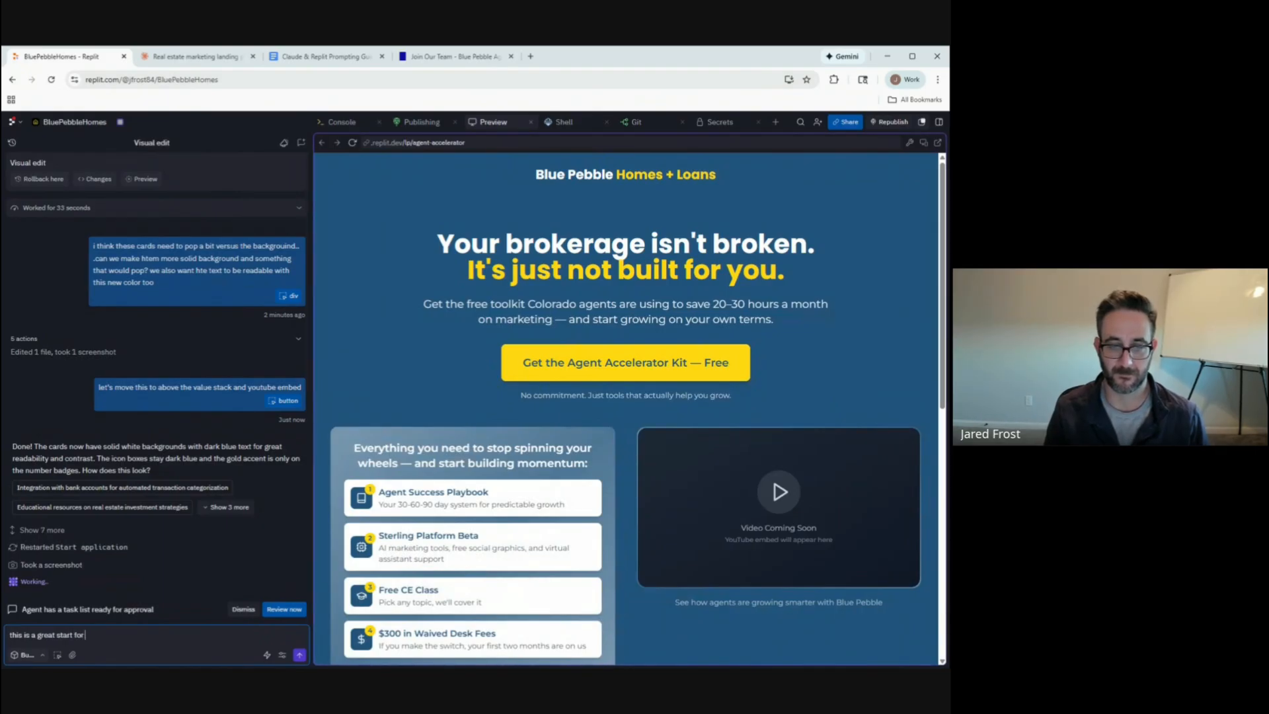
text(ro page... ca)
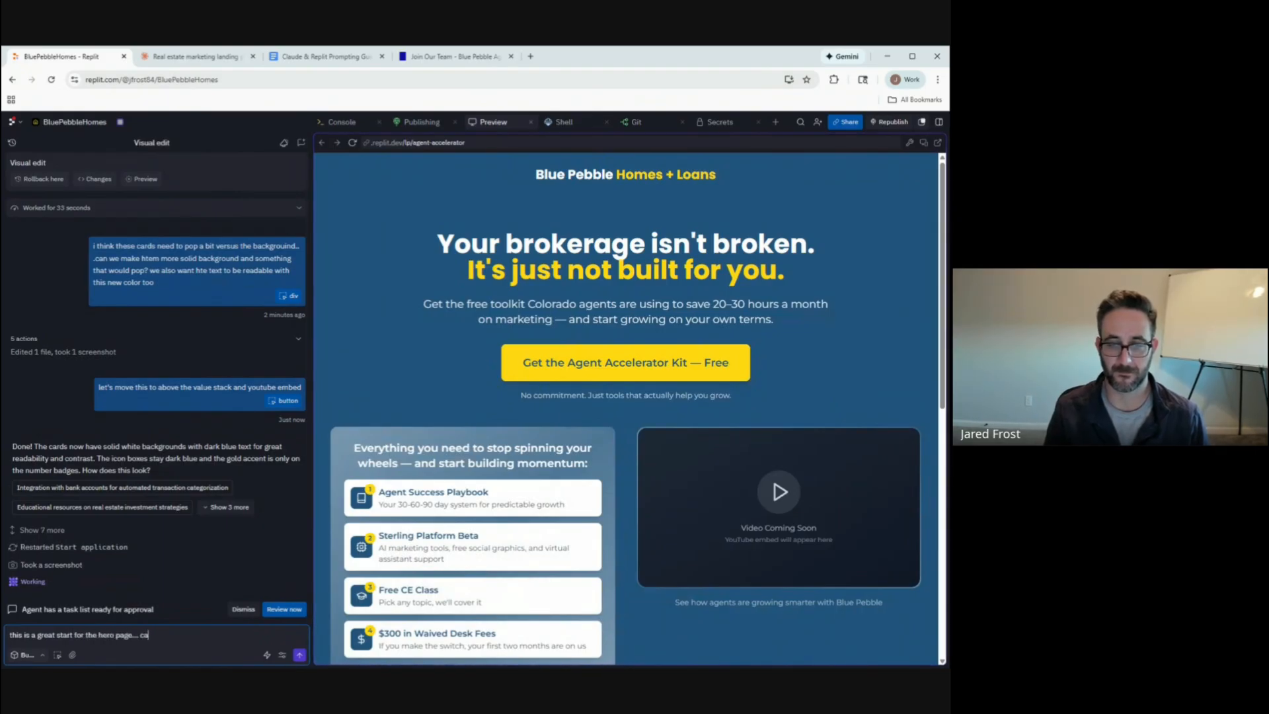
text(n you now owrk on the)
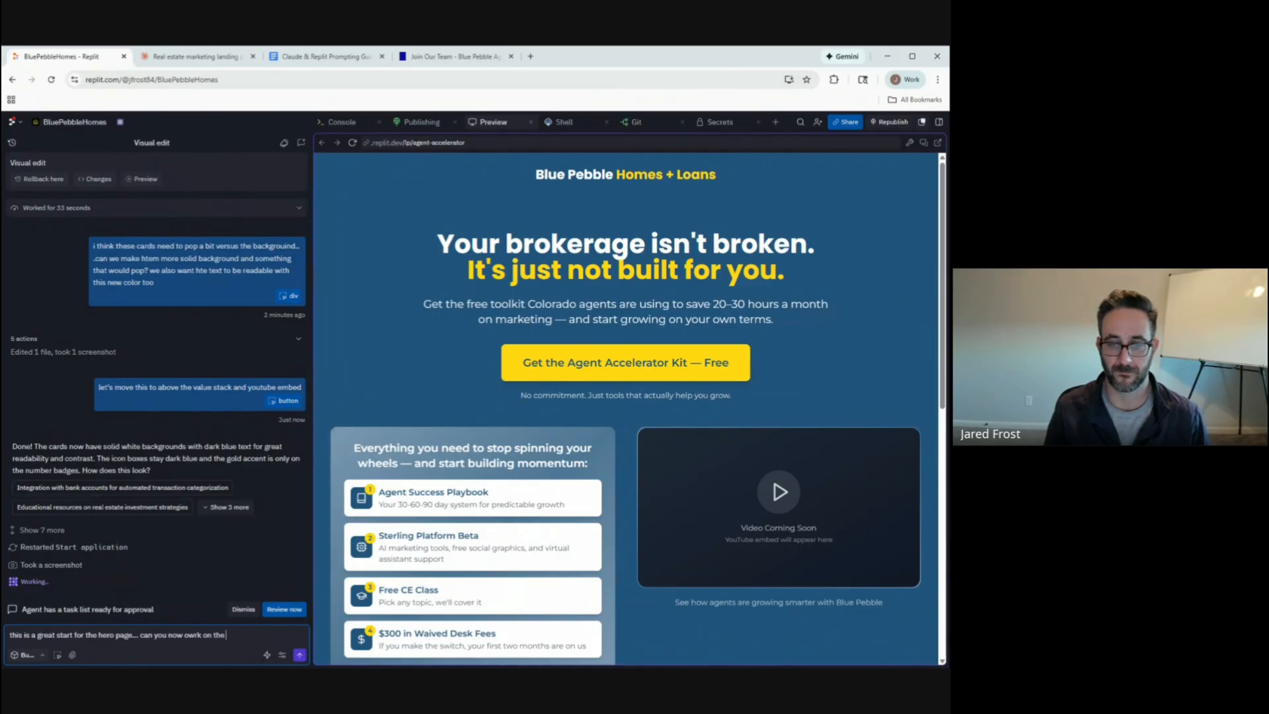
text( second section)
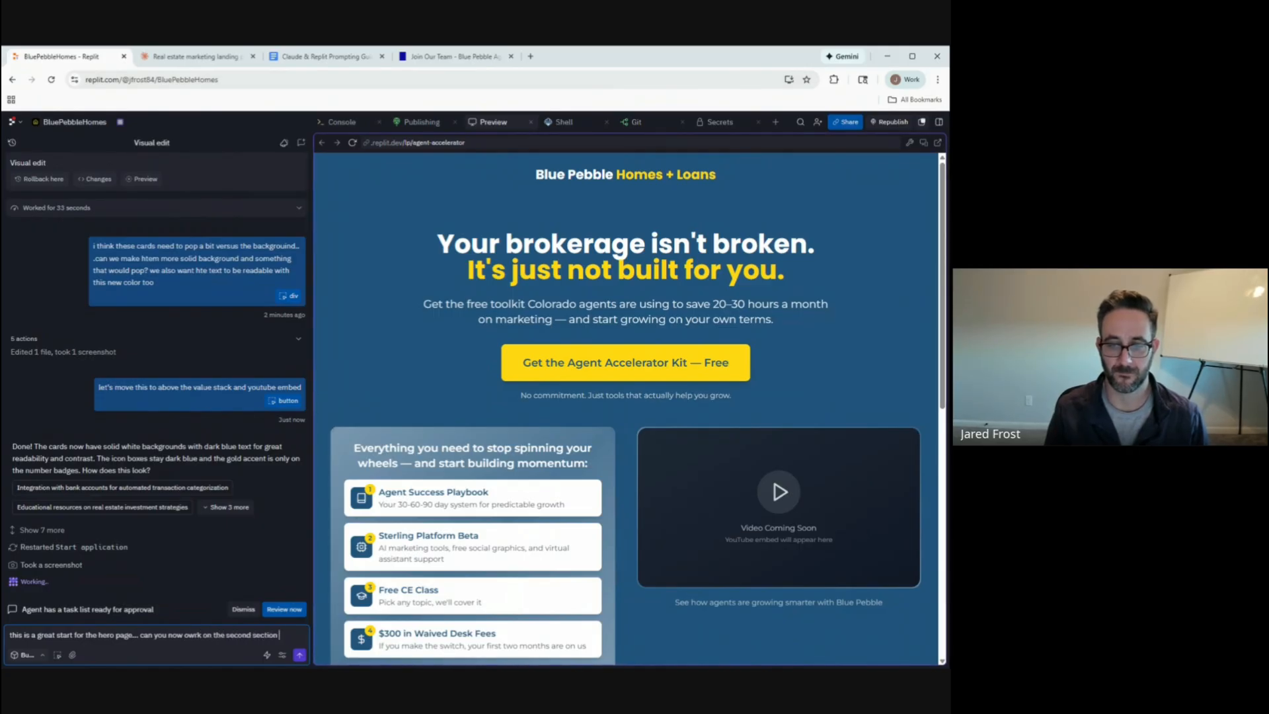
text( which shouild be th)
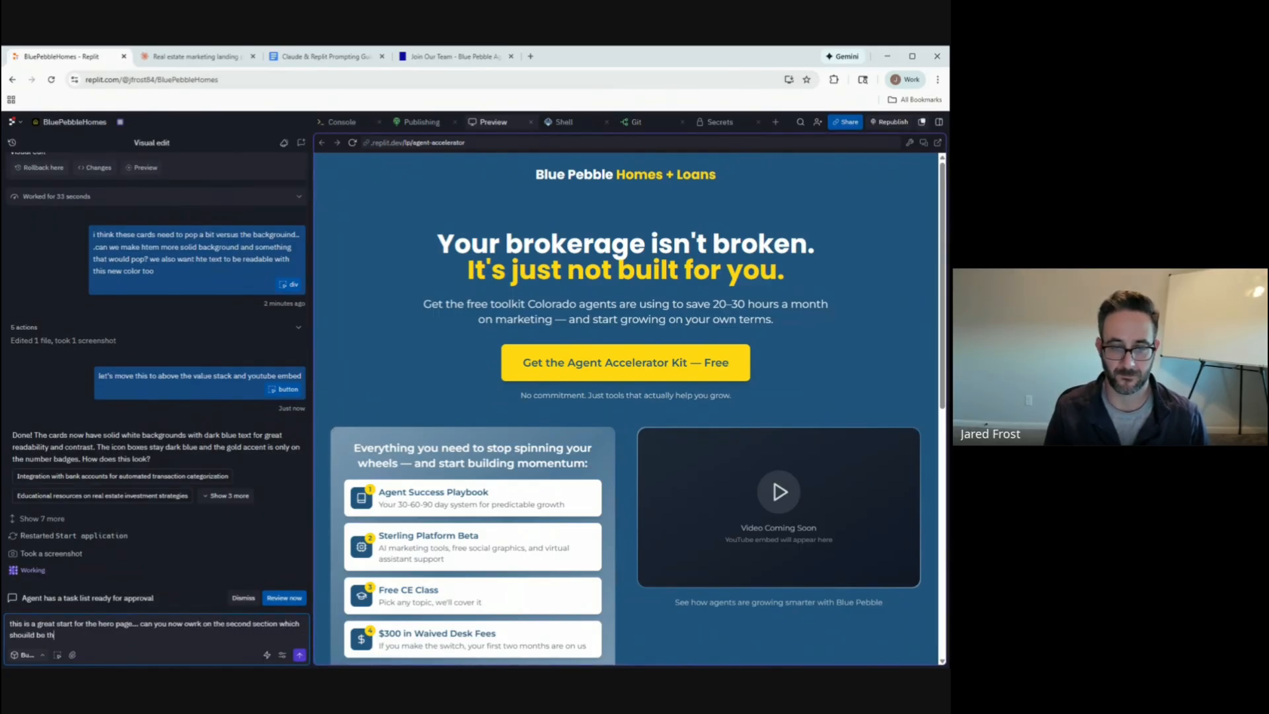
text(is:)
Paste the "Who This Is For" design notes into the prompt and ask for any questions about the second section before building it.
key(ctrl+v)
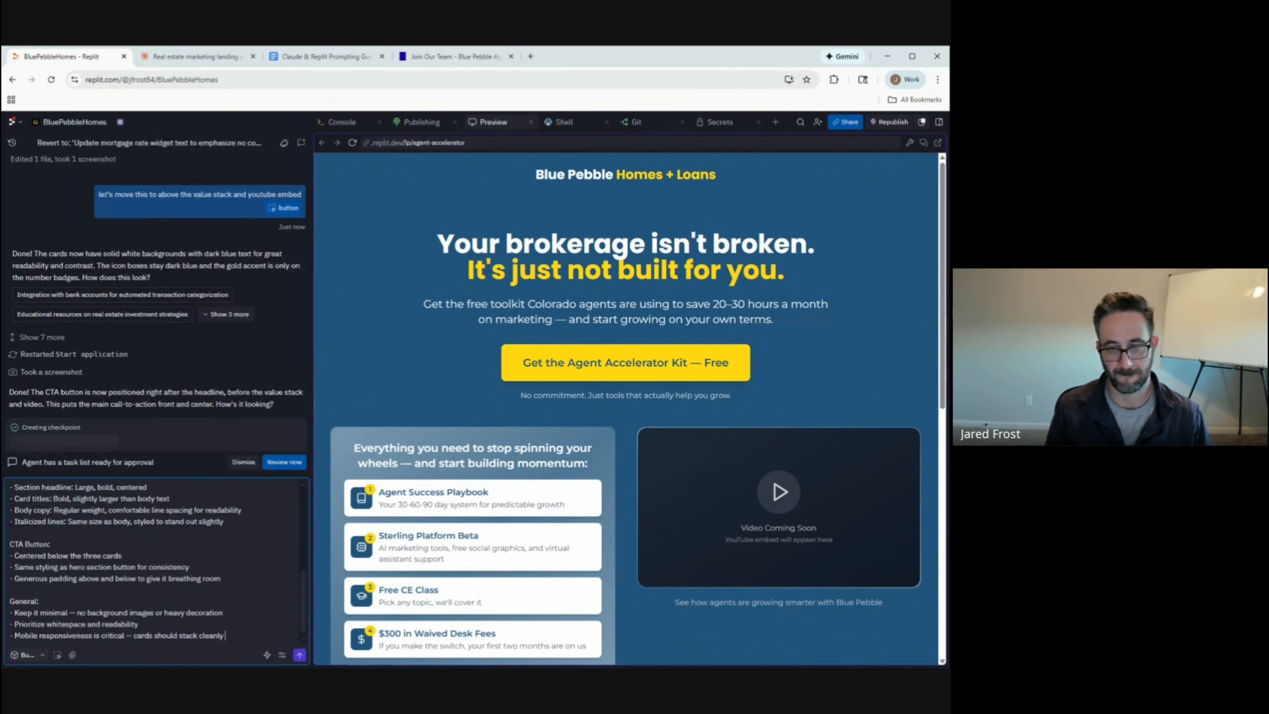
text(... let me know any)
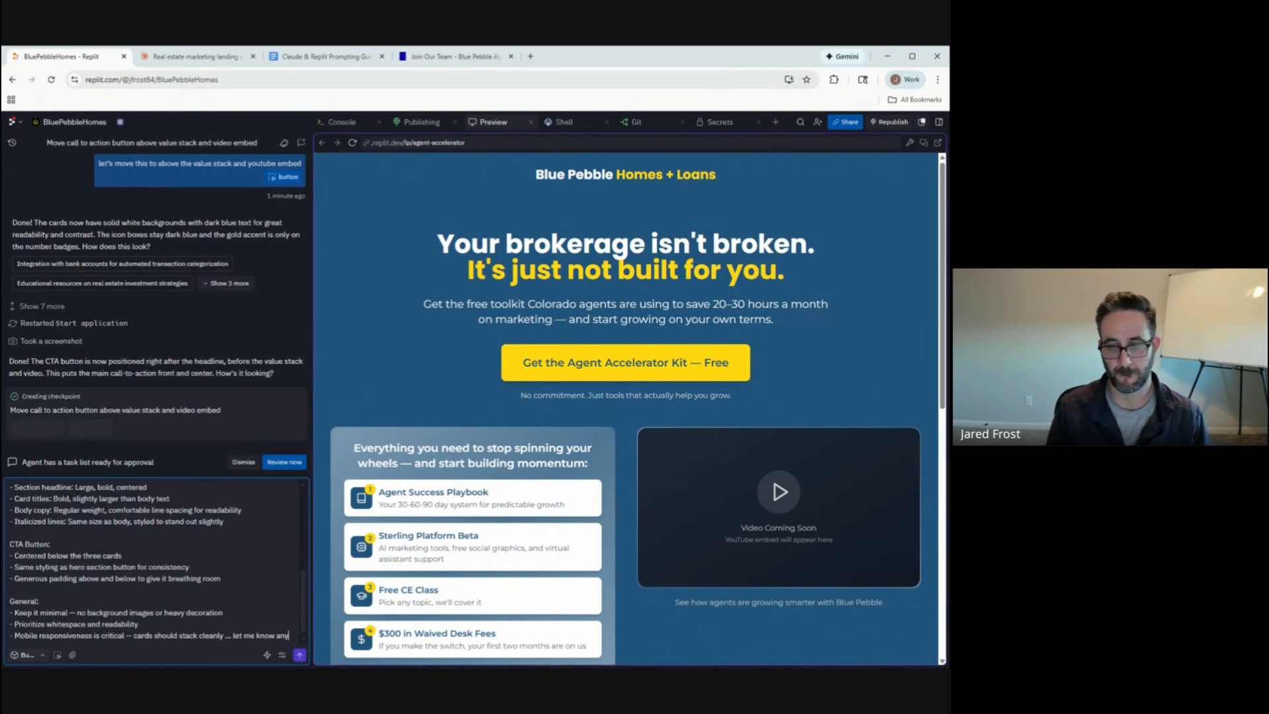
text( questions you have a)
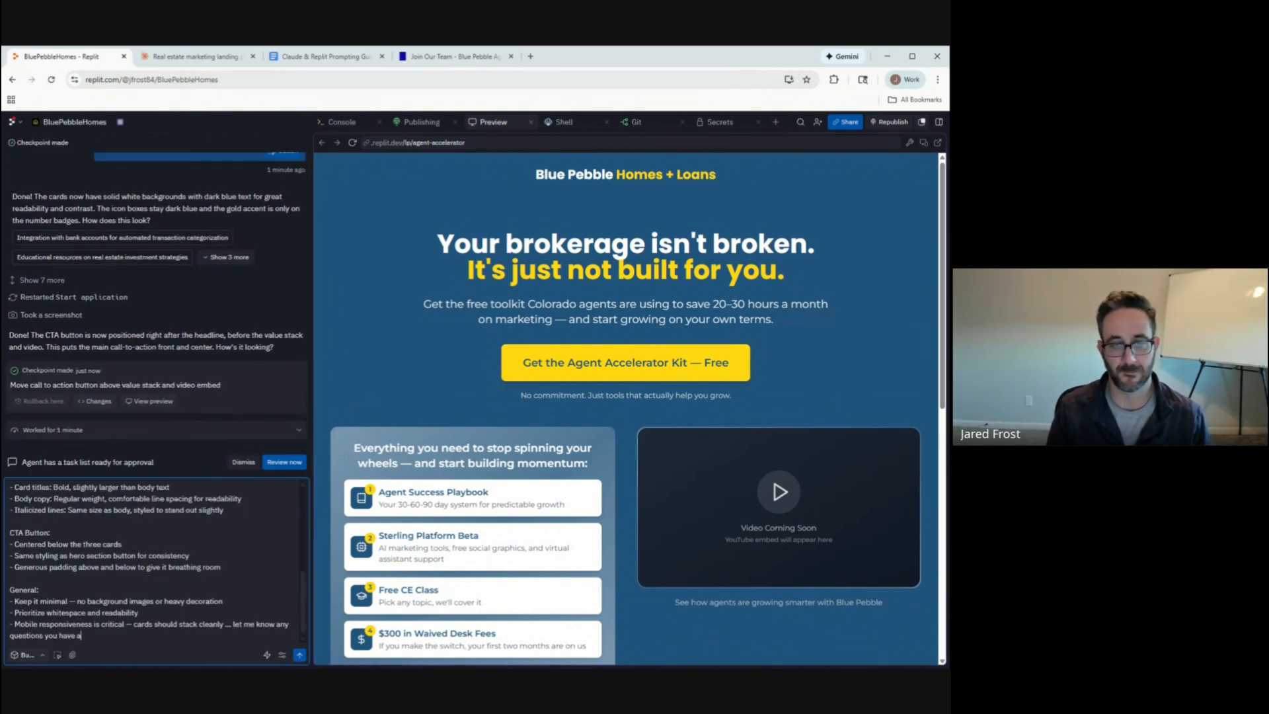
text(bout the second section before we build it!)
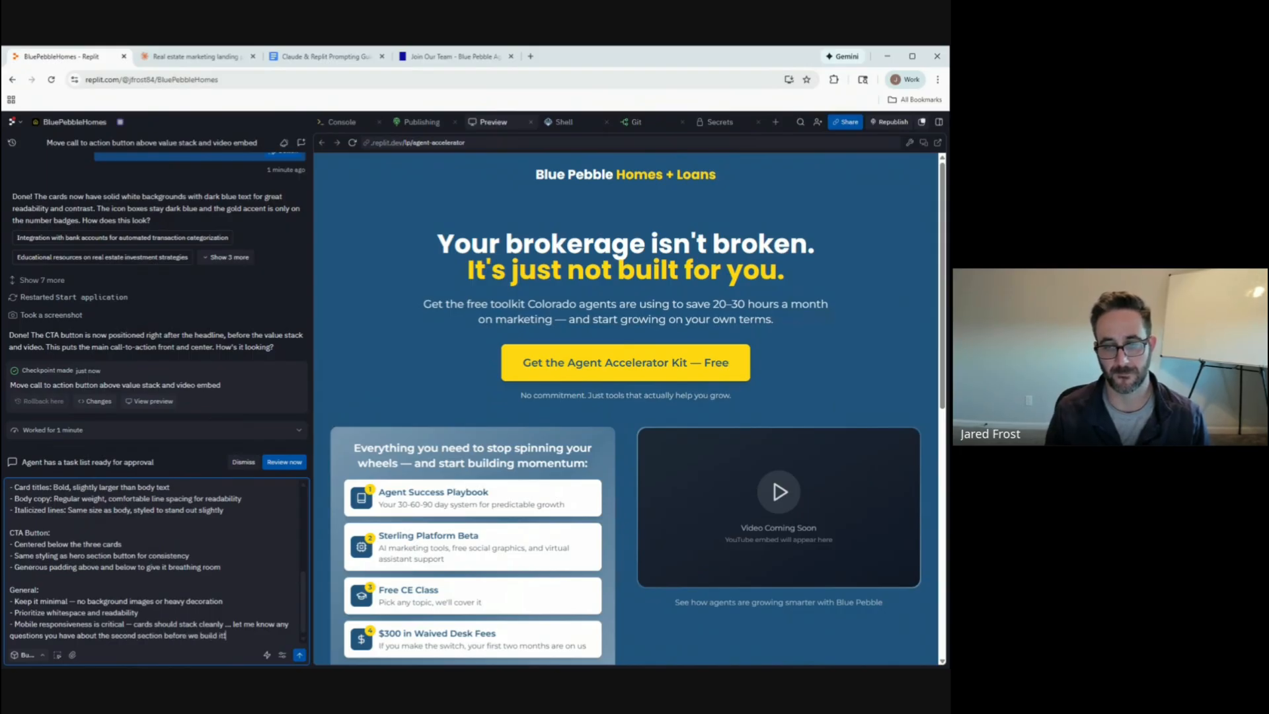
Switch the agent from Build to Plan mode and send the second-section prompt.
click(23, 655)
click(64, 632)
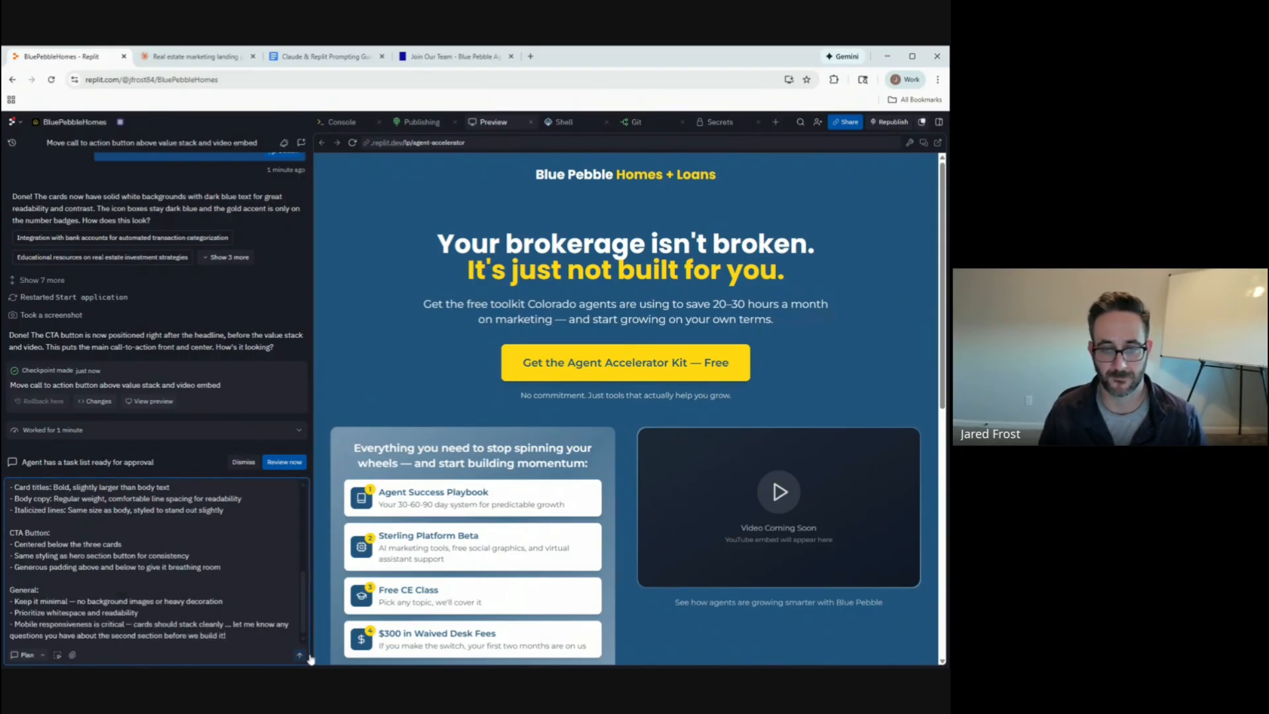
click(300, 655)
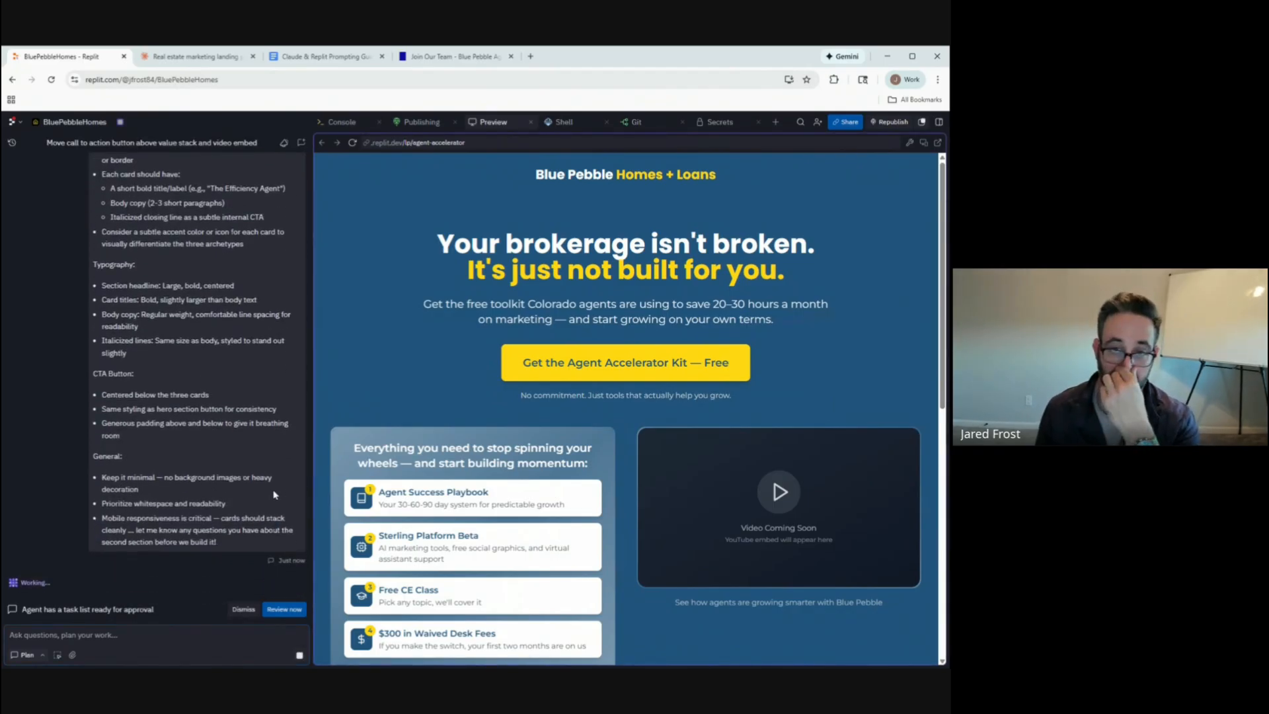
Review the sent prompt and check the landing page's hero, value stack and footer in the preview.
scroll(264, 489, up, 6)
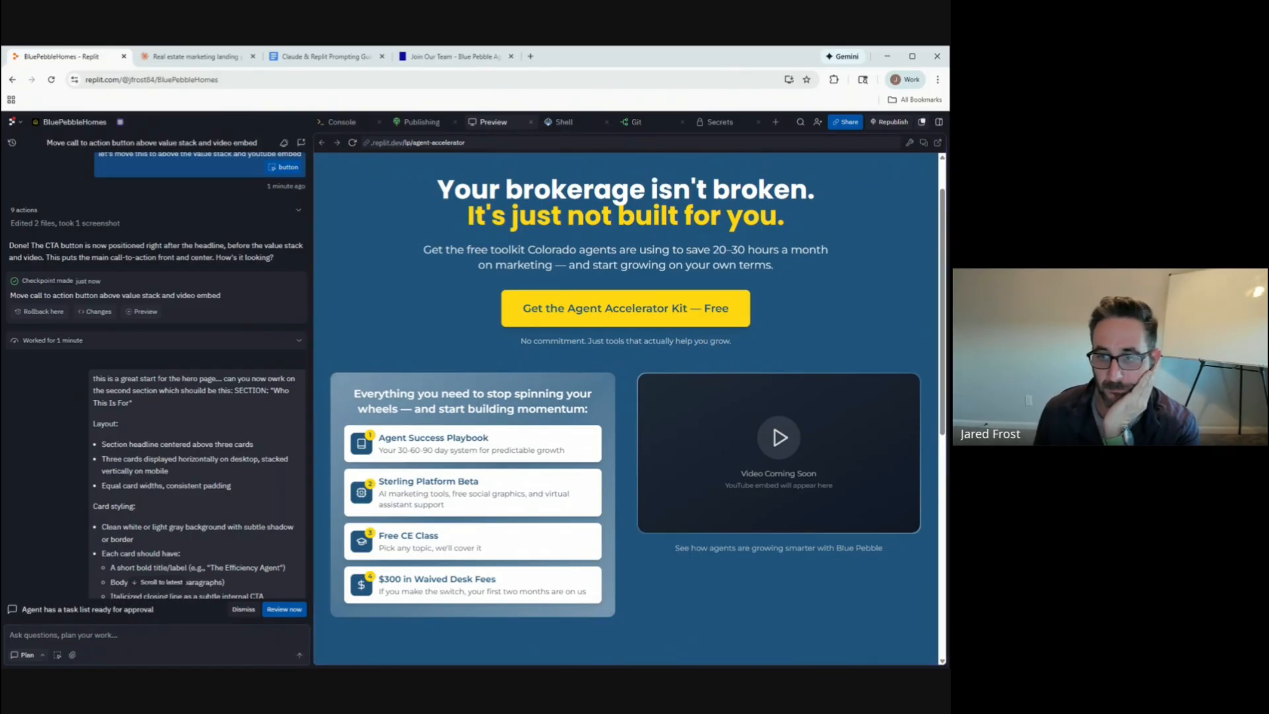
scroll(625, 409, down, 3)
scroll(625, 408, up, 3)
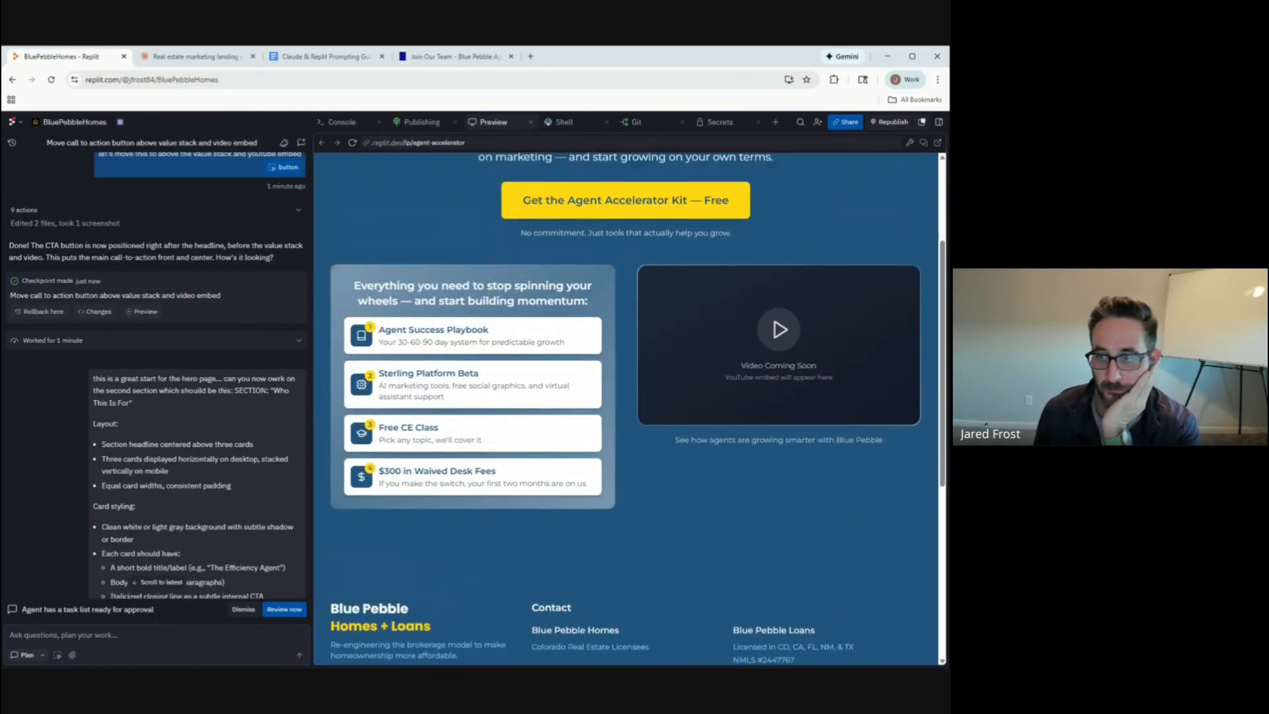
scroll(472, 401, down, 5)
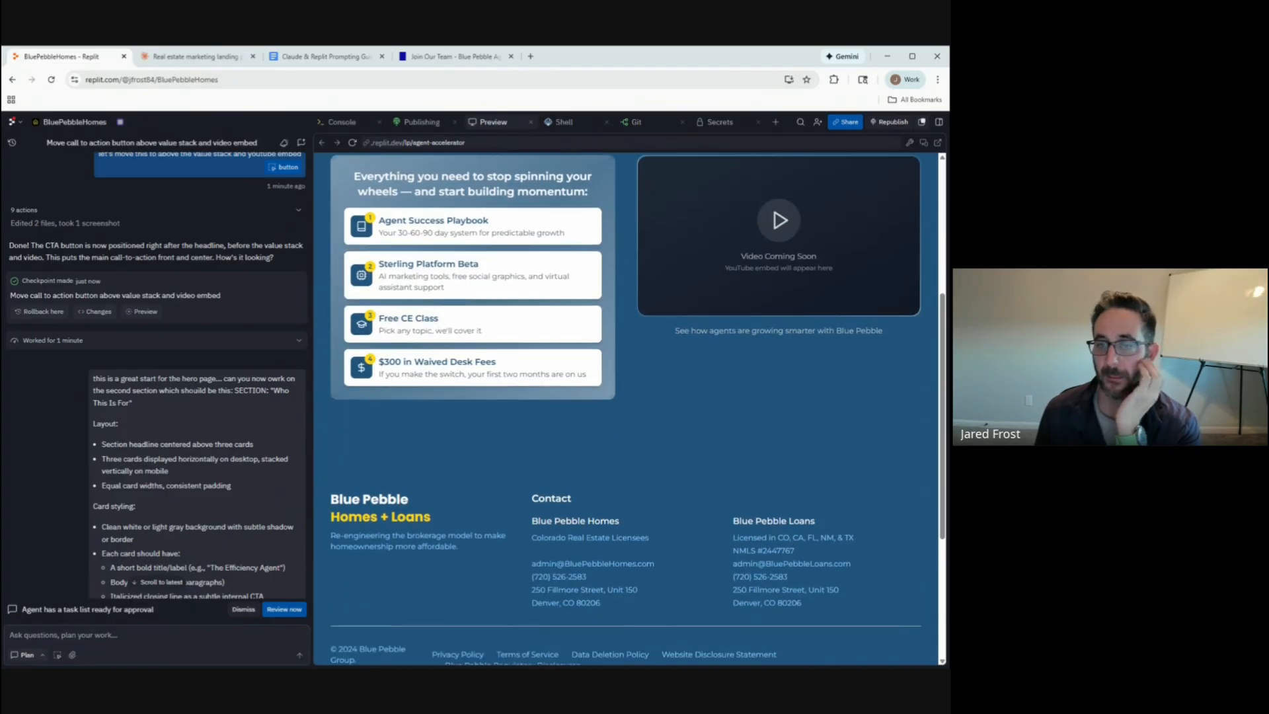
scroll(473, 401, up, 4)
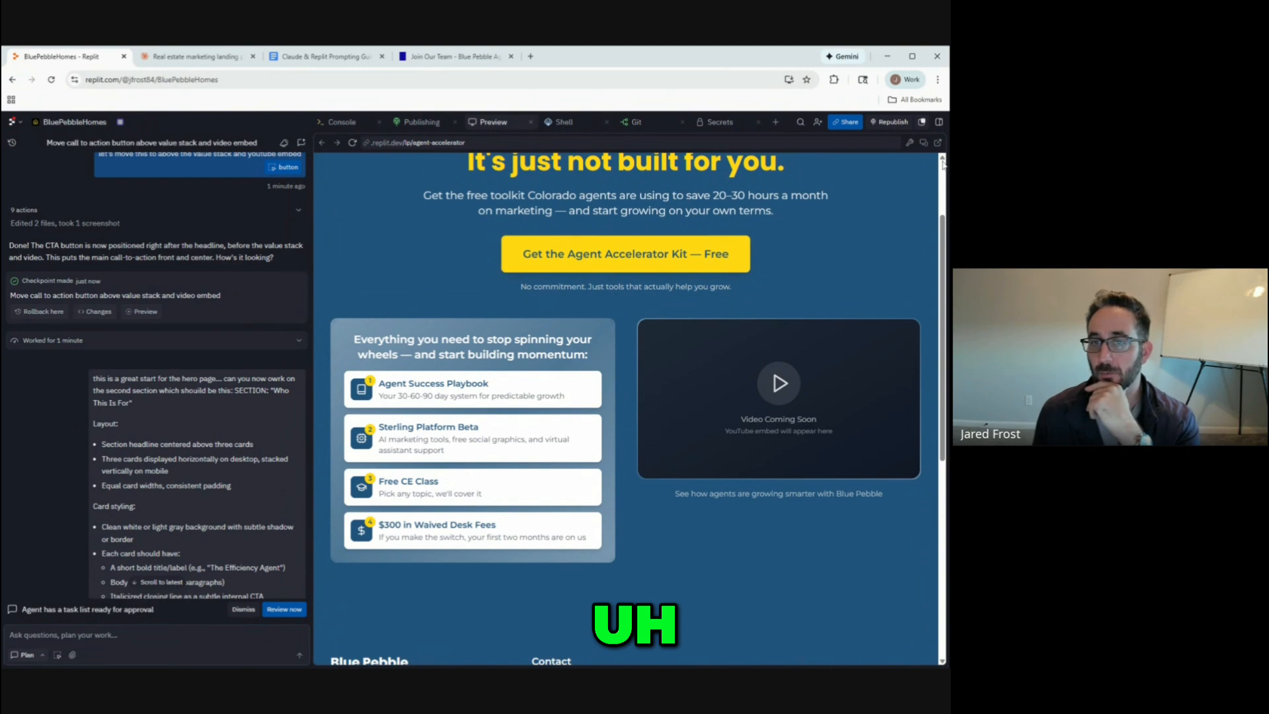
Narrow the preview to phone width, using the file tree to take up space, and examine the page's mobile layout.
drag(309, 274, 481, 281)
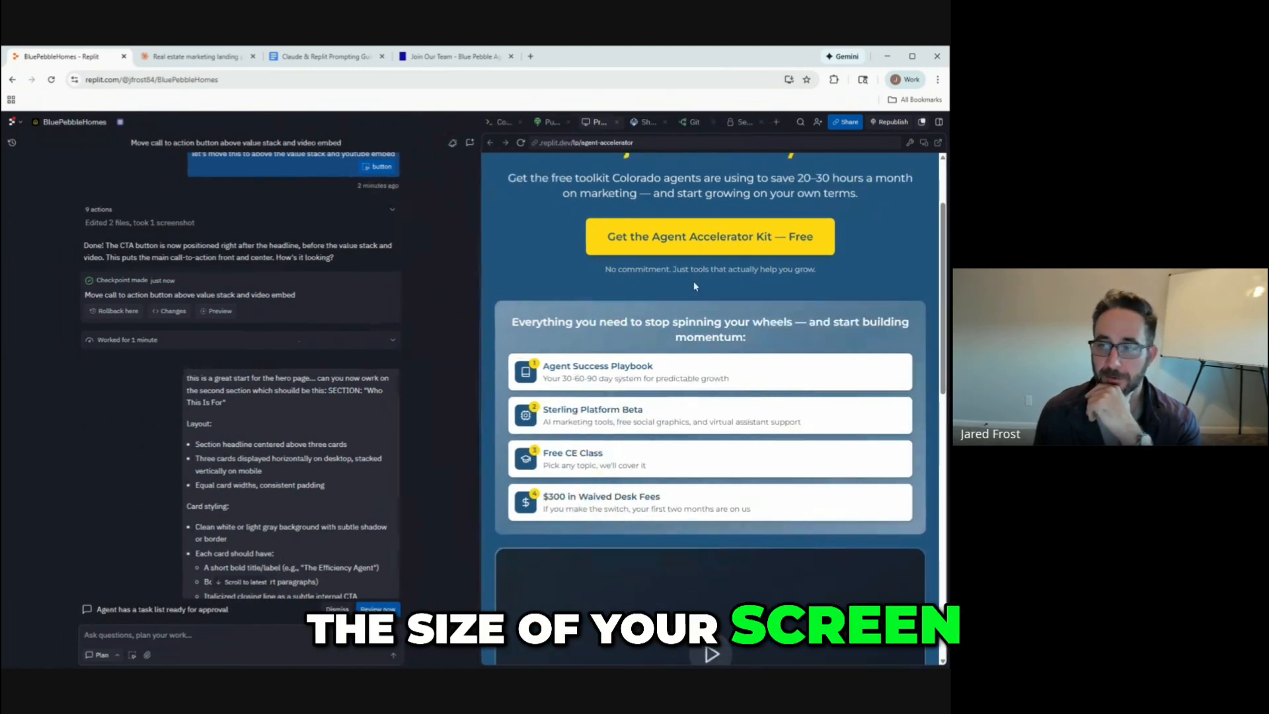
click(940, 121)
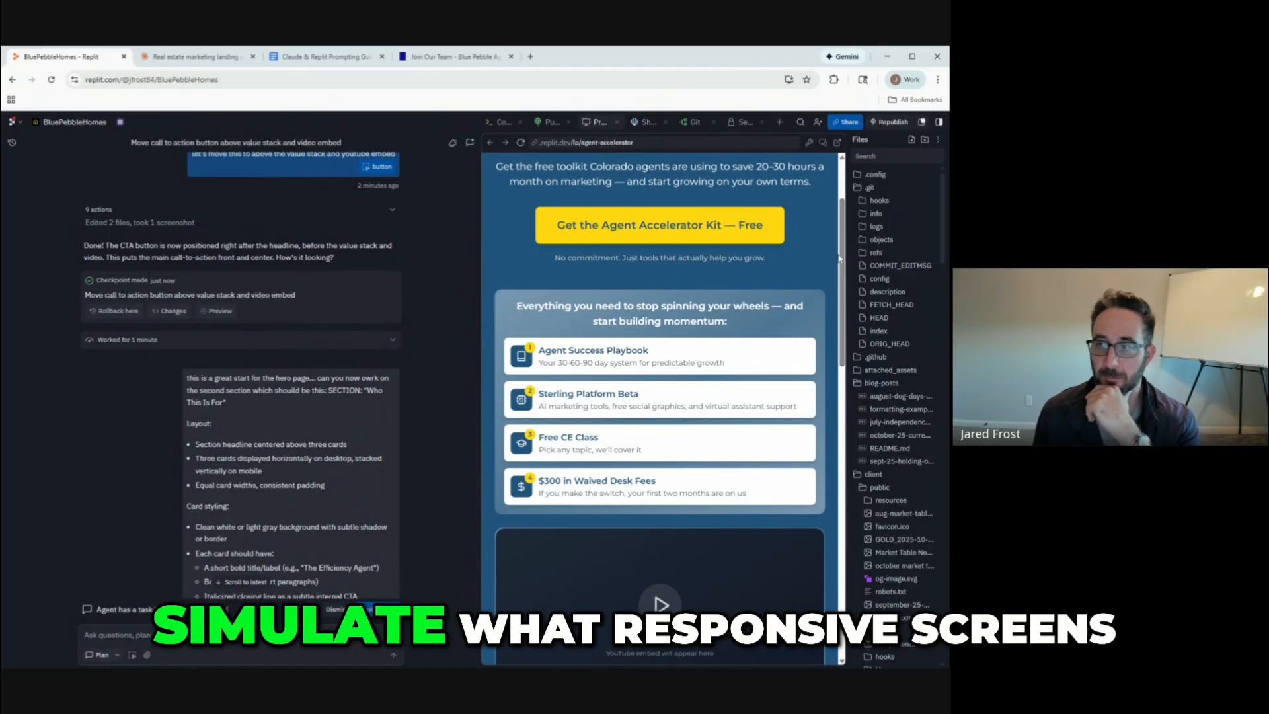
drag(840, 258, 702, 274)
drag(702, 401, 698, 401)
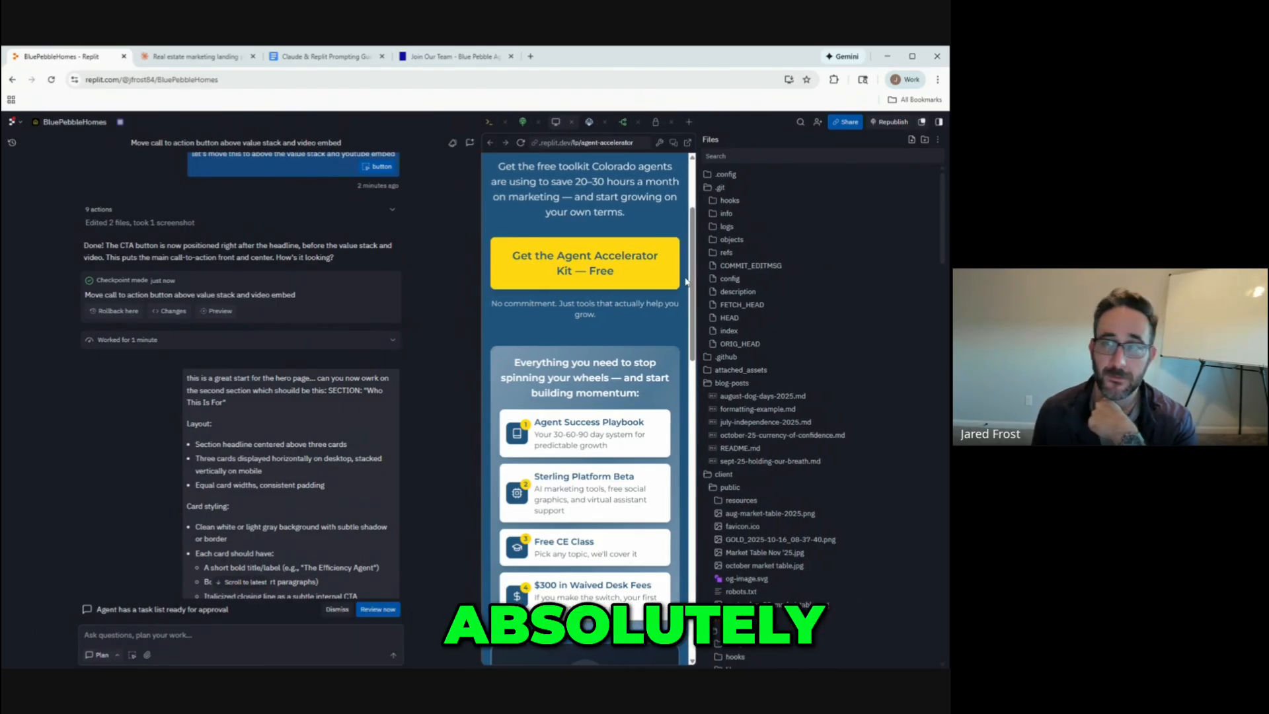
scroll(596, 305, up, 3)
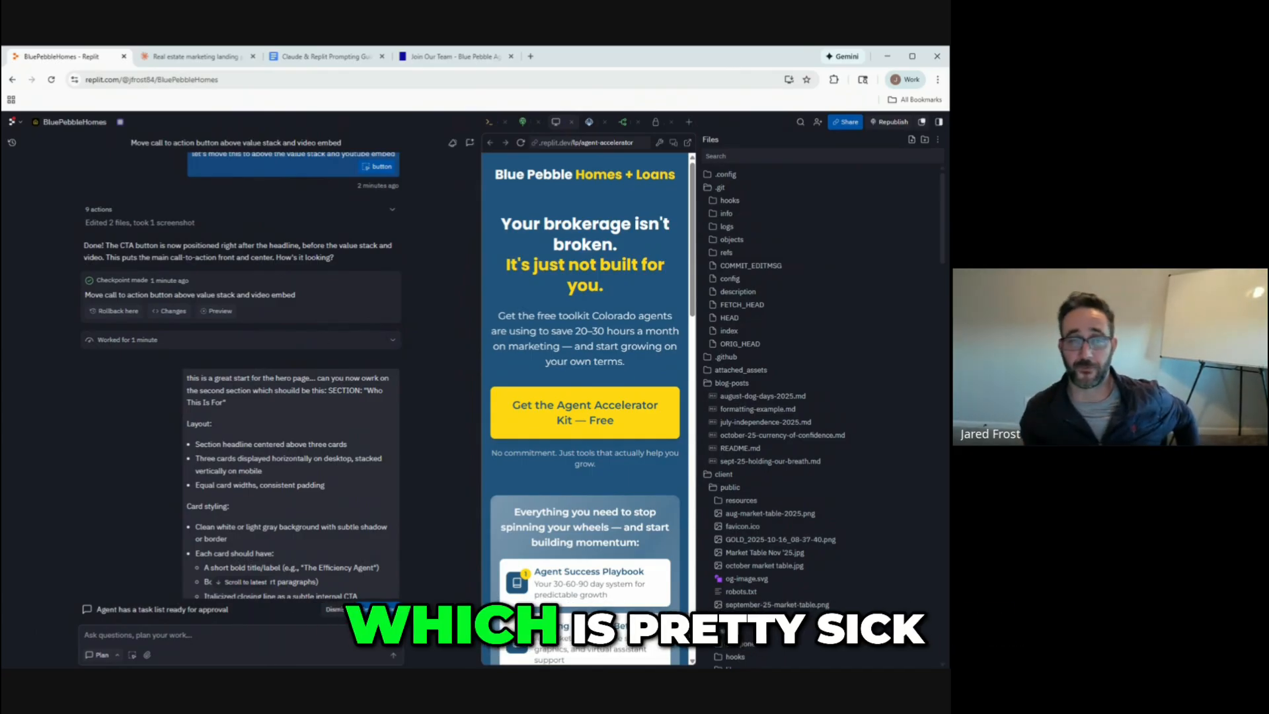
scroll(585, 396, down, 7)
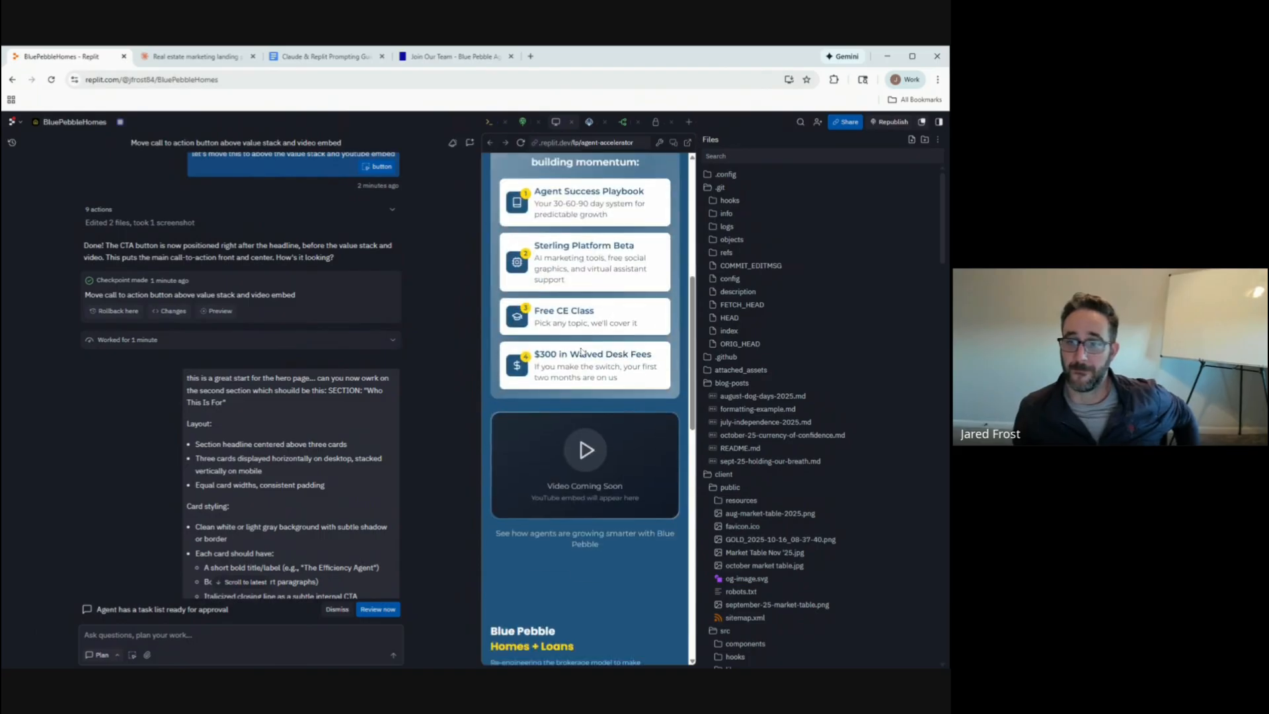
scroll(585, 396, up, 6)
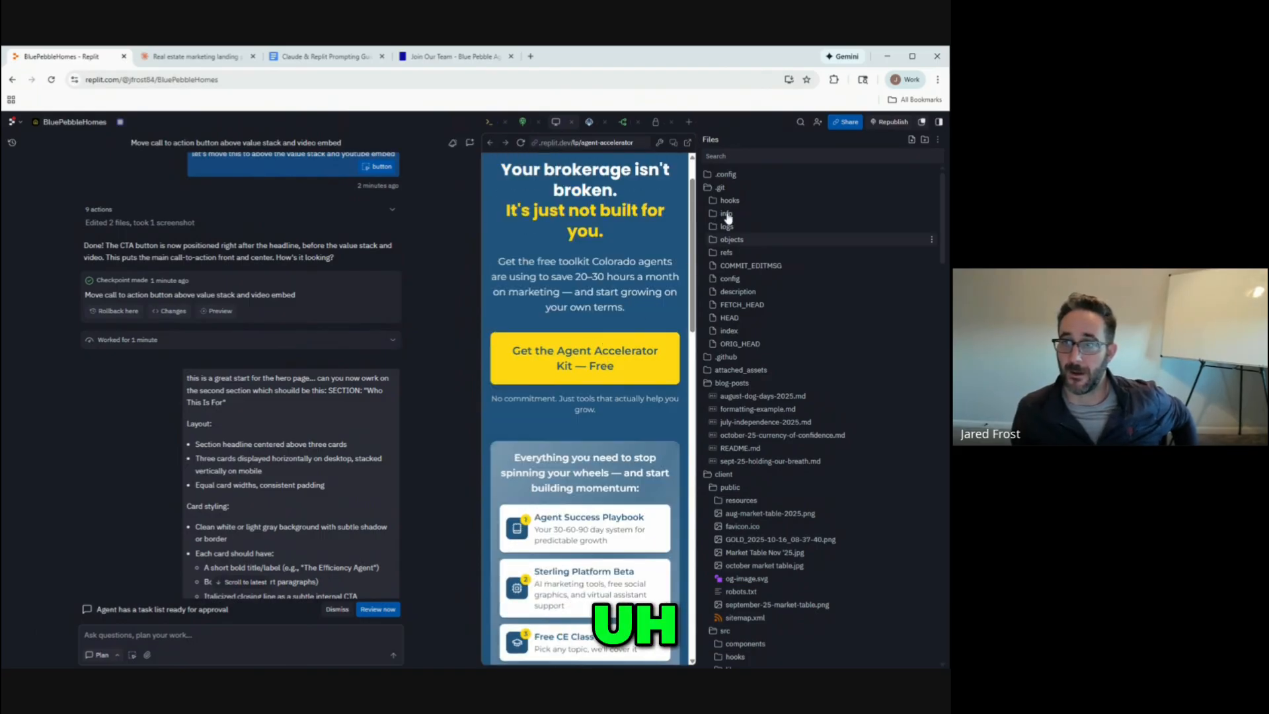
Hide the file tree and widen the preview until the value stack and video sit side by side.
click(923, 123)
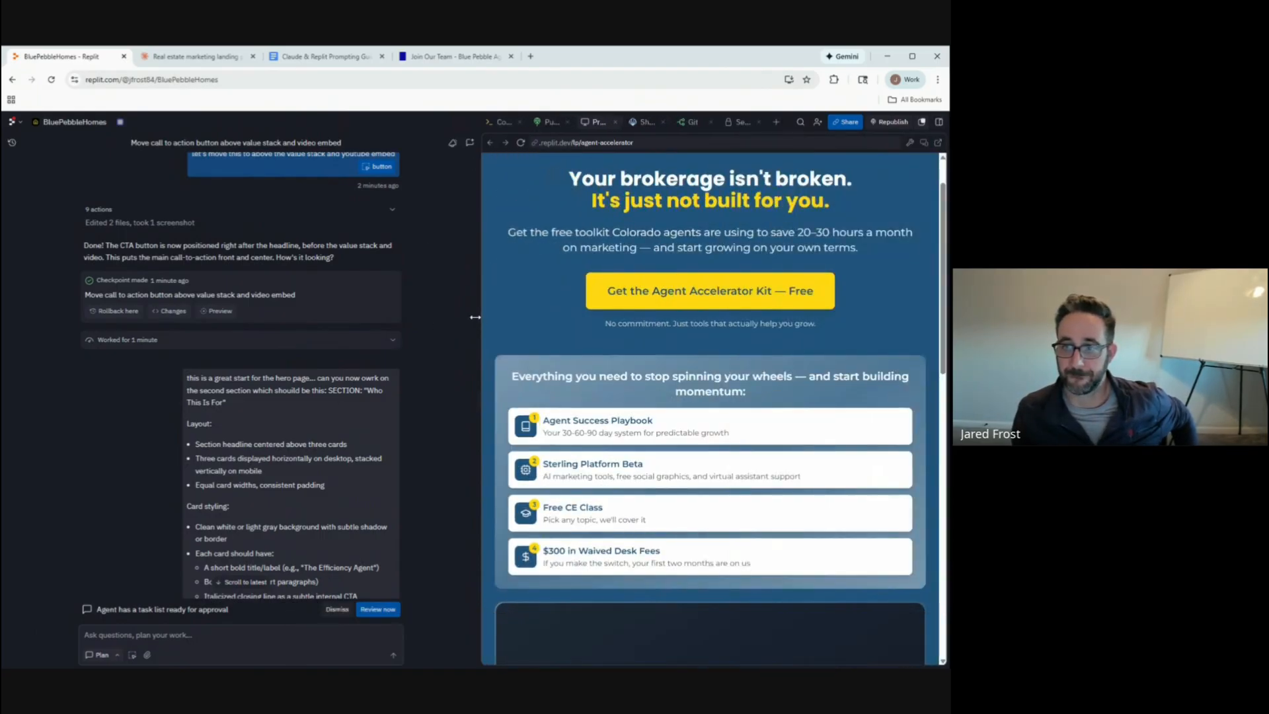
drag(475, 317, 246, 318)
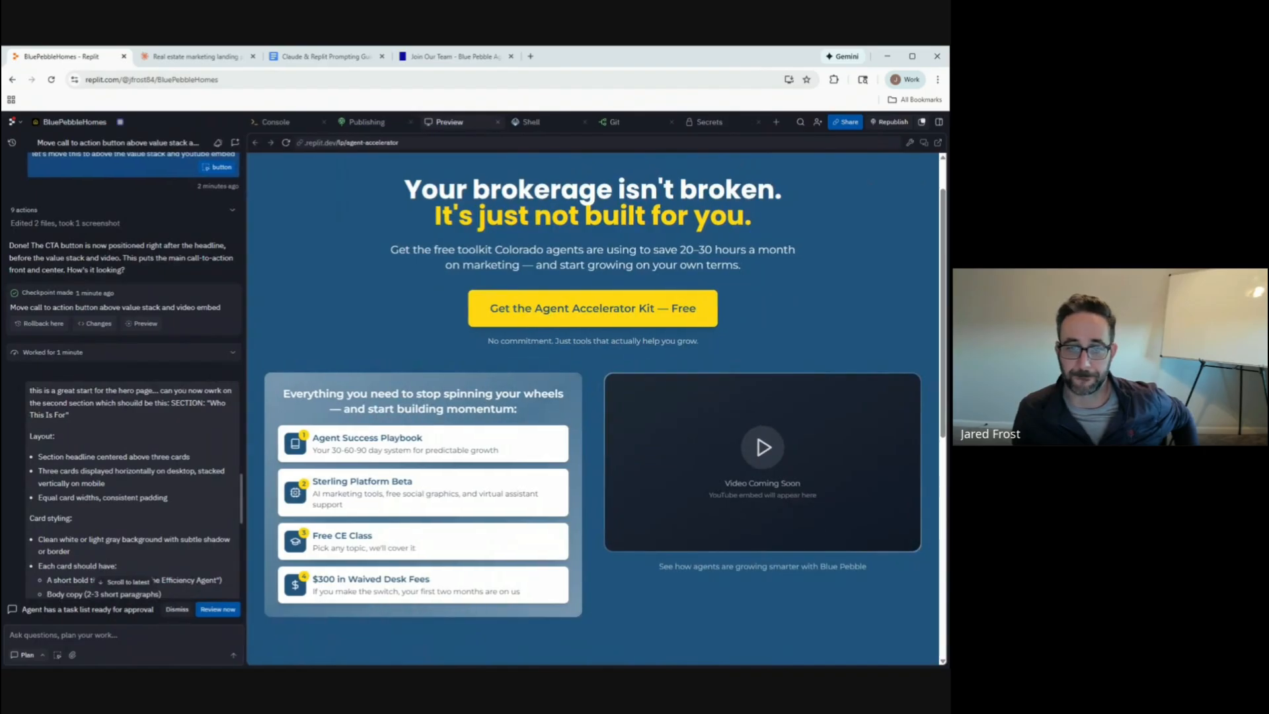
Read the agent's questions about the second section and compare them with the design notes in the sent prompt.
scroll(74, 351, down, 10)
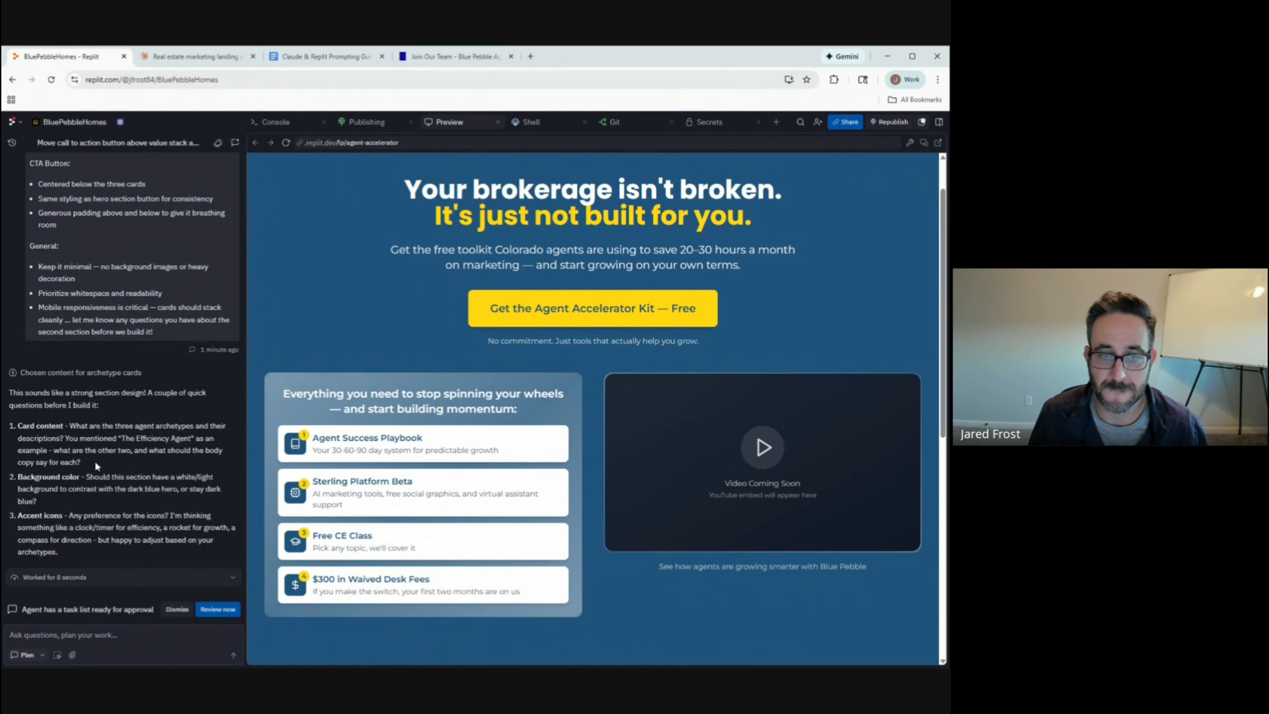
scroll(123, 370, up, 5)
scroll(122, 393, up, 3)
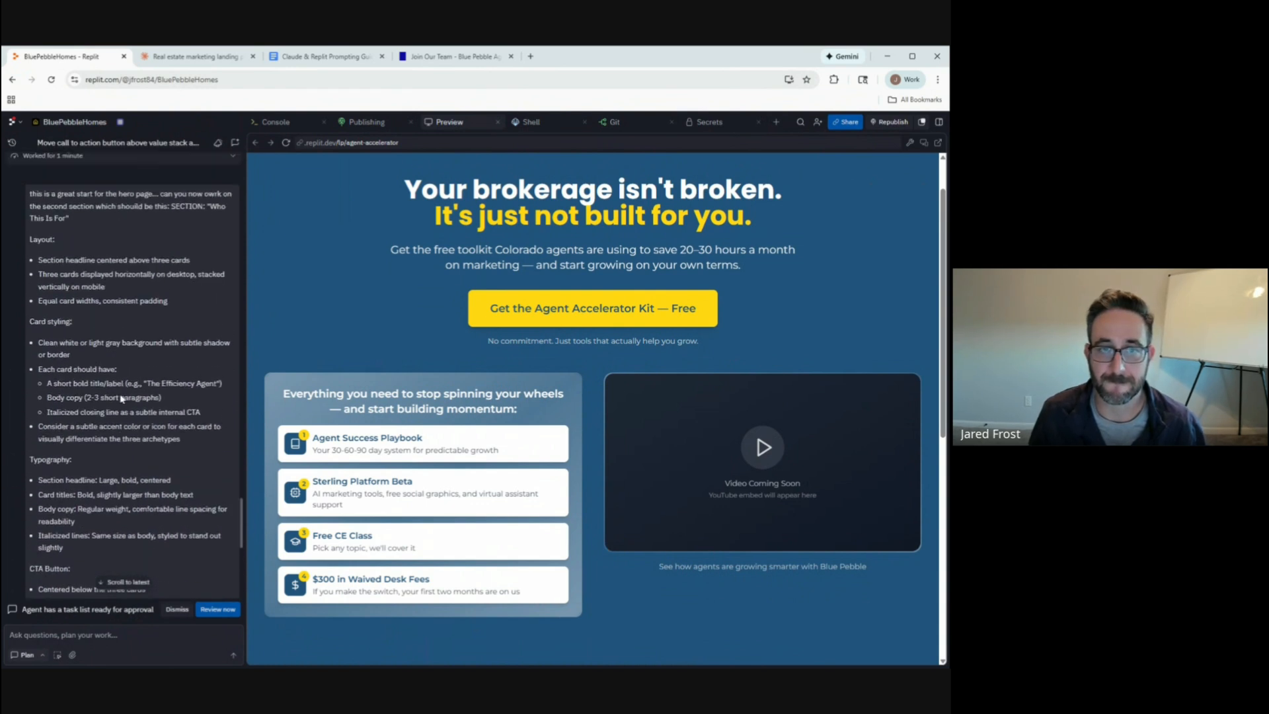
scroll(160, 382, up, 2)
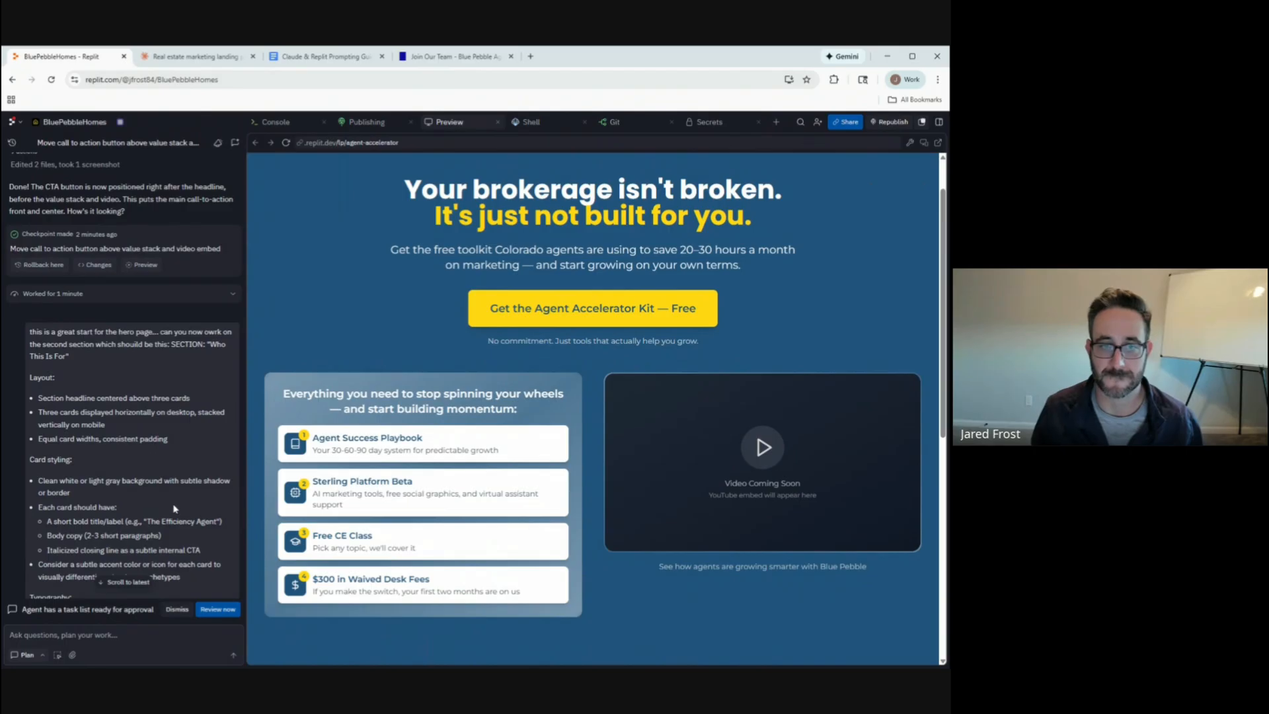
Switch to the Claude conversation and copy the full "Who This Is For" section copy, from the headline through the repeated CTA button.
scroll(176, 508, down, 2)
scroll(178, 506, down, 3)
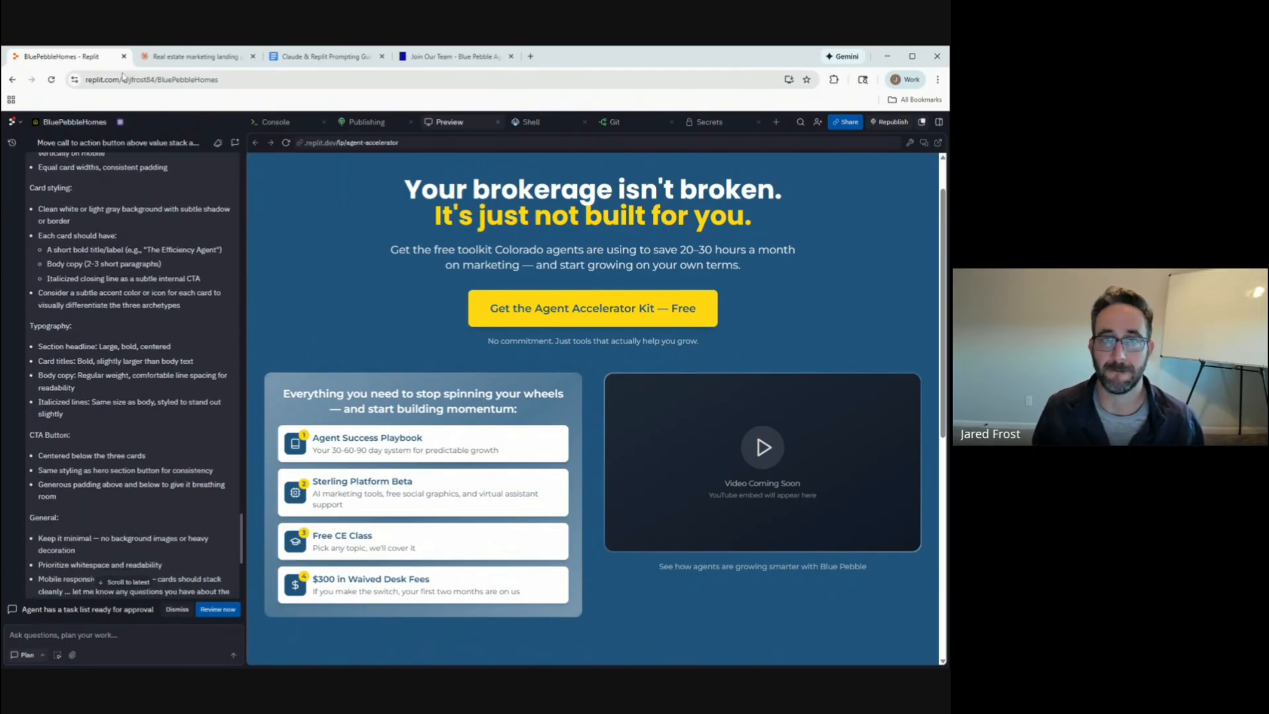
click(192, 56)
scroll(408, 375, up, 7)
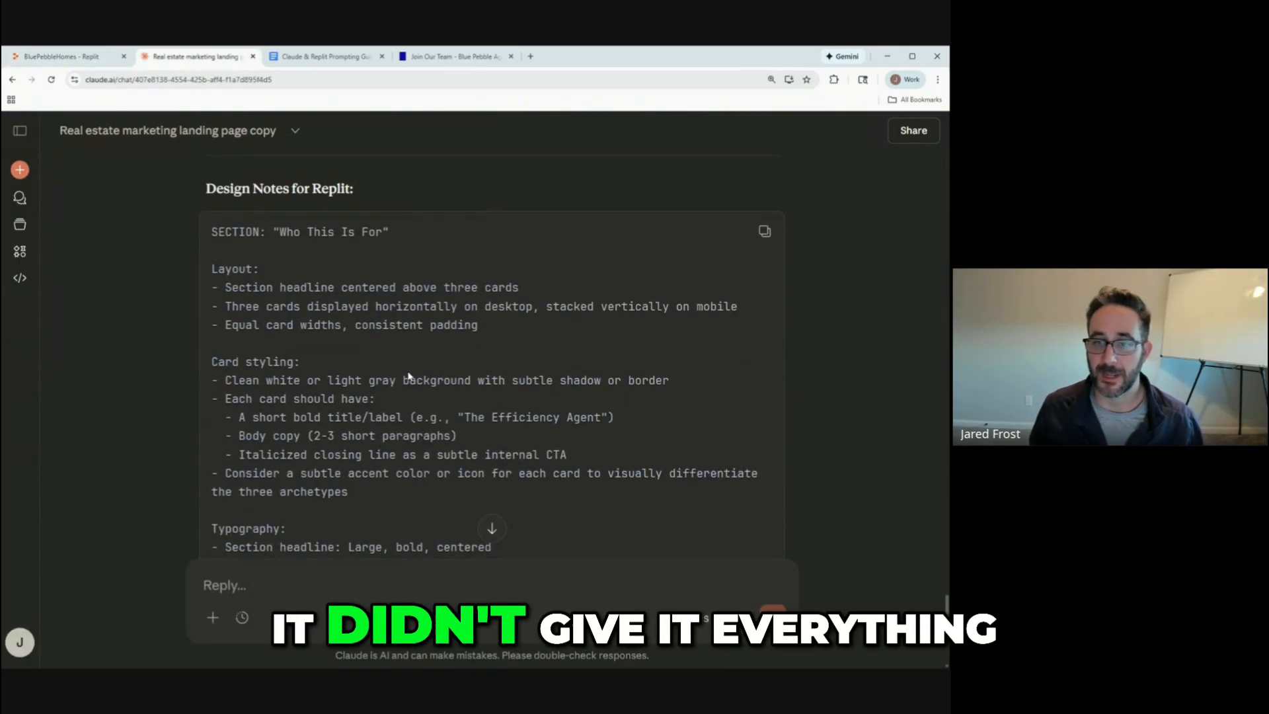
scroll(408, 375, up, 9)
scroll(704, 291, down, 5)
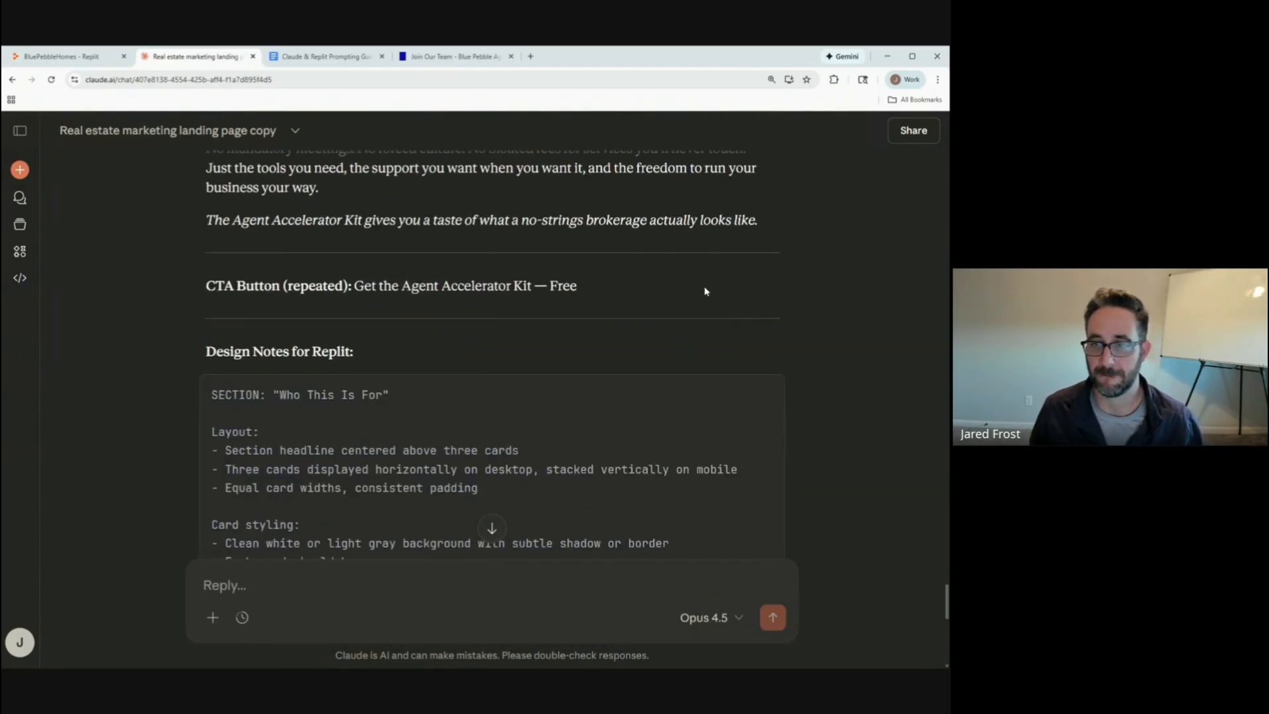
drag(704, 291, 198, 220)
In Replit, start a reply telling the agent "i forgot" to send the copy, and paste the copied "Who This Is For" text.
click(67, 57)
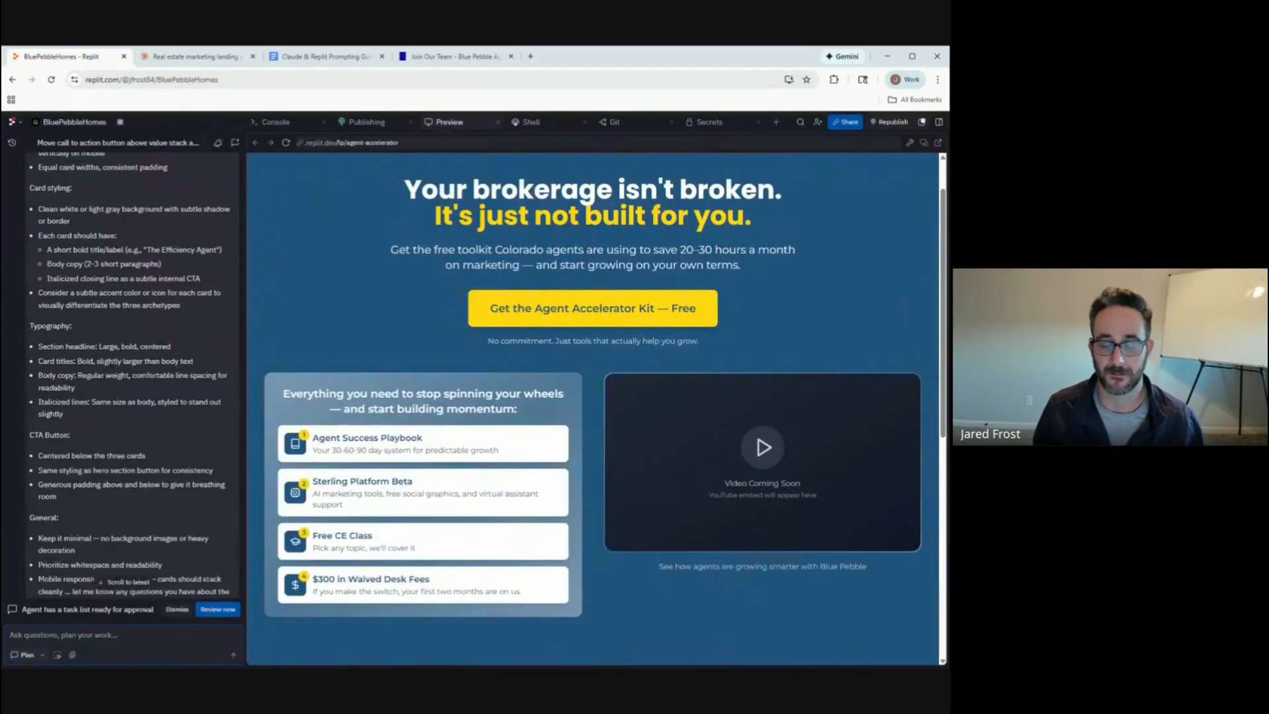
click(119, 636)
text(i forgot )
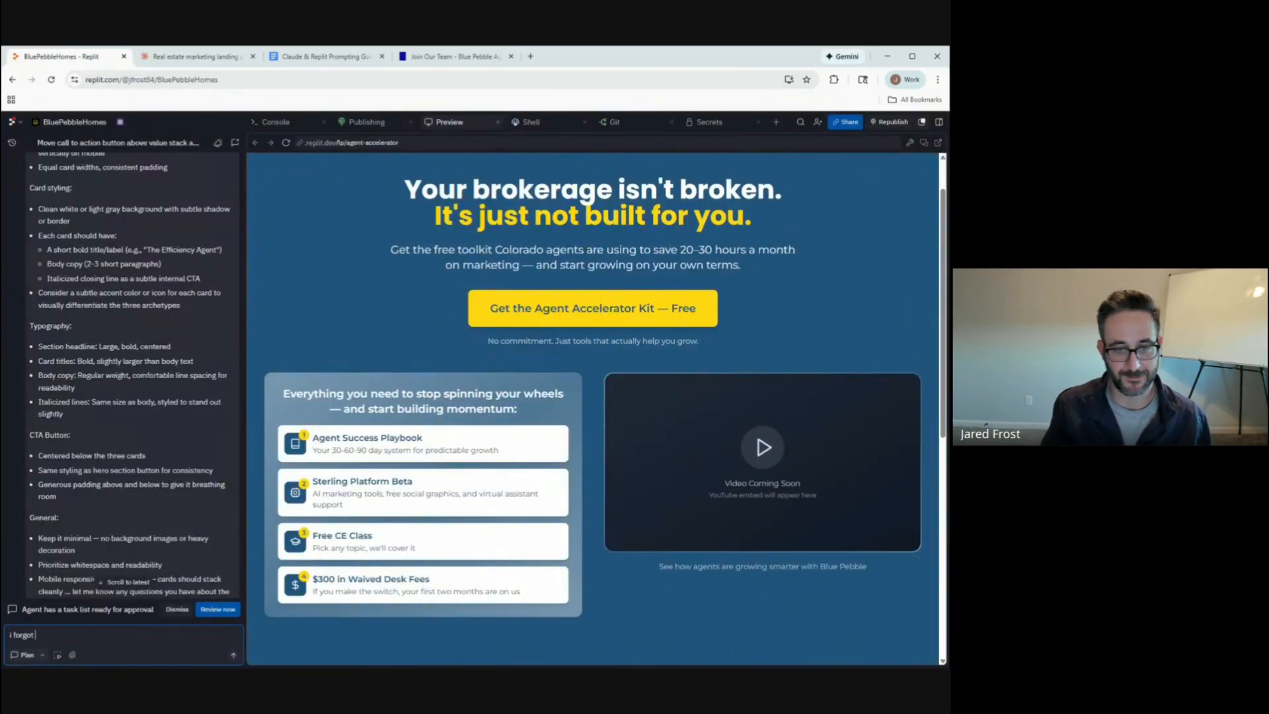
text(the secr)
key(BackSpace)
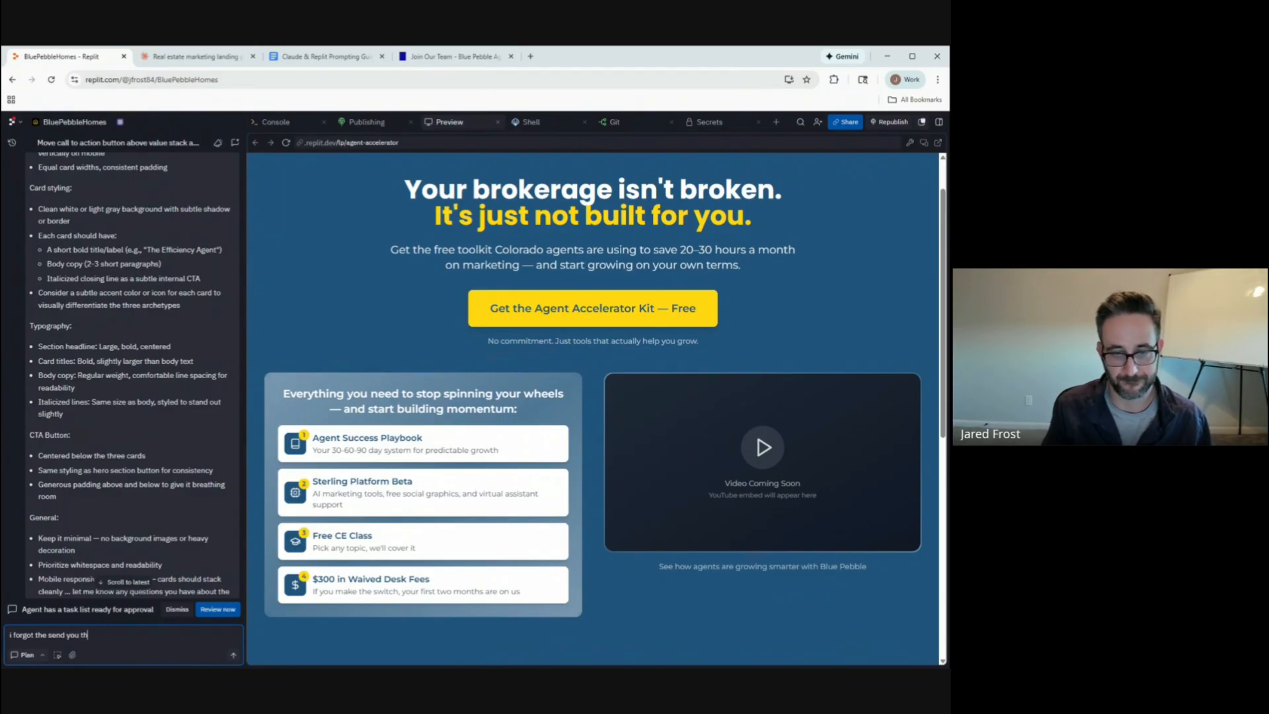
key(ctrl+v)
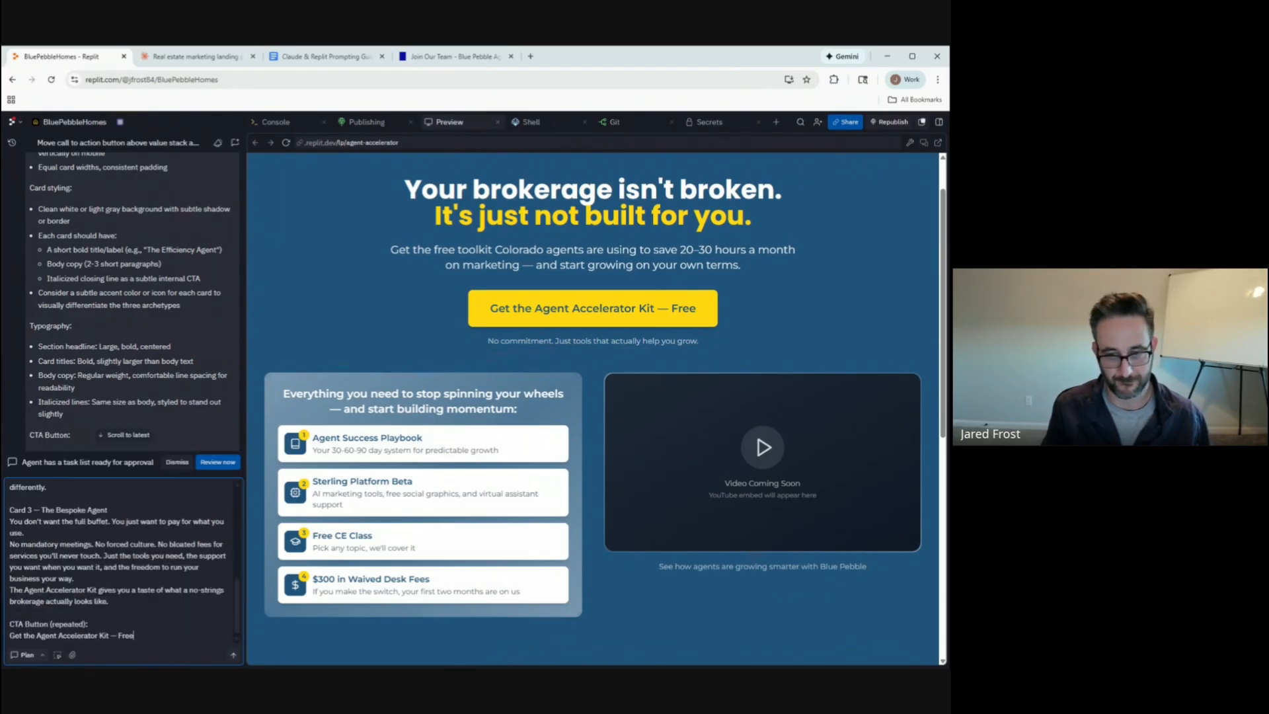
Add to the end of the reply "here are the three archtypes and the exact copy for the second seciton.".
text(here are the)
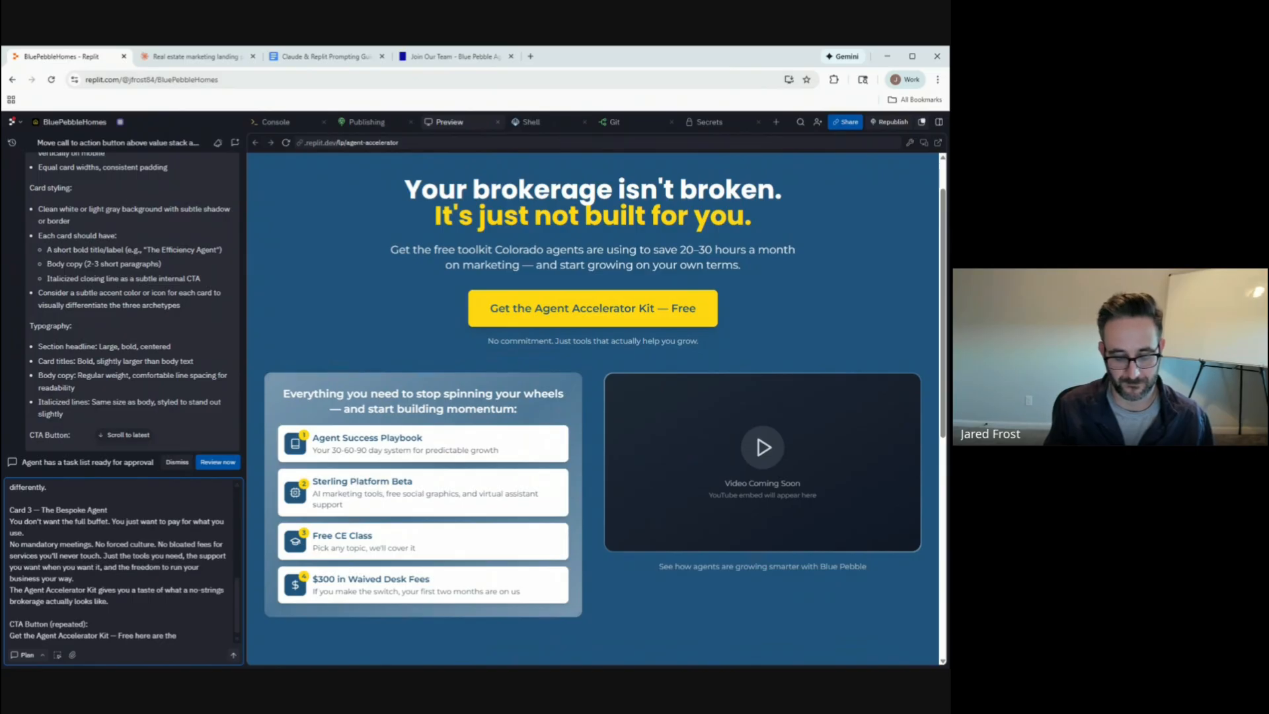
text( three archtype)
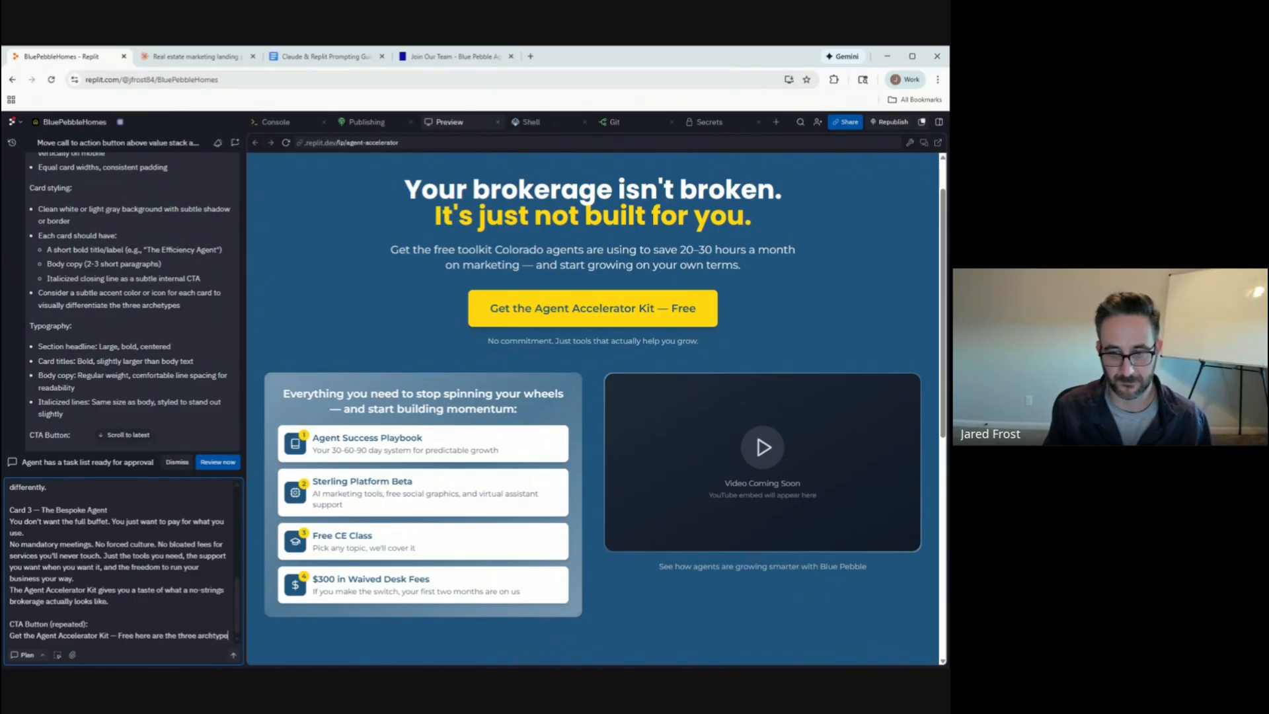
text(s and the exact cop)
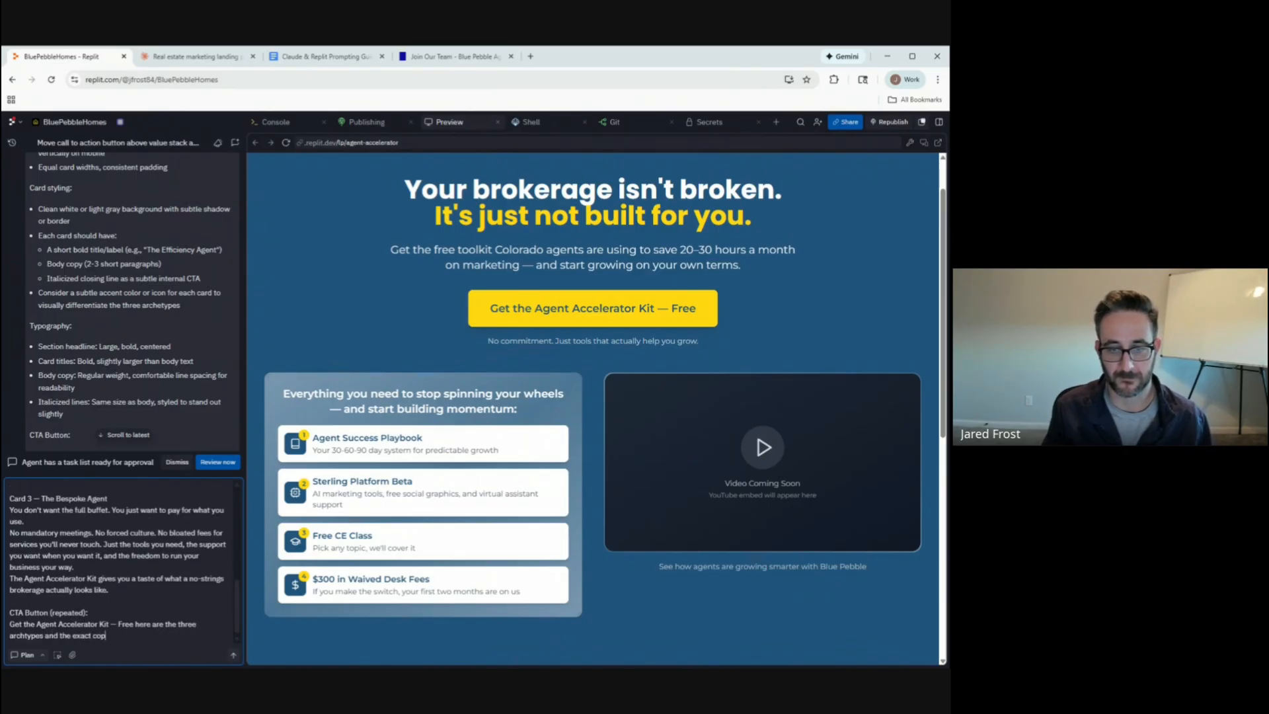
text(y for the second seciton.)
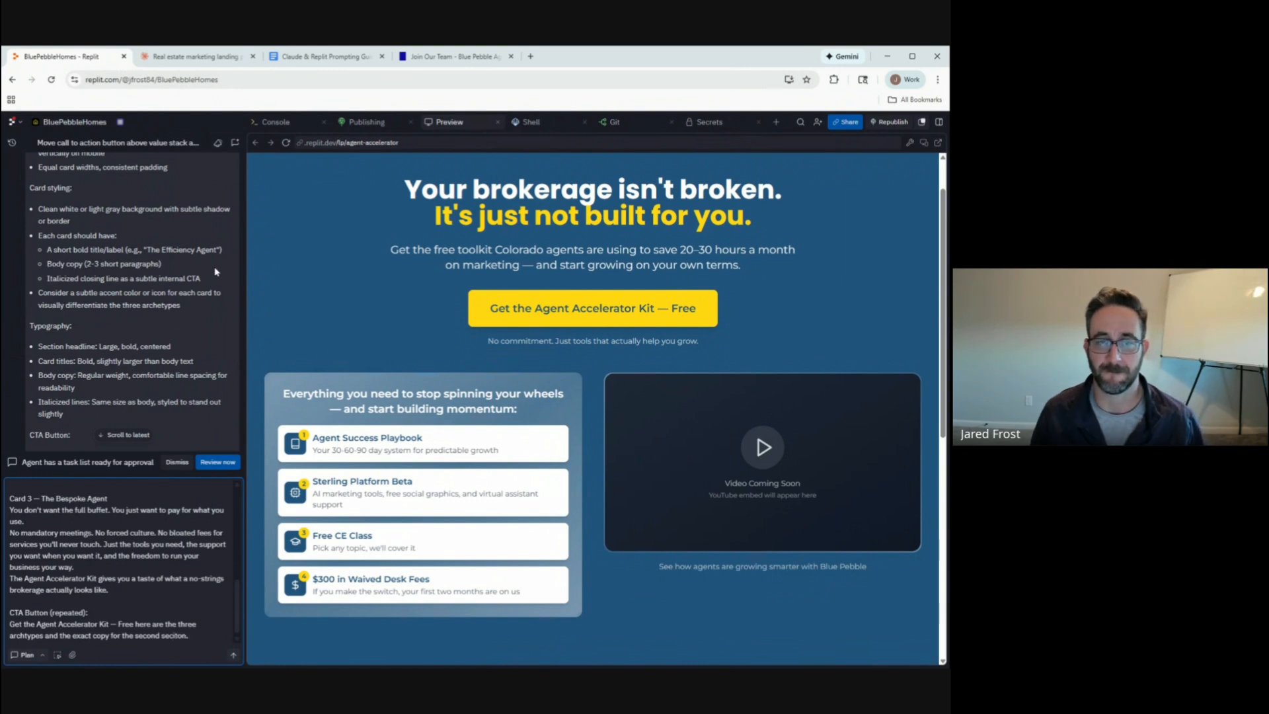
Answer the agent's design questions with "lets use a white background for this section. those accents sound great" and send the reply.
scroll(215, 271, down, 5)
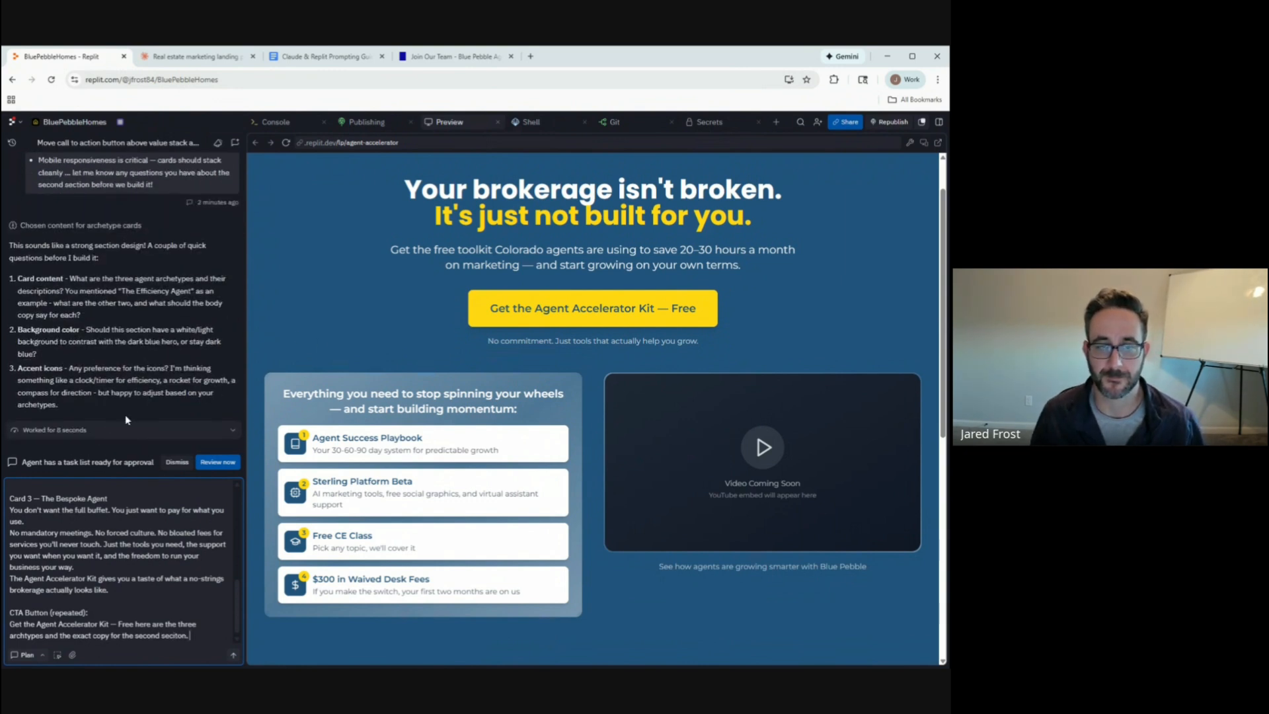
text(lets use a w)
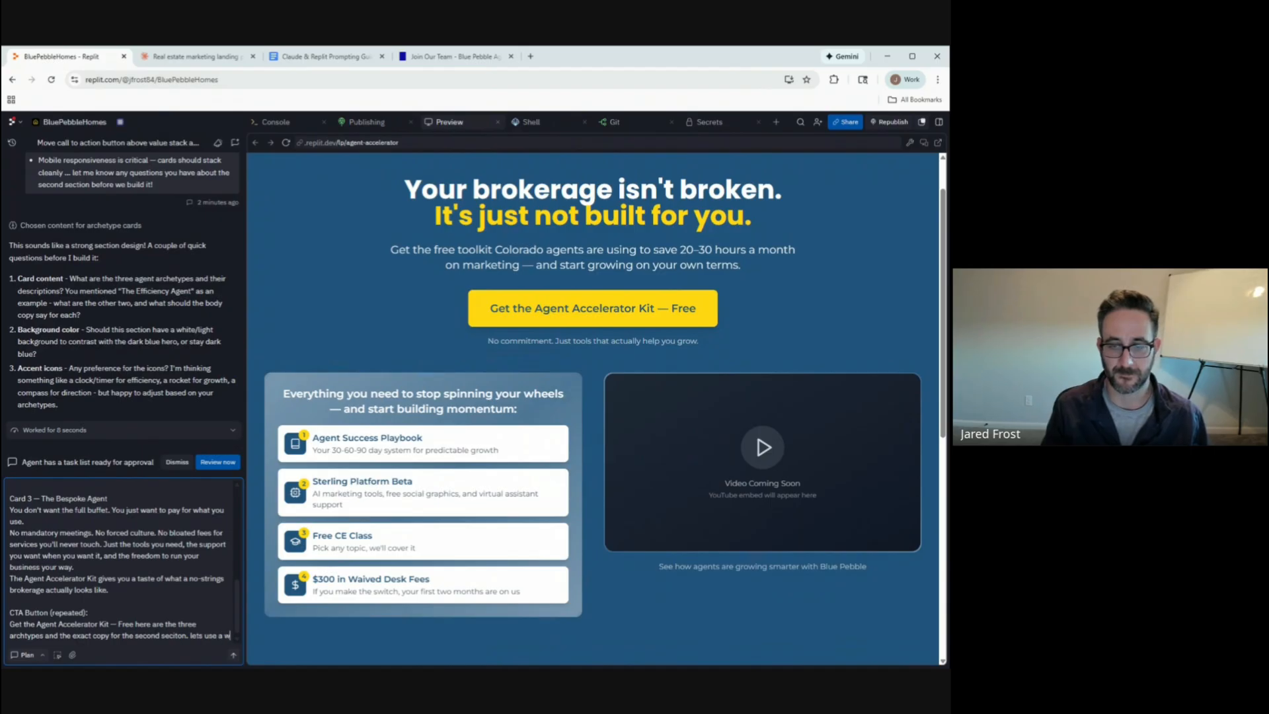
text(hite background for this section. those)
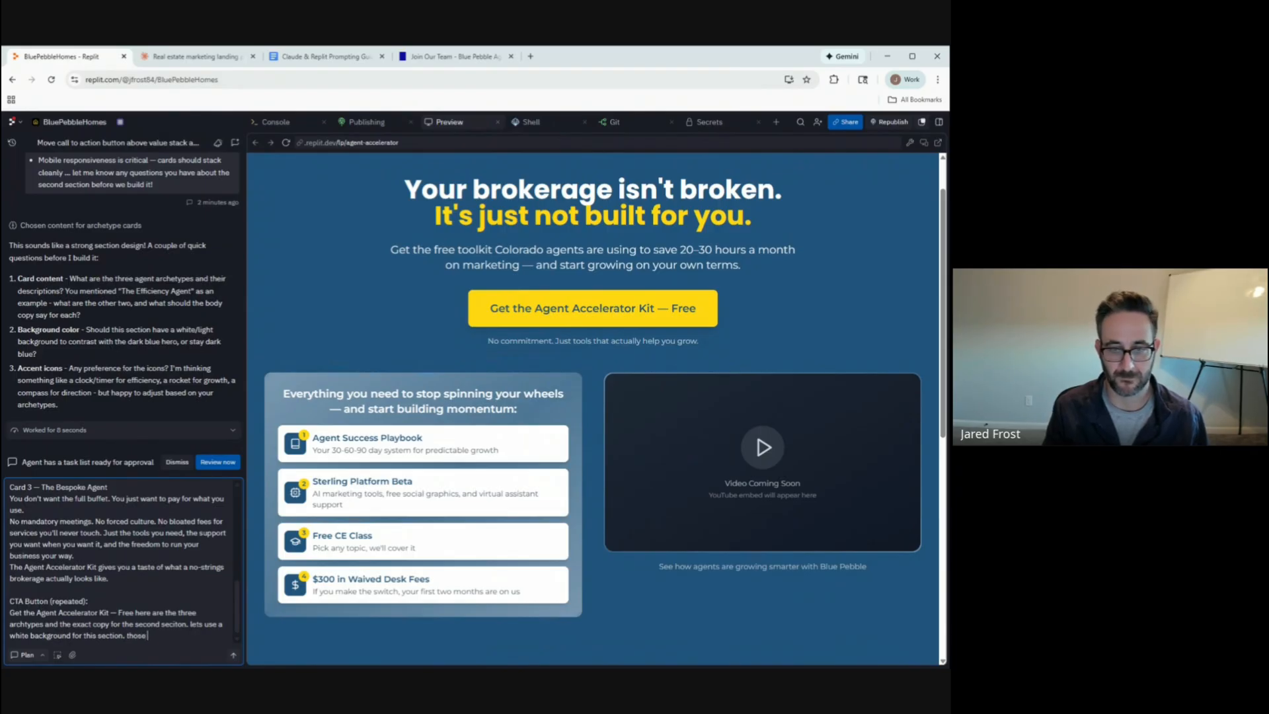
text(s sdou)
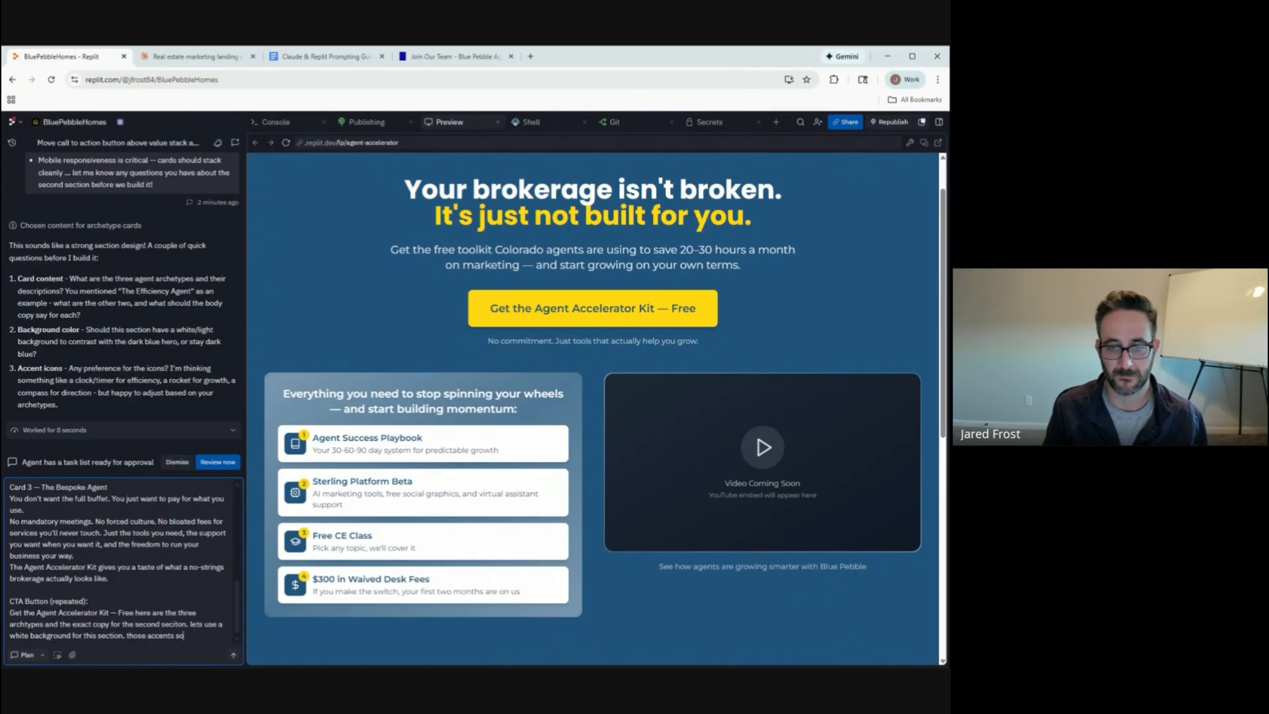
text(nd great)
key(Return)
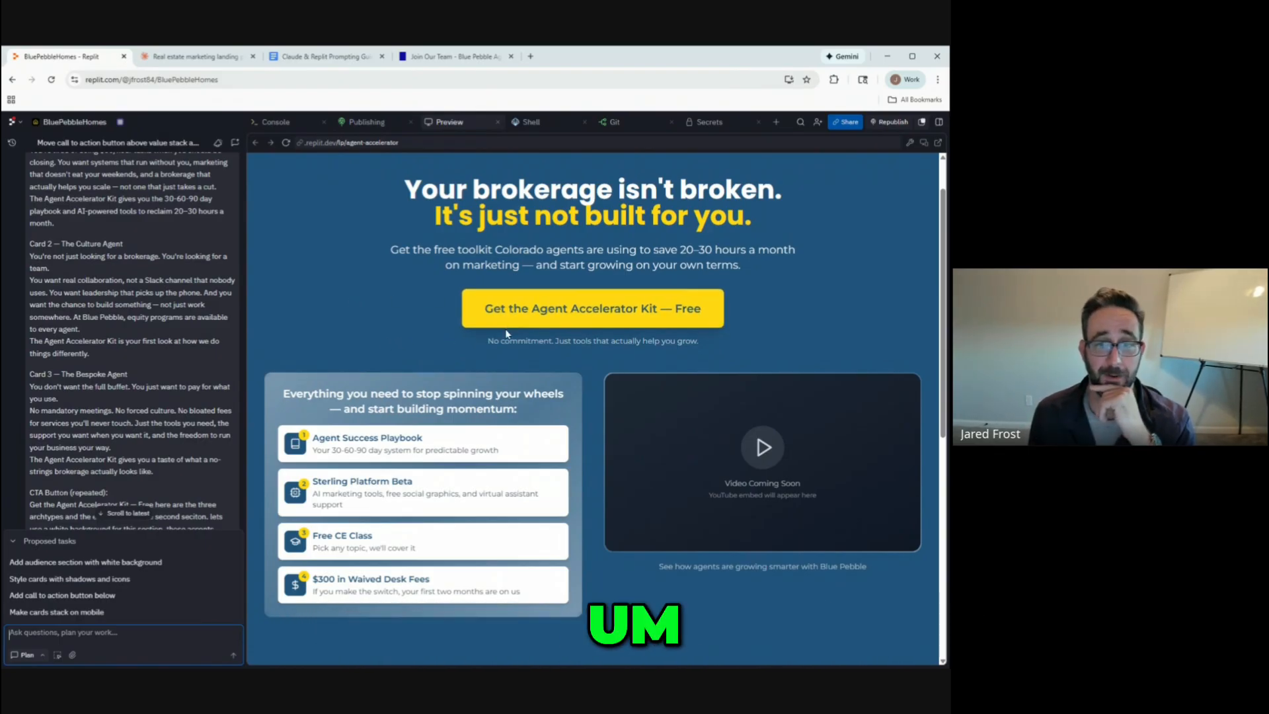
Switch the agent from Plan to Build mode and send "lets see it now!" to have the second section built.
click(27, 654)
click(59, 617)
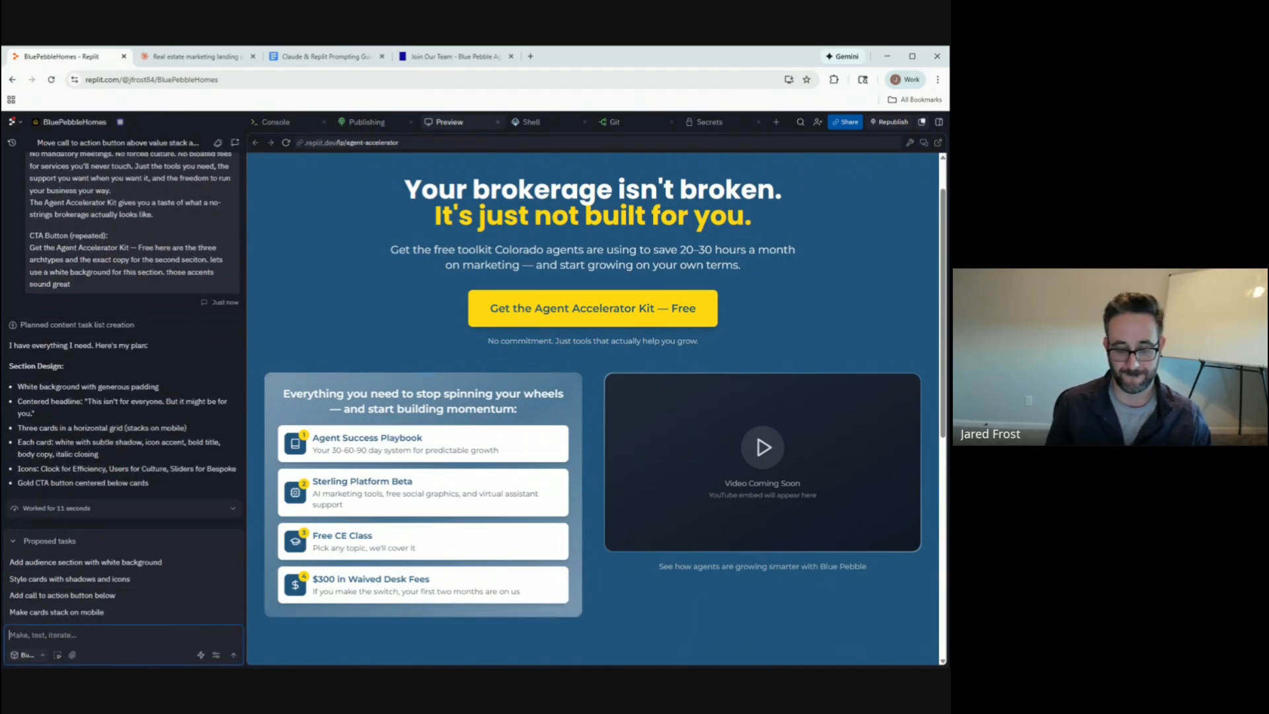
text(lets see it now!)
key(shift+Return)
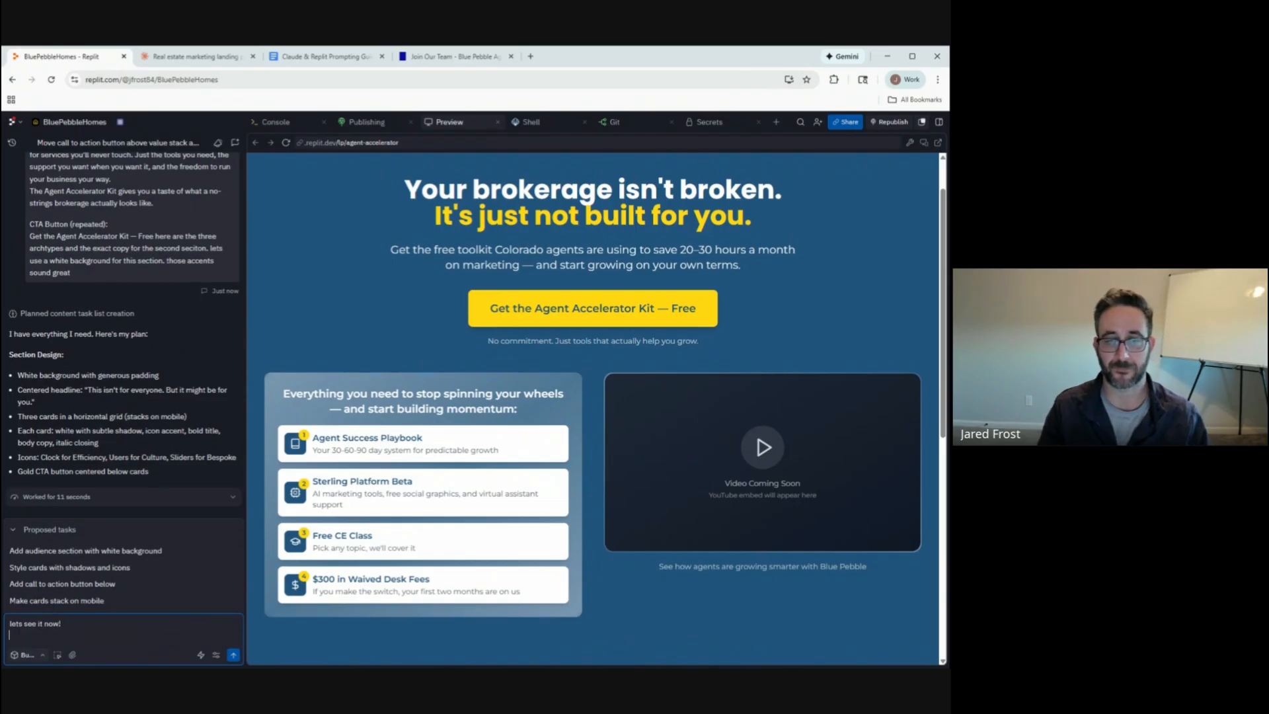
key(Return)
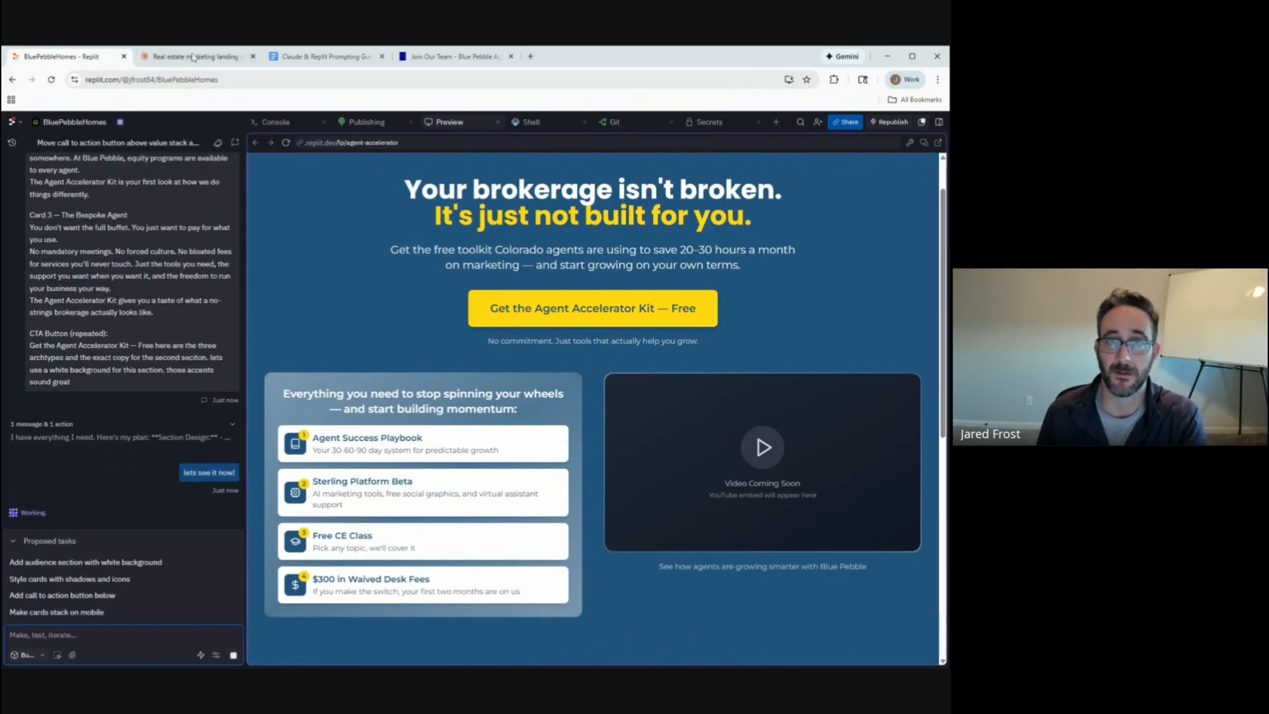
In the Claude conversation, write "we decided to put a video on the right side of the hero section next to the offer stack.".
click(223, 62)
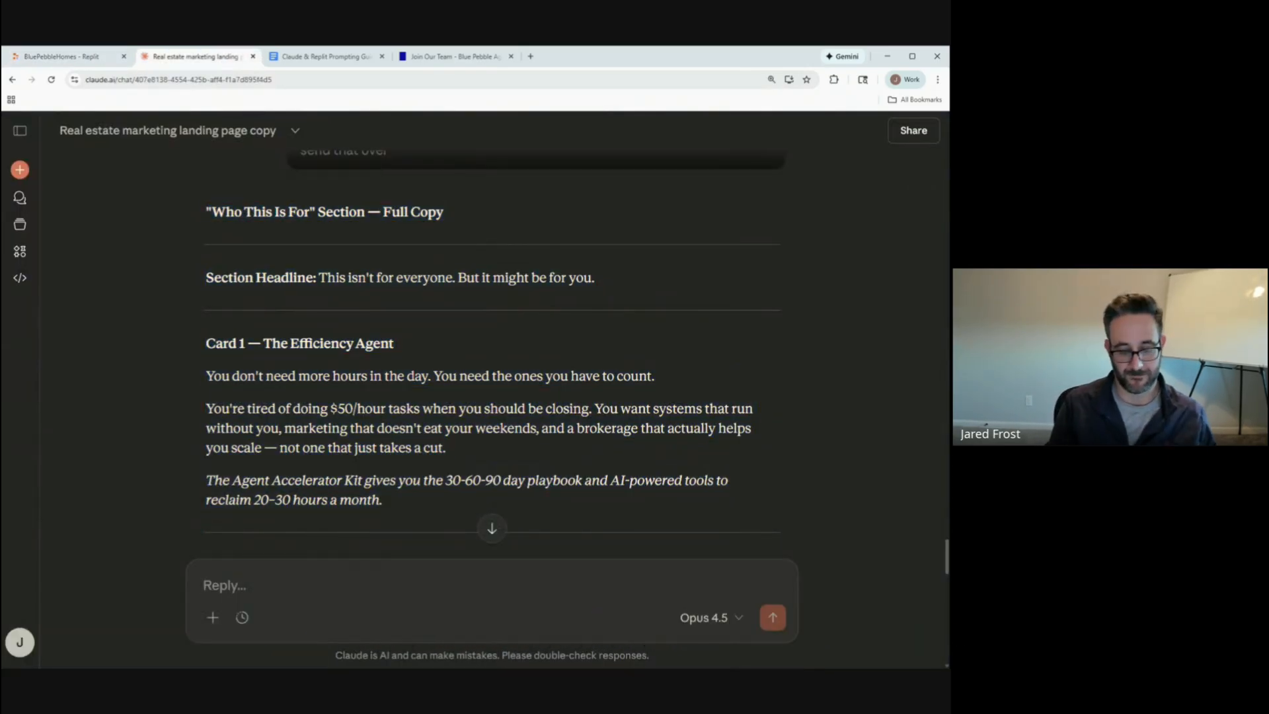
text(we decided to pu)
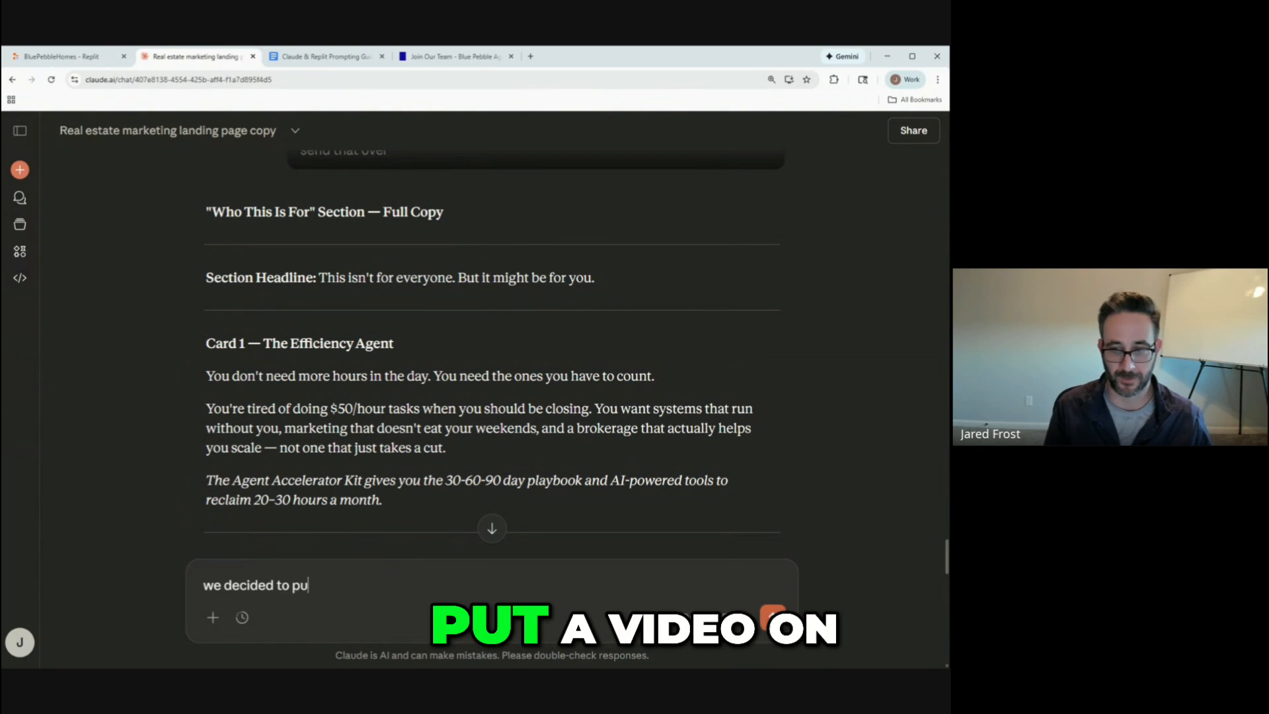
text(t a video on the right)
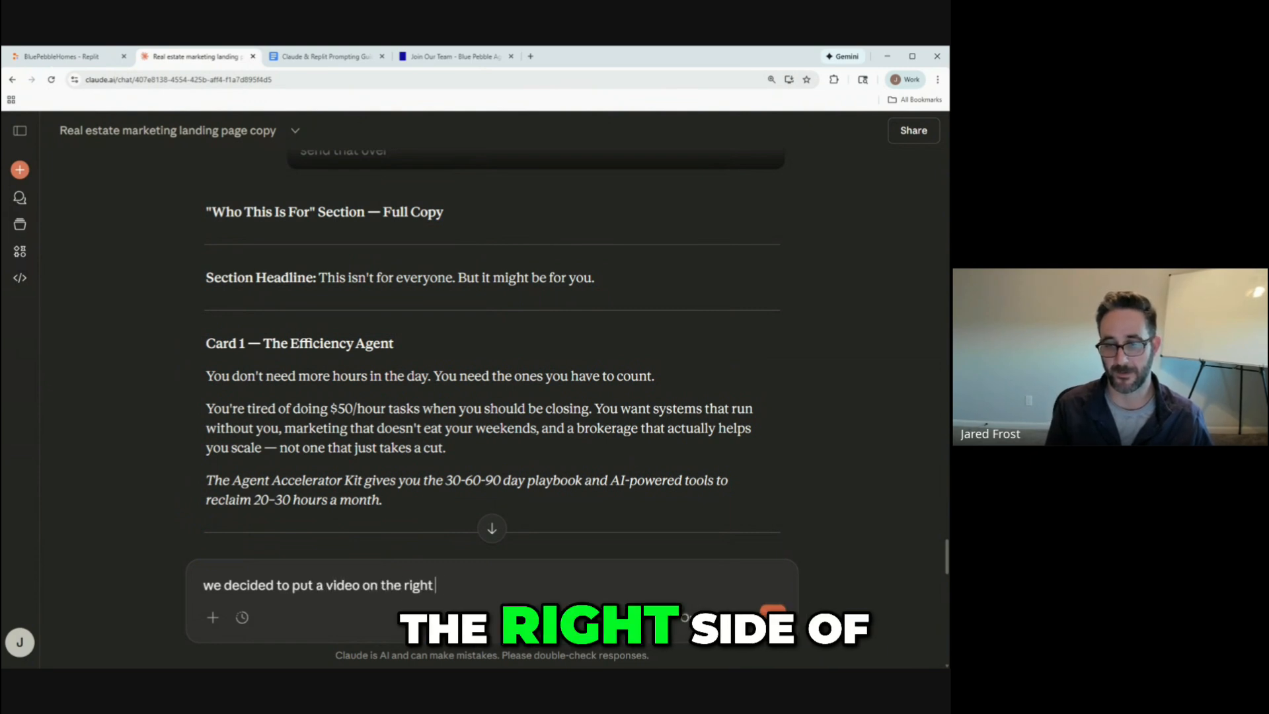
text( side of the hero )
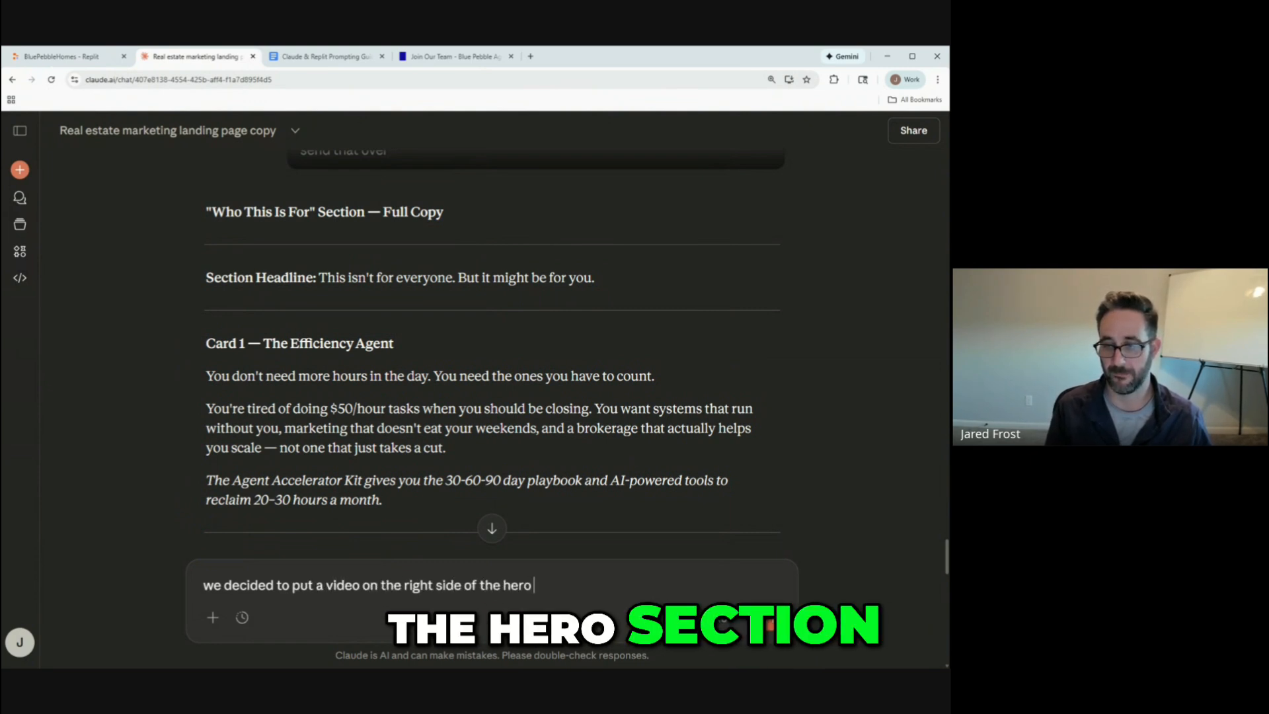
text(section n)
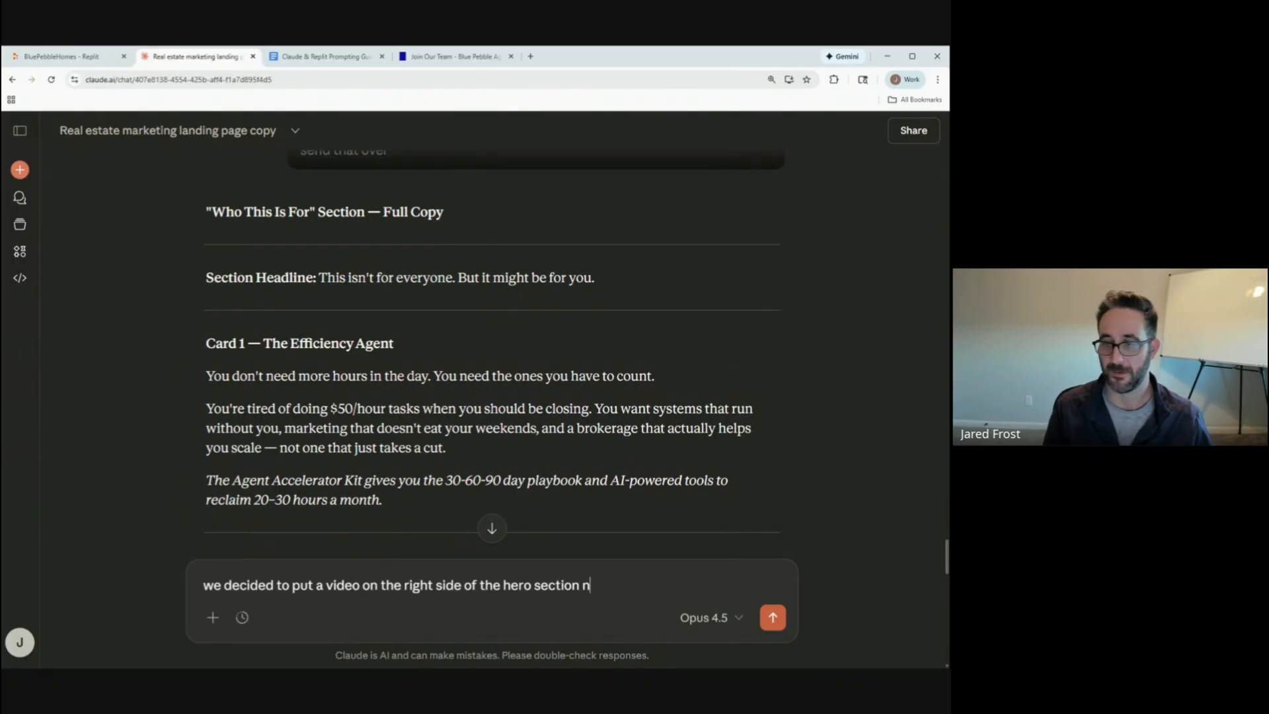
text(ext to the o)
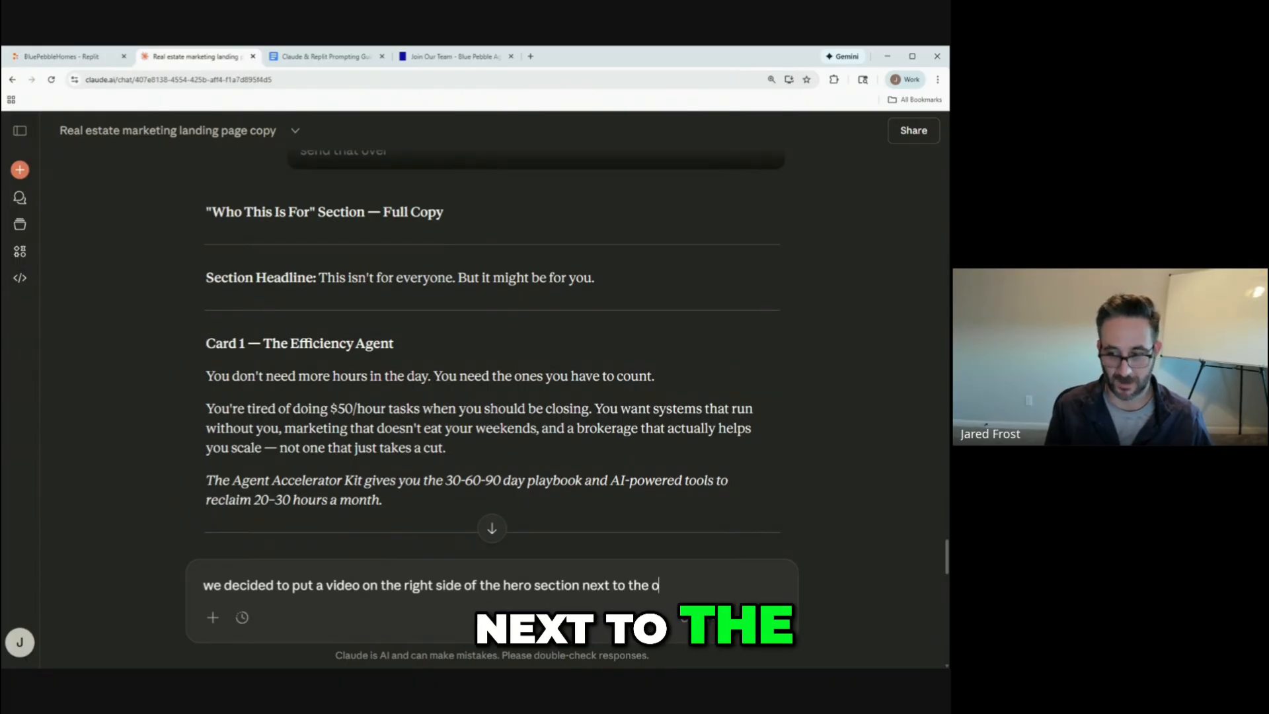
text(ffers tack)
key(BackSpace)
key(BackSpace)
key(BackSpace)
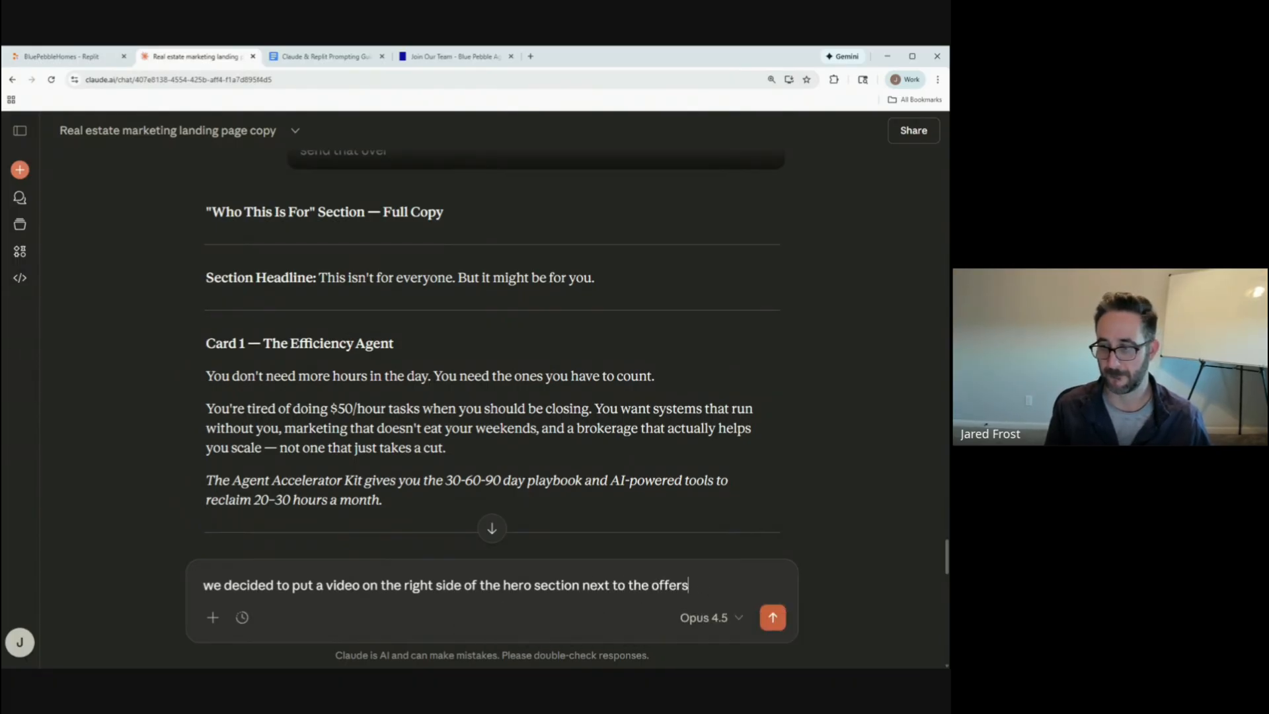
text(tack. I think th)
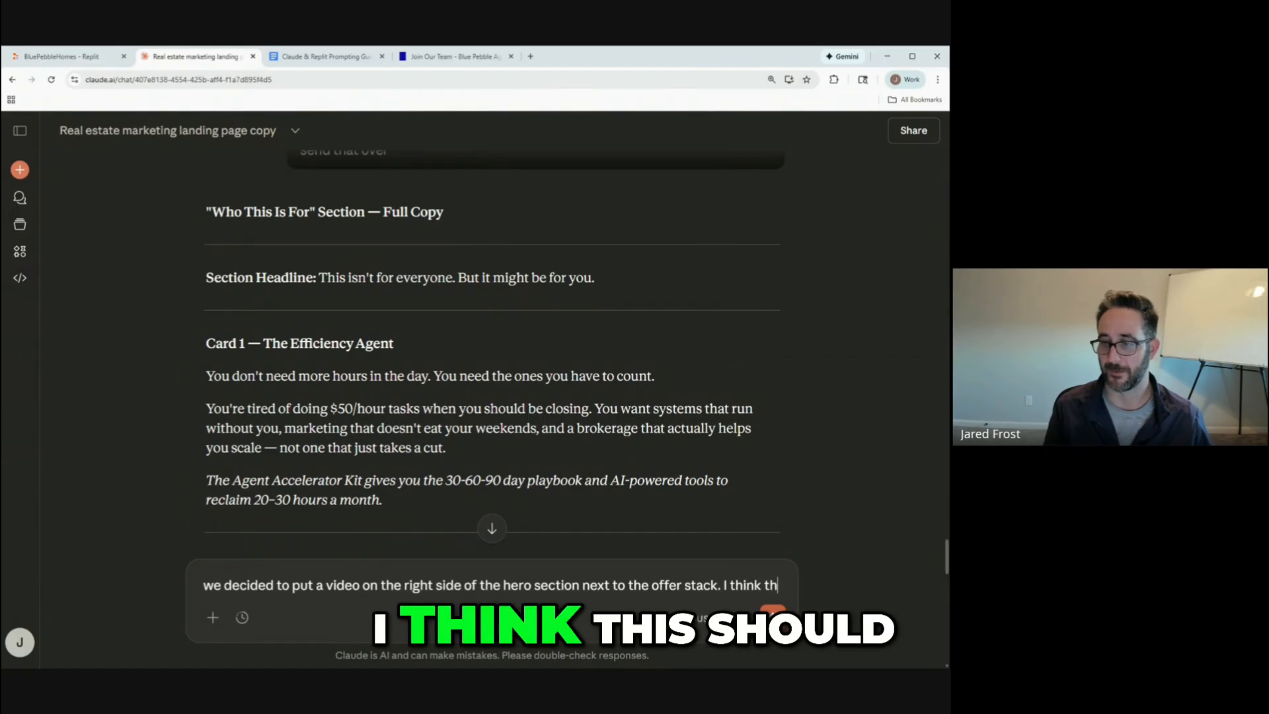
Append "I think this should be under a minute and me (the managing broker) speaking to visitors of the page encouraging them to download the kit.".
text(is should be under )
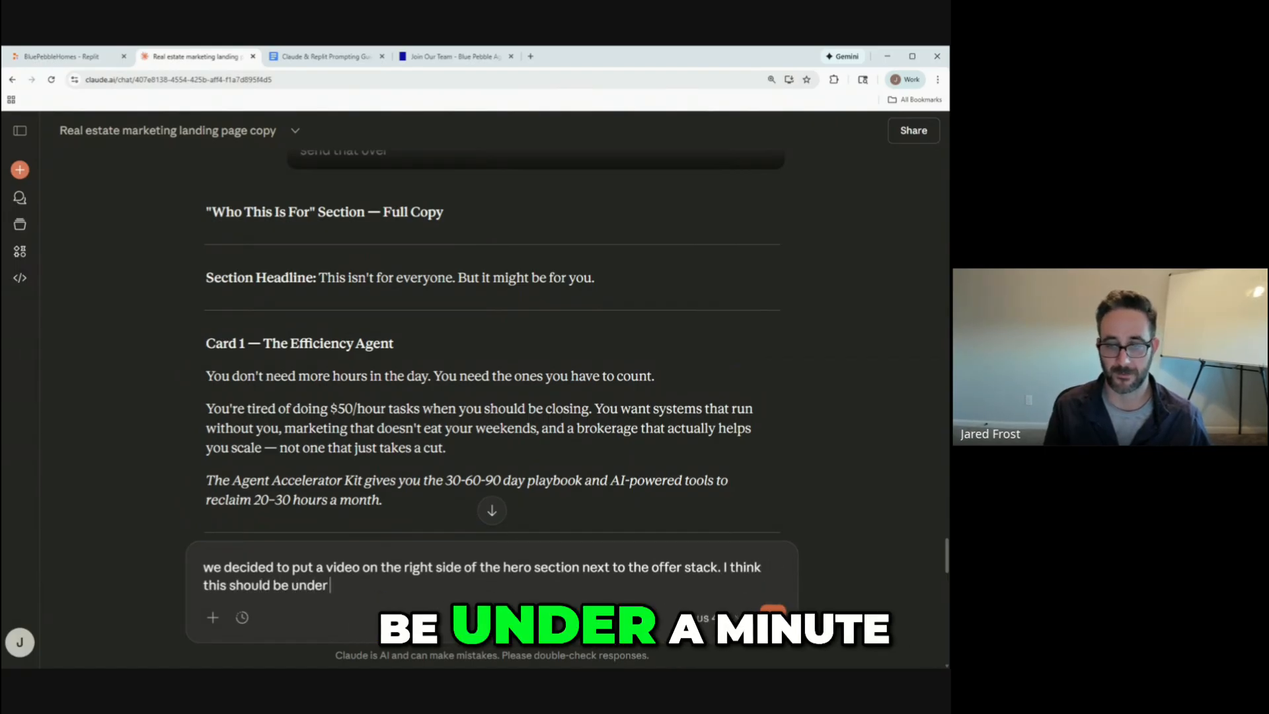
text(a minute and)
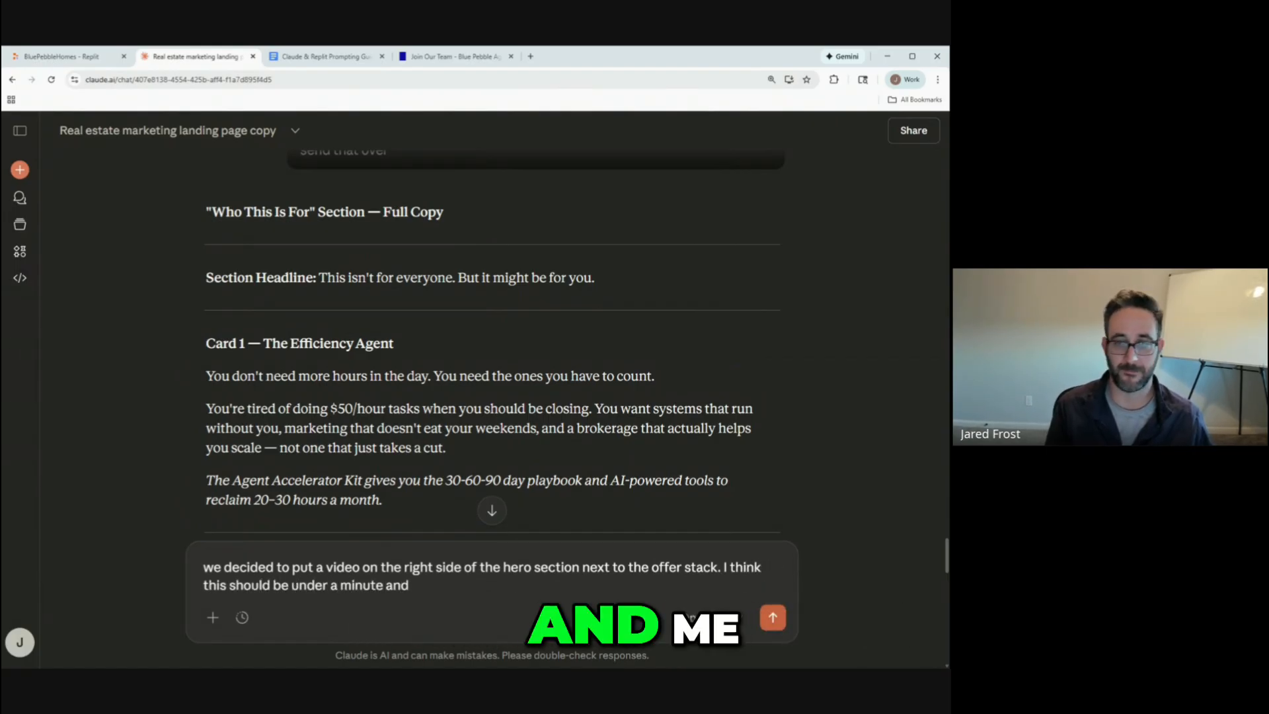
text( me (the man)
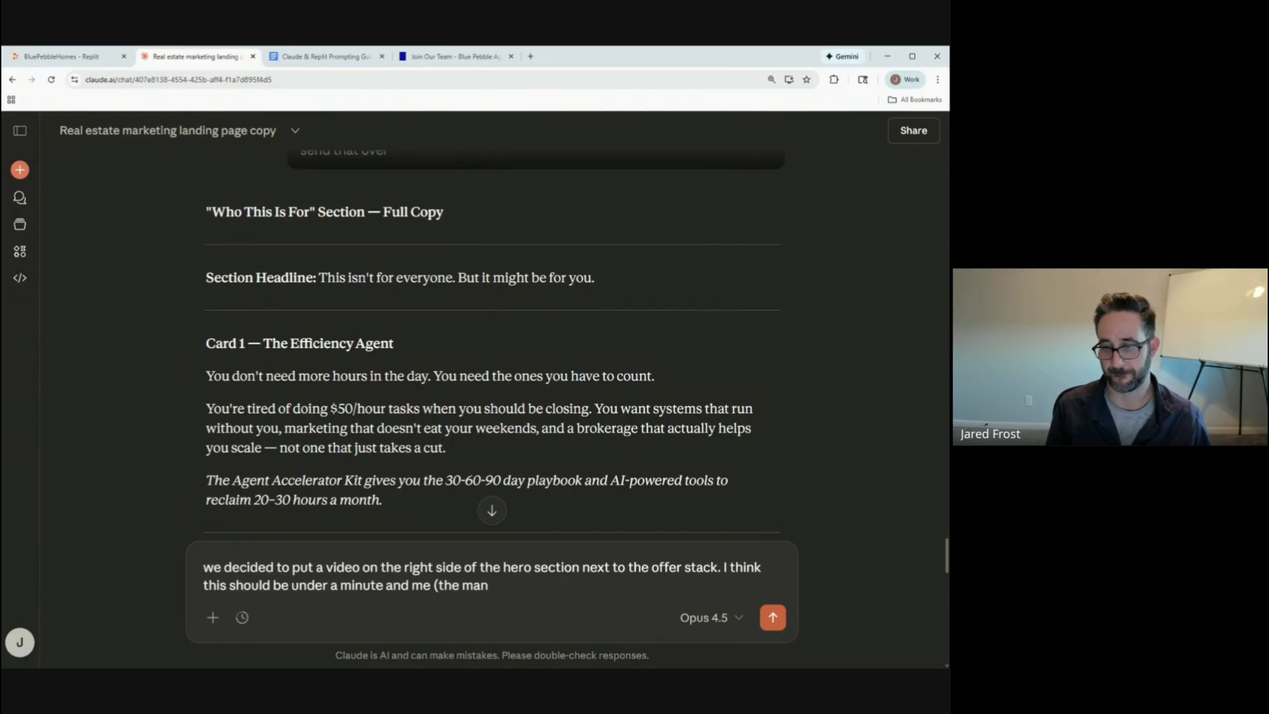
text(aging broker) speak)
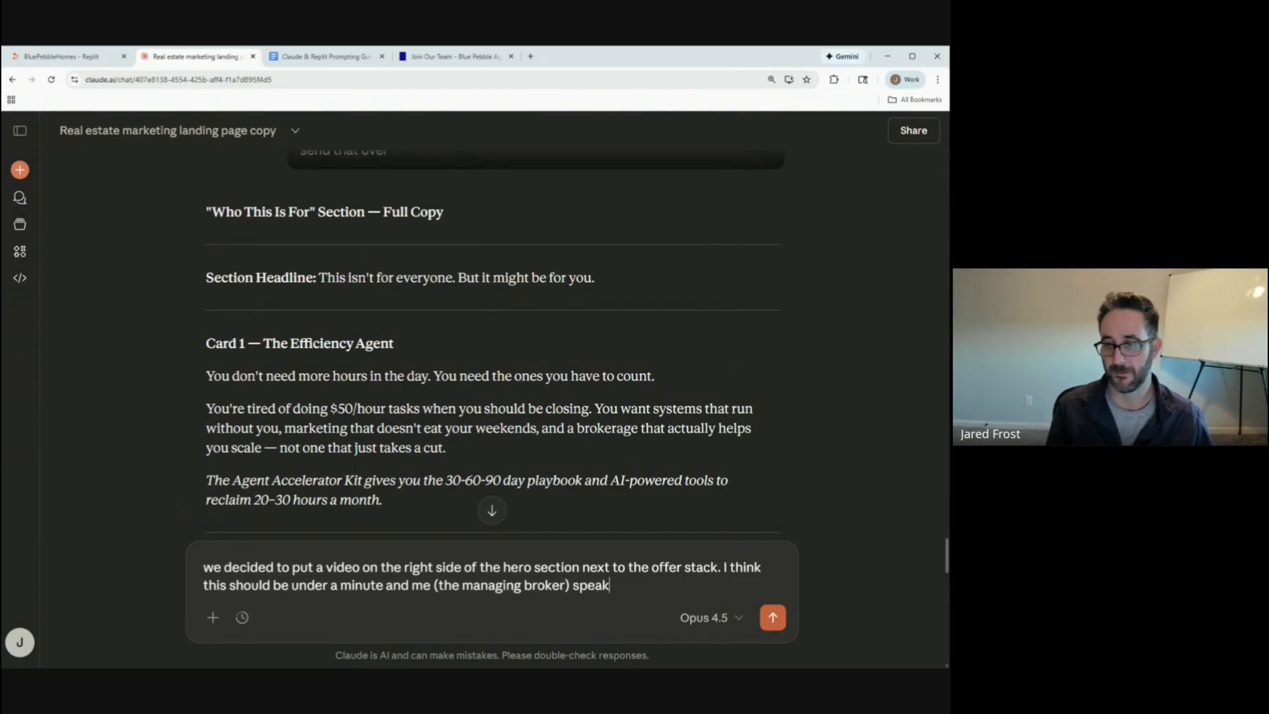
text(ing to vid)
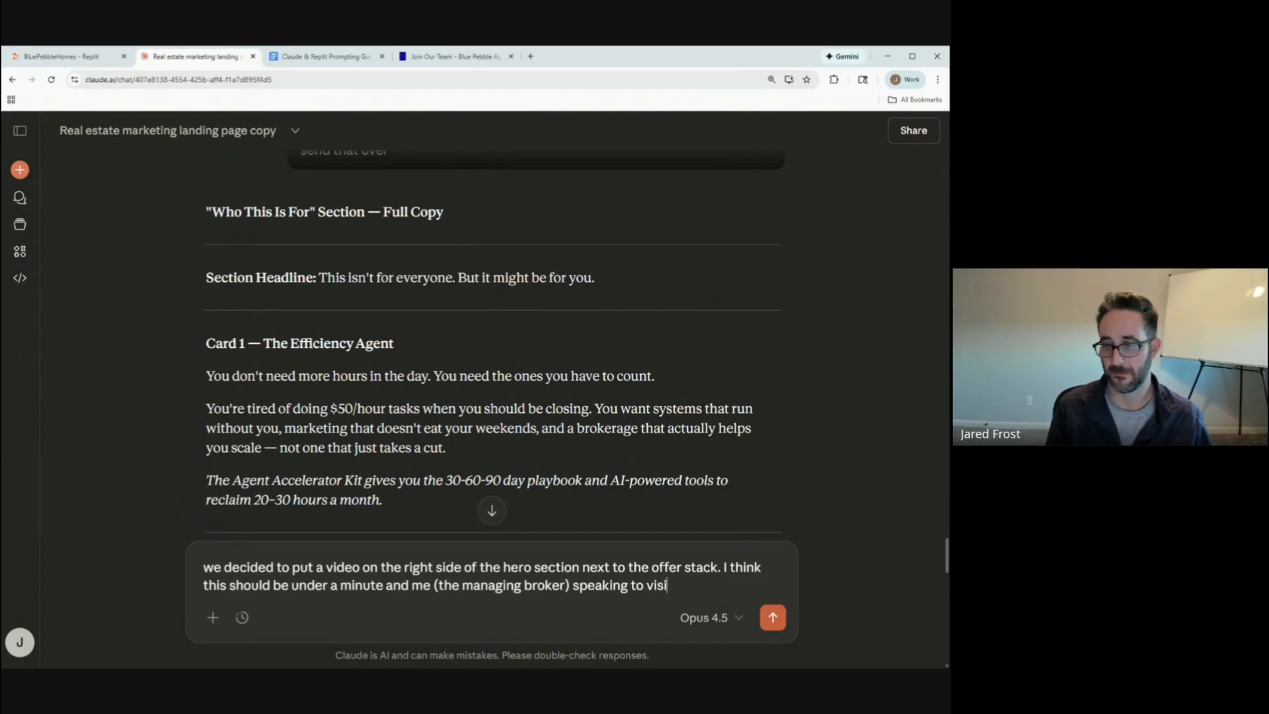
key(BackSpace)
text(tors of the page)
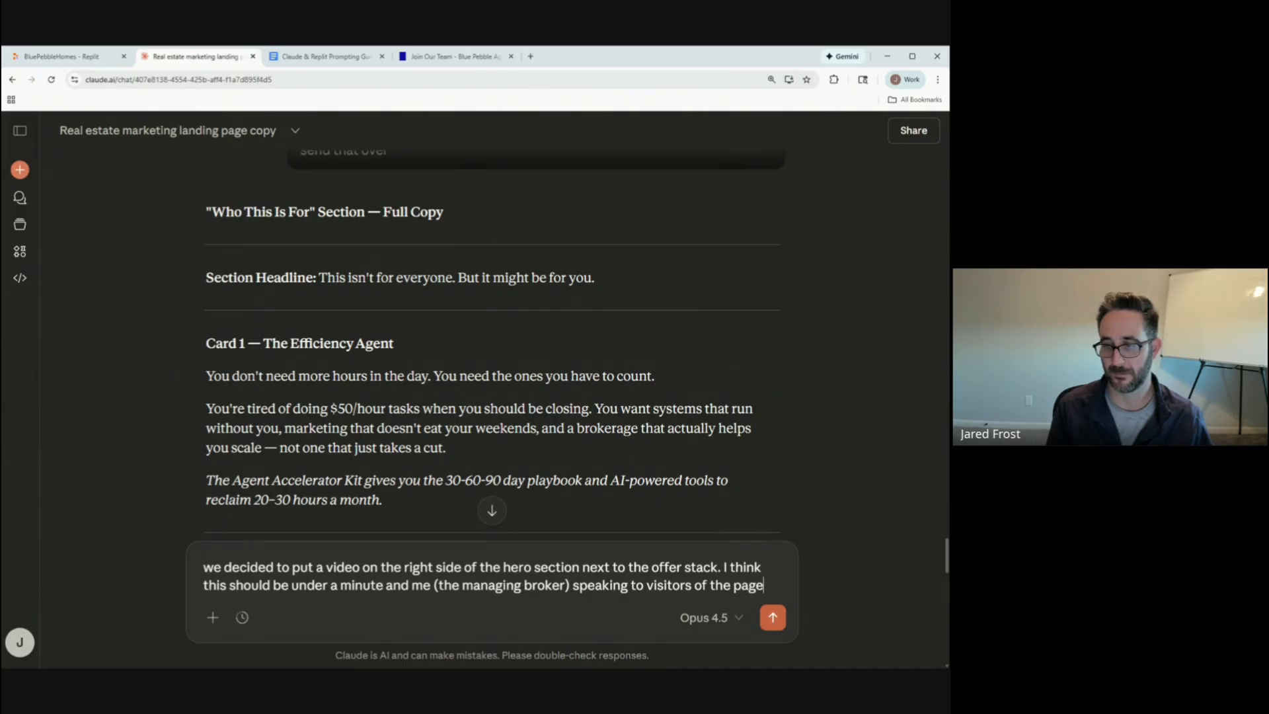
text( encouraging them to downlo)
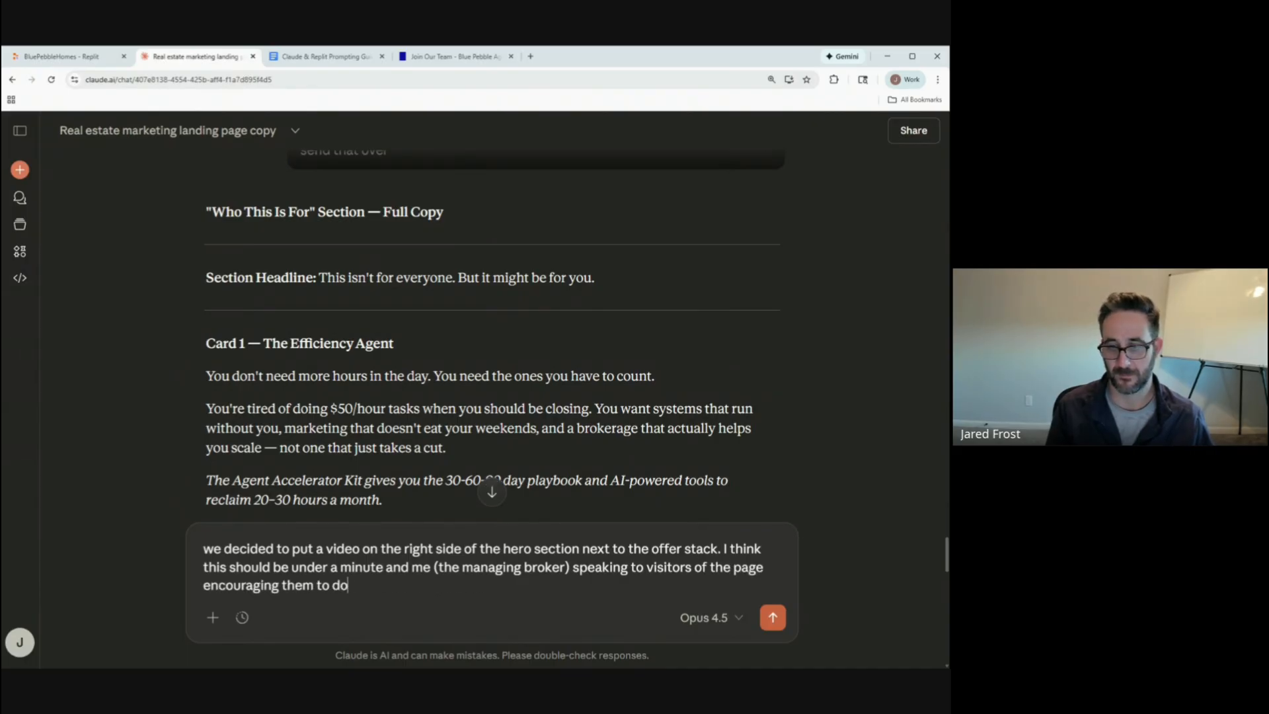
key(BackSpace)
key(BackSpace)
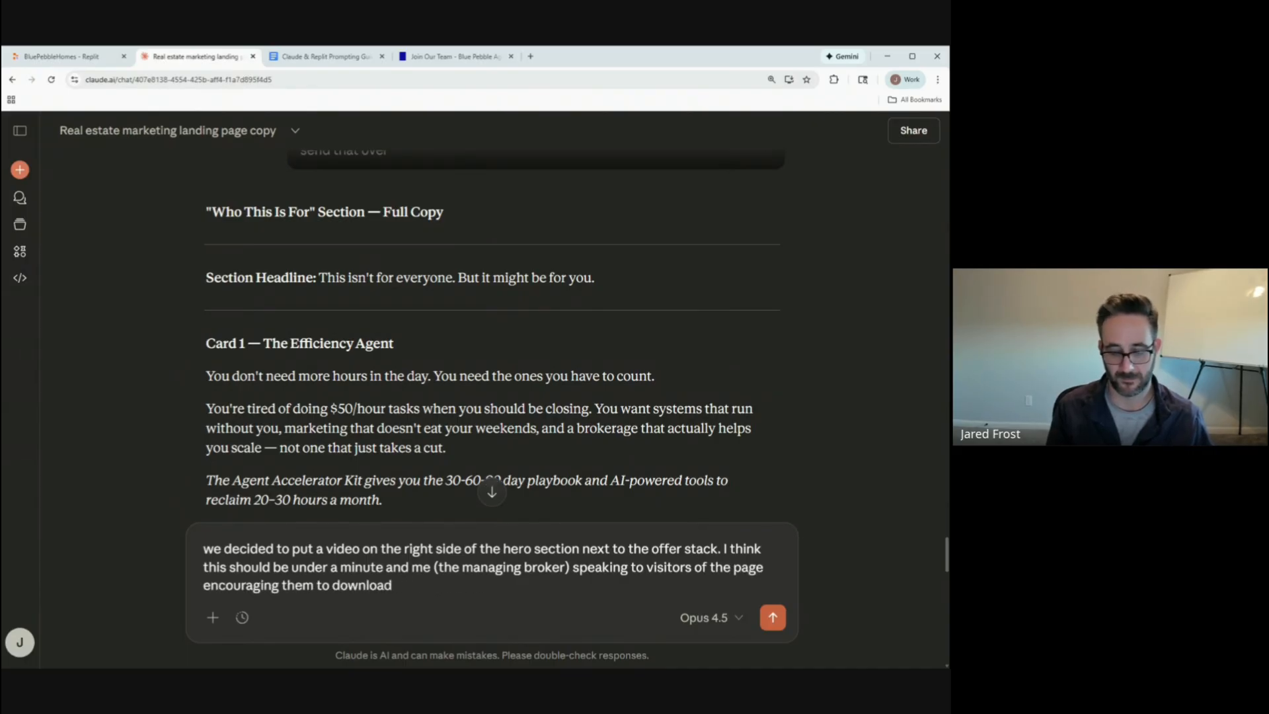
text(the kit)
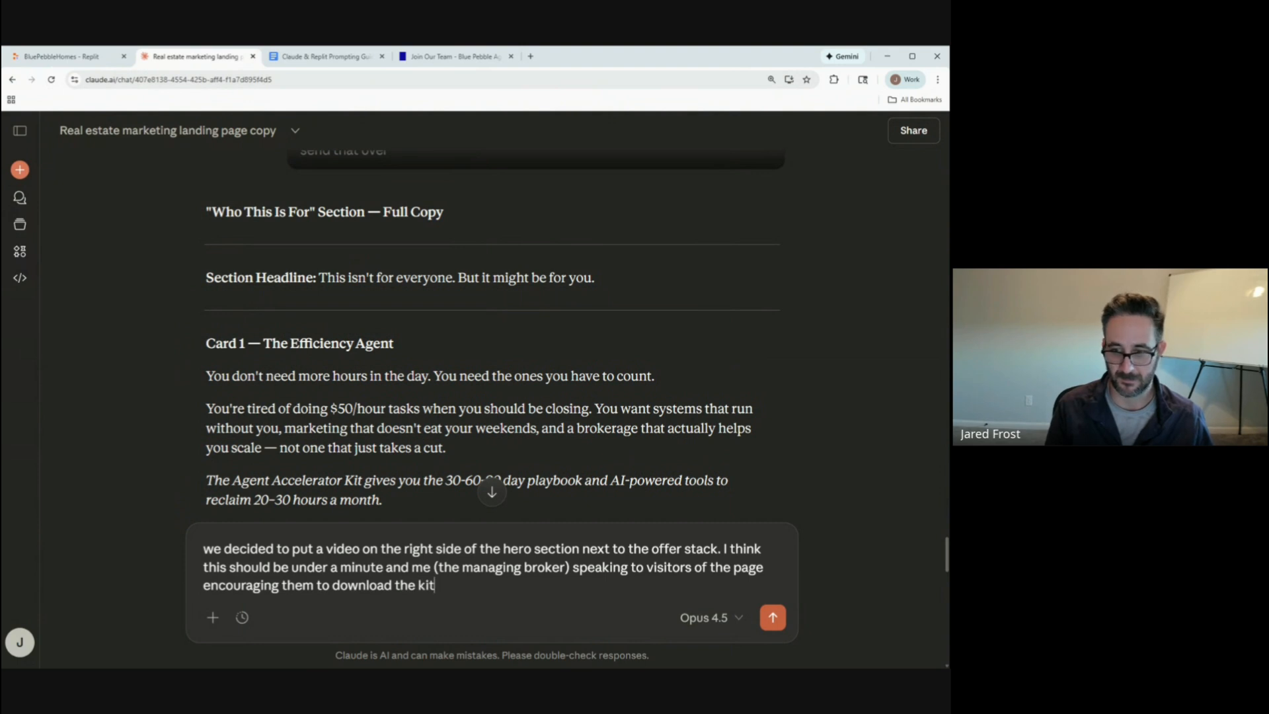
Add "Can you create a script hat speaks to the problems these archtypes are having and hte value we can provide in the accelerator kit?" and send.
text(. Can you crea)
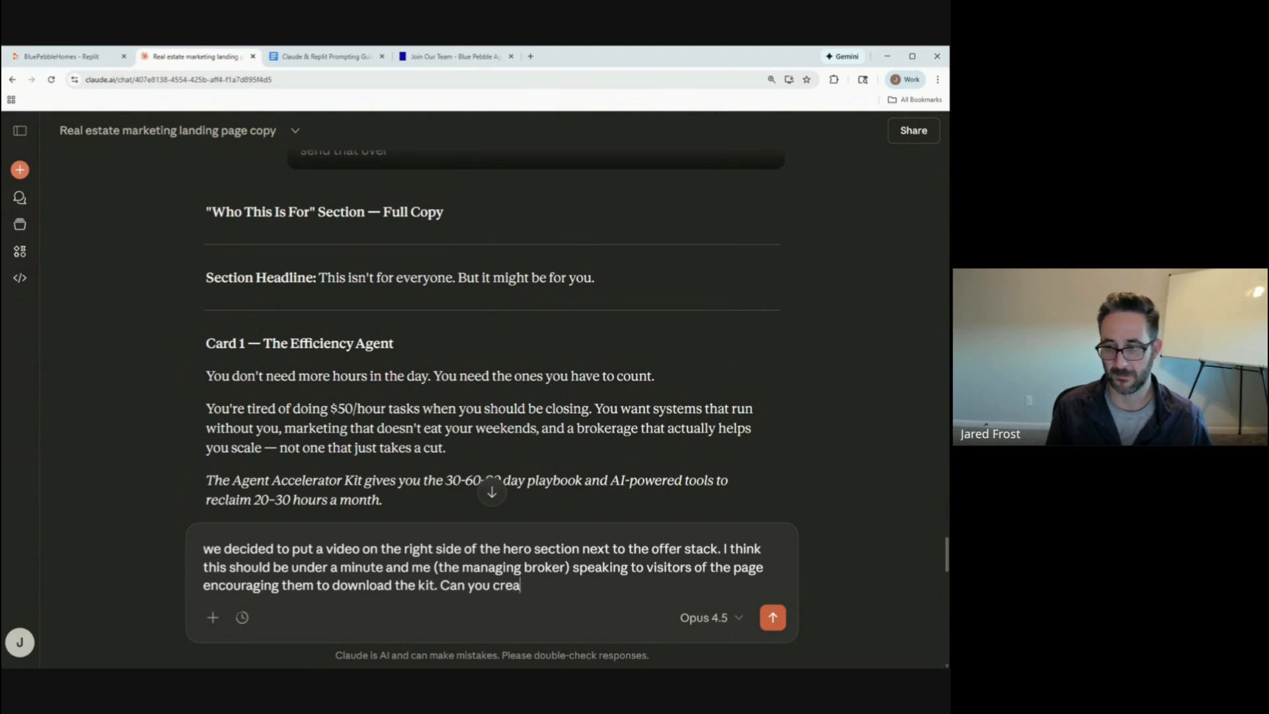
text(te a script hat)
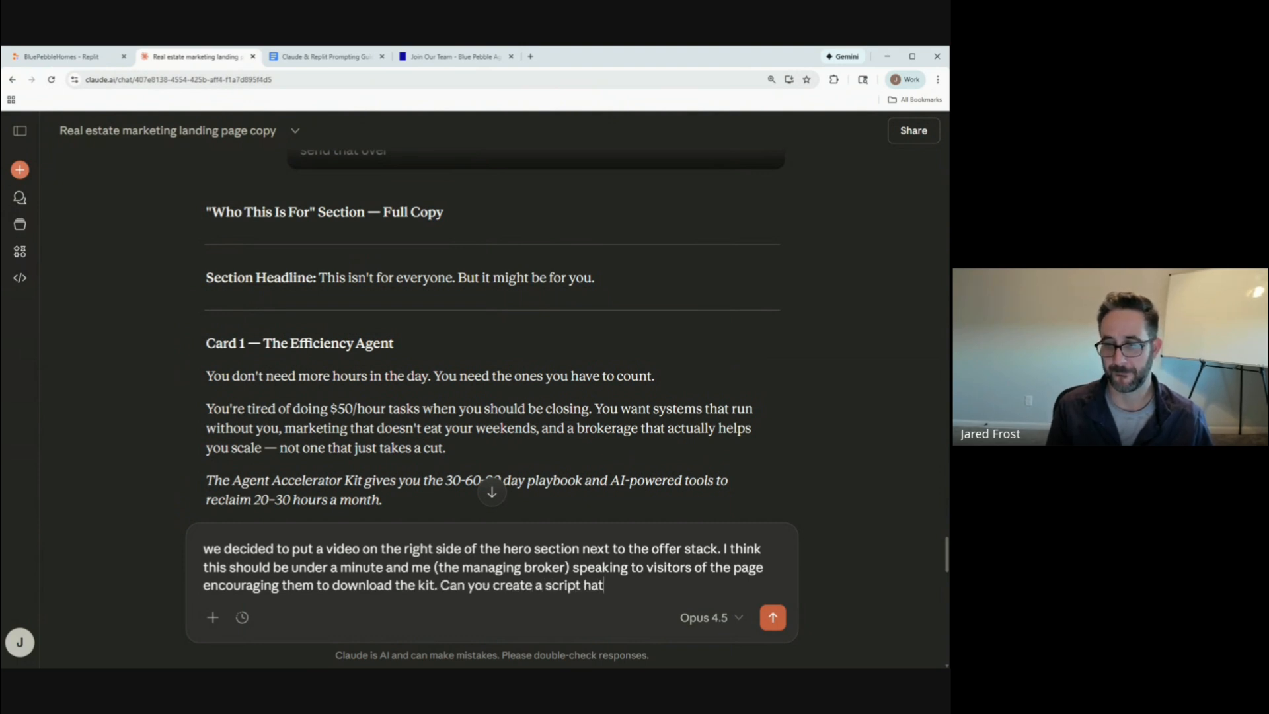
text( speaks to the problem)
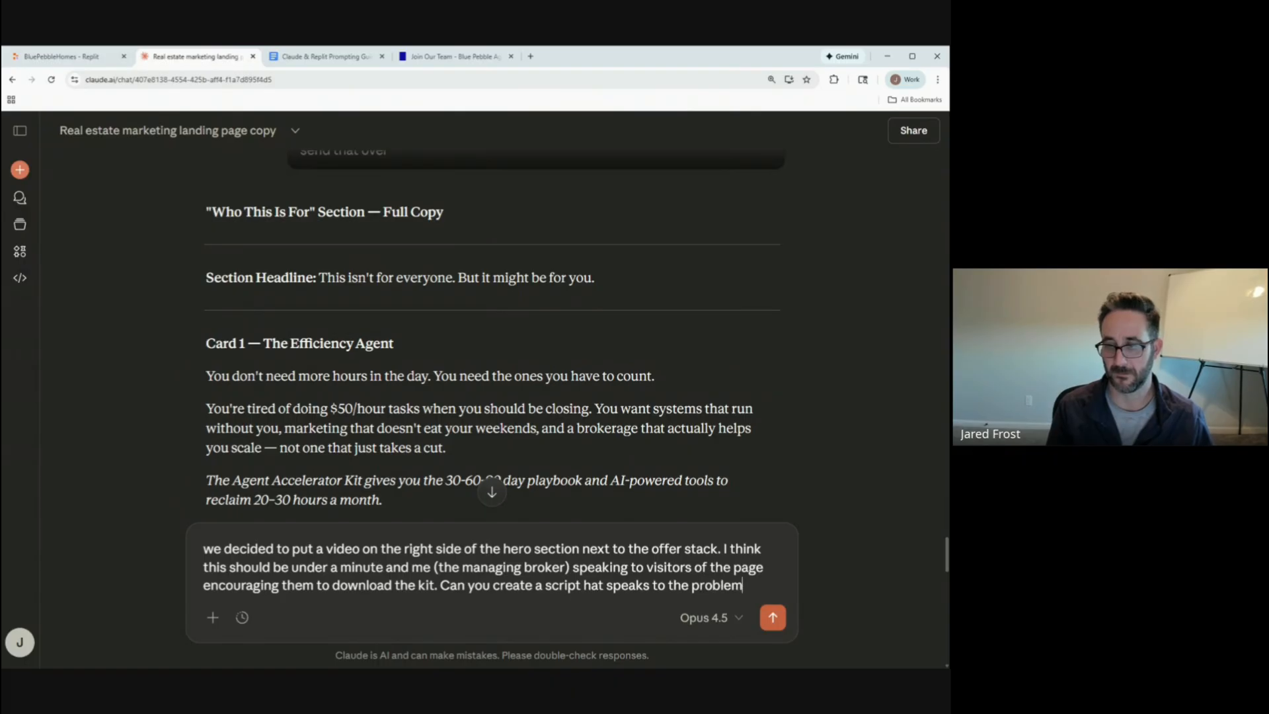
text(s these arch)
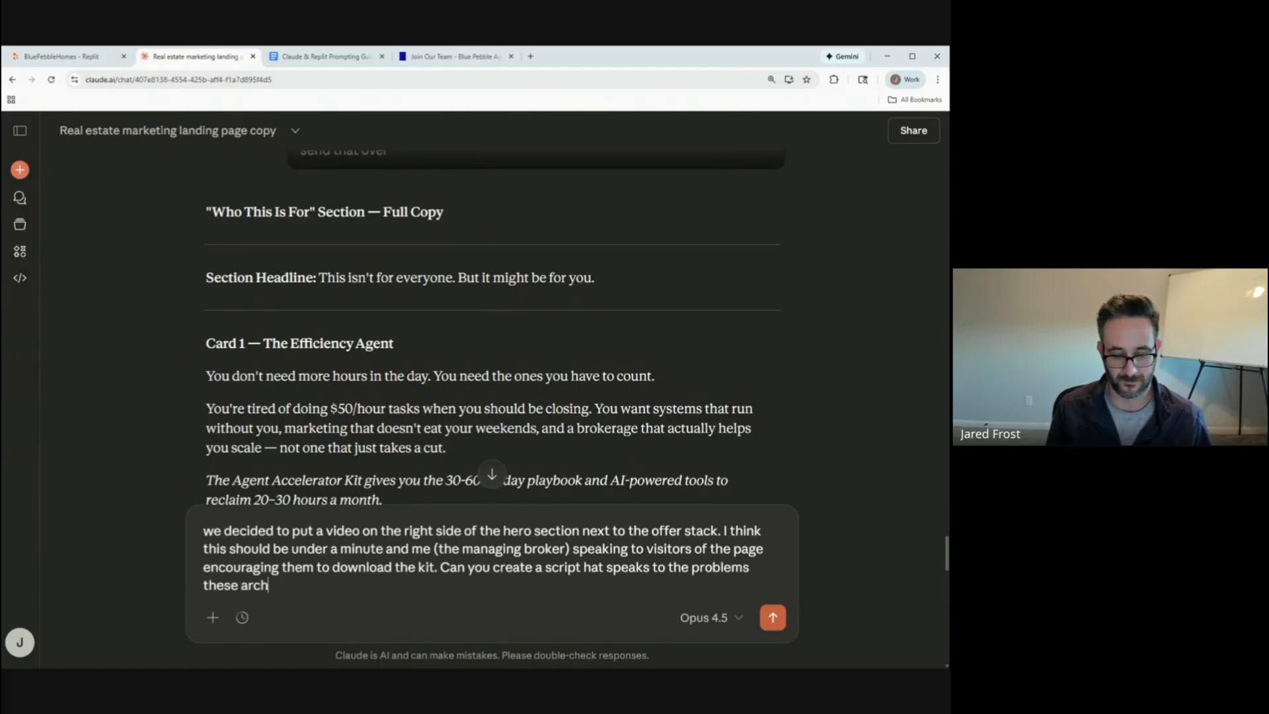
text(types are having the)
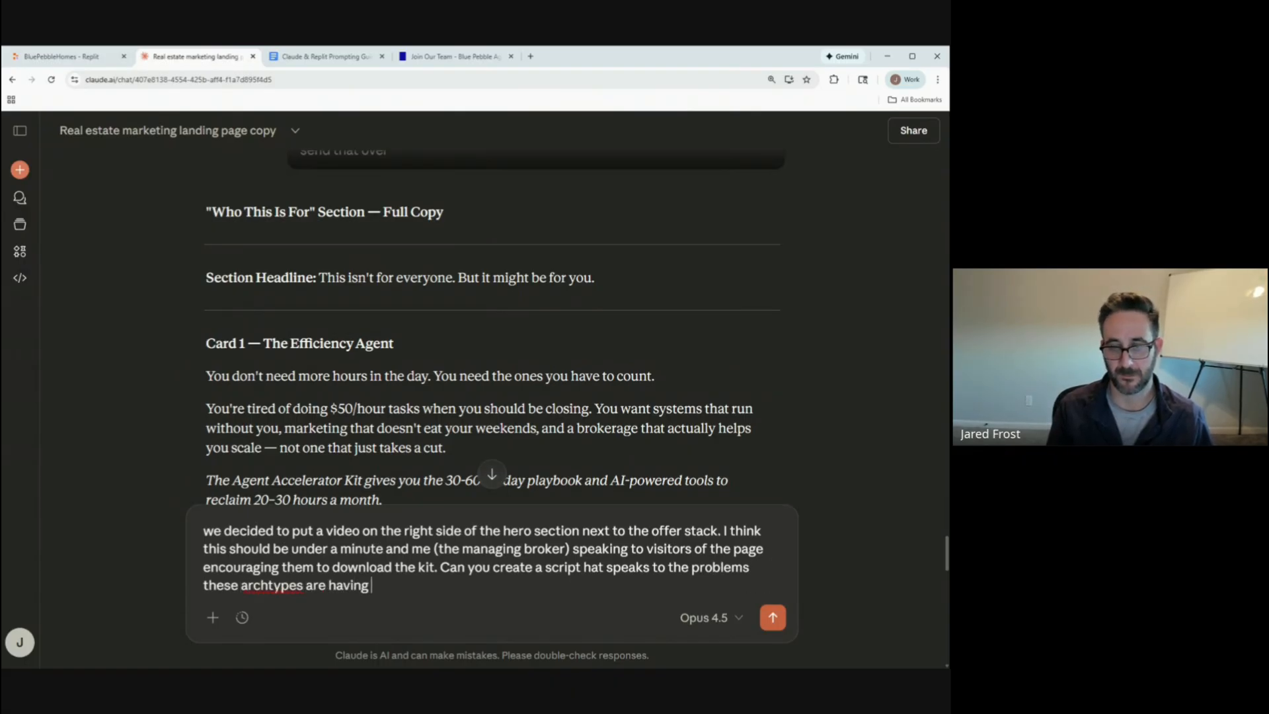
key(BackSpace)
key(BackSpace)
key(BackSpace)
key(BackSpace)
text(and hte vblua)
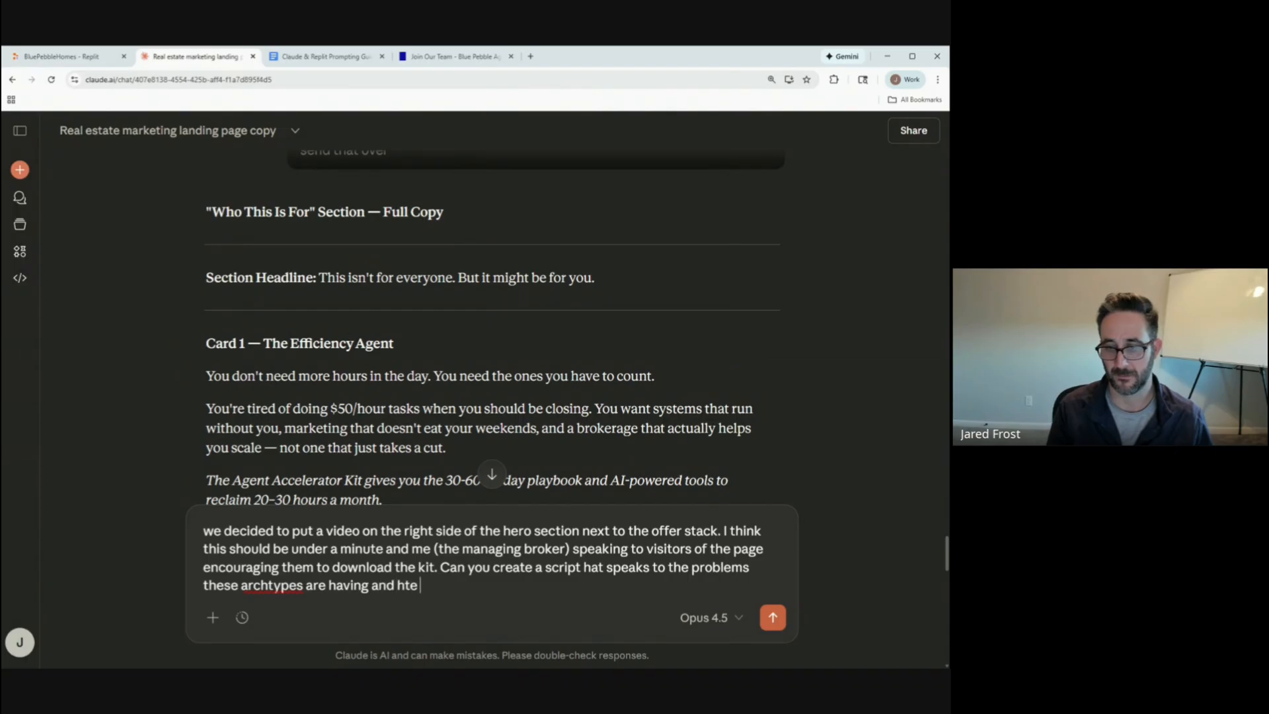
key(BackSpace)
key(BackSpace)
text(lue we can provide in t)
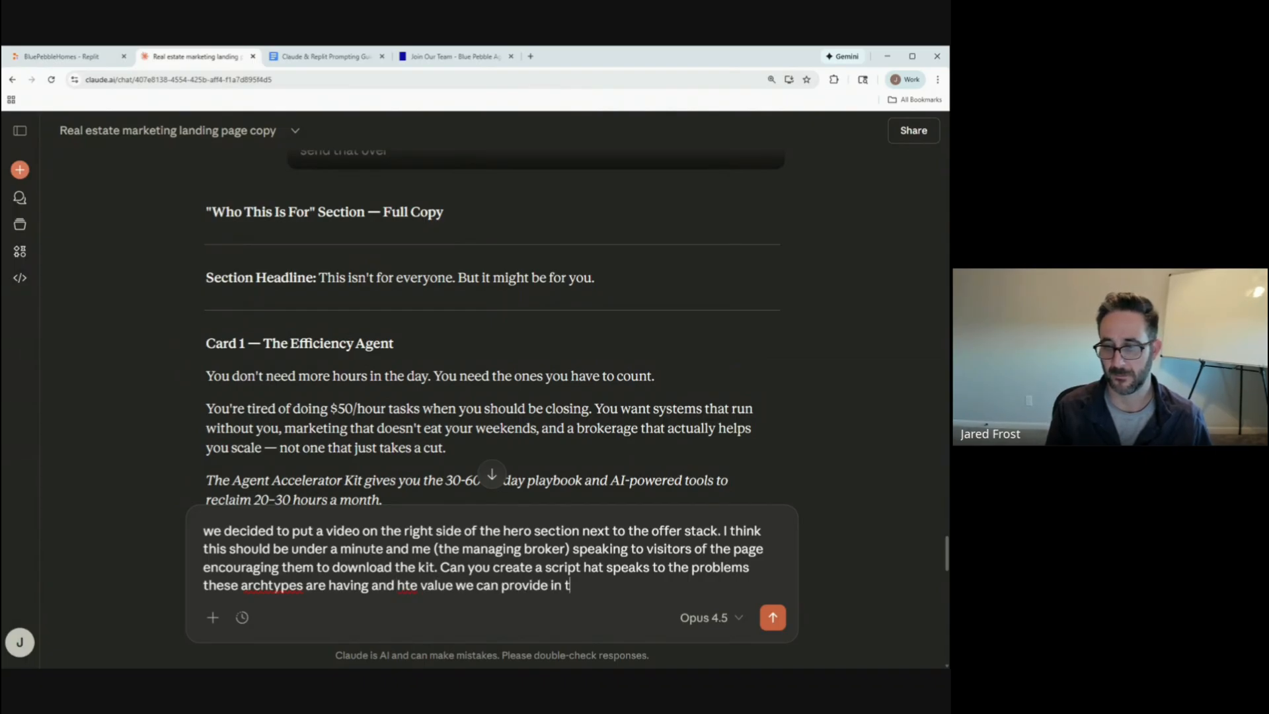
text(he accelerator kit?)
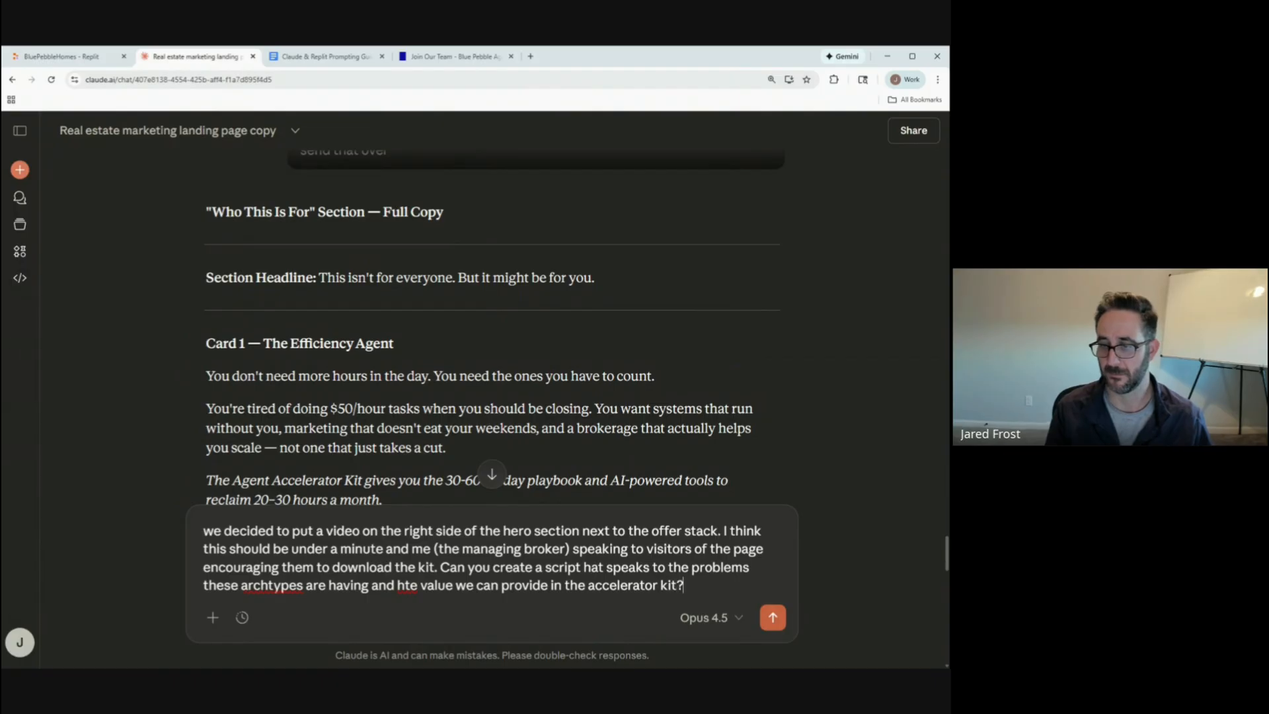
key(Return)
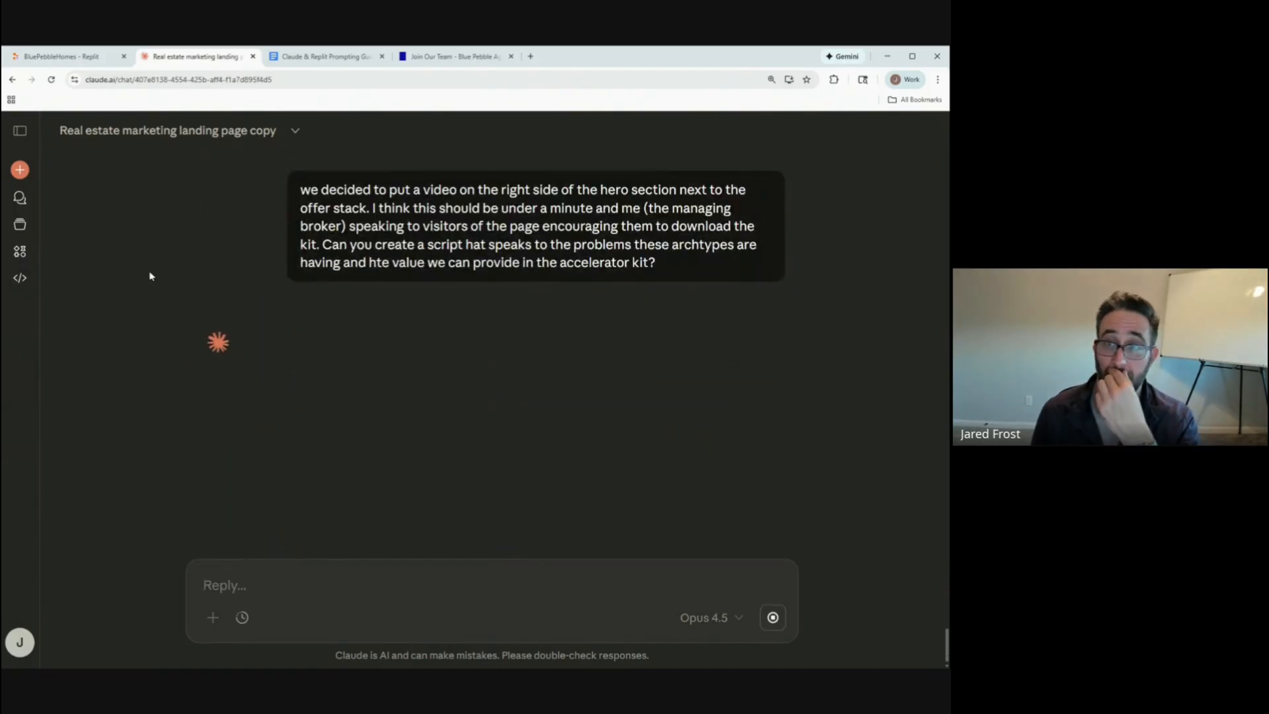
Switch to Replit and check the new archetype section below the hero in the landing page preview.
click(63, 56)
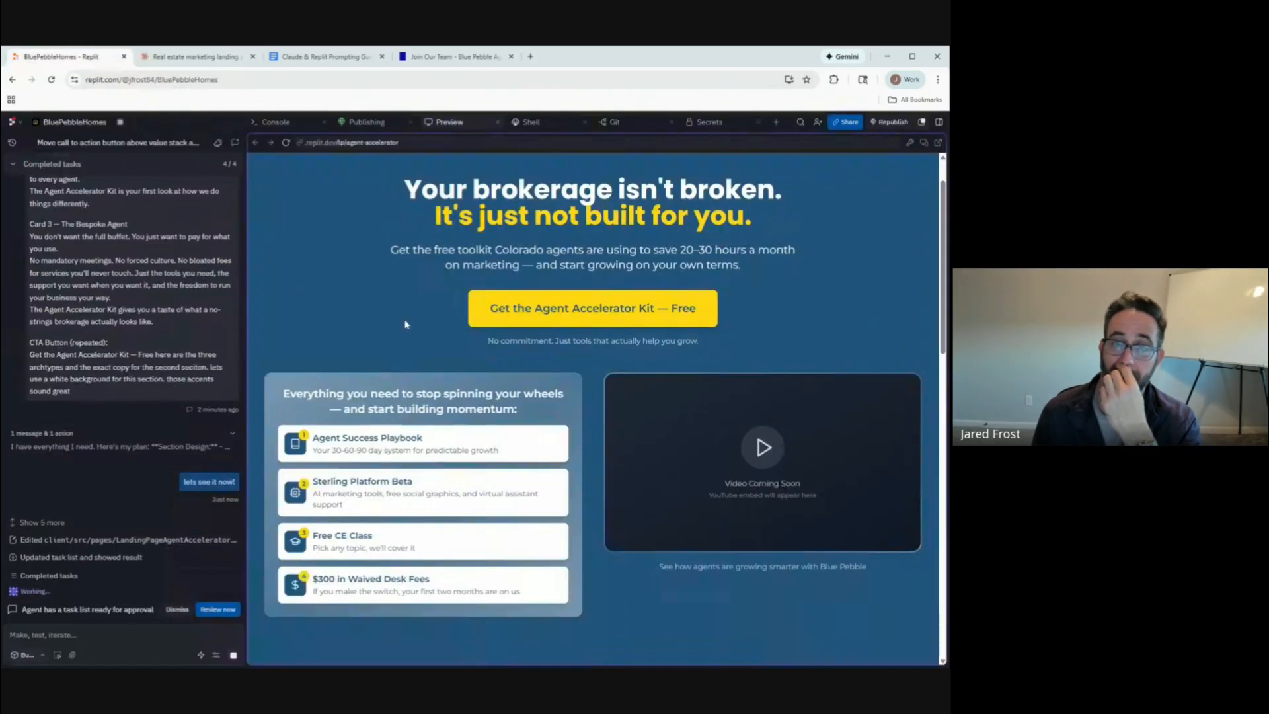
scroll(653, 399, down, 8)
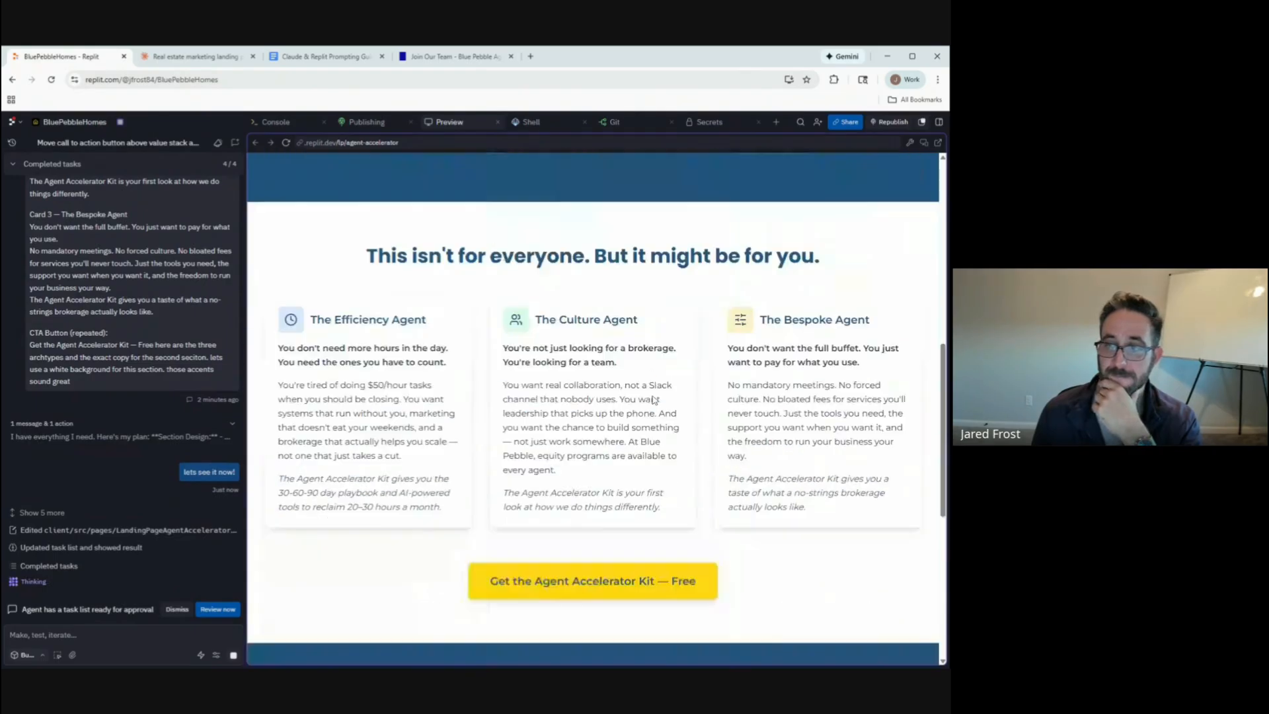
scroll(655, 401, down, 1)
scroll(544, 366, up, 1)
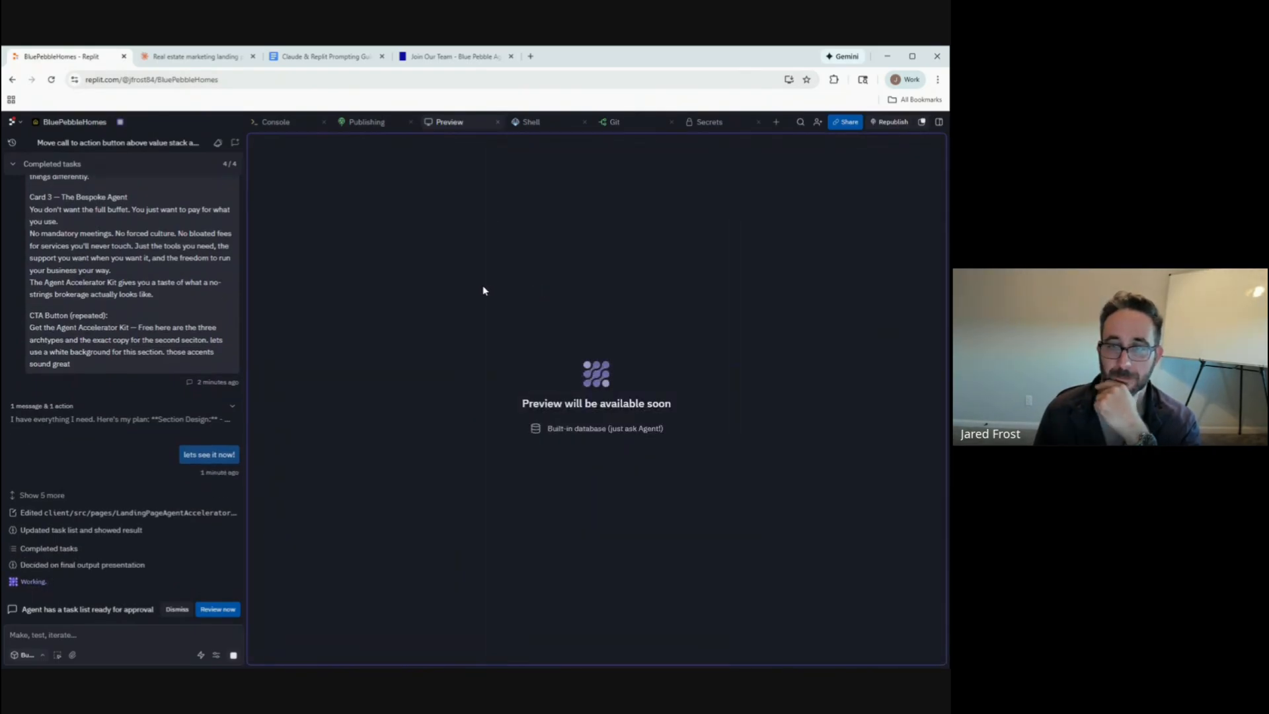
Return to the Claude conversation and read the hero video script through to the production notes and closing question.
click(226, 57)
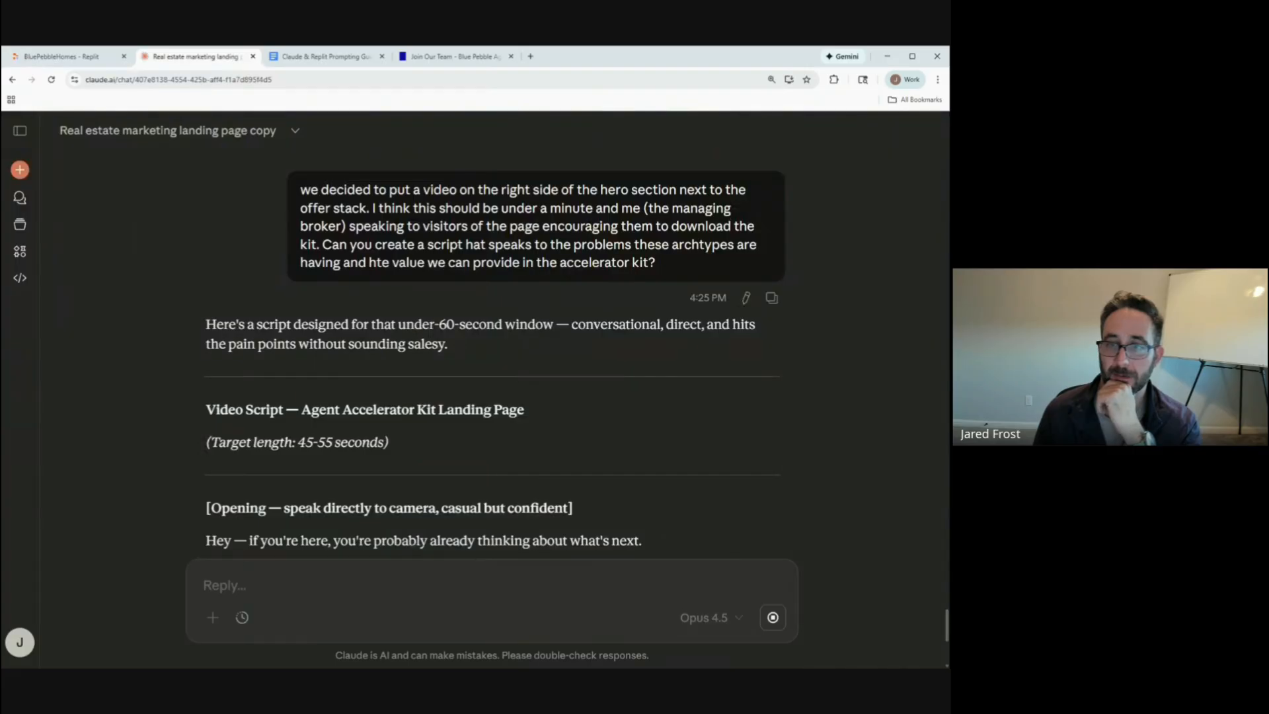
scroll(431, 264, down, 4)
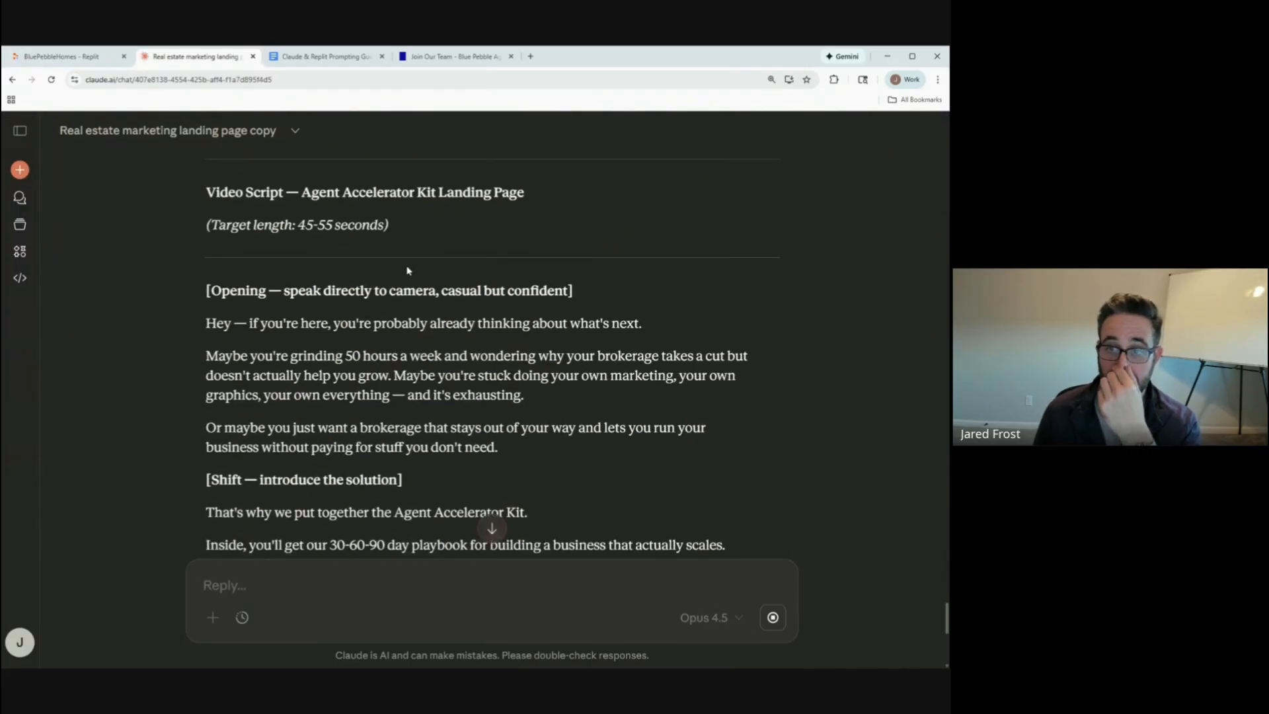
scroll(491, 360, down, 2)
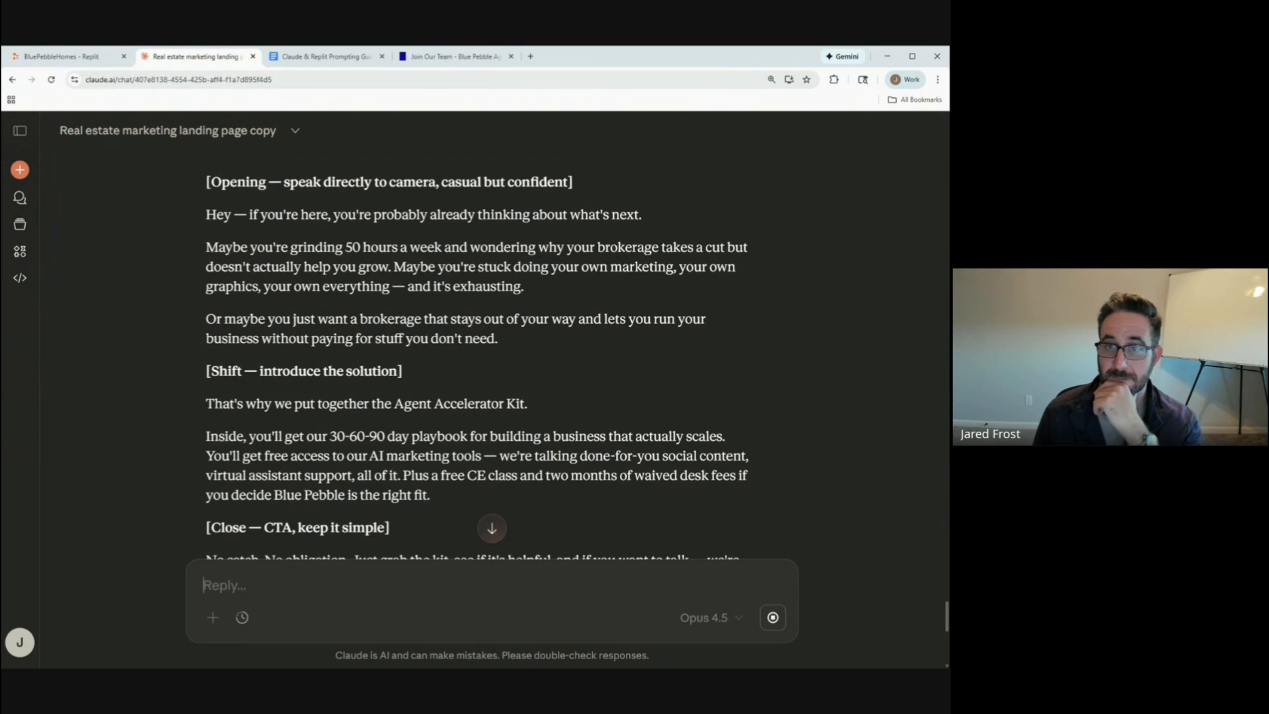
scroll(491, 360, down, 2)
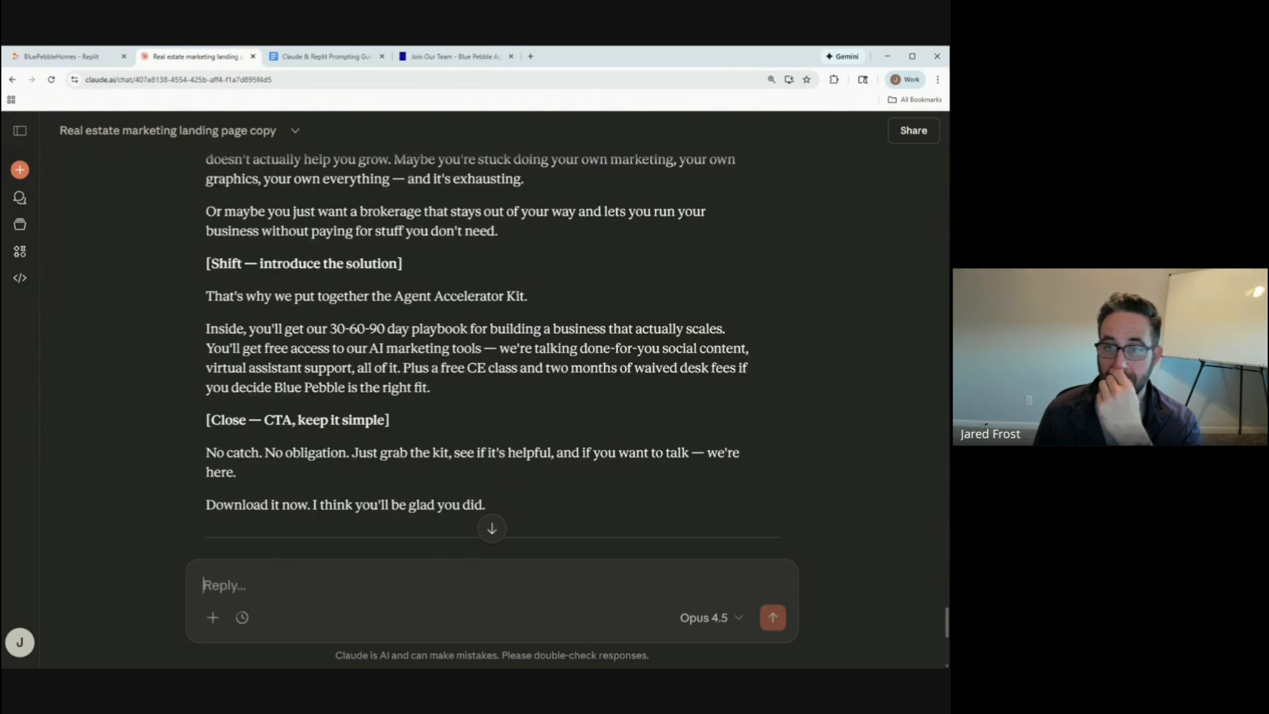
scroll(559, 322, down, 2)
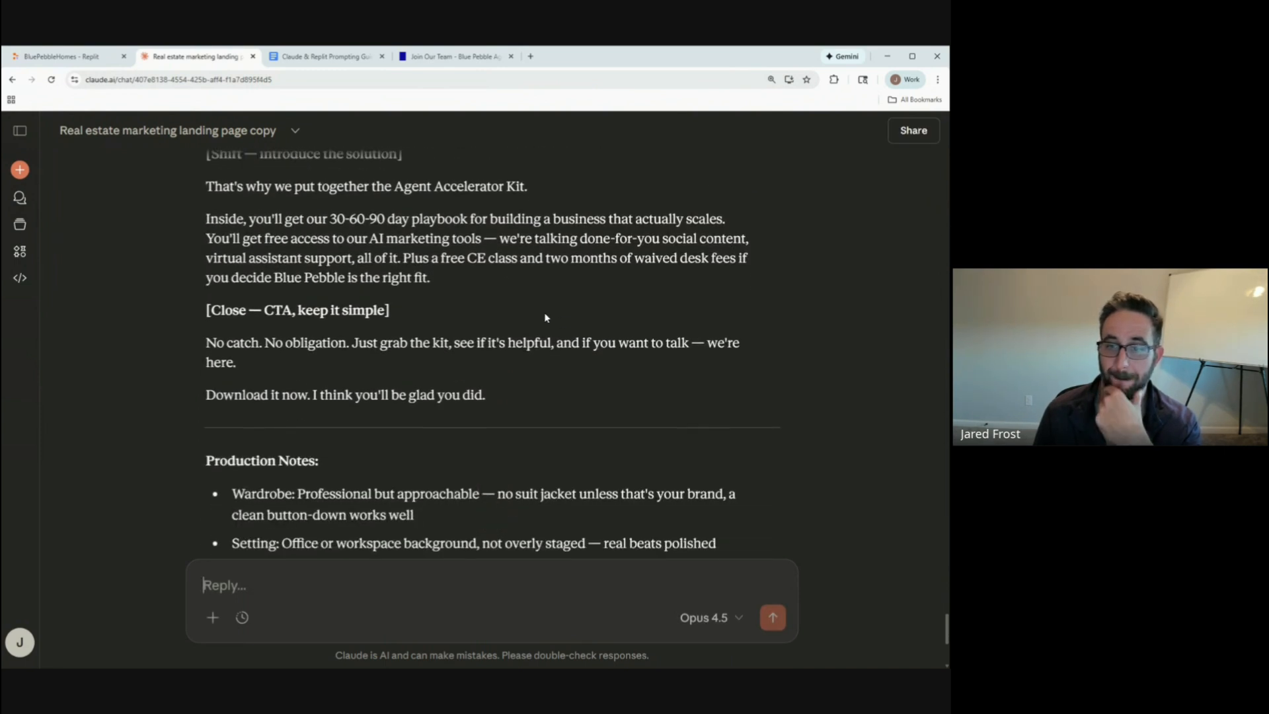
scroll(544, 317, down, 2)
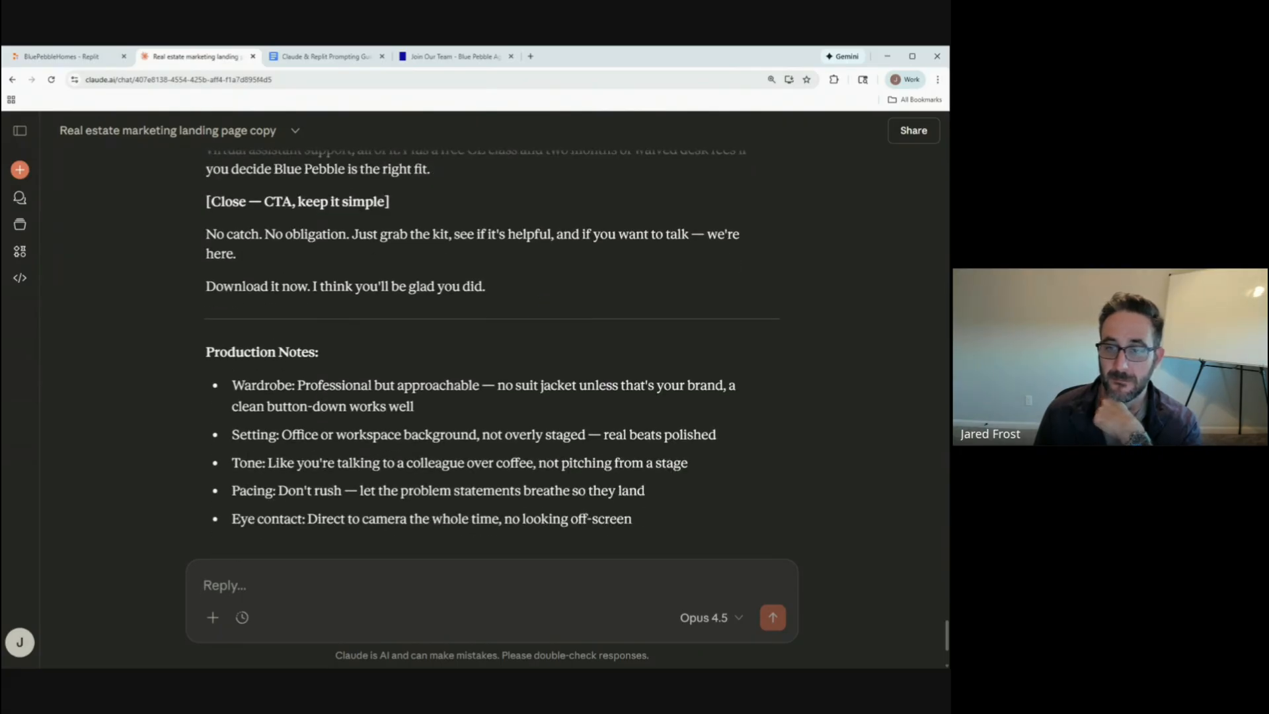
scroll(492, 351, down, 2)
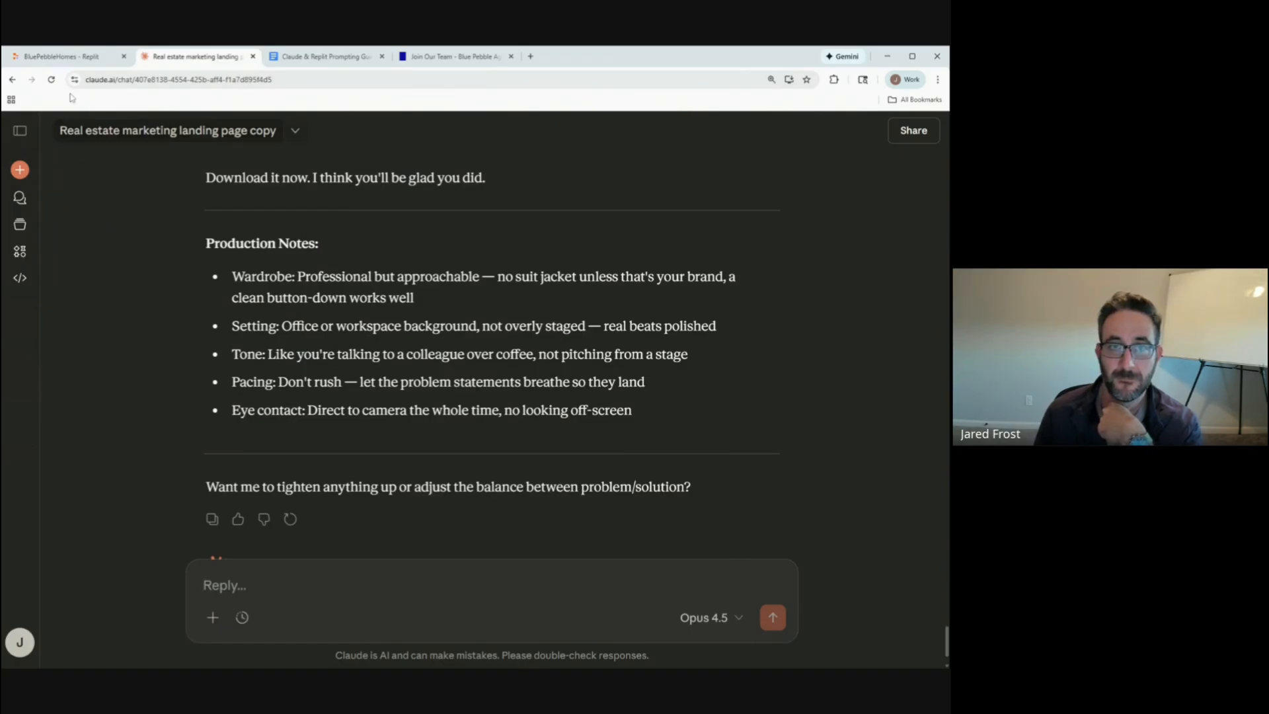
Switch back to Replit and review the landing page preview, comparing the hero with the three archetype cards and their call-to-action.
click(62, 56)
scroll(424, 320, down, 6)
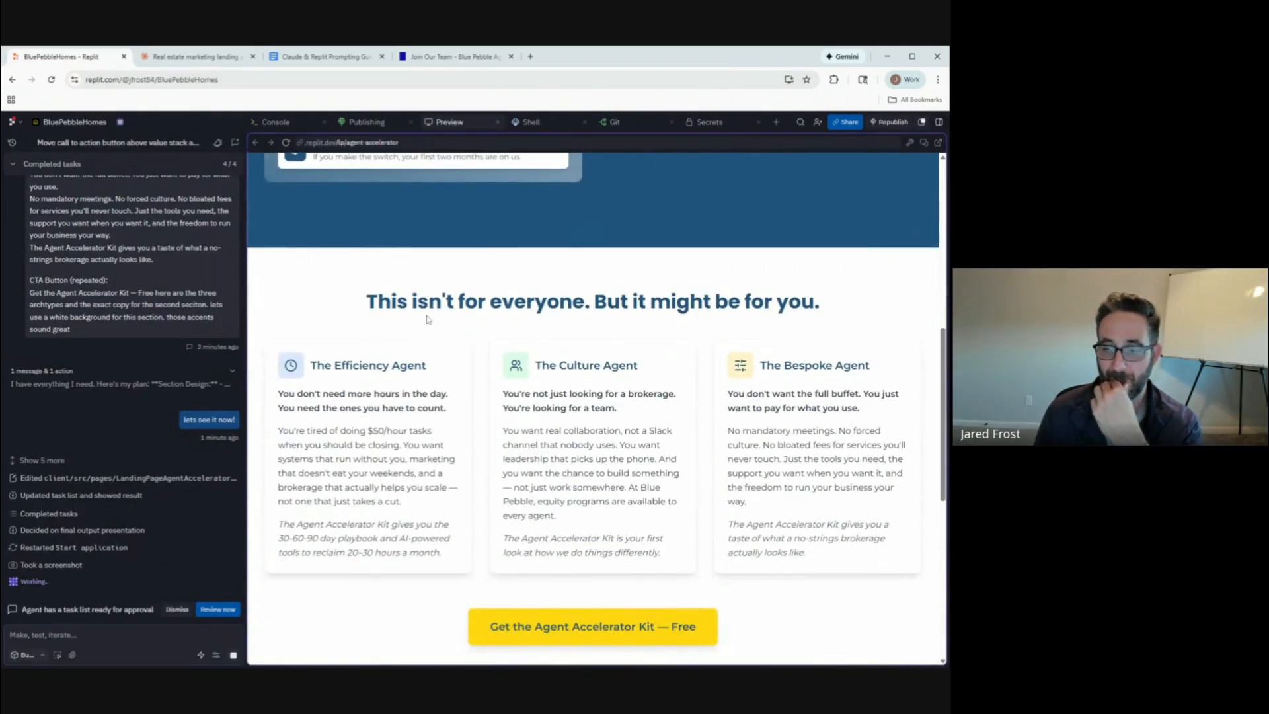
scroll(427, 320, down, 2)
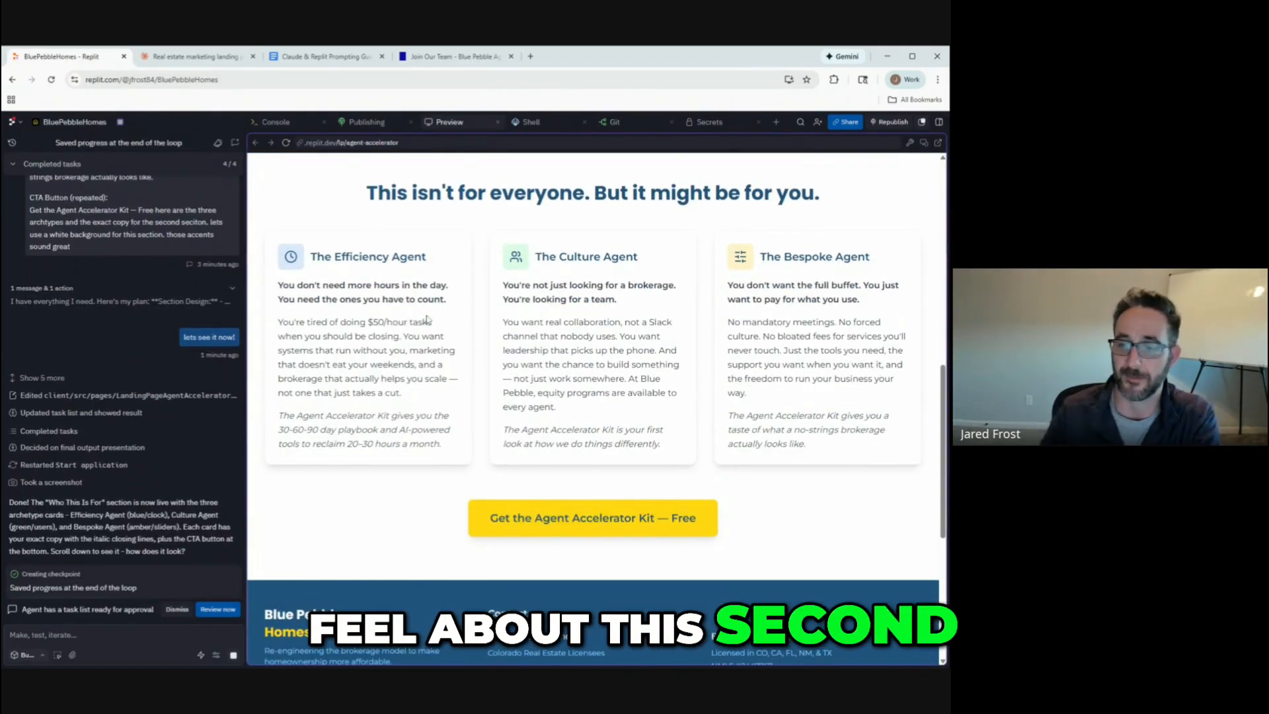
scroll(600, 330, up, 8)
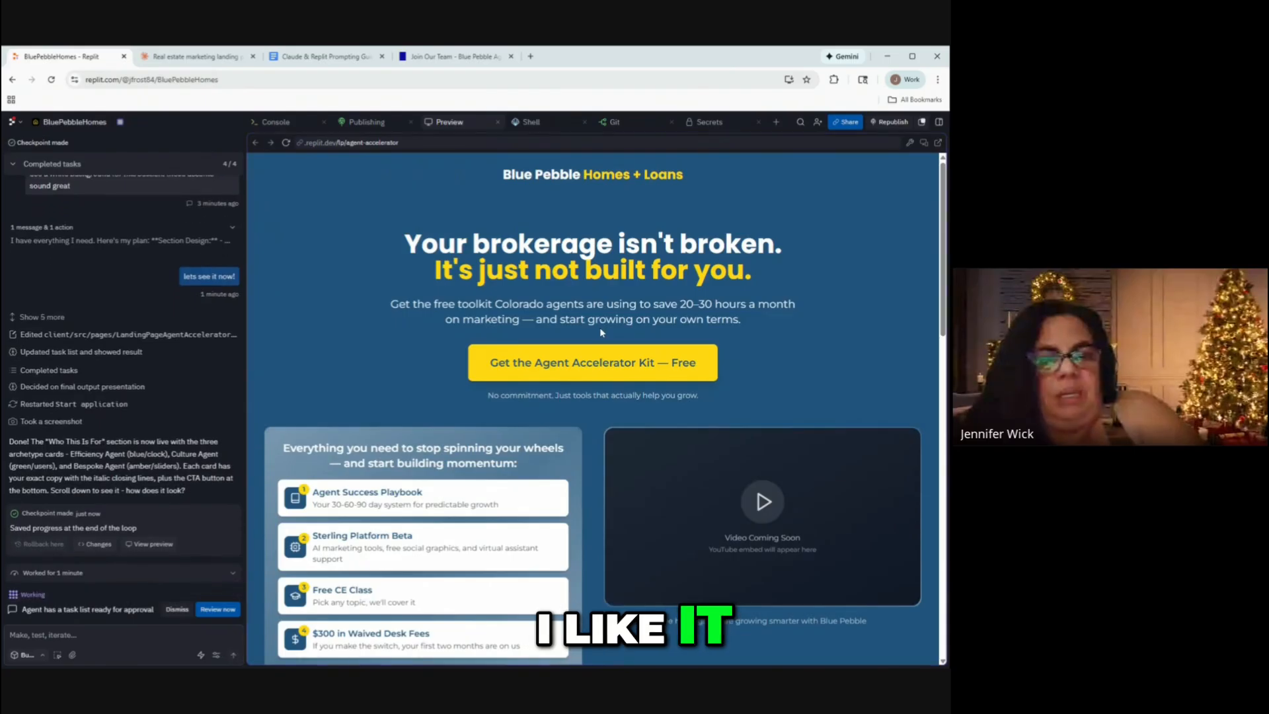
scroll(593, 397, down, 8)
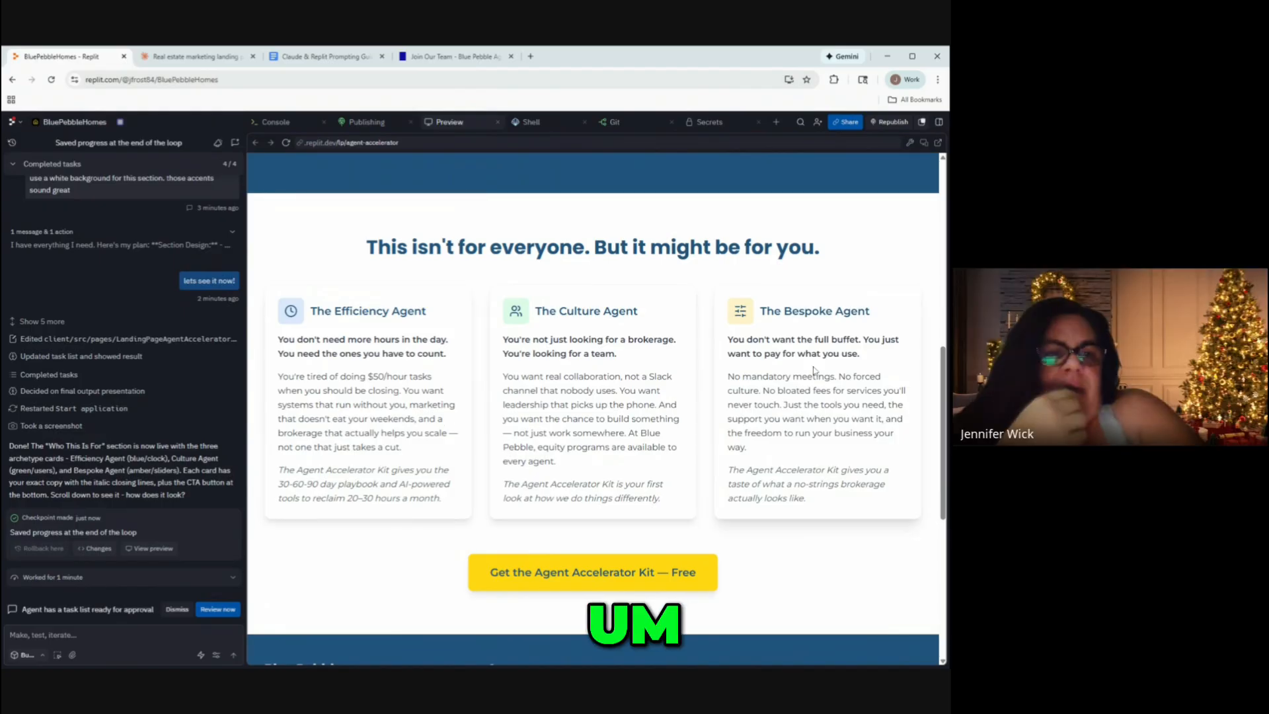
Select the Efficiency Agent card in the preview and start the agent message "these cards feel like they have JUST a bit too much text and".
click(57, 654)
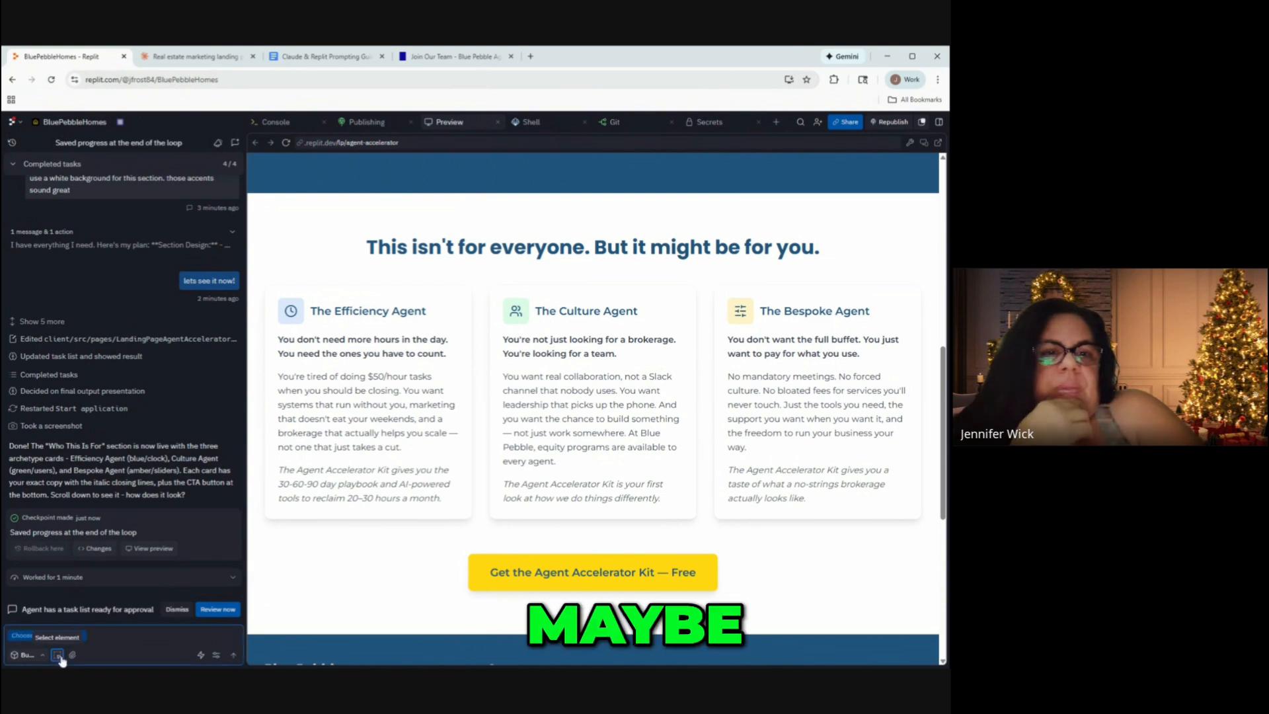
click(321, 516)
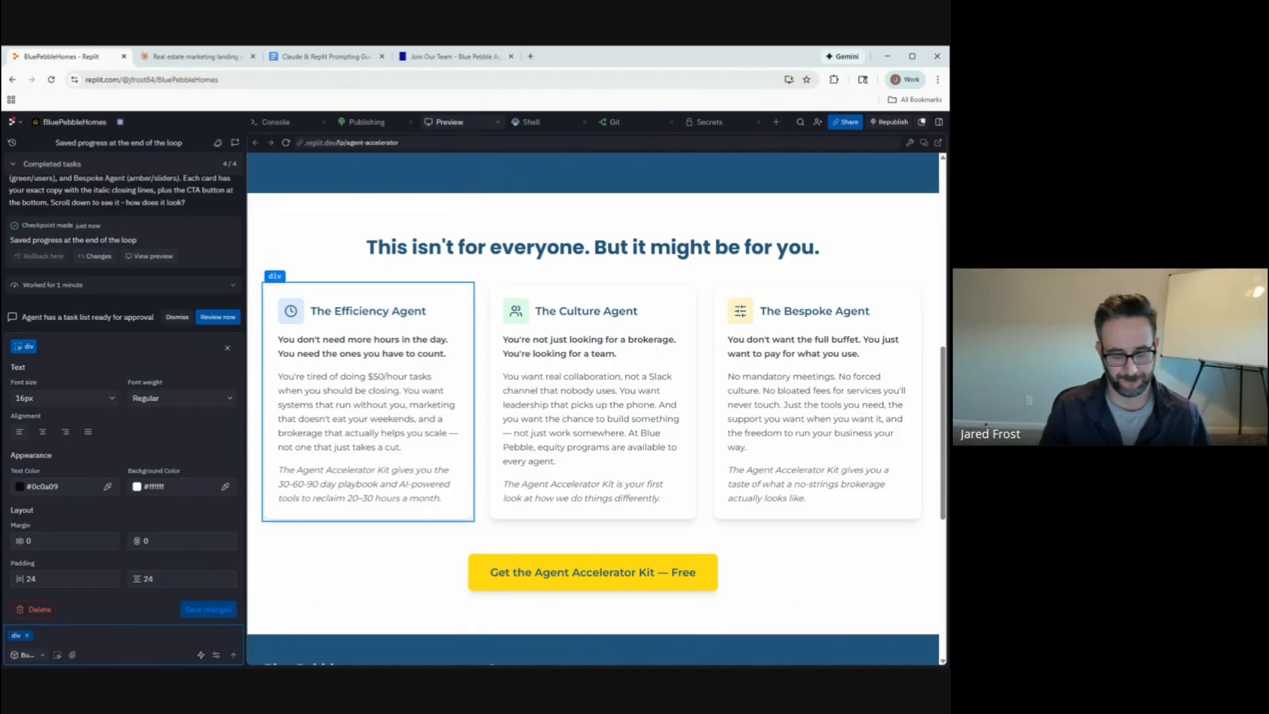
text(these cards fe)
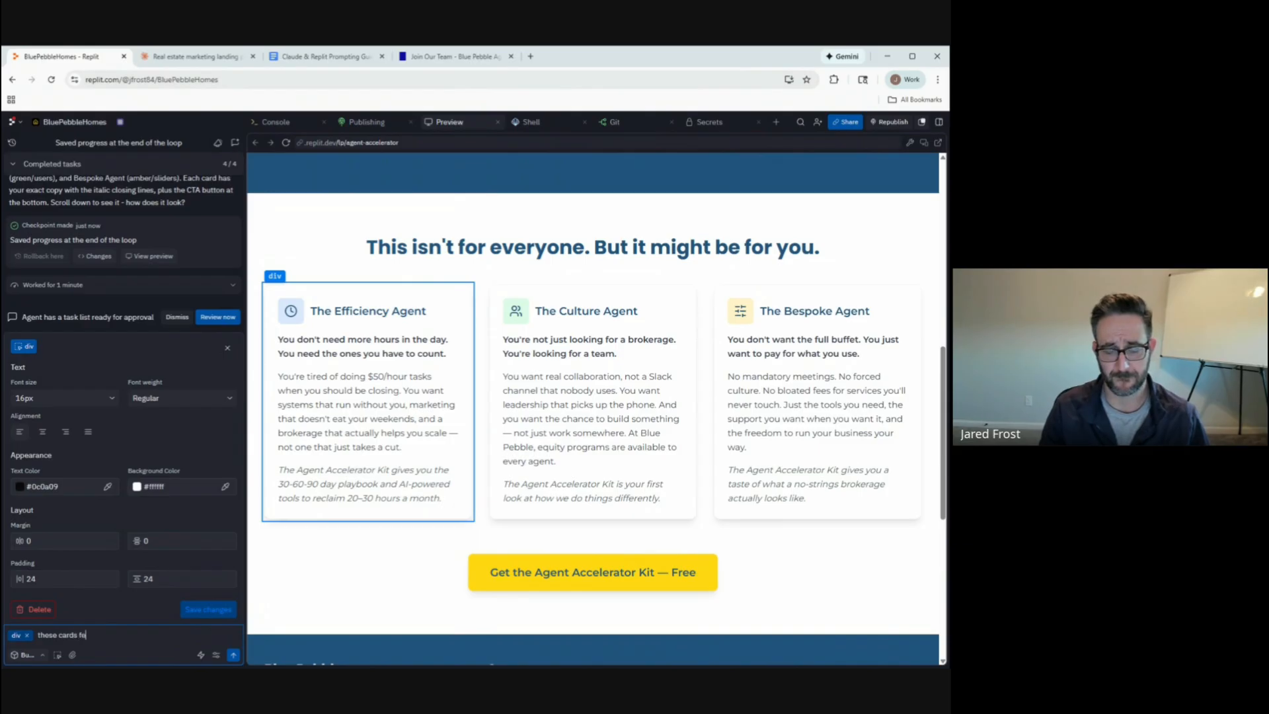
text(el like they have )
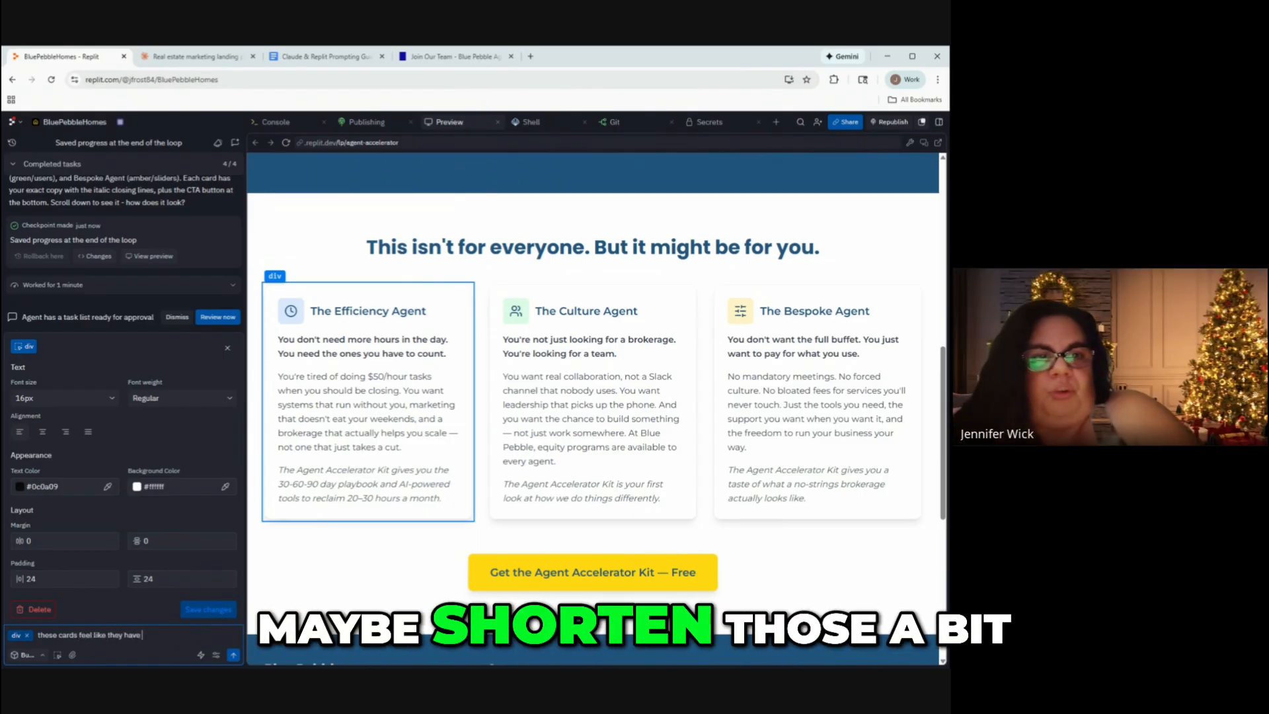
text(JUST a bit too much)
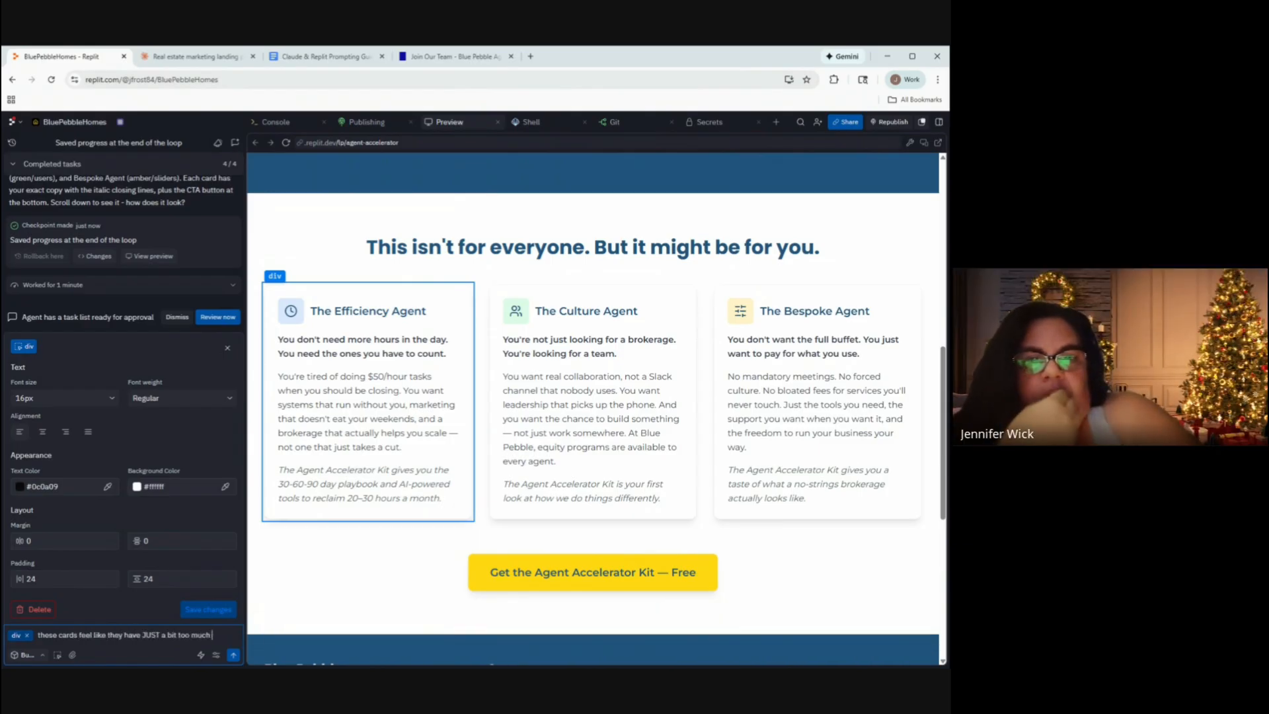
text( text and)
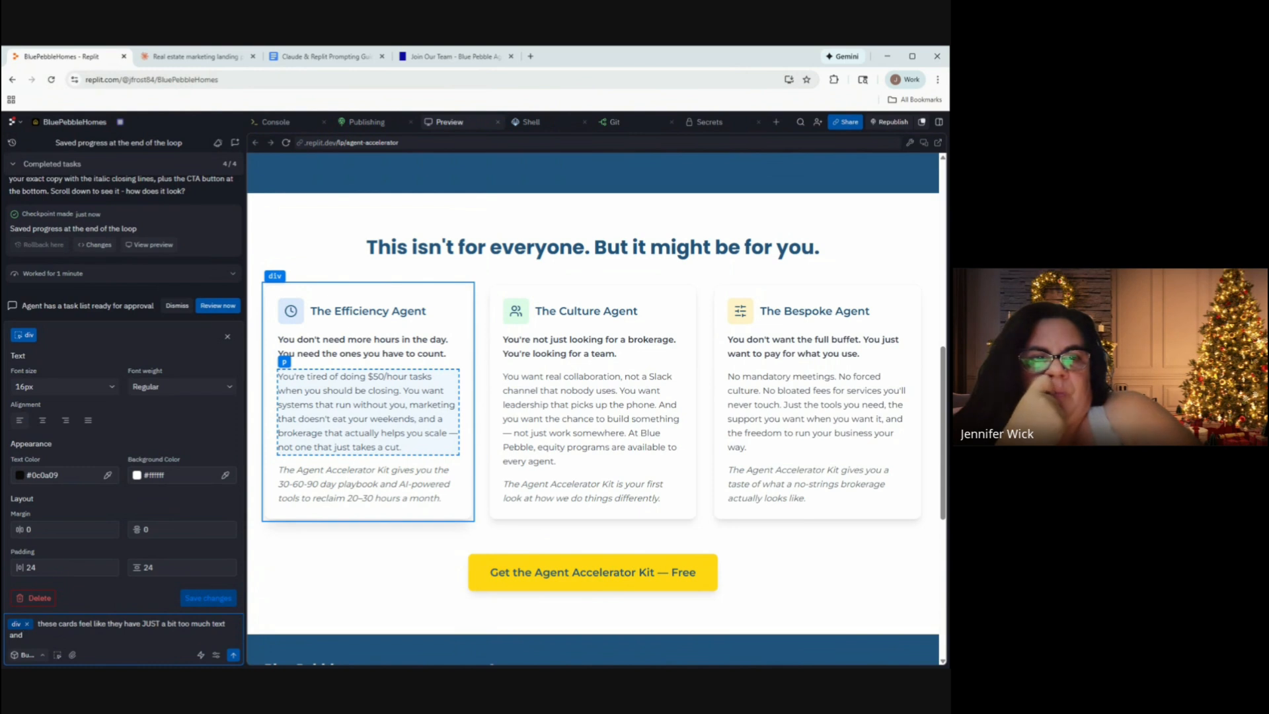
Target the card's body paragraph, add "i think we need to make the text italics stand out a bit more... can we do that somehow?" and send in Plan mode.
click(356, 417)
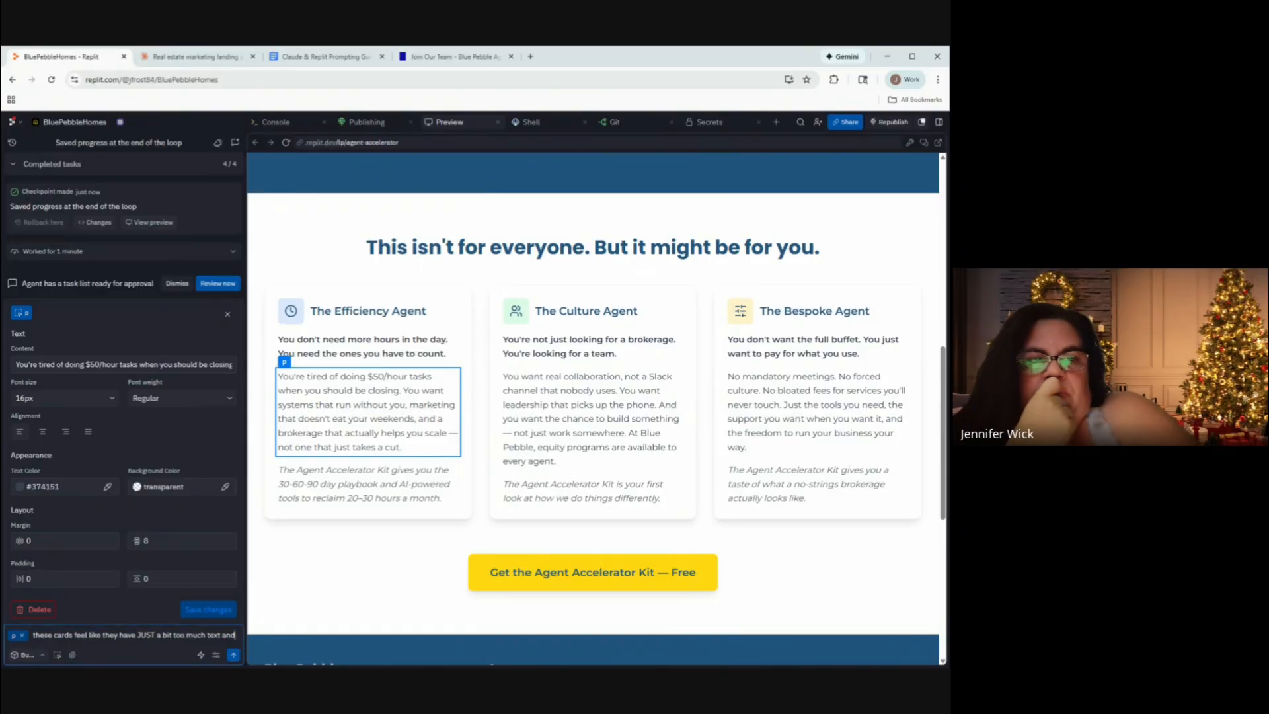
text(i think we need to m)
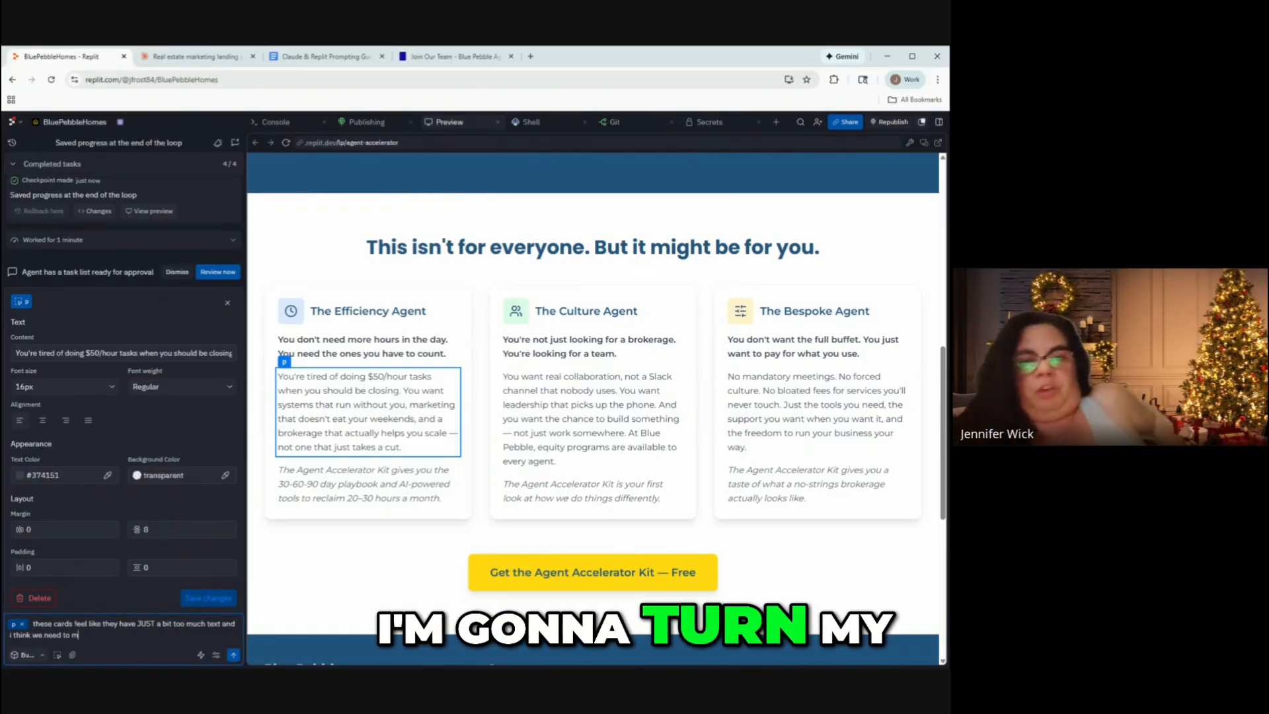
text(ake the text it)
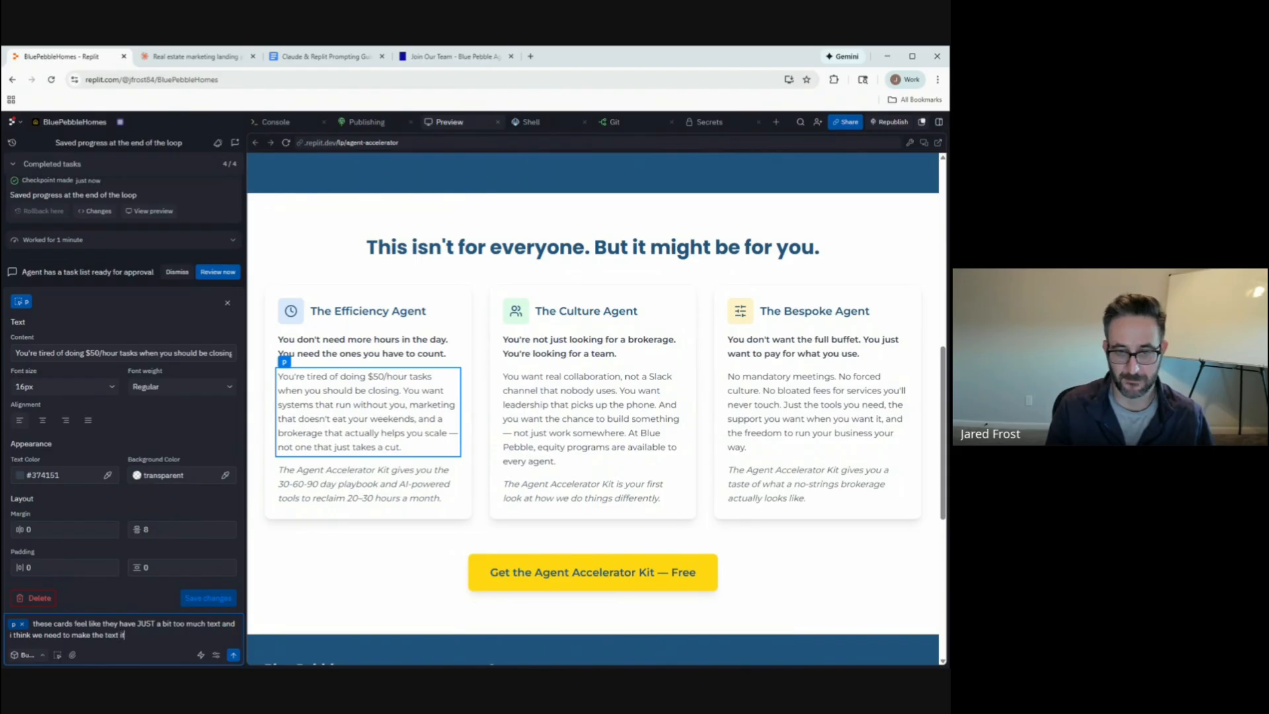
text(alics stand out a)
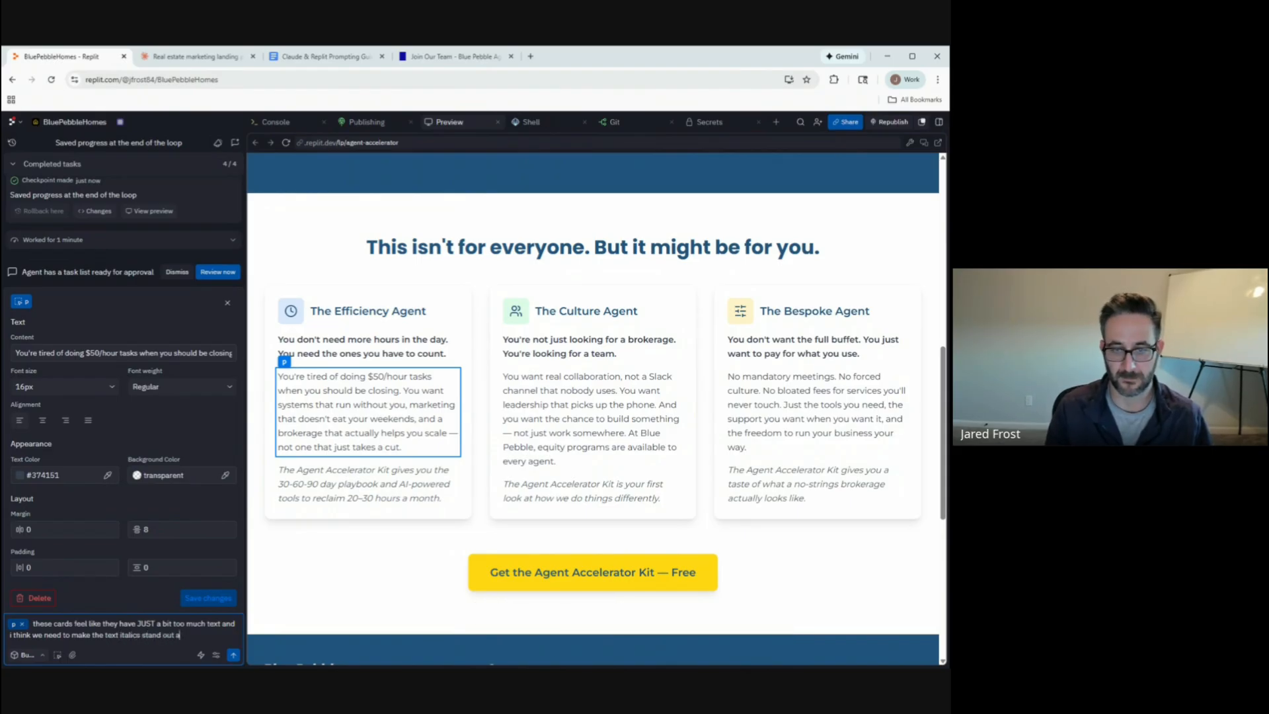
text( bit more... can)
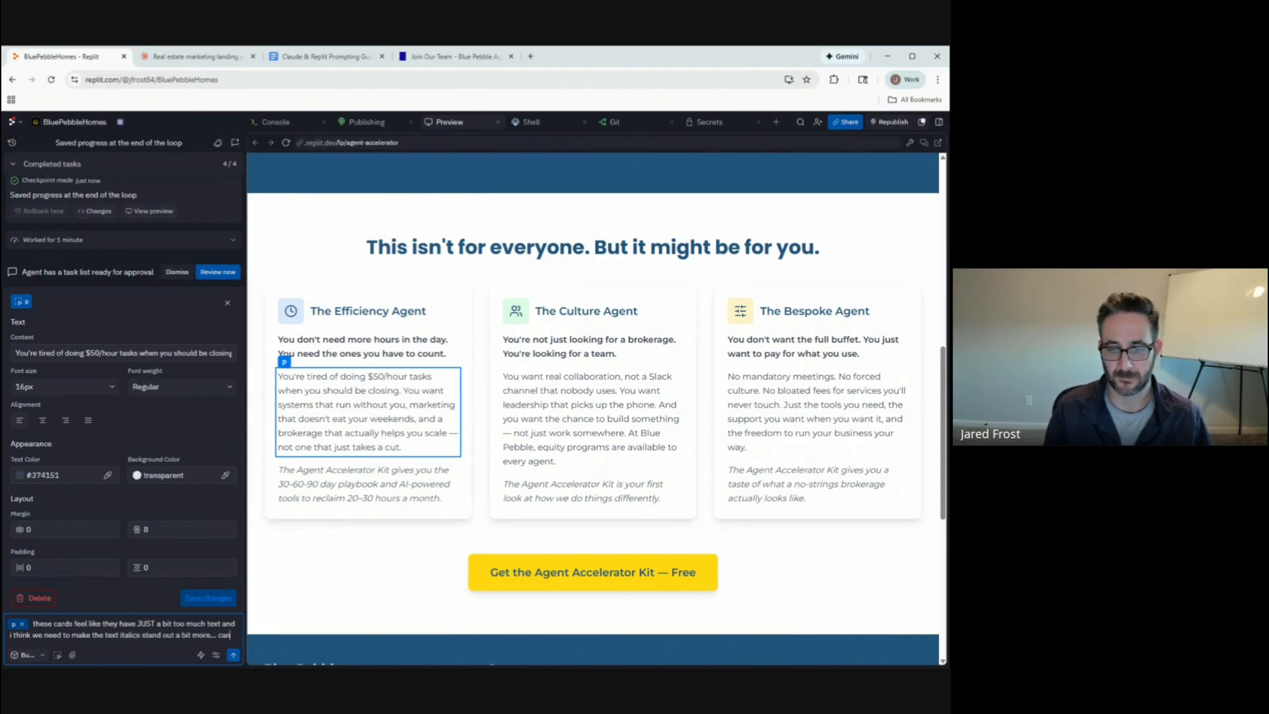
text( we do that somehow?)
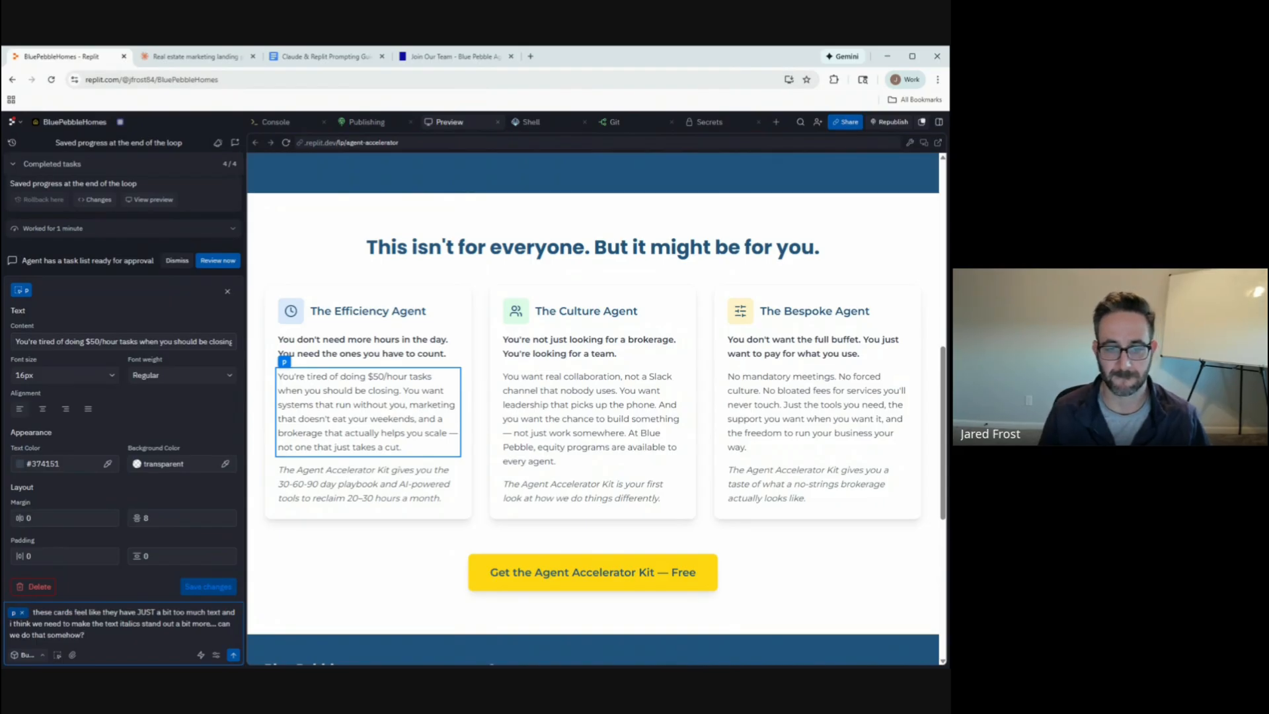
click(17, 657)
click(59, 634)
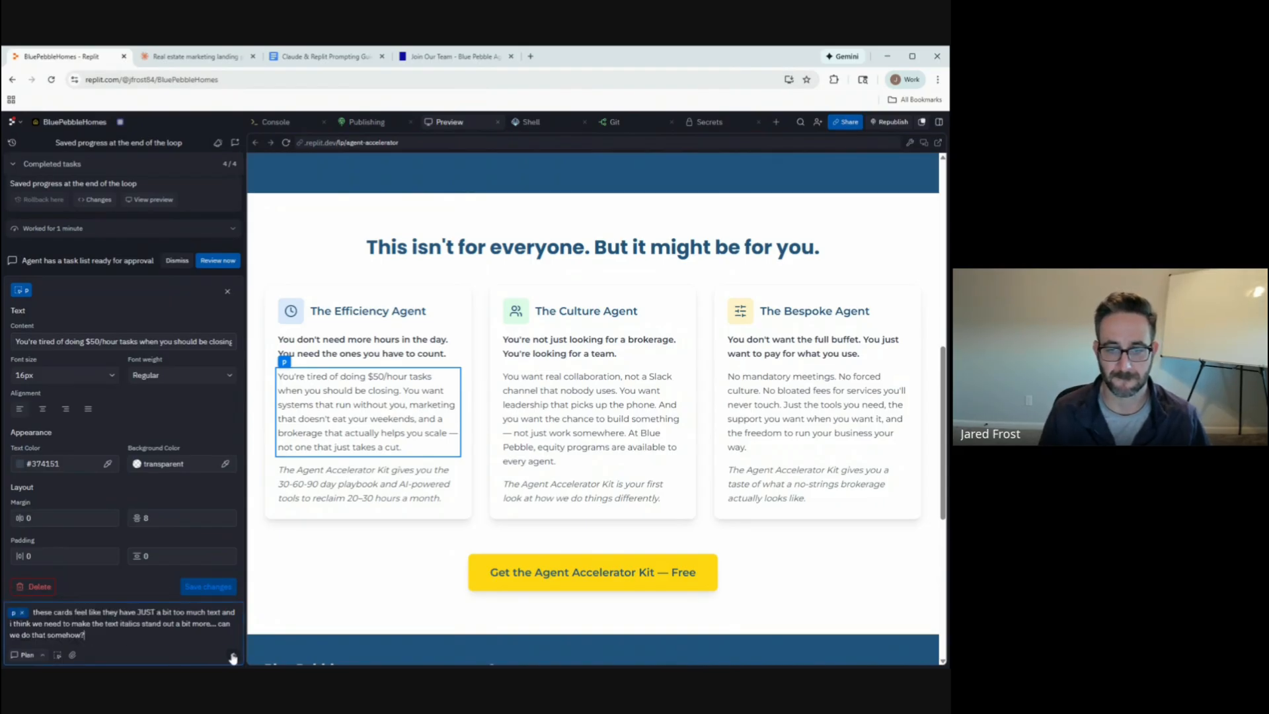
click(234, 655)
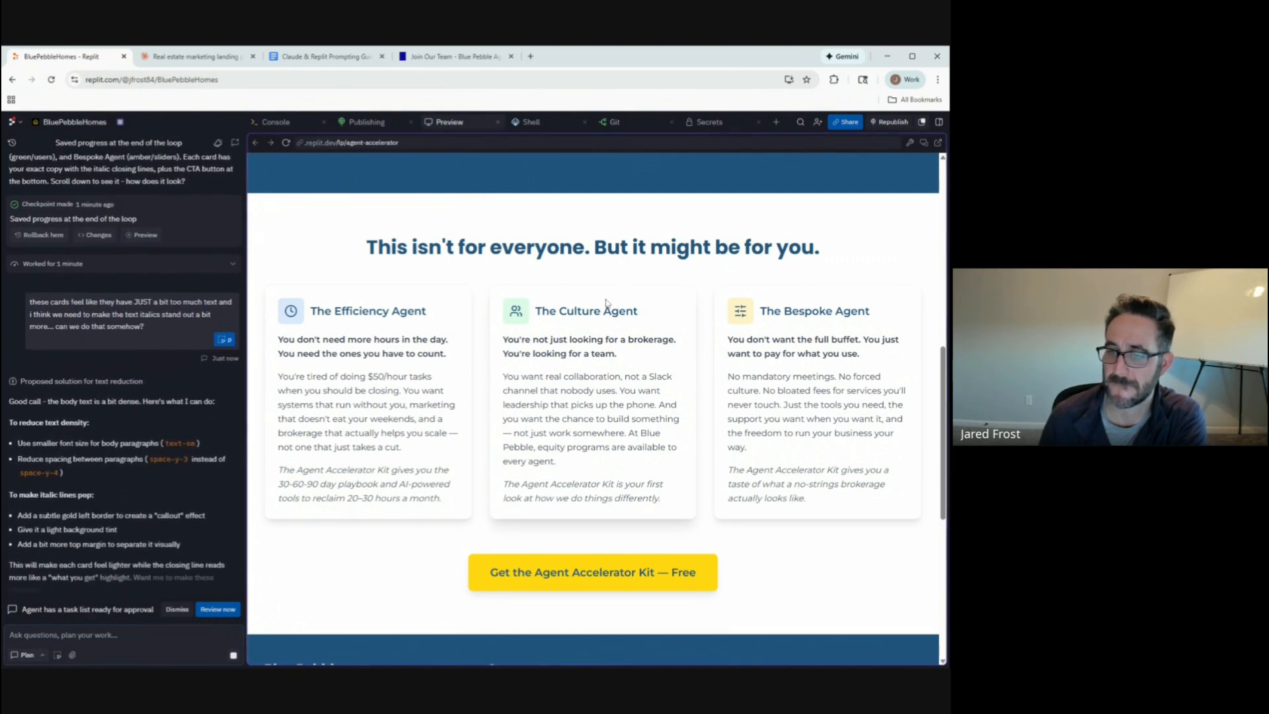
Review the landing page preview from the hero's kit list and video placeholder down to the archetype cards and footer.
scroll(694, 321, up, 4)
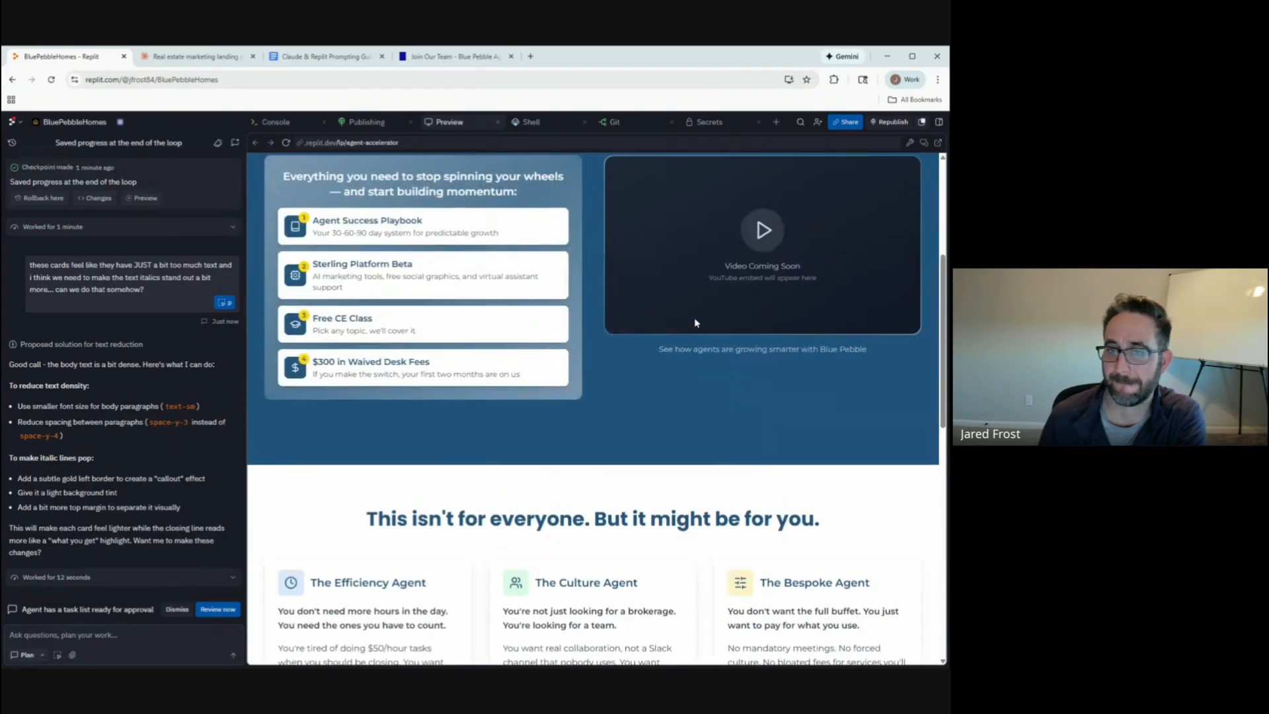
scroll(694, 321, up, 2)
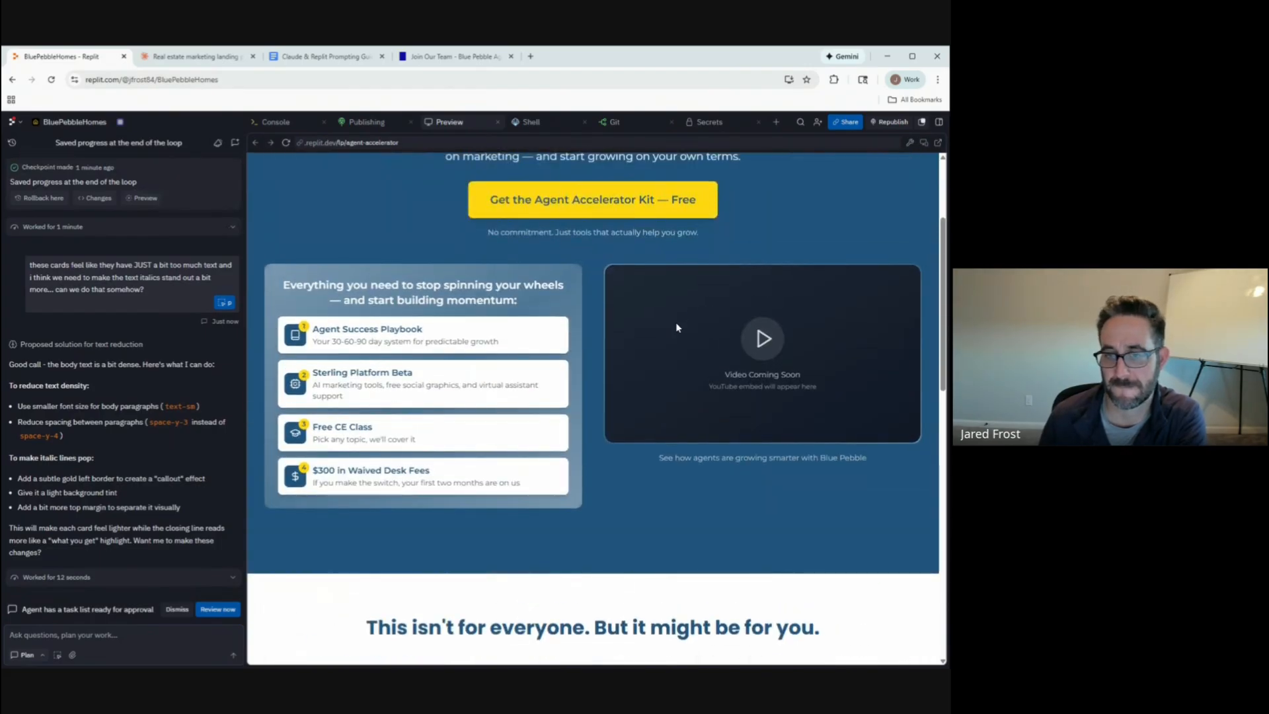
scroll(615, 348, up, 1)
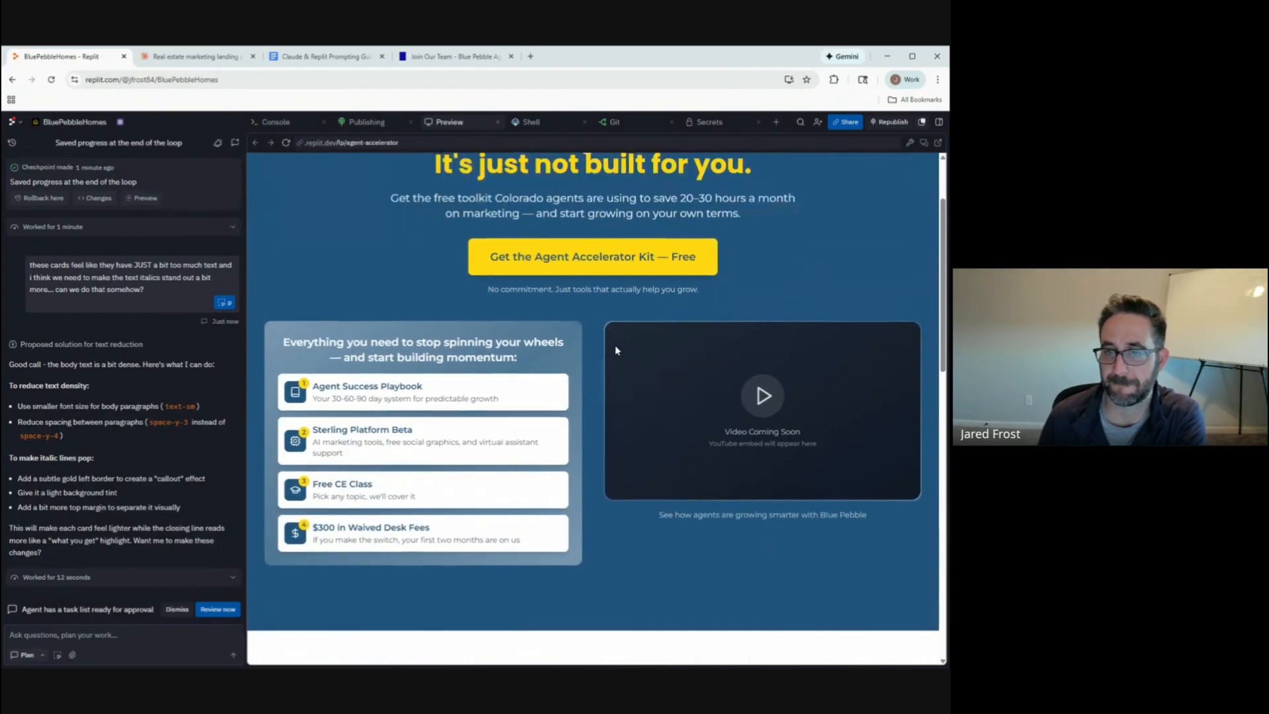
scroll(616, 350, up, 2)
scroll(617, 349, down, 3)
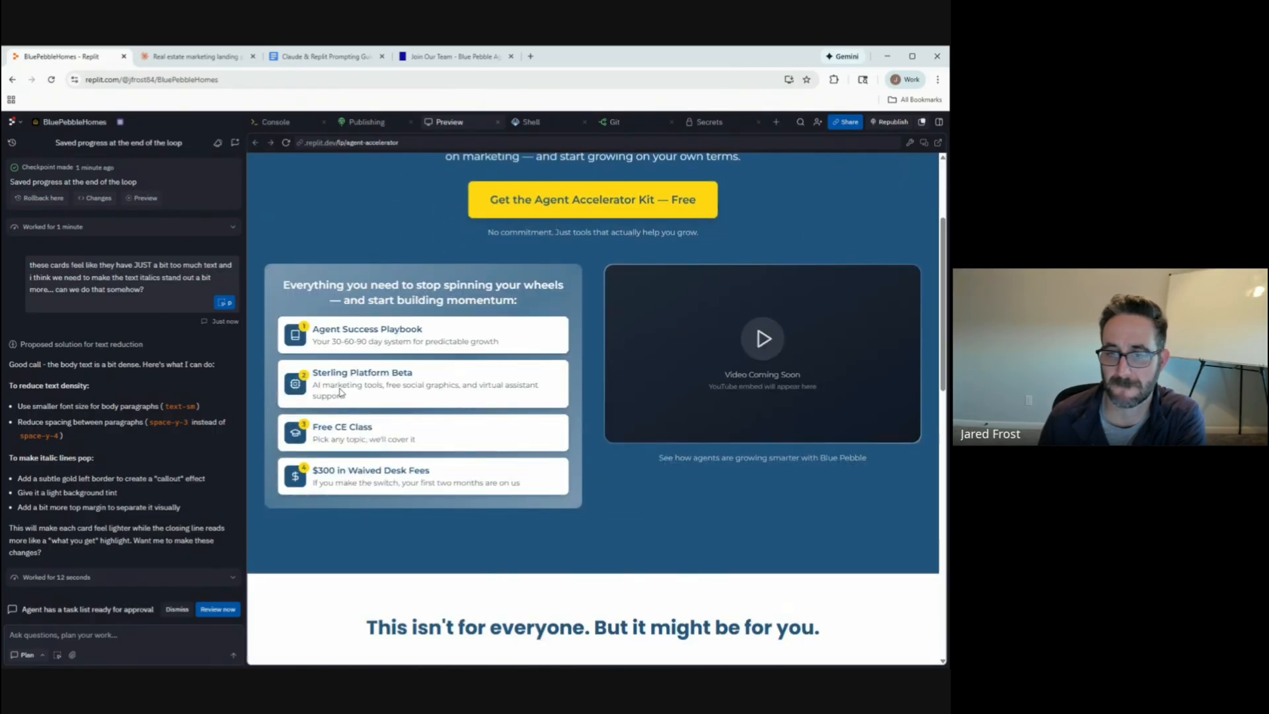
scroll(390, 386, down, 10)
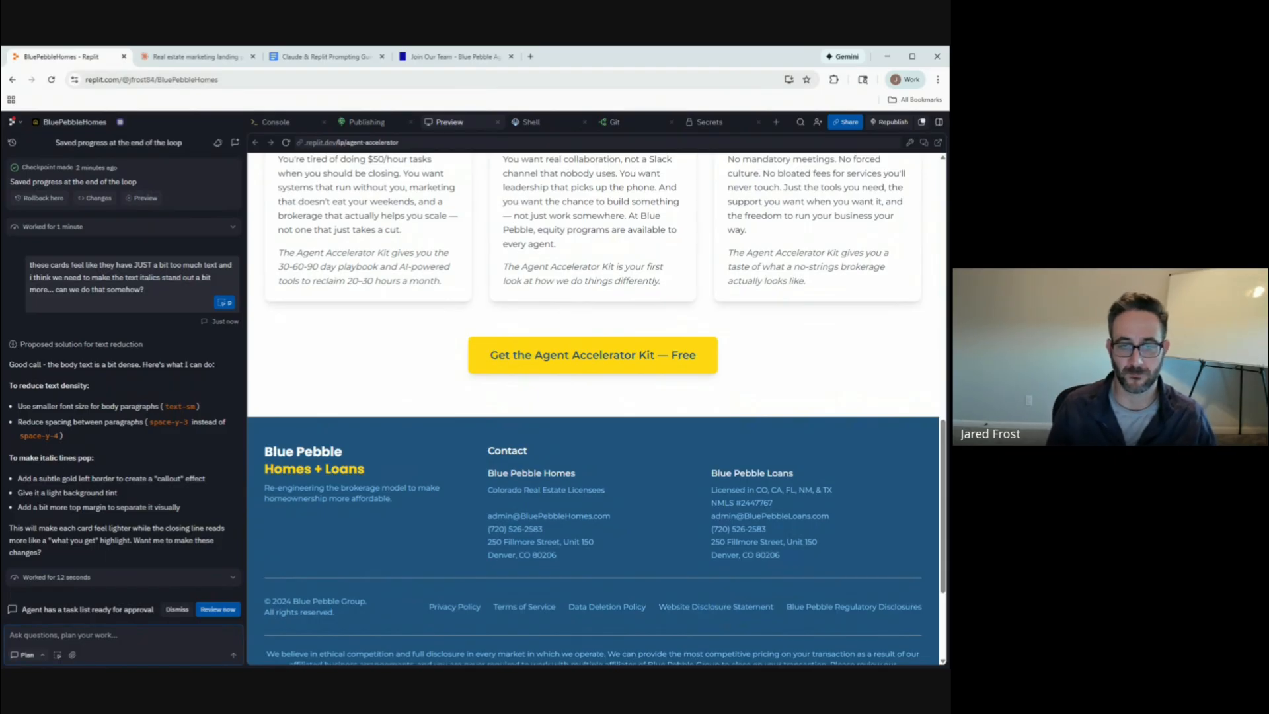
Ask the agent "can we make that bottom italic section a card within a card to really make it pop?" and send.
text(can we make that bottom itali)
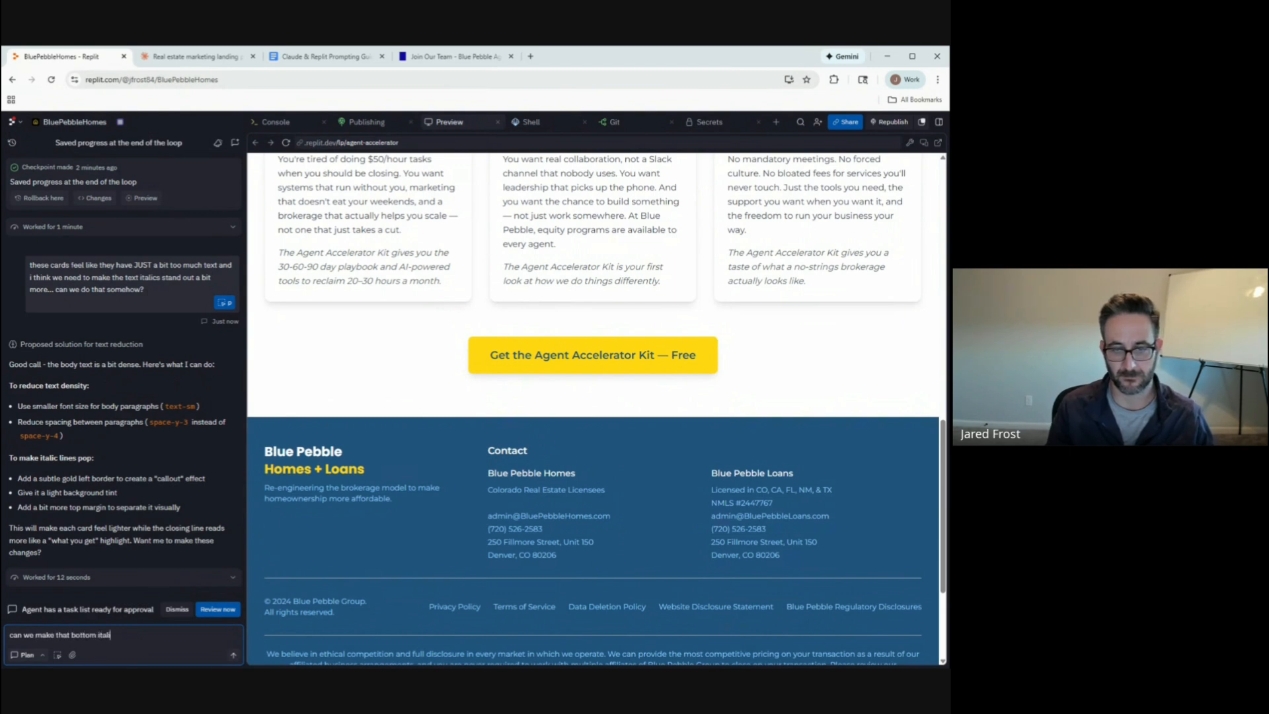
text(c section a car)
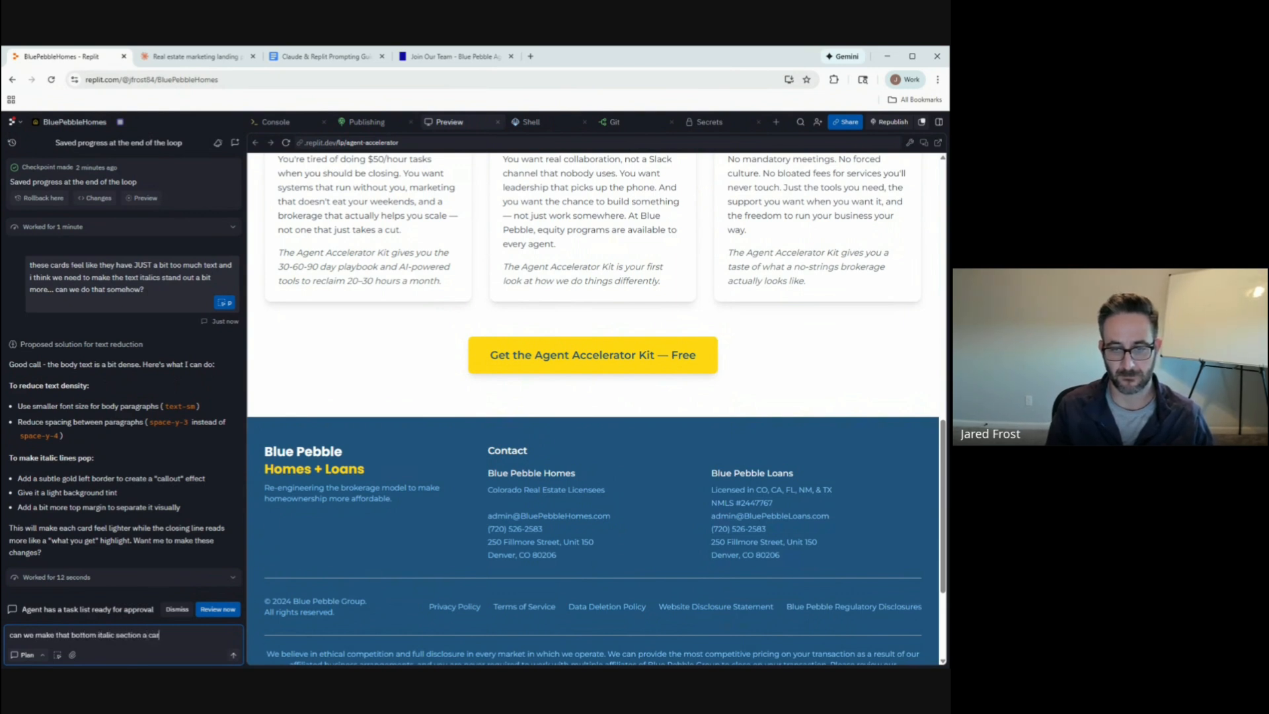
text(d within a car)
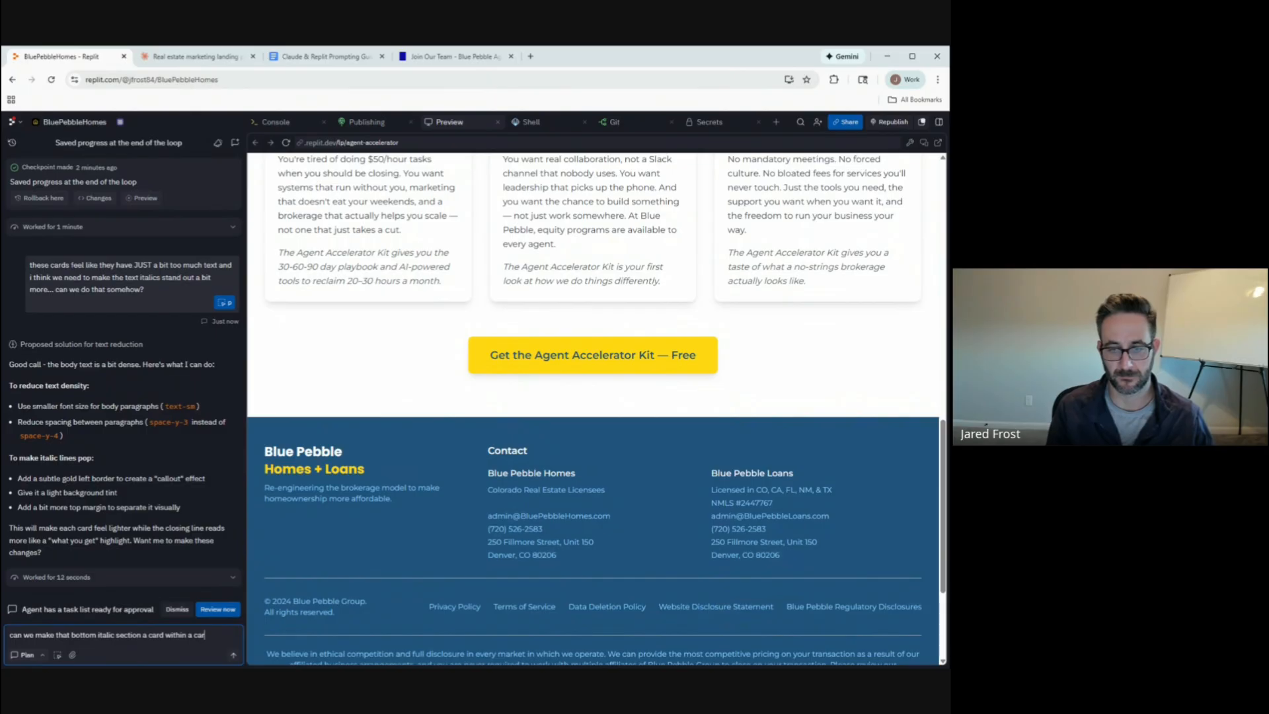
text(d to really make it pop?)
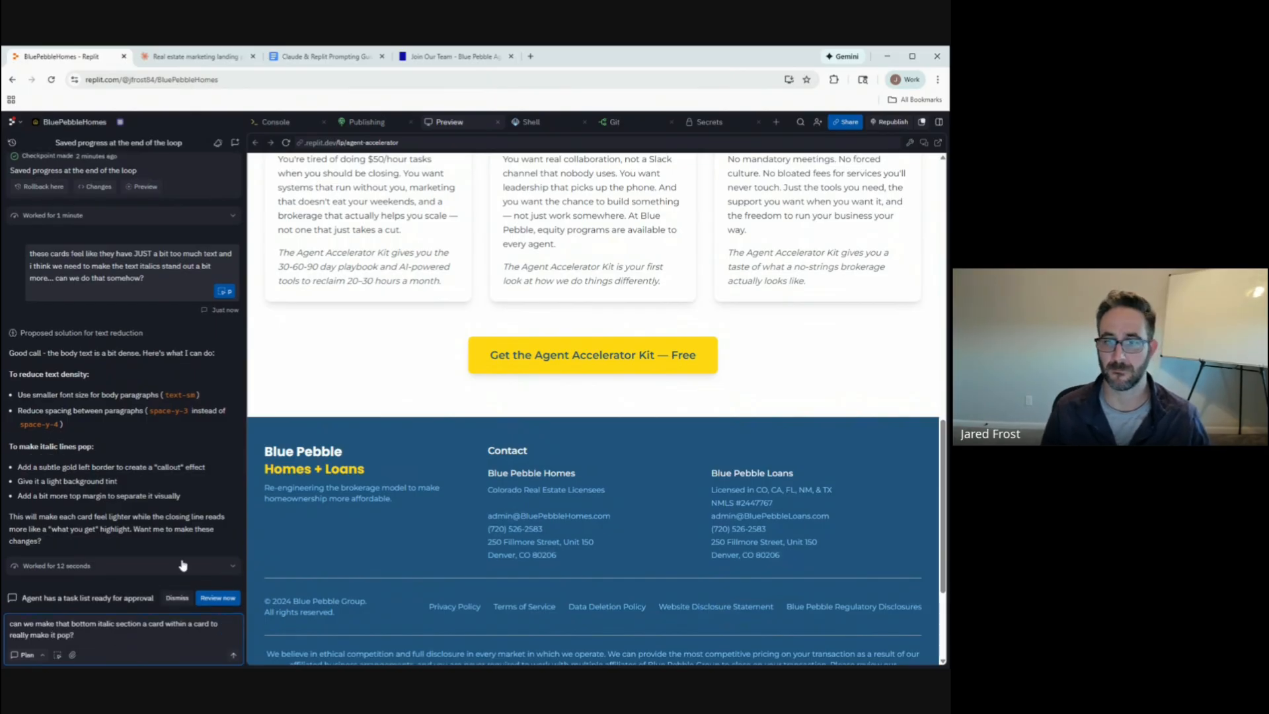
scroll(593, 410, up, 2)
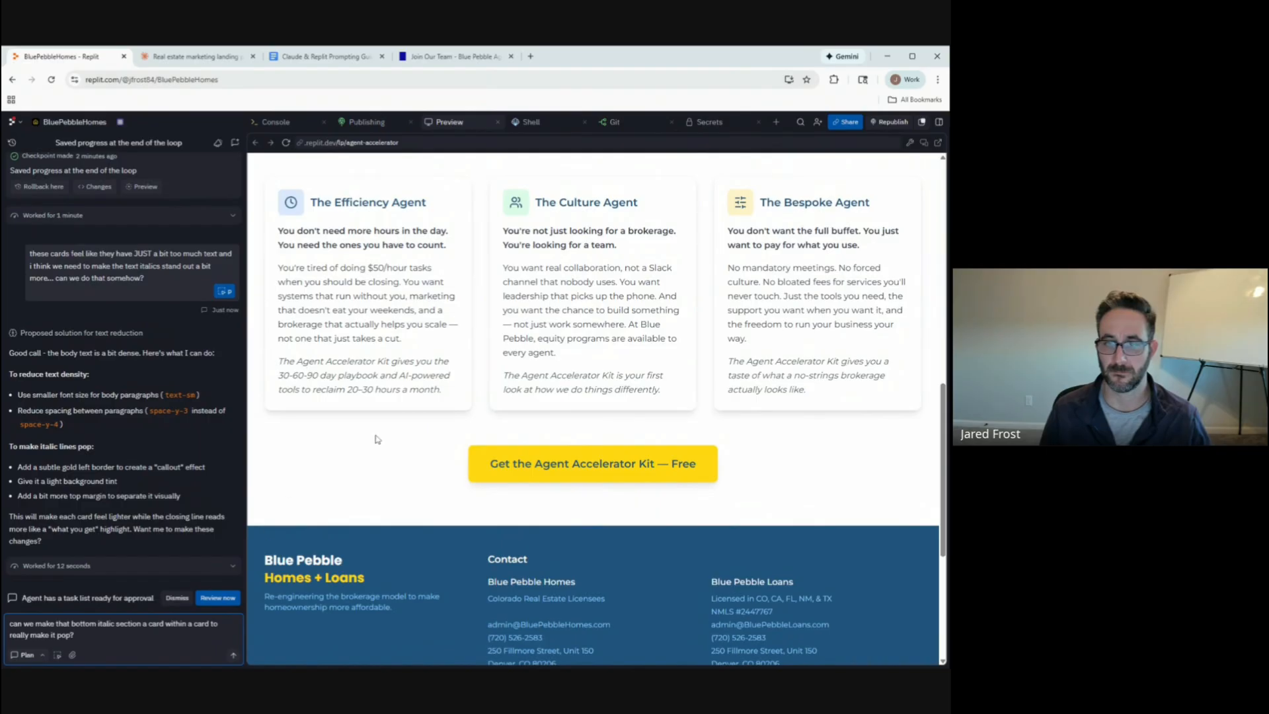
scroll(377, 439, up, 3)
scroll(430, 456, up, 6)
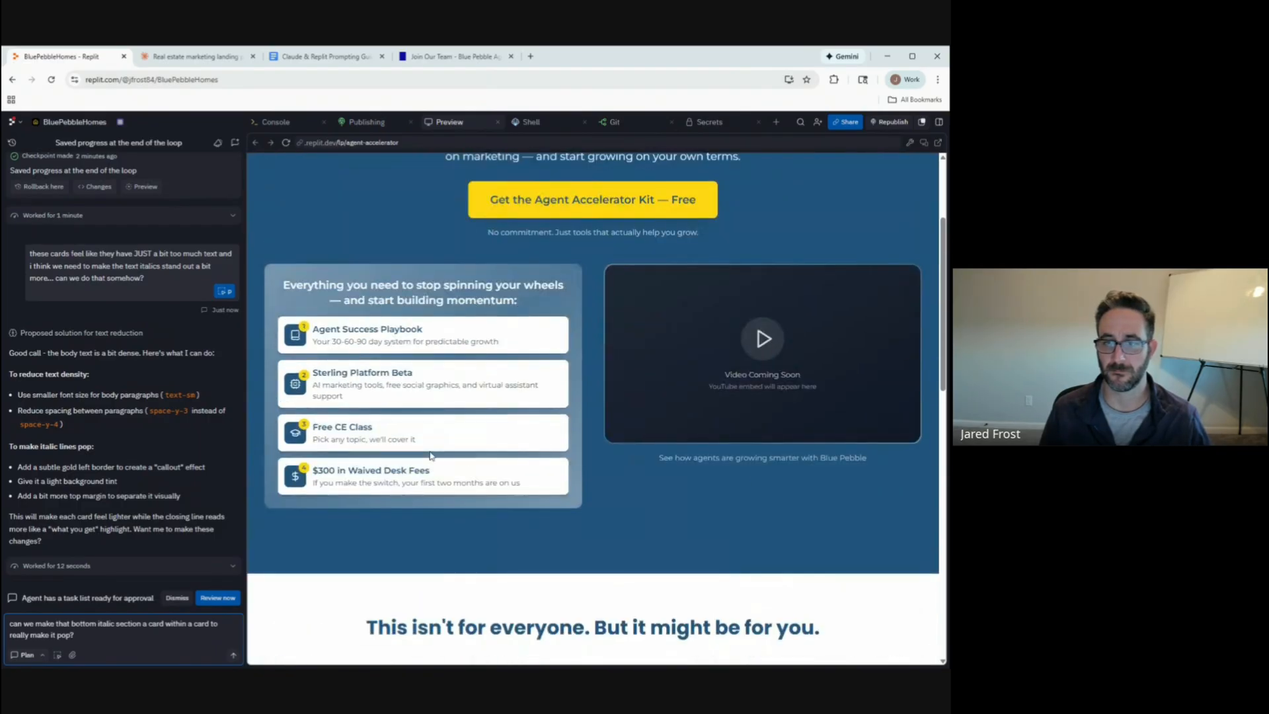
click(231, 656)
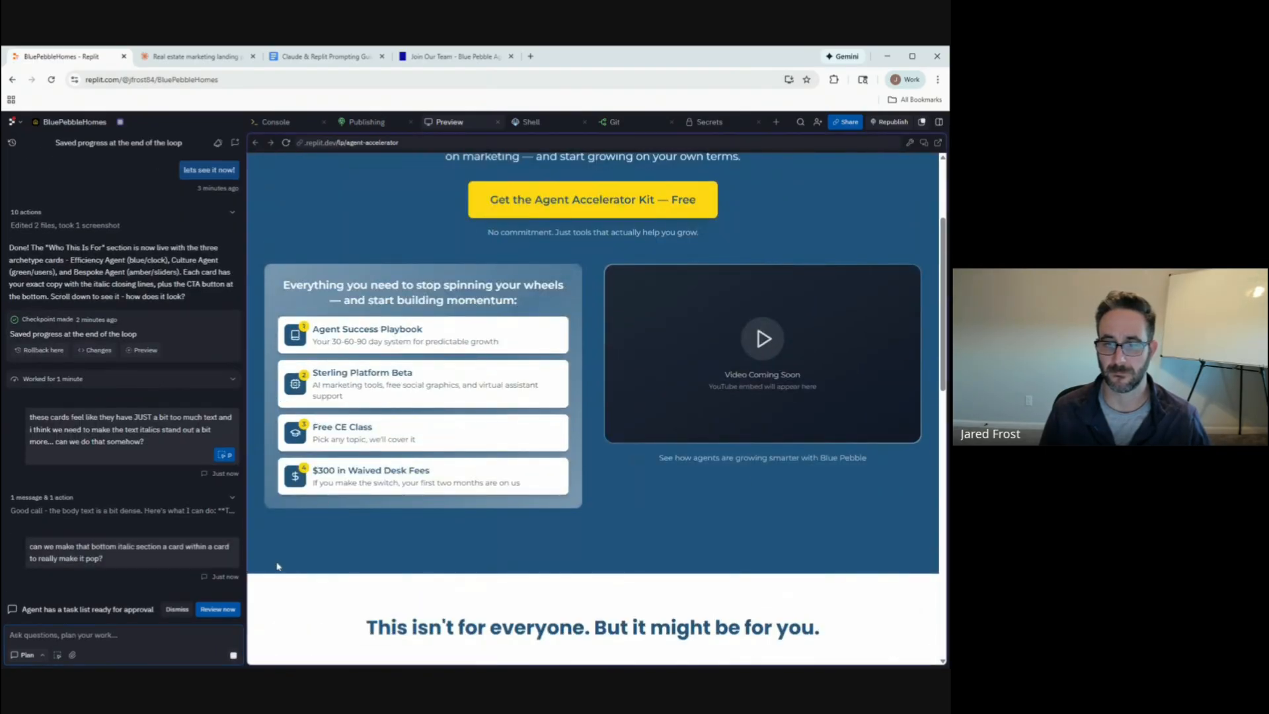
click(58, 656)
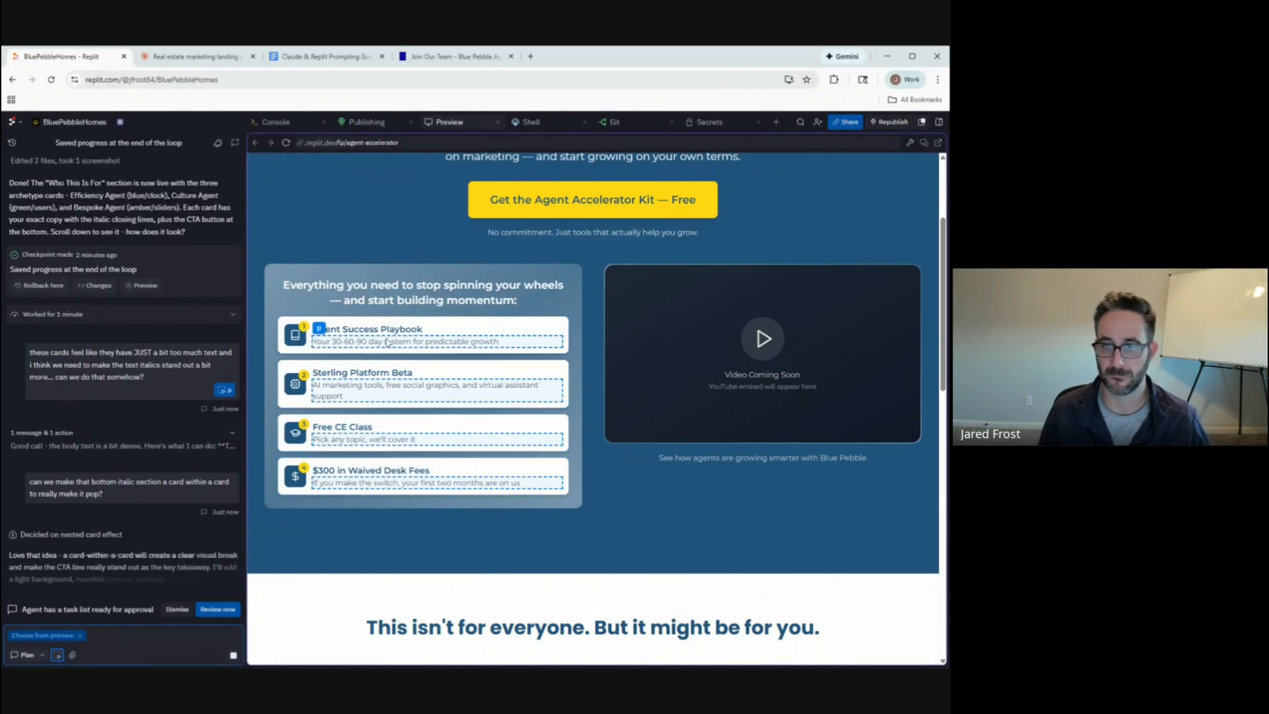
click(388, 342)
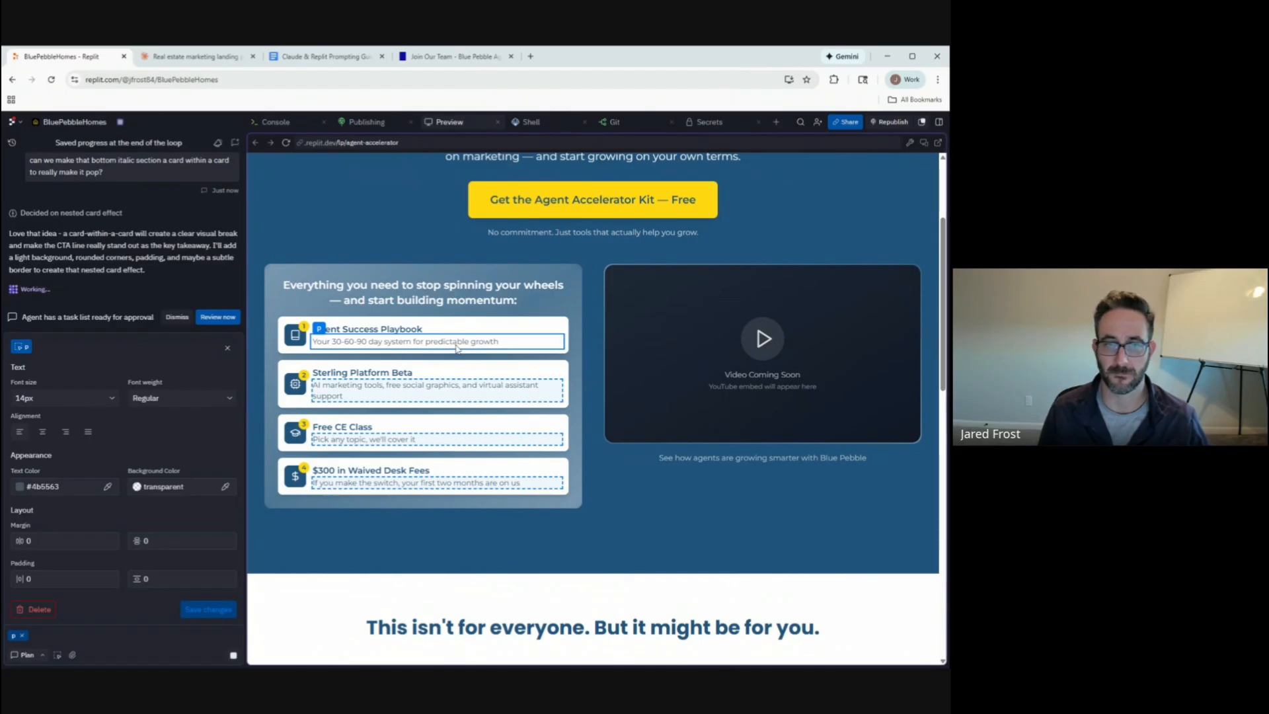
click(351, 537)
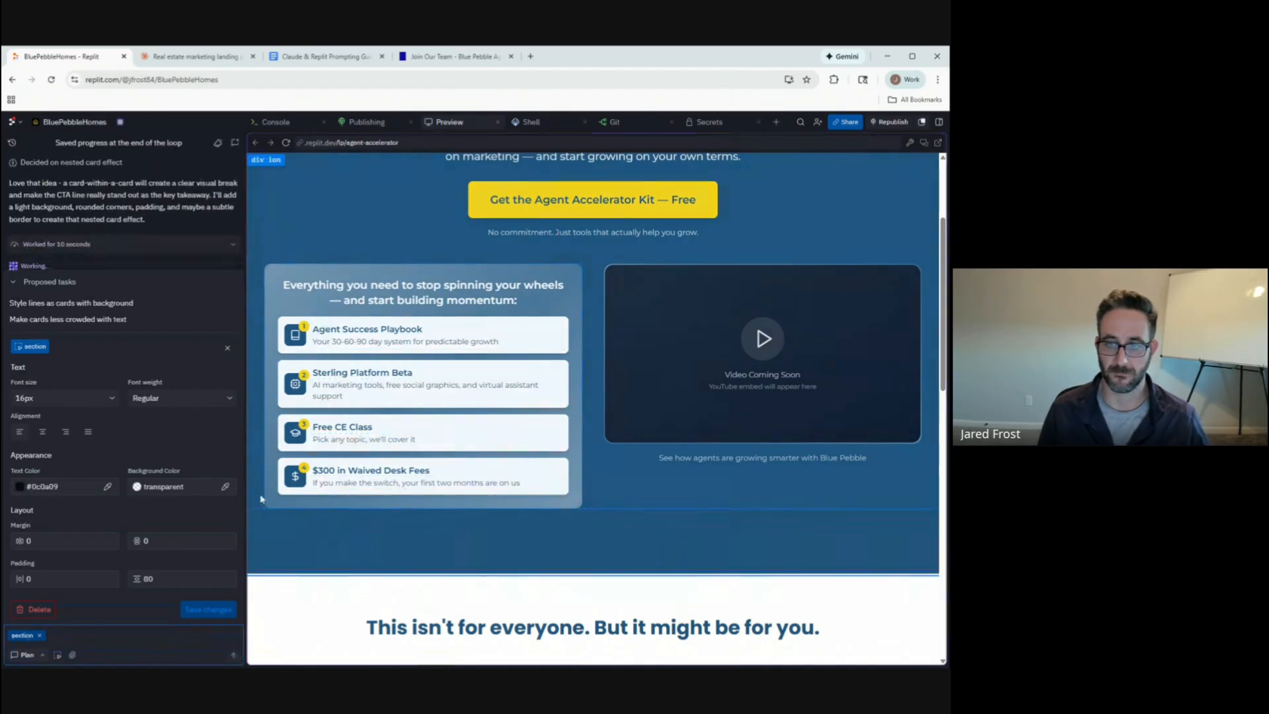
click(228, 350)
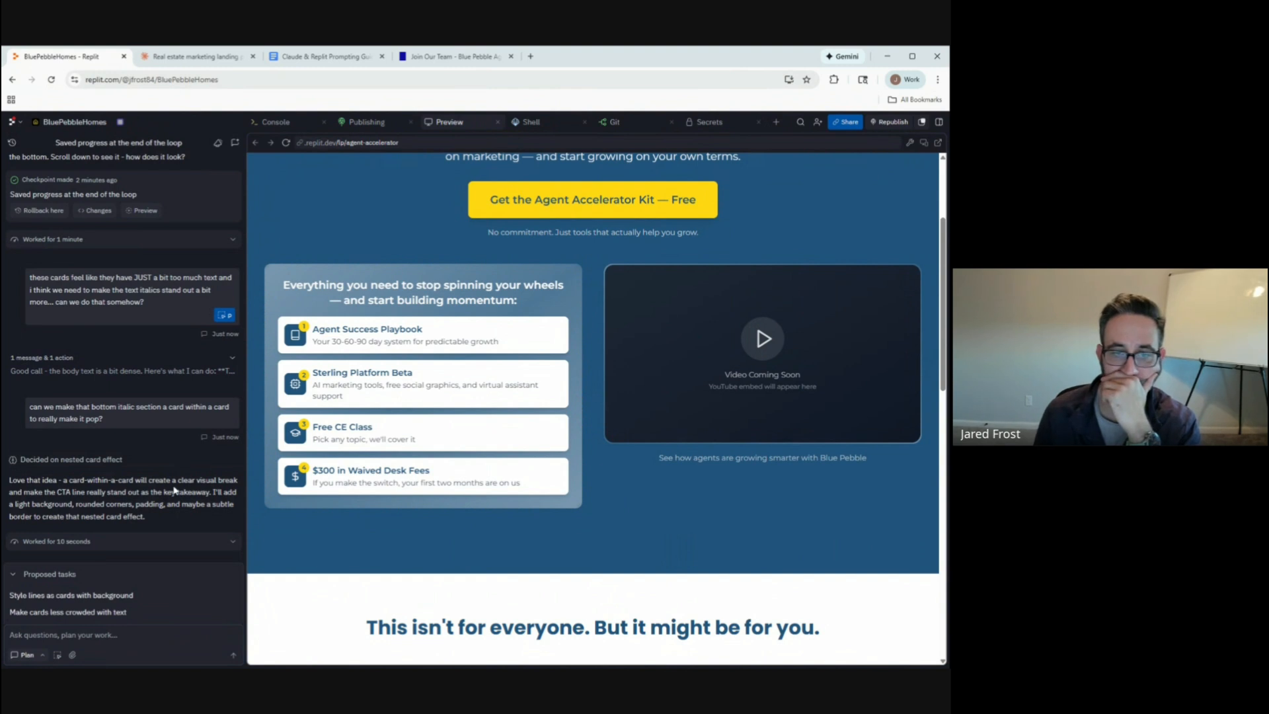
Put the agent in Build mode and send "go for it" to approve the proposed card changes.
click(26, 655)
click(62, 612)
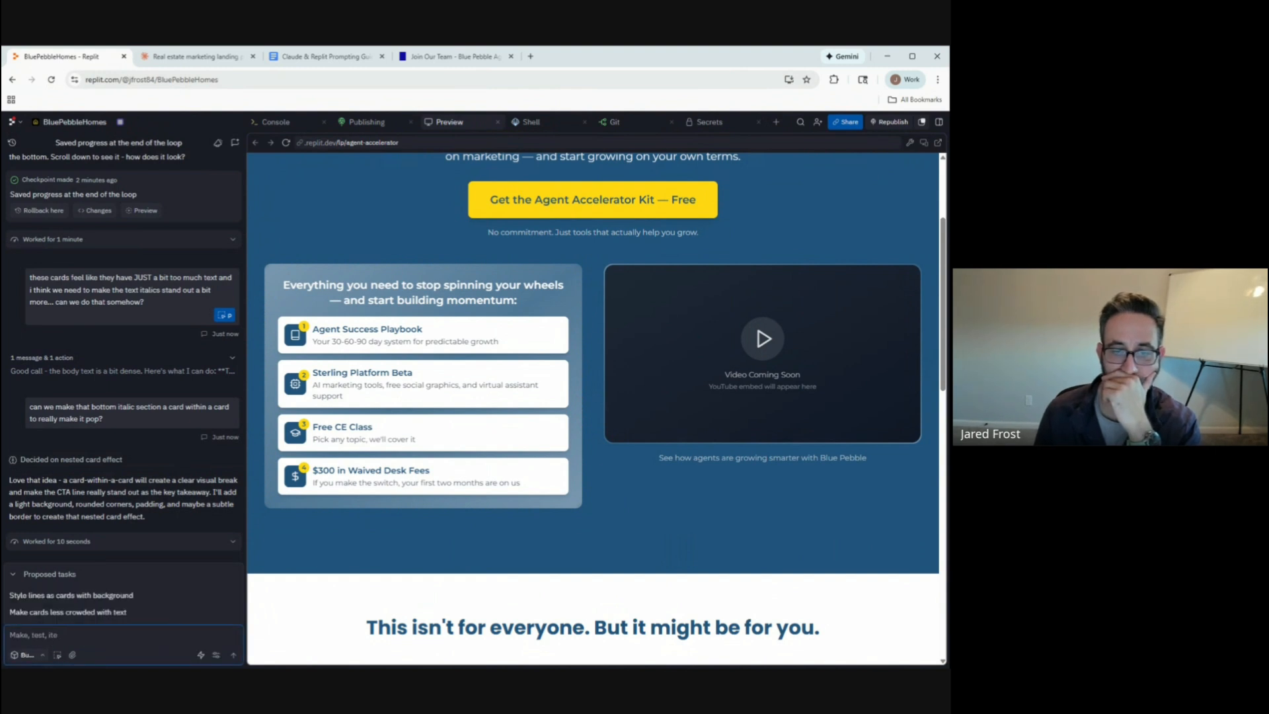
text(go for i)
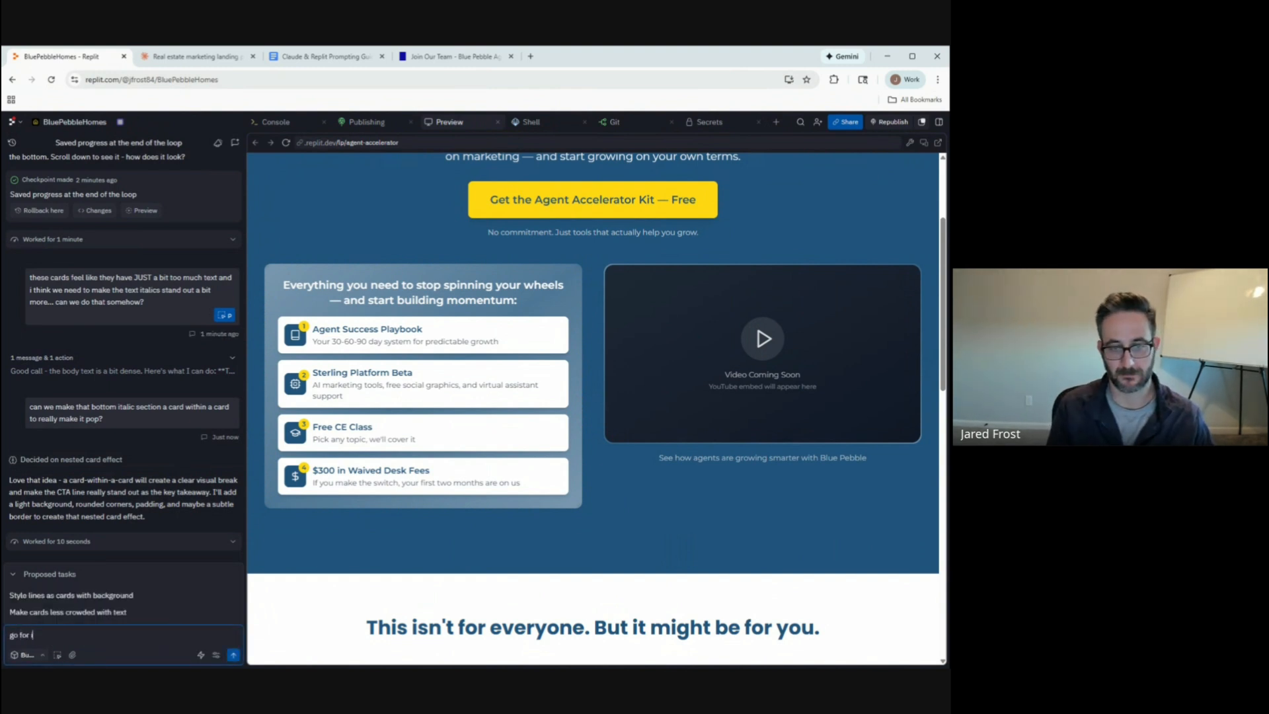
text(t)
key(Return)
Switch to the Claude conversation and read the hero video script from its opening through the call to action.
click(184, 61)
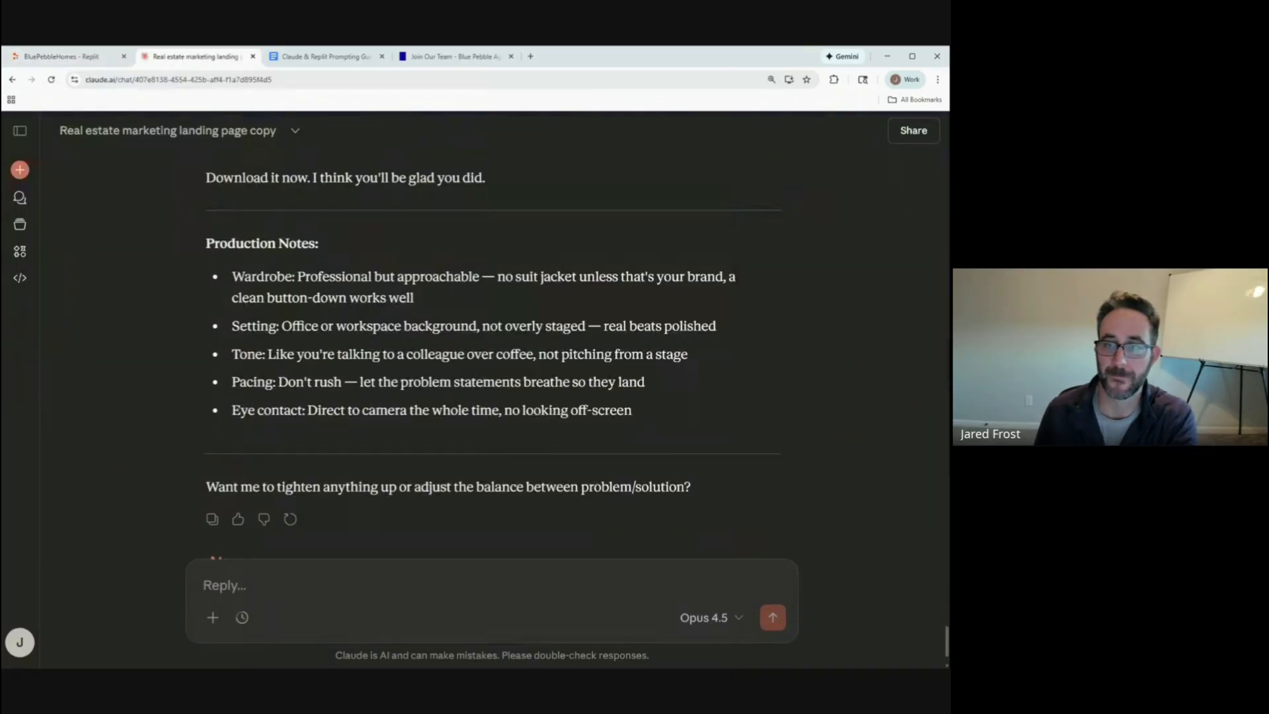
scroll(318, 382, up, 15)
scroll(316, 385, down, 2)
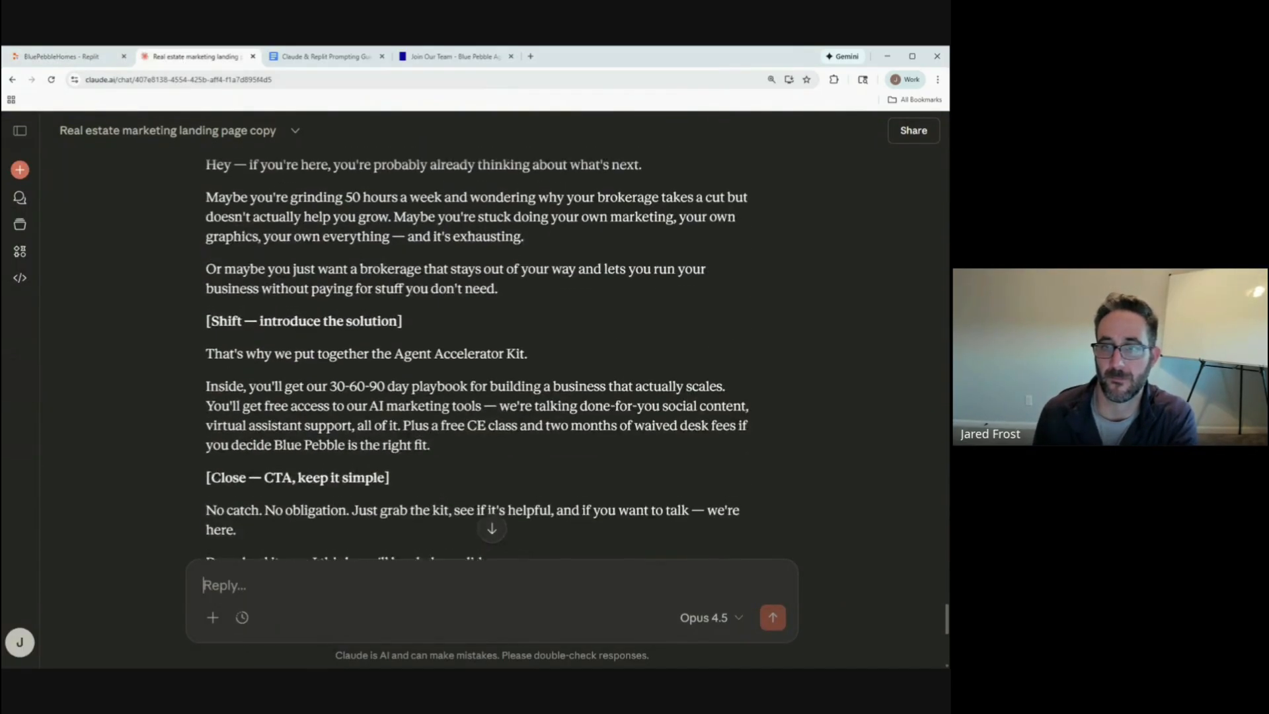
scroll(312, 386, up, 1)
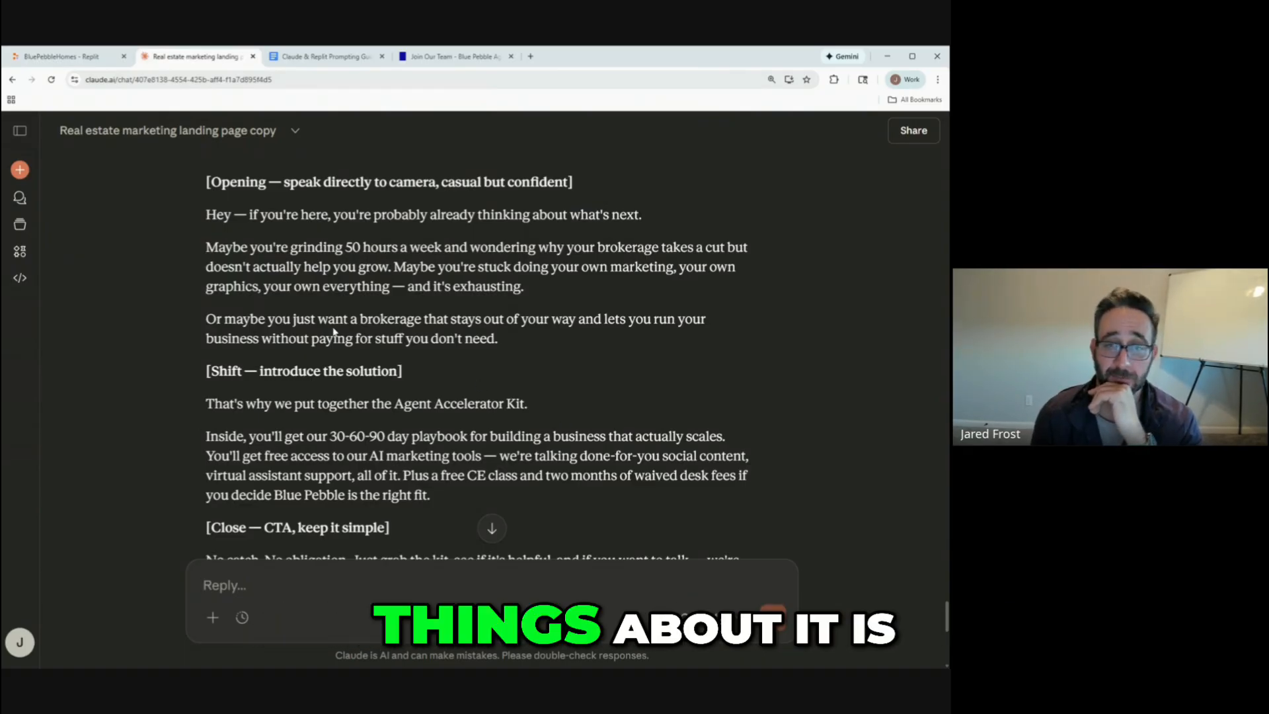
Switch from the Claude script back to Replit and review the archetype cards' restyled callouts in the landing page preview.
scroll(333, 332, up, 3)
scroll(492, 357, down, 2)
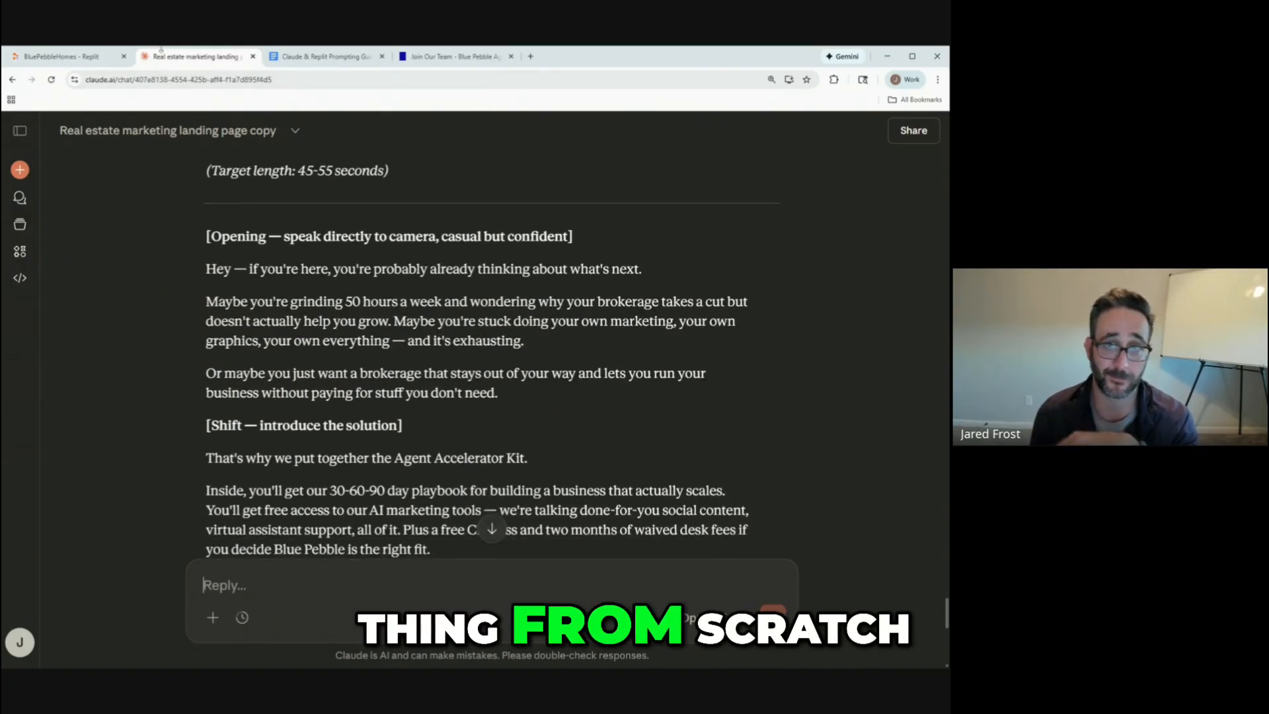
click(104, 63)
scroll(592, 410, down, 7)
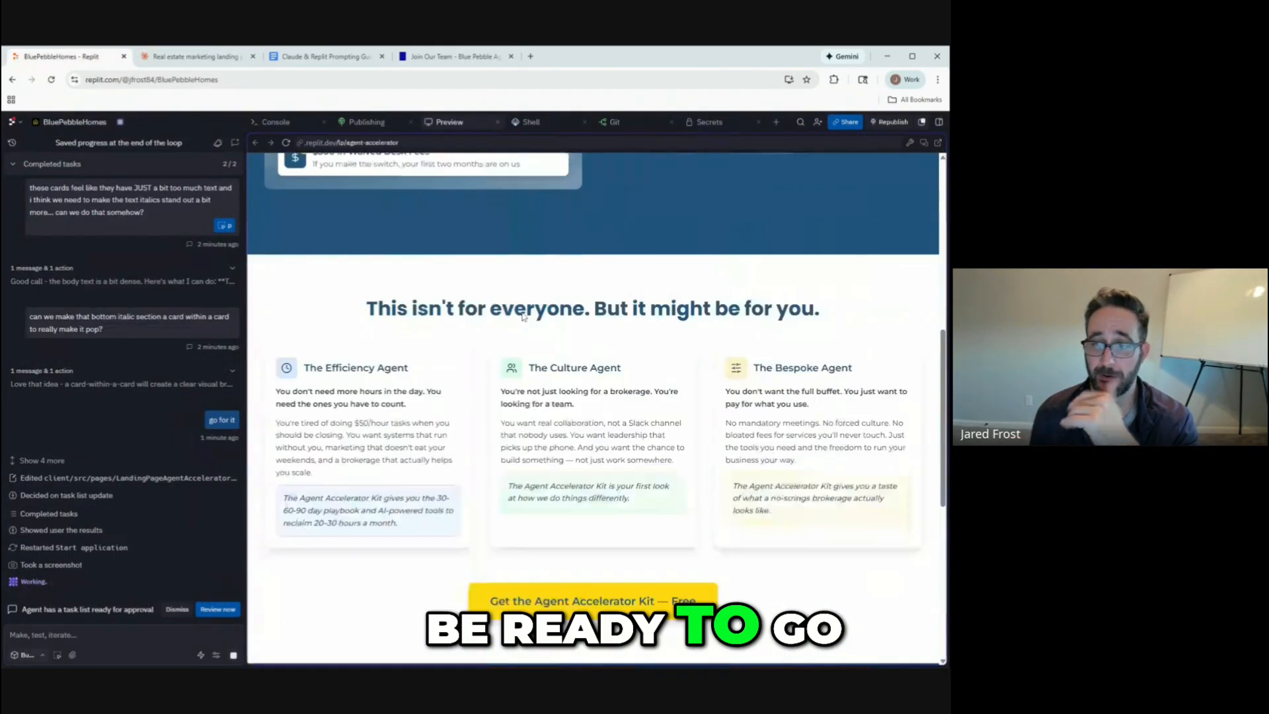
scroll(563, 502, down, 1)
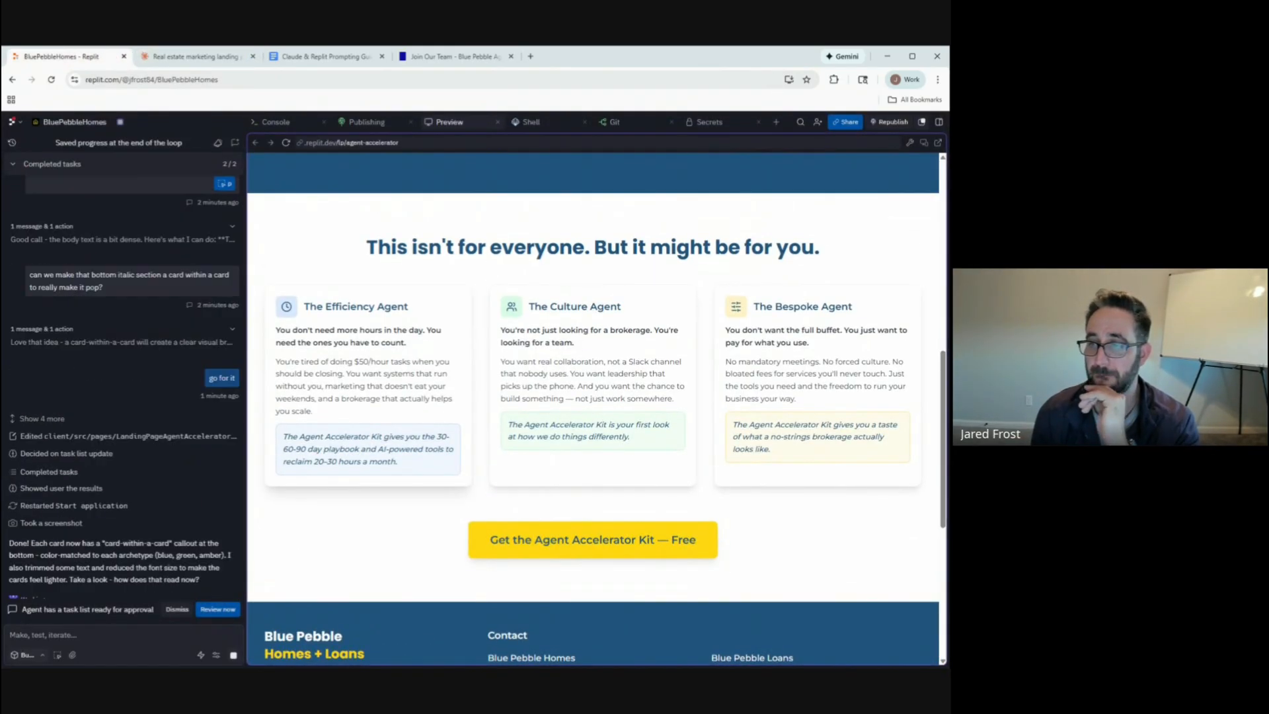
scroll(593, 409, up, 1)
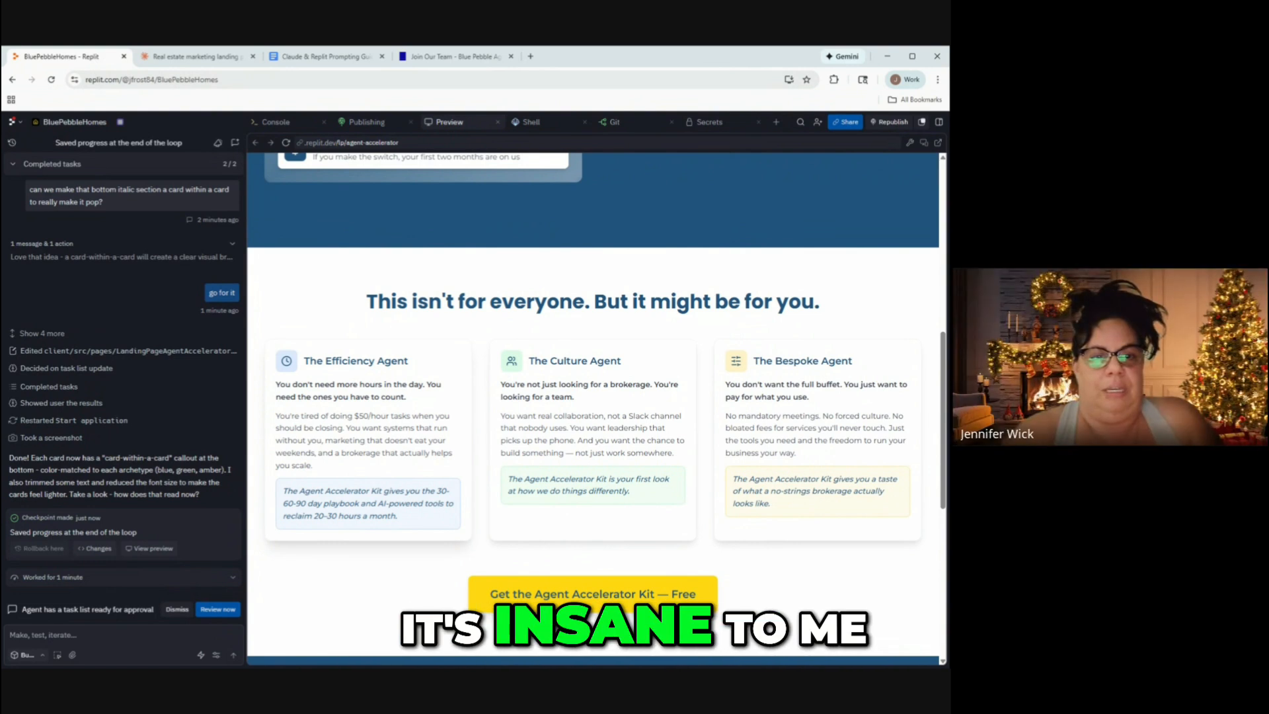
scroll(341, 423, down, 2)
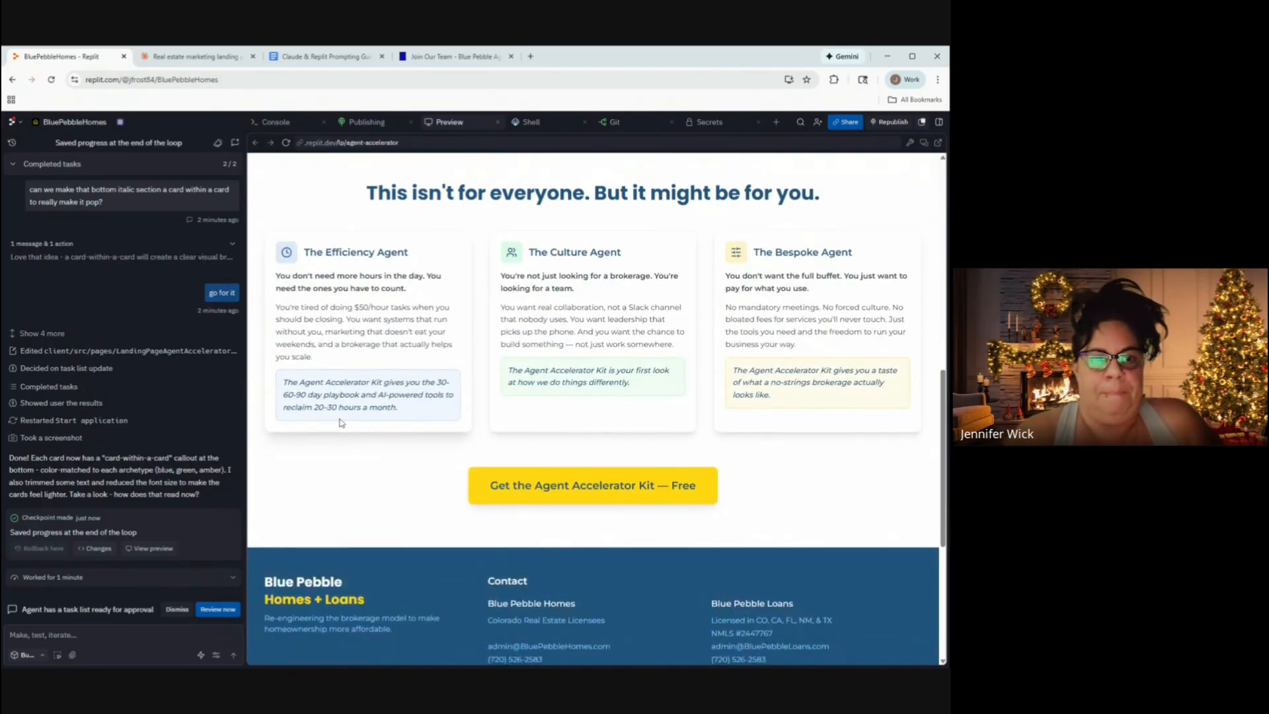
scroll(365, 460, up, 1)
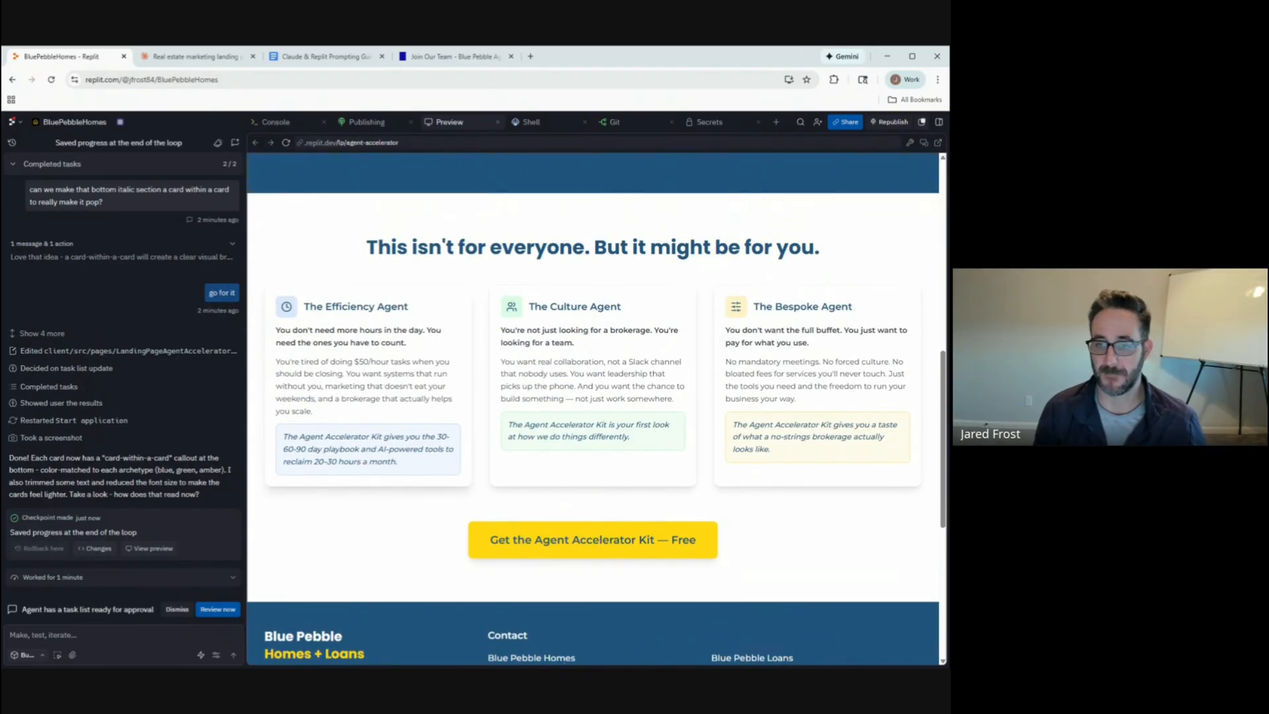
Target the Efficiency Agent callout and ask the agent to align the "cards within a card" so their top borders are level across the page.
click(58, 655)
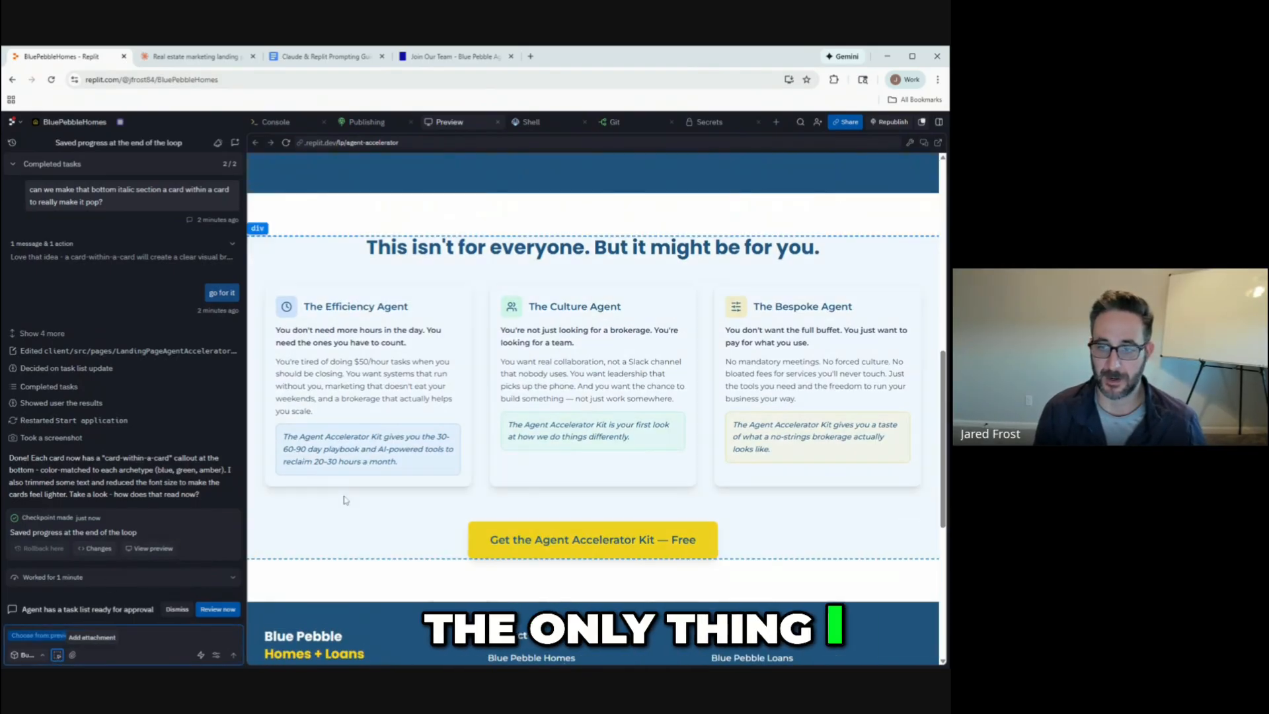
click(350, 457)
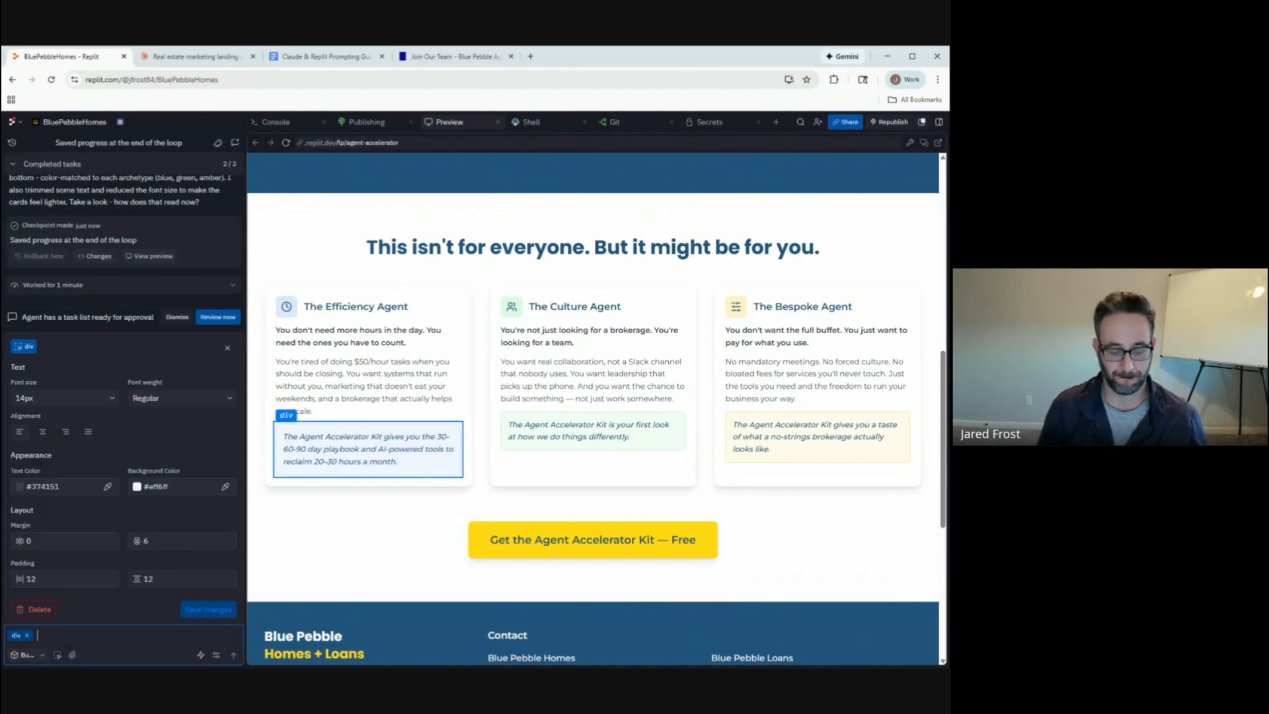
text(we want to make sure th)
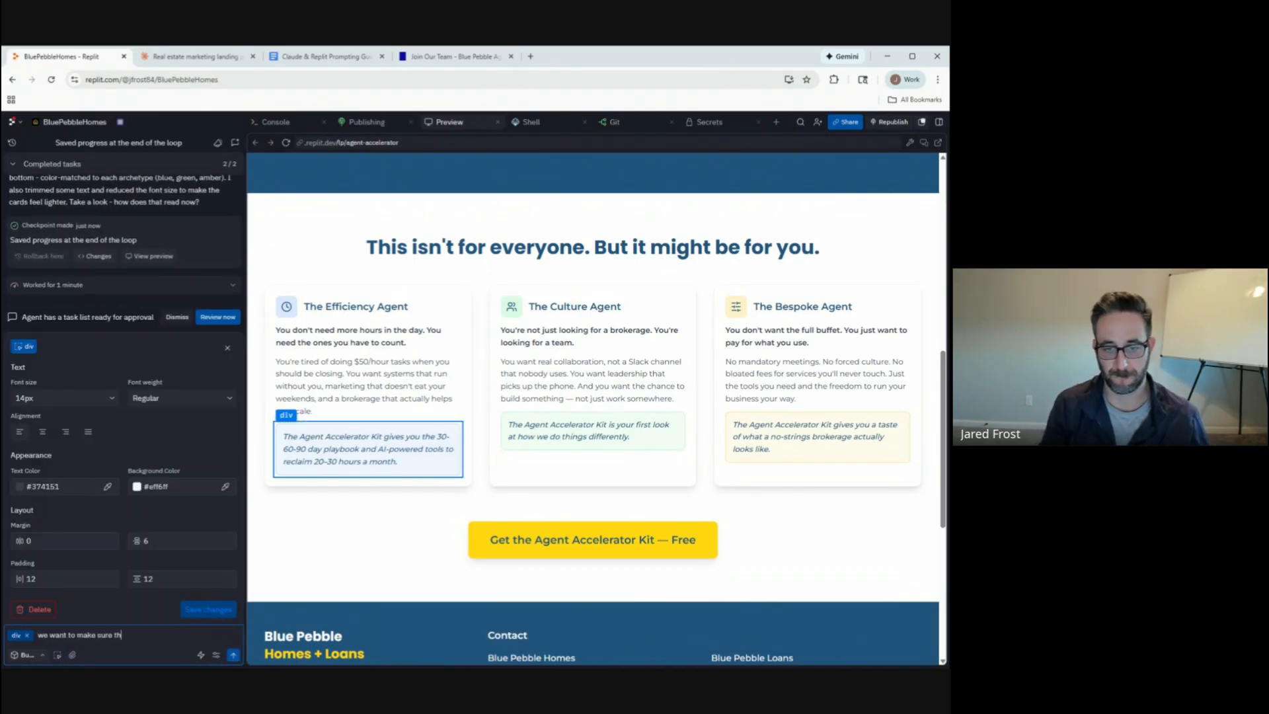
text(ese "card)
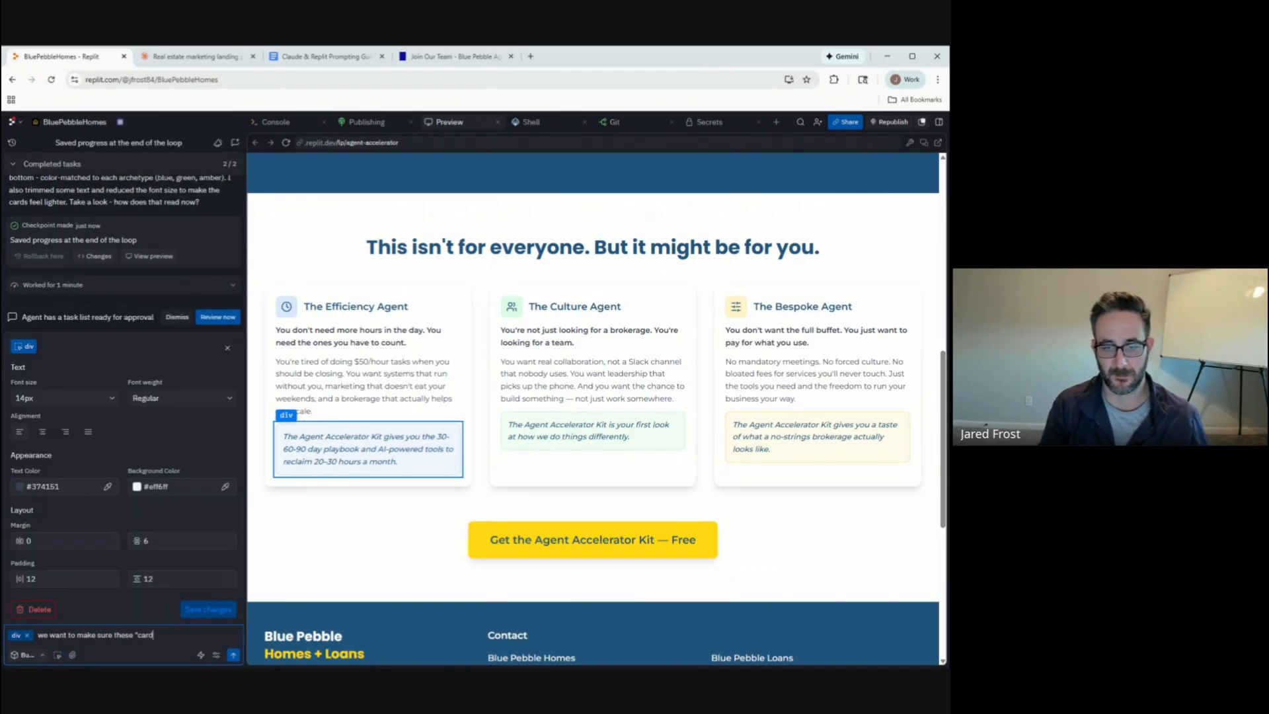
text(s with)
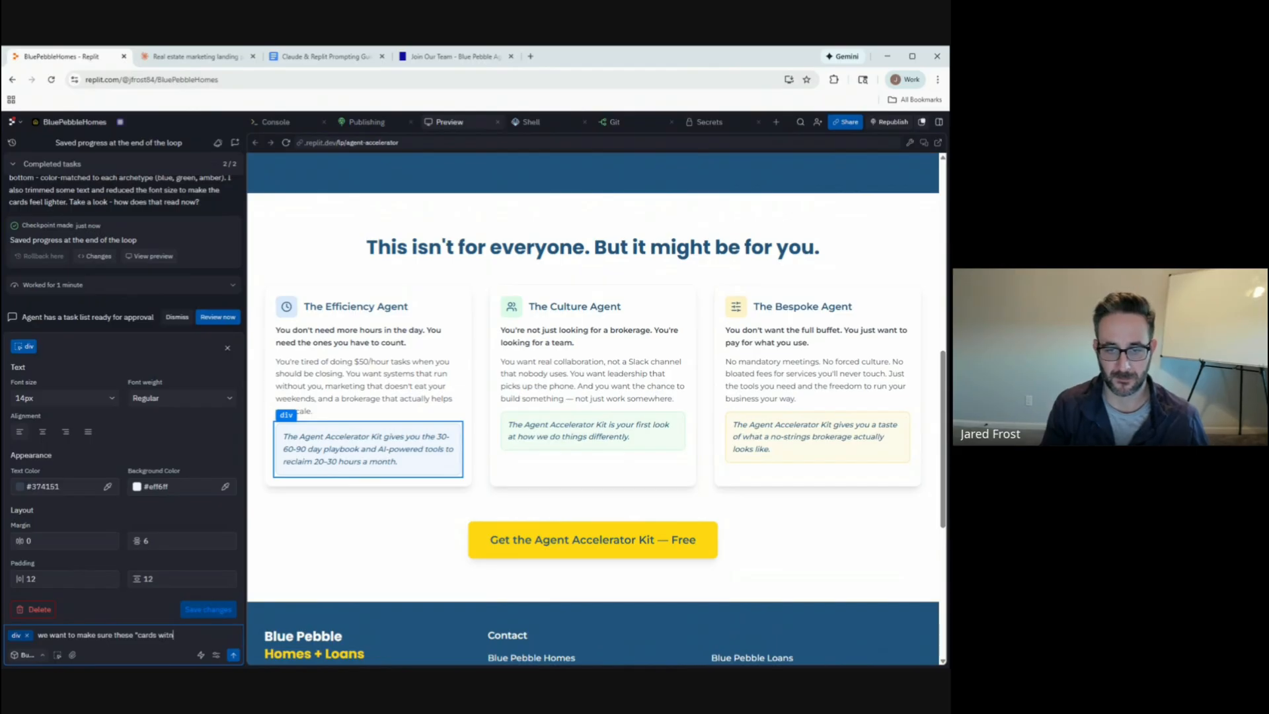
text( a bhin a card" are)
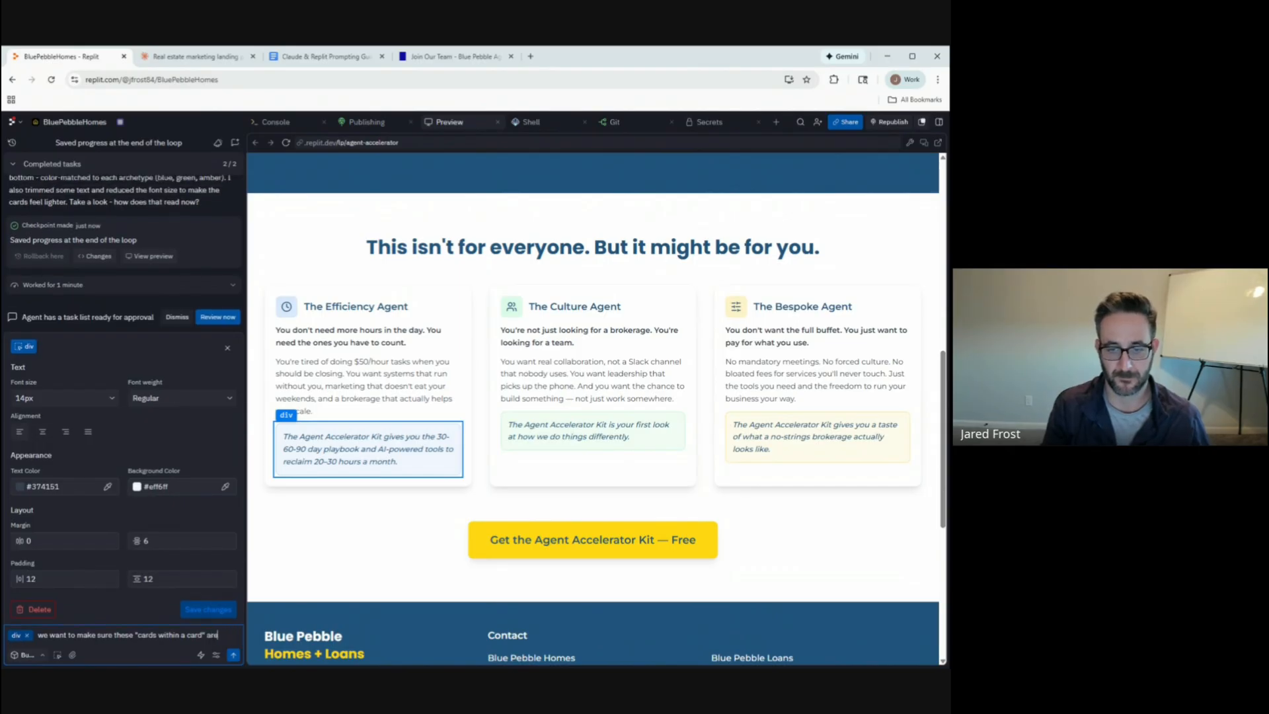
text(aligned)
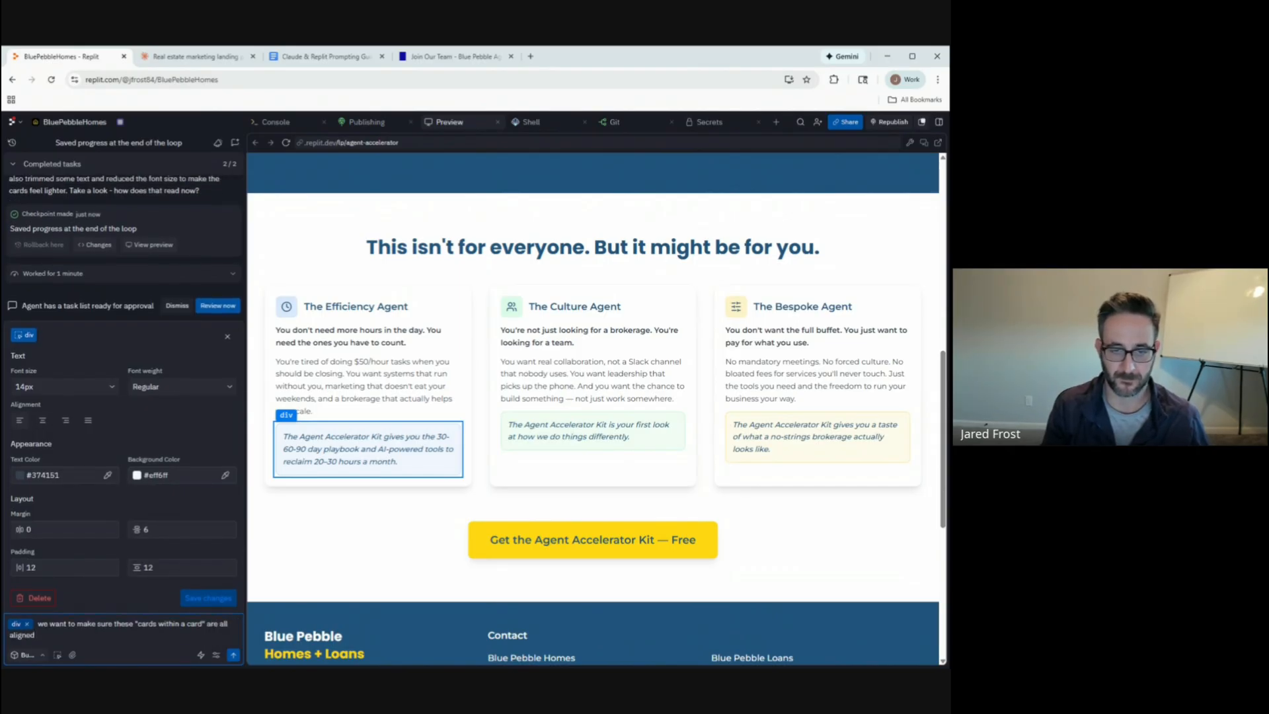
text( so the top borders are a thte)
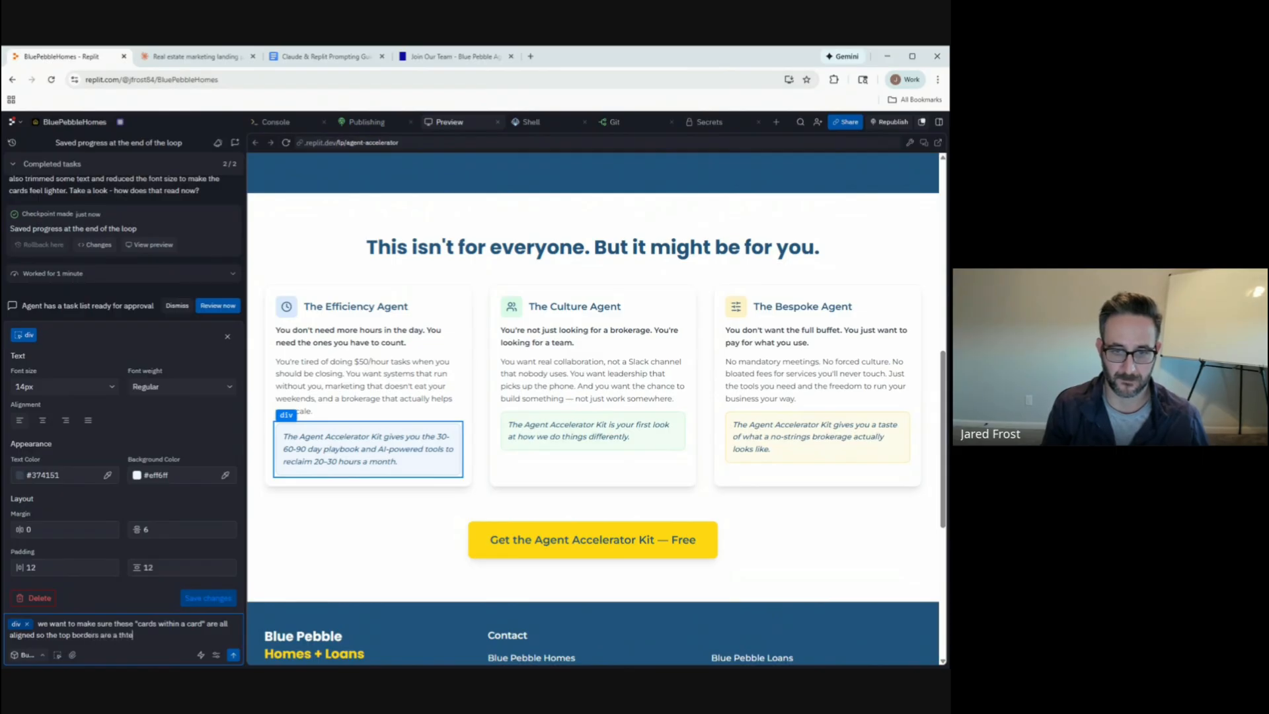
text( same level acros)
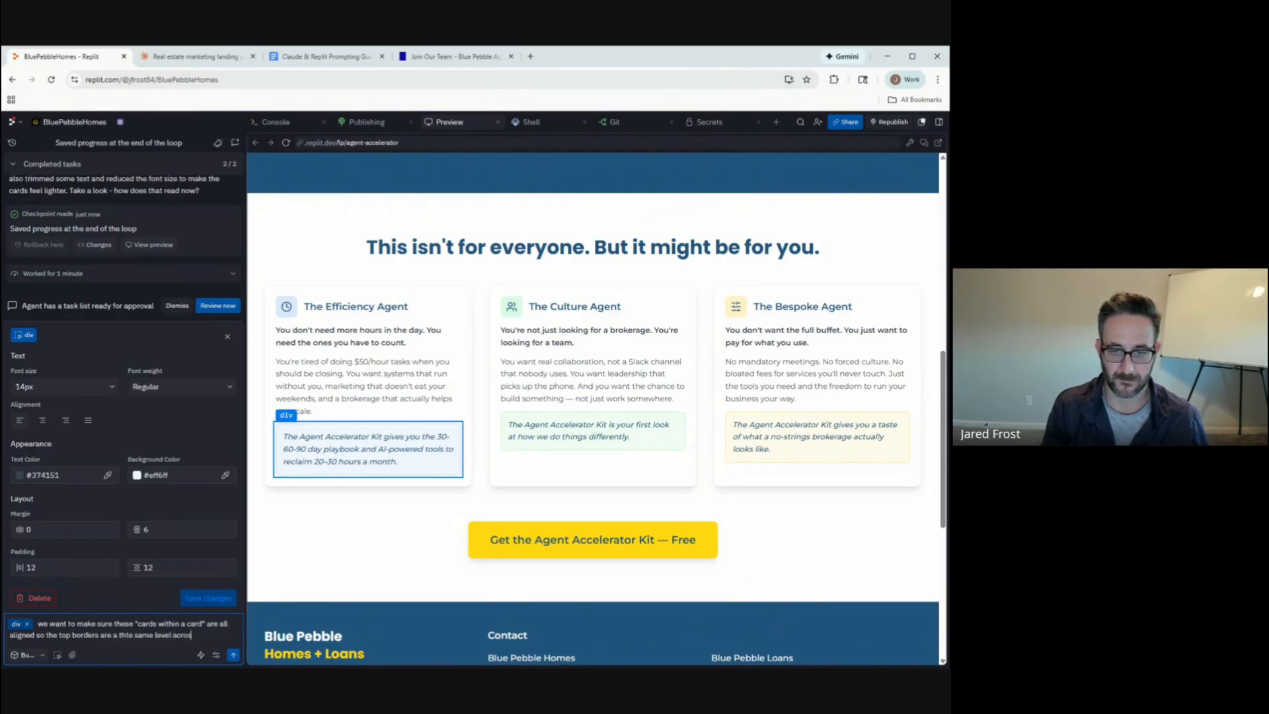
text(s the page)
key(Return)
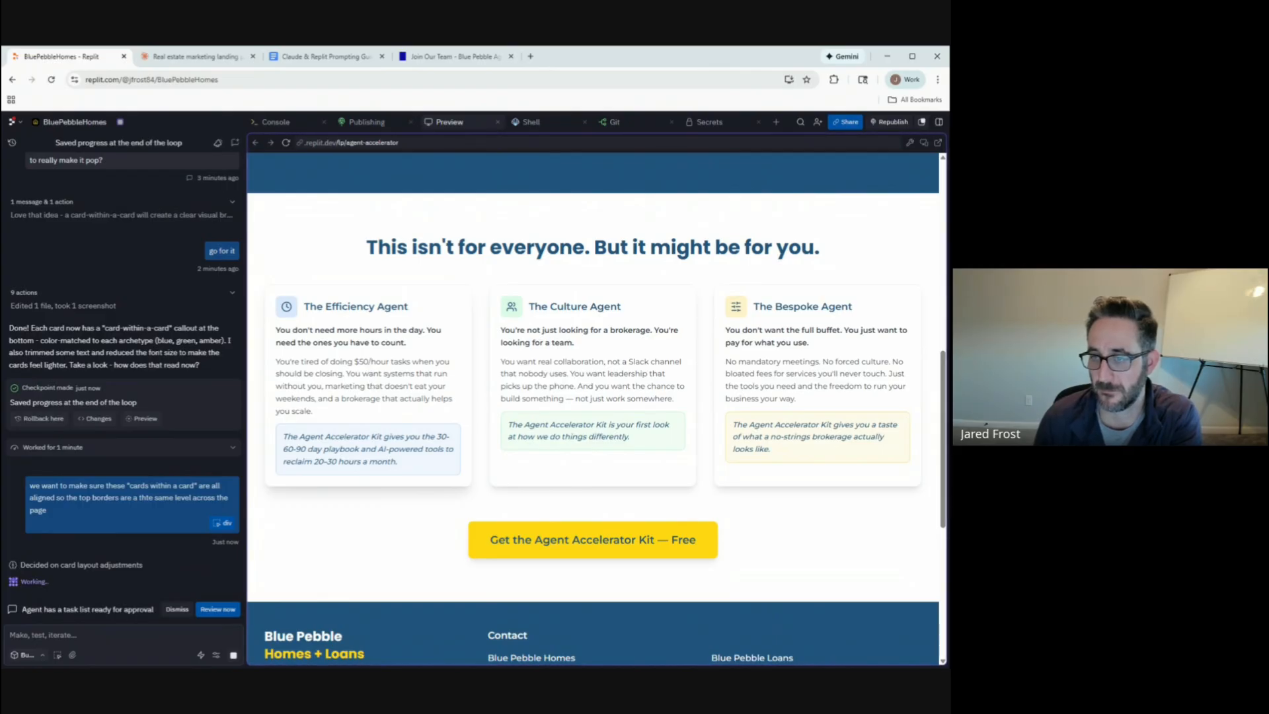
Review the landing page preview from the hero and kit list down to the archetype cards, checking the callouts' alignment.
scroll(544, 372, up, 1)
scroll(555, 375, up, 6)
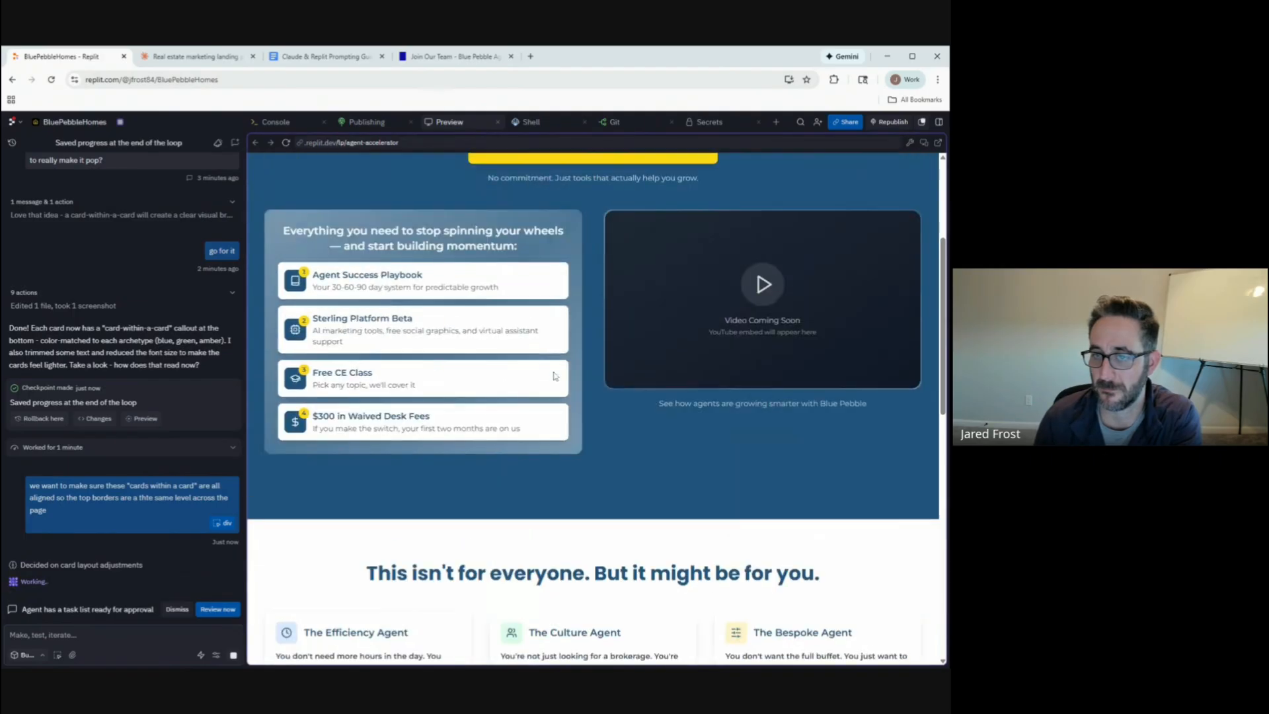
scroll(554, 374, down, 3)
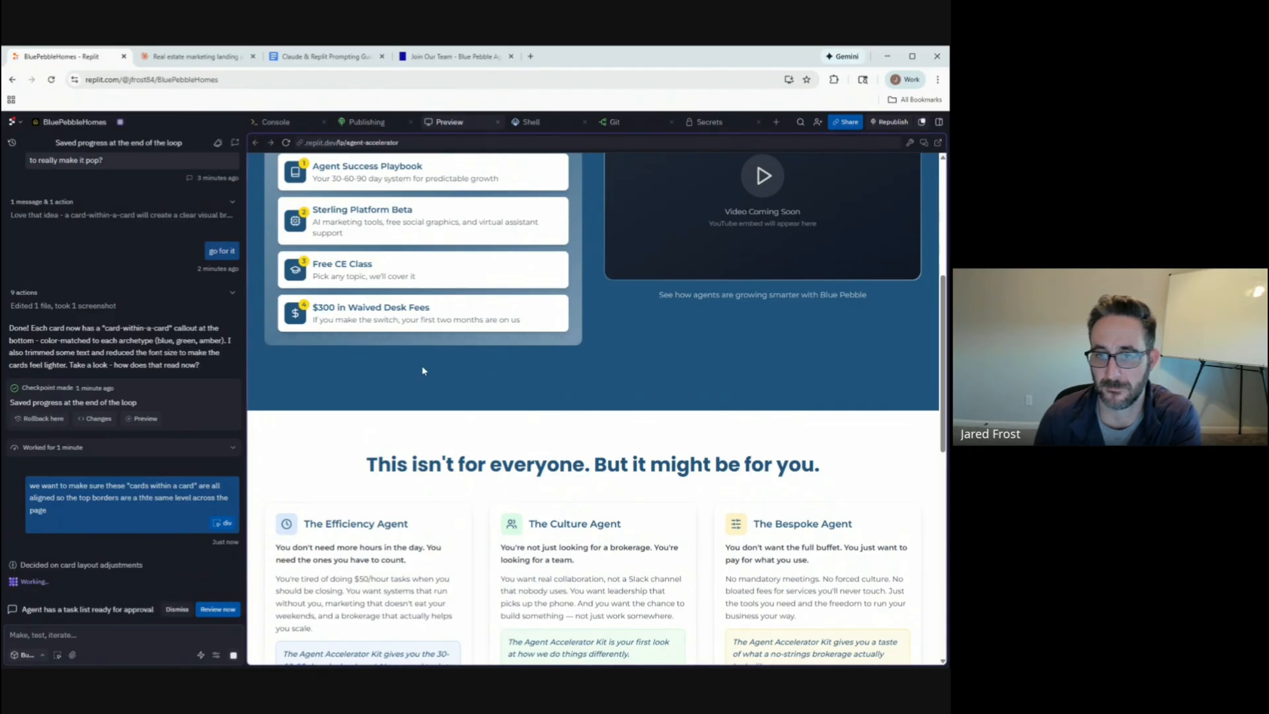
scroll(410, 387, down, 3)
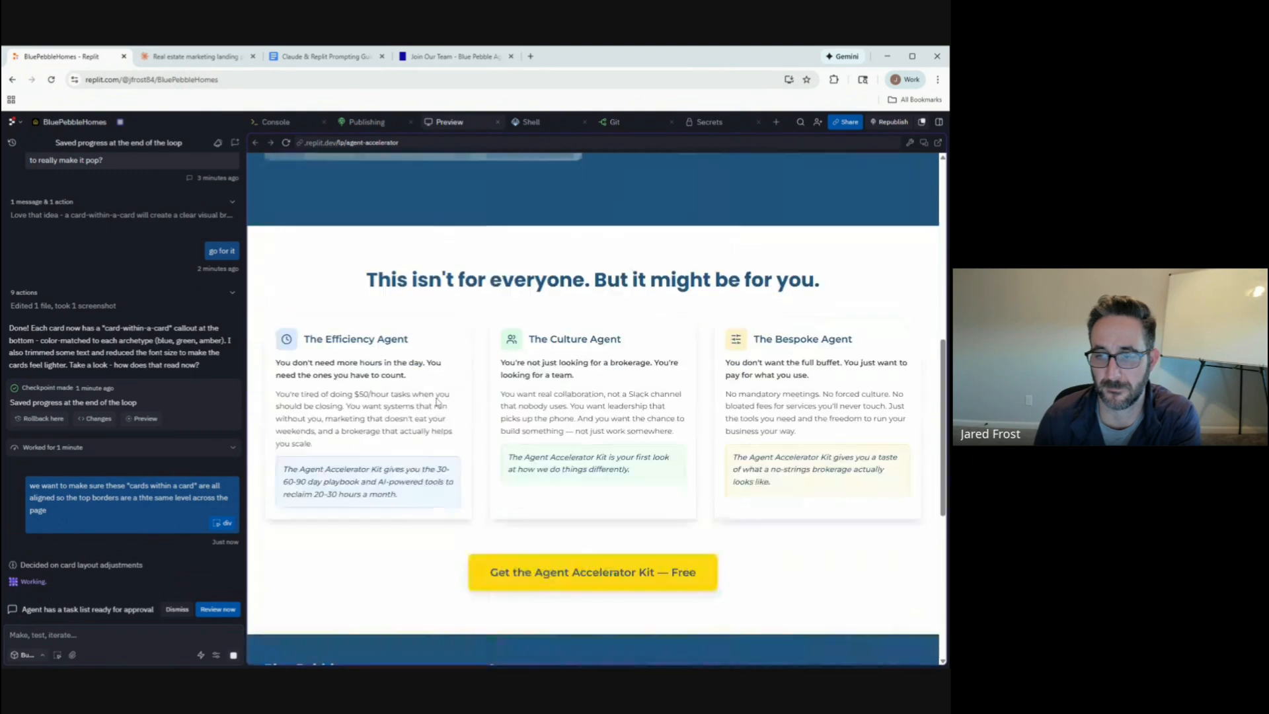
scroll(437, 401, up, 1)
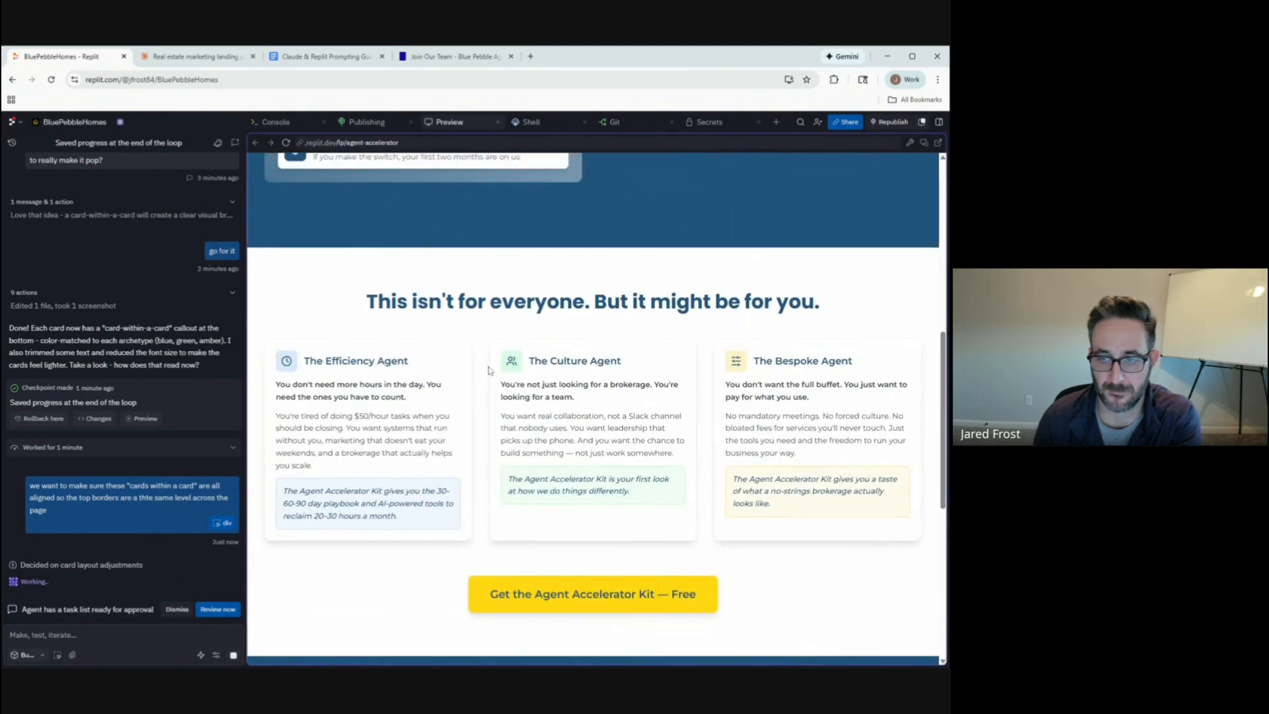
scroll(489, 371, up, 3)
scroll(490, 371, up, 6)
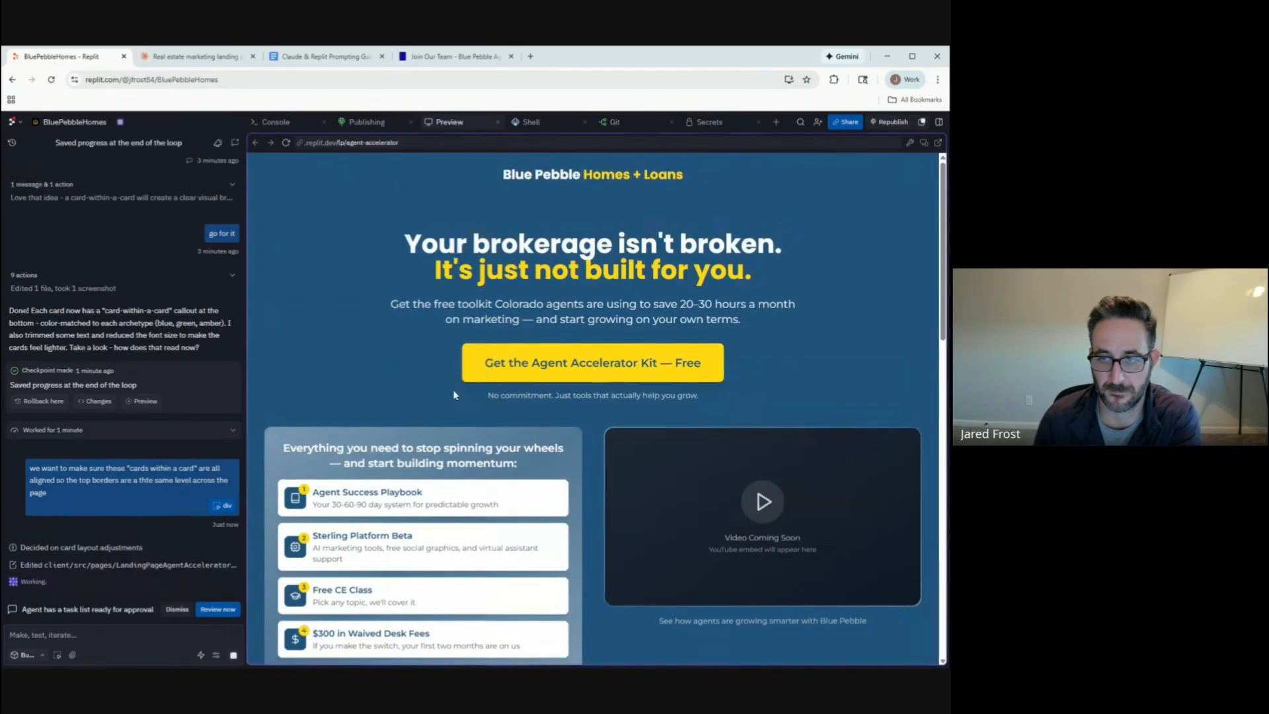
scroll(428, 430, down, 3)
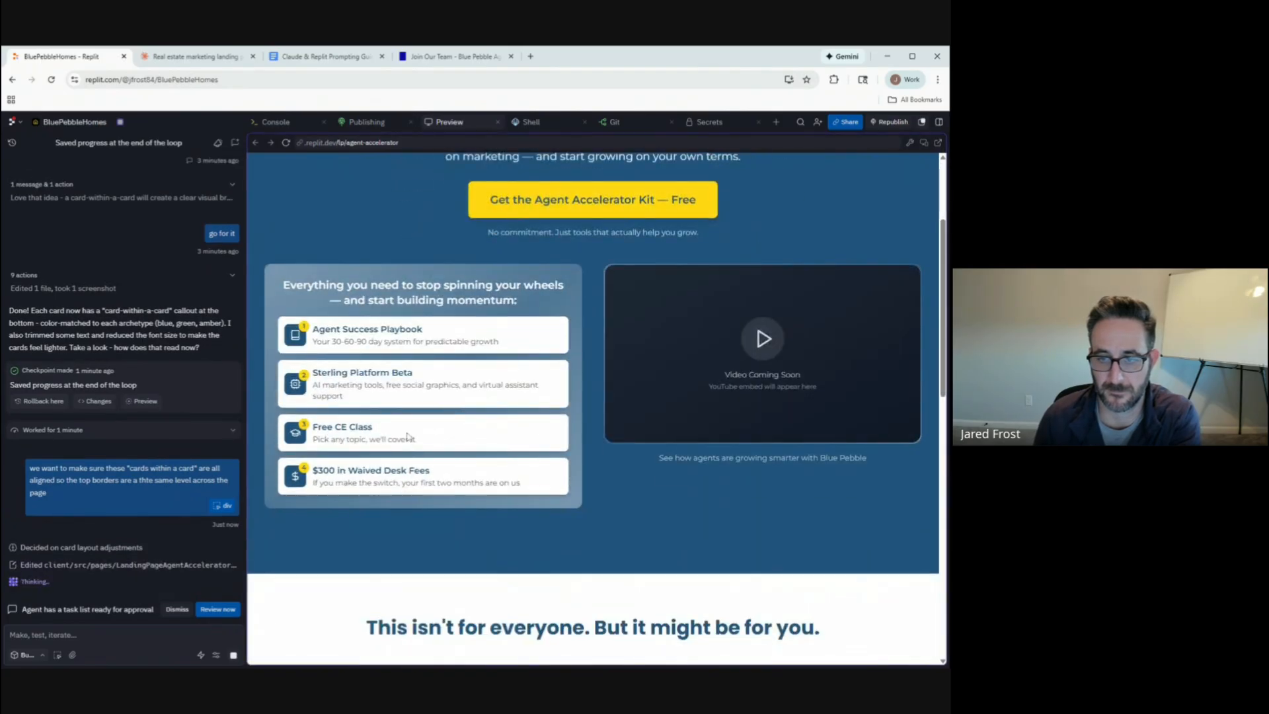
scroll(492, 411, down, 10)
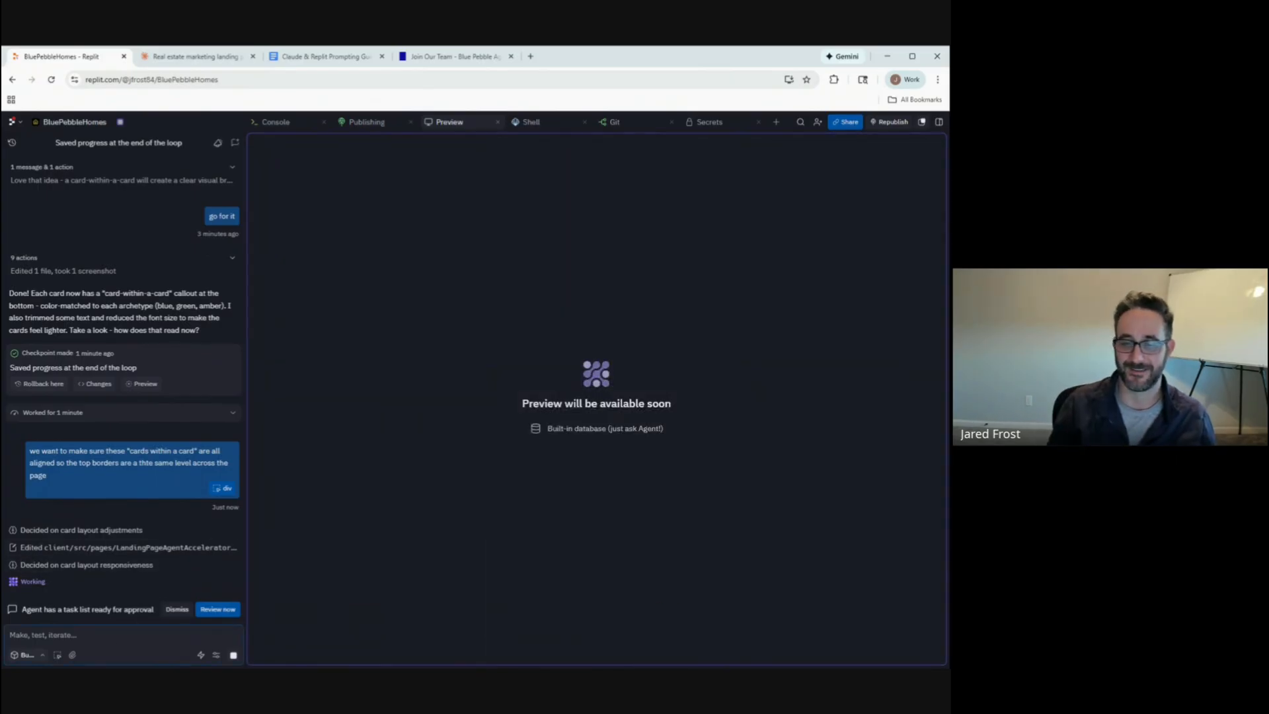
click(79, 635)
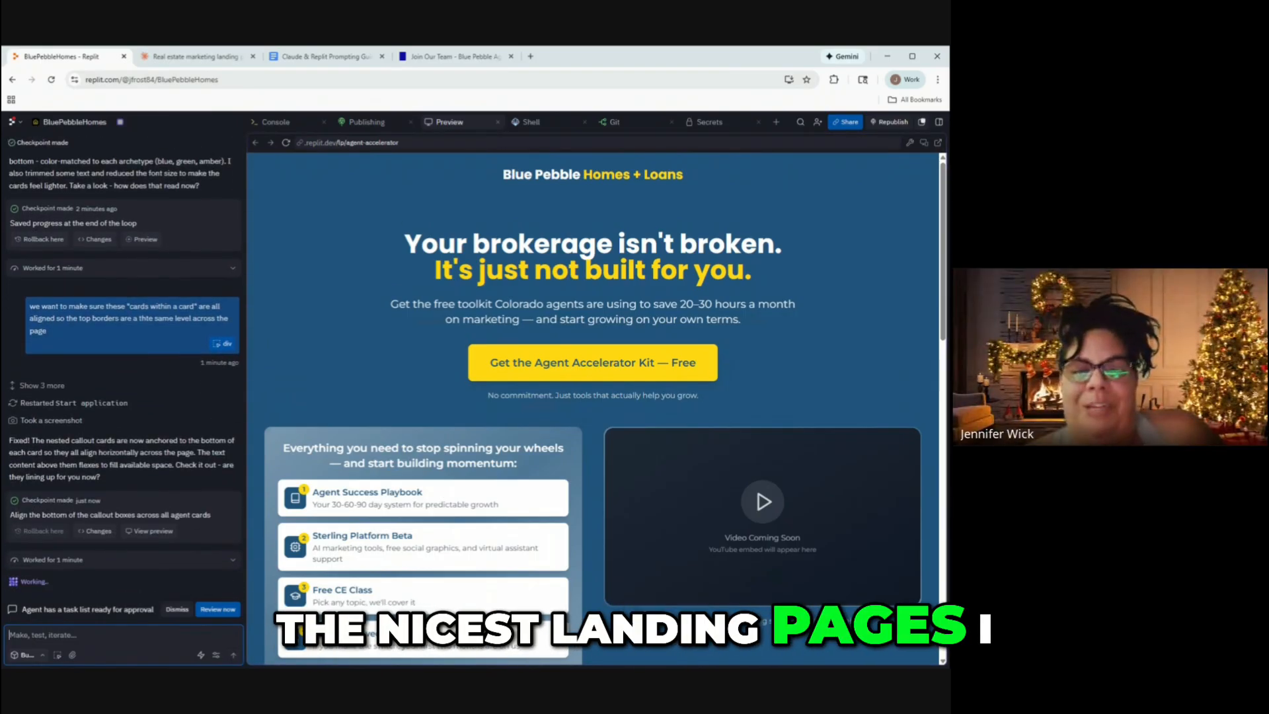
scroll(546, 380, down, 5)
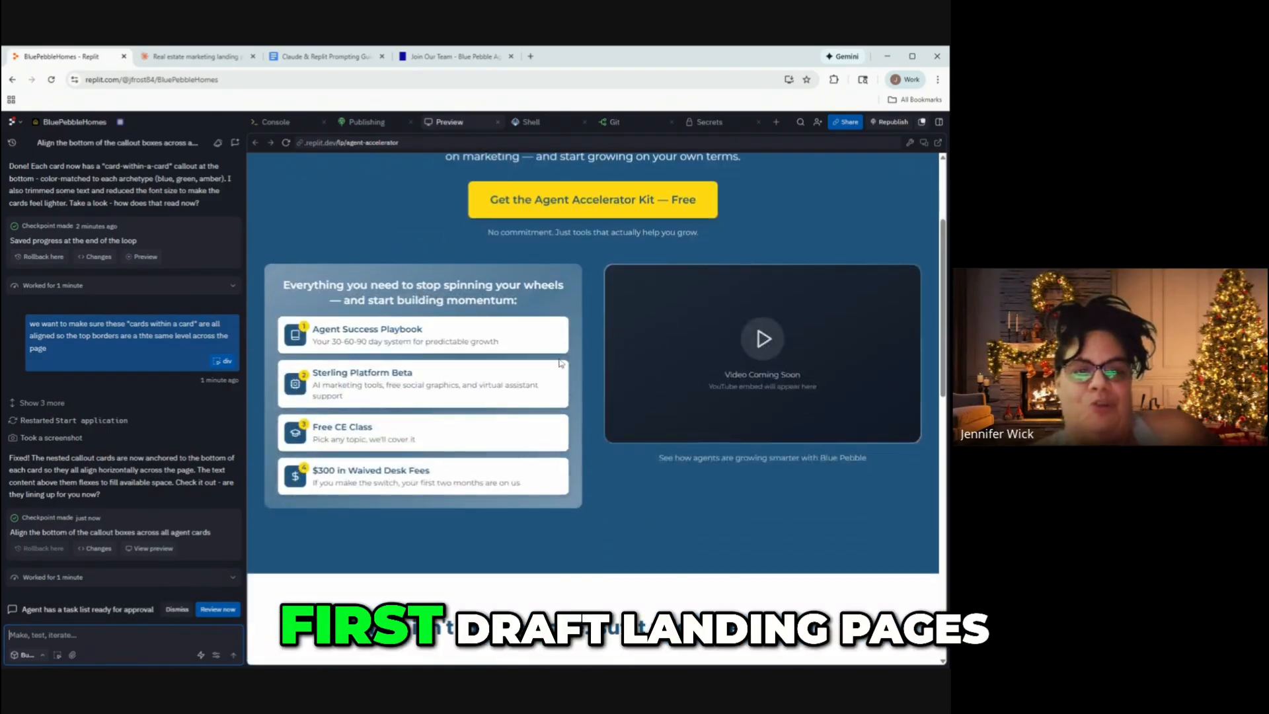
scroll(546, 380, down, 3)
scroll(535, 367, up, 3)
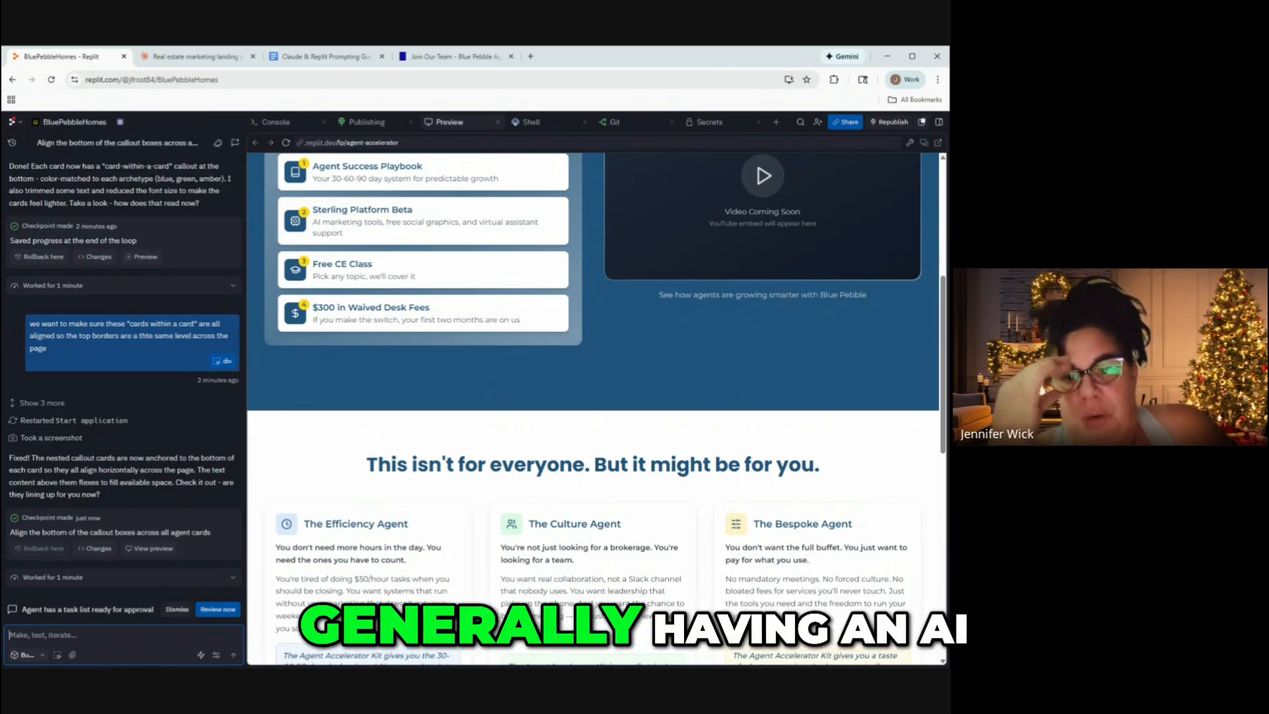
scroll(598, 288, down, 3)
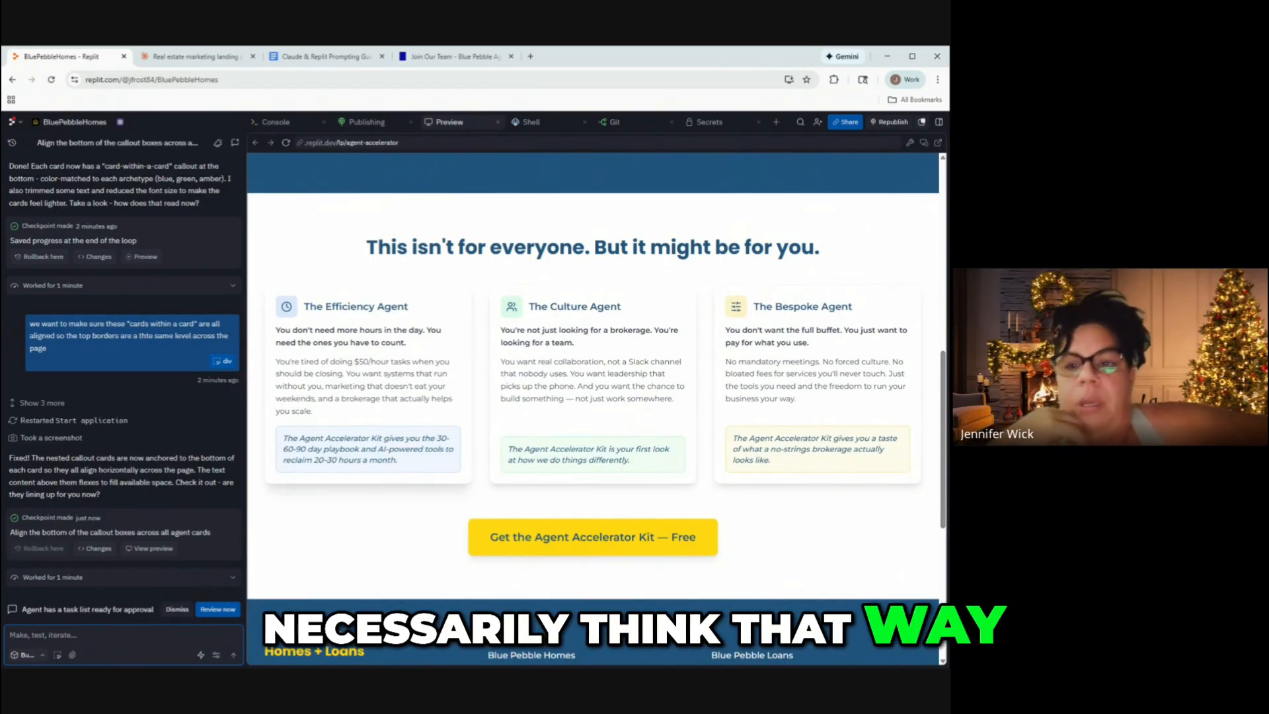
Select the Efficiency Agent card's body paragraph and change its hourly task rate to $25/hour.
click(59, 656)
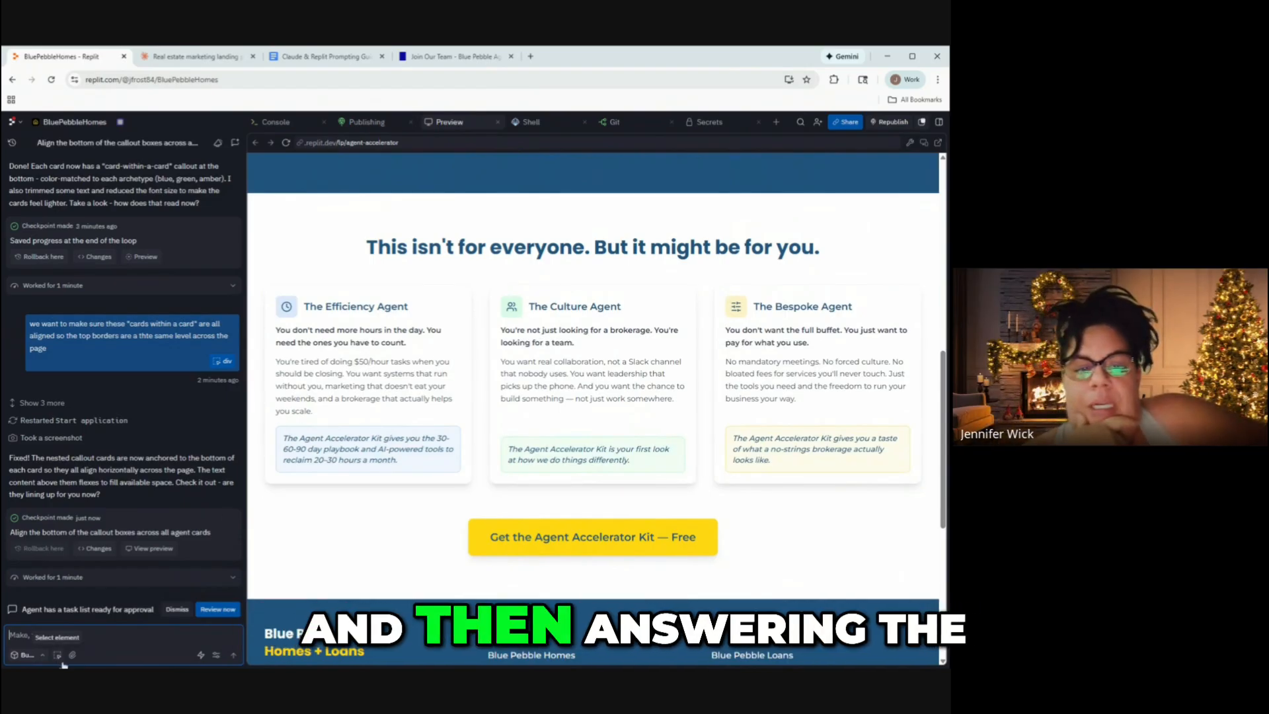
click(311, 370)
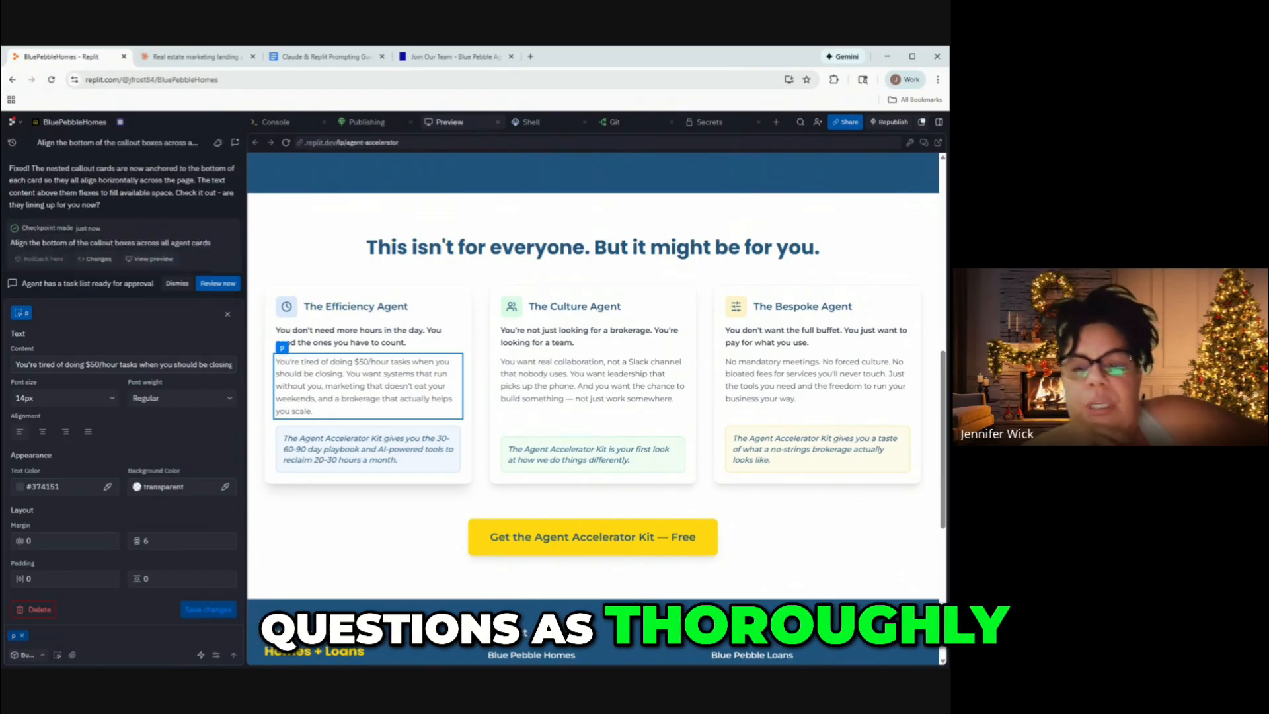
click(172, 364)
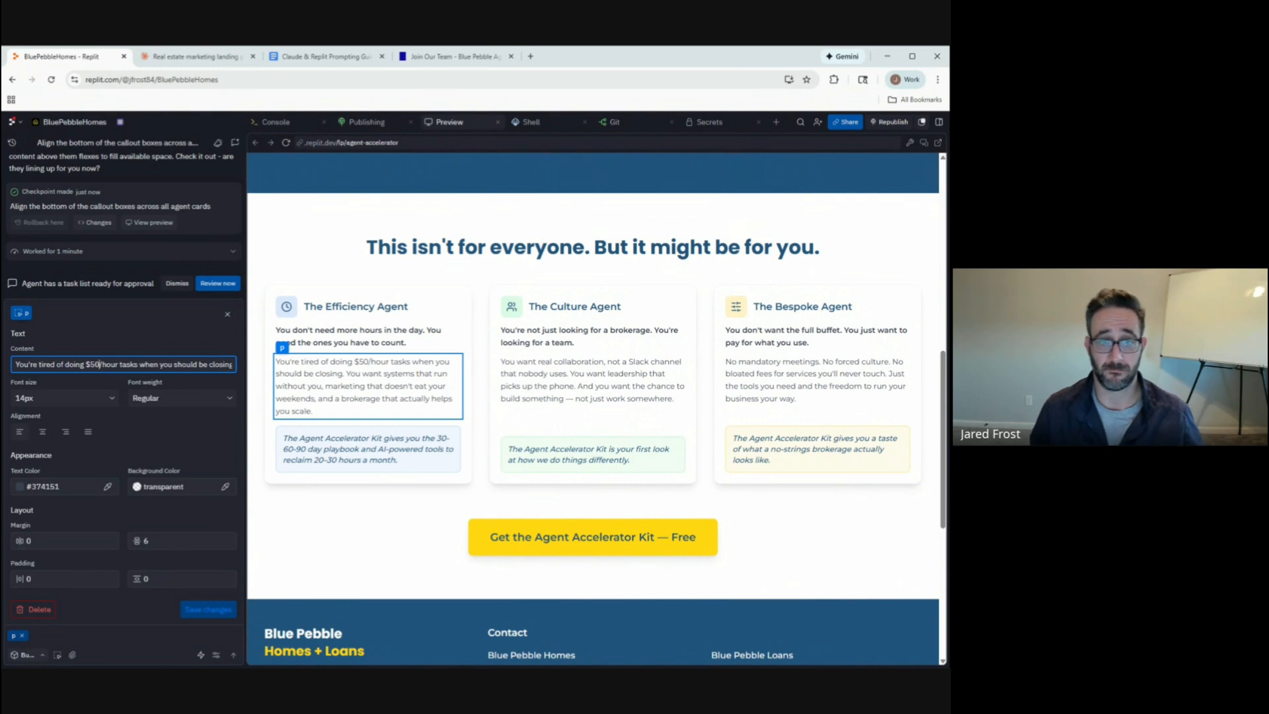
key(BackSpace)
key(BackSpace)
text(25)
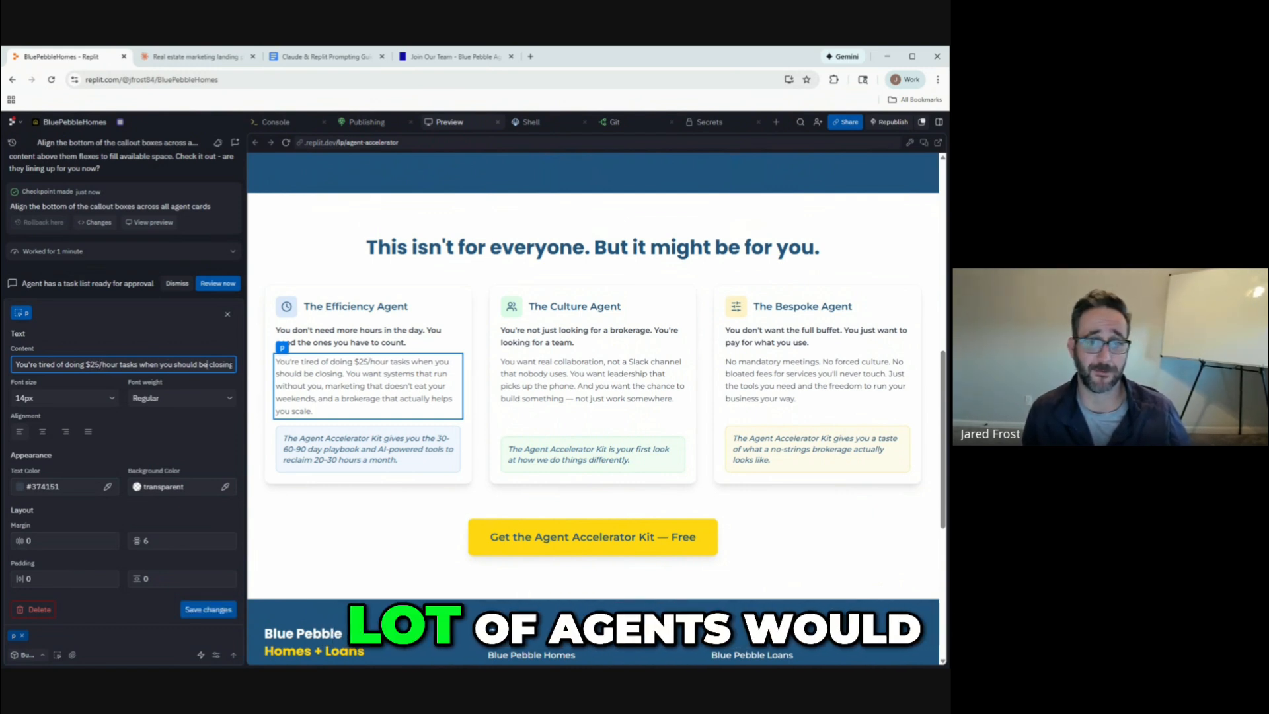
Trim the end of the Efficiency Agent paragraph so it reads "and a brokerage that actually helps." and save the change.
key(Right)
key(Right)
key(Right)
key(Right)
key(Right)
key(Right)
key(Right)
key(Right)
key(Right)
key(Right)
key(Right)
key(Right)
key(Right)
key(Right)
key(Right)
key(Right)
key(Right)
key(Right)
key(Right)
key(Right)
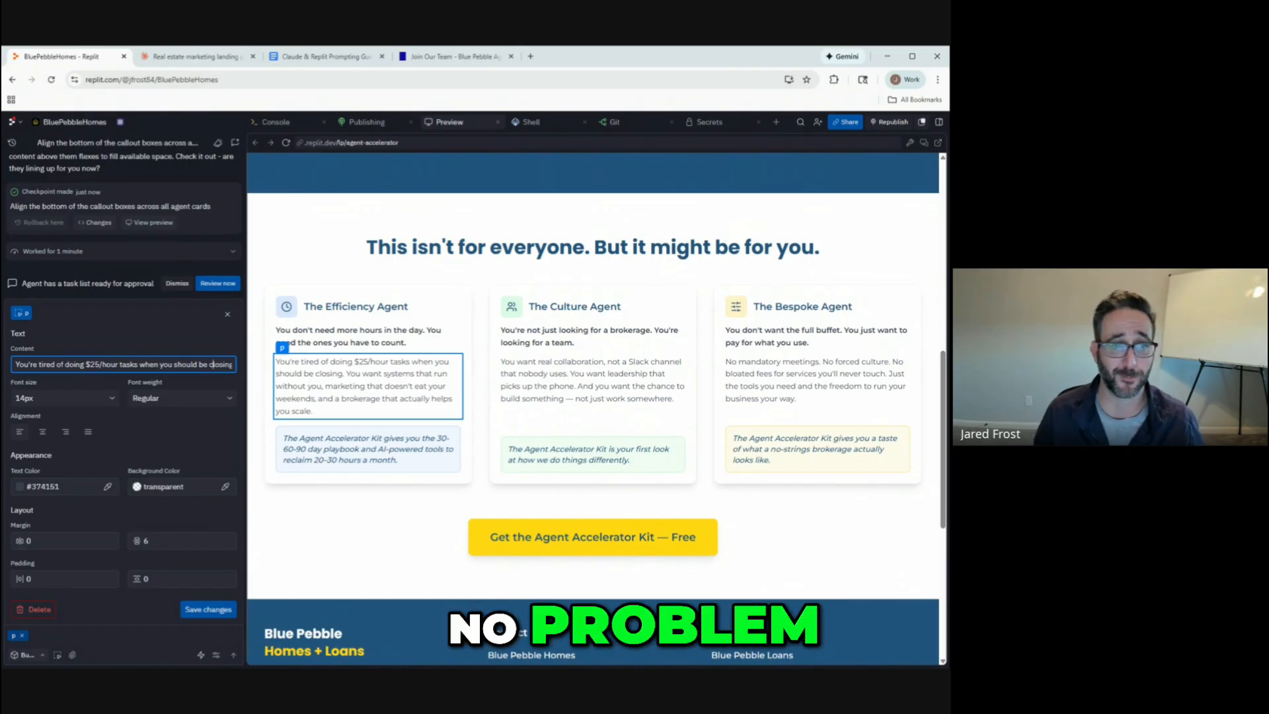
key(Right)
key(Right)
key(Right)
key(Right)
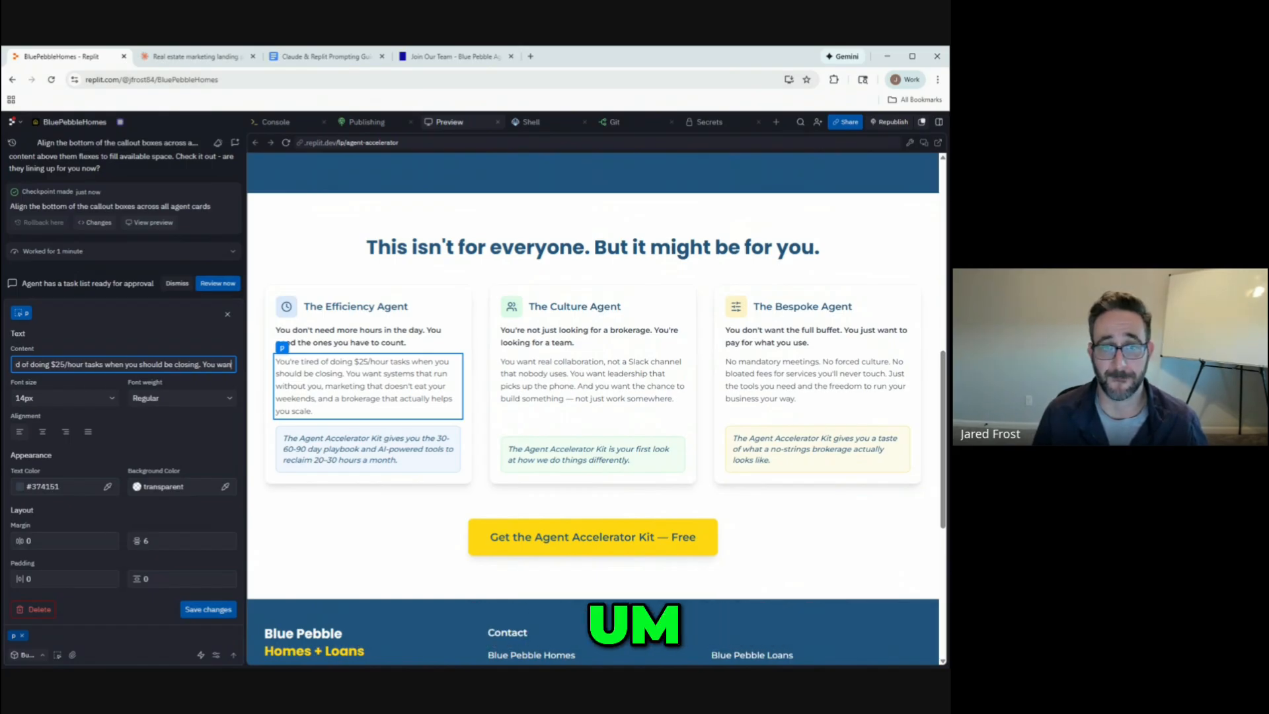
key(Right)
key(Right)
key(Right)
key(Right)
key(Right)
key(Right)
key(Right)
key(Right)
key(Right)
key(Right)
key(Right)
key(Right)
key(Right)
key(Right)
key(Right)
key(Right)
key(Right)
key(Right)
key(Right)
key(Right)
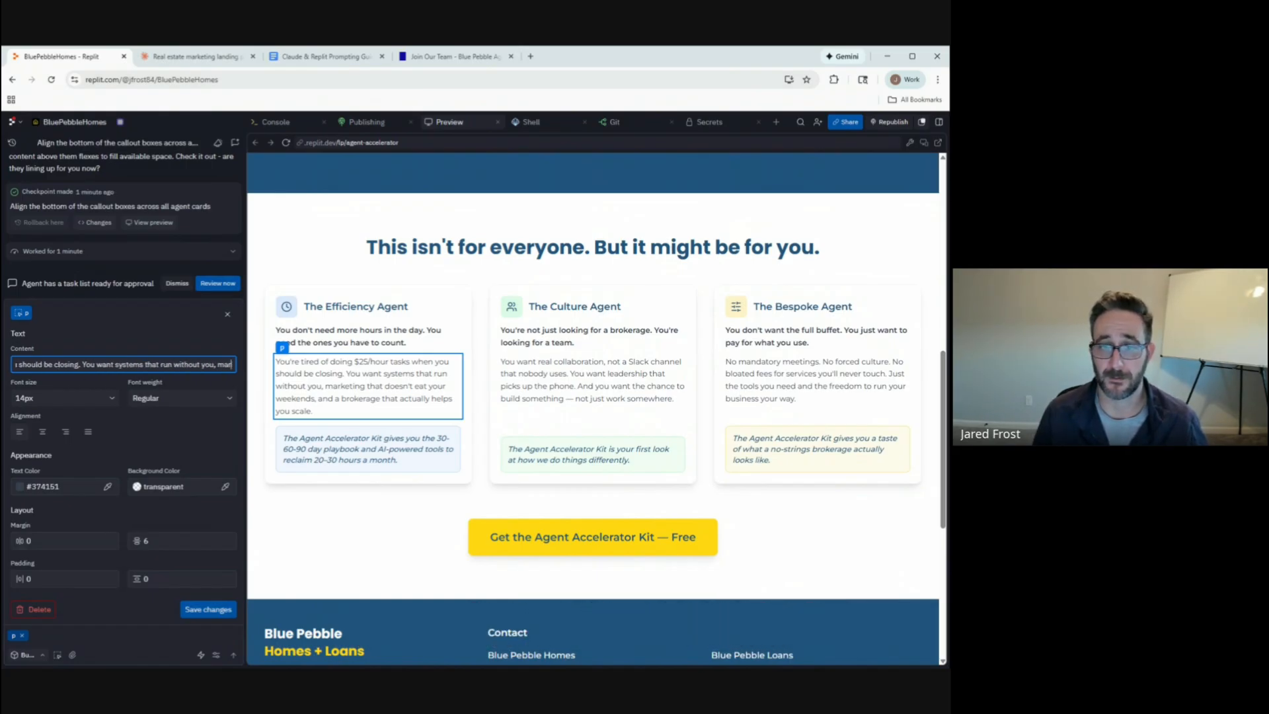
key(Right)
key(Right)
key(Right)
key(Right)
key(Right)
key(Right)
key(Left)
key(Left)
key(Left)
key(Left)
key(Left)
key(Left)
key(Left)
key(Left)
key(Left)
key(Left)
key(Left)
key(Left)
key(Left)
key(Left)
key(Left)
key(Left)
key(Left)
key(Left)
key(Left)
key(Left)
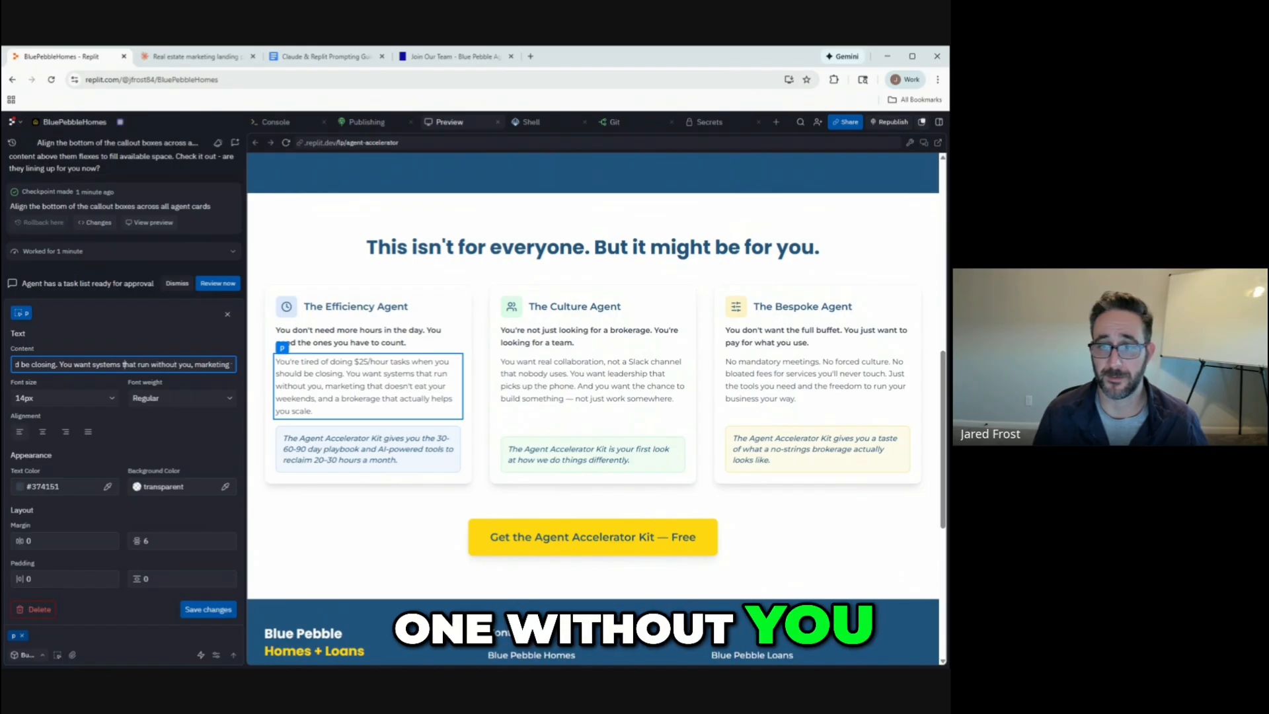
key(Right)
key(Right)
key(Right)
key(Right)
key(Right)
key(Right)
key(Right)
key(Right)
key(Right)
key(Right)
key(Right)
key(Right)
key(Right)
key(Right)
key(Right)
key(Right)
key(Right)
key(Right)
key(Right)
key(Right)
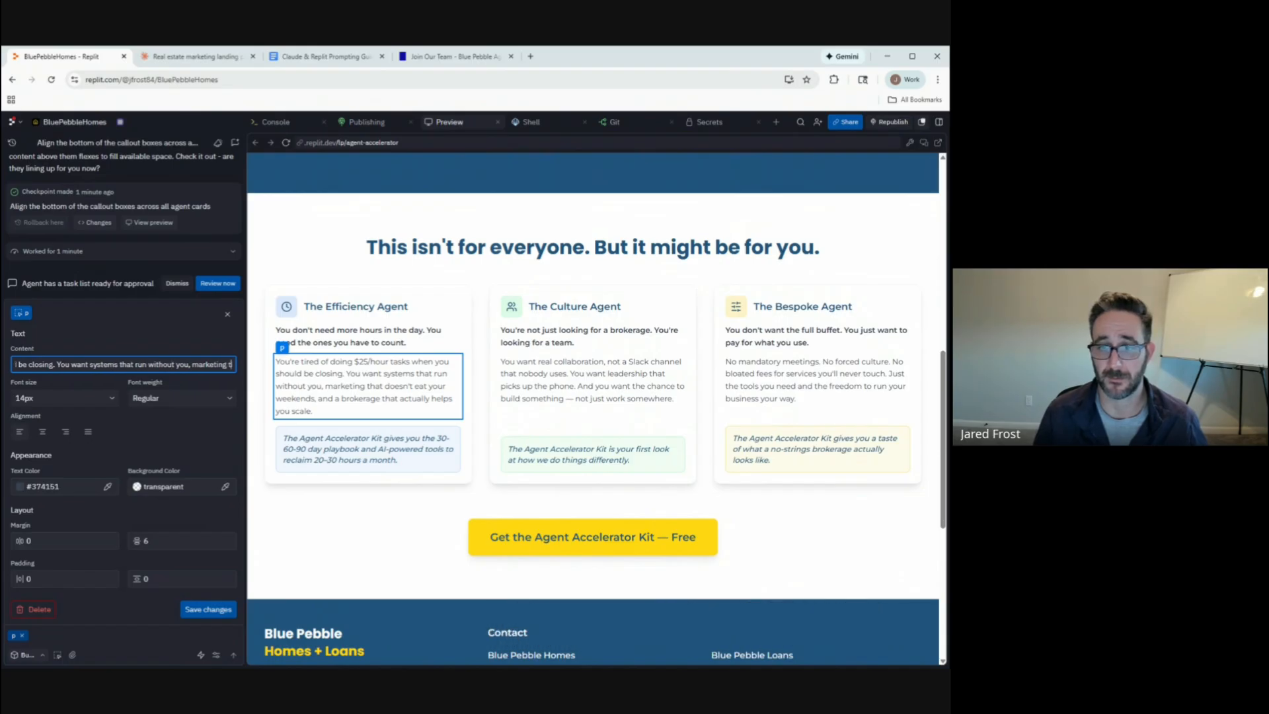
key(Right)
key(Right)
key(Right)
key(Right)
key(Right)
key(Right)
key(Right)
key(Right)
key(Right)
key(Right)
key(Right)
key(Right)
key(Right)
key(Right)
key(Right)
key(Right)
key(Right)
key(Right)
key(Right)
key(Right)
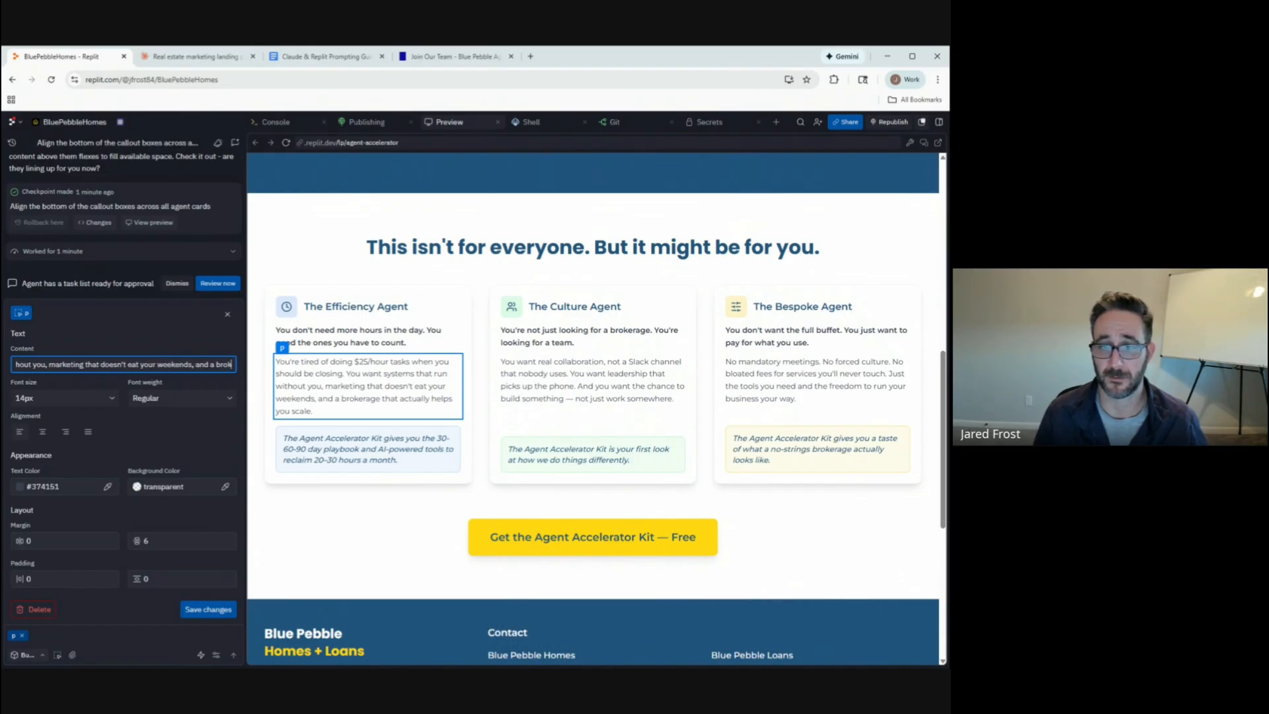
key(Right)
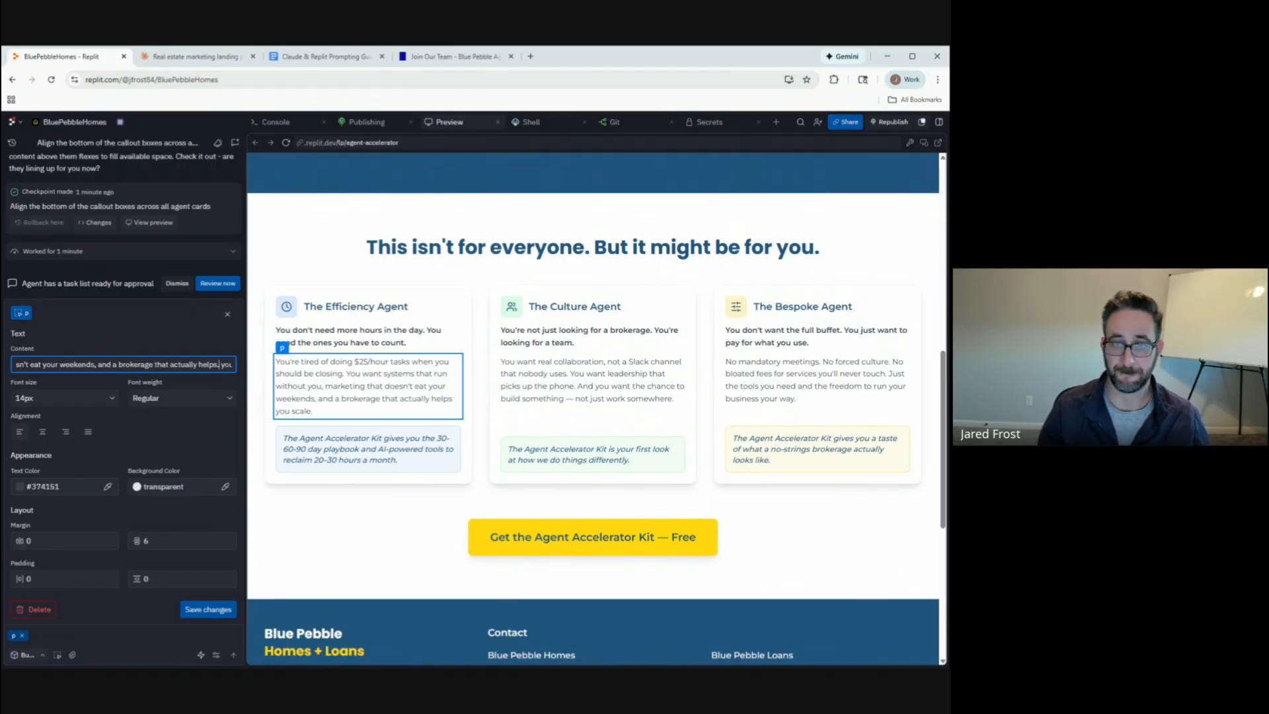
key(Delete)
key(Delete)
key(Delete)
key(Delete)
key(Delete)
key(Delete)
key(Delete)
key(Delete)
key(Delete)
key(Delete)
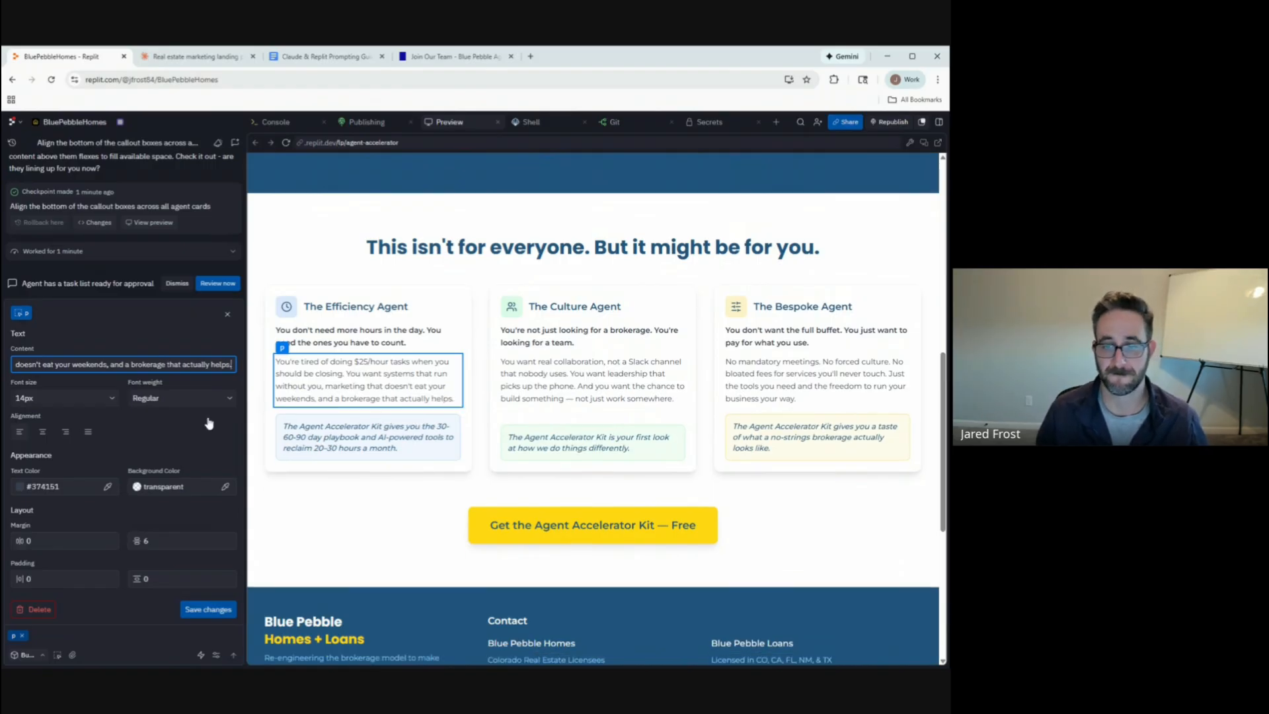
click(198, 610)
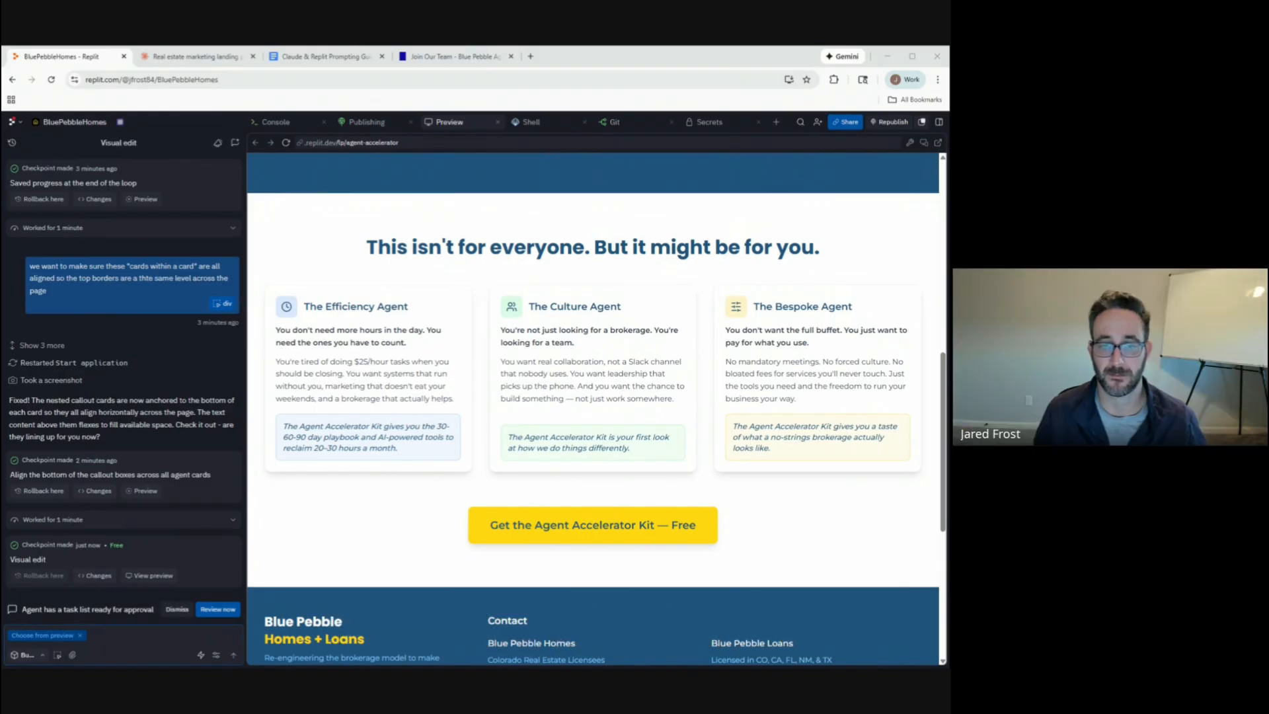
Send the agent a screenshot of the callouts, pointing out the misaligned top borders and asking for the tops to align, not the bottoms.
click(119, 635)
text(can you see hwo these cards with a c)
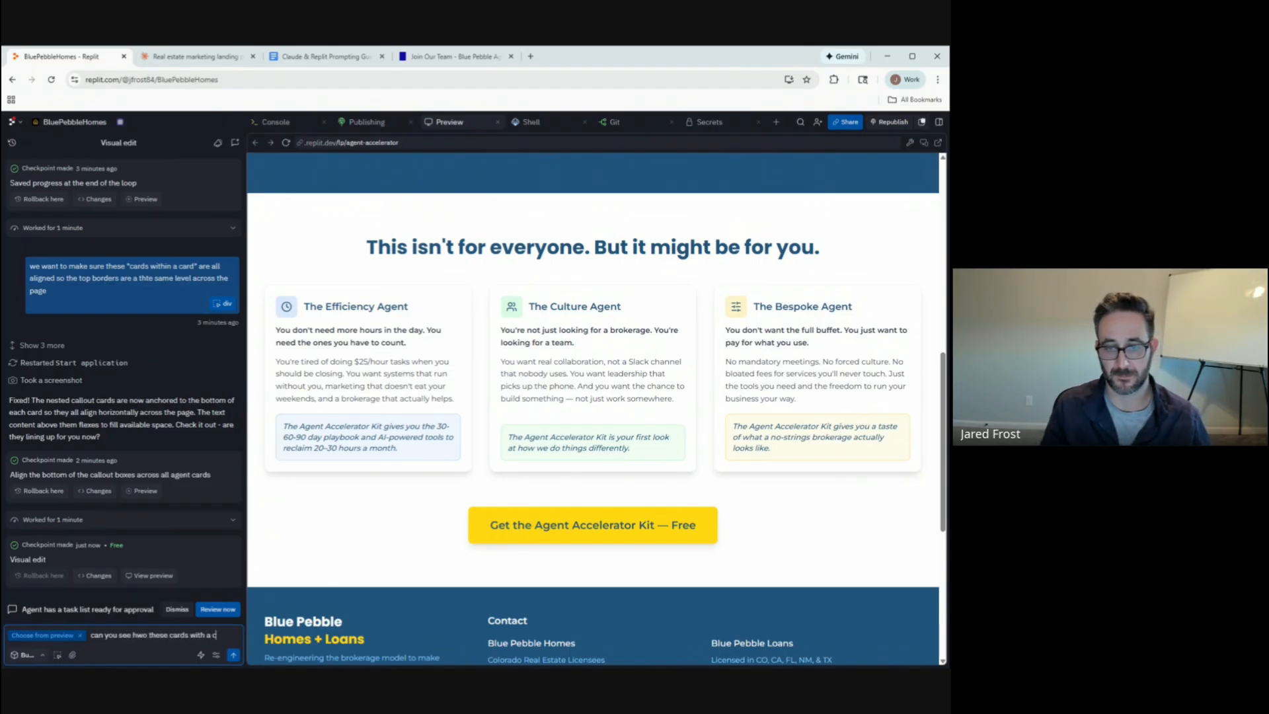
text(ard dont align the top borders...?)
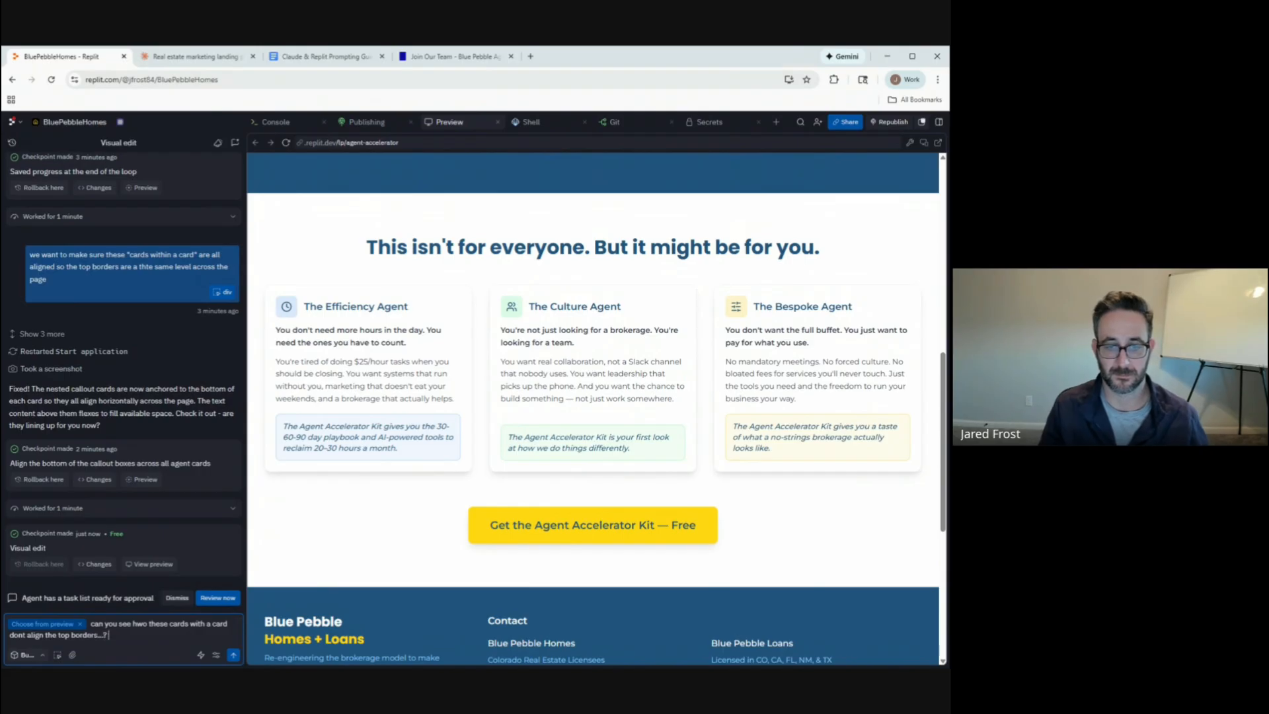
key(ctrl+v)
text(we)
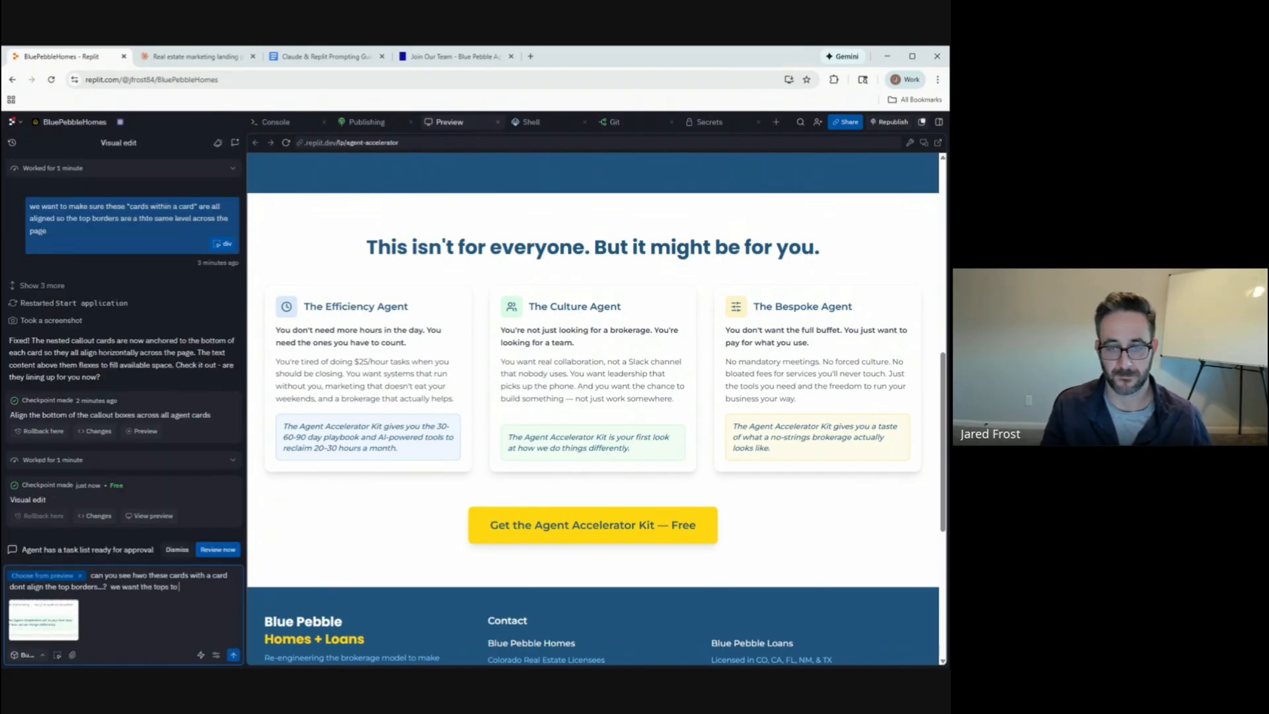
text( bottoms)
key(Return)
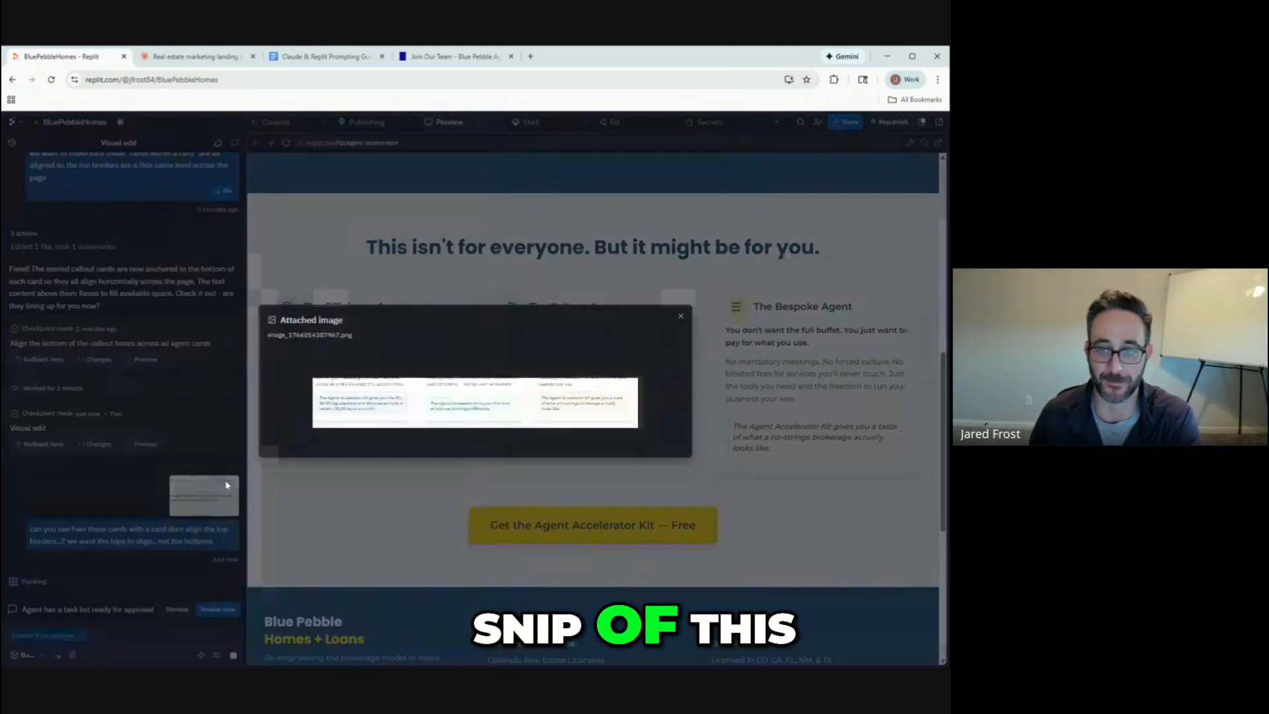
Check the enlarged callout screenshot attached to the request, close it and turn off element selection in the preview.
click(213, 494)
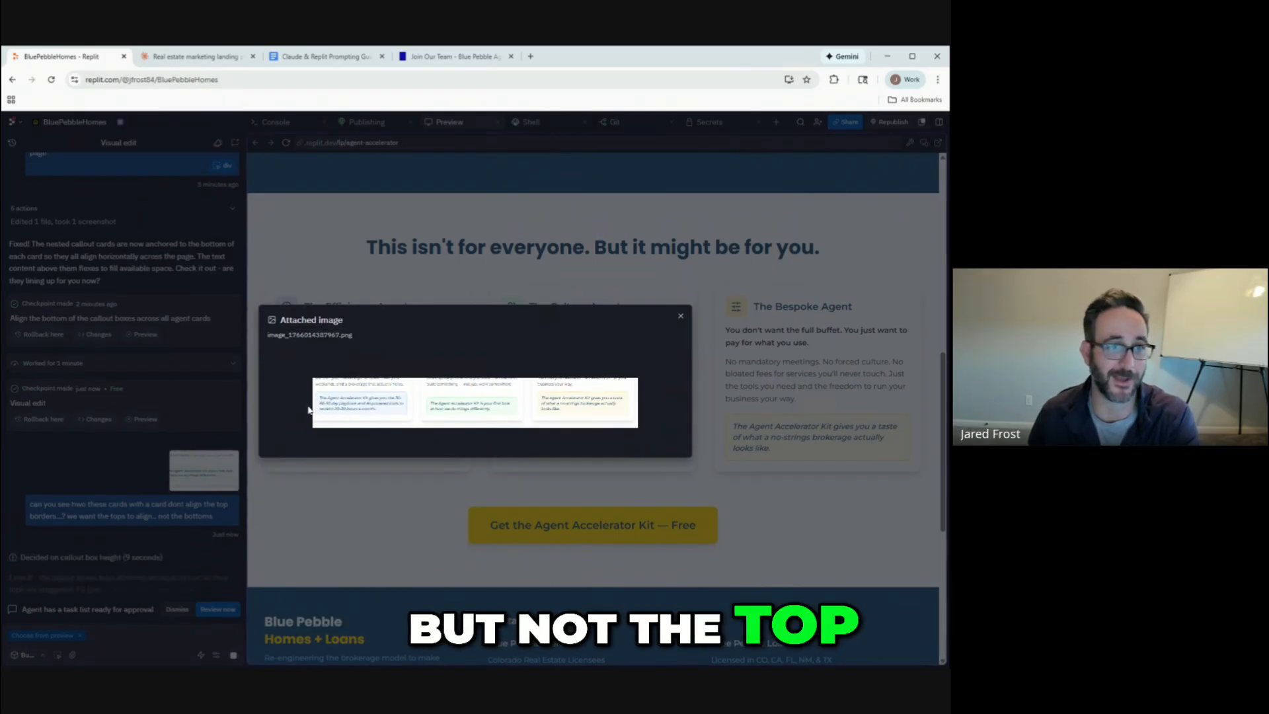
click(679, 319)
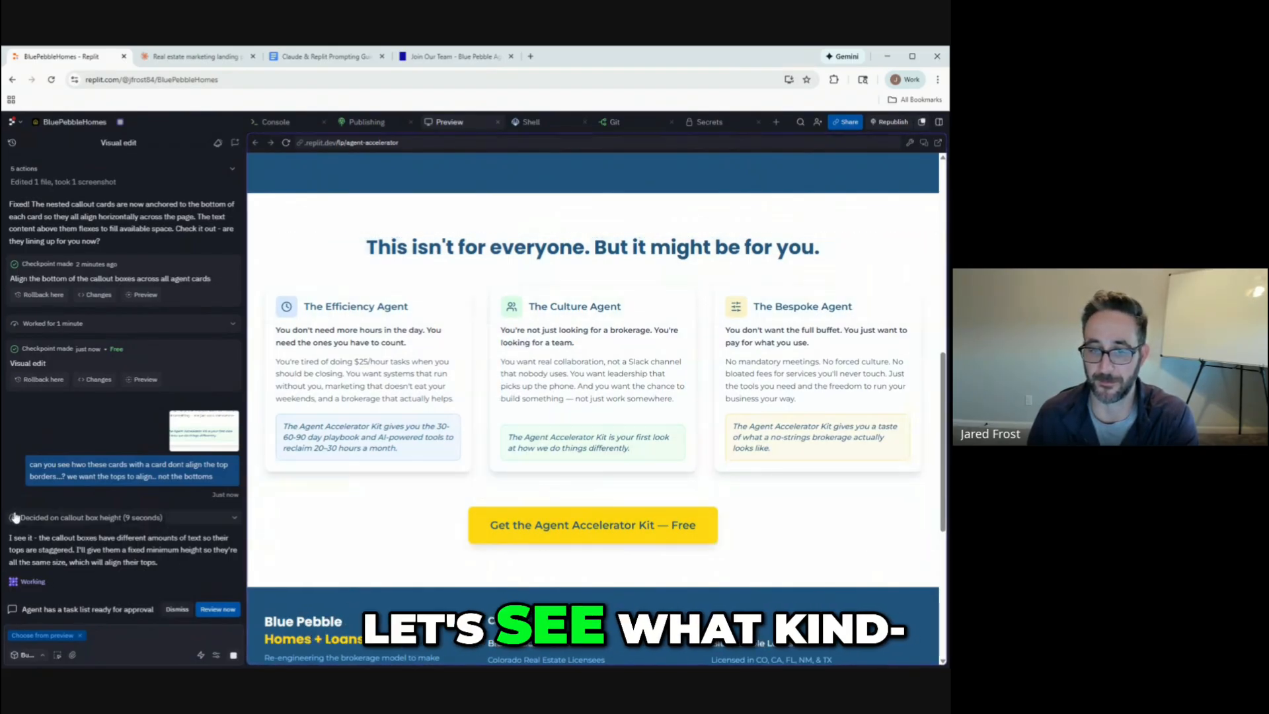
click(81, 635)
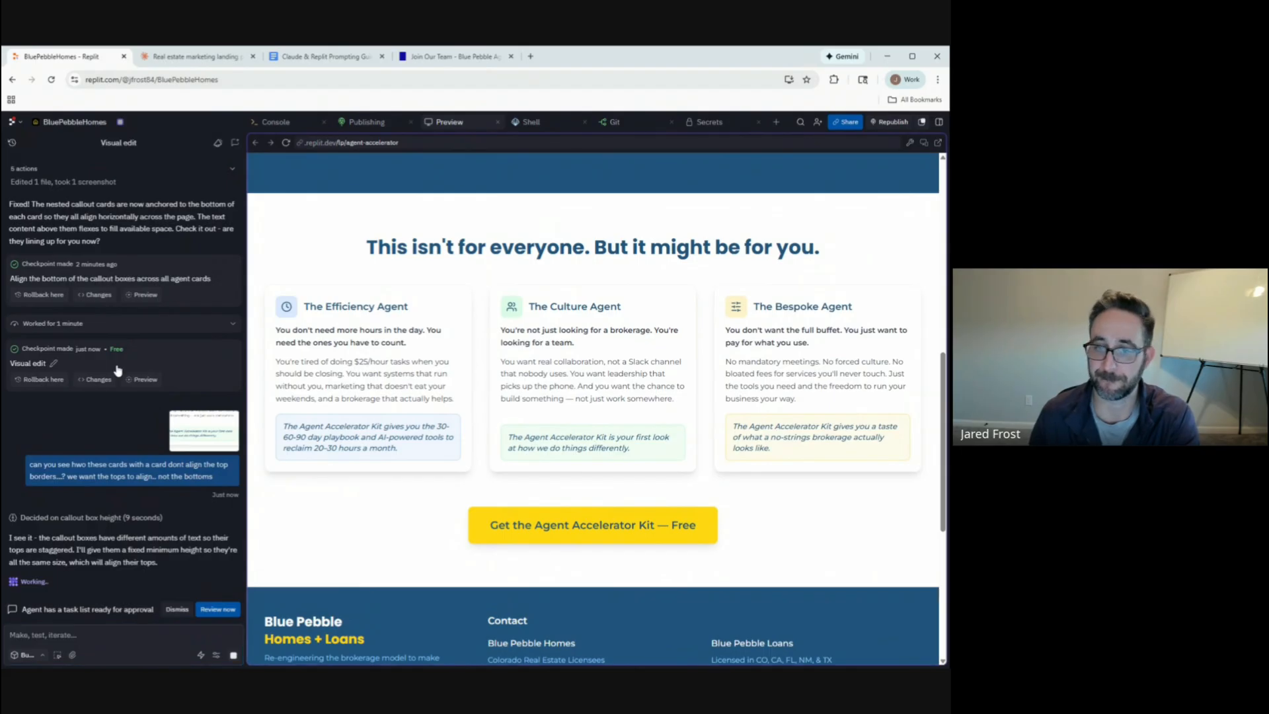
Open the free Agent Accelerator Kit form in the preview and select its Full Name input for editing.
click(575, 542)
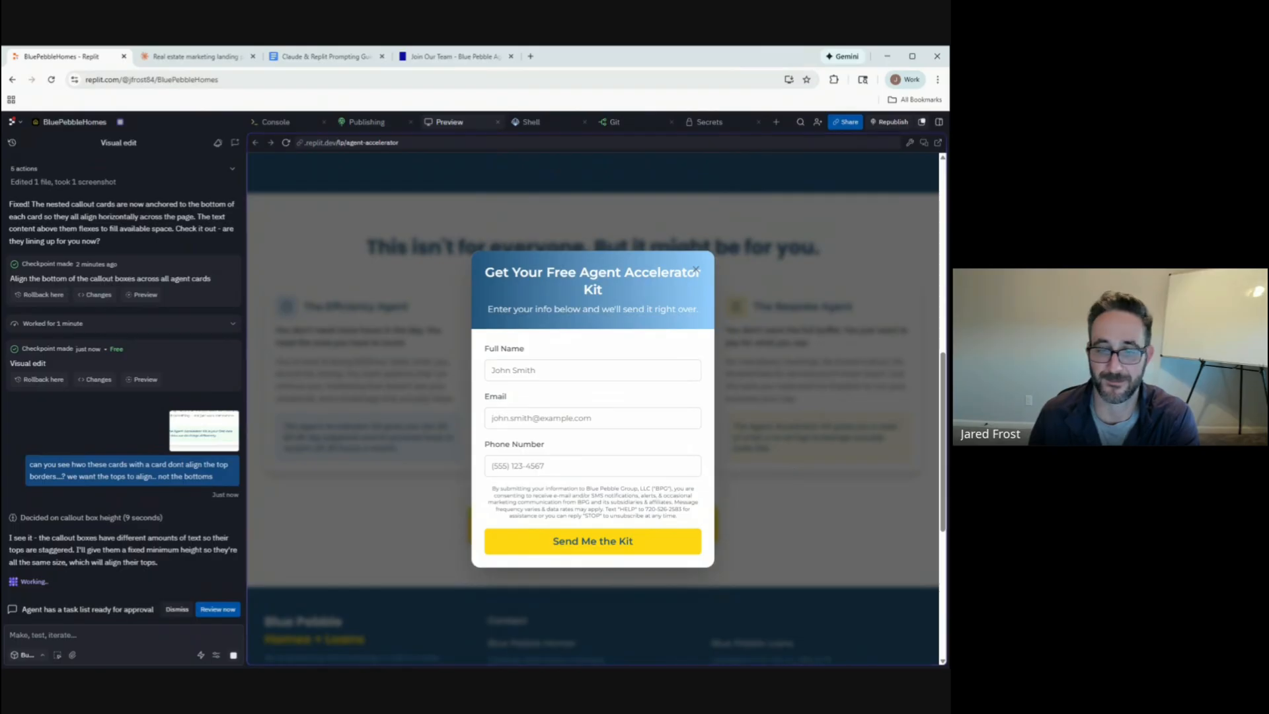
click(57, 655)
click(592, 370)
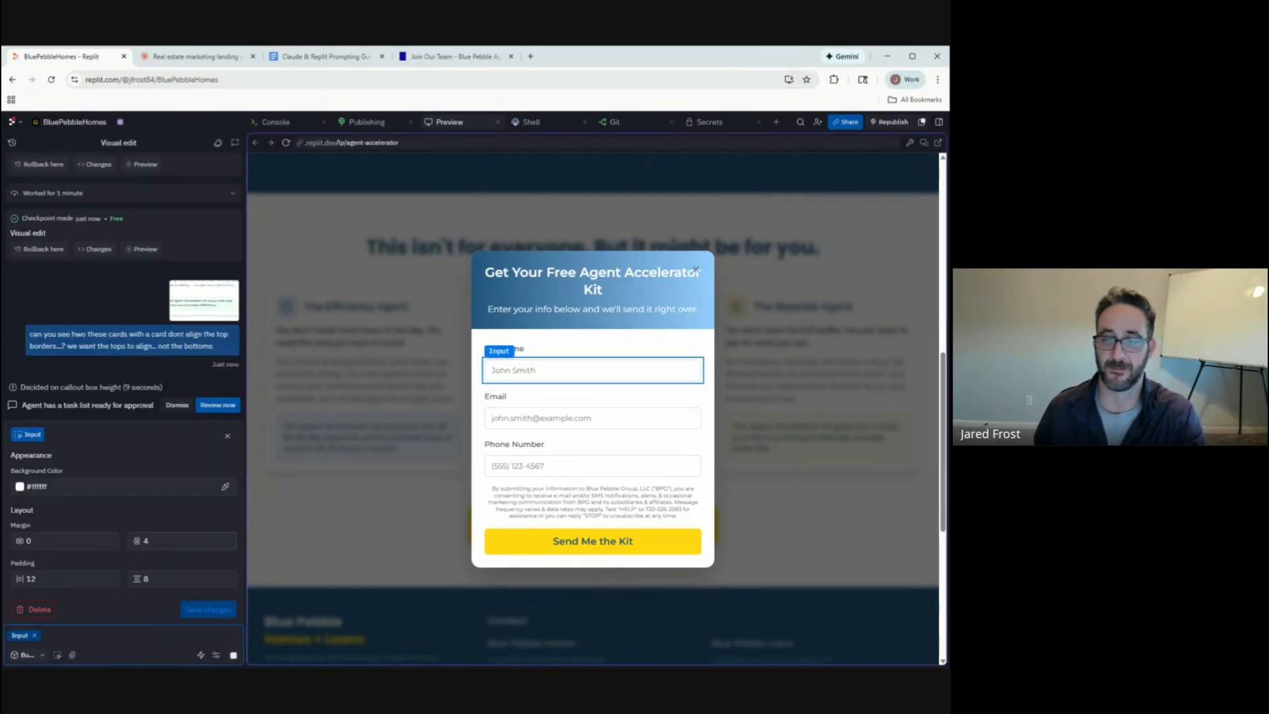
text(Le)
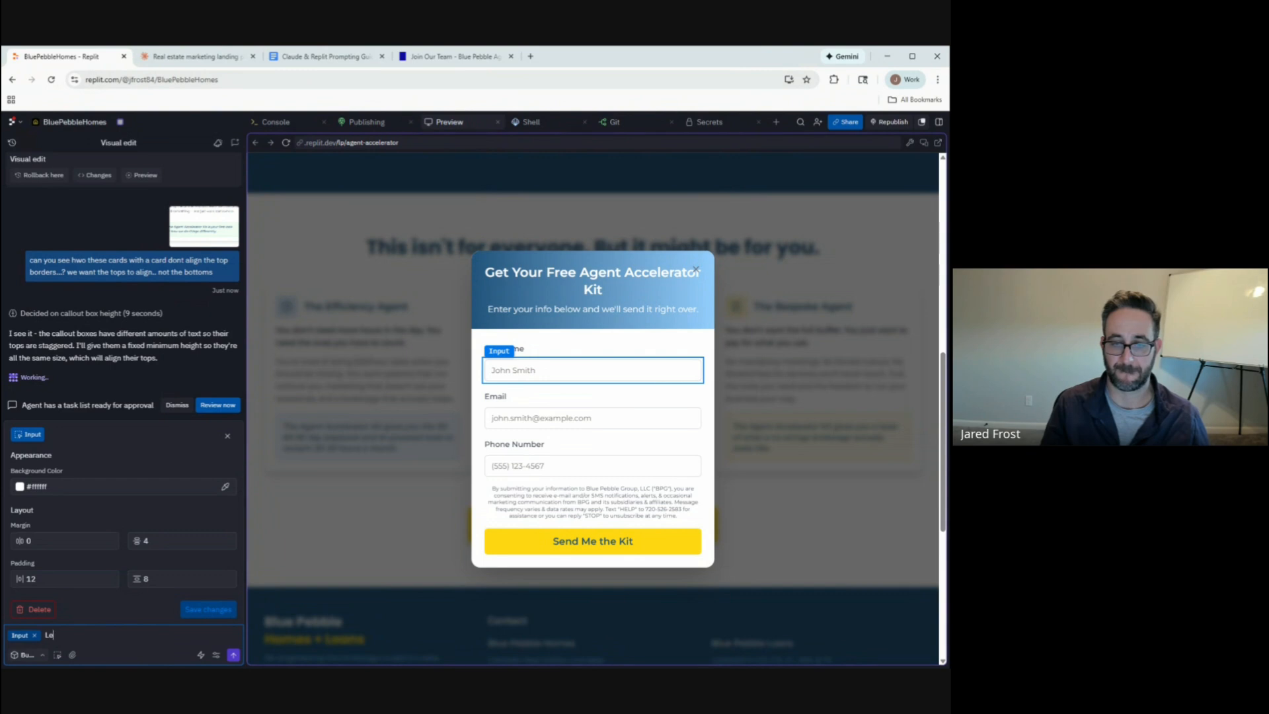
text(t'st's make this)
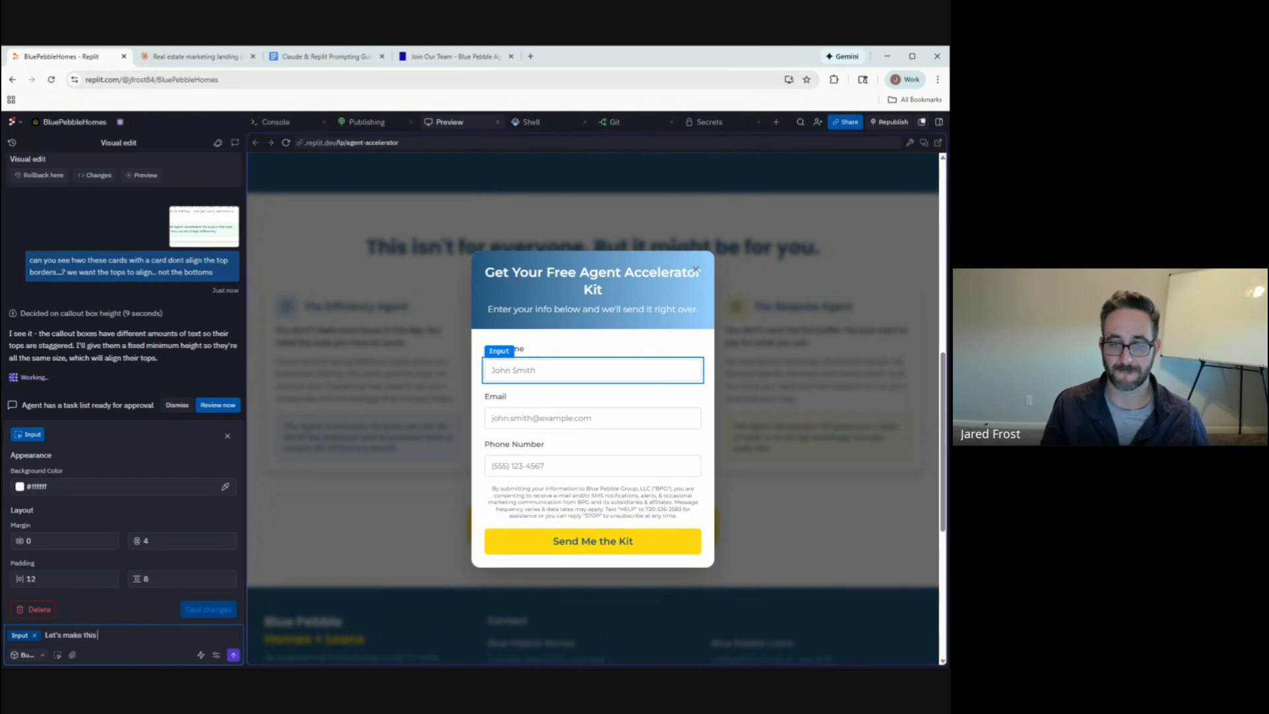
text( first name and la)
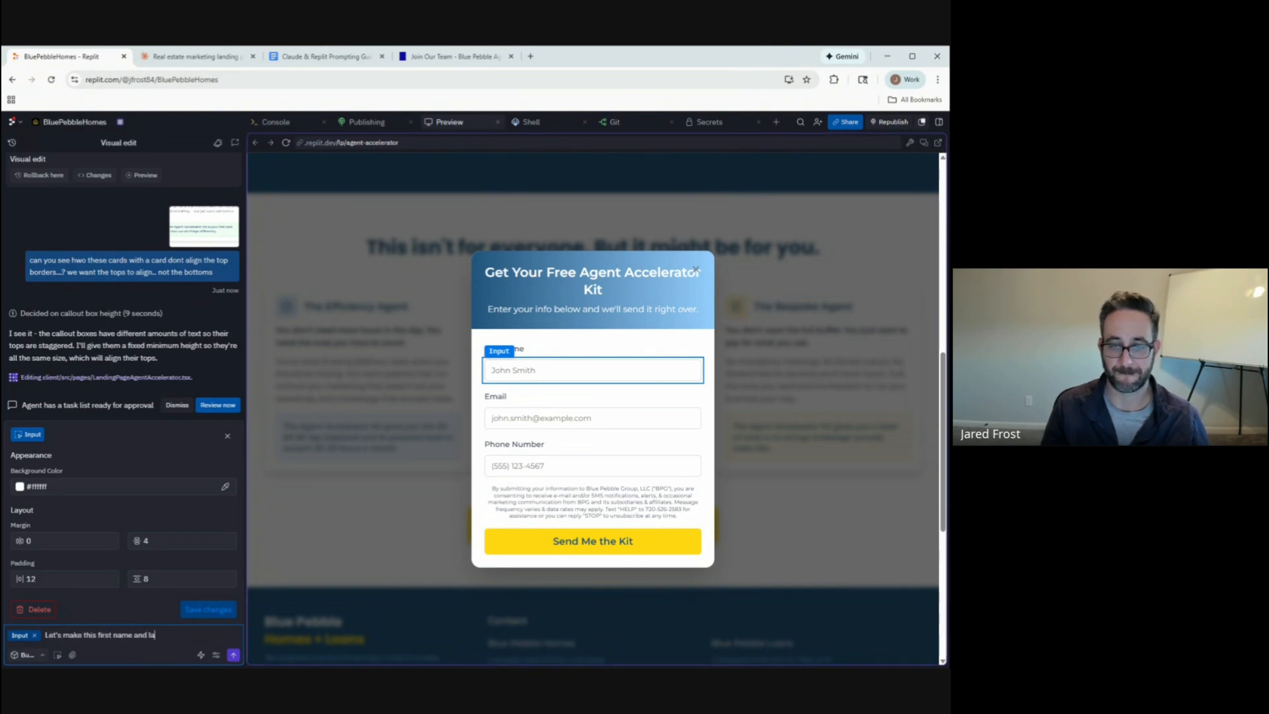
text(st tame, t)
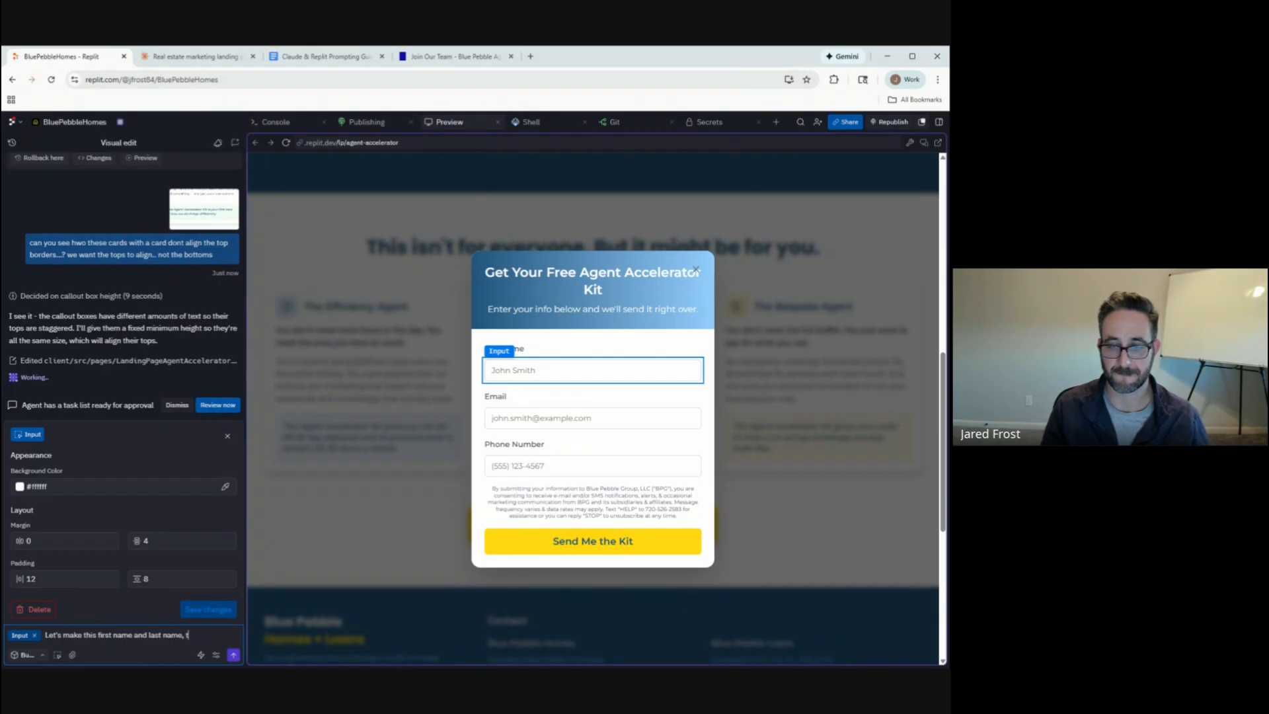
text(wo inputs)
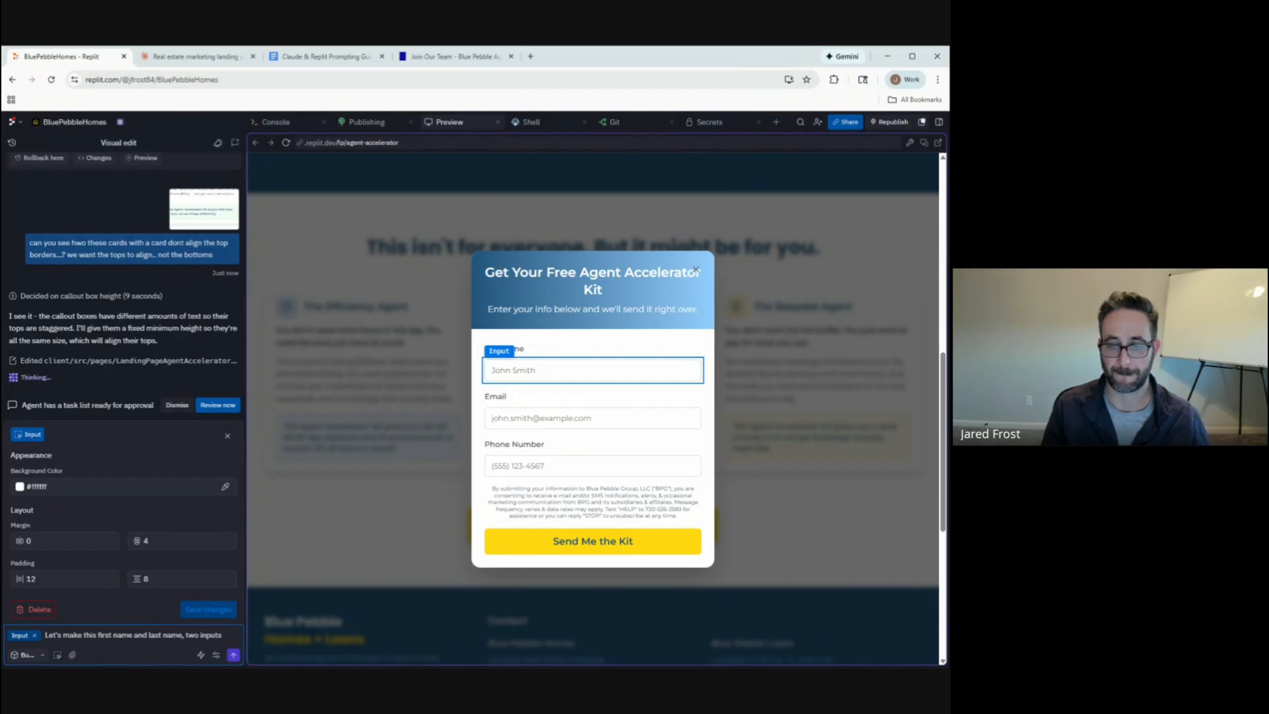
key(BackSpace)
key(BackSpace)
key(BackSpace)
key(BackSpace)
key(BackSpace)
key(BackSpace)
key(BackSpace)
key(BackSpace)
key(BackSpace)
key(BackSpace)
key(BackSpace)
key(BackSpace)
key(BackSpace)
key(BackSpace)
key(BackSpace)
key(BackSpace)
key(BackSpace)
key(BackSpace)
key(BackSpace)
key(BackSpace)
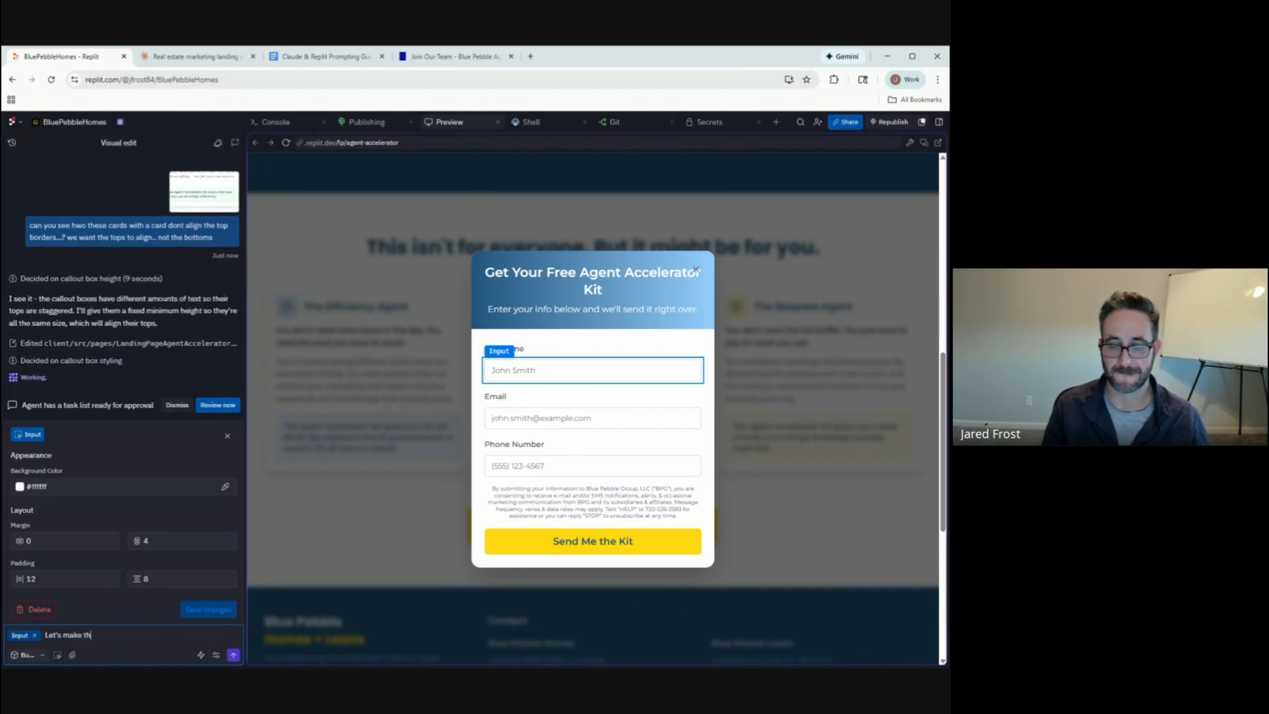
key(BackSpace)
key(BackSpace)
key(BackSpace)
key(BackSpace)
key(BackSpace)
key(BackSpace)
key(BackSpace)
key(BackSpace)
key(BackSpace)
key(BackSpace)
key(BackSpace)
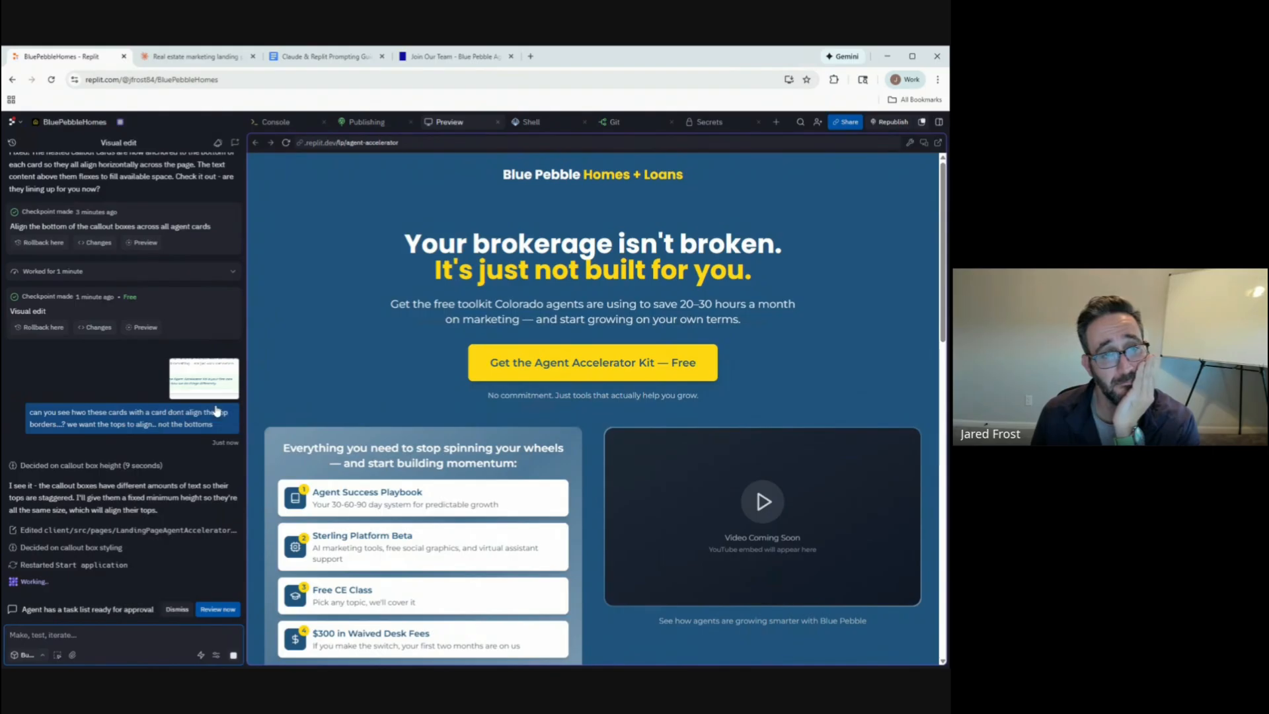
Reopen the free Agent Accelerator Kit form in the preview, check its Full Name field and close the form.
click(586, 370)
click(585, 371)
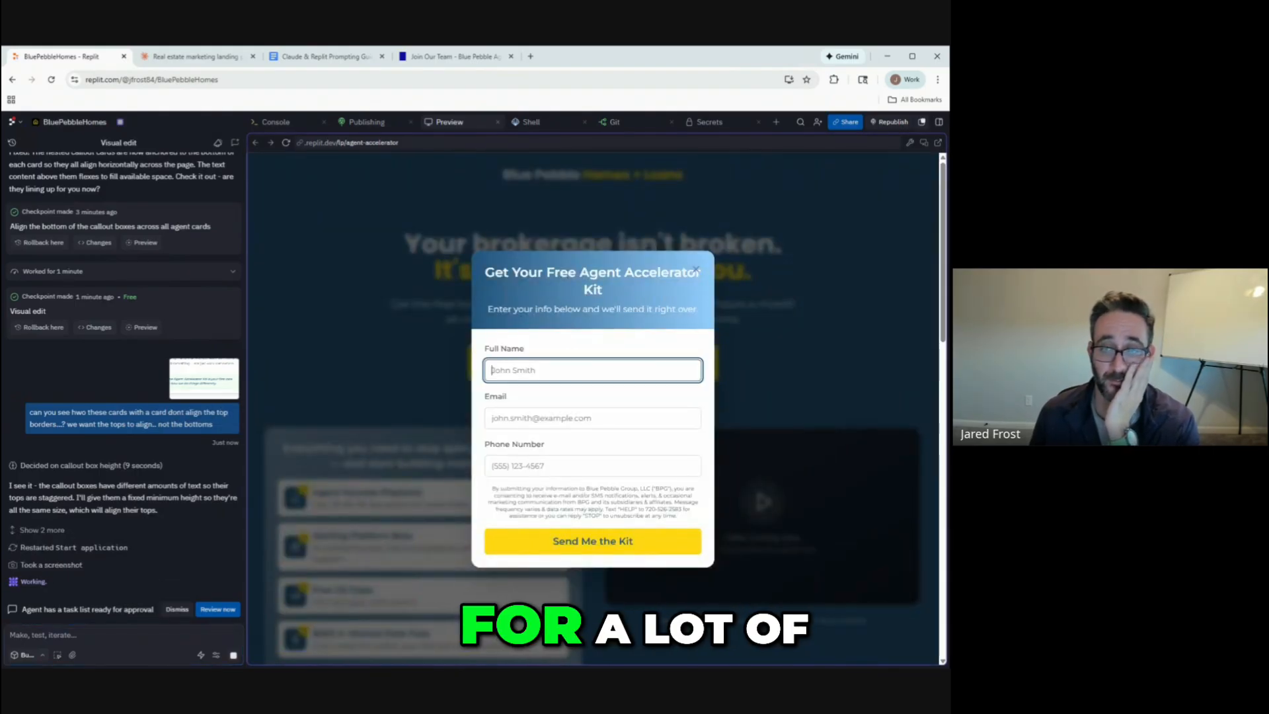
click(542, 343)
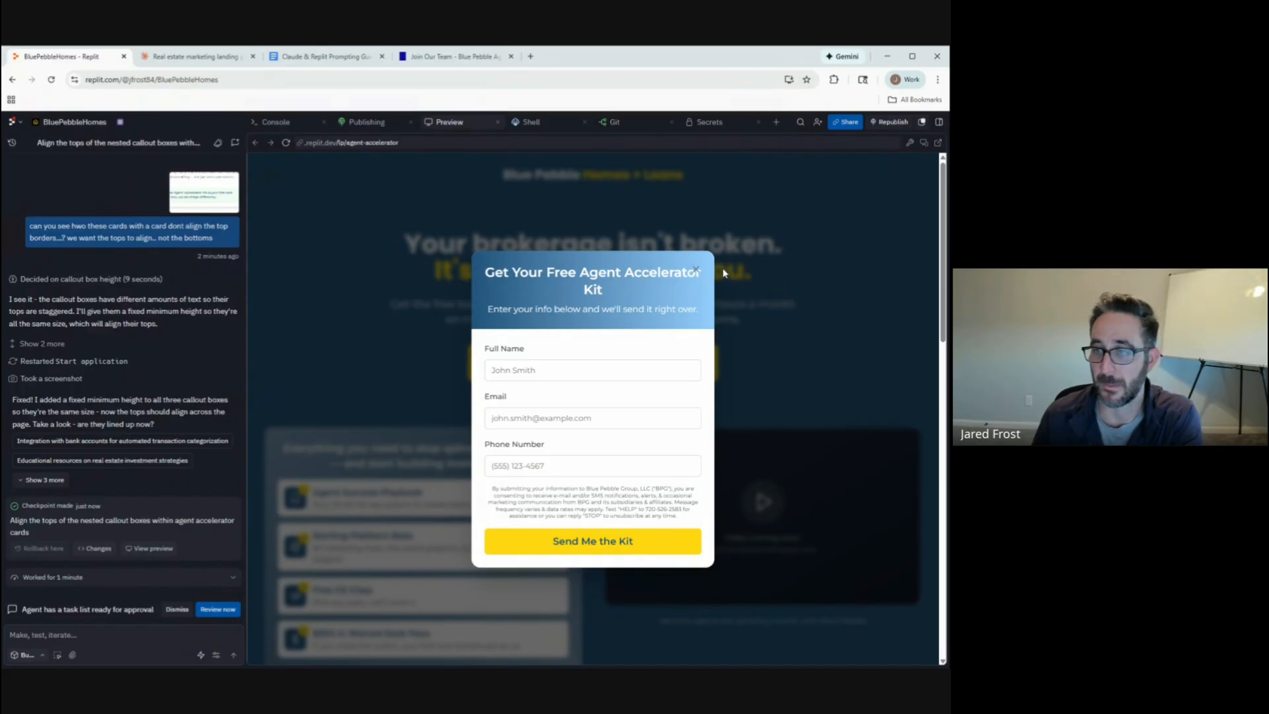
click(696, 270)
Examine the callout alignment in the Efficiency, Culture and Bespoke Agent cards and review the whole landing page from hero to footer.
scroll(343, 412, down, 3)
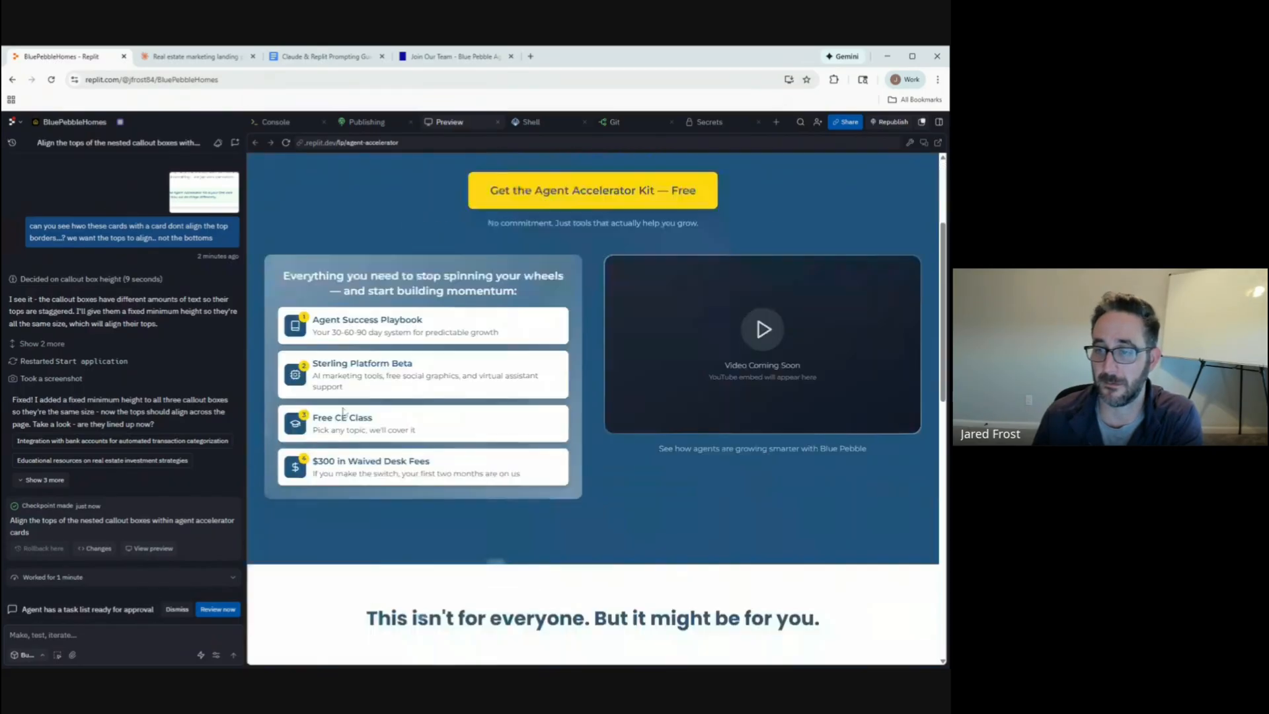
scroll(343, 412, down, 5)
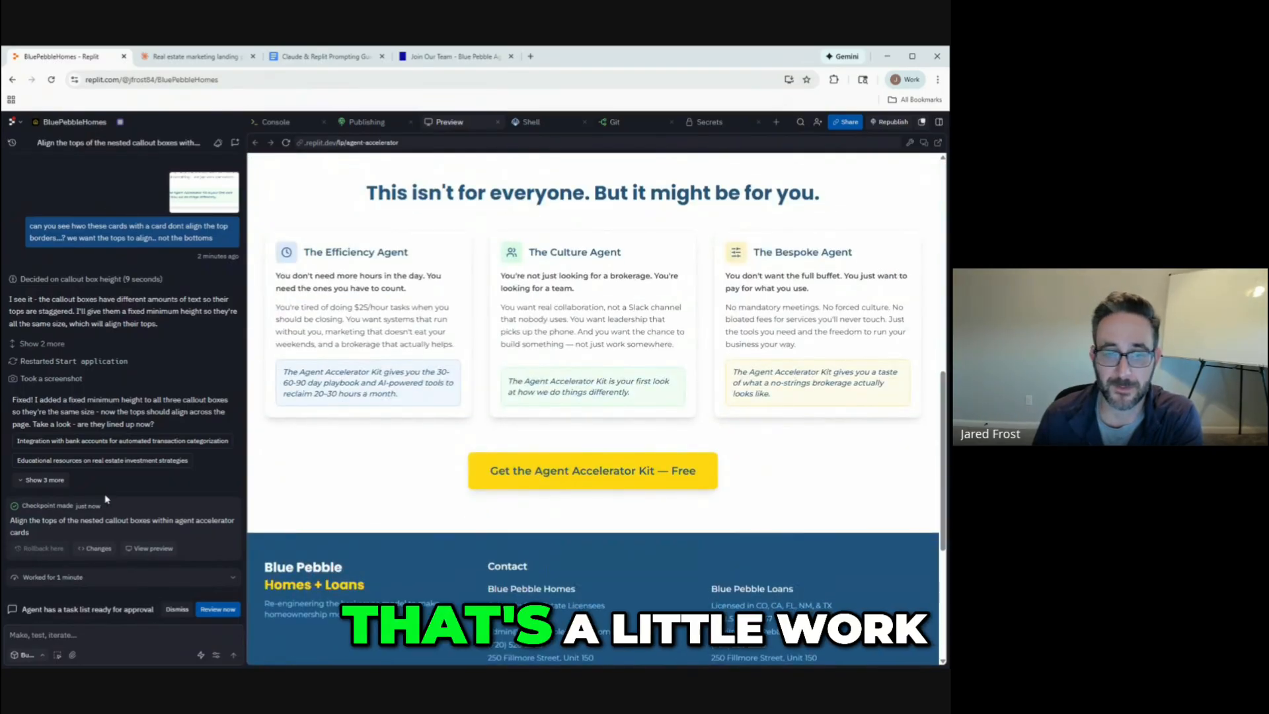
scroll(395, 300, up, 3)
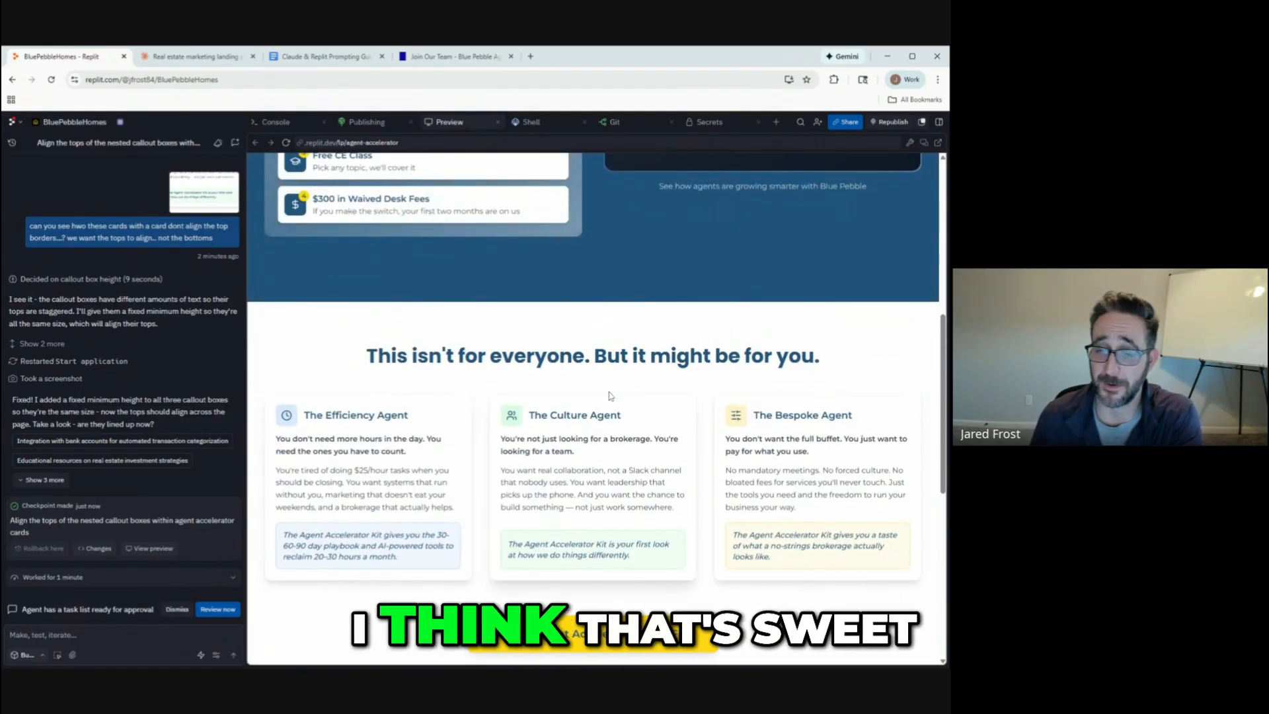
scroll(595, 390, up, 1)
scroll(455, 340, down, 3)
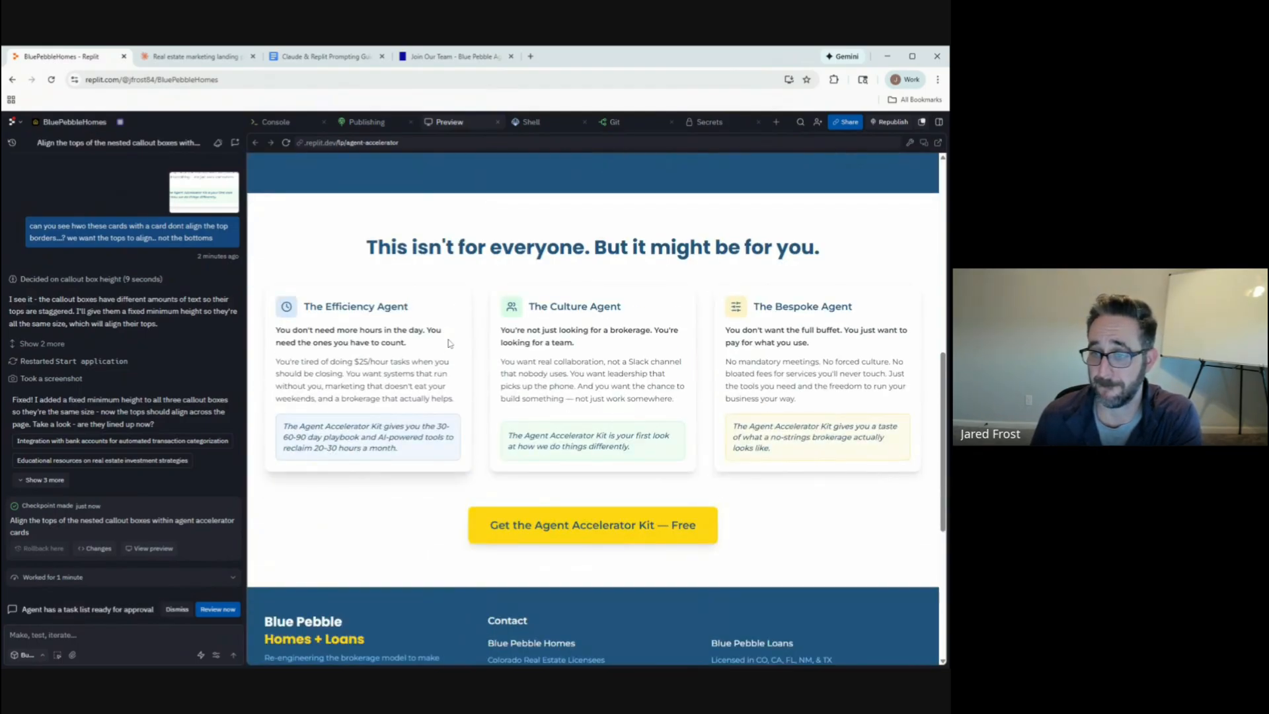
scroll(593, 407, down, 5)
scroll(593, 406, up, 9)
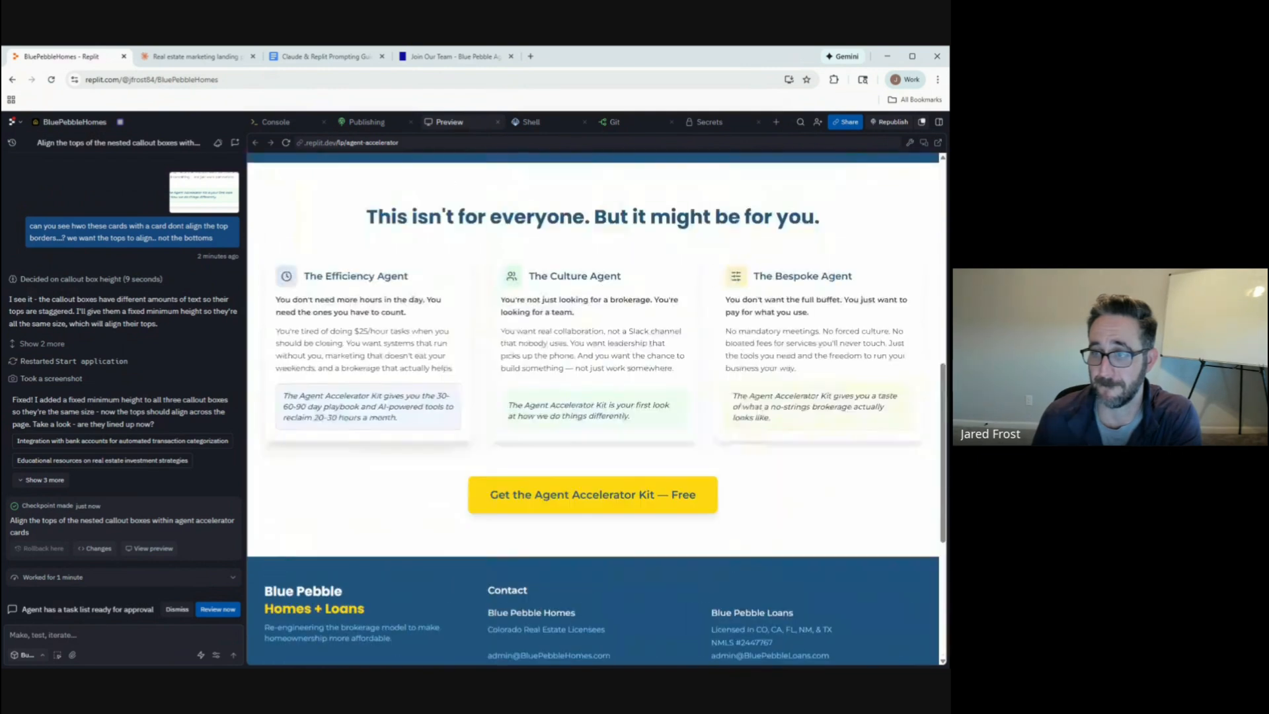
scroll(592, 406, up, 5)
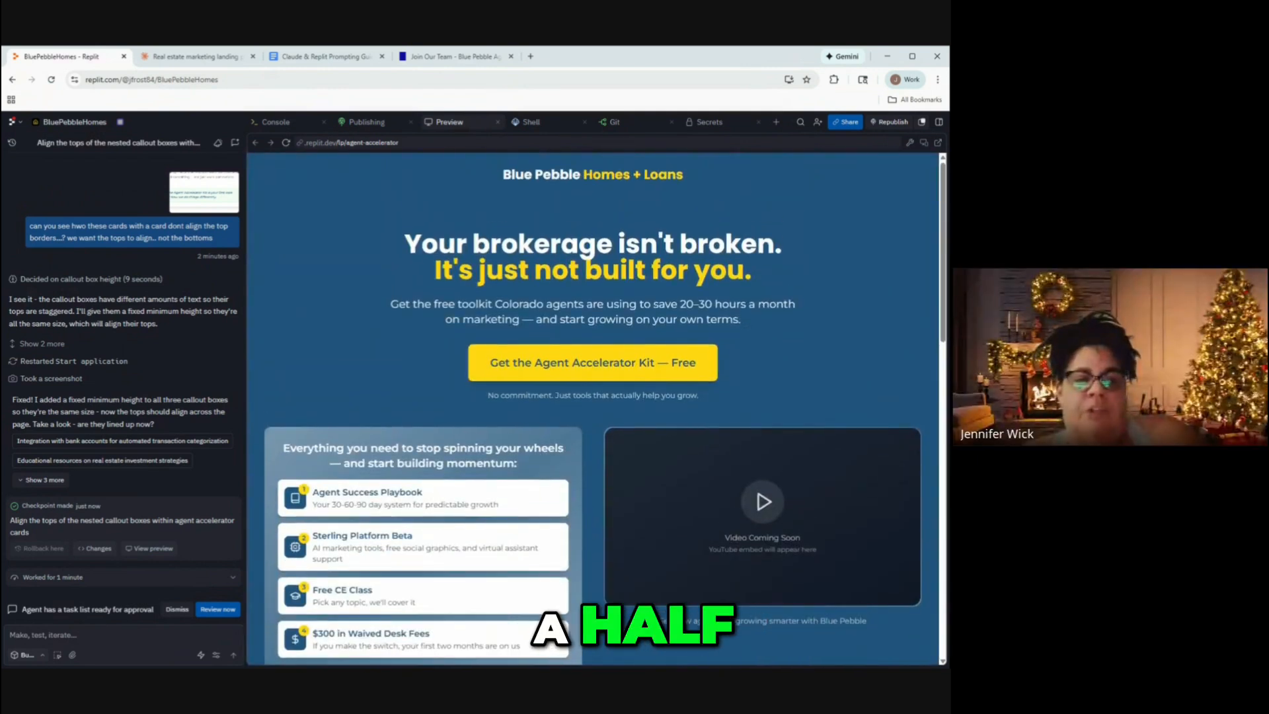